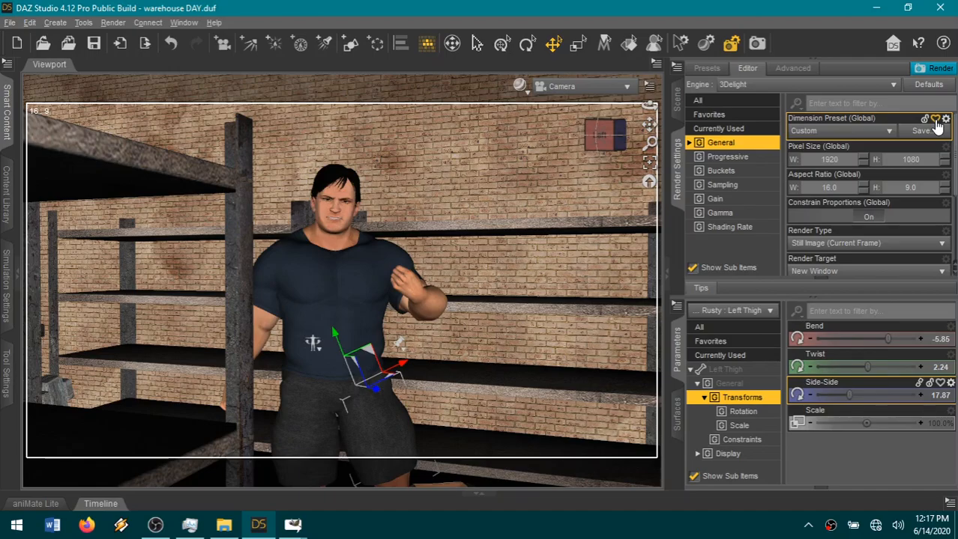
Mark the Dimension Preset render setting as a favorite and display the favorite render settings.
left_click(935, 120)
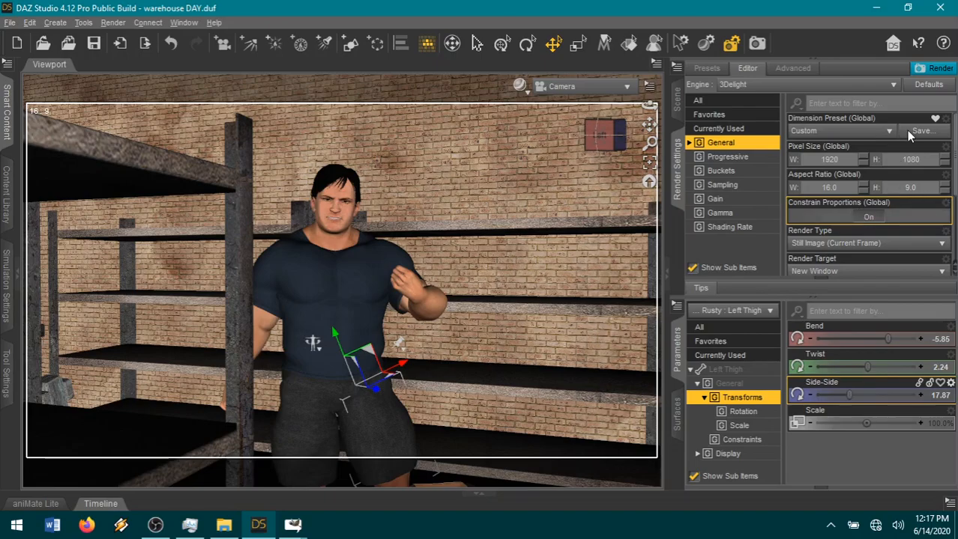
scroll(904, 149, "down", 1)
scroll(878, 162, "up", 1)
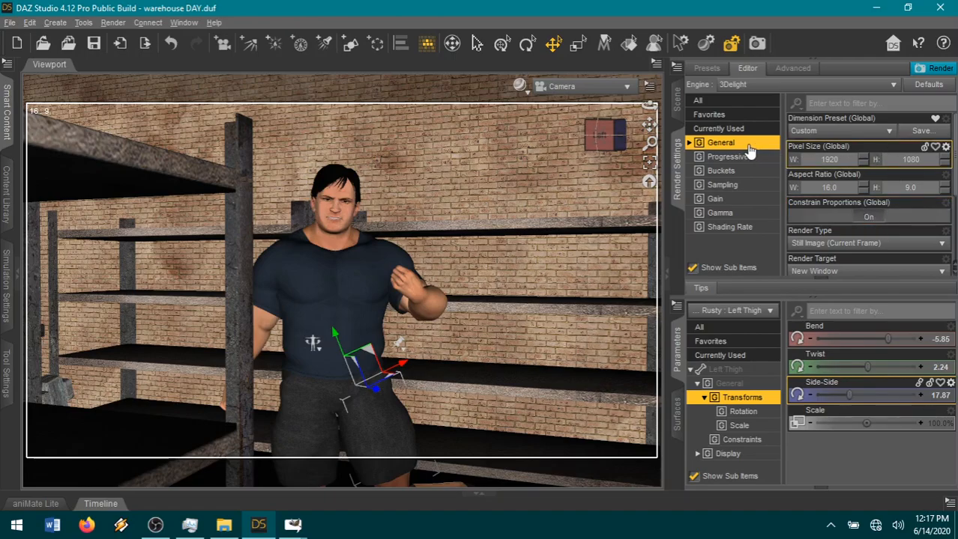
left_click(745, 116)
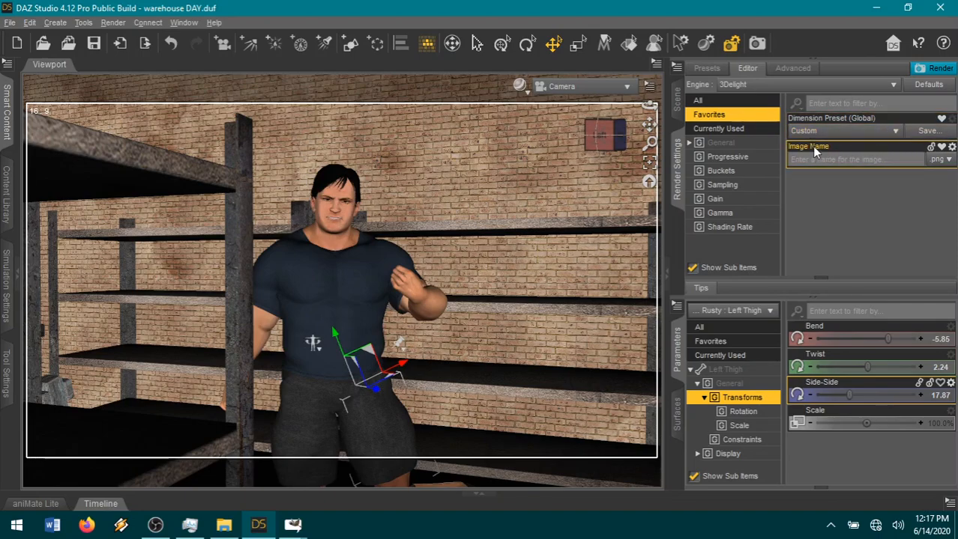
Set the dimension preset to Full HD / 1080p (16:9, 1920 x 1080), trying Anamorphic Scope (2.35:1) before returning to it.
left_click(894, 132)
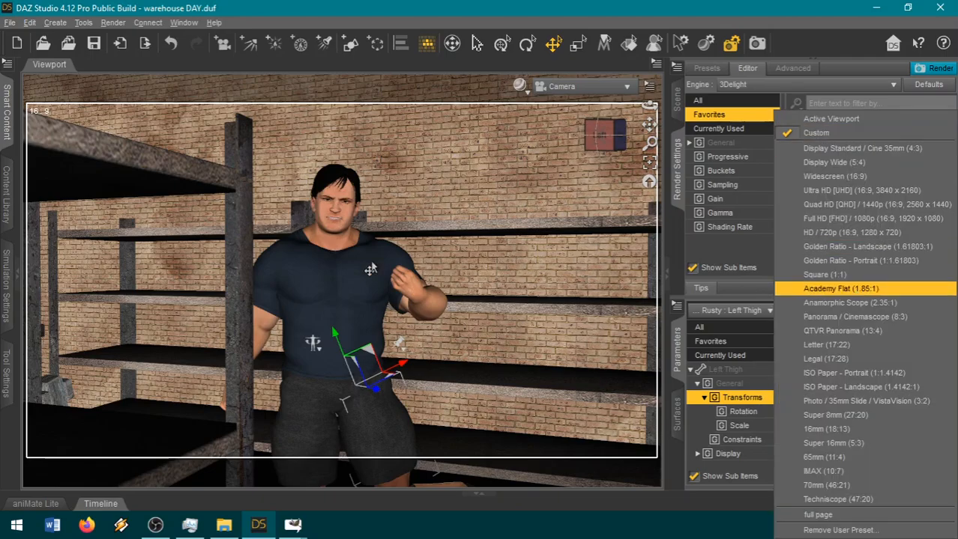
left_click(901, 218)
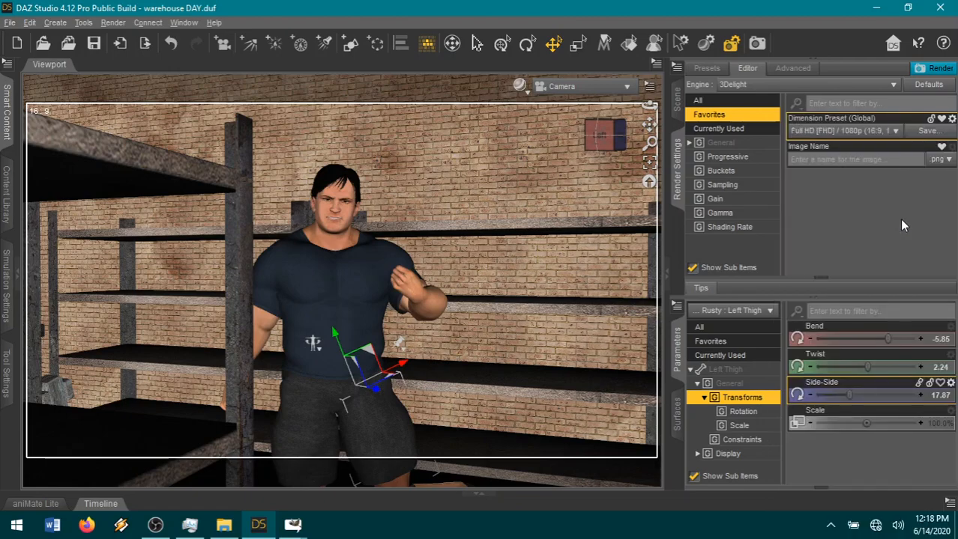
left_click(888, 131)
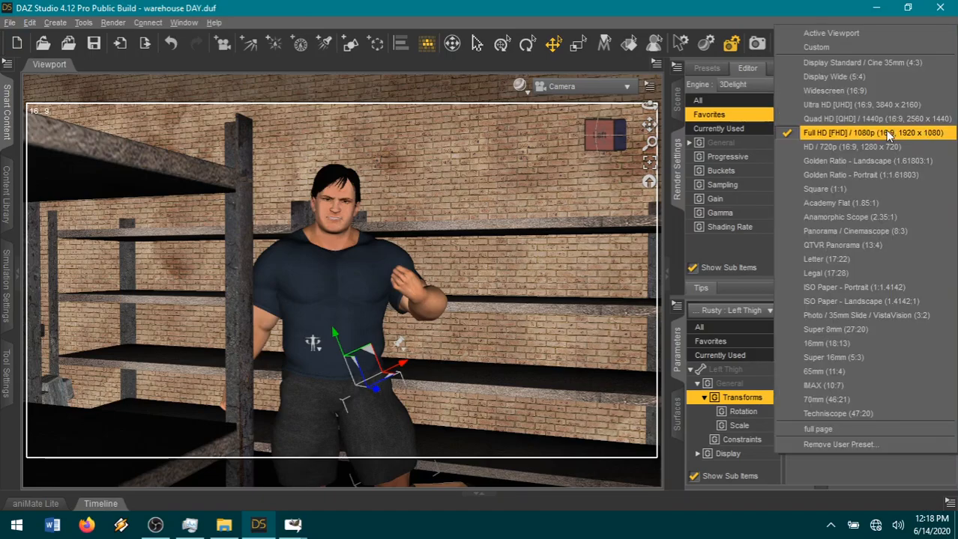
left_click(867, 217)
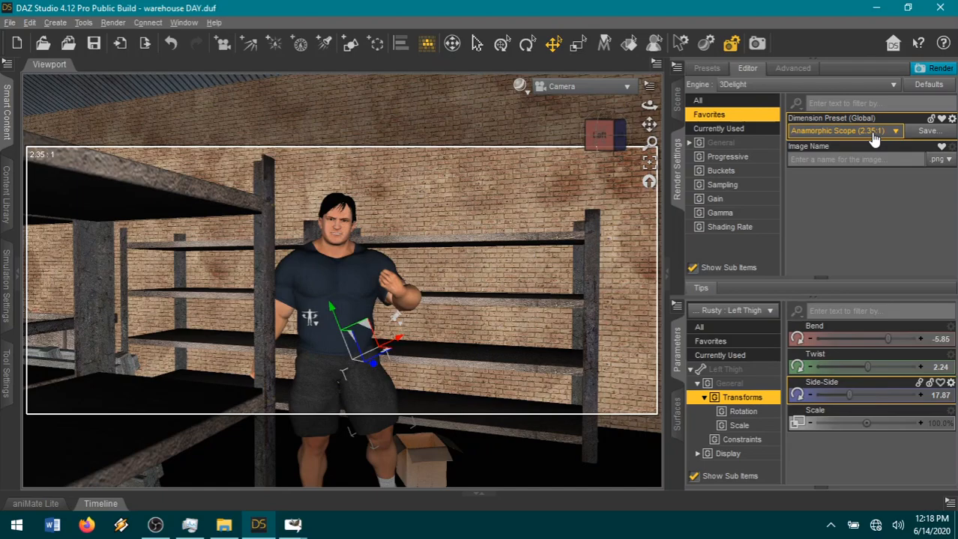
left_click(873, 135)
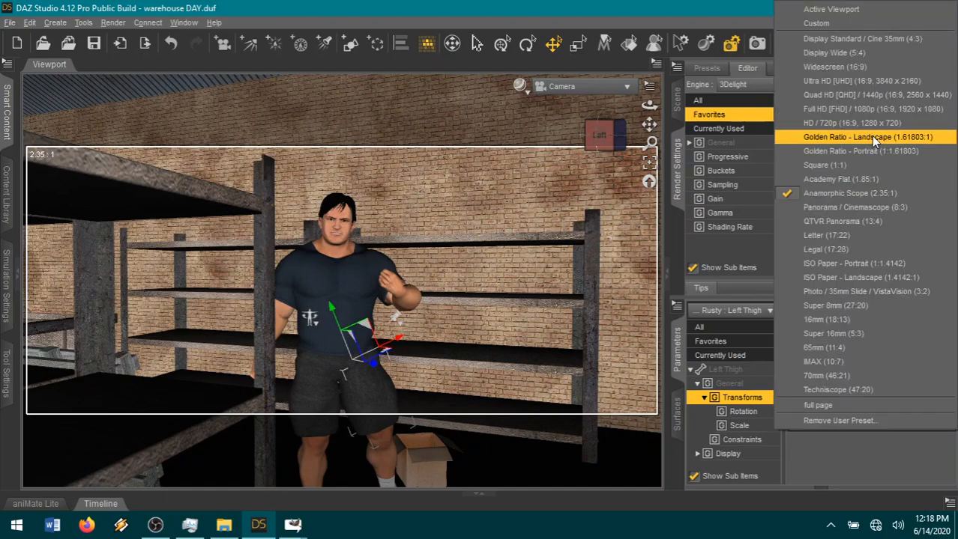
left_click(867, 110)
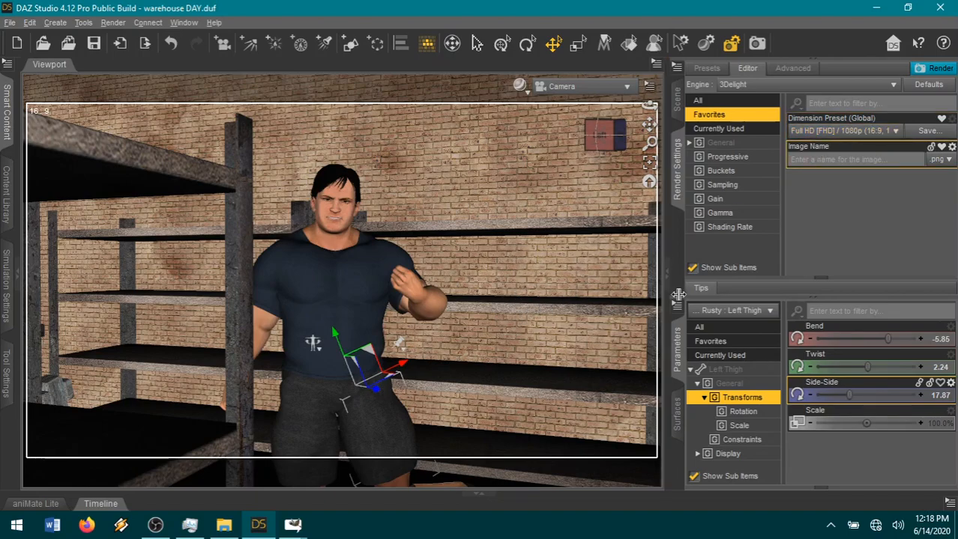
In the General render settings, try the Square (1:1) dimension preset and change it to Academy Flat (1.85:1).
left_click(734, 145)
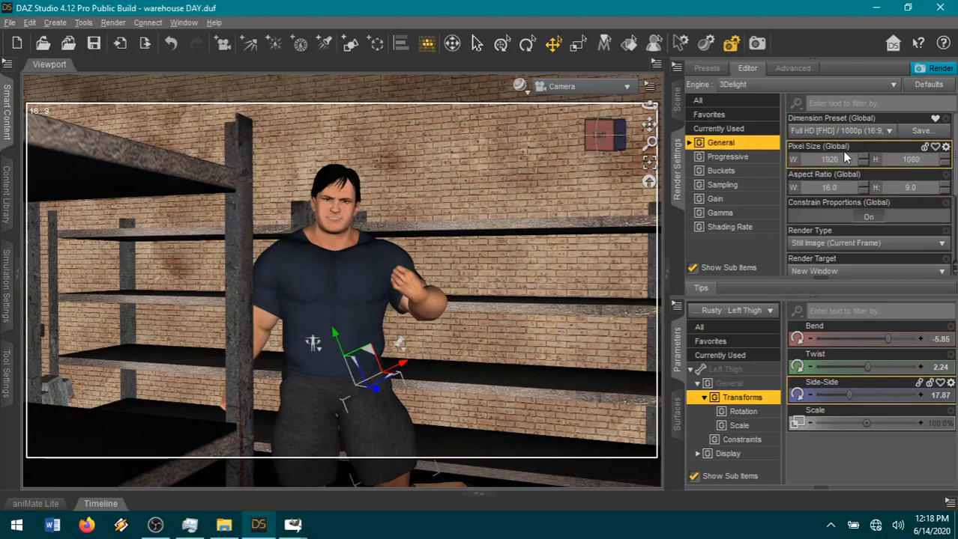
left_click(854, 132)
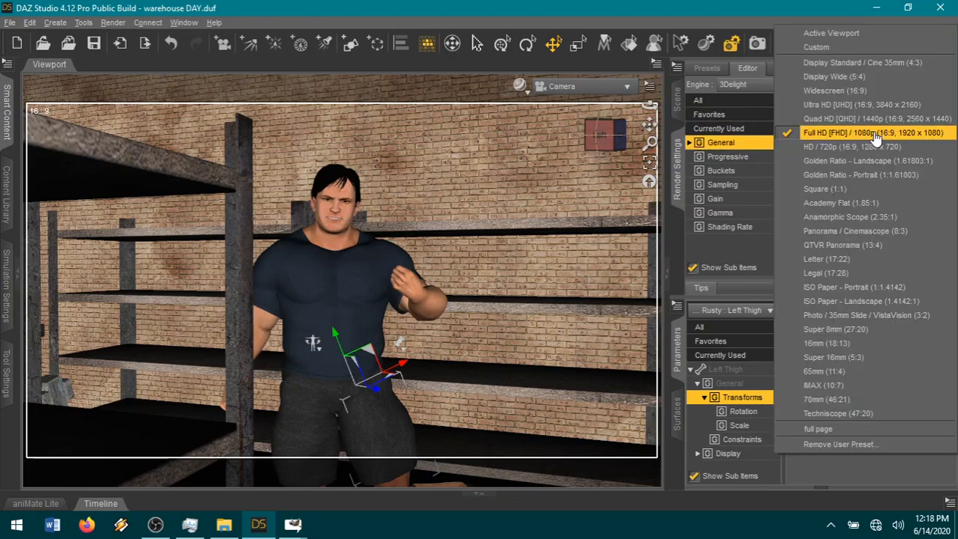
left_click(851, 189)
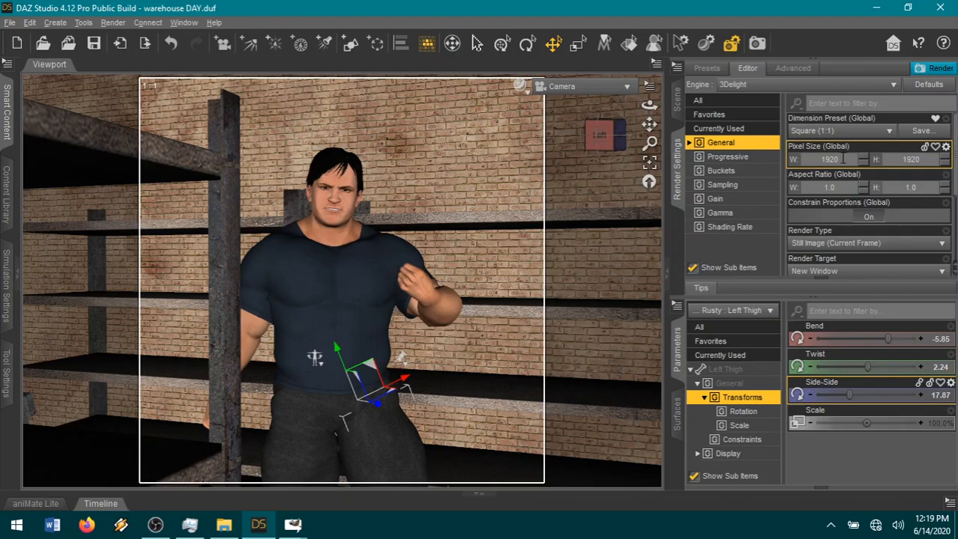
left_click(881, 139)
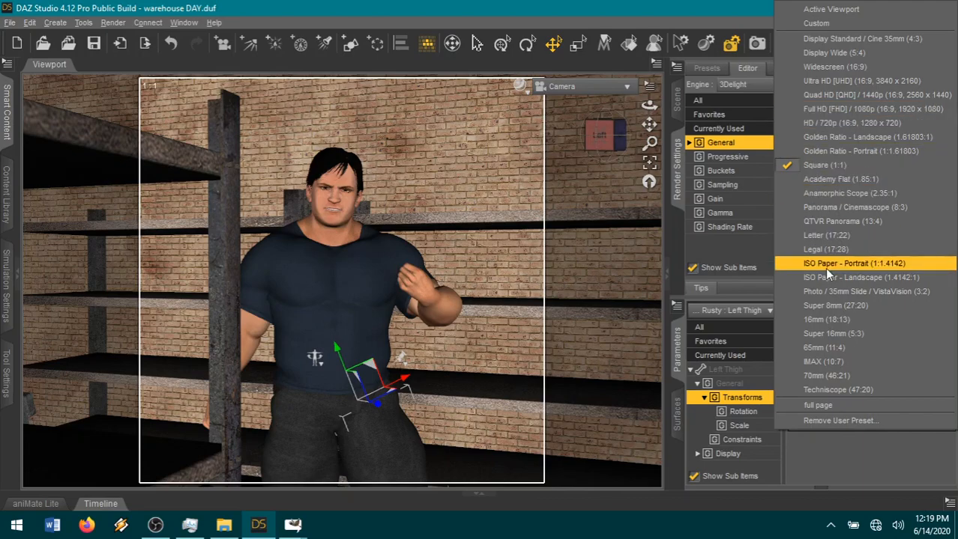
left_click(821, 180)
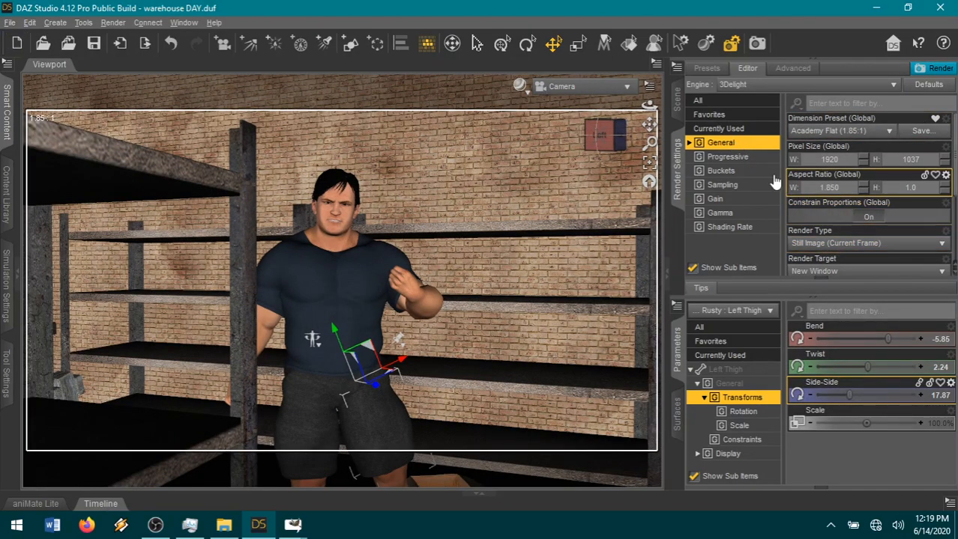
Compare the Anamorphic Scope (2.35:1) and Full HD / 1080p dimension presets, and return to Academy Flat (1.85:1).
left_click(843, 133)
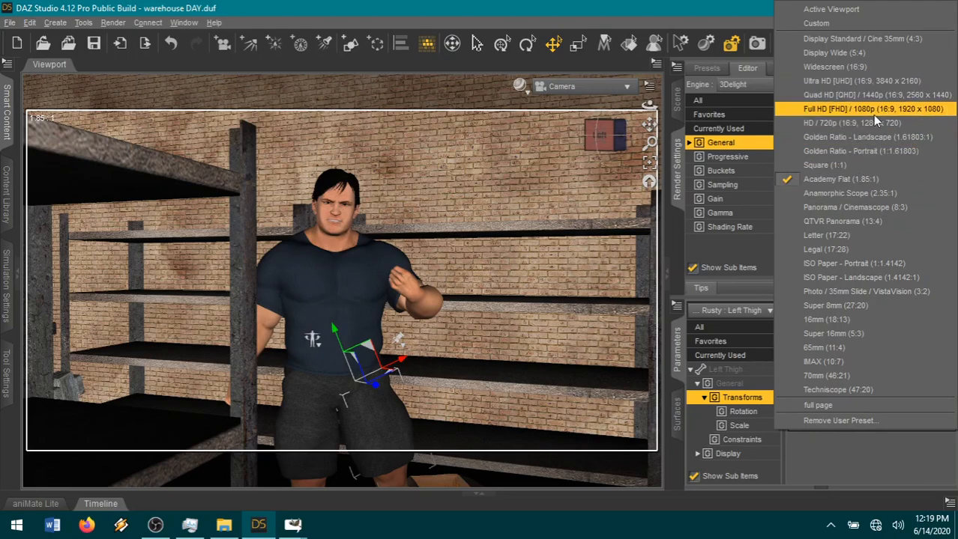
left_click(667, 493)
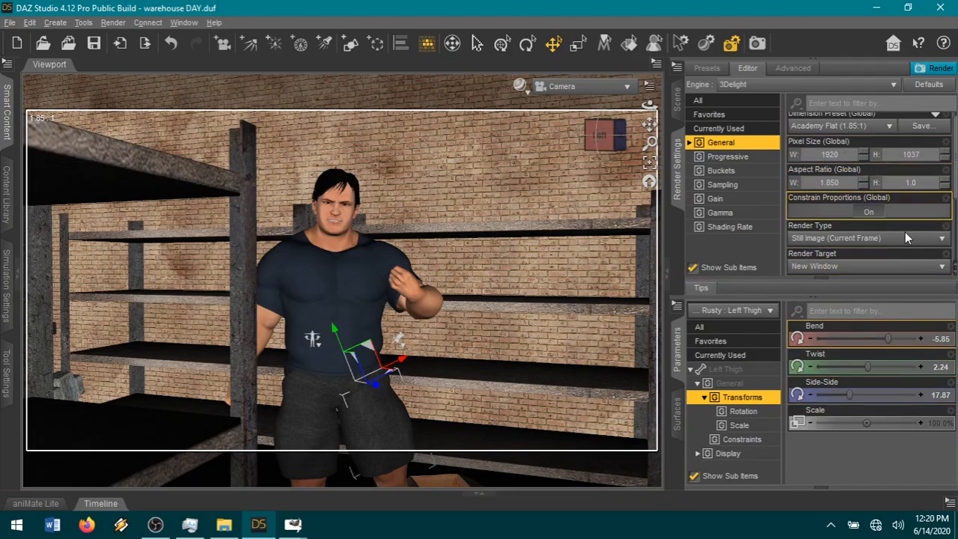
scroll(890, 227, "up", 1)
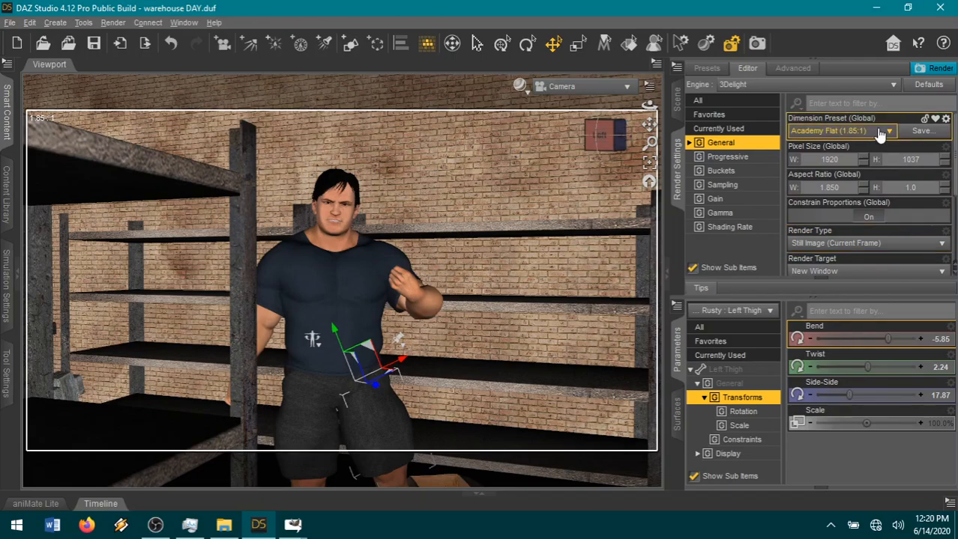
left_click(839, 131)
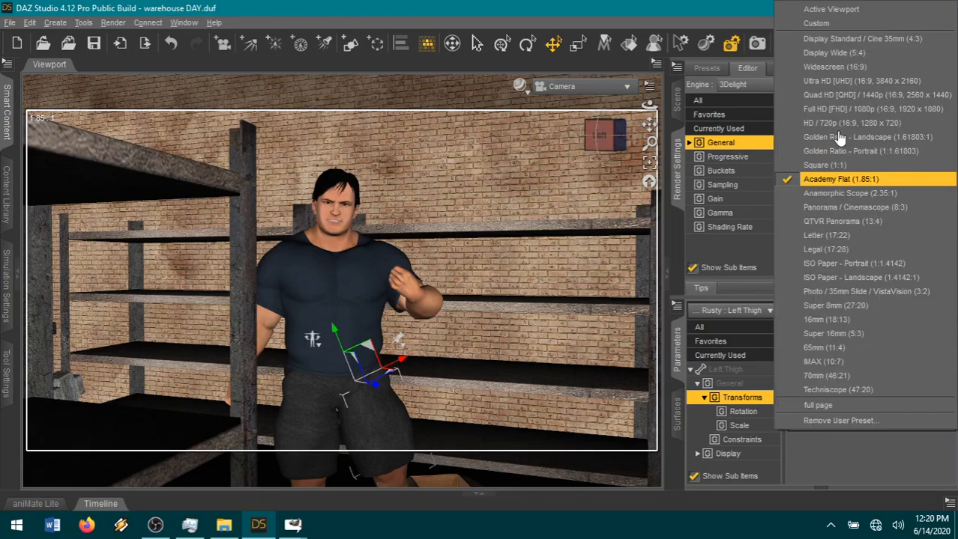
left_click(825, 220)
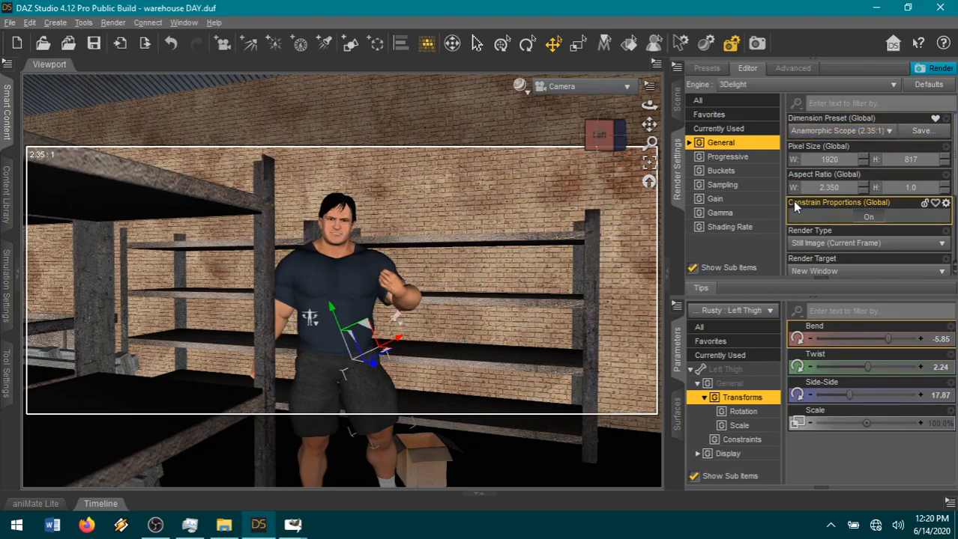
left_click(862, 131)
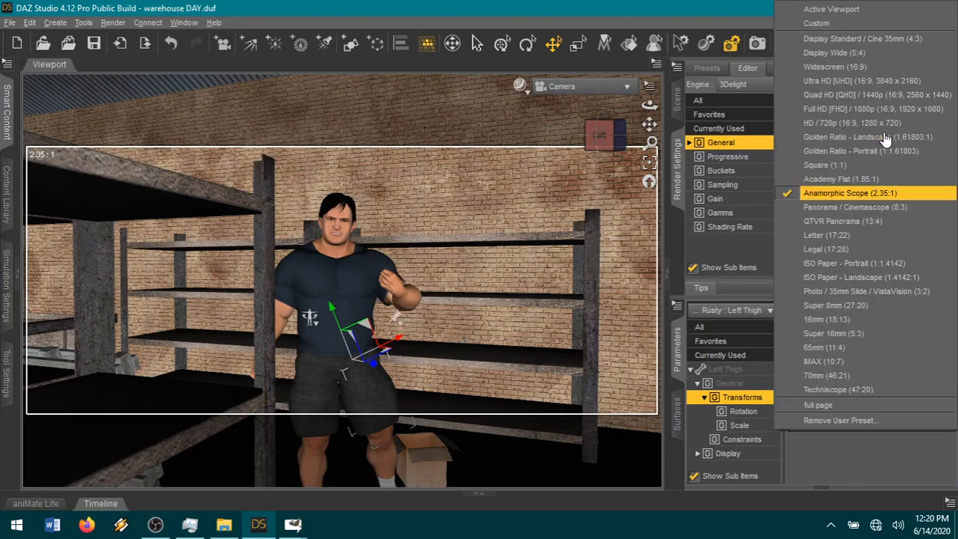
left_click(873, 110)
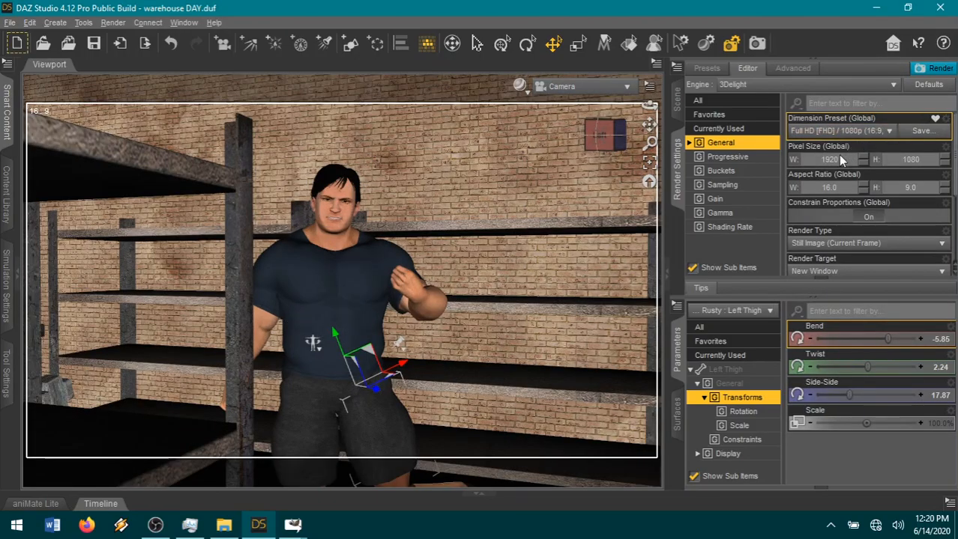
left_click(839, 131)
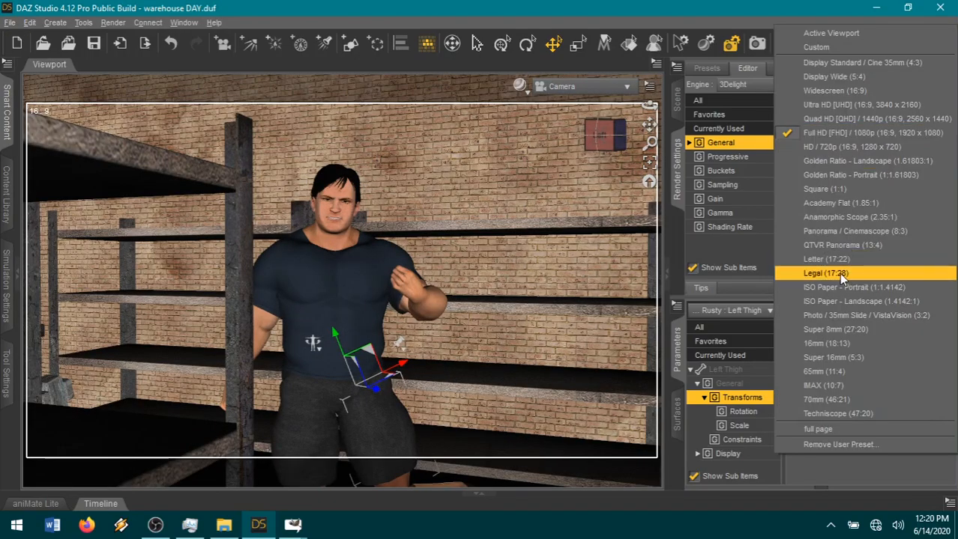
left_click(824, 203)
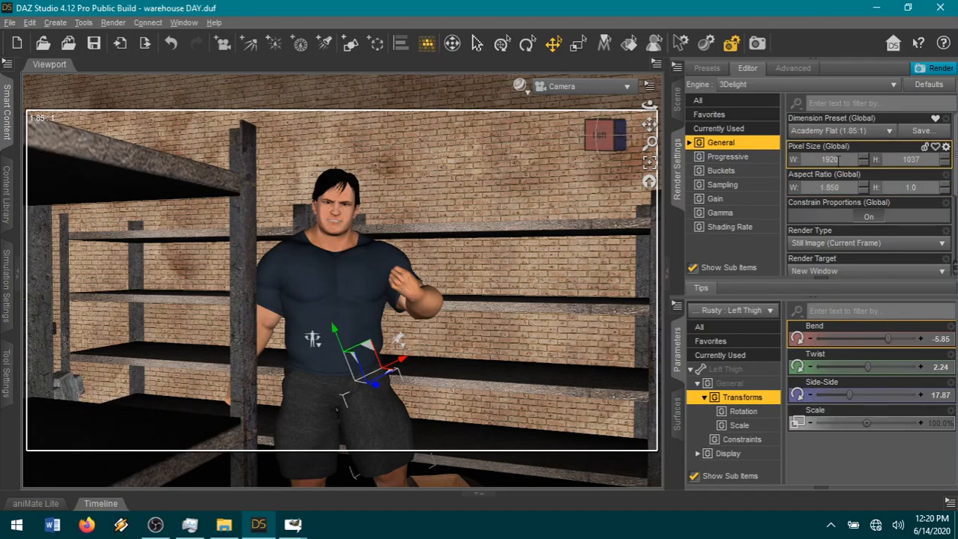
Switch to GIMP and examine the comic page's panel grid in guide.xcf.
left_click(294, 527)
left_click(368, 476)
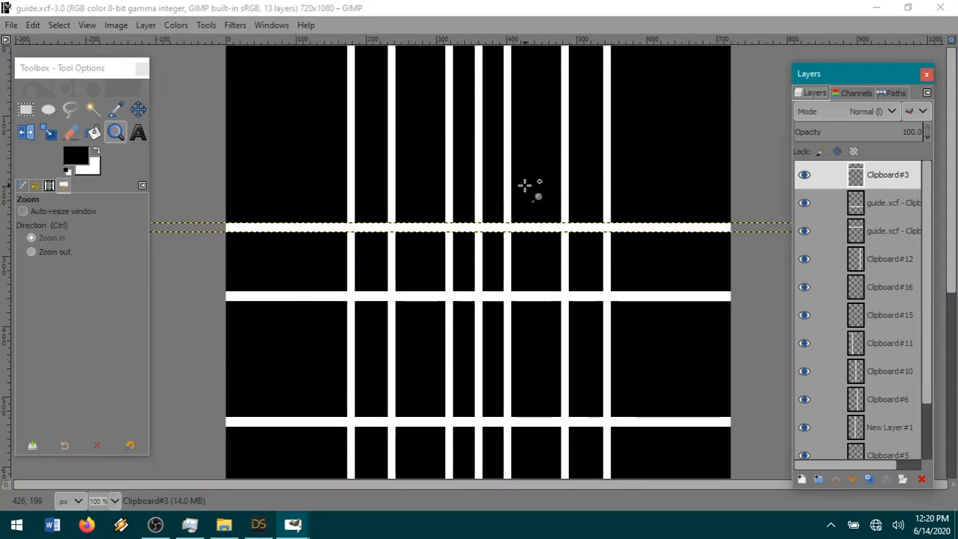
scroll(502, 329, "down", 3)
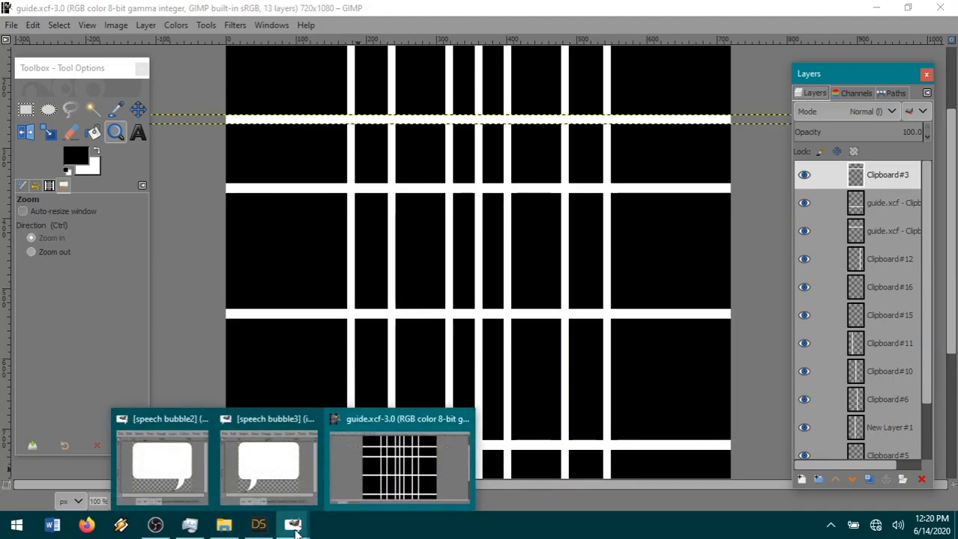
left_click(258, 524)
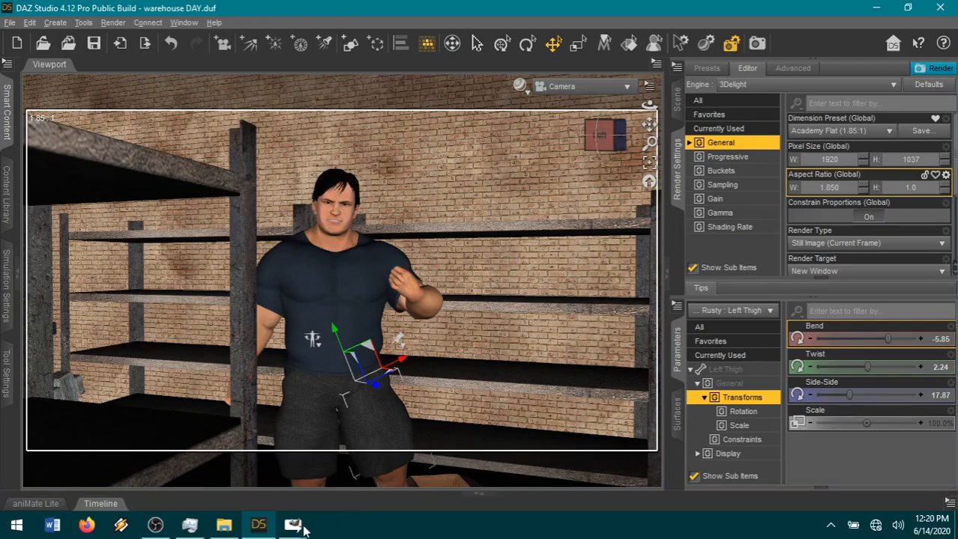
mouse_move(235, 530)
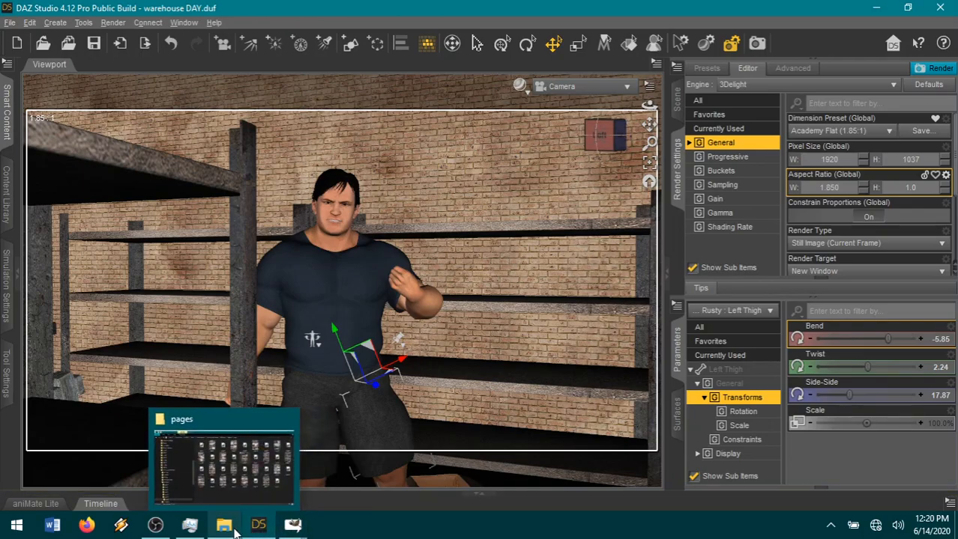
mouse_move(293, 526)
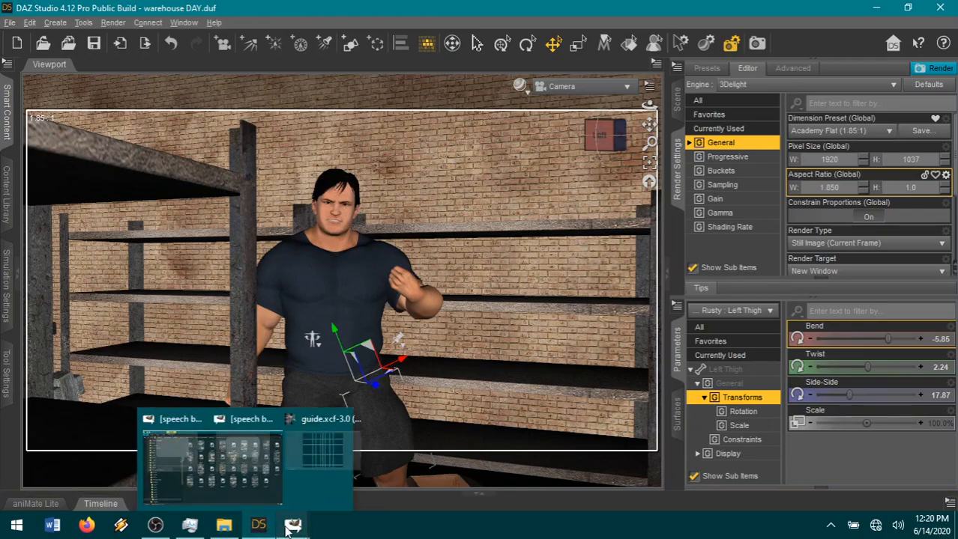
left_click(384, 468)
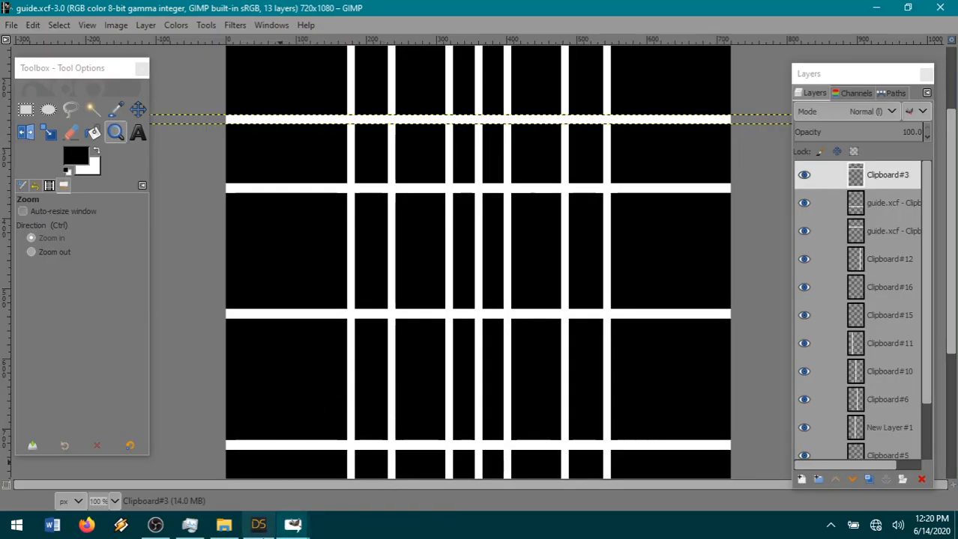
Switch to the pages folder in File Explorer, view the page12 comic image, and close it.
left_click(224, 526)
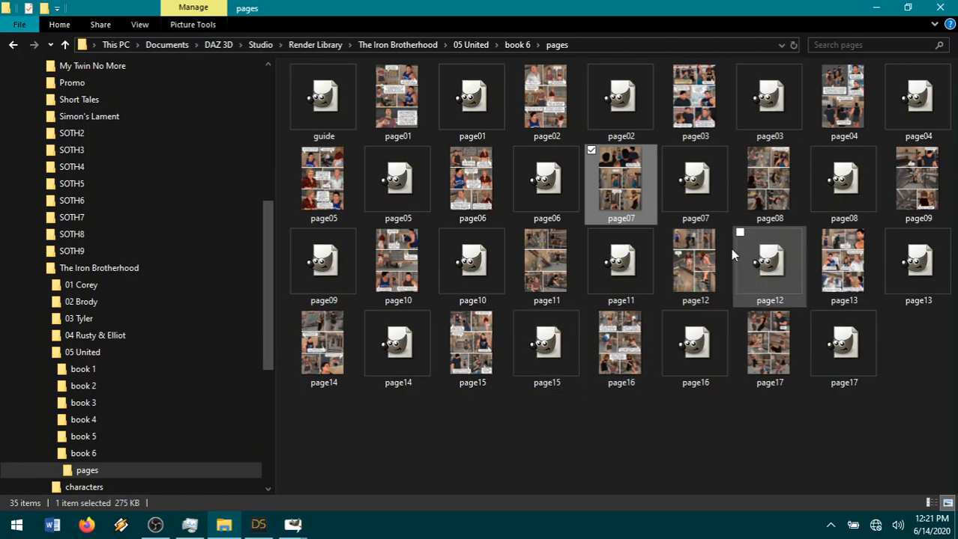
double_click(695, 268)
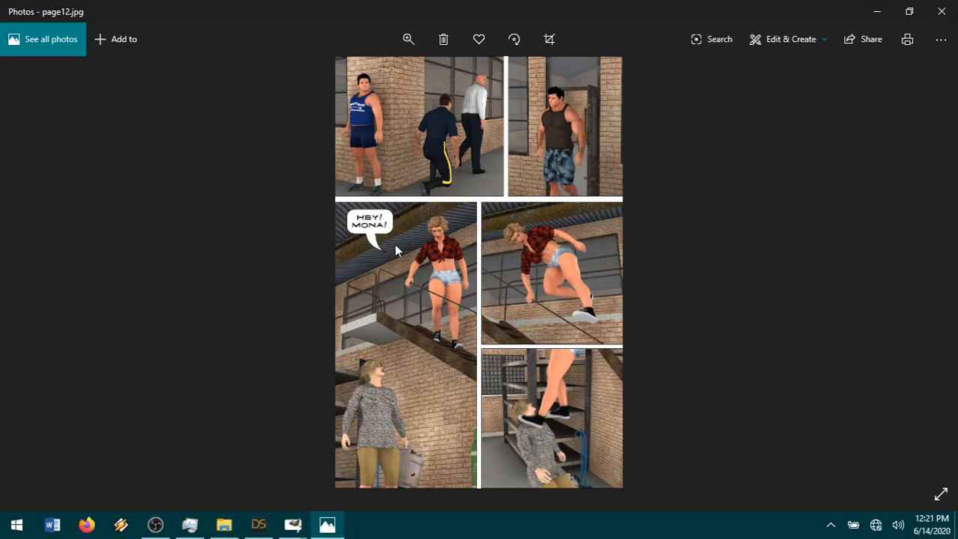
left_click(935, 16)
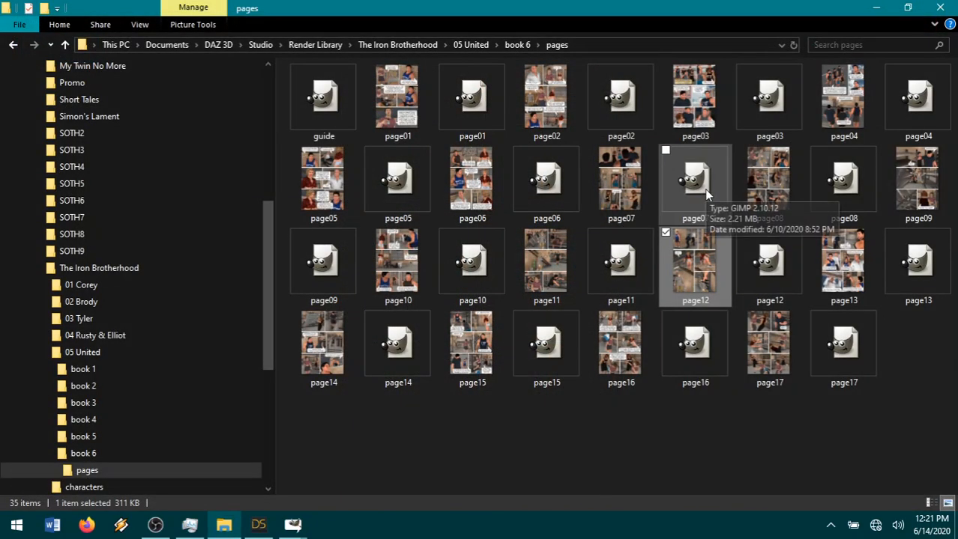
View the panel layout of the page04 comic image and close it.
double_click(838, 121)
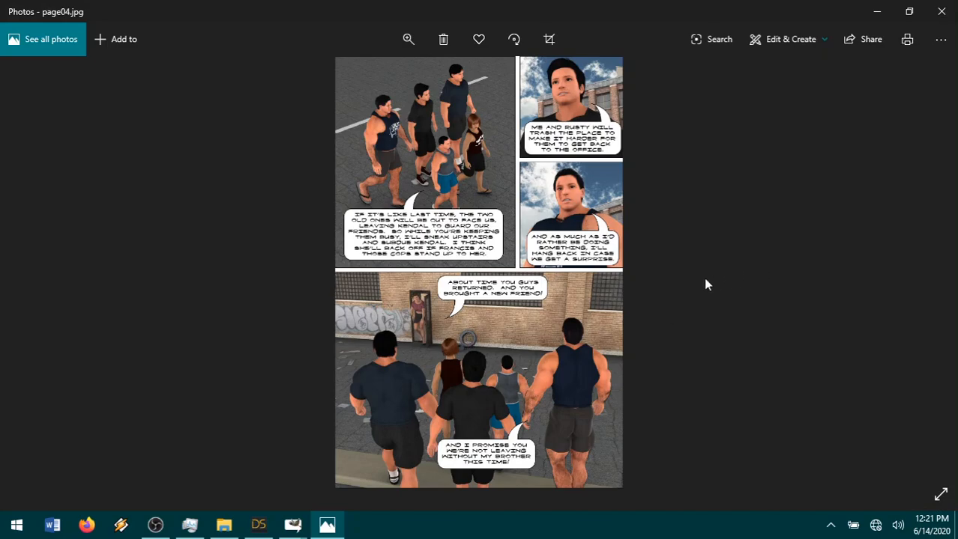
right_click(579, 273)
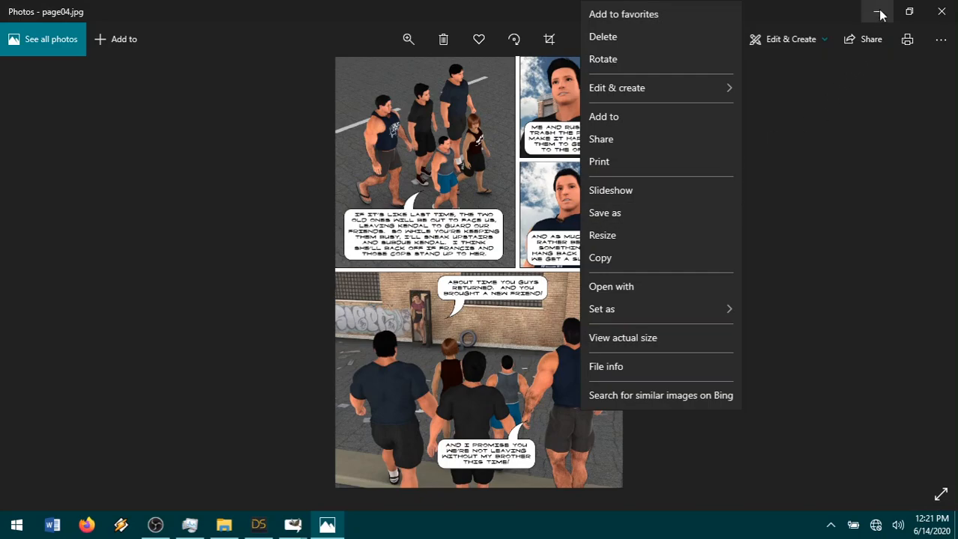
left_click(936, 14)
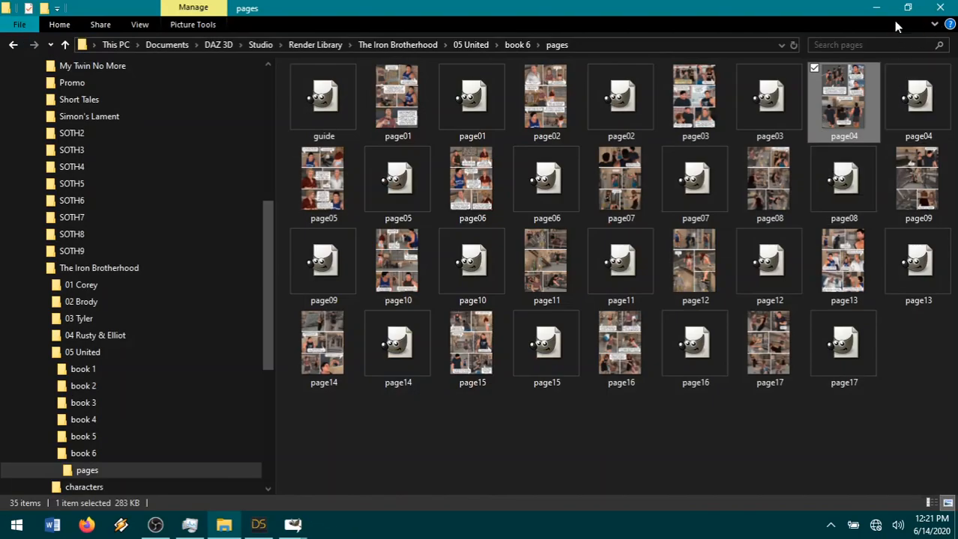
Switch to DAZ Studio and set the render dimension preset to Full HD / 1080p (16:9, 1920 x 1080).
left_click(875, 7)
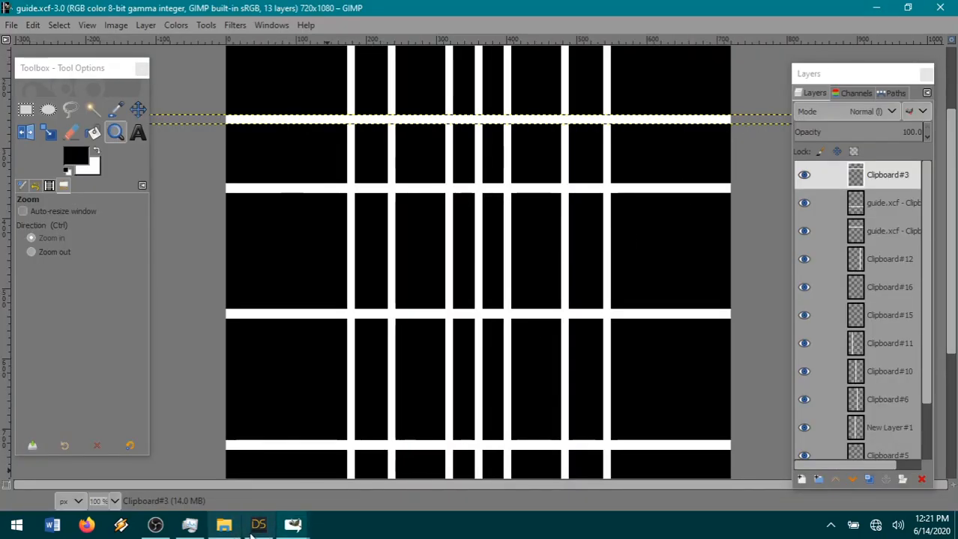
left_click(258, 525)
left_click(884, 132)
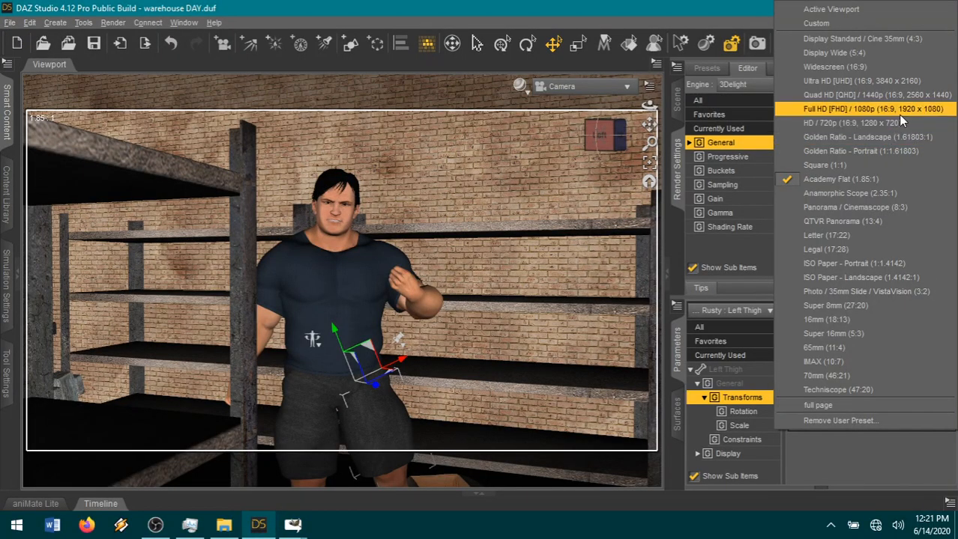
left_click(886, 112)
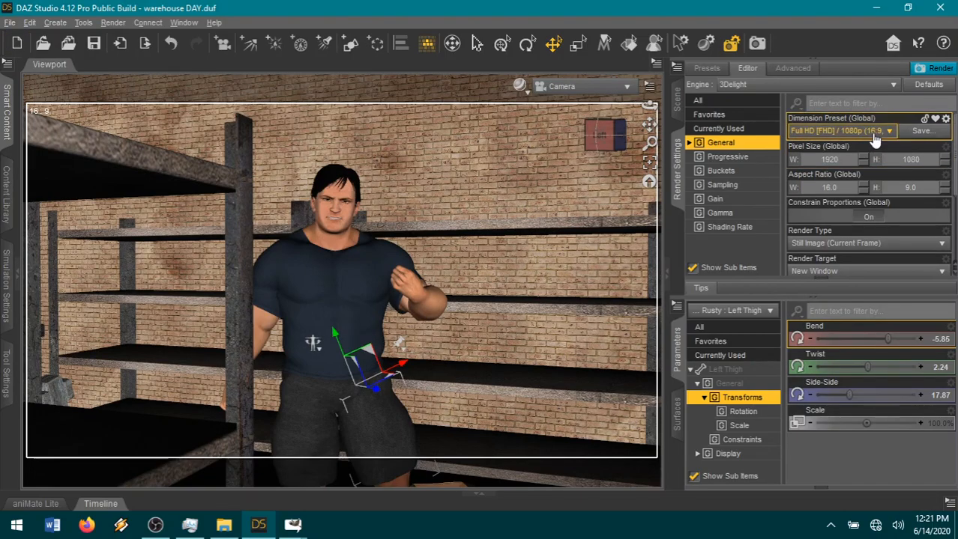
Try the Ultra HD (16:9, 3840 x 2160) dimension preset and return to Full HD / 1080p.
left_click(875, 134)
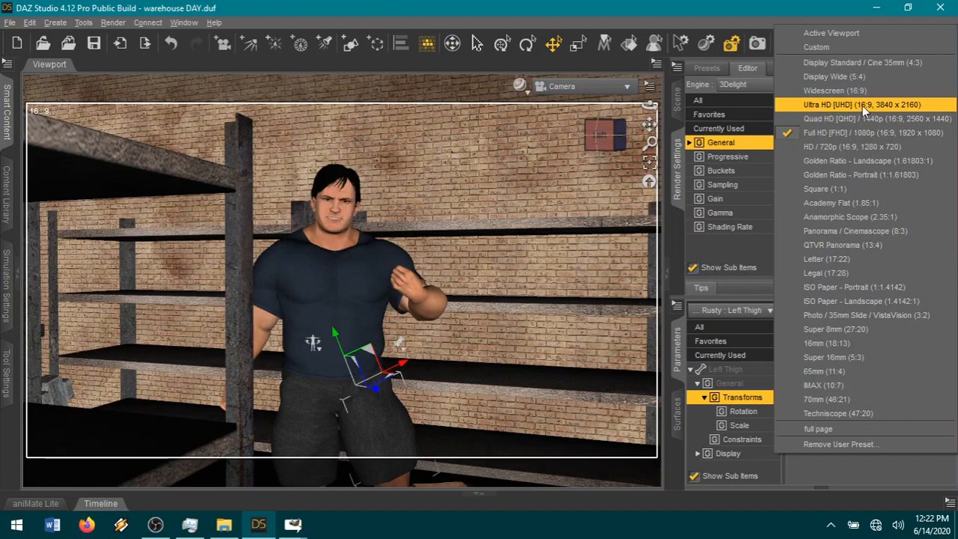
left_click(860, 106)
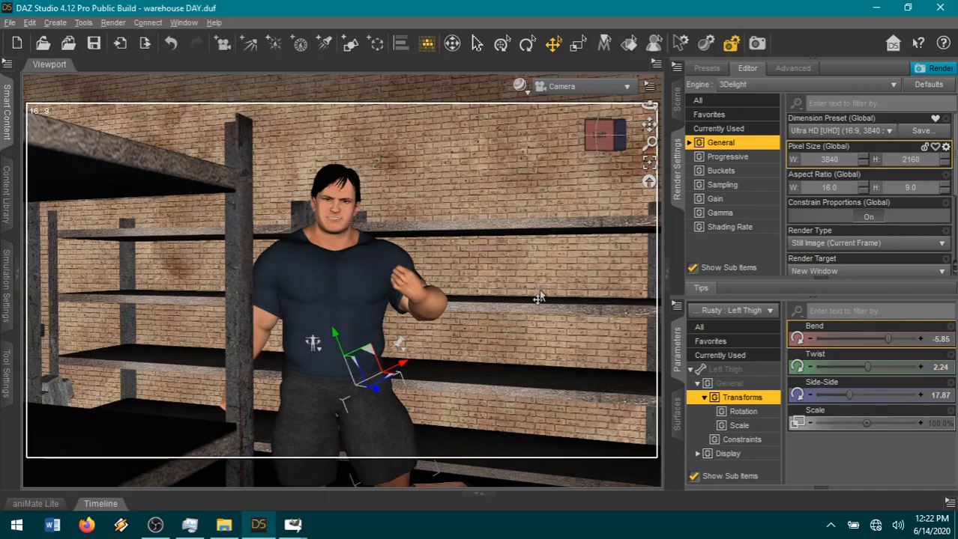
left_click(851, 131)
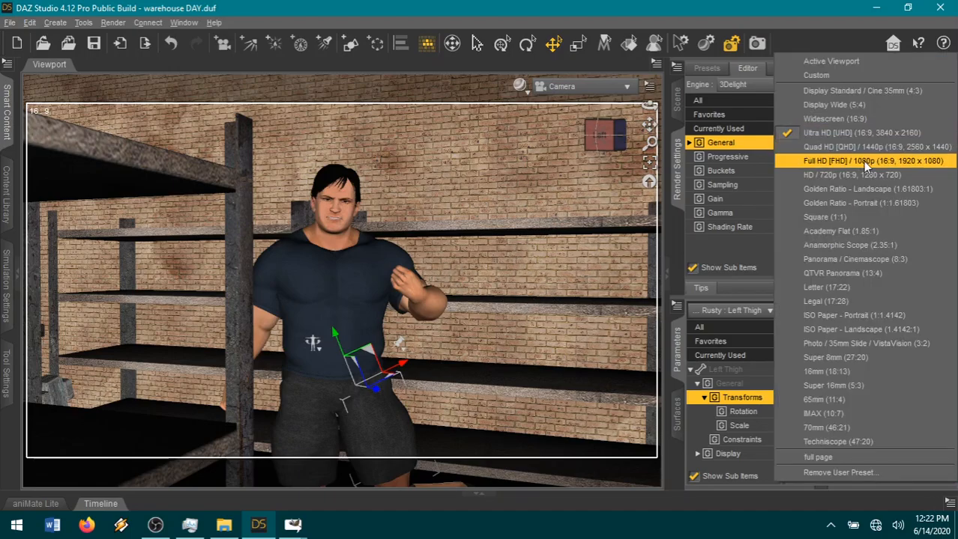
left_click(855, 159)
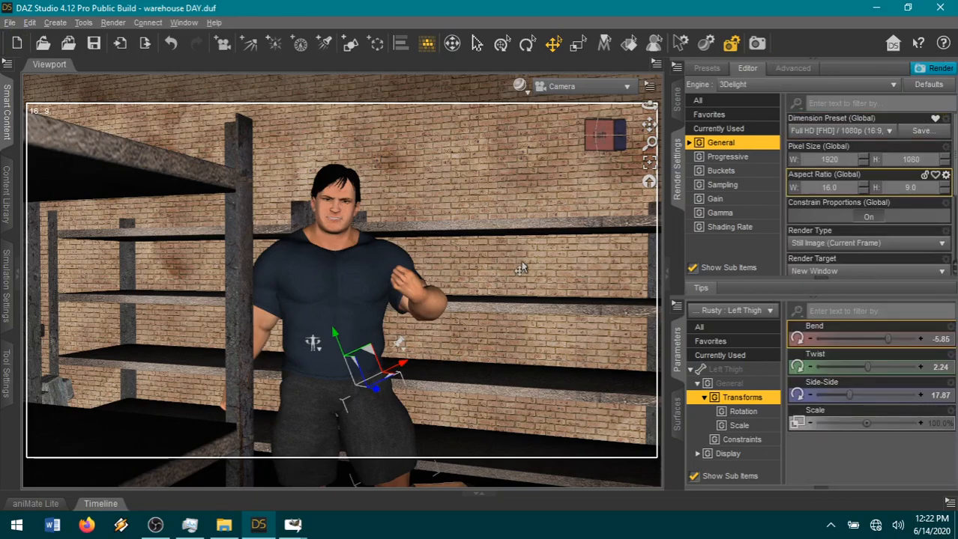
Check the comic pages folder in File Explorer and examine the panel grid of guide.xcf in GIMP.
left_click(292, 533)
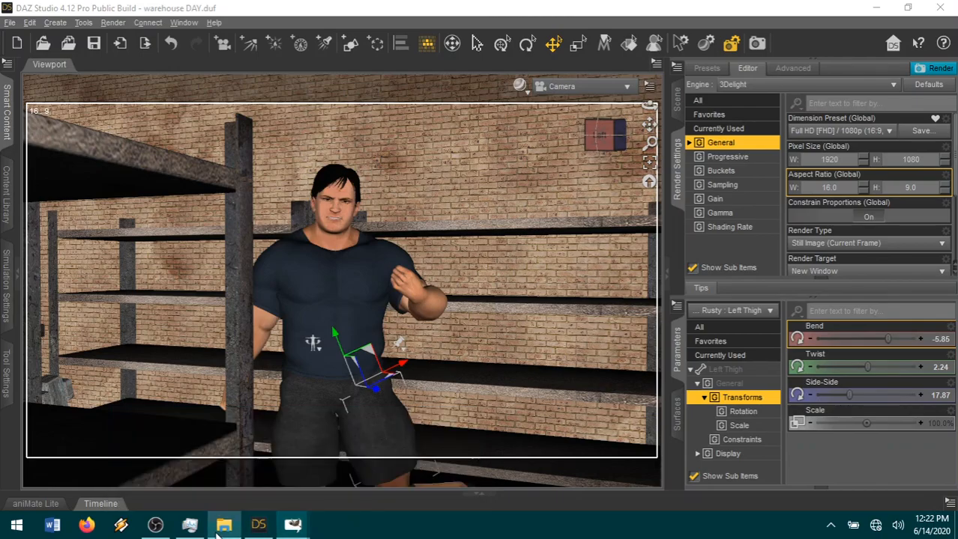
left_click(222, 527)
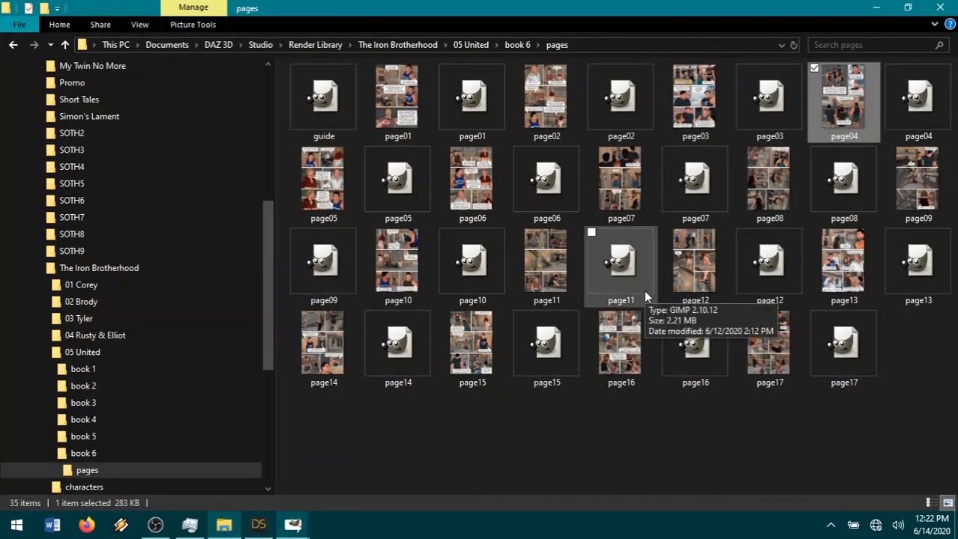
left_click(876, 12)
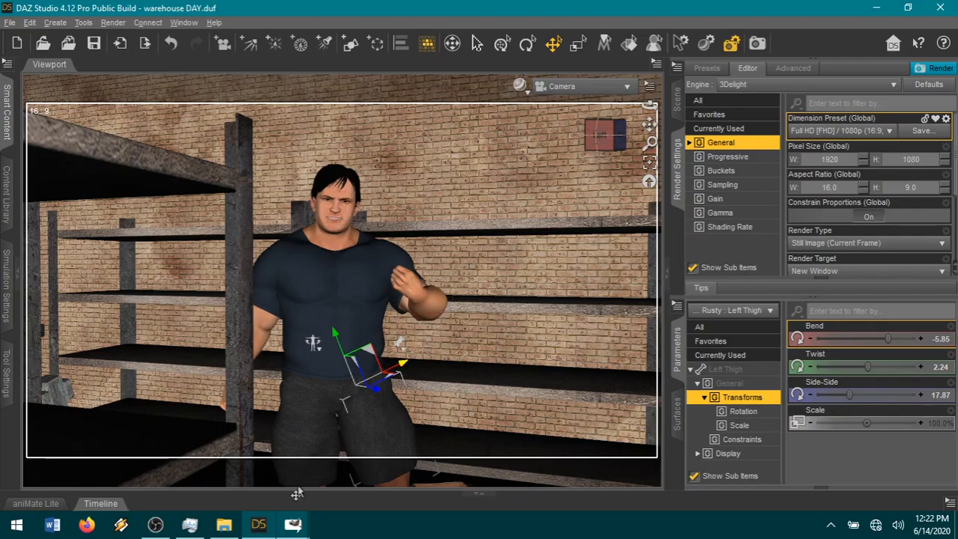
mouse_move(293, 523)
left_click(416, 473)
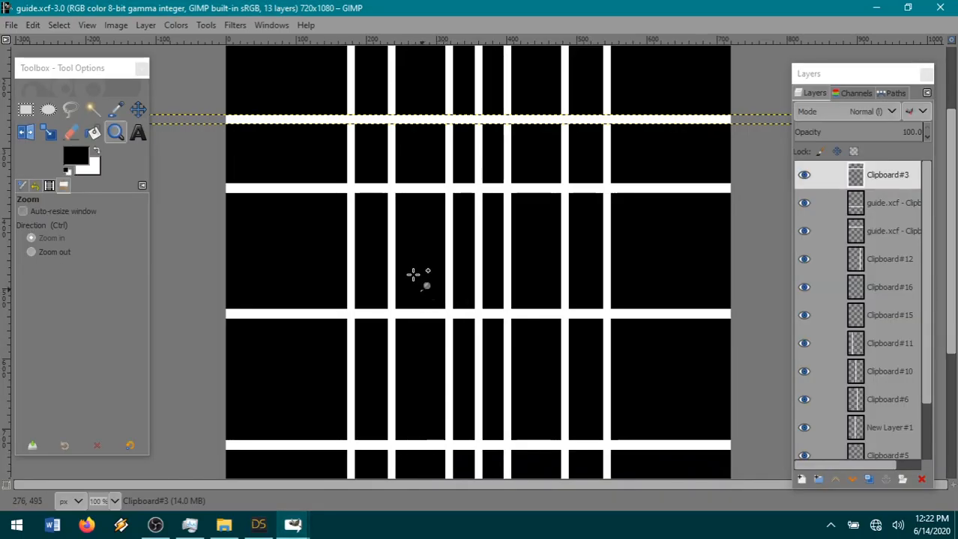
scroll(463, 272, "up", 2)
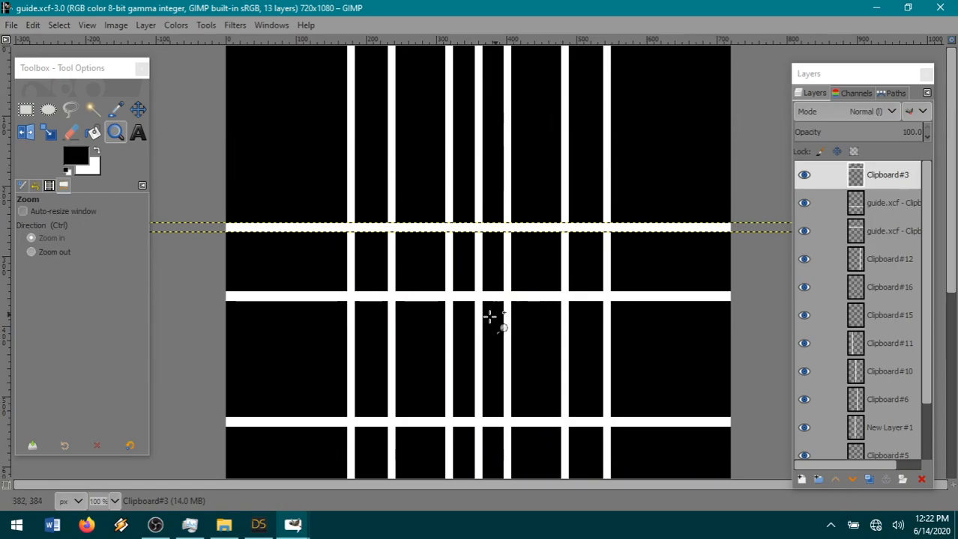
Switch to DAZ Studio, try the Ultra HD (3840 x 2160) and Anamorphic Scope (2.35:1) dimension presets, and return to Full HD / 1080p.
key("alt+Tab")
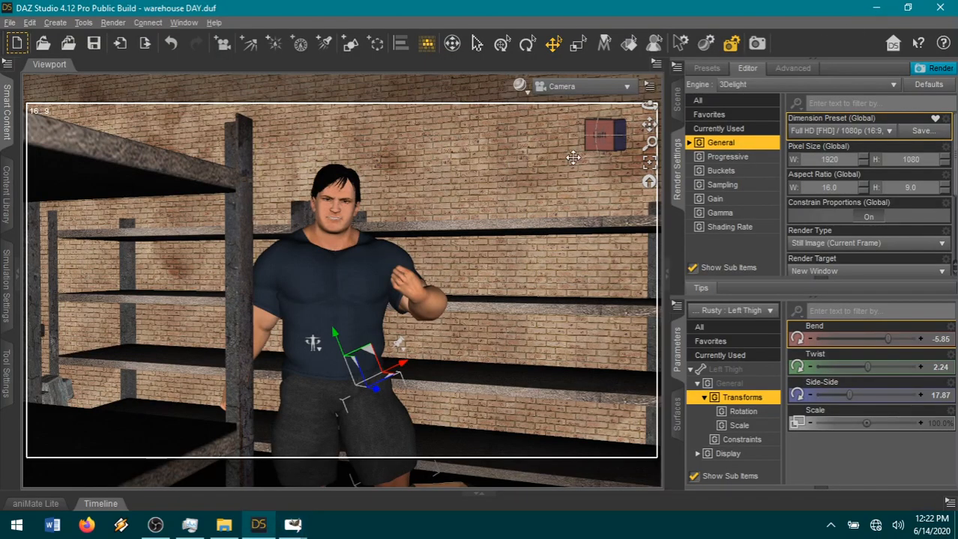
left_click(880, 131)
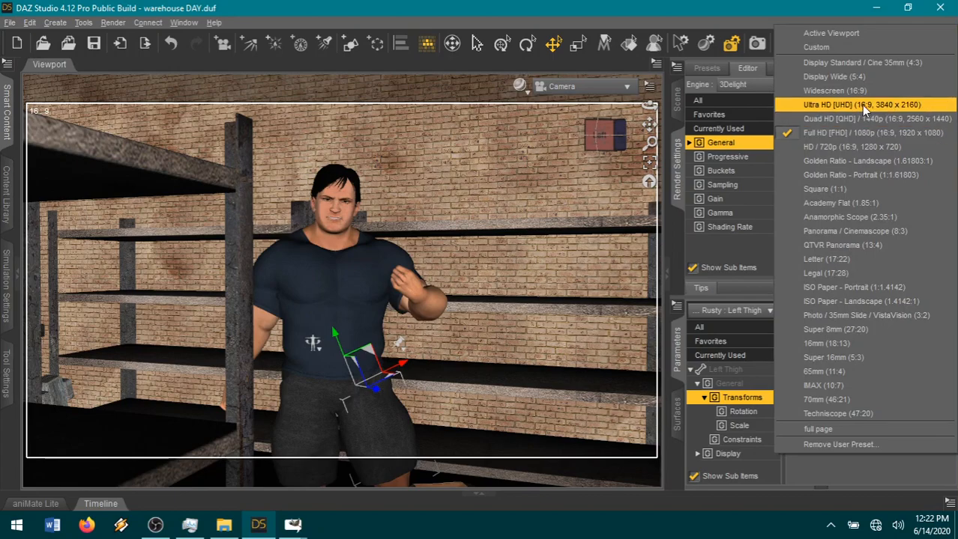
left_click(859, 105)
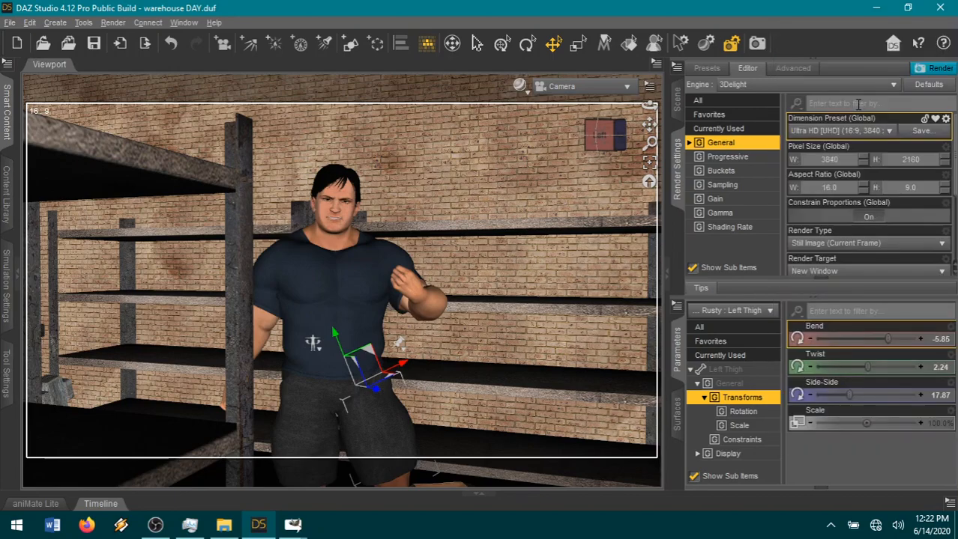
left_click(889, 132)
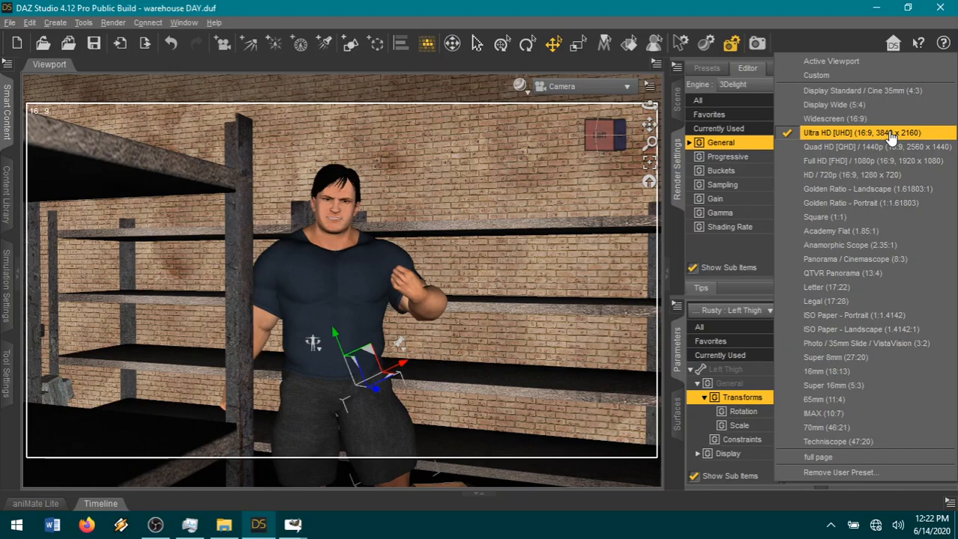
left_click(889, 133)
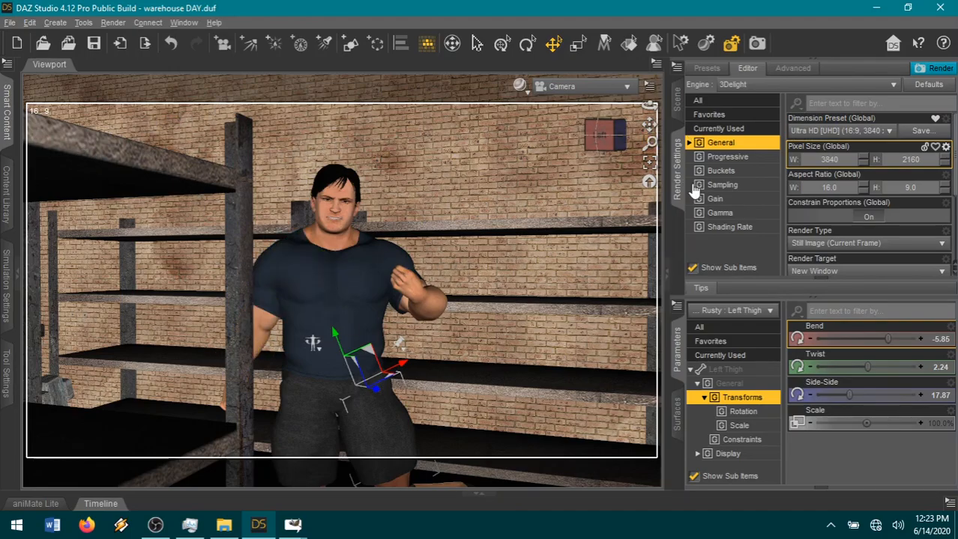
left_click(865, 130)
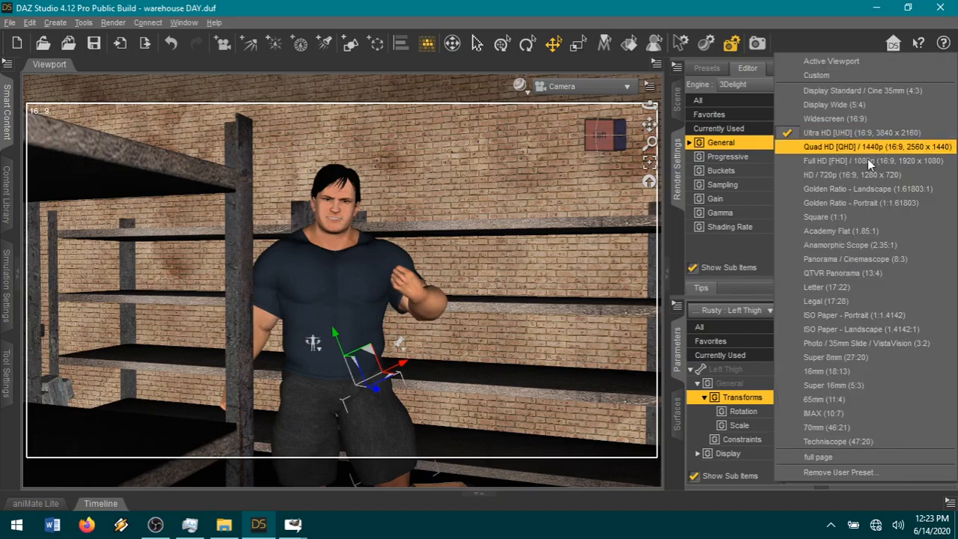
left_click(833, 249)
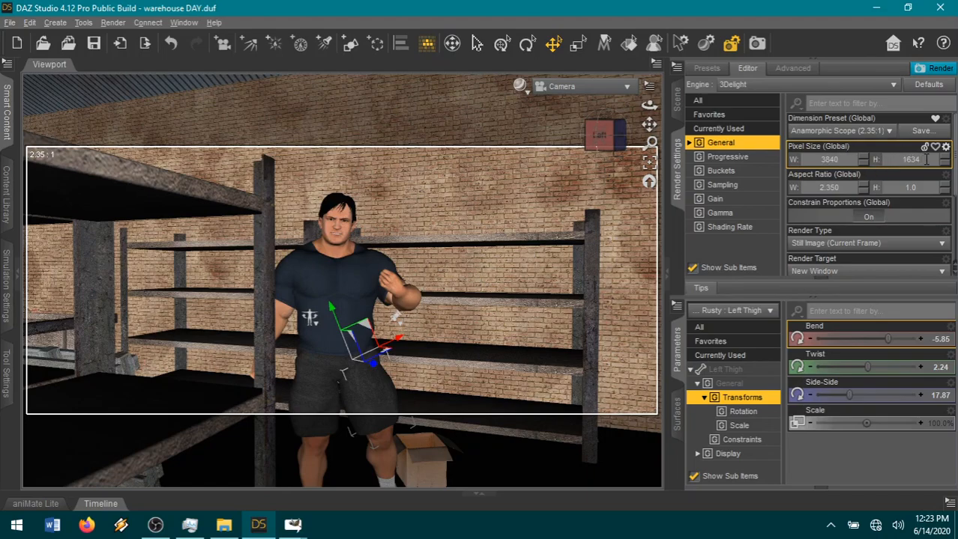
left_click(887, 142)
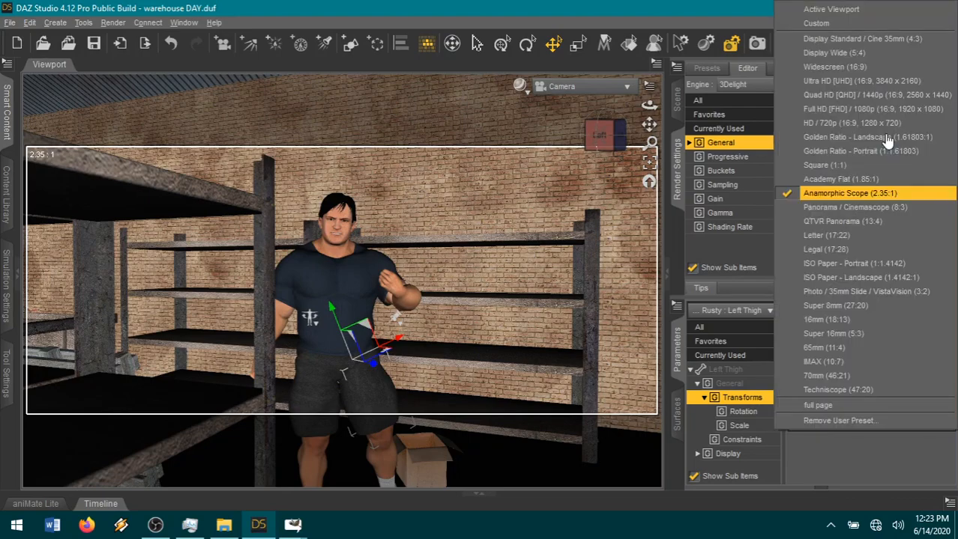
left_click(874, 112)
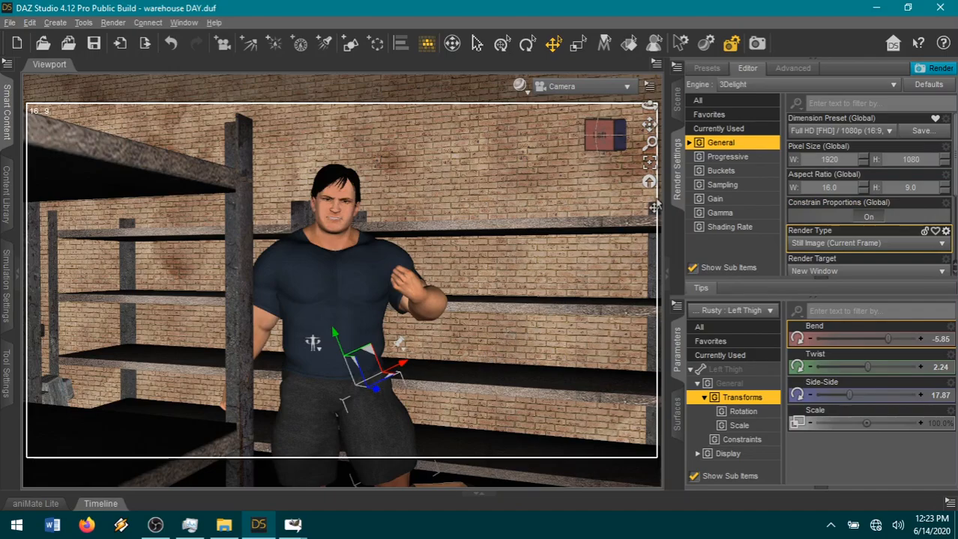
Filter the render settings to show only the favorites.
scroll(866, 225, "down", 3)
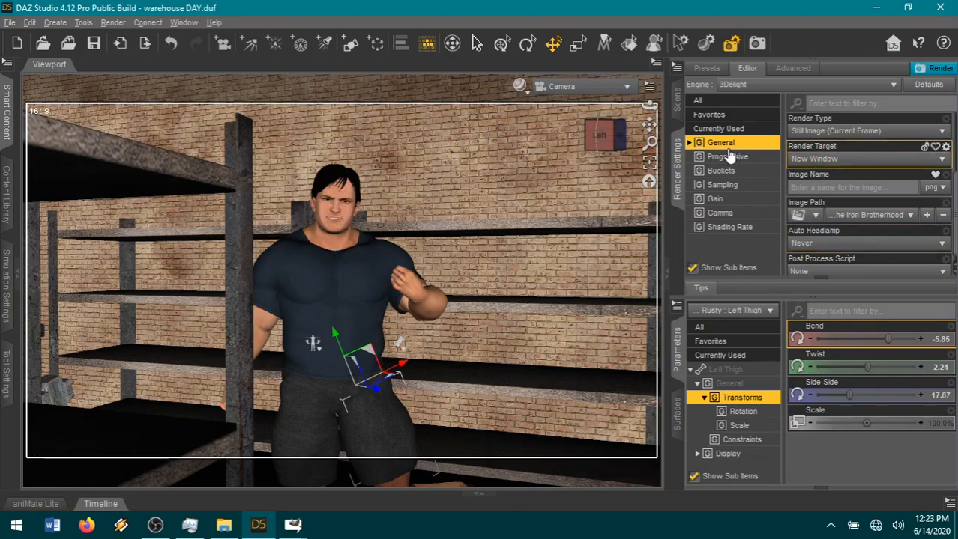
left_click(715, 114)
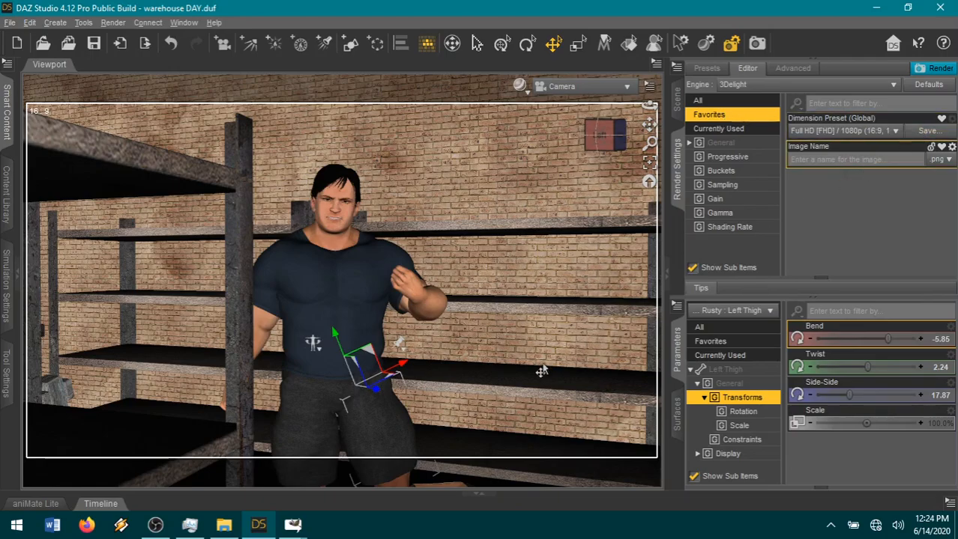
Check the last rendered images in the book 6 folder in File Explorer, return to DAZ Studio, and render the scene.
left_click(224, 524)
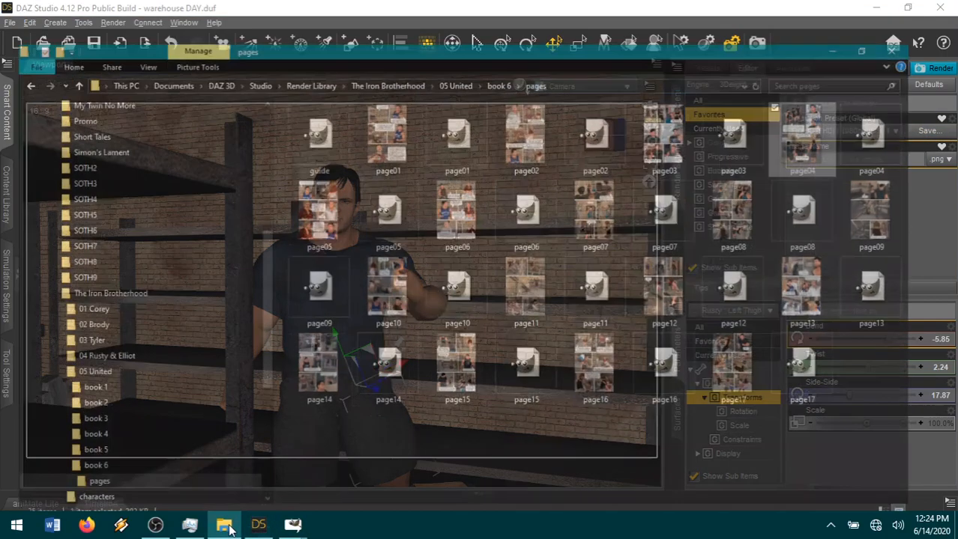
left_click(164, 454)
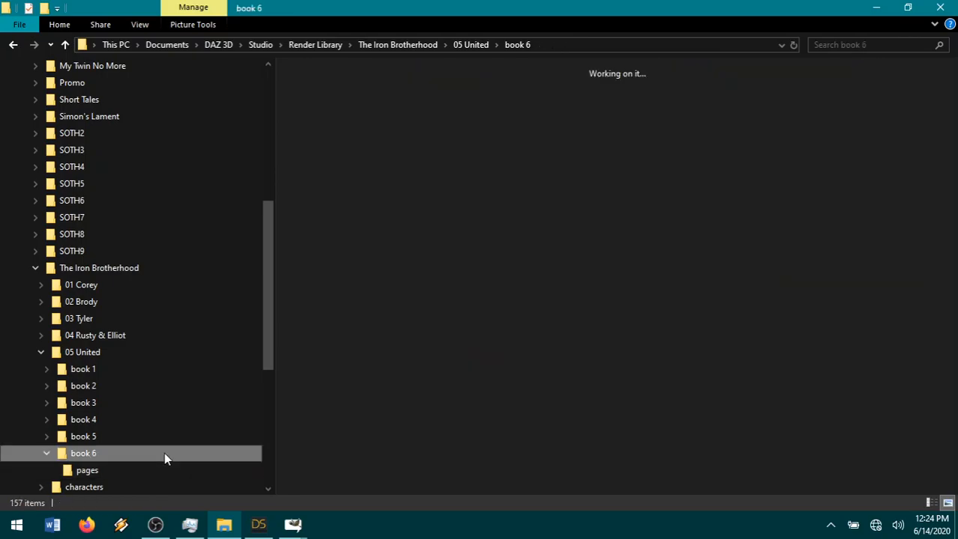
scroll(652, 345, "down", 10)
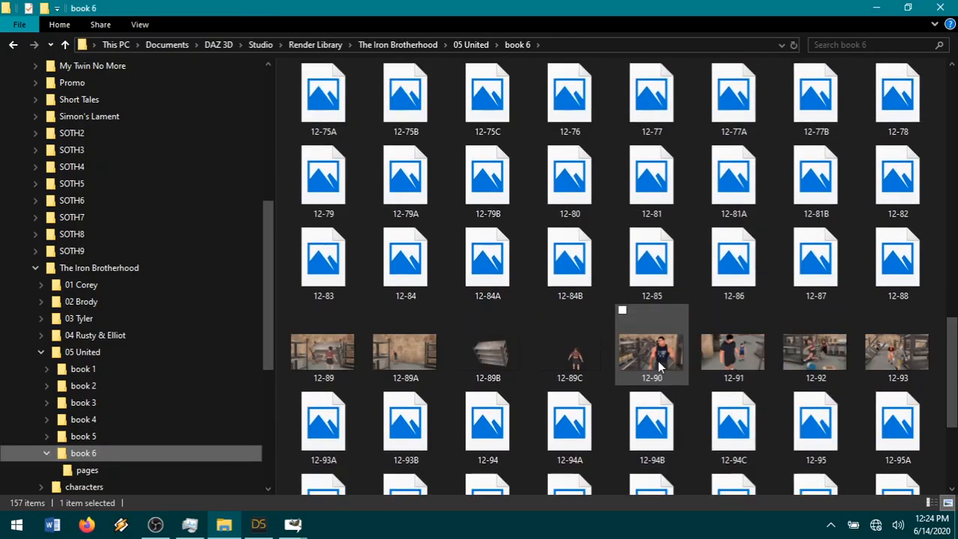
scroll(651, 367, "down", 3)
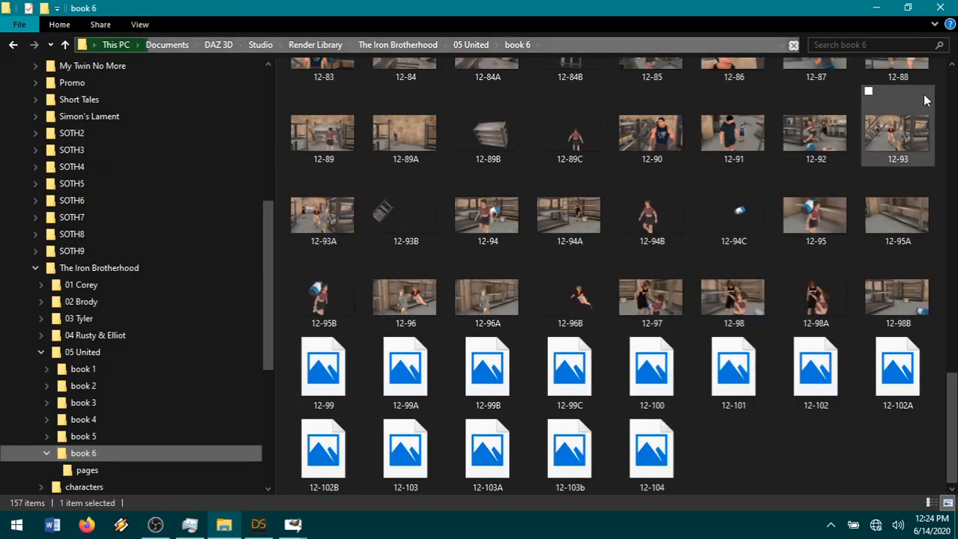
left_click(875, 9)
left_click(827, 160)
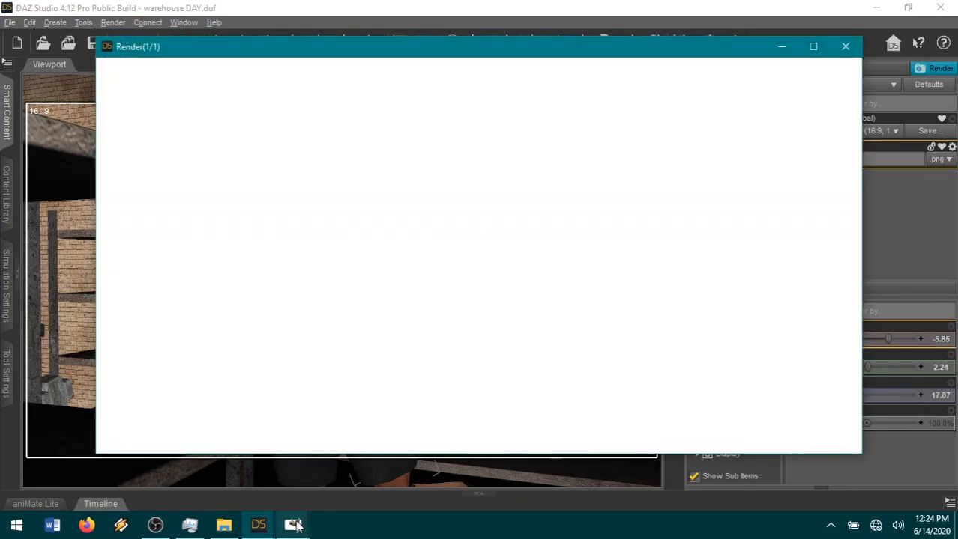
Switch to GIMP, bring up the speech bubble3 image, and open the guide.xcf window maximized.
left_click(296, 525)
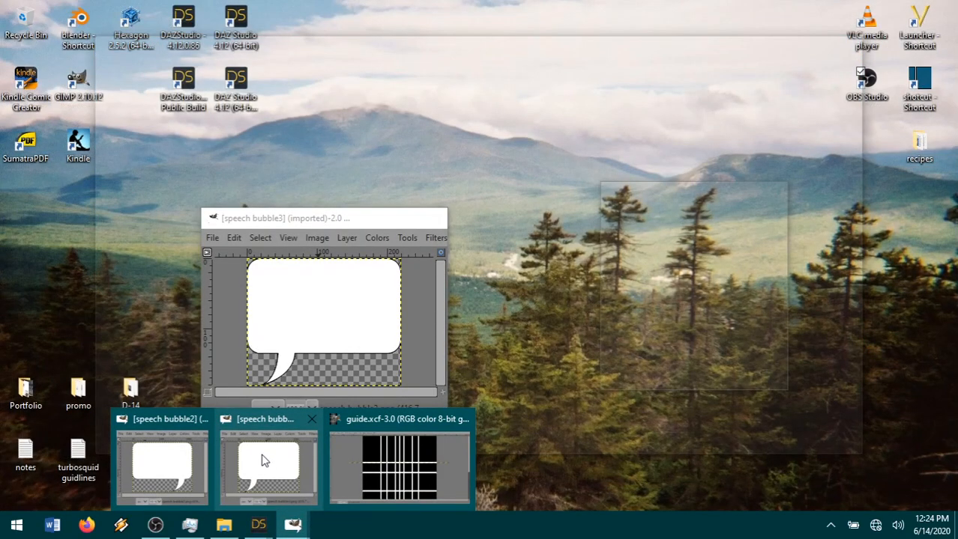
left_click(264, 459)
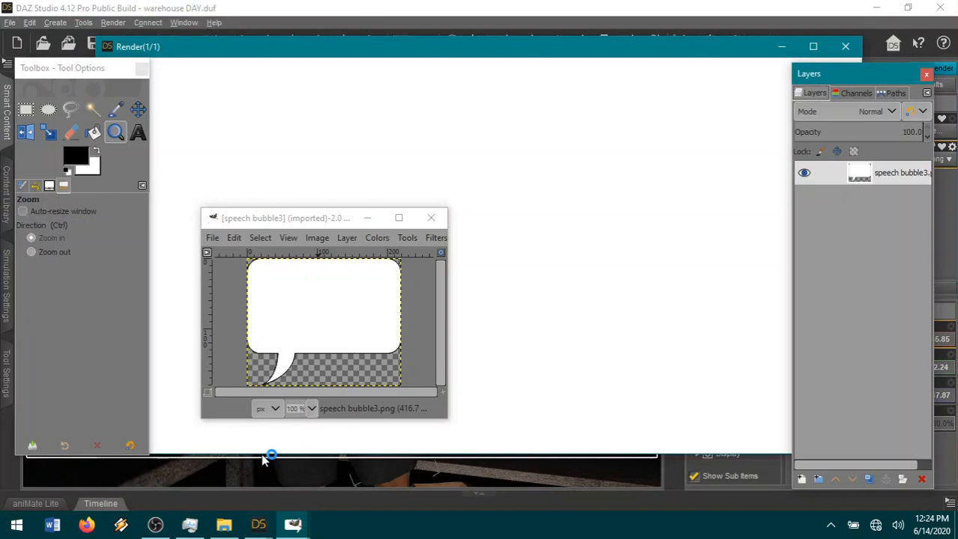
left_click(293, 525)
left_click(405, 485)
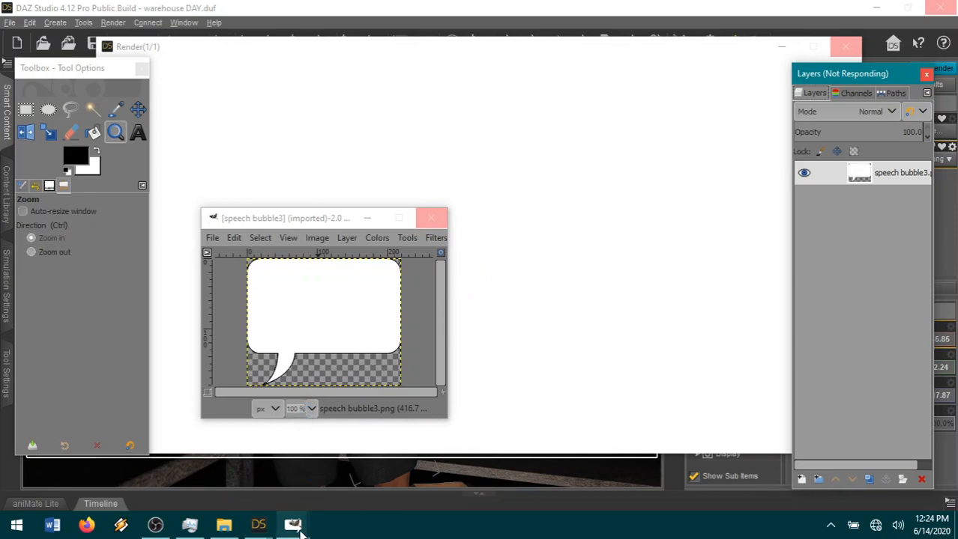
mouse_move(297, 528)
left_click(405, 483)
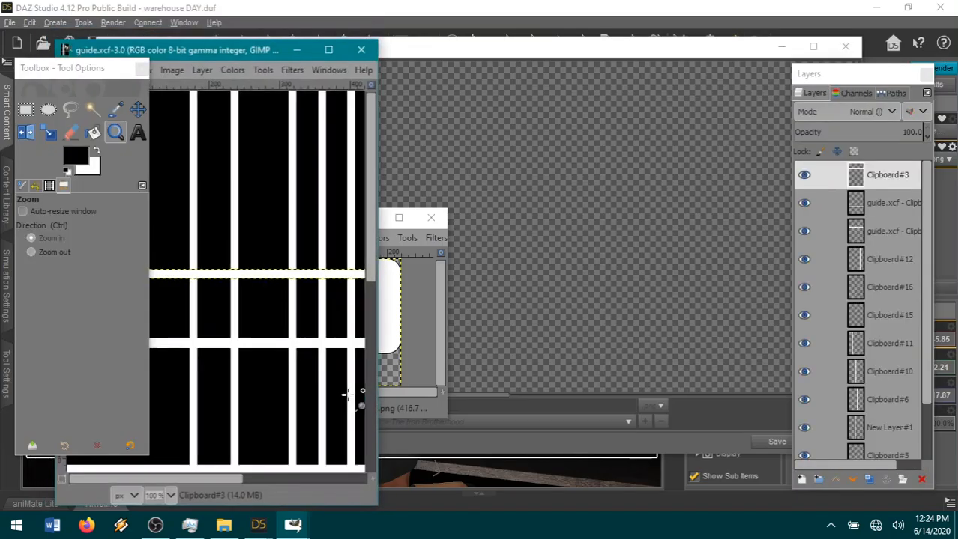
double_click(179, 53)
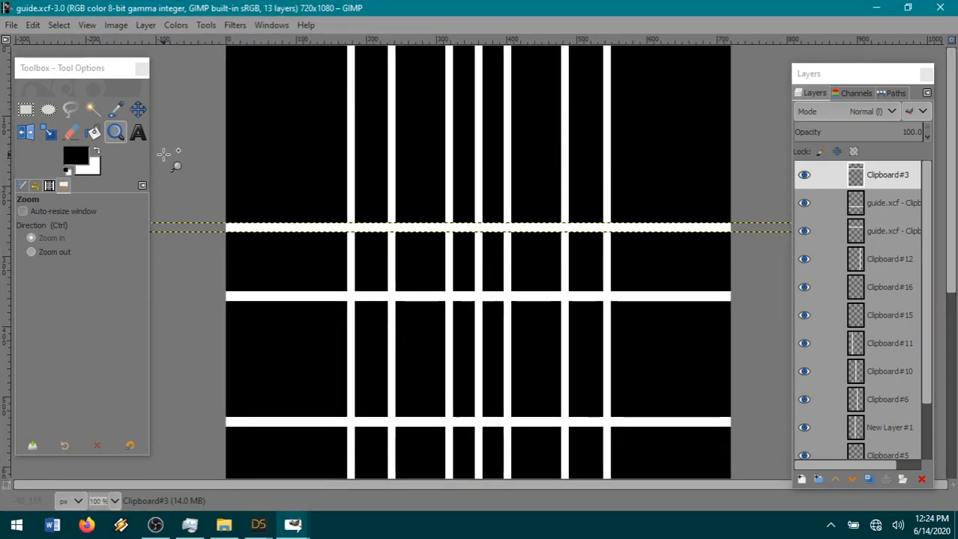
Paste the copied speech bubble into guide.xcf as a new layer.
left_click(33, 24)
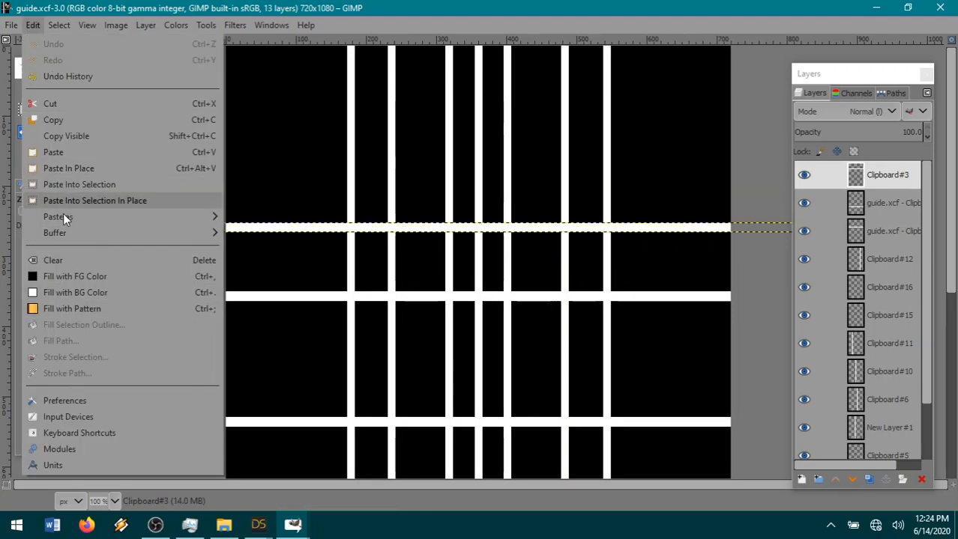
mouse_move(62, 217)
left_click(342, 217)
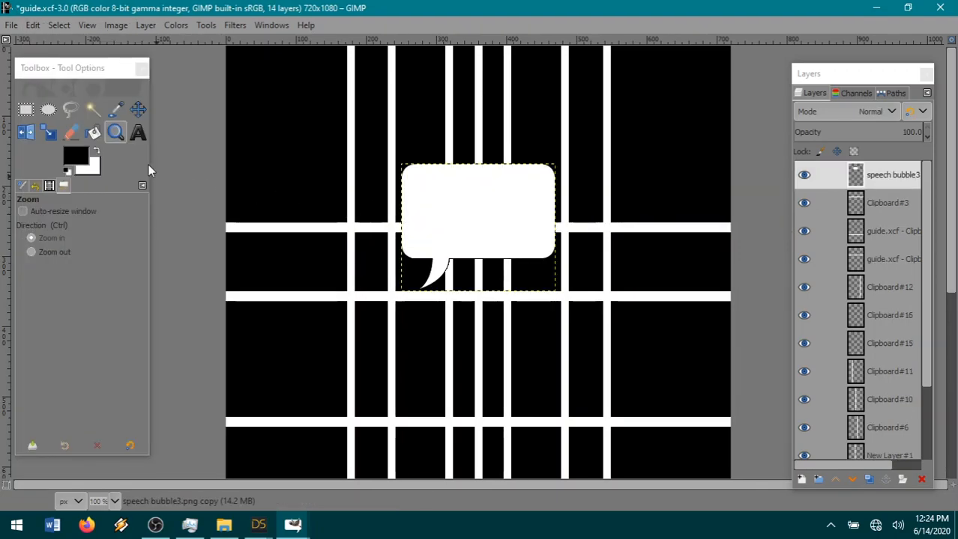
Move the speech bubble up near the page's top edge and add the text "THAT'S MY GIRL! GET HER, TAM!" over it.
left_click_drag(424, 226, 426, 133)
left_click(137, 133)
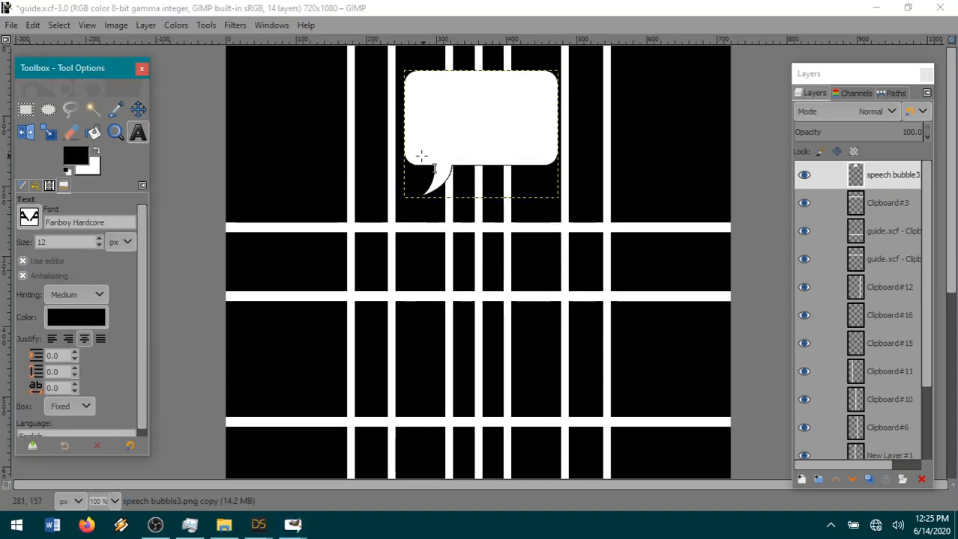
left_click_drag(405, 164, 553, 79)
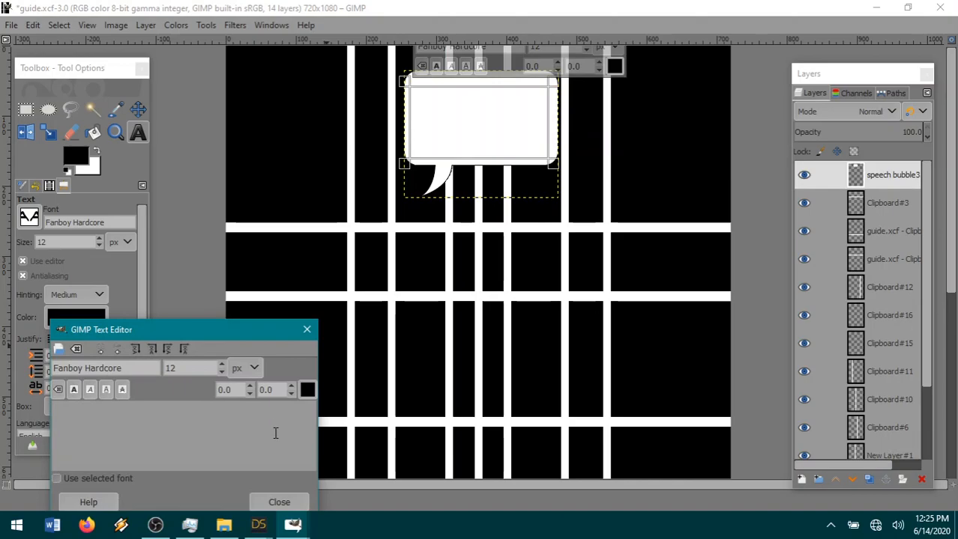
type("that's")
key("BackSpace")
key("BackSpace")
key("BackSpace")
key("BackSpace")
key("BackSpace")
key("BackSpace")
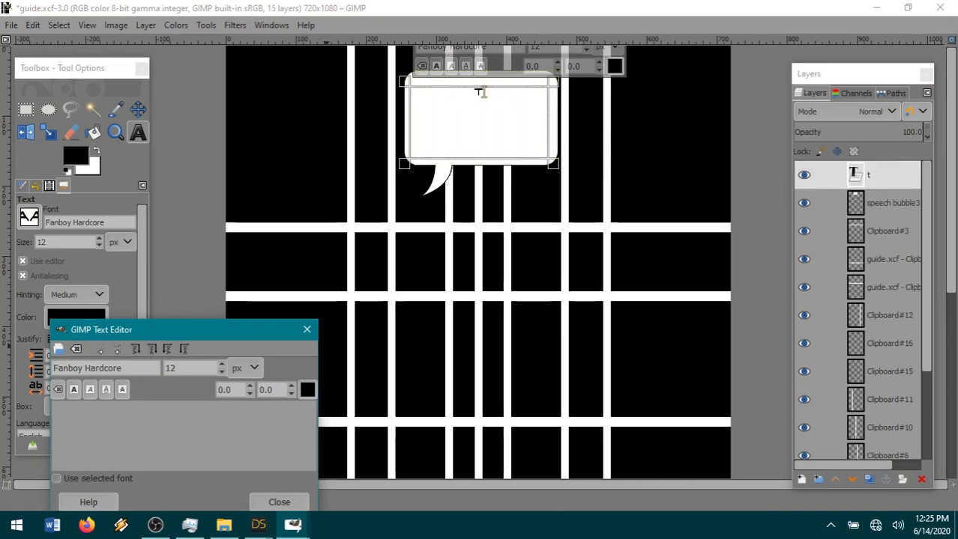
type("THAT'S MY GIRL!  GET HER, TAM!")
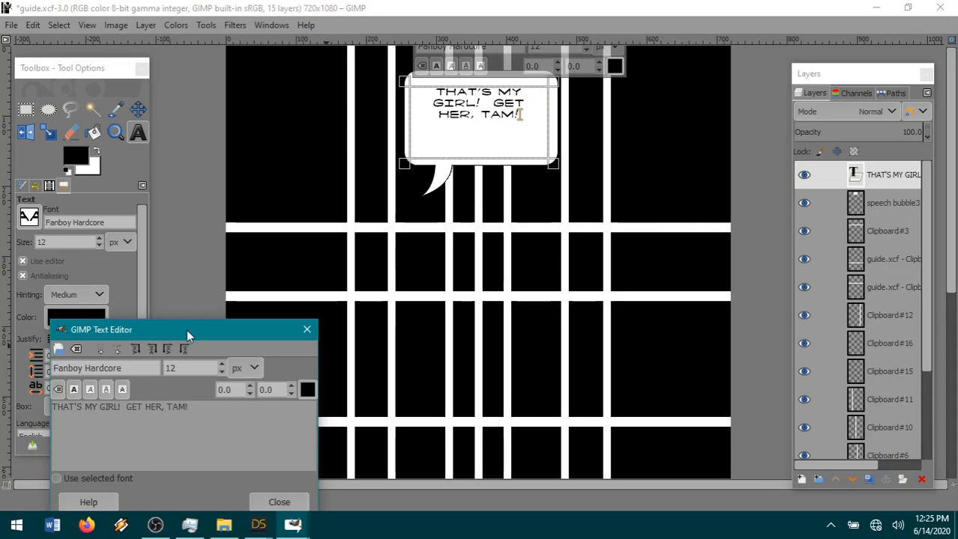
Set the bubble text to bold 10 px and start "GET HER, TAM!" on a second line.
left_click(97, 246)
left_click(98, 246)
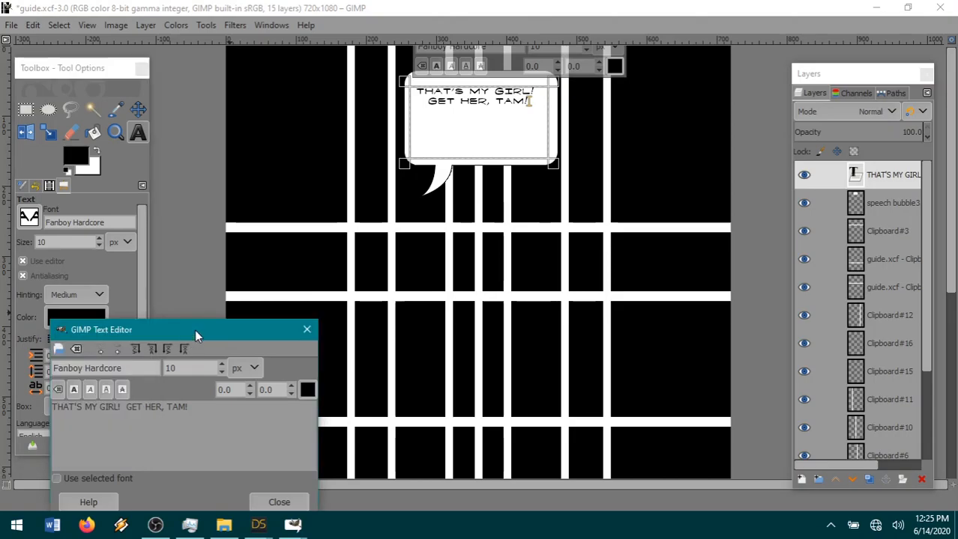
left_click_drag(188, 334, 370, 258)
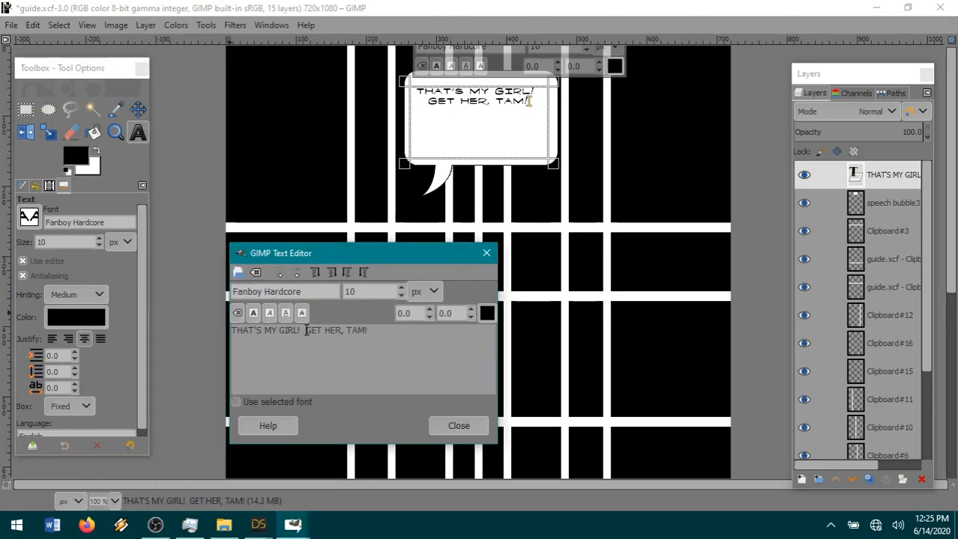
left_click(305, 331)
key("Return")
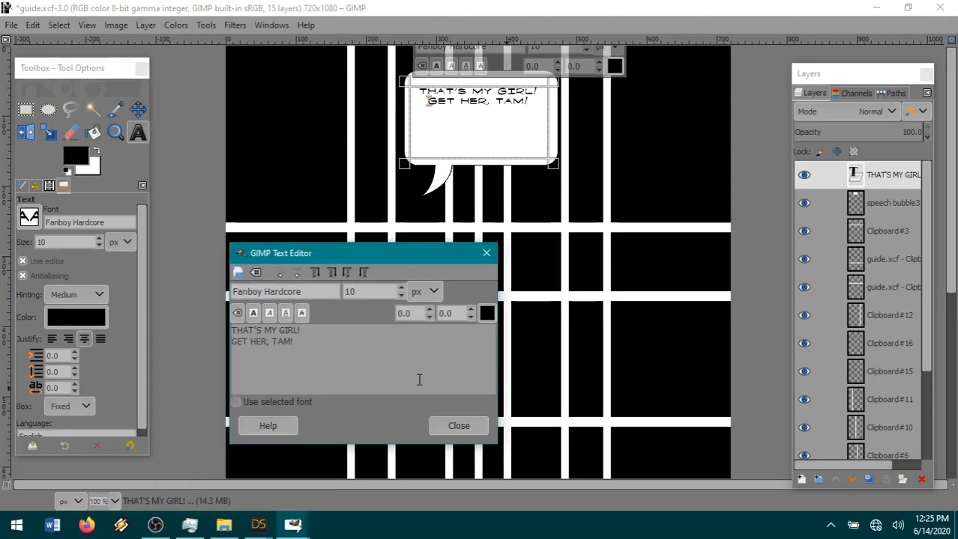
left_click_drag(345, 357, 225, 324)
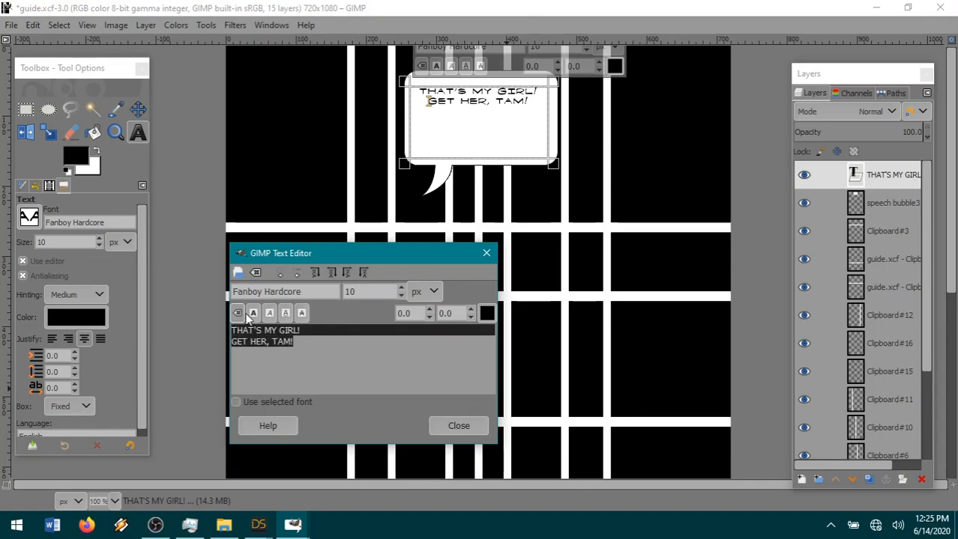
left_click(252, 313)
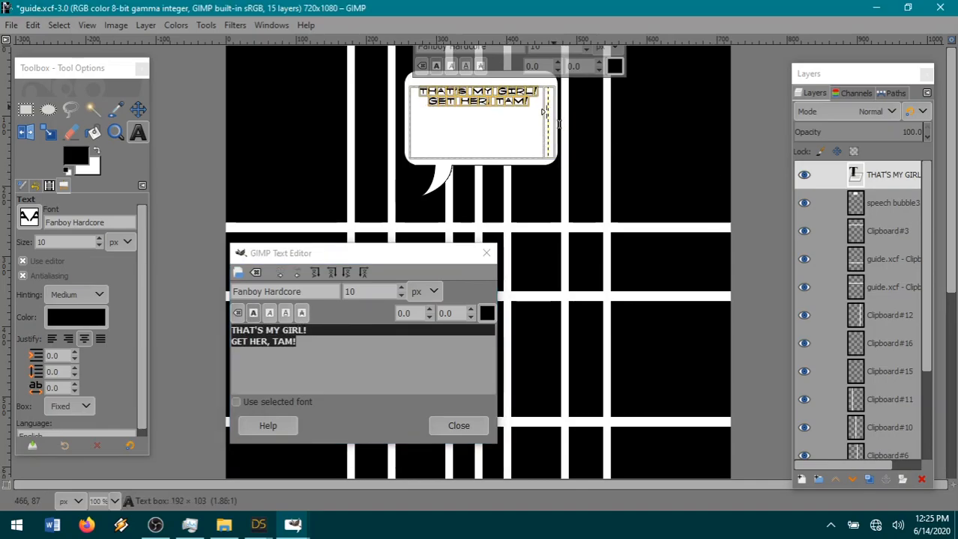
Shrink the text box around its two lines and move the text to the lower part of the speech bubble.
left_click_drag(552, 110, 551, 110)
left_click_drag(484, 163, 488, 121)
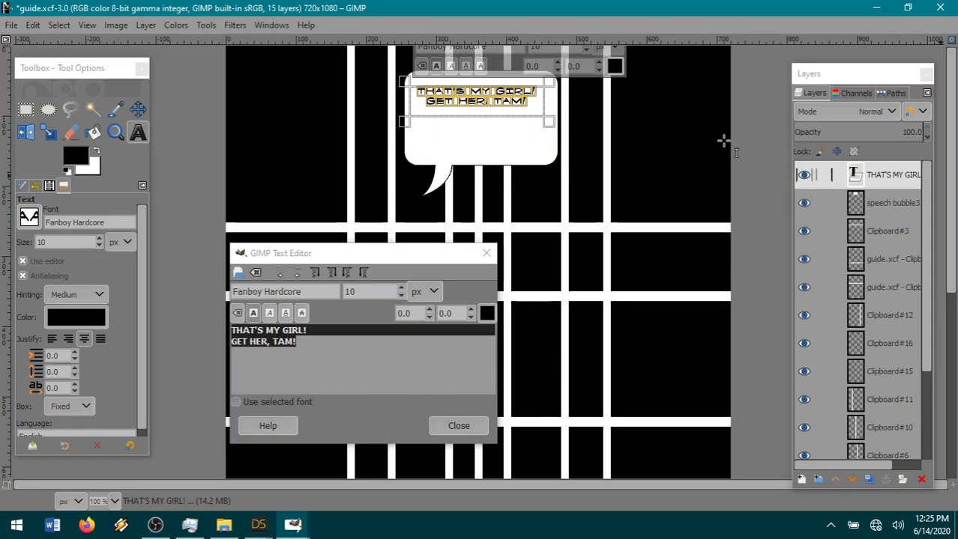
left_click(138, 110)
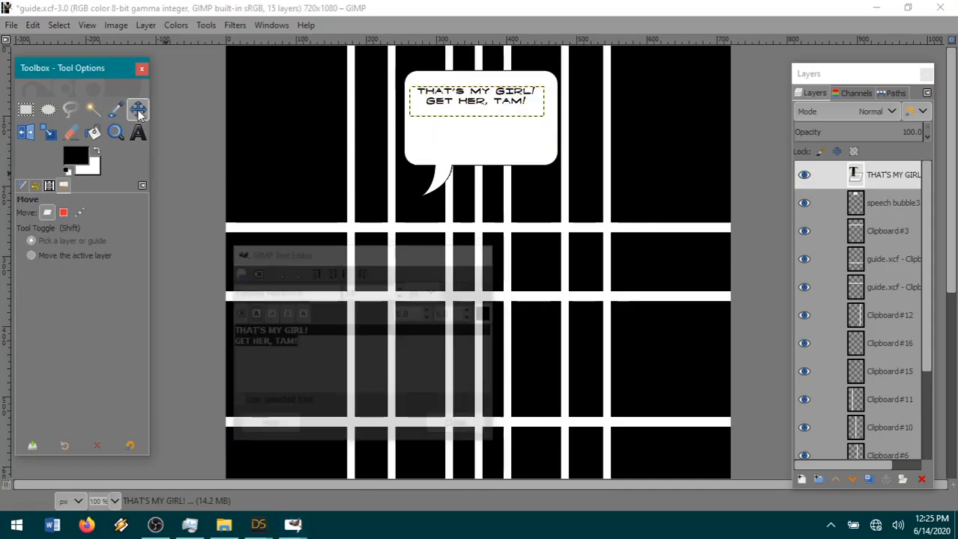
left_click_drag(490, 113, 484, 166)
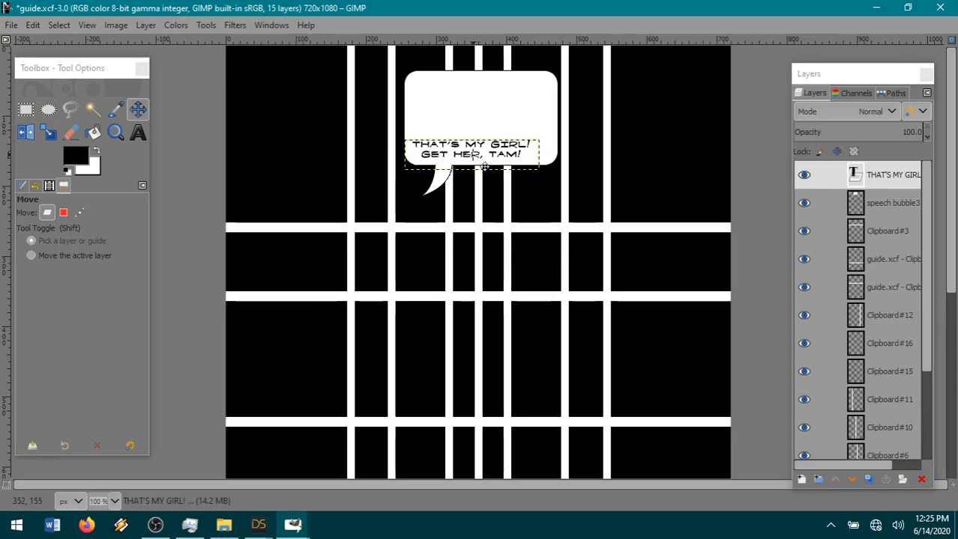
On the speech bubble3 layer, cut a rectangular area of about 158 × 194 px covering the bubble's right end.
left_click(866, 204)
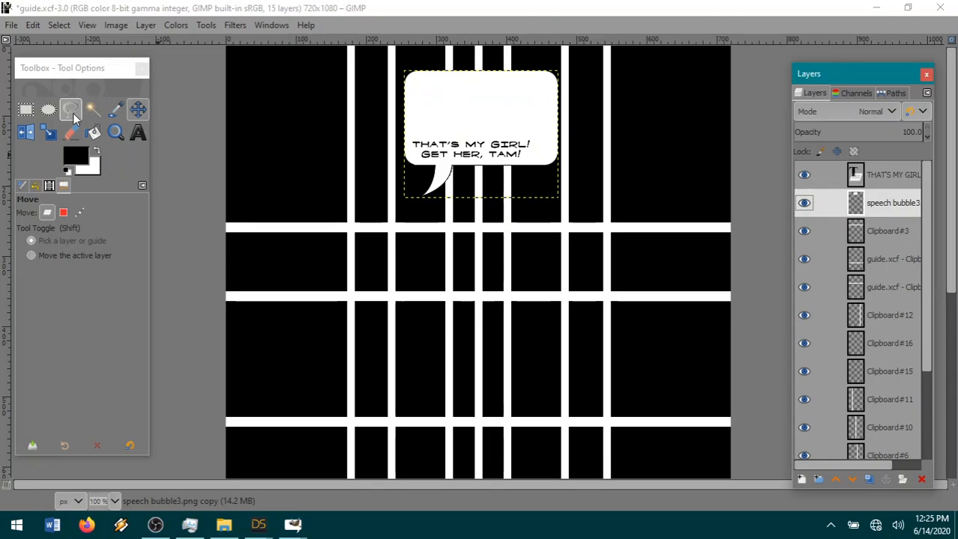
left_click(25, 110)
left_click_drag(524, 184, 636, 50)
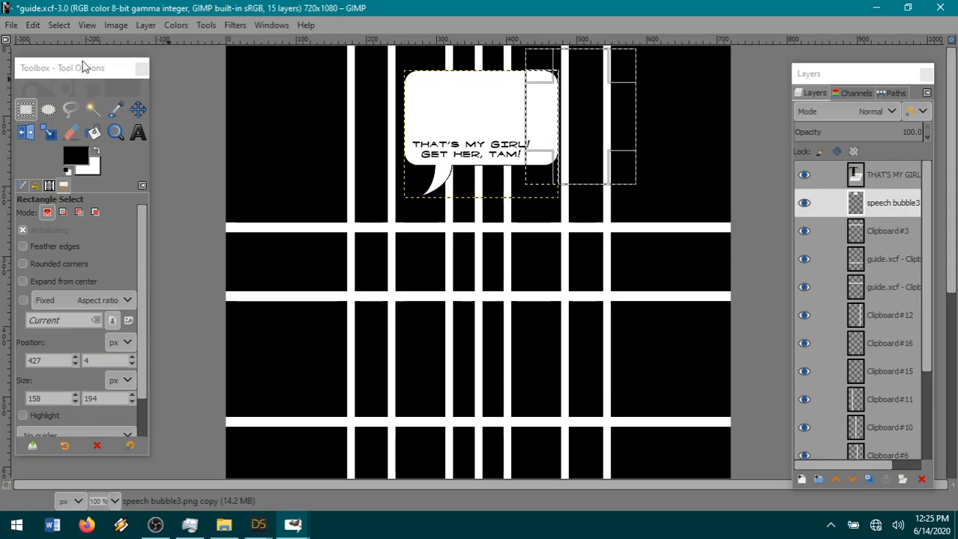
left_click(33, 26)
left_click(74, 107)
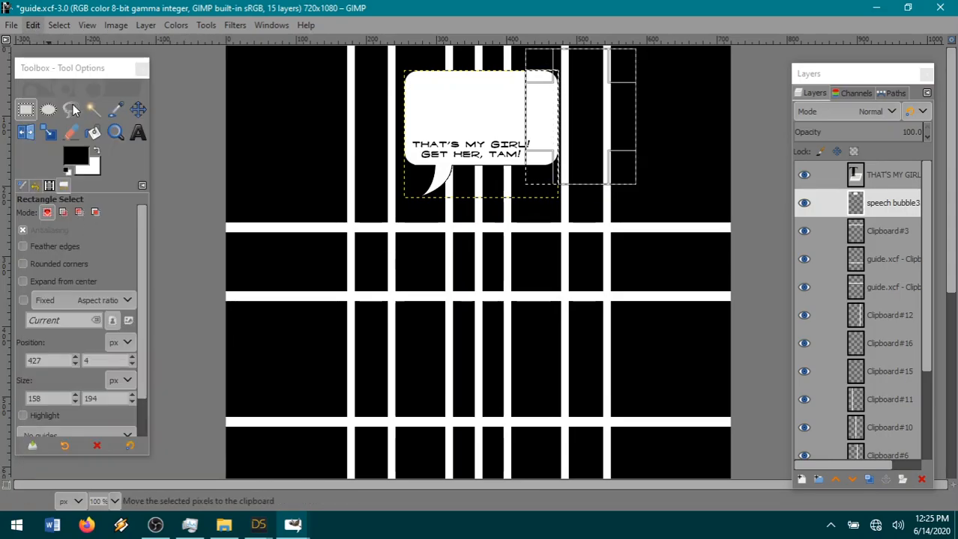
Clear the selection and paste the cut right end of the bubble as a new layer.
left_click(64, 25)
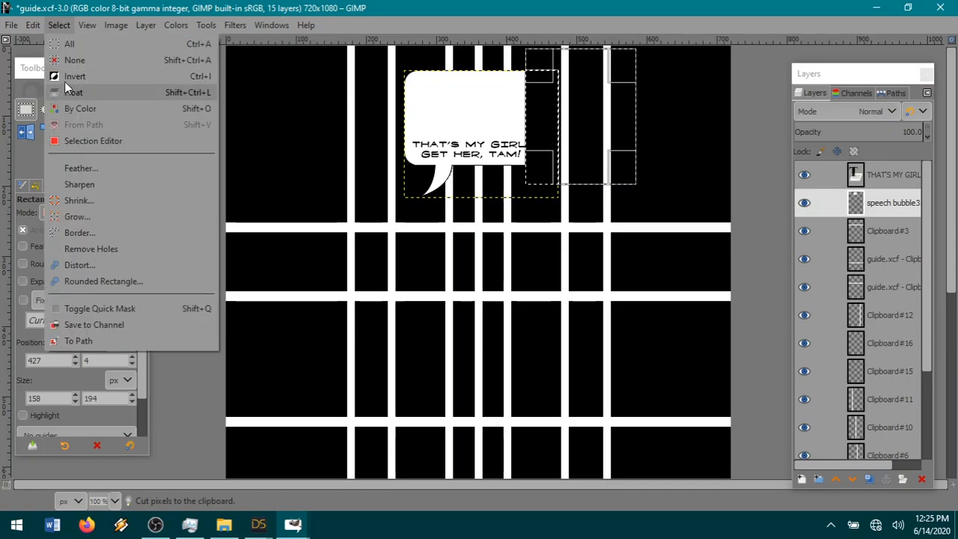
left_click(66, 62)
left_click(32, 25)
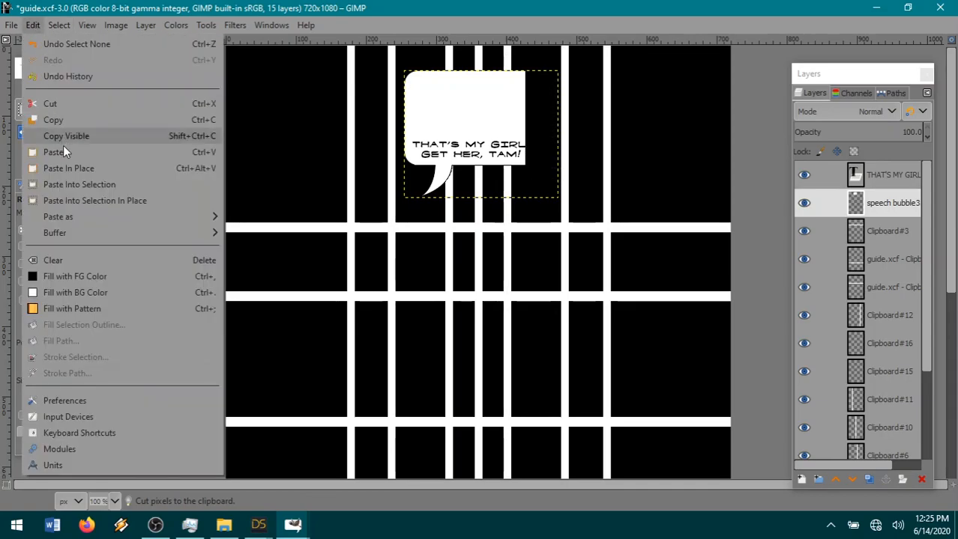
mouse_move(54, 216)
left_click(313, 218)
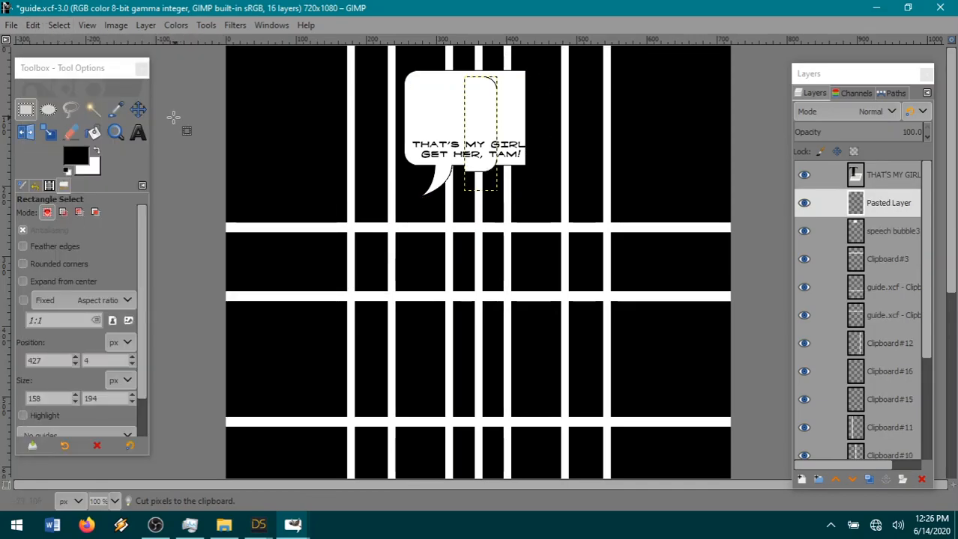
Move the pasted end piece over the bubble's cut edge to narrow the bubble, and merge it down into the speech bubble3 layer.
left_click_drag(481, 121, 525, 116)
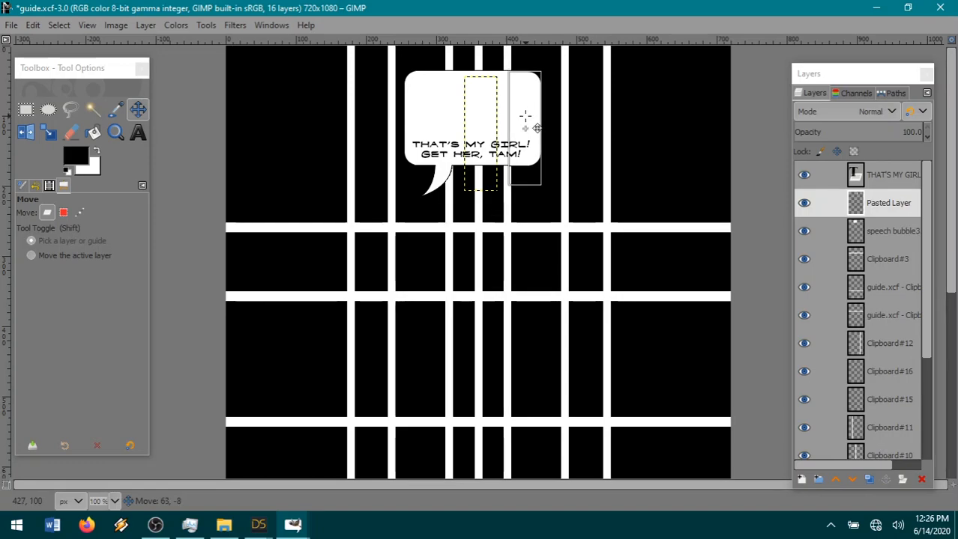
left_click_drag(525, 116, 524, 114)
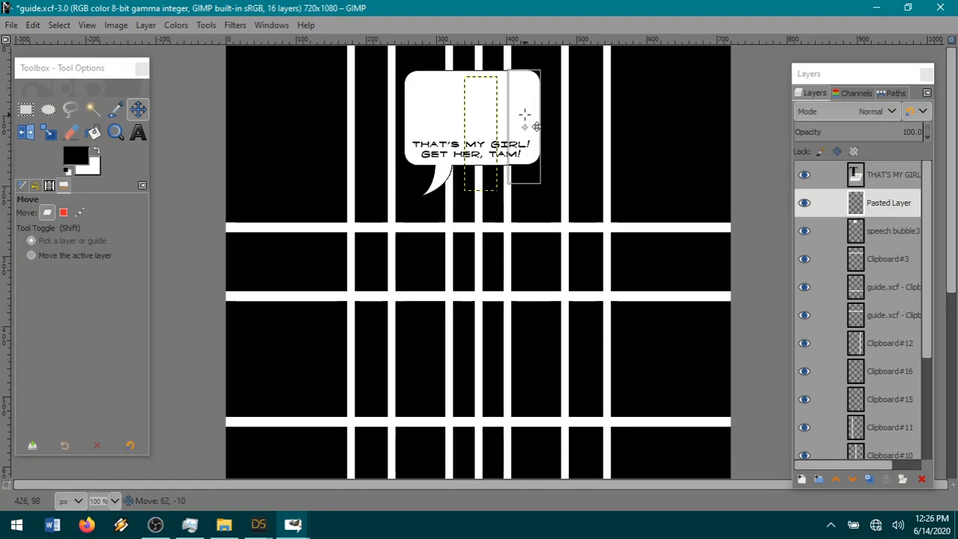
left_click_drag(523, 115, 526, 85)
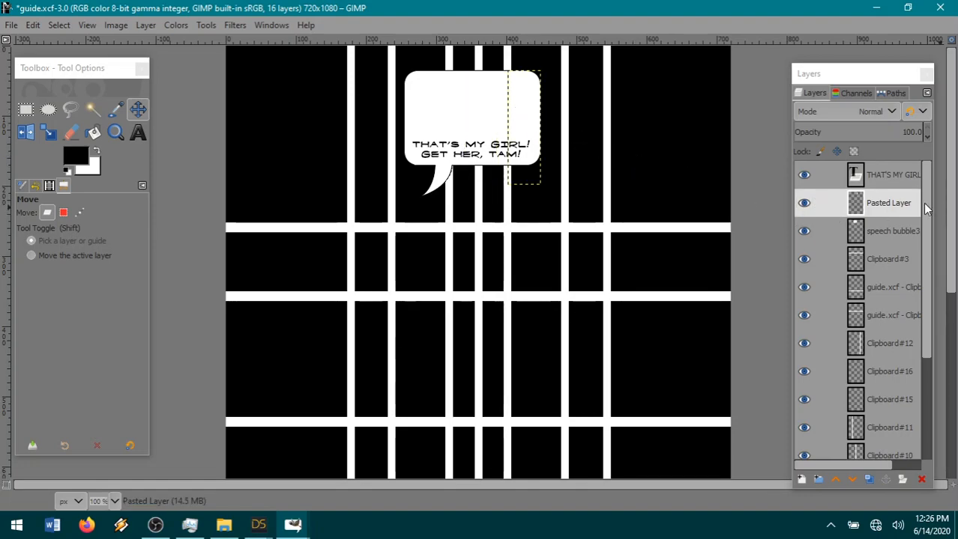
right_click(888, 210)
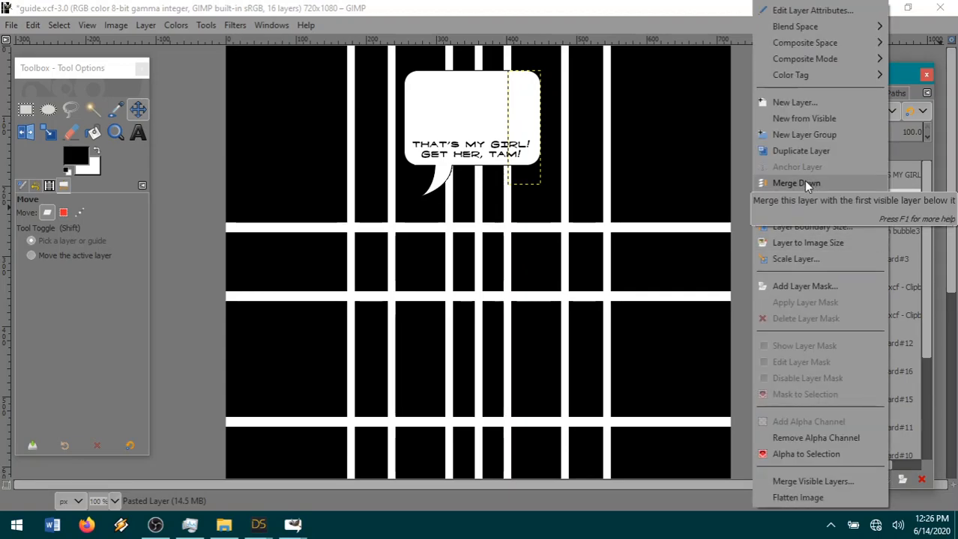
left_click(796, 182)
Cut out the bubble's middle band, about 285 × 82 px, and extend the selection to about 133 px high to cut the top edge.
left_click(25, 109)
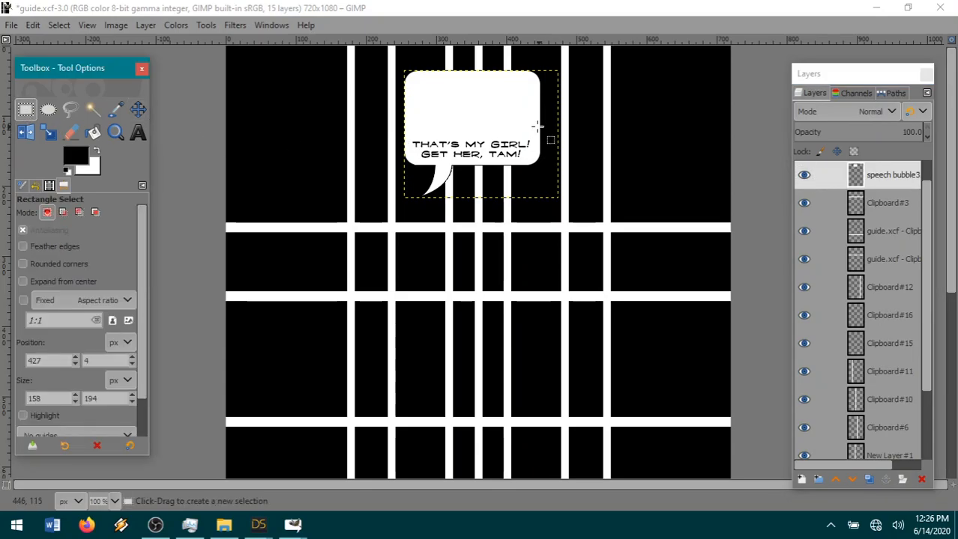
left_click_drag(394, 147, 593, 87)
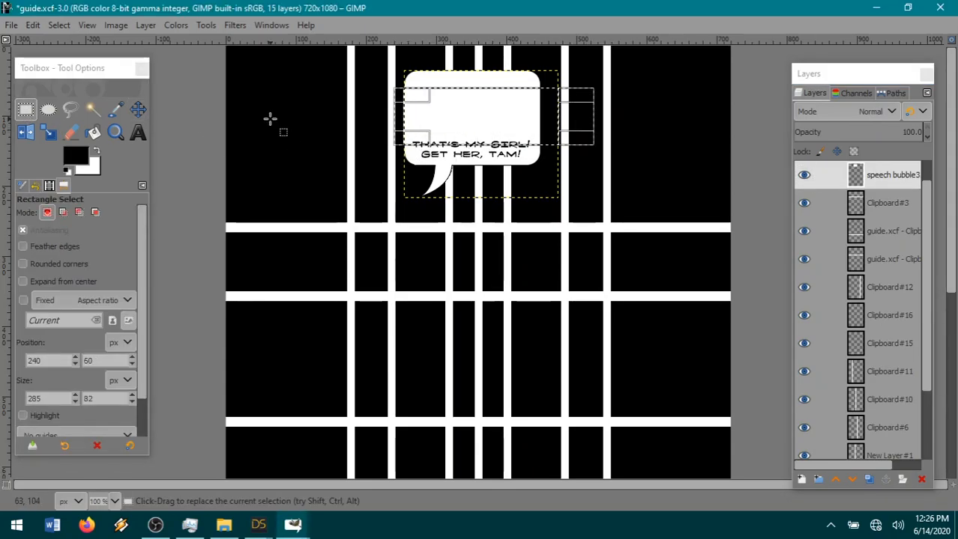
left_click(33, 25)
mouse_move(79, 218)
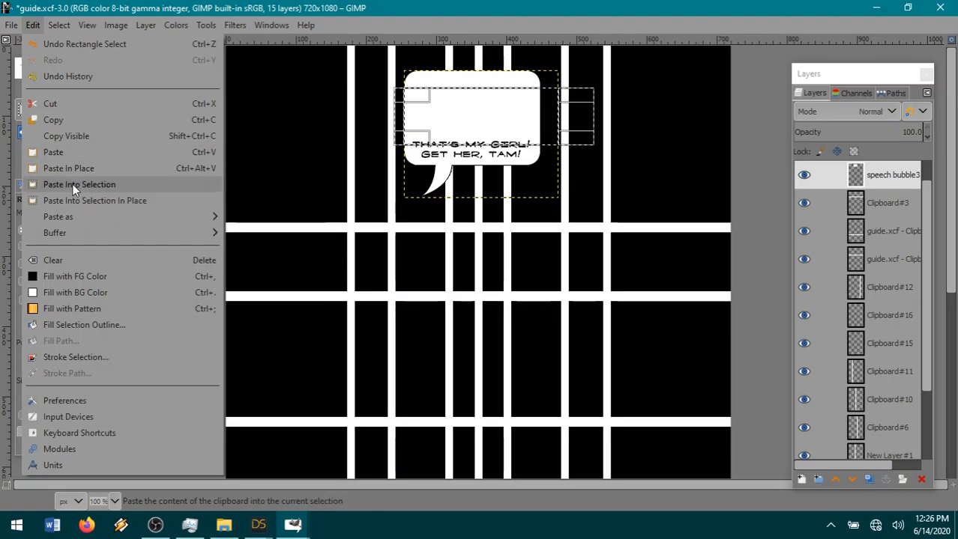
left_click(72, 102)
left_click_drag(506, 97, 506, 72)
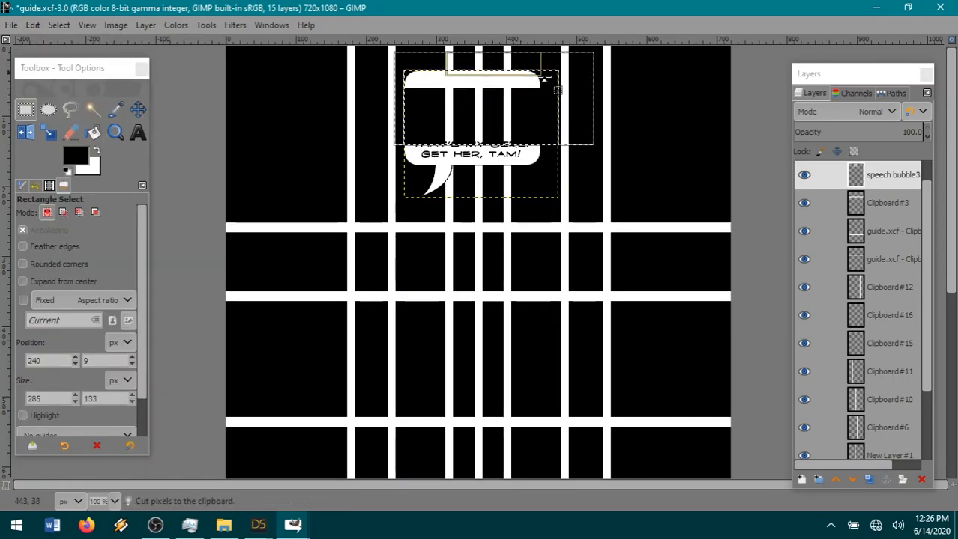
left_click(31, 24)
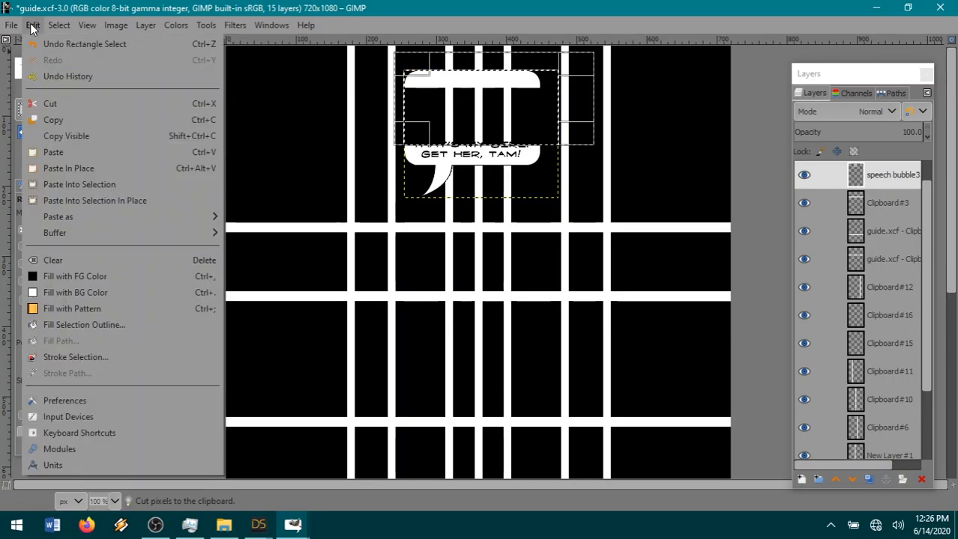
left_click(74, 102)
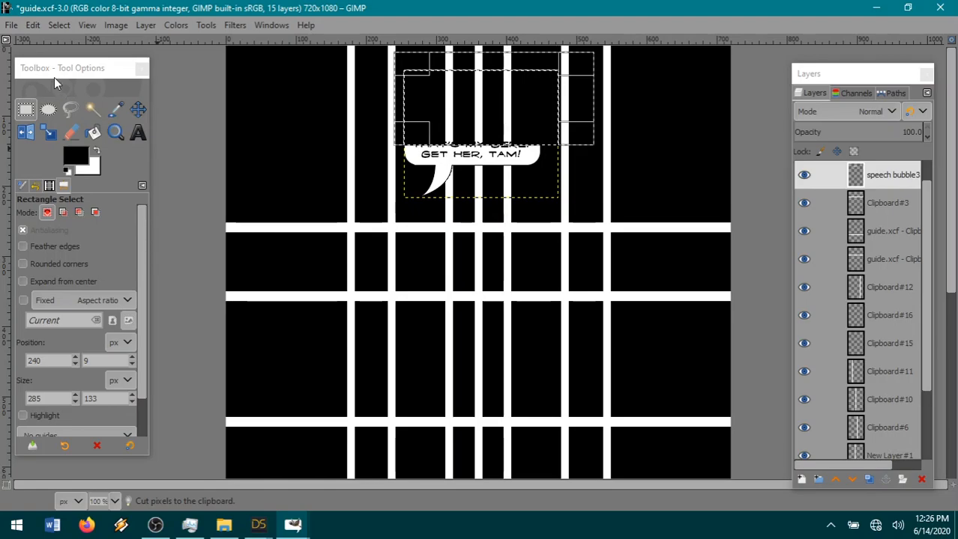
Paste the cut top edge of the bubble as a new layer and clear the selection.
left_click(34, 25)
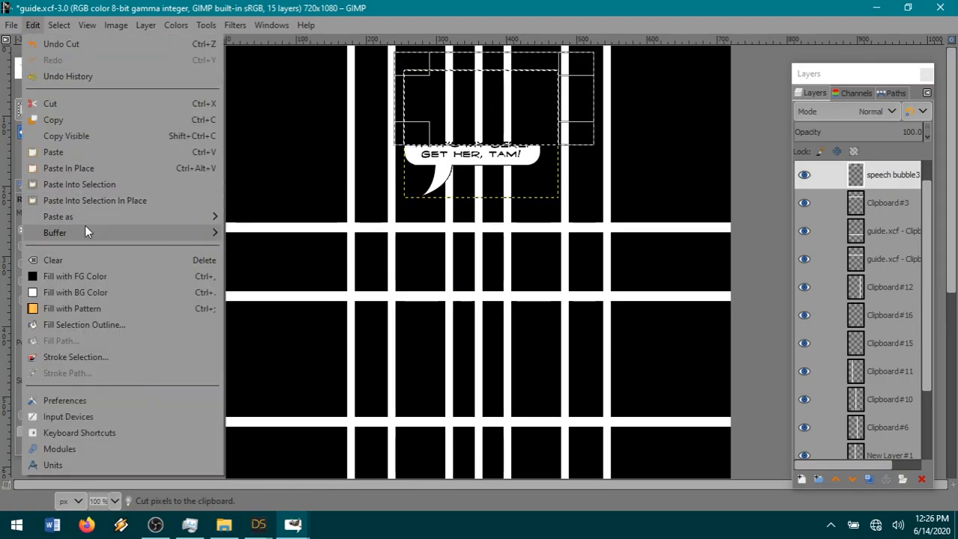
mouse_move(97, 217)
left_click(255, 216)
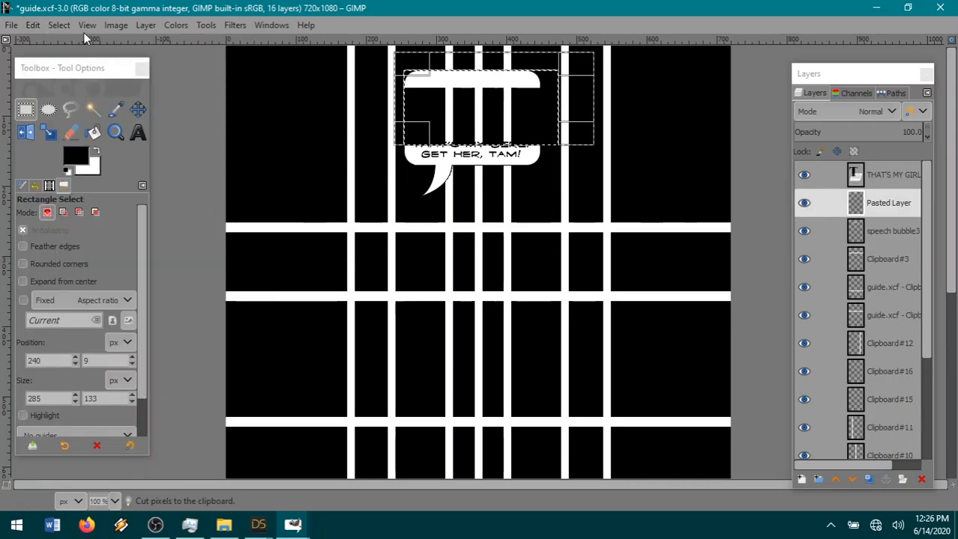
left_click(59, 25)
left_click(75, 77)
Move the pasted top edge down onto the bubble's lower part just above the text, and merge it into the speech bubble3 layer.
left_click(138, 109)
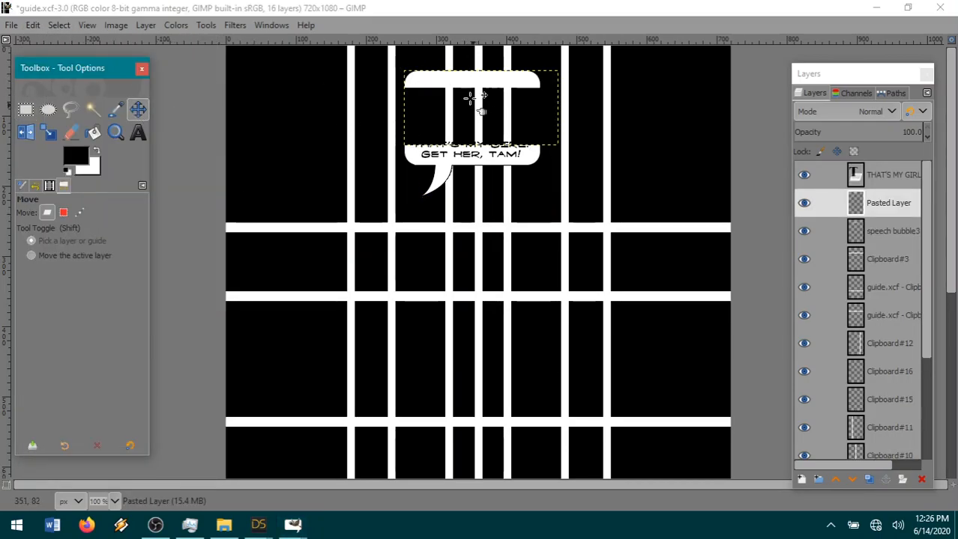
left_click_drag(472, 91, 473, 153)
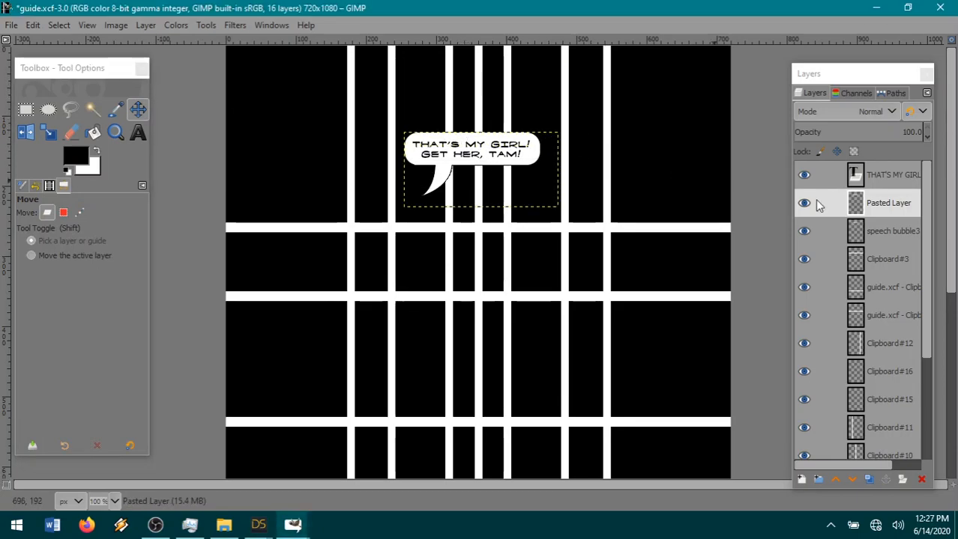
left_click_drag(474, 149, 474, 150)
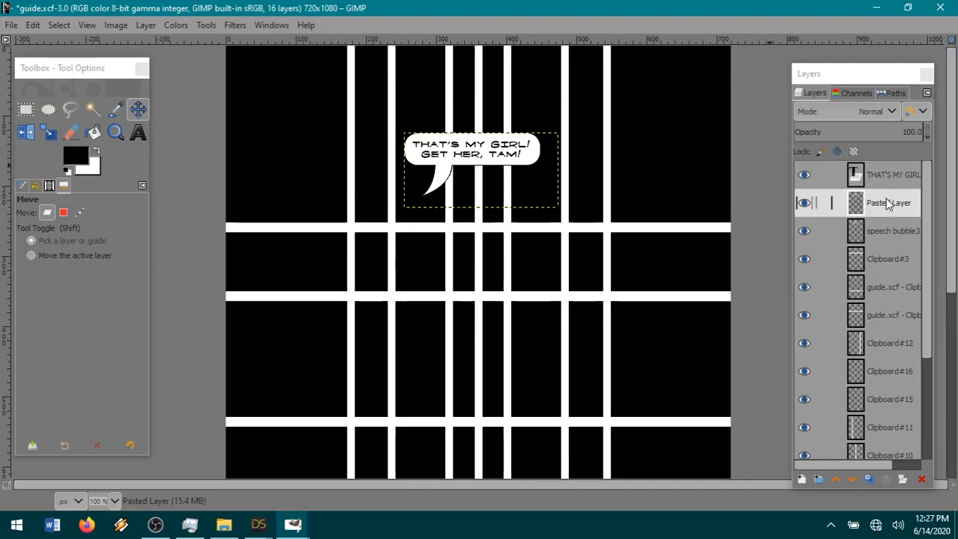
right_click(888, 203)
left_click(814, 185)
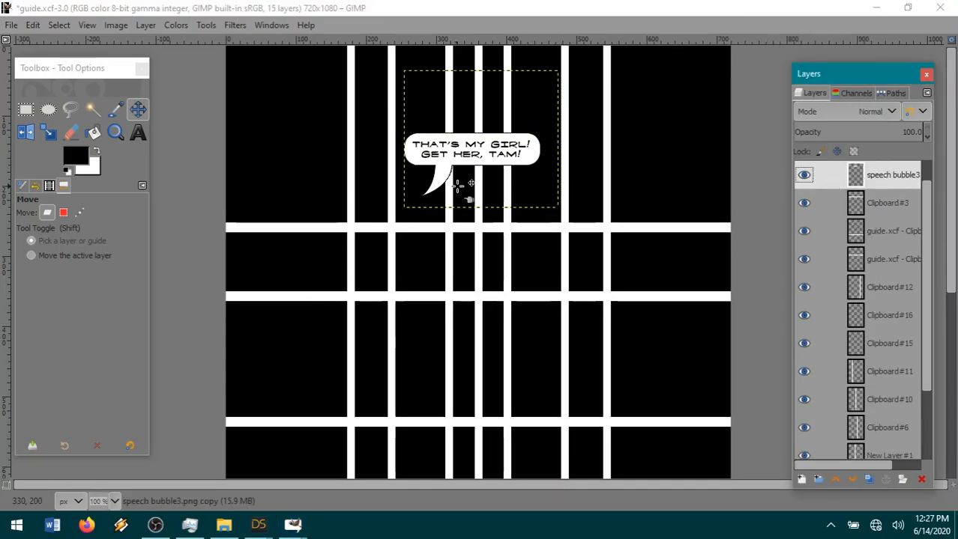
Move the speech bubble to the page's top edge, place its two-line text inside it, and nudge the bubble down 1 px.
left_click_drag(453, 186, 446, 109)
scroll(869, 251, "up", 1)
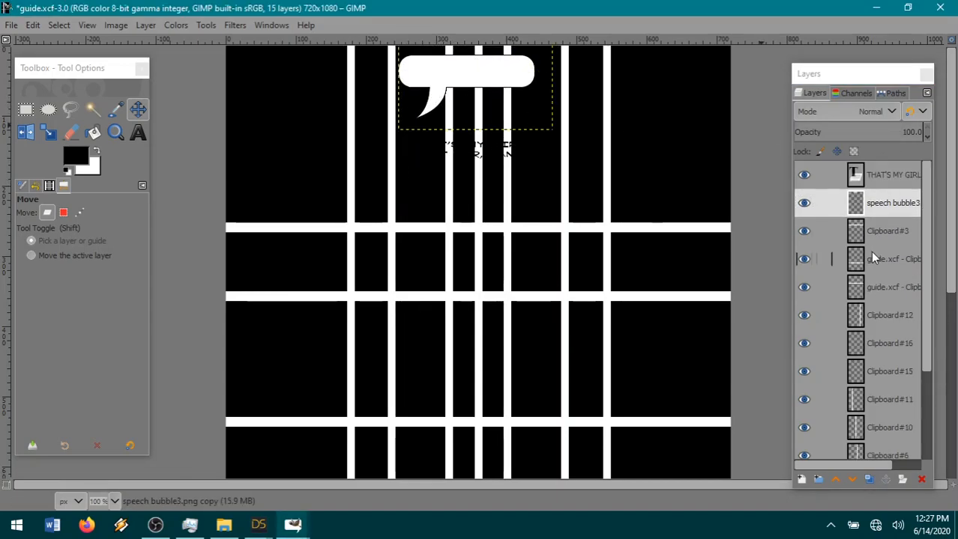
left_click(884, 176)
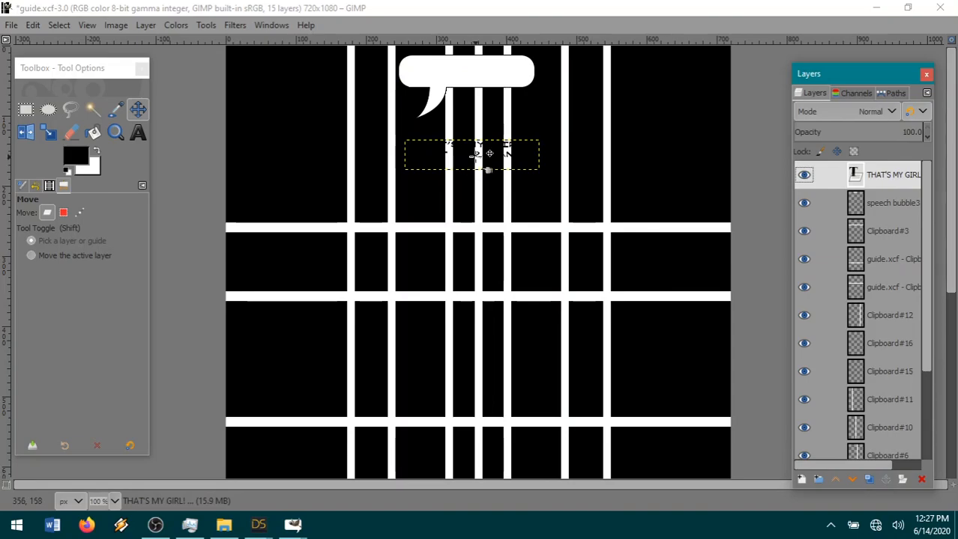
left_click_drag(479, 155, 478, 88)
left_click(832, 231)
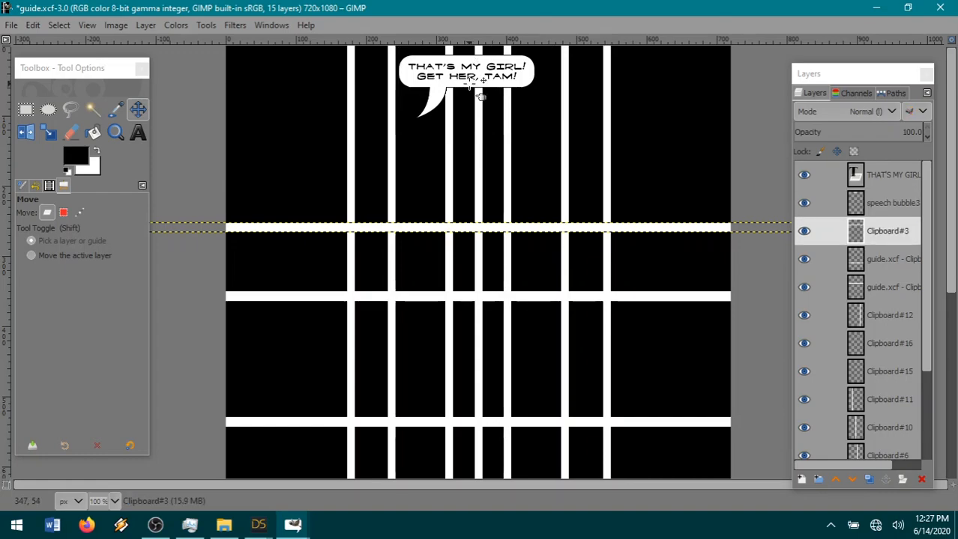
left_click(471, 86)
left_click_drag(471, 86, 471, 87)
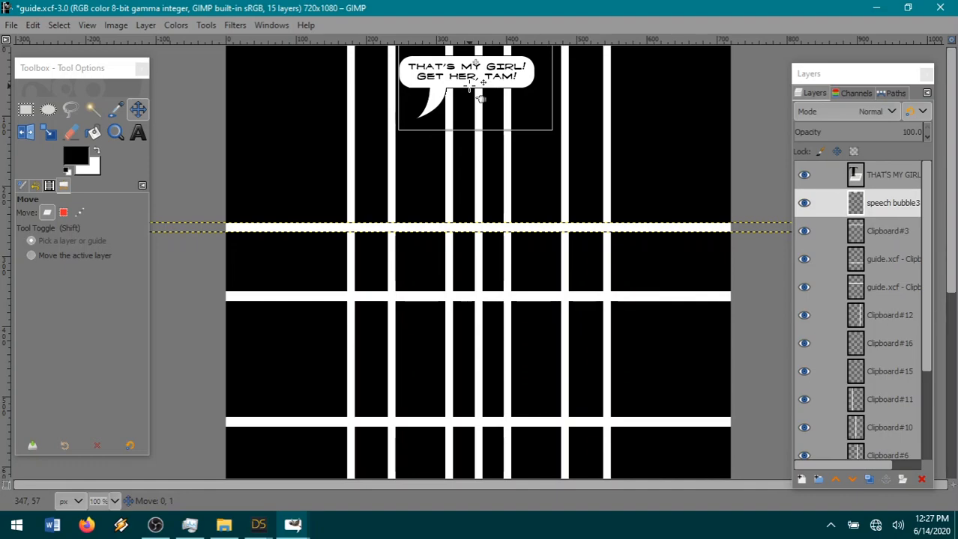
left_click(471, 94)
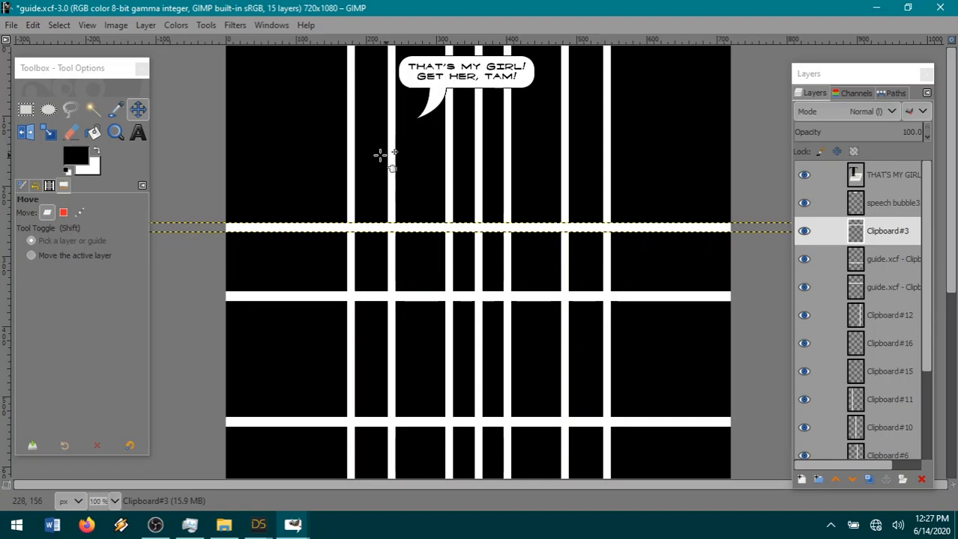
Save the page as page18.xcf in the book 6 pages folder.
left_click(11, 25)
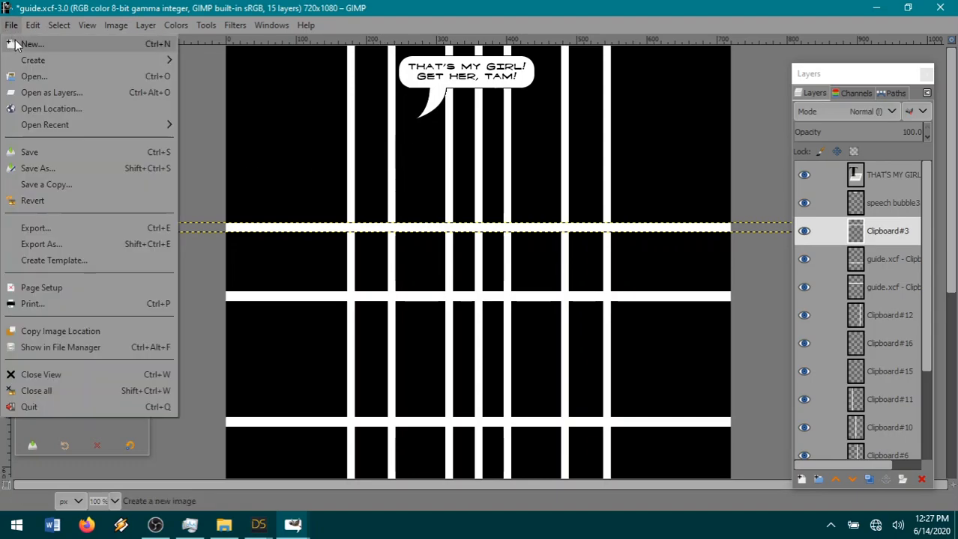
left_click(39, 168)
scroll(499, 270, "down", 1)
left_click(296, 393)
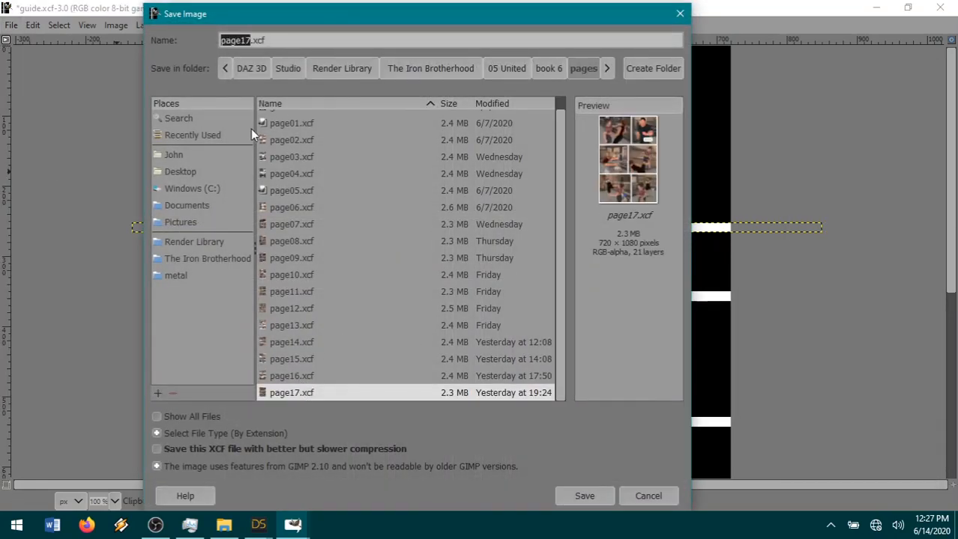
left_click(250, 42)
key("BackSpace")
type("8")
key("Return")
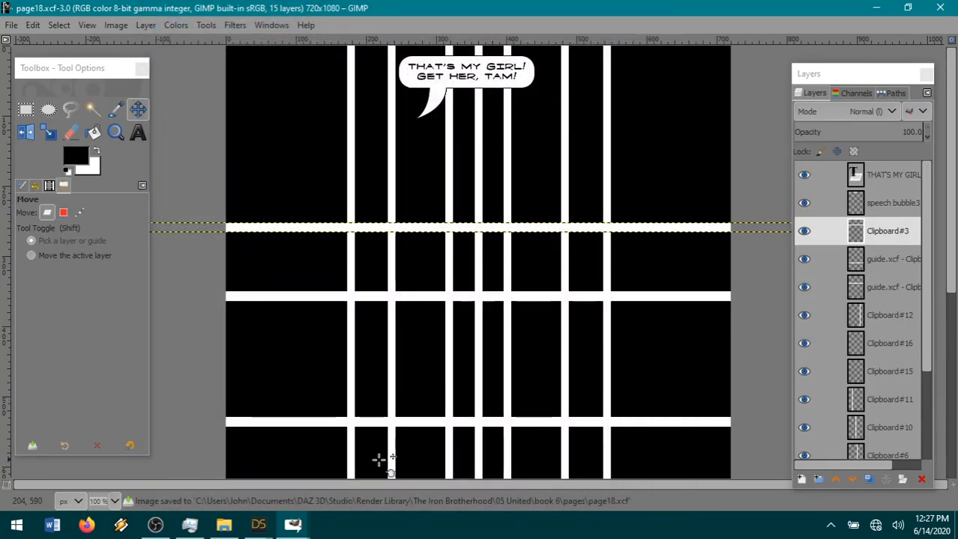
Switch to the DAZ Studio render window and save the finished render as 12-105 in PNG format in The Iron Brotherhood folder.
mouse_move(259, 524)
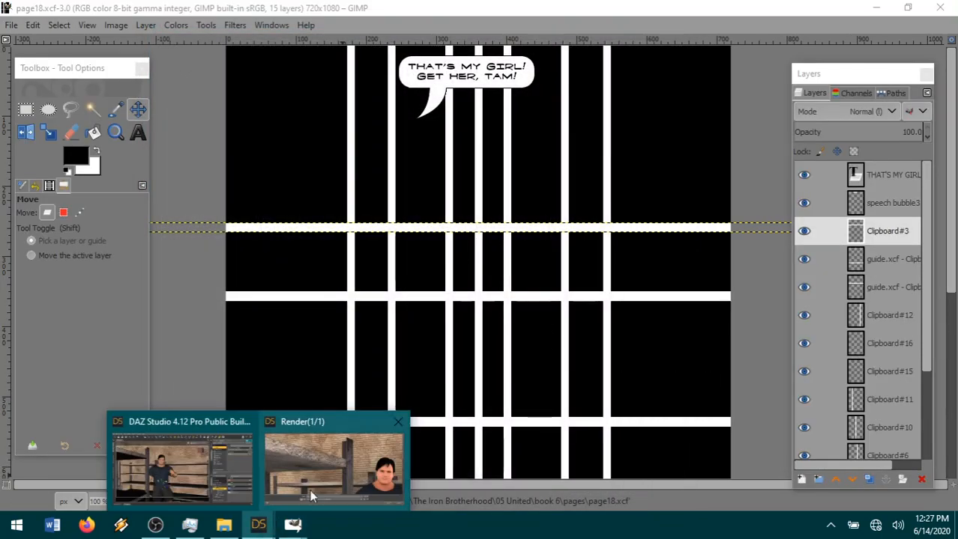
left_click(304, 495)
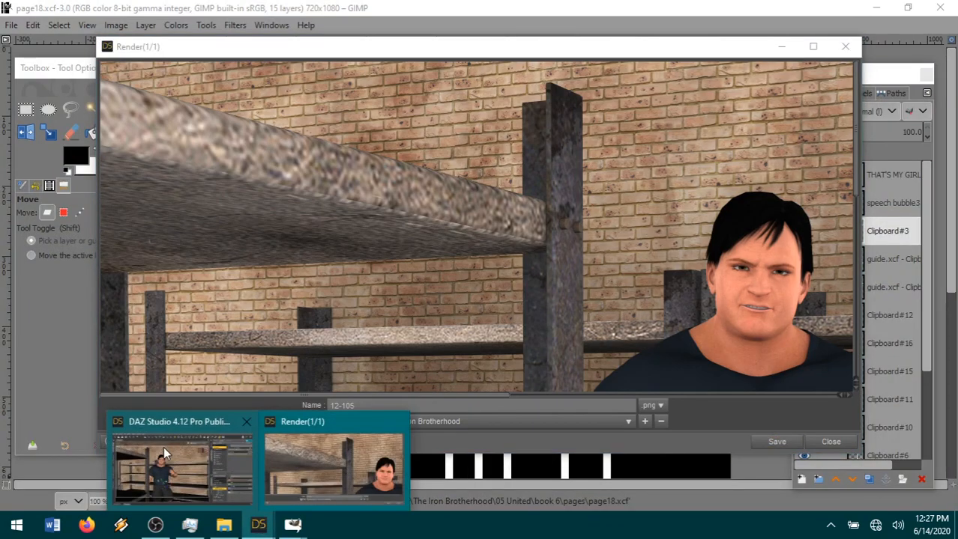
mouse_move(164, 446)
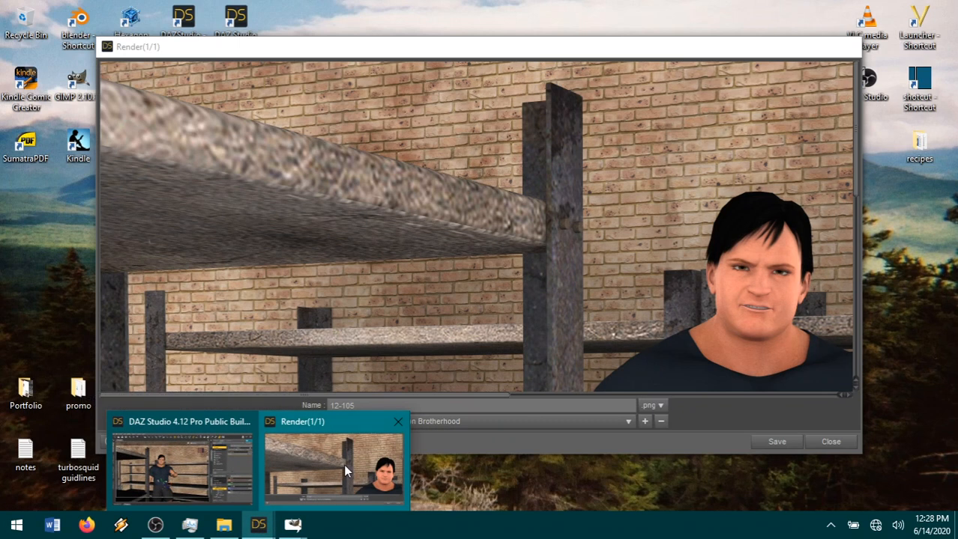
left_click(343, 465)
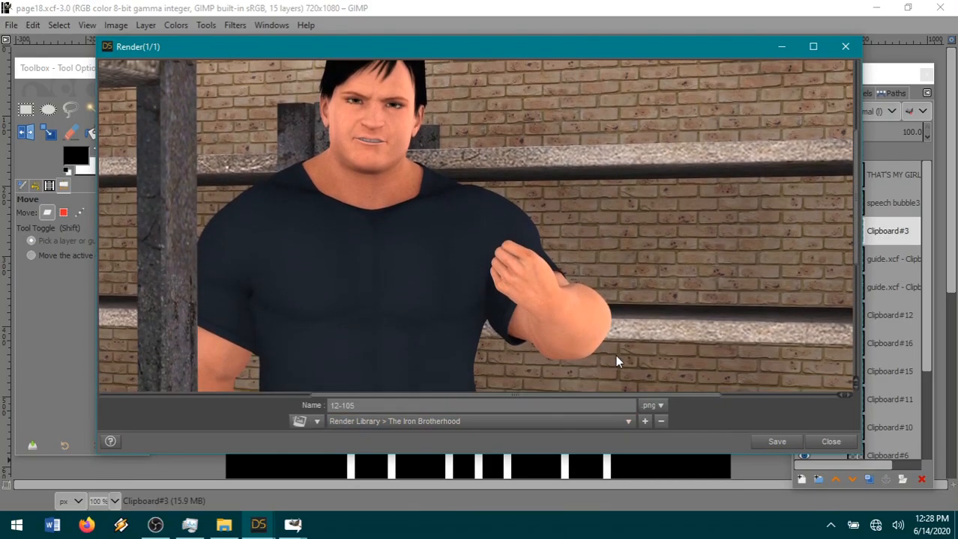
left_click(764, 444)
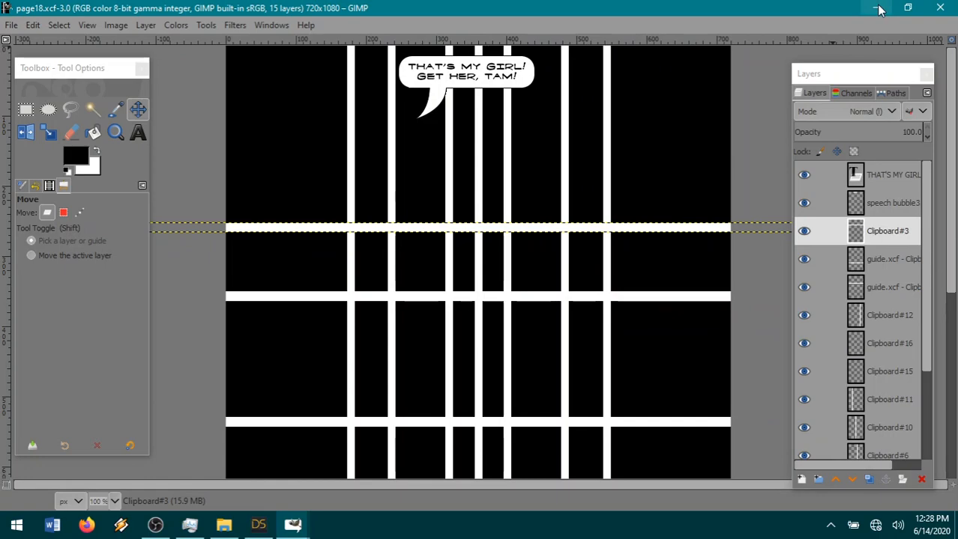
Return to GIMP and open 12-105.png from The Iron Brotherhood folder as a new layer in the page.
left_click(4, 25)
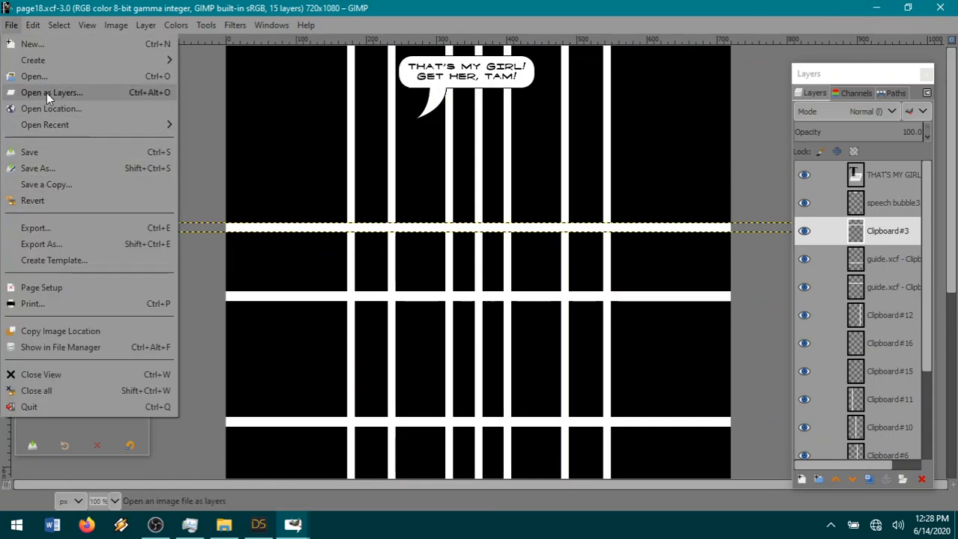
left_click(47, 93)
left_click(533, 58)
left_click(341, 217)
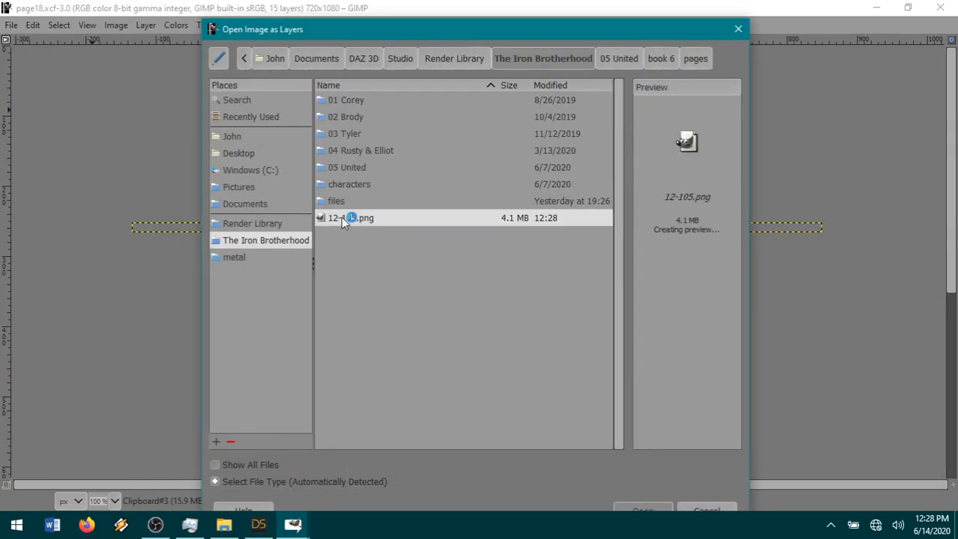
double_click(341, 217)
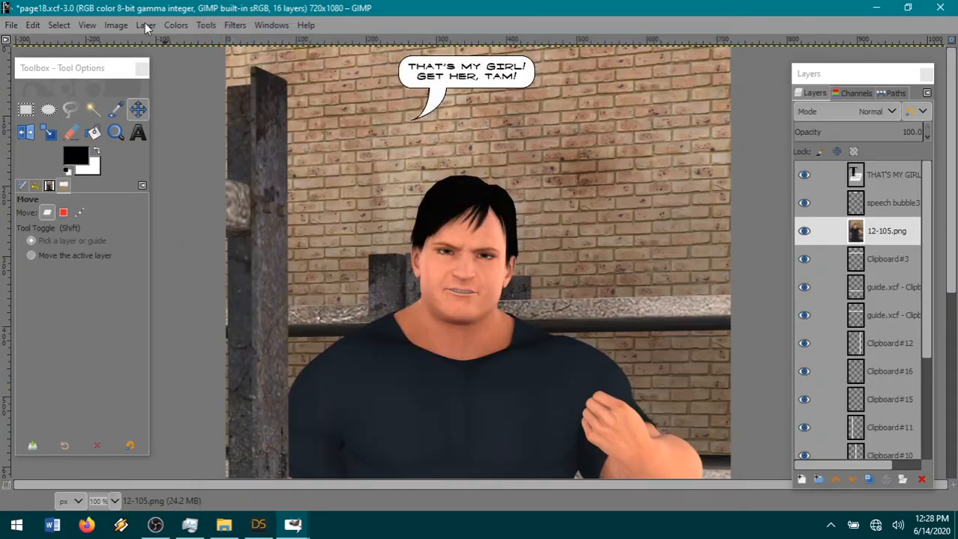
Scale the 12-105.png layer to 34 percent and move it over the page's upper-left panel area.
left_click(145, 24)
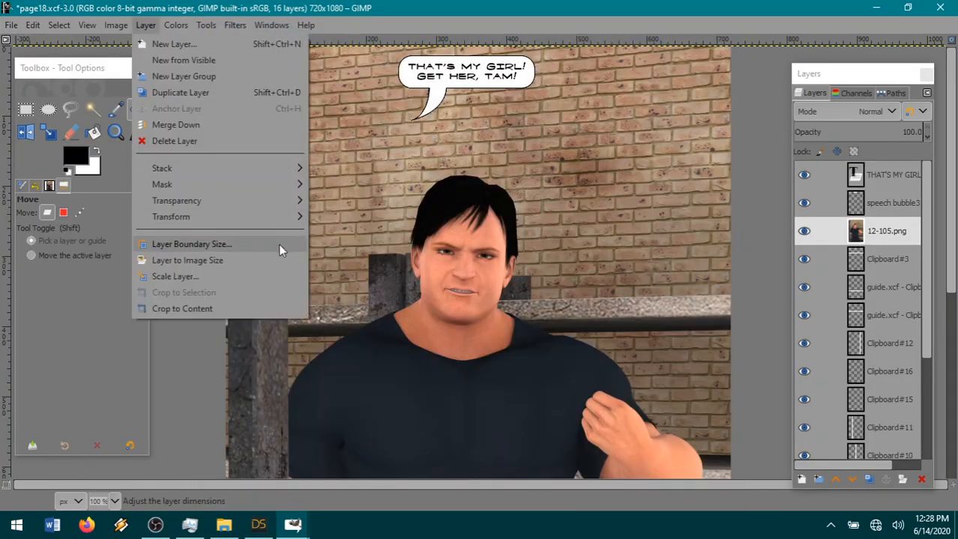
left_click(199, 275)
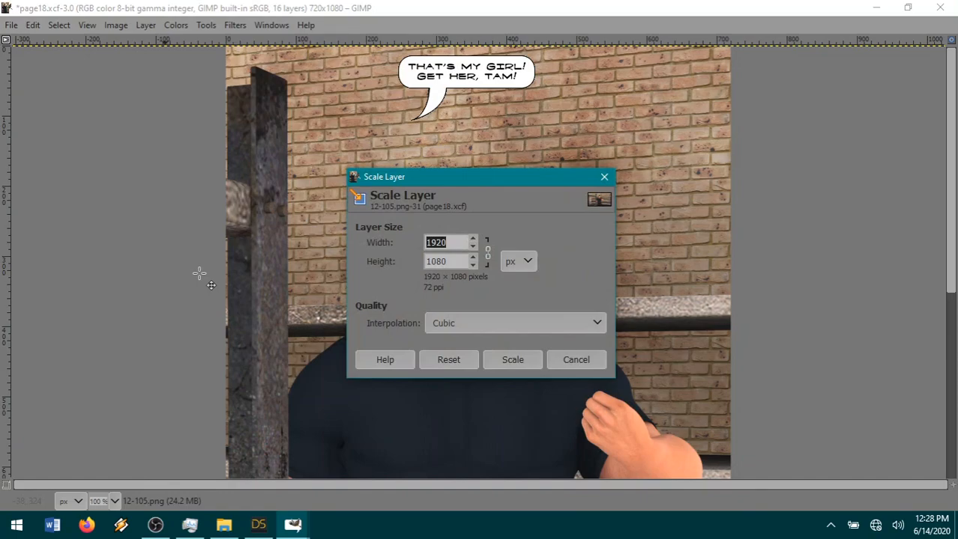
left_click(529, 262)
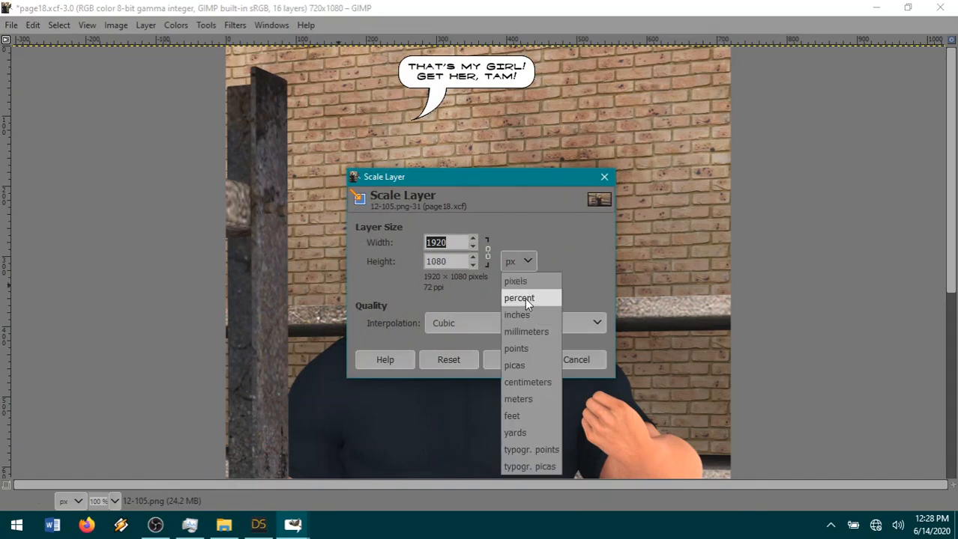
left_click(525, 298)
left_click_drag(462, 242, 424, 242)
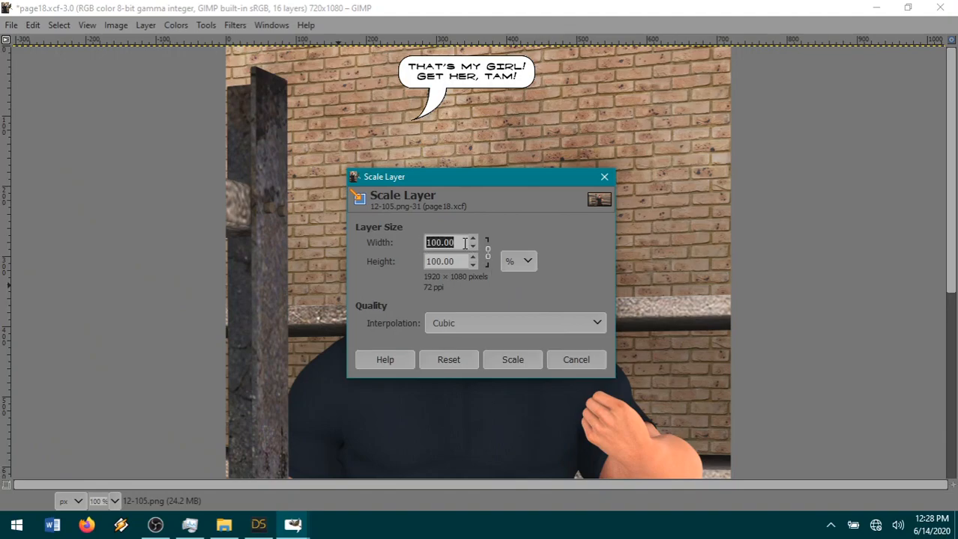
type("34")
left_click(454, 261)
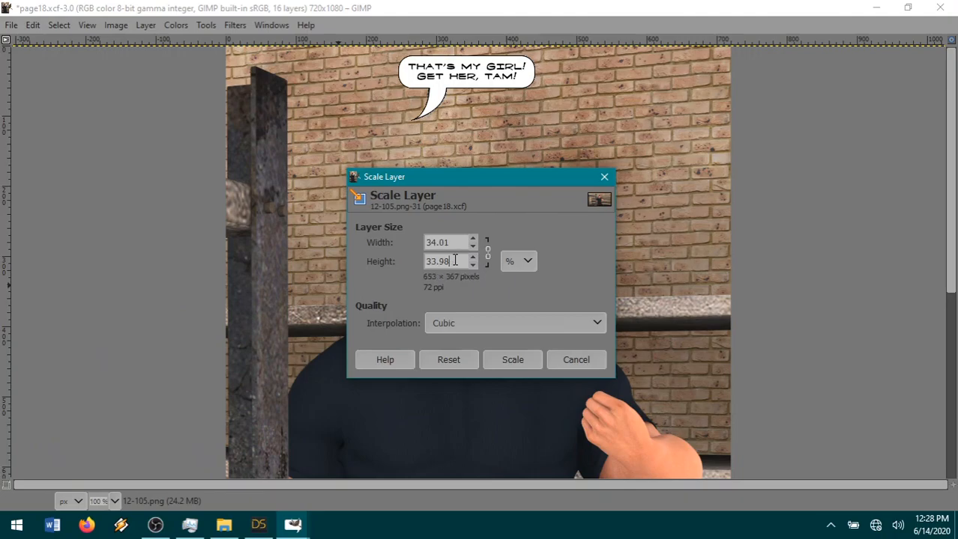
left_click(509, 360)
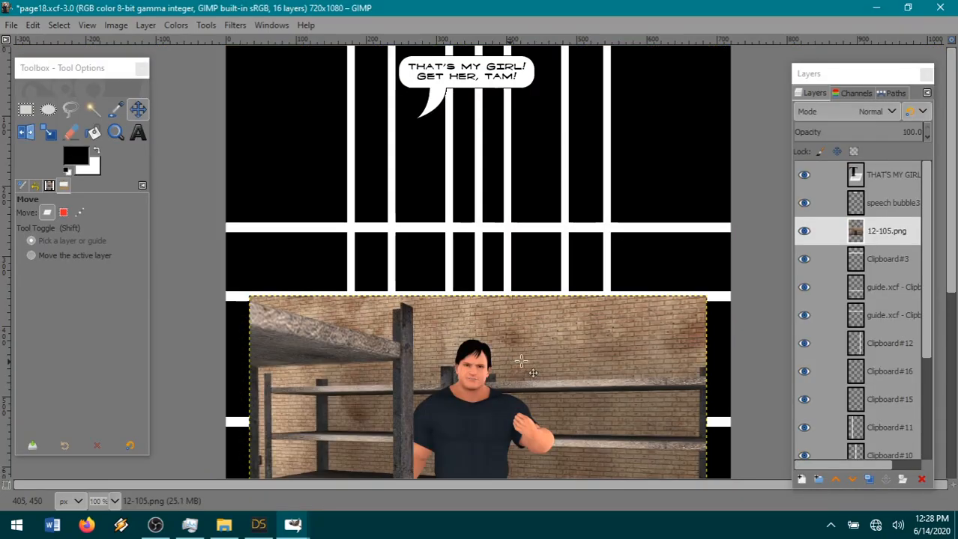
left_click_drag(476, 447, 327, 187)
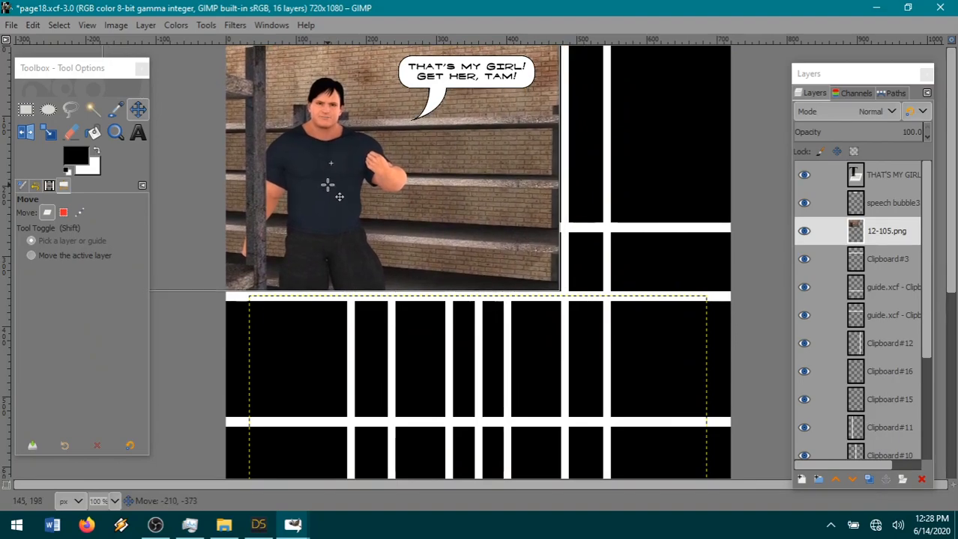
Cut away the render beyond the vertical gutter at about 313 px using a rectangle selection about 343 × 424 px, and clear the selection.
left_click(26, 111)
left_click_drag(471, 321, 684, 30)
left_click_drag(489, 186, 460, 184)
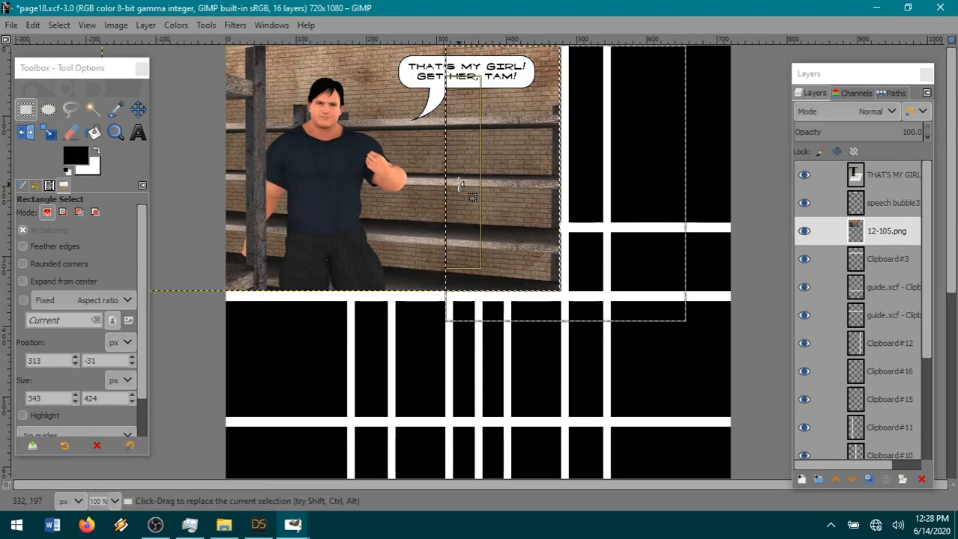
left_click(32, 25)
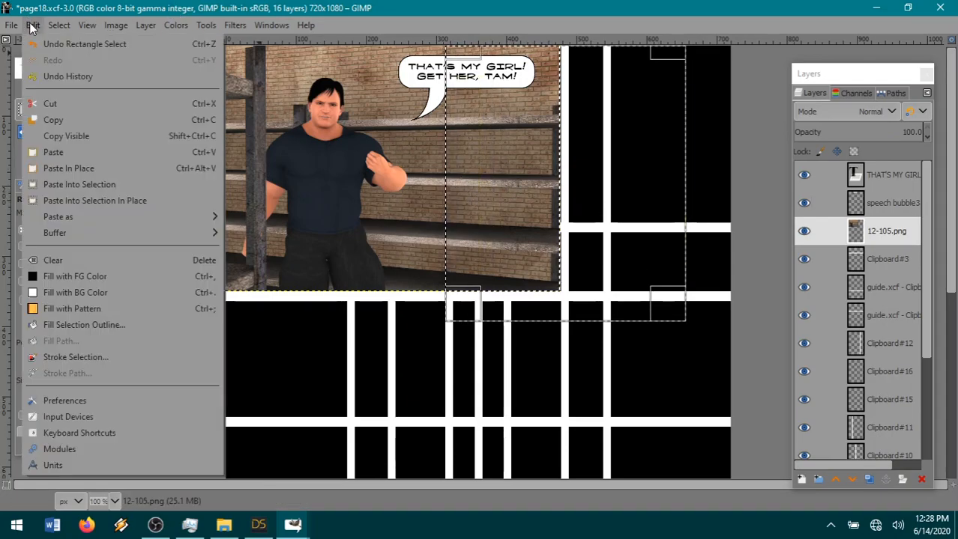
left_click(50, 104)
left_click(60, 26)
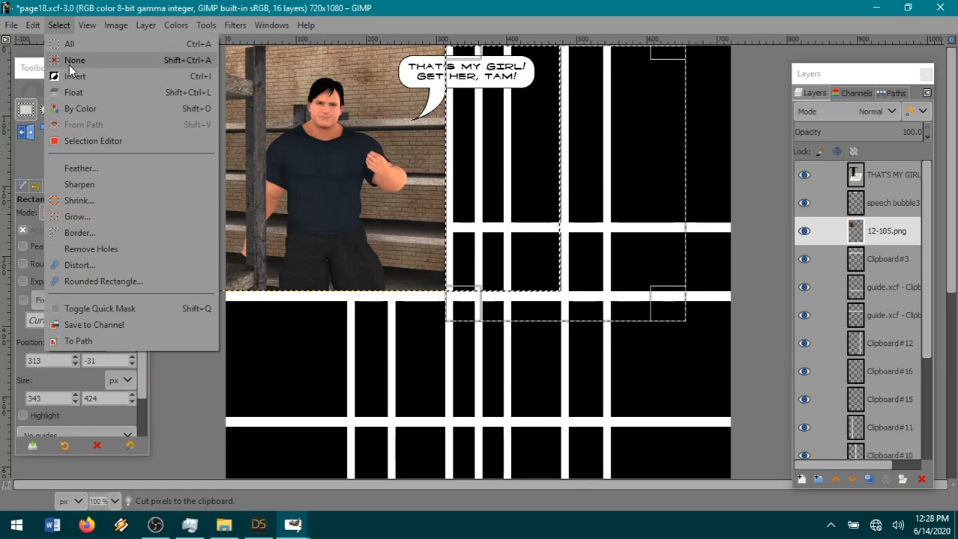
left_click(74, 61)
Move the speech bubble left beside the character's head and shift its text 53 px left to fit inside.
key("Page_Up")
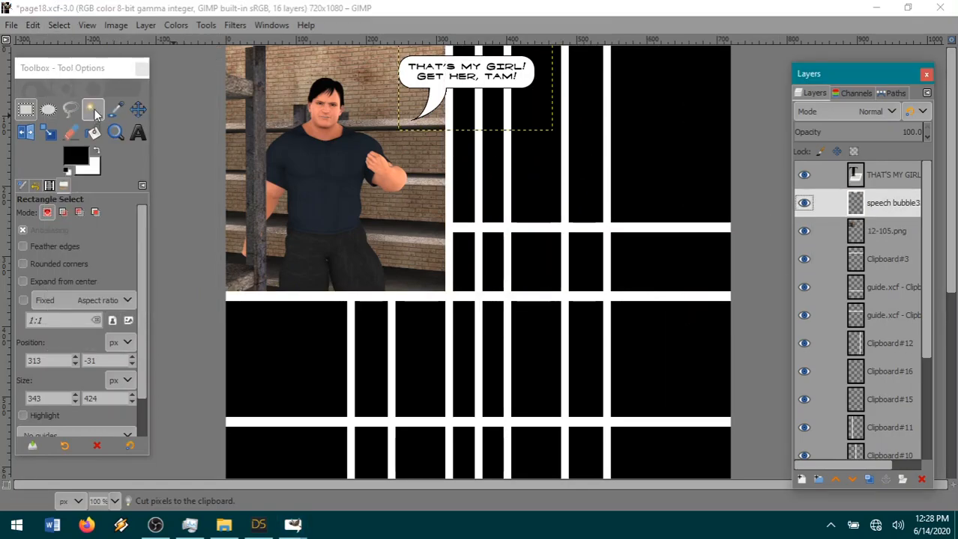
left_click(138, 109)
left_click_drag(446, 108, 398, 93)
left_click(891, 178)
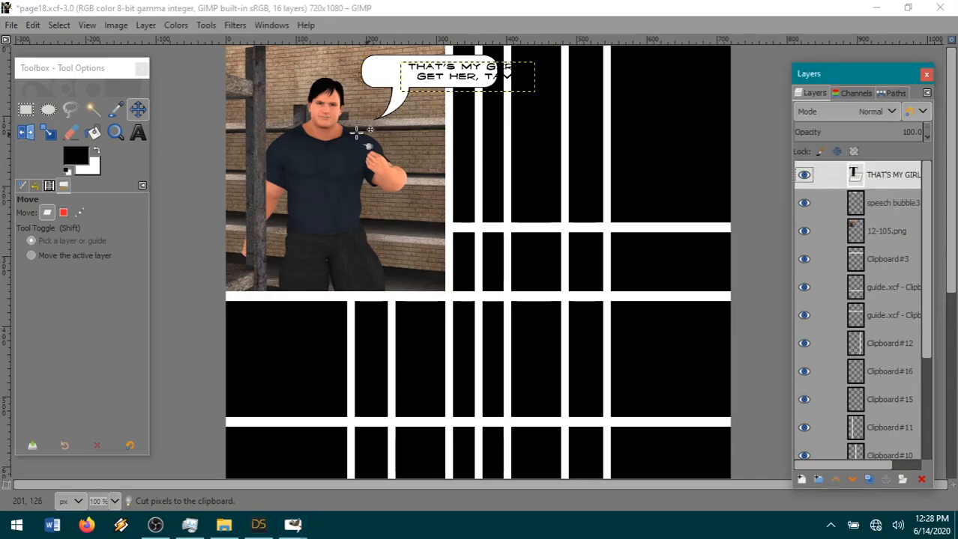
left_click_drag(485, 88, 446, 88)
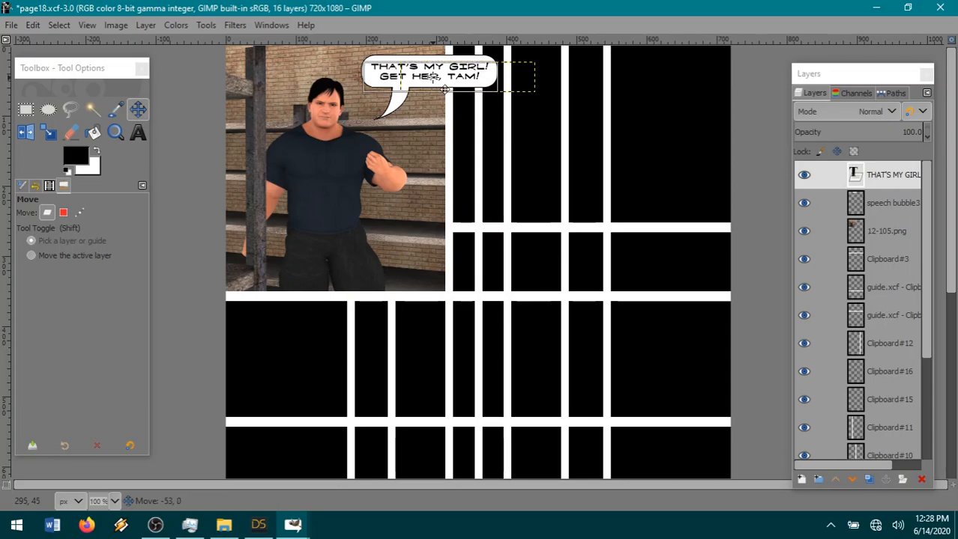
Make 12-105.png the active layer and save the page file.
left_click(873, 231)
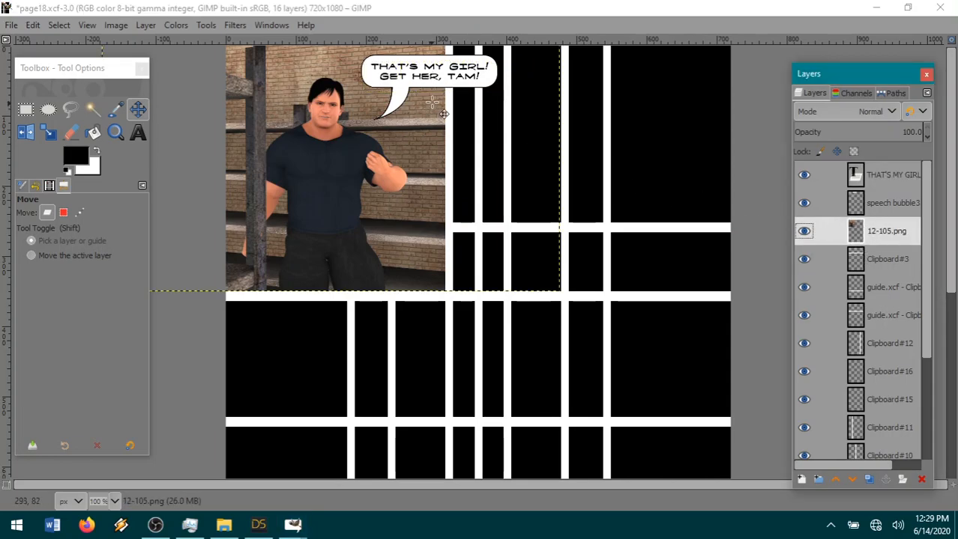
left_click(444, 98)
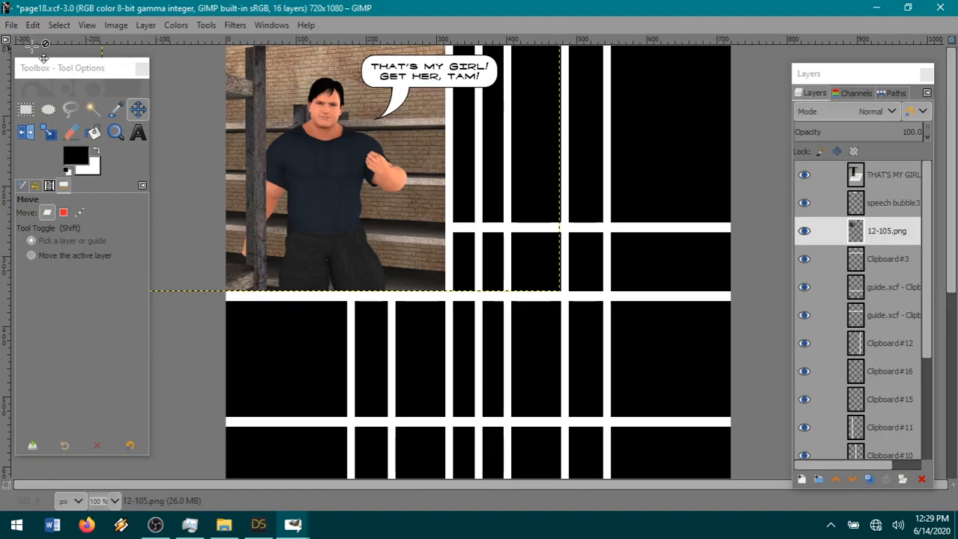
left_click(12, 27)
left_click(46, 150)
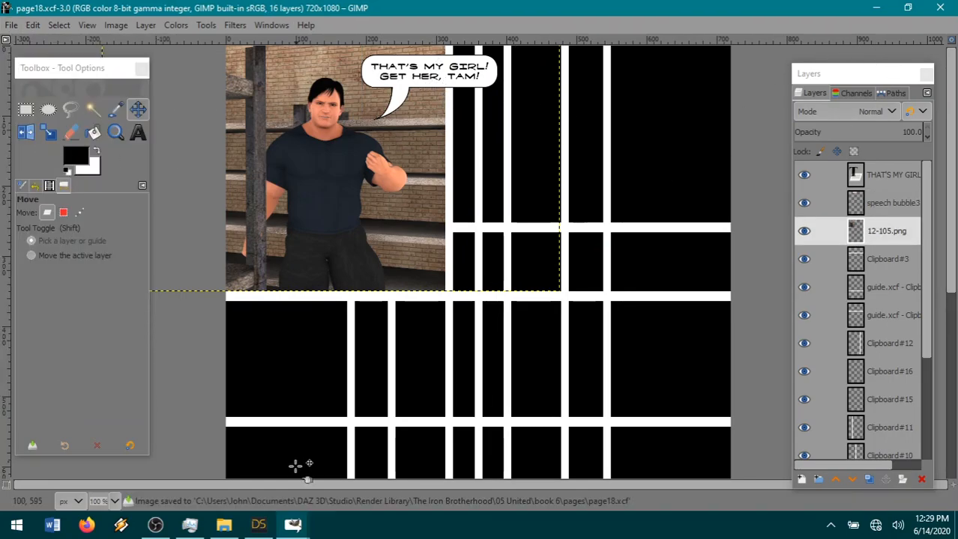
Switch to DAZ Studio and set the warehouse scene's viewport draw style to Smooth Shaded.
left_click(259, 524)
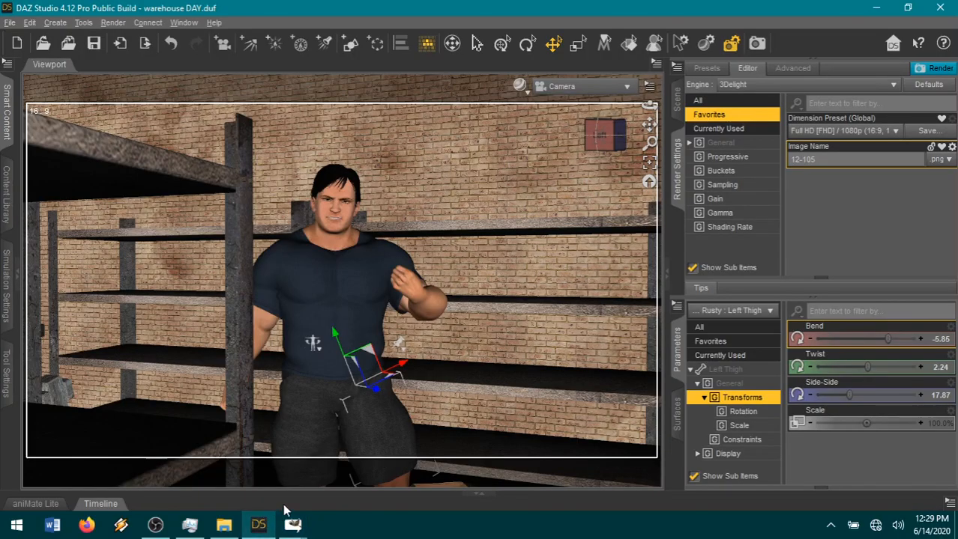
left_click(518, 87)
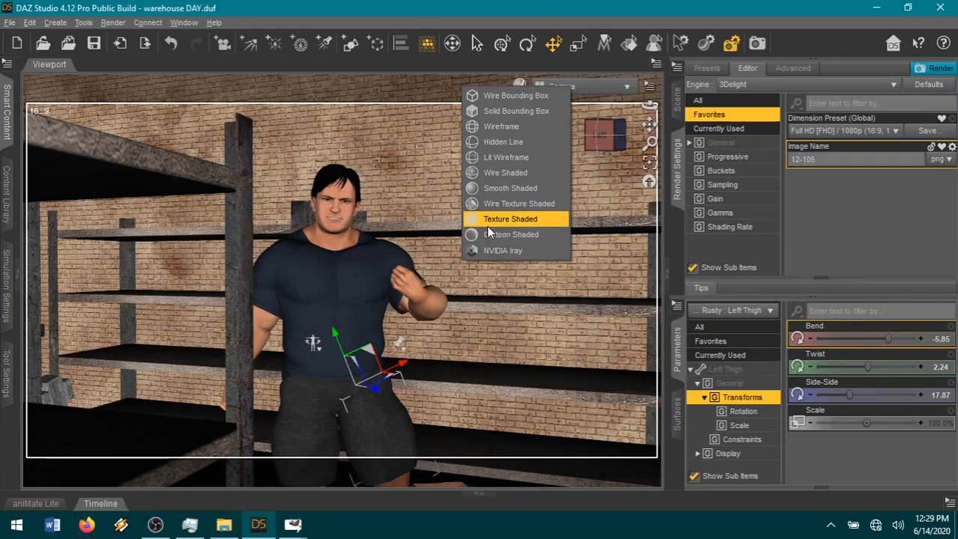
left_click(488, 188)
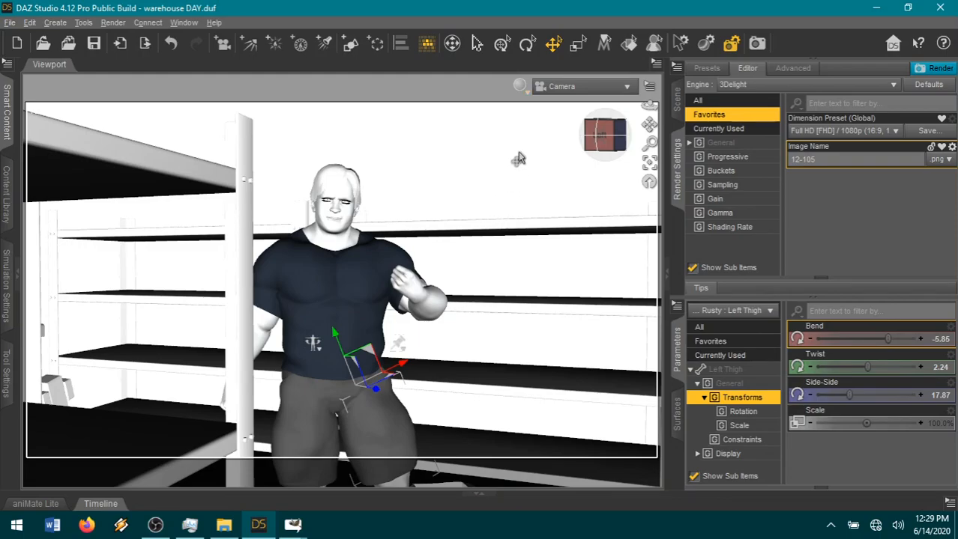
Try the Wireframe draw style in the viewport, and change it to Lit Wireframe.
left_click(519, 85)
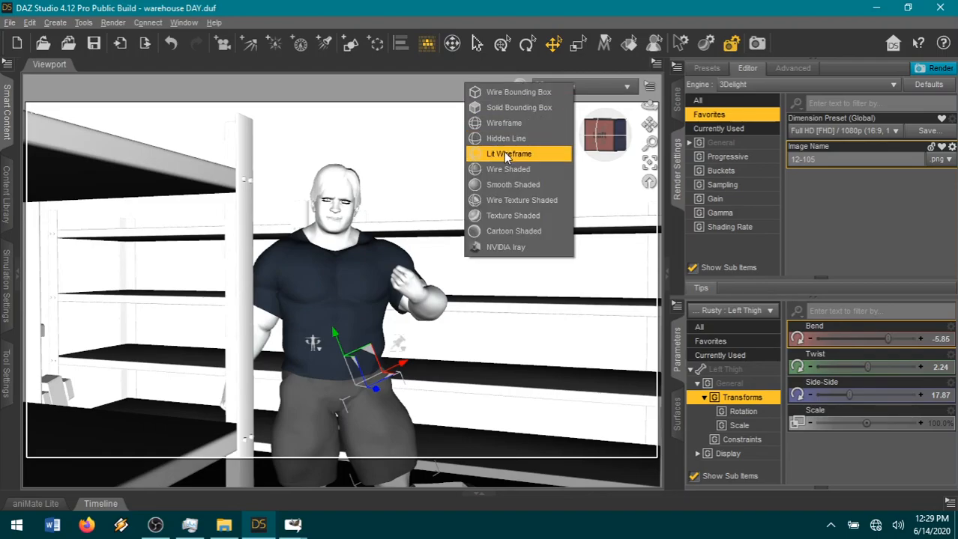
left_click(503, 124)
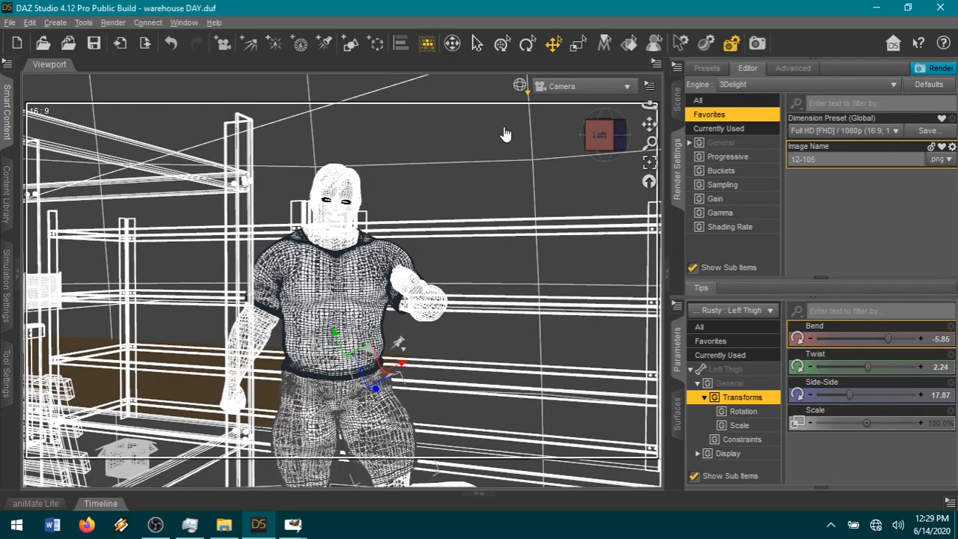
left_click(519, 87)
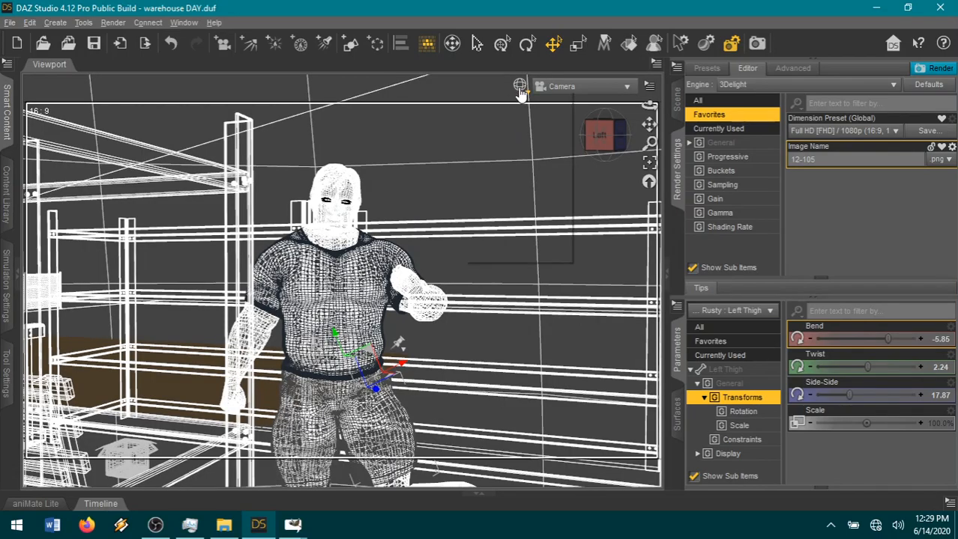
left_click(496, 159)
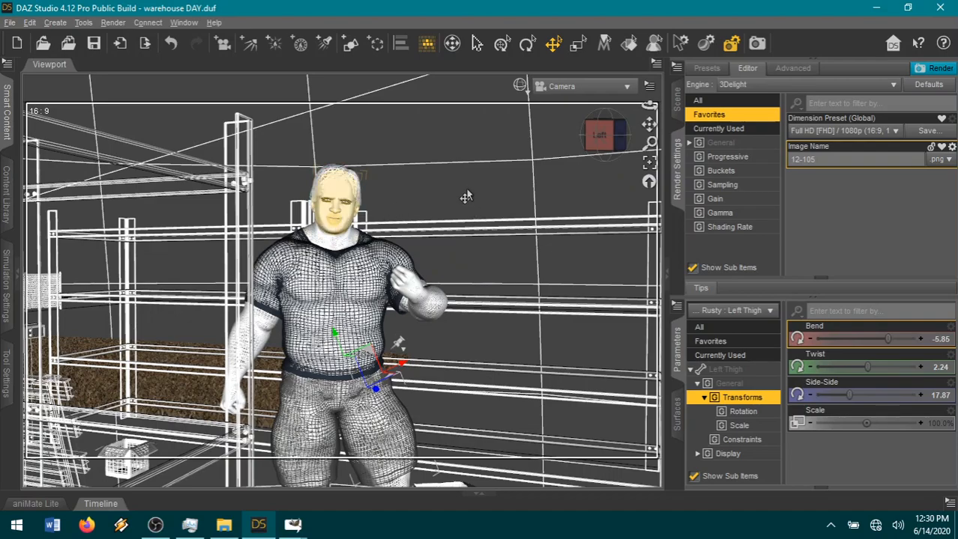
Examine the Lit Wireframe mesh of the character's face and upper body up close and from several angles.
scroll(456, 160, "up", 5)
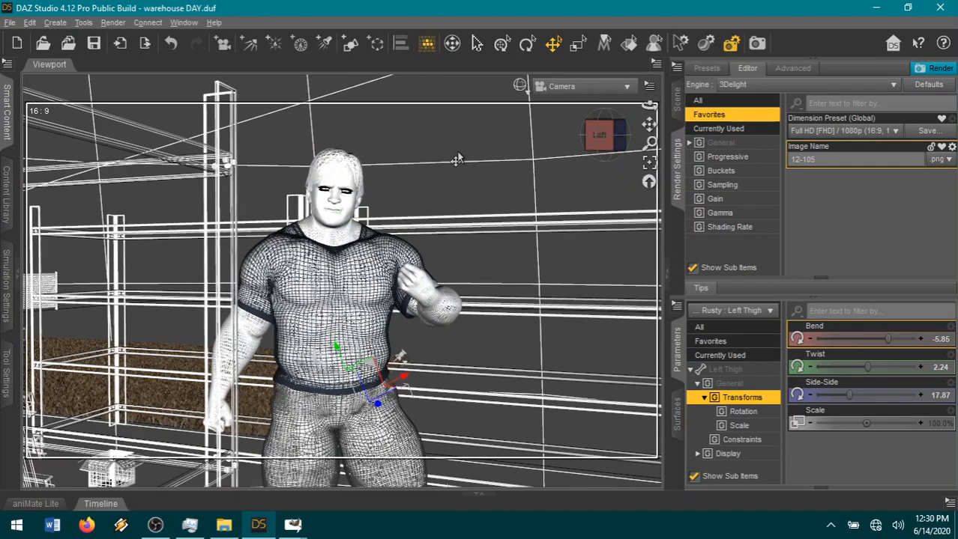
scroll(456, 160, "up", 2)
scroll(457, 159, "up", 2)
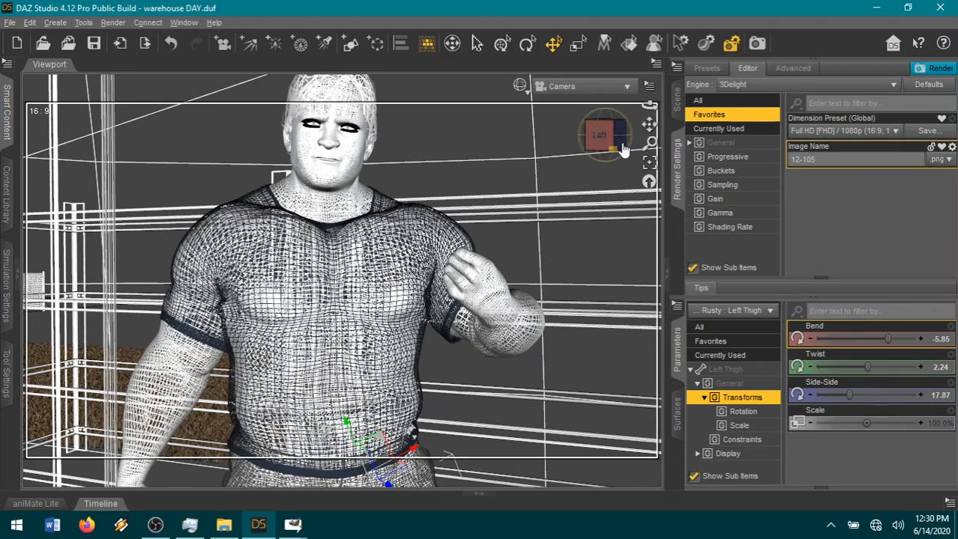
left_click_drag(649, 124, 645, 233)
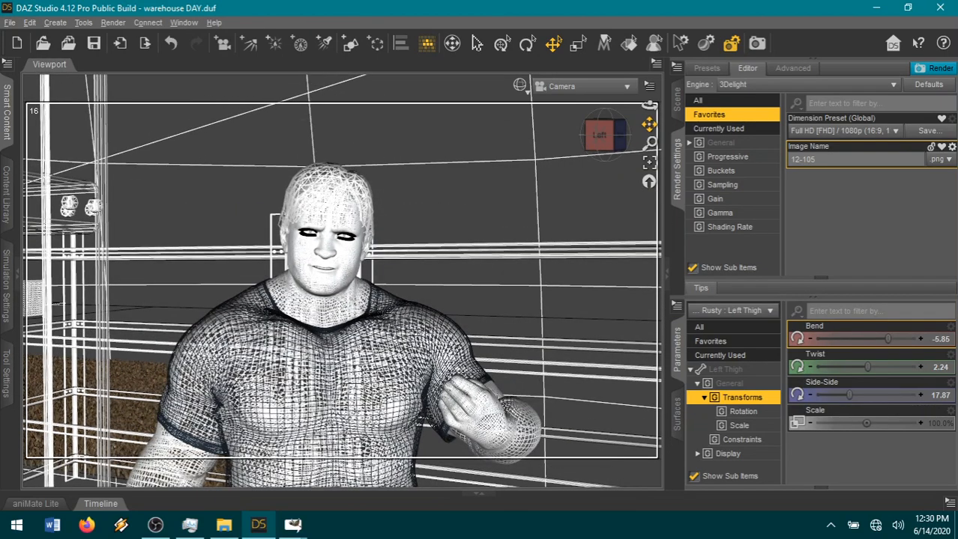
scroll(506, 201, "up", 10)
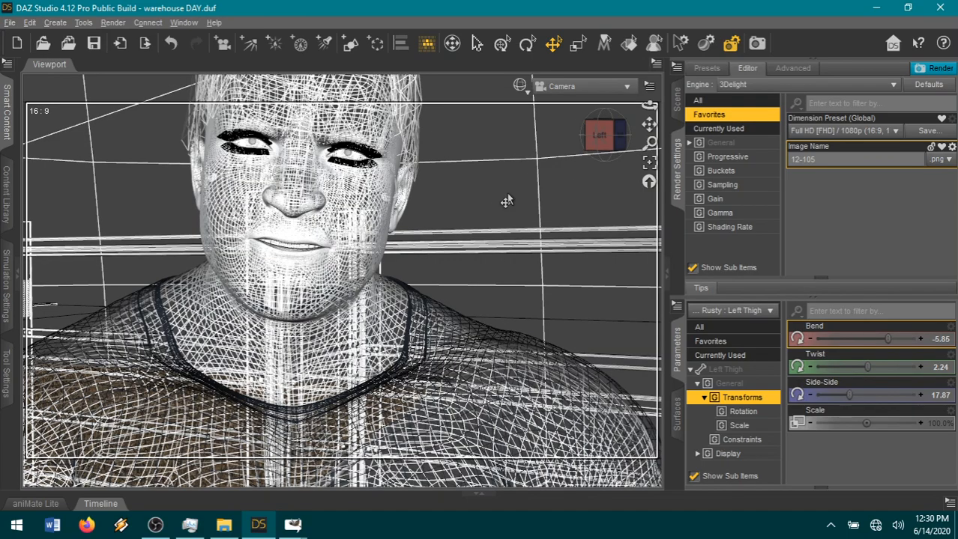
left_click_drag(599, 136, 569, 135)
left_click_drag(649, 106, 604, 120)
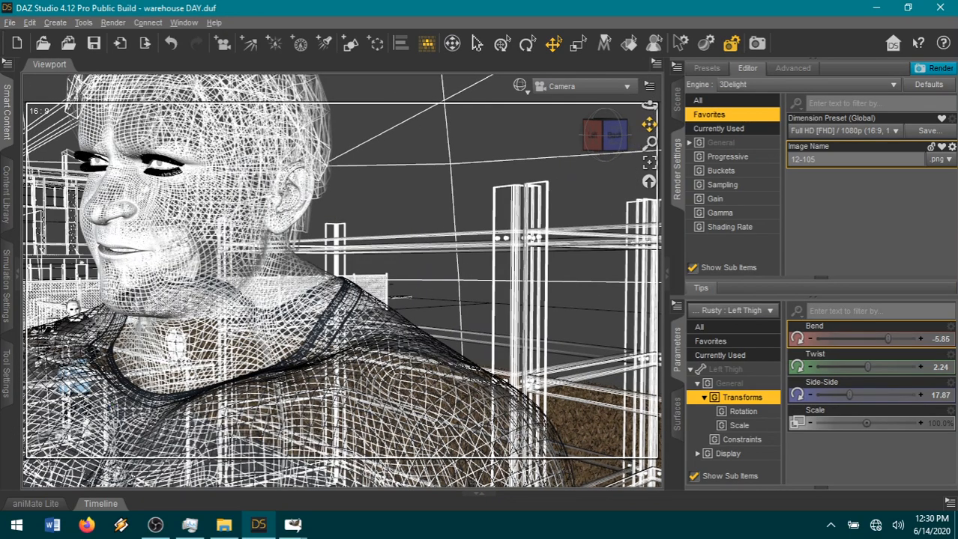
left_click_drag(649, 124, 696, 121)
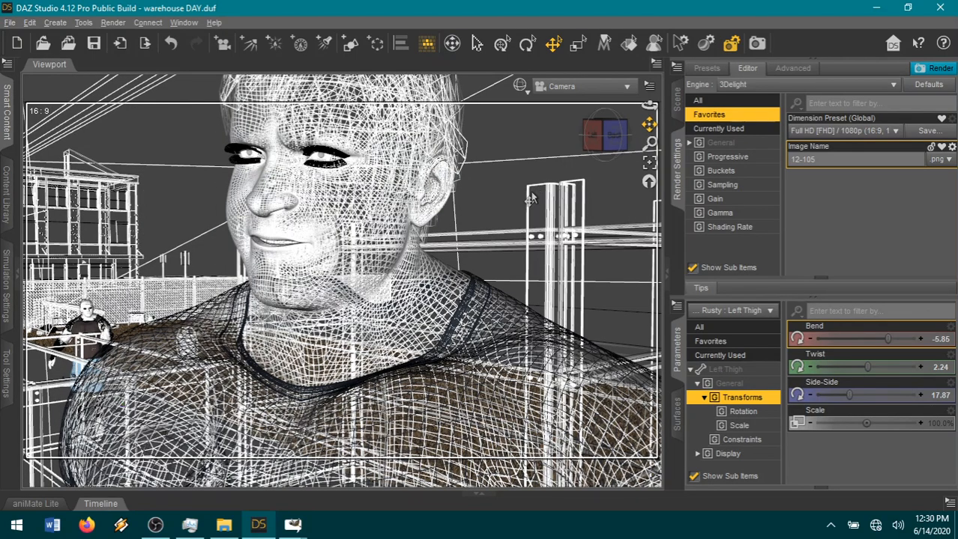
scroll(531, 192, "up", 2)
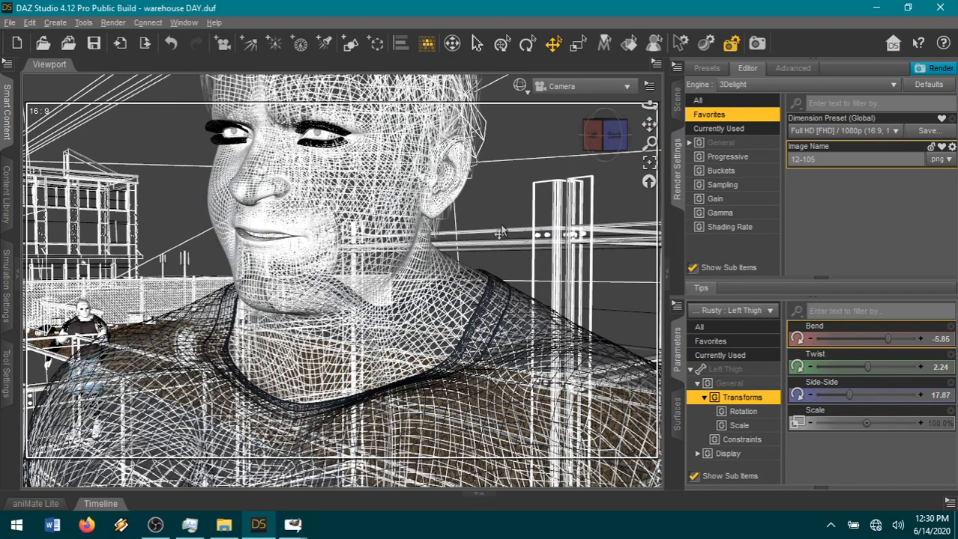
scroll(500, 233, "down", 2)
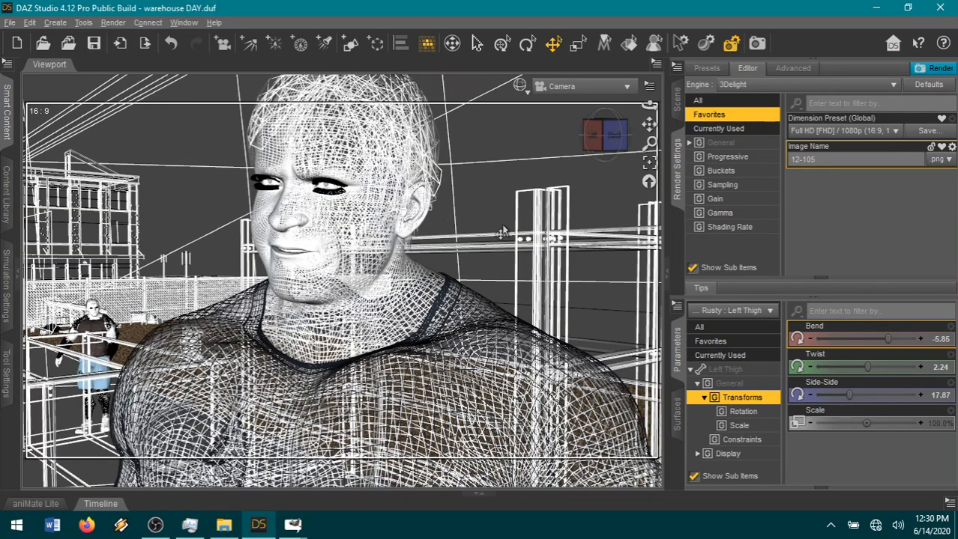
scroll(500, 233, "down", 6)
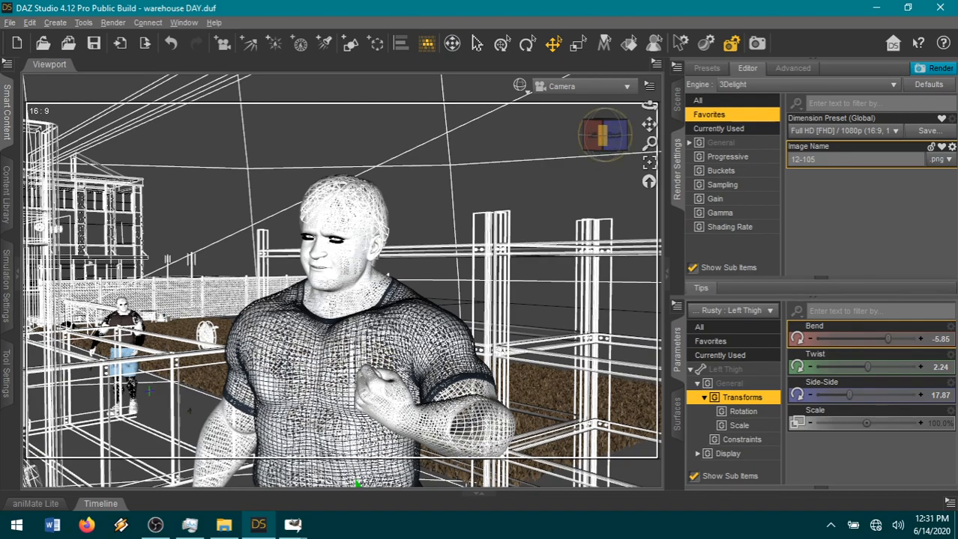
left_click_drag(603, 135, 524, 170)
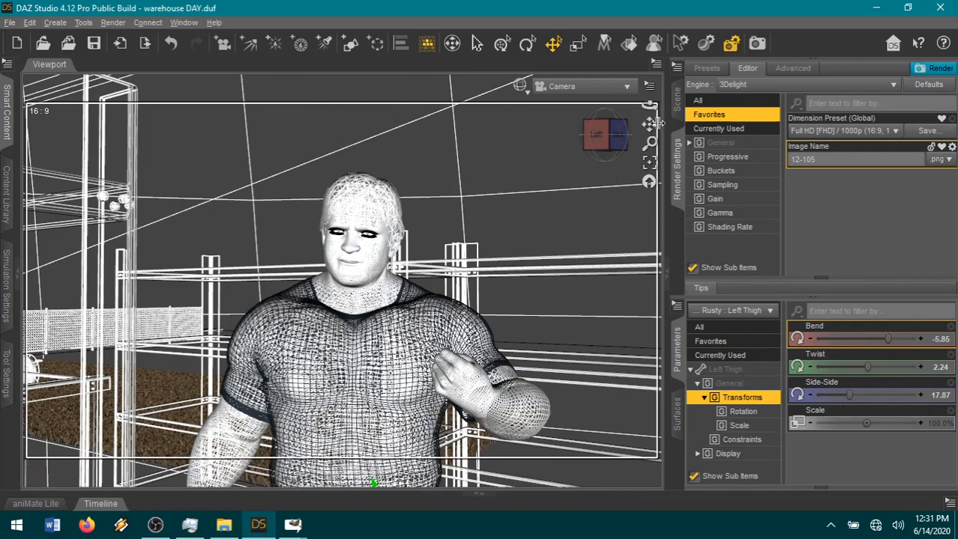
left_click_drag(650, 126, 571, 230)
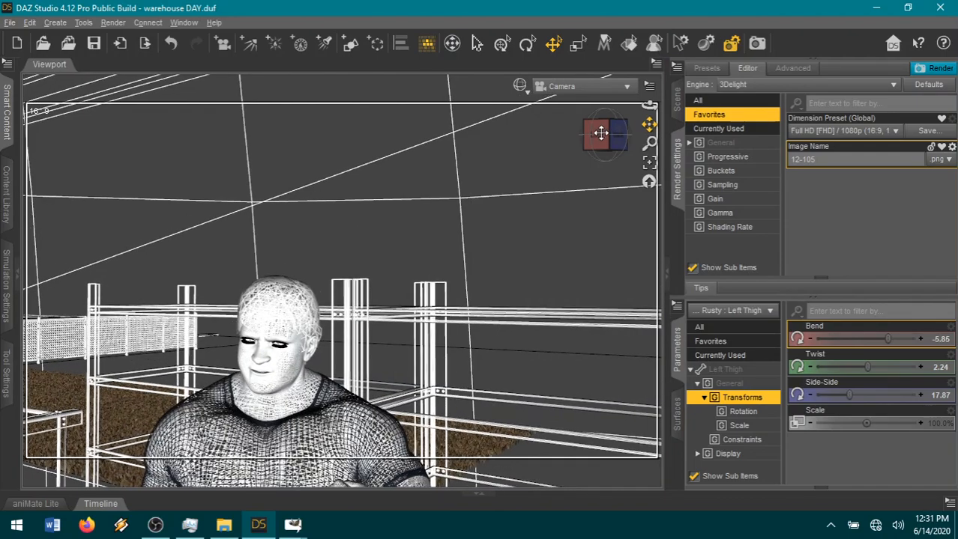
left_click_drag(607, 144, 651, 142)
Collapse the expanded figure in the scene hierarchy, expand the building group, and collapse its warehouse junk subgroup.
left_click(678, 101)
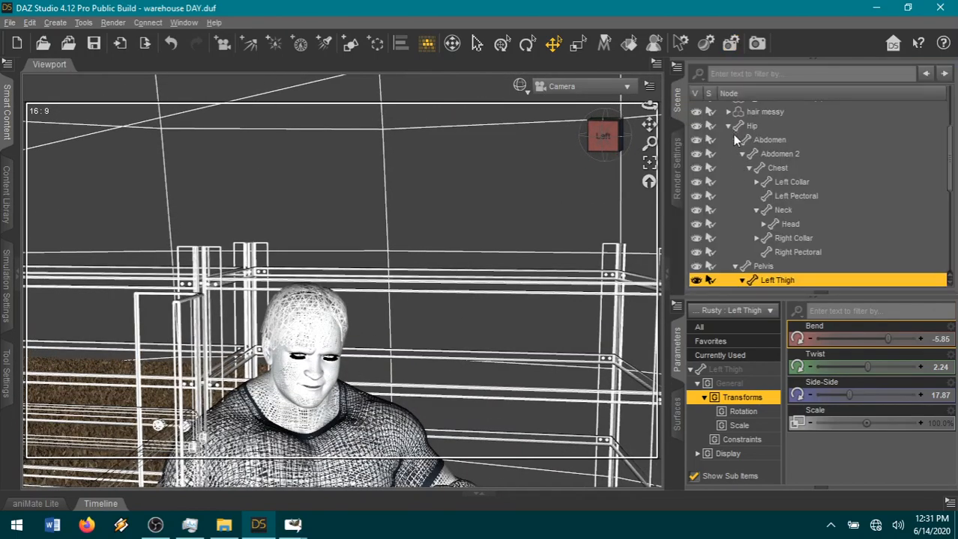
scroll(754, 189, "up", 3)
left_click(718, 192)
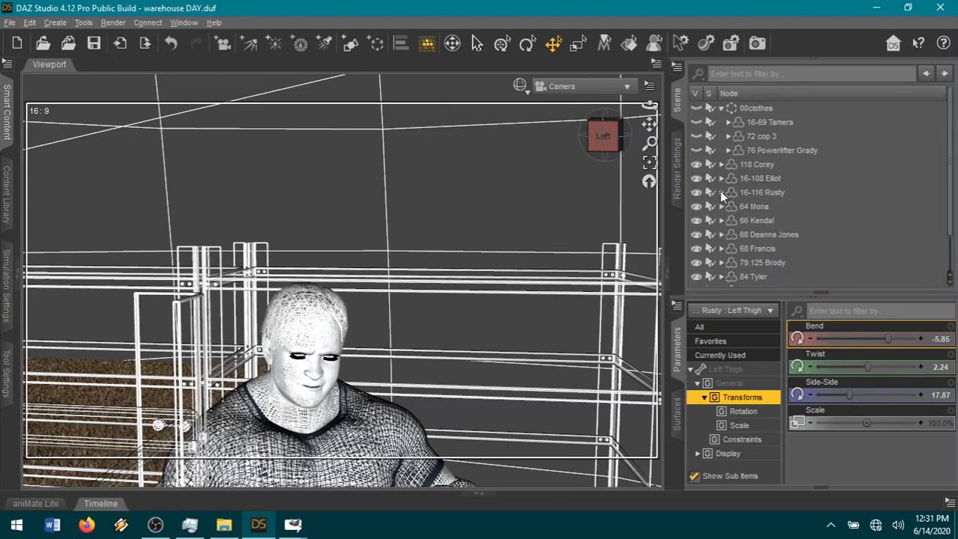
scroll(799, 212, "down", 1)
left_click(721, 251)
scroll(819, 206, "down", 5)
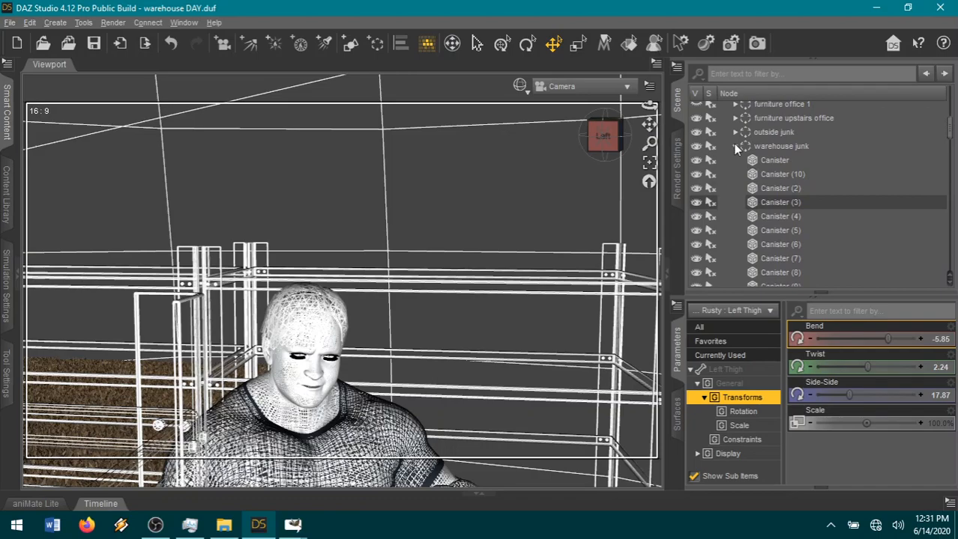
left_click(735, 147)
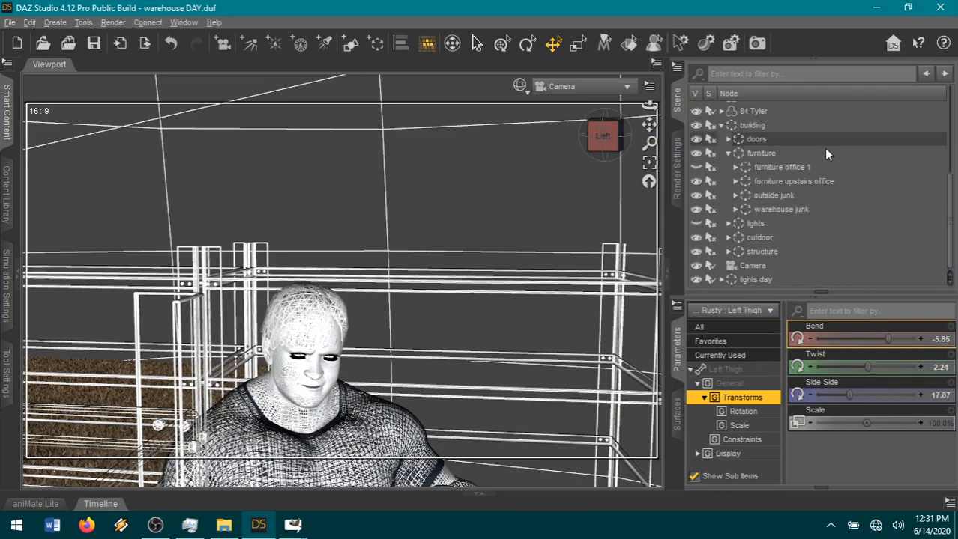
Expand the outdoor group in the scene hierarchy and hide its SkySphere object.
left_click(727, 239)
scroll(821, 193, "down", 1)
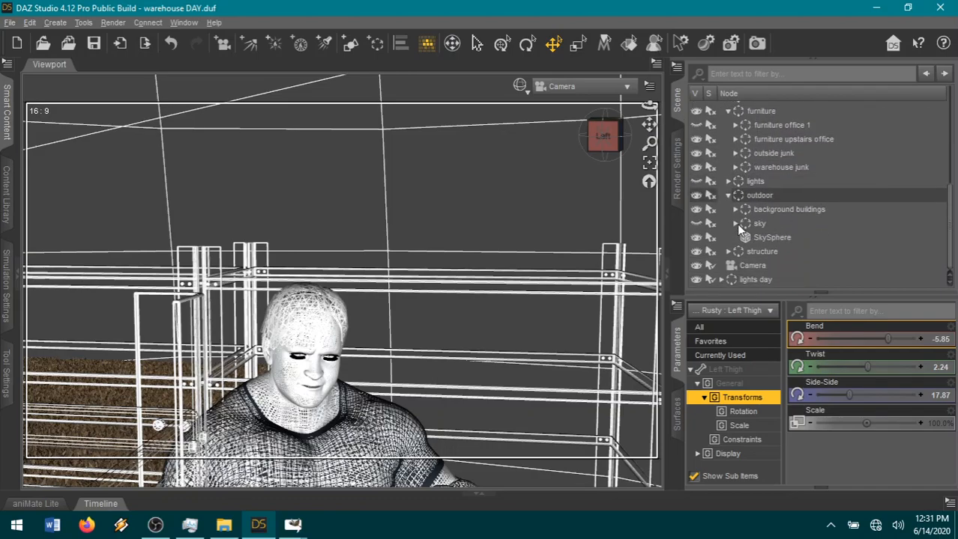
left_click(772, 238)
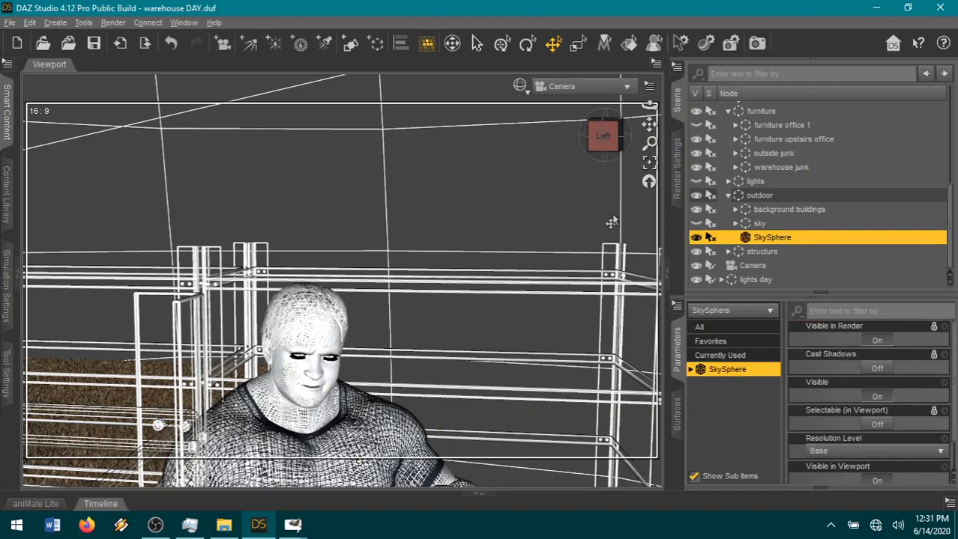
left_click(696, 239)
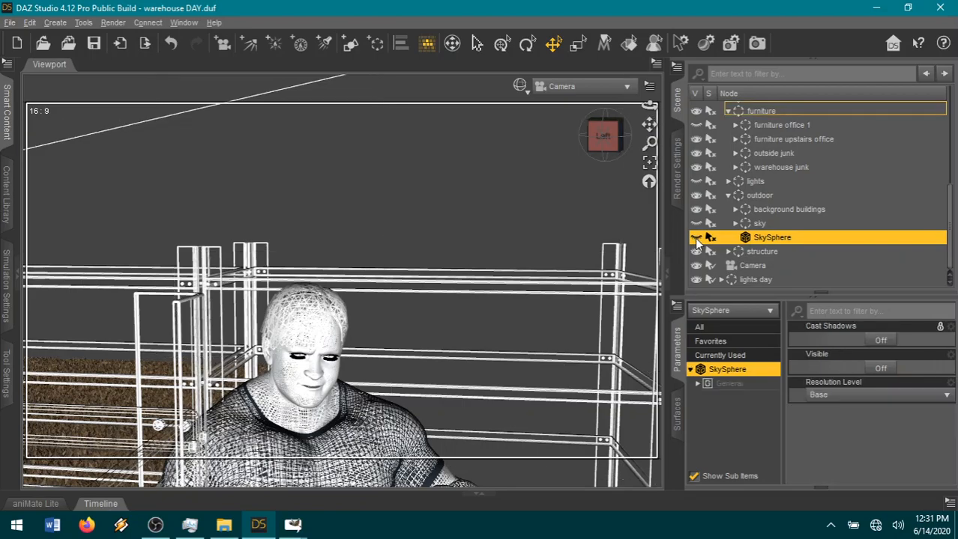
Examine the grass field behind the wireframe shelving from above, at ground level and at different distances.
left_click_drag(603, 137, 499, 161)
left_click_drag(561, 137, 597, 142)
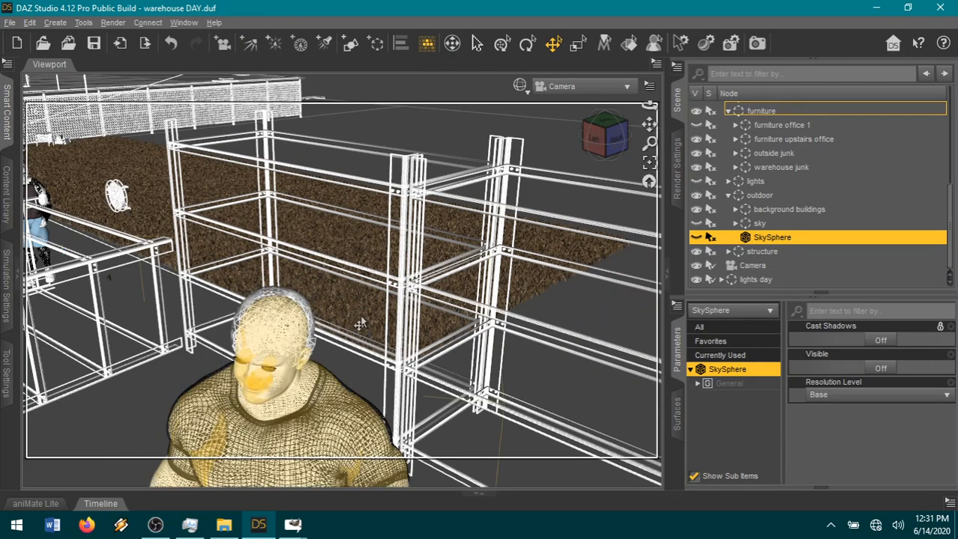
scroll(360, 324, "down", 3)
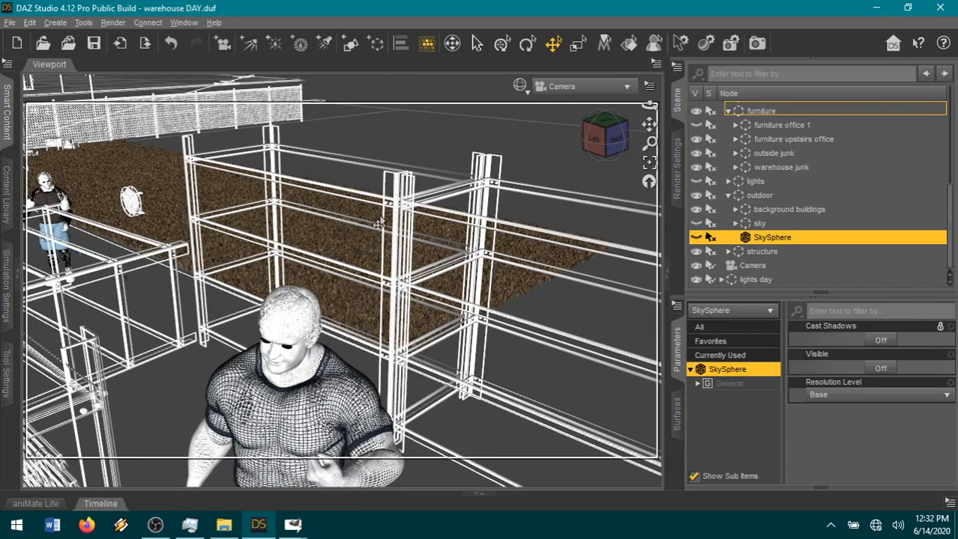
scroll(379, 223, "up", 4)
scroll(378, 223, "up", 4)
scroll(378, 223, "up", 4)
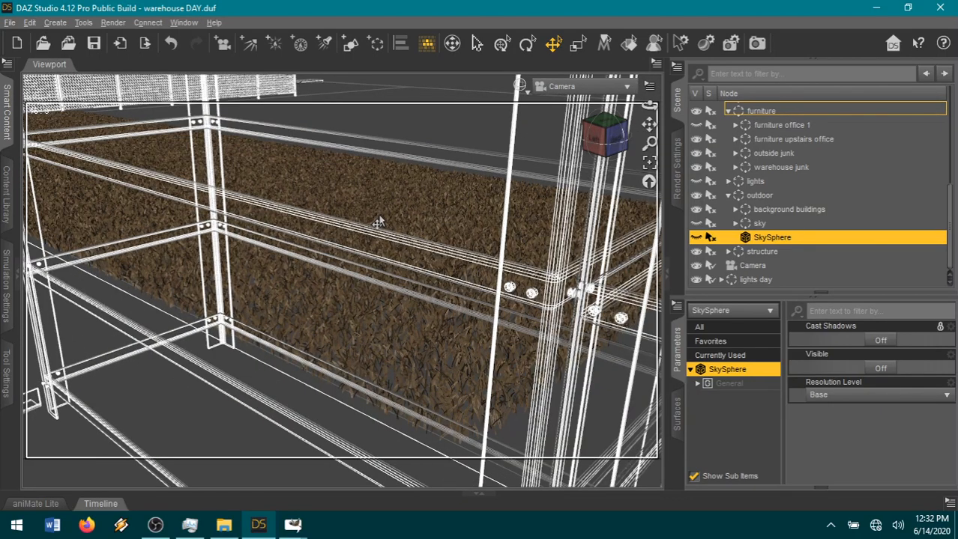
scroll(379, 223, "up", 2)
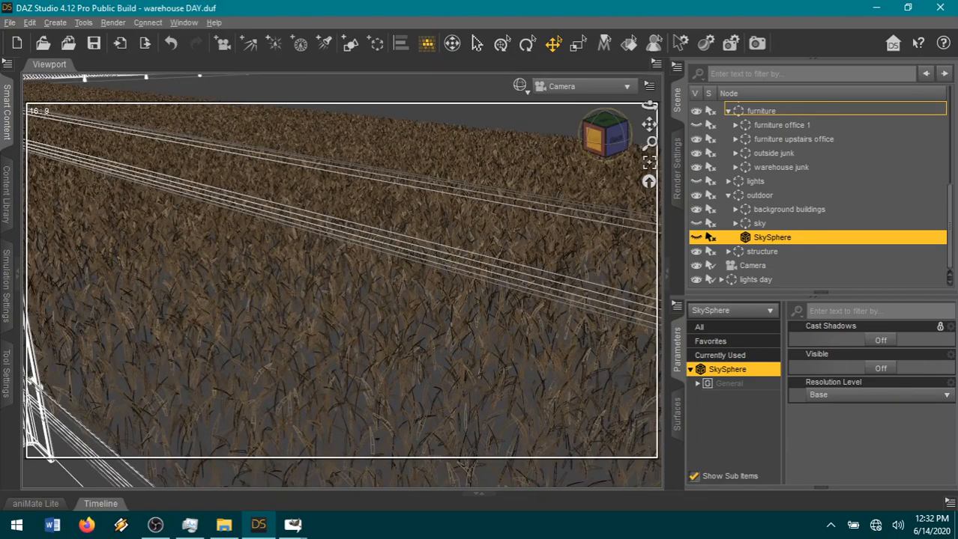
left_click_drag(600, 150, 600, 176)
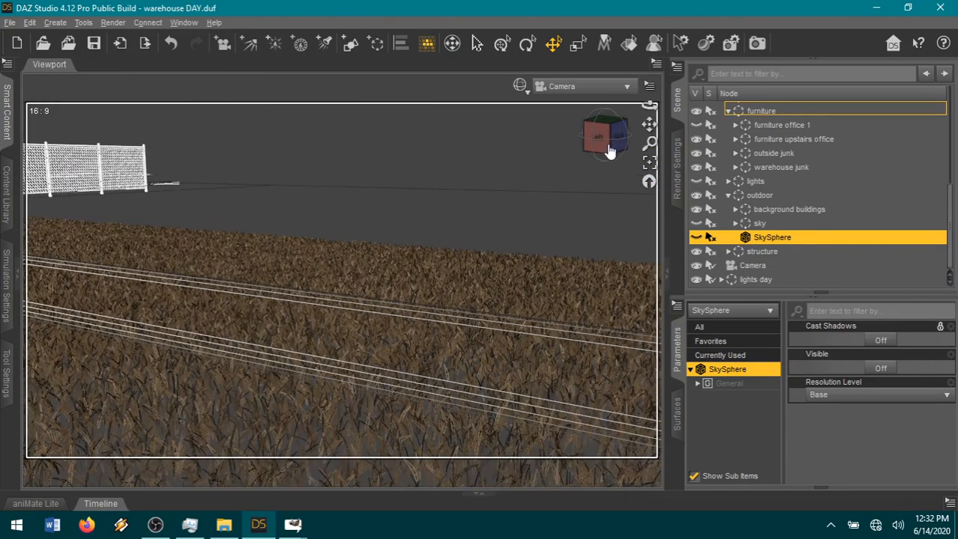
scroll(512, 178, "up", 2)
scroll(512, 178, "down", 5)
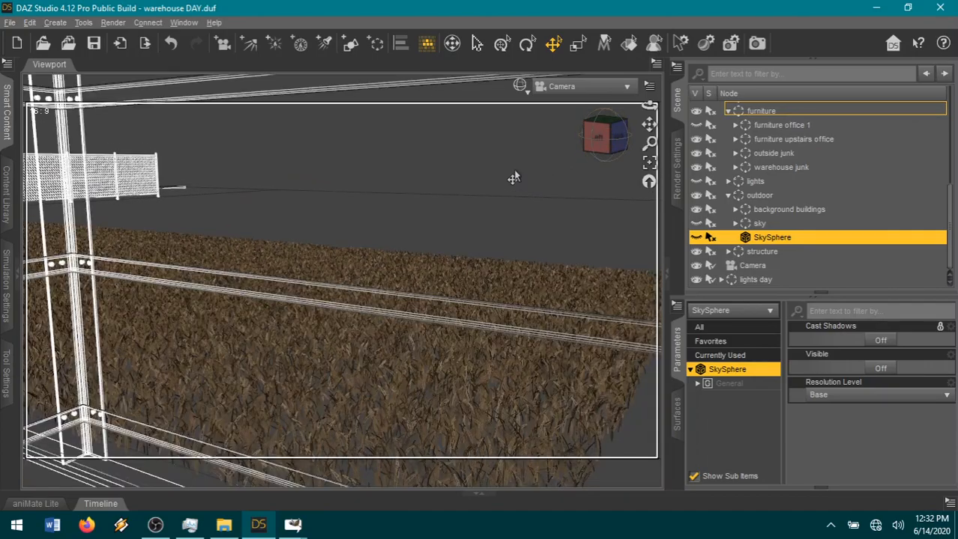
scroll(564, 143, "down", 1)
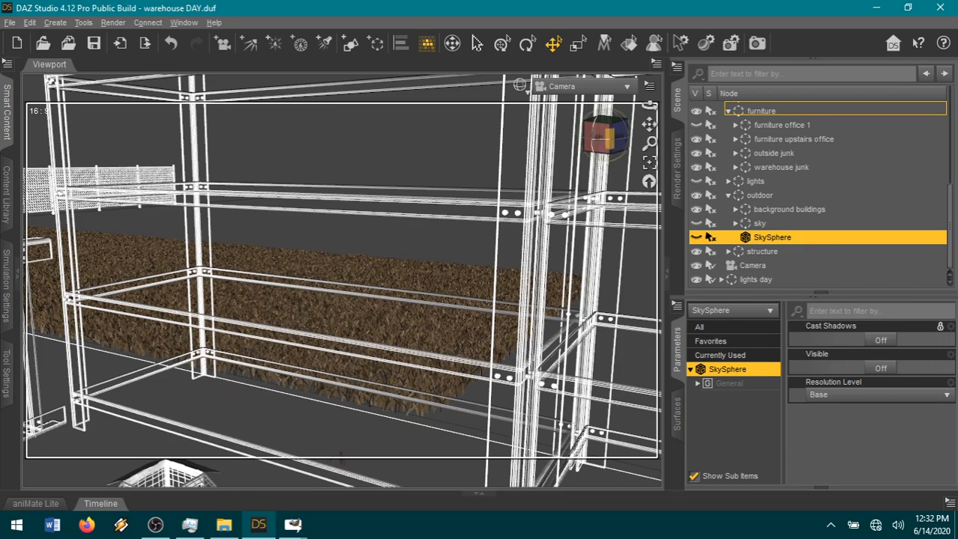
mouse_move(603, 139)
left_mouse_down()
mouse_move(605, 167)
mouse_move(601, 137)
left_mouse_up()
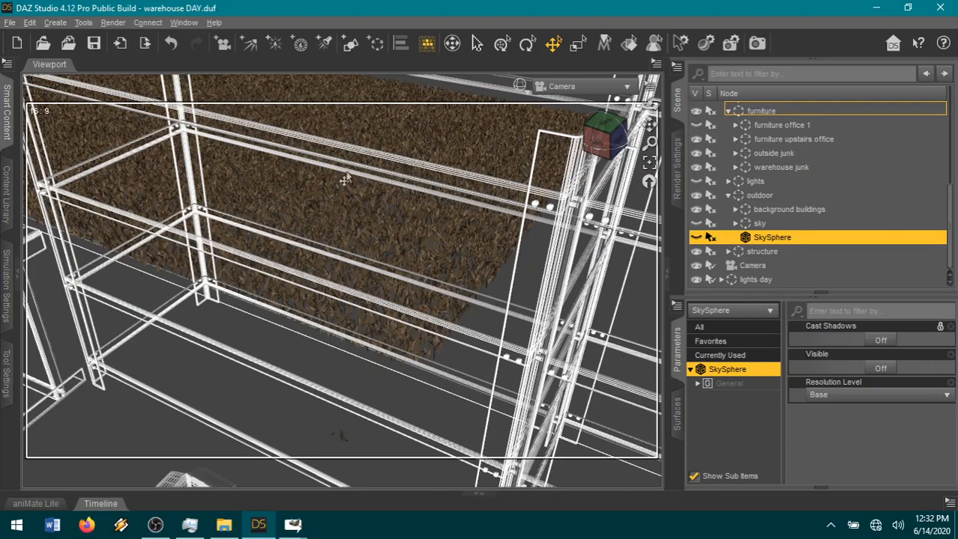
Change the active viewport tool and select the furniture office 1 group in the scene hierarchy.
left_click(79, 23)
left_click(119, 174)
scroll(755, 203, "up", 2)
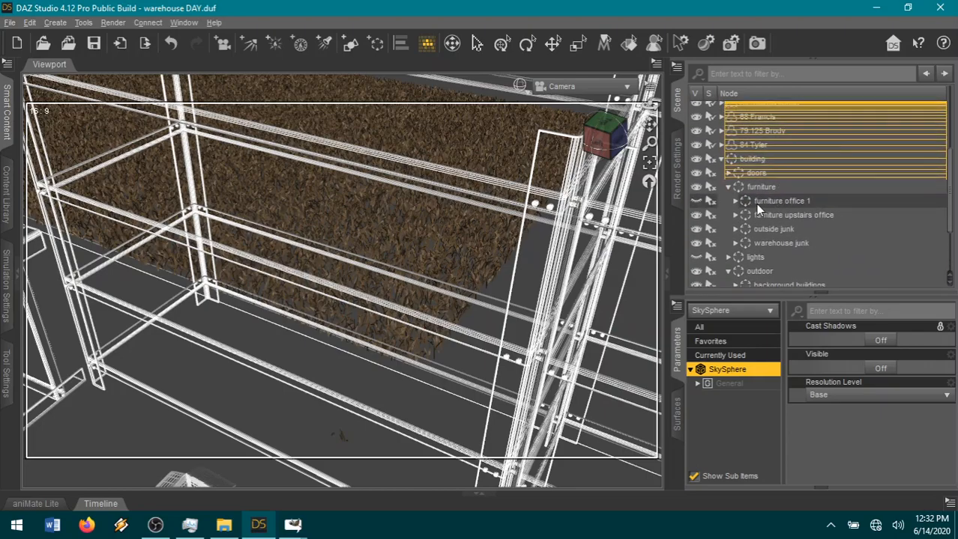
left_click(755, 204)
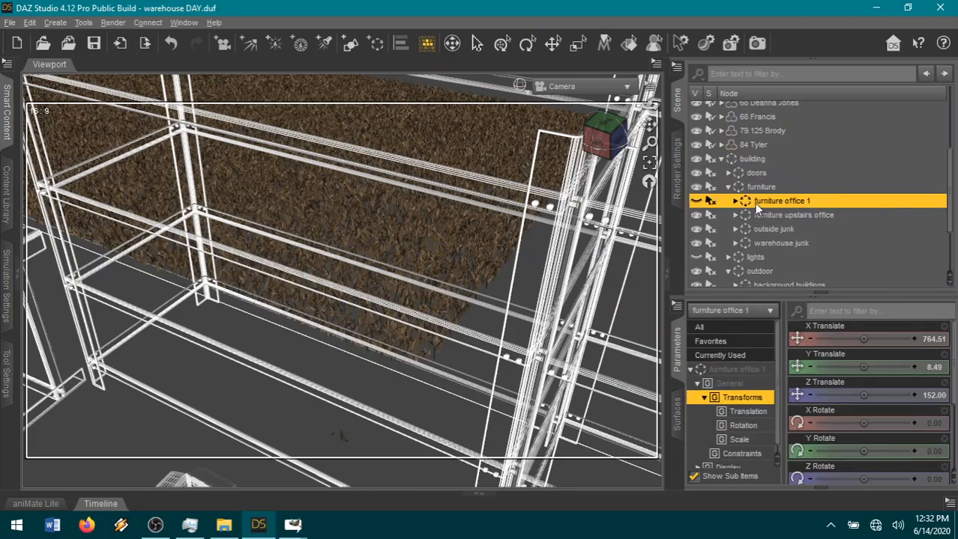
Select the 4-tier shelf in front of the grass field and inspect the area from above and close to the ground.
left_click(301, 271)
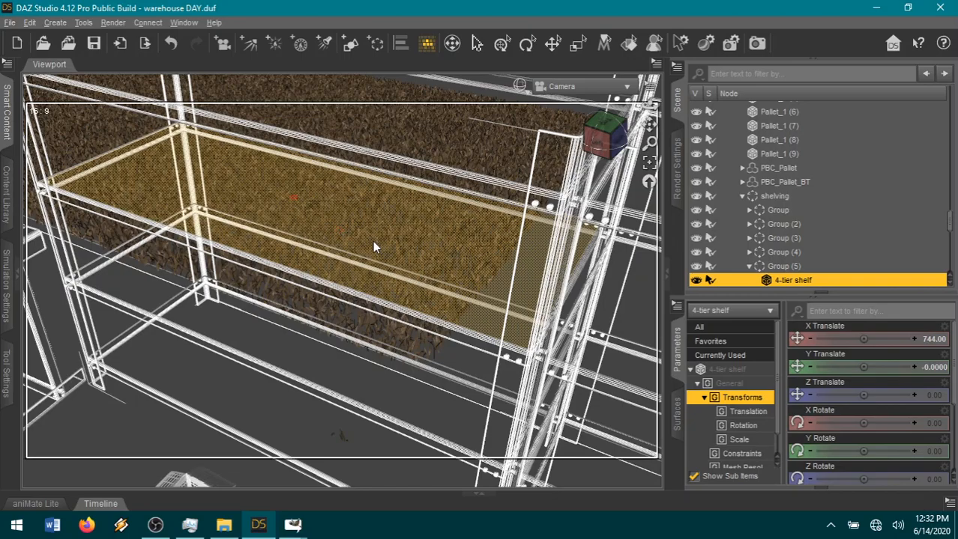
left_click_drag(605, 136, 591, 153)
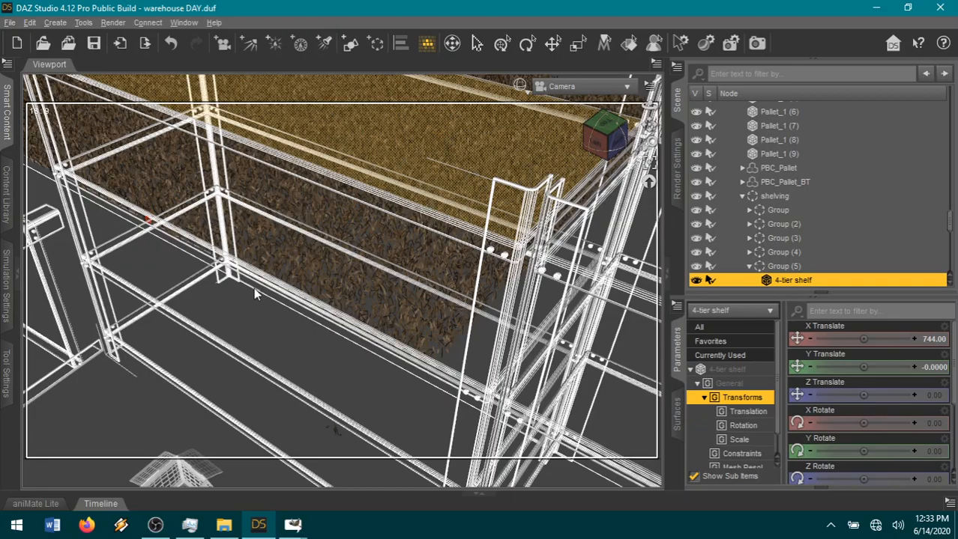
scroll(253, 286, "down", 3)
scroll(253, 286, "up", 3)
scroll(253, 291, "up", 6)
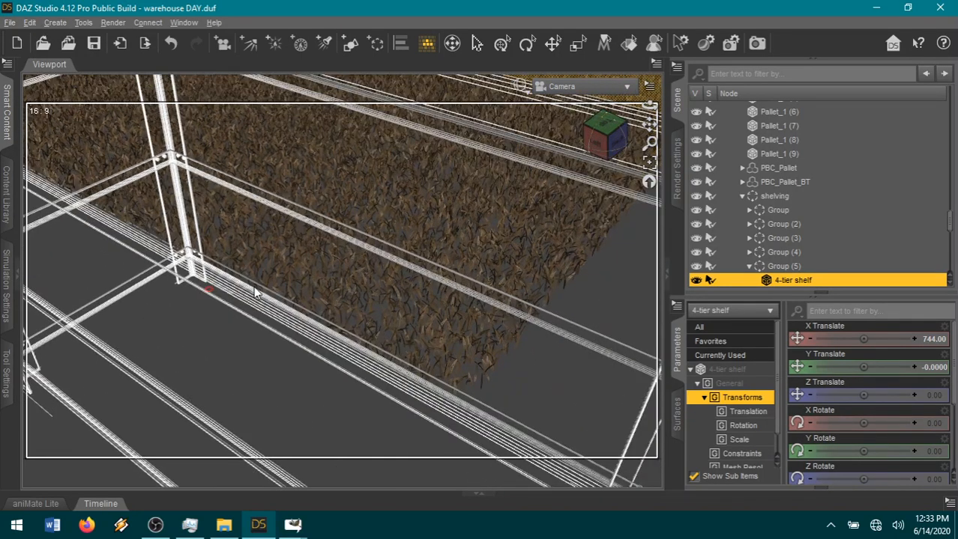
scroll(254, 292, "up", 2)
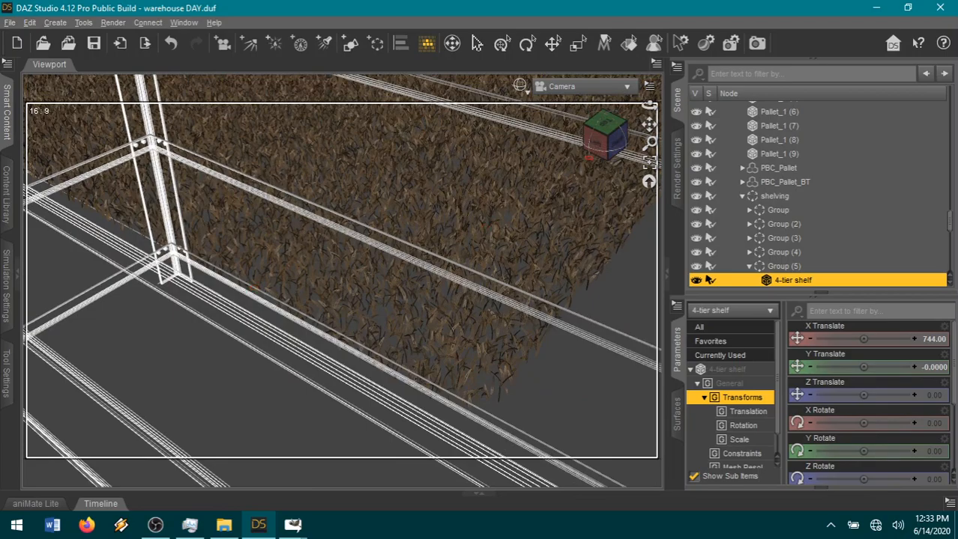
left_click_drag(606, 136, 567, 114)
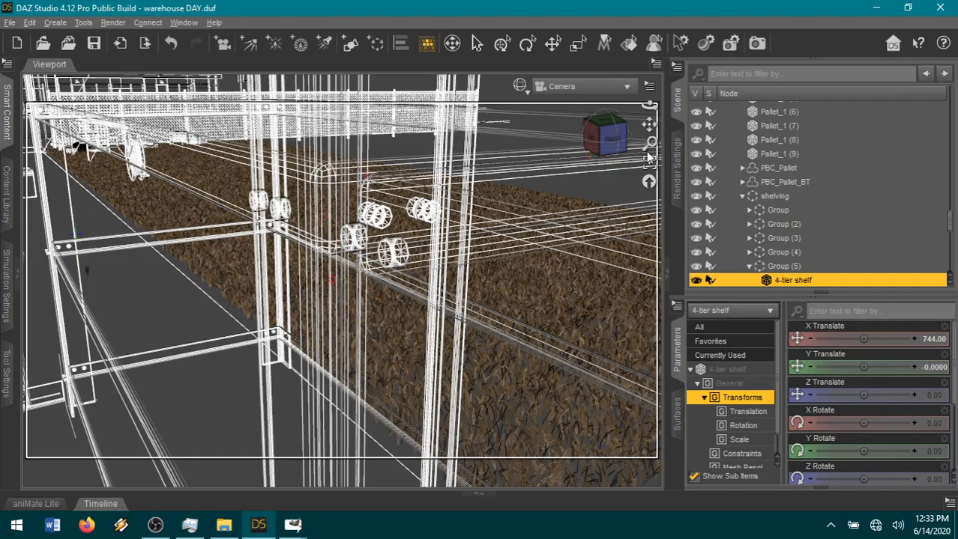
left_click_drag(614, 139, 636, 141)
scroll(481, 264, "down", 3)
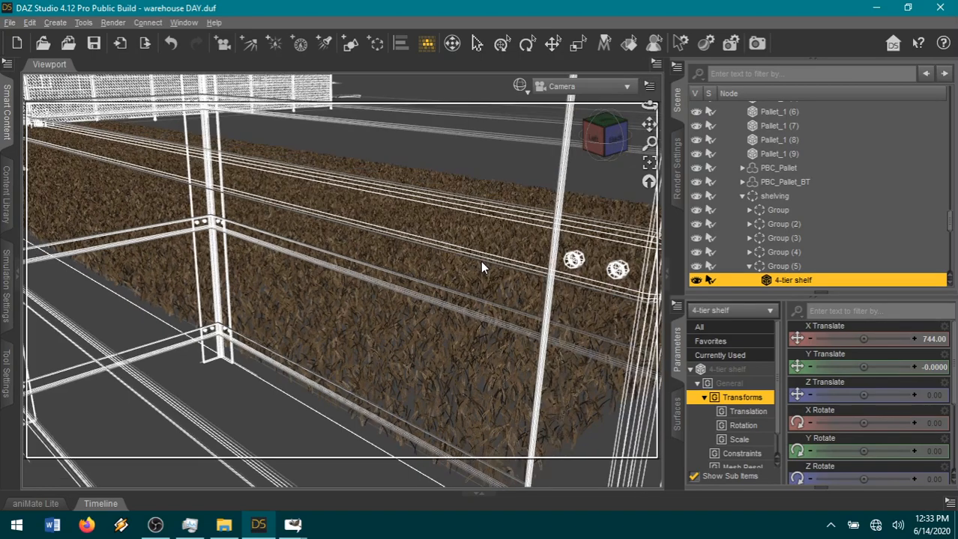
Examine the wireframe shelving, nearby figures and grass field at varying distances and from the opposite side.
scroll(482, 268, "down", 5)
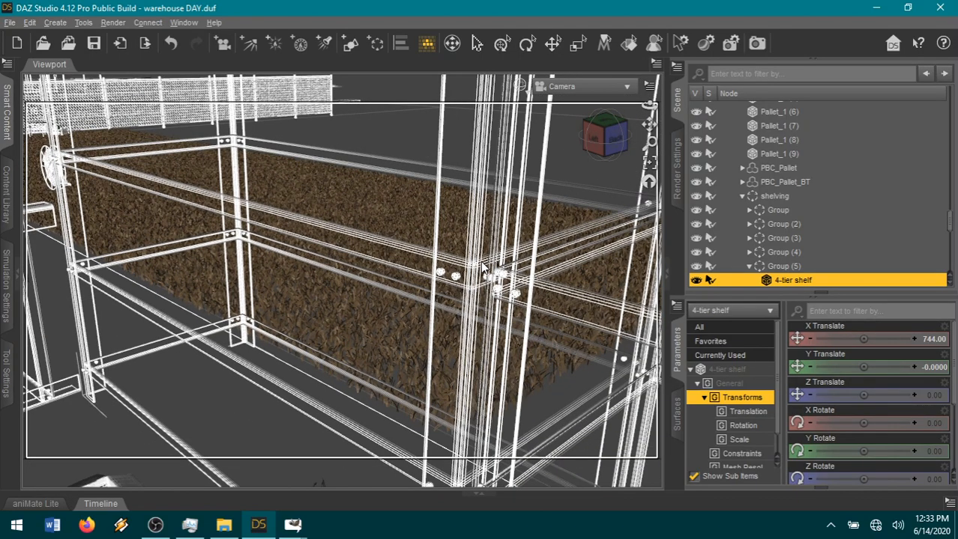
scroll(482, 268, "down", 2)
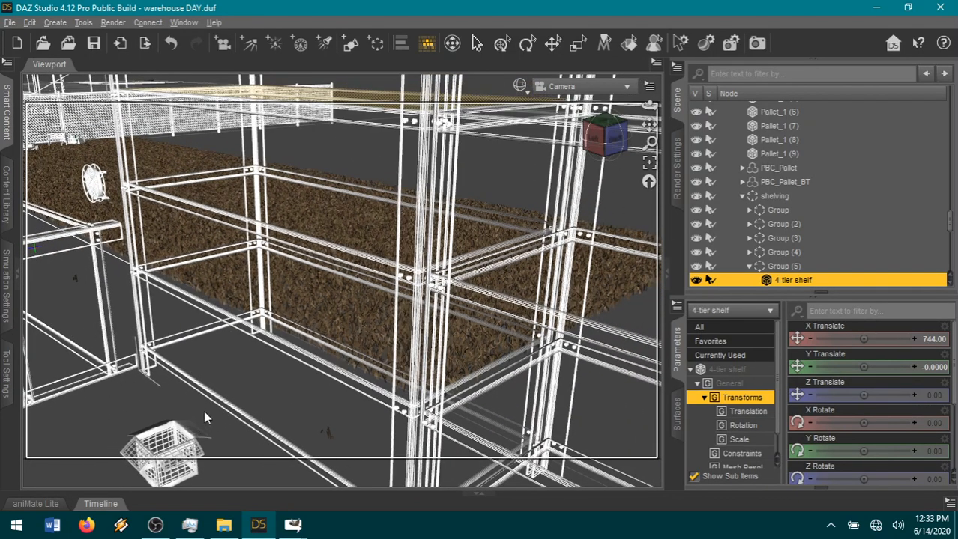
scroll(381, 279, "down", 3)
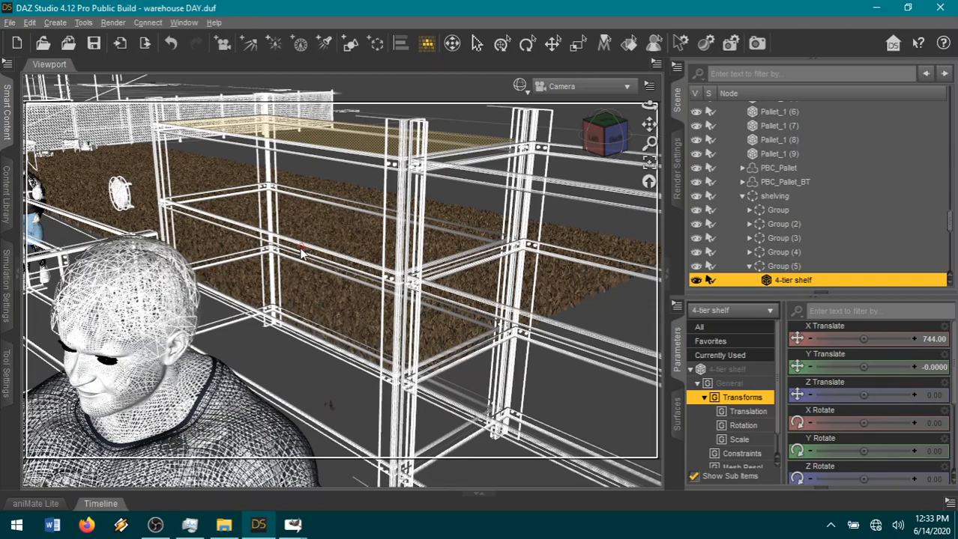
scroll(388, 275, "down", 2)
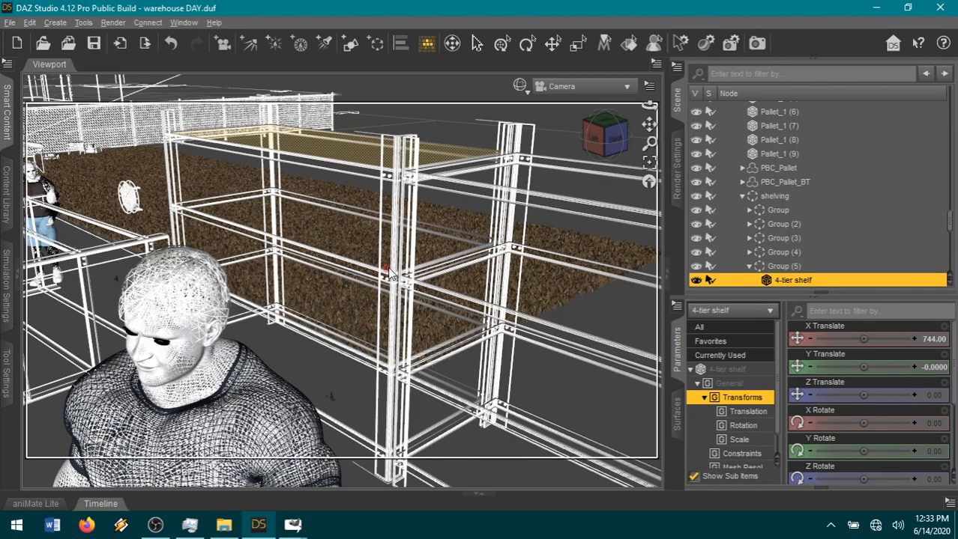
scroll(388, 275, "up", 5)
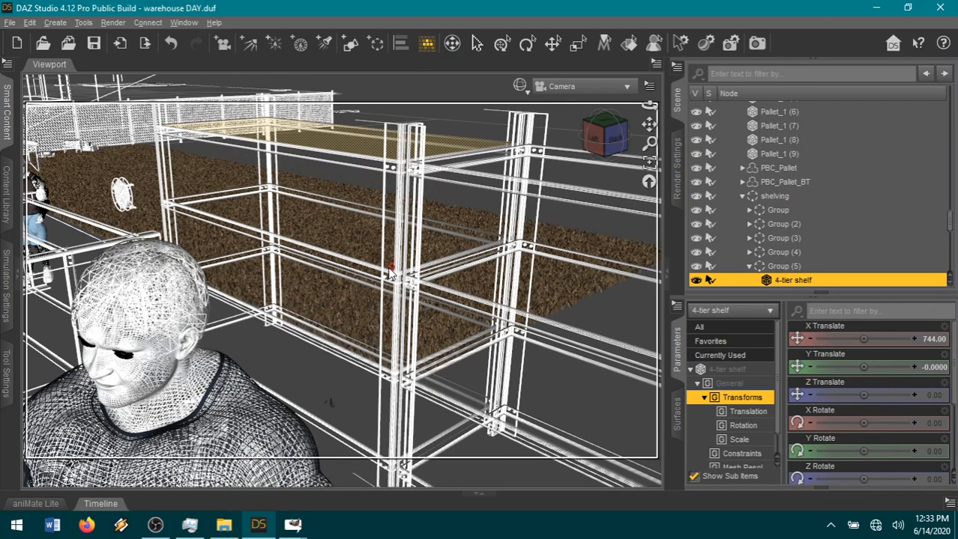
scroll(388, 275, "up", 5)
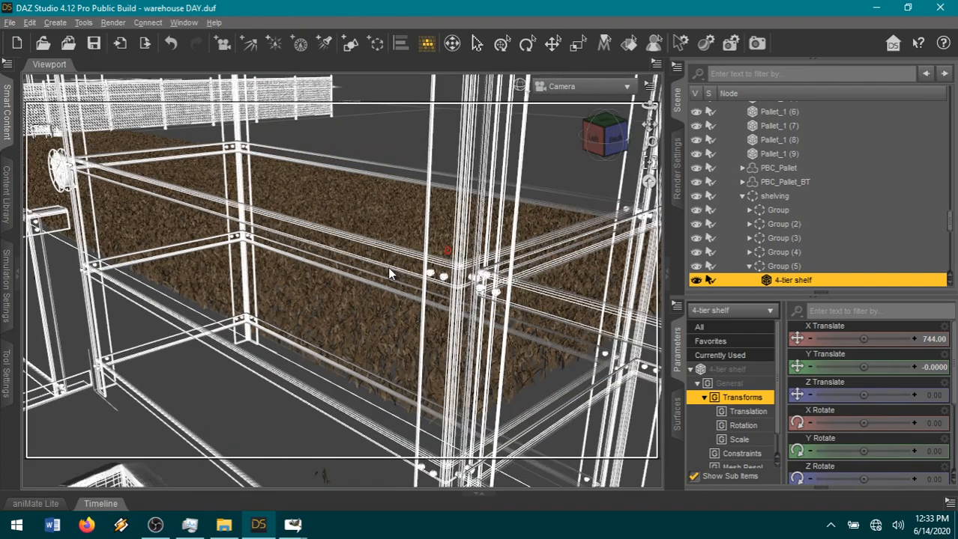
scroll(389, 275, "up", 3)
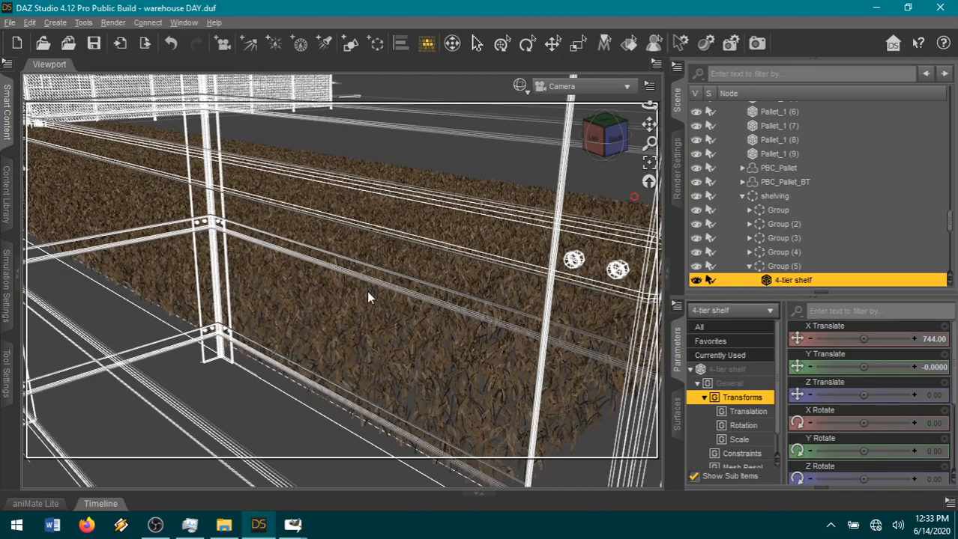
scroll(367, 297, "up", 5)
scroll(367, 294, "down", 8)
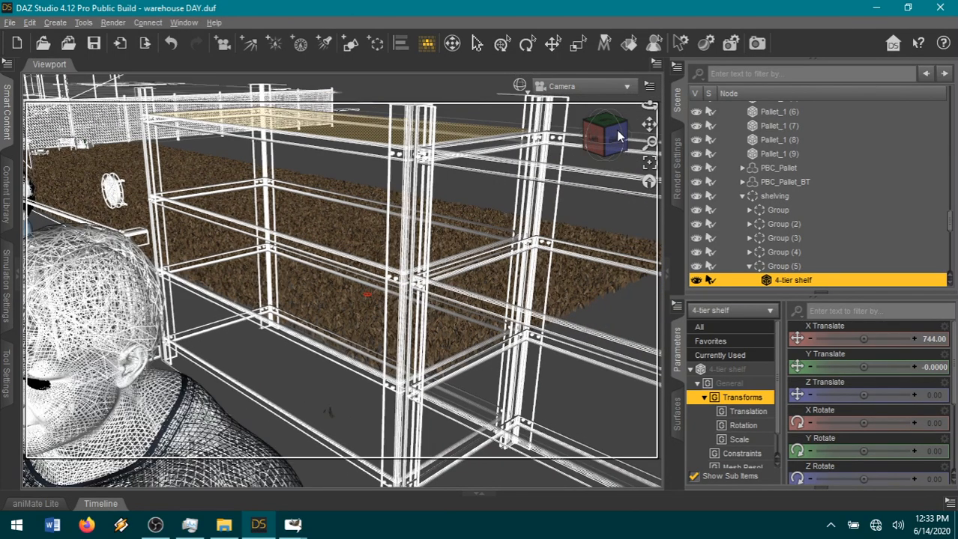
left_click_drag(615, 140, 539, 147)
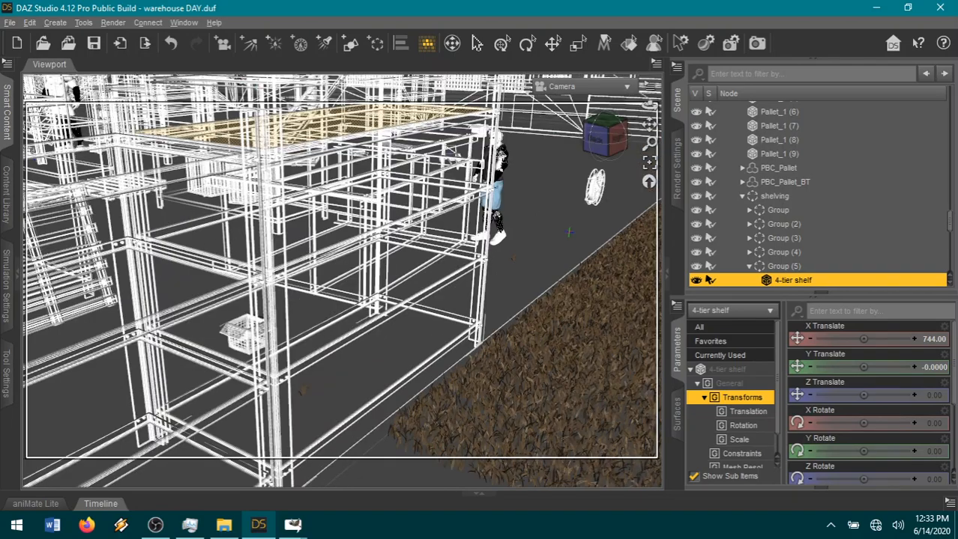
left_click_drag(617, 136, 648, 126)
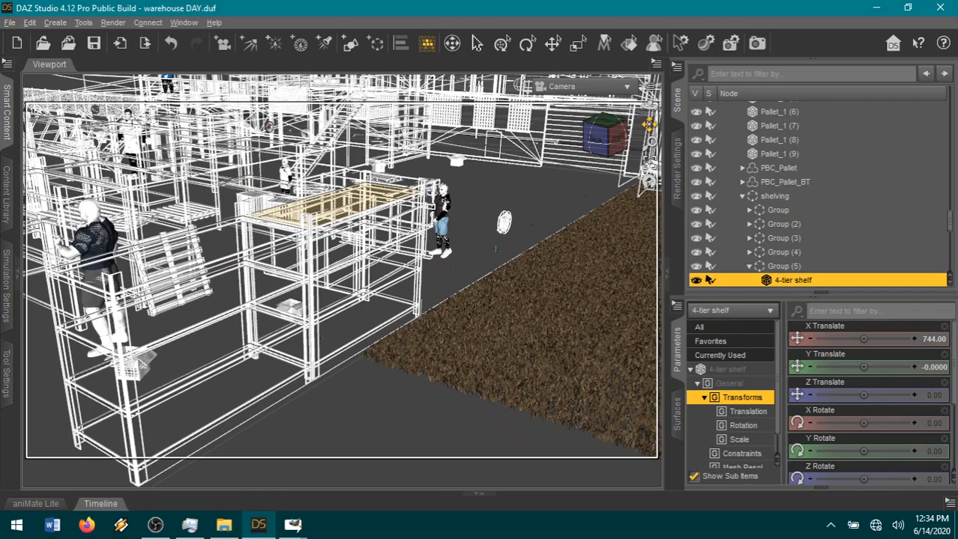
left_click_drag(649, 125, 650, 129)
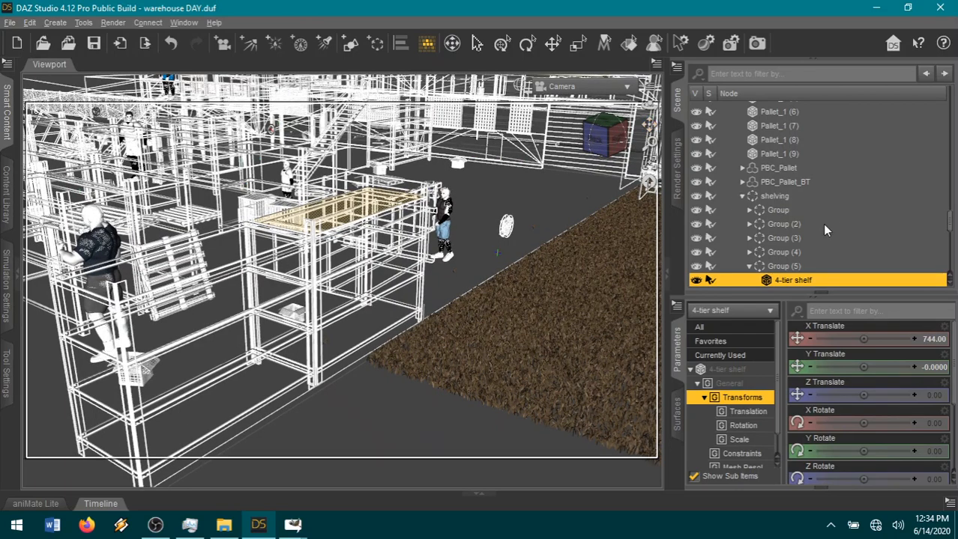
Collapse the shelving, warehouse junk, outdoor and furniture groups in the scene hierarchy.
left_click(742, 197)
scroll(775, 232, "up", 8)
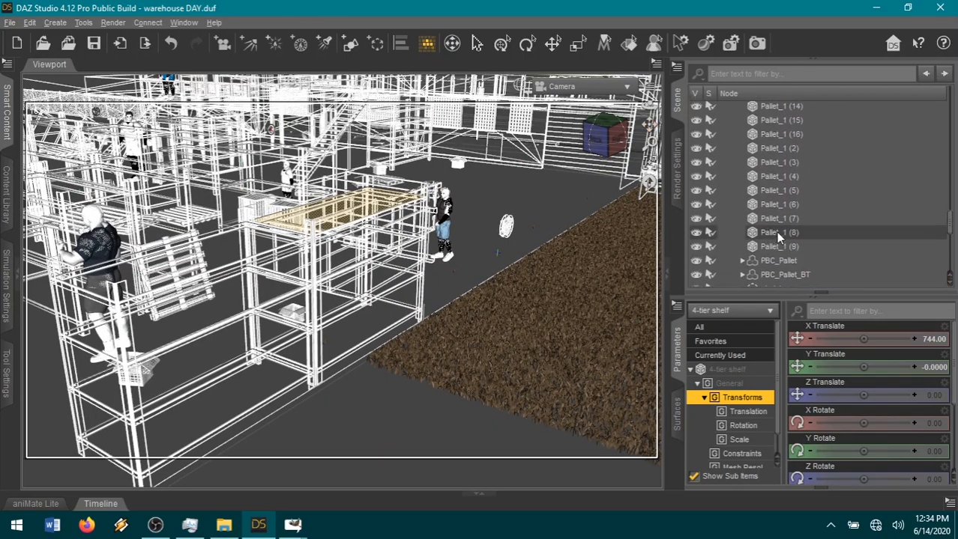
scroll(776, 236, "up", 10)
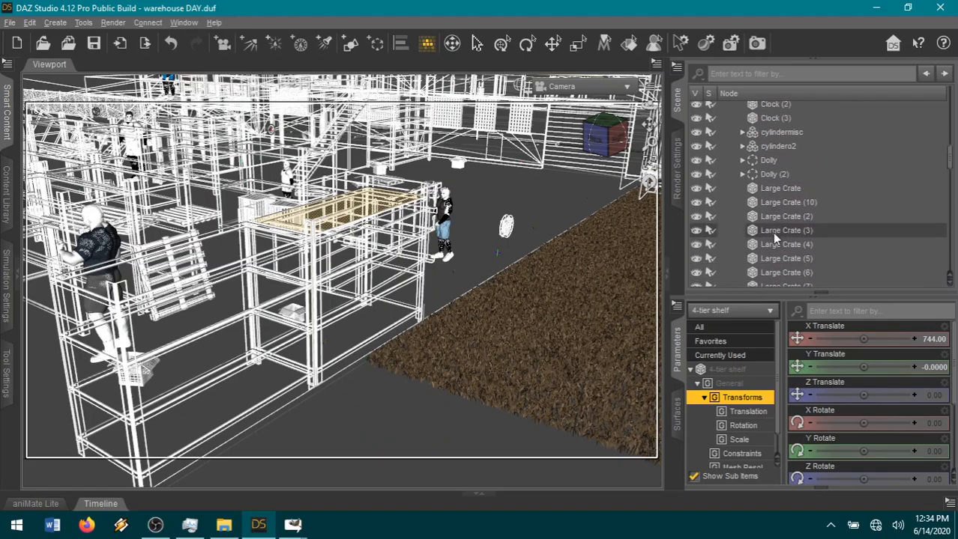
scroll(757, 216, "up", 1)
left_click(735, 216)
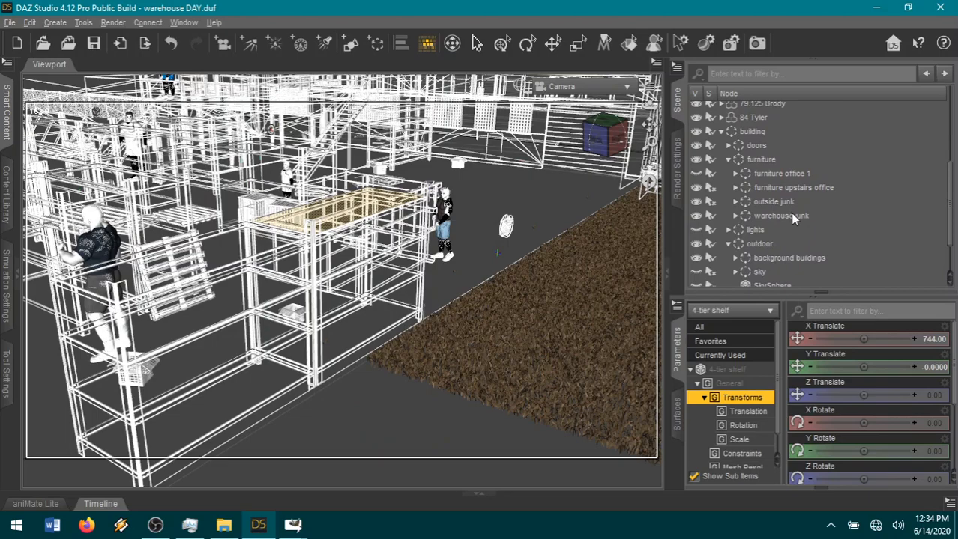
left_click(727, 245)
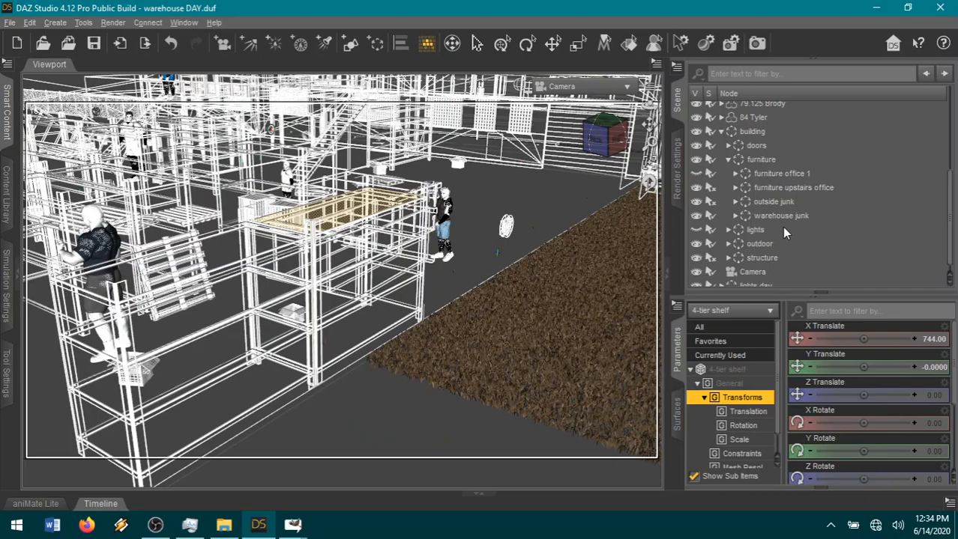
left_click(728, 159)
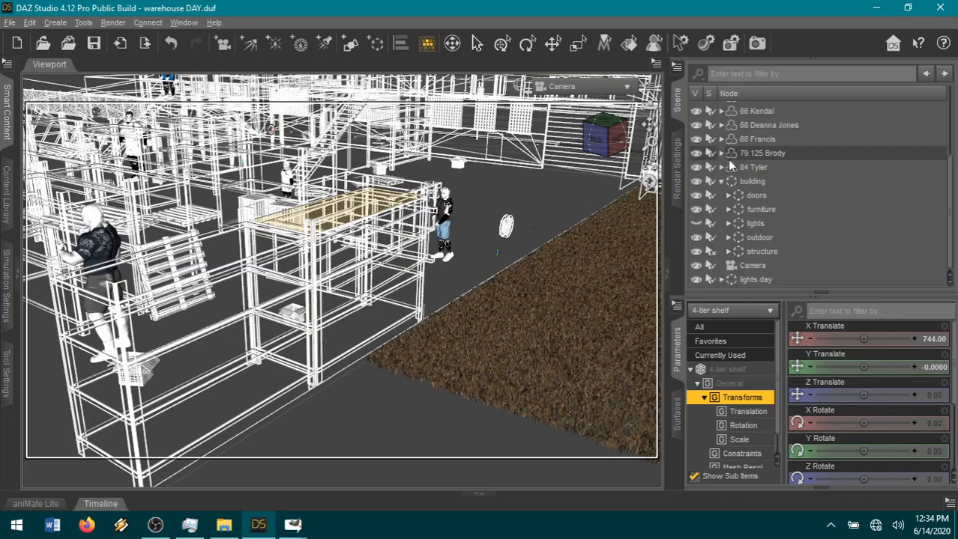
Expand the building's structure group in the scene hierarchy and select its warehouse object.
left_click(728, 250)
scroll(794, 225, "down", 3)
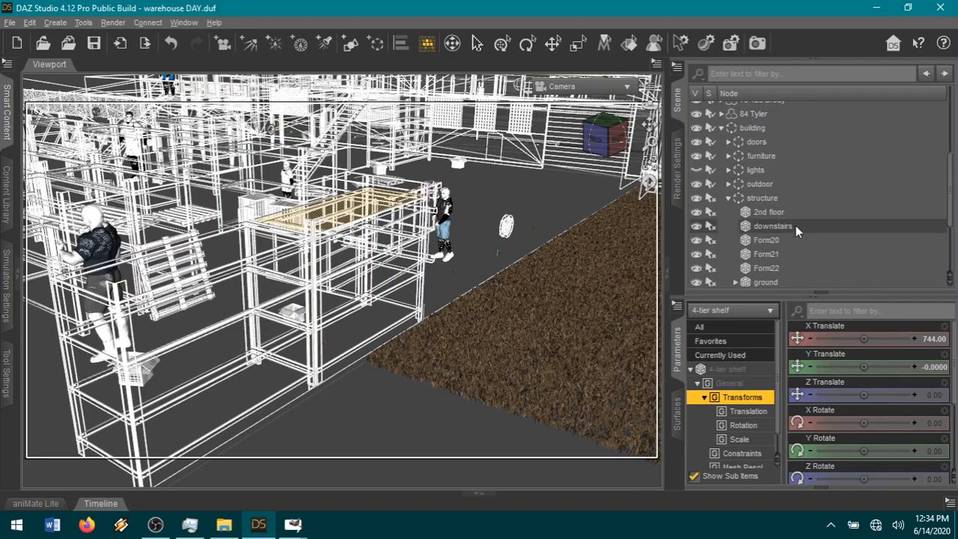
scroll(817, 231, "down", 2)
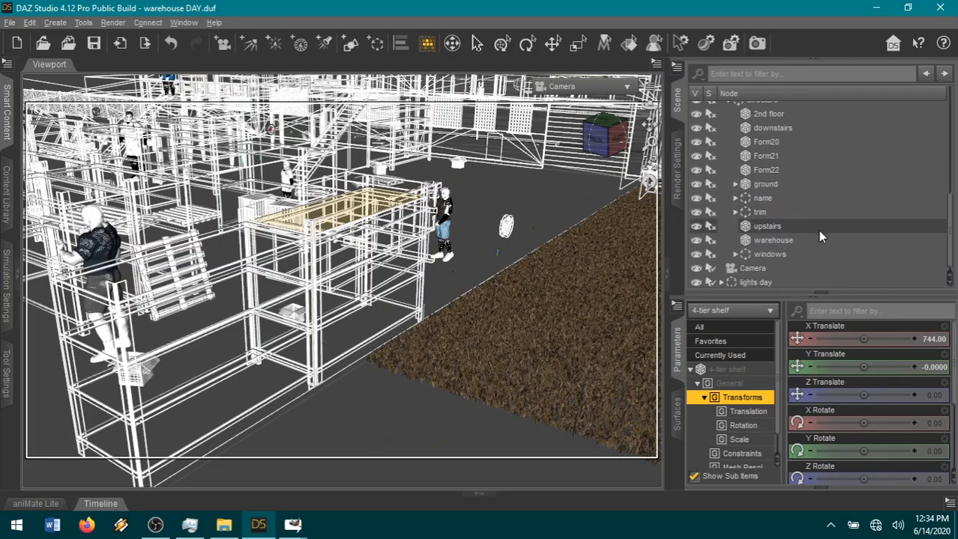
left_click(782, 240)
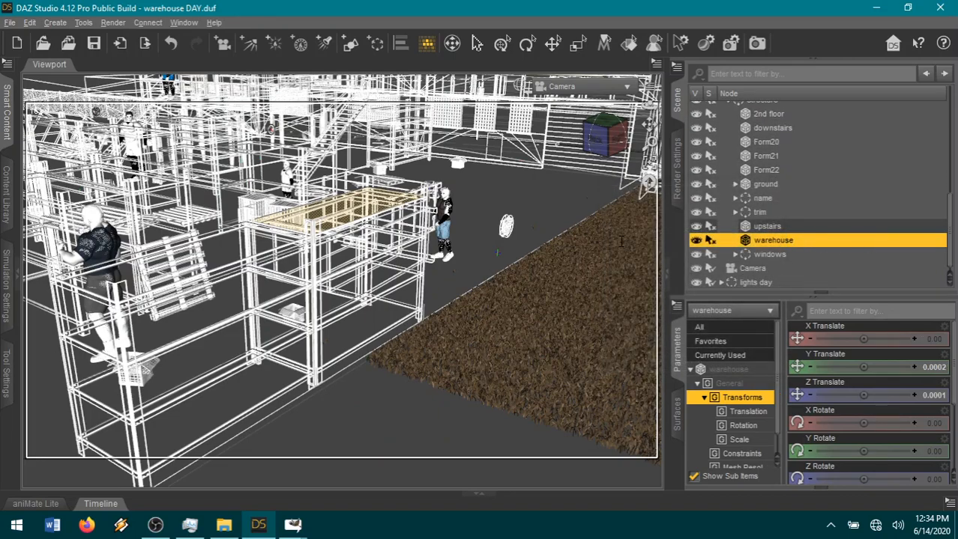
Frame the selected warehouse in the viewport and view the whole building from its right side.
scroll(620, 242, "down", 1)
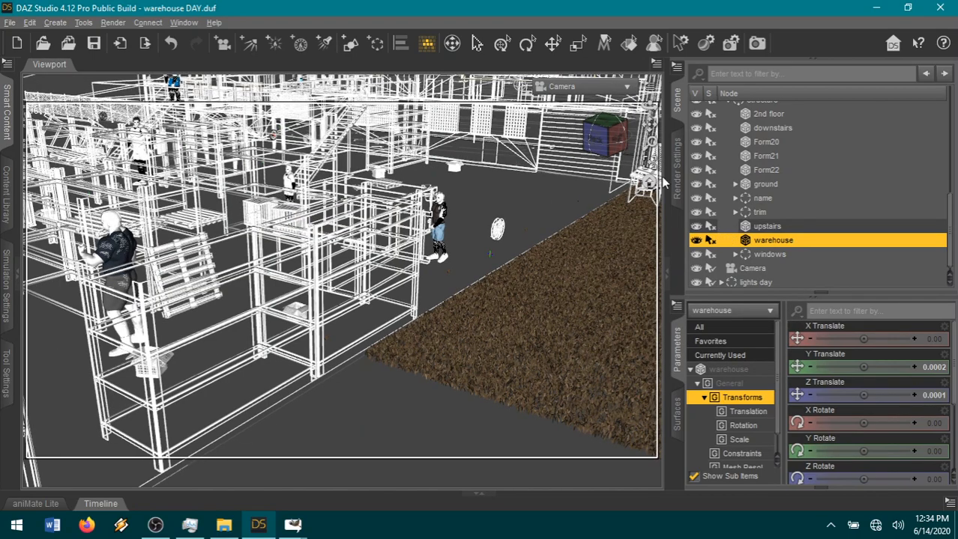
left_click_drag(651, 171, 653, 173)
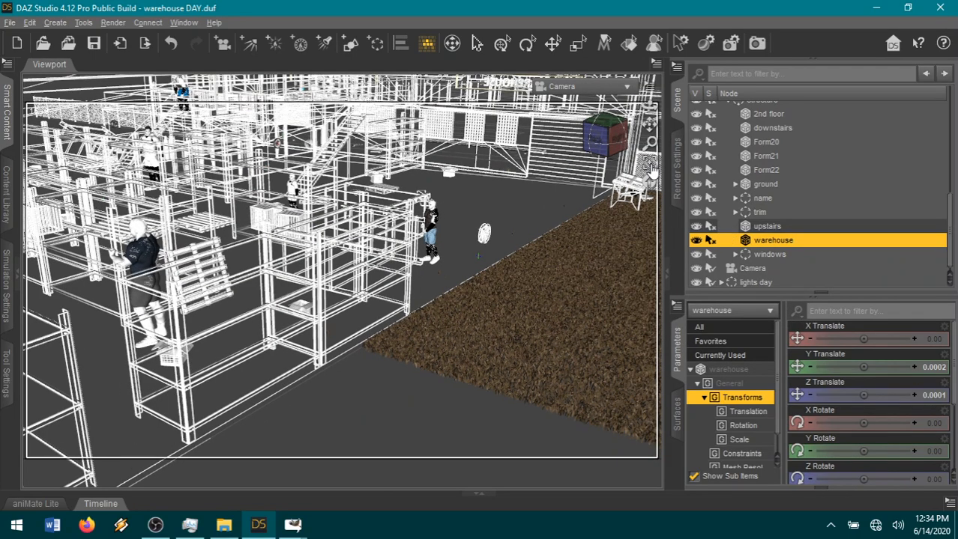
left_click(649, 166)
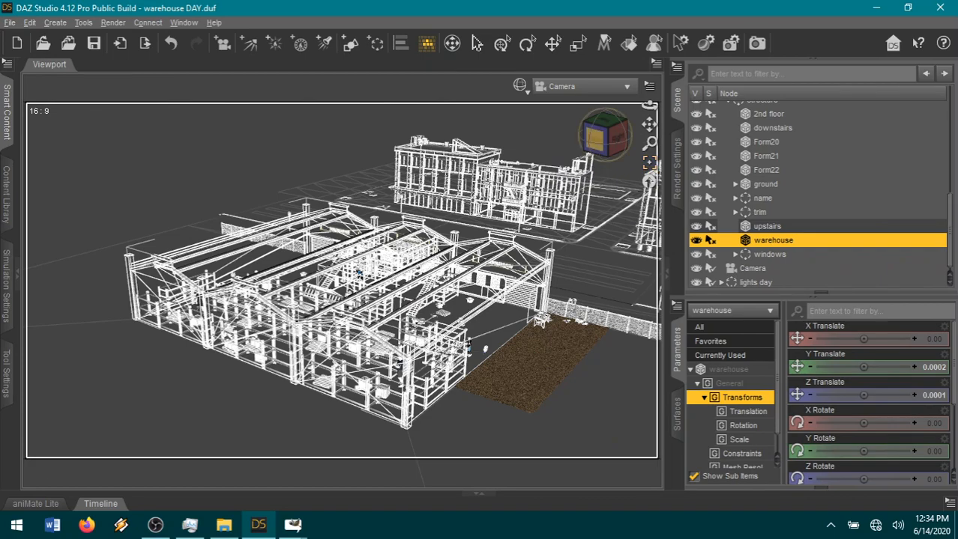
left_click_drag(607, 143, 580, 184)
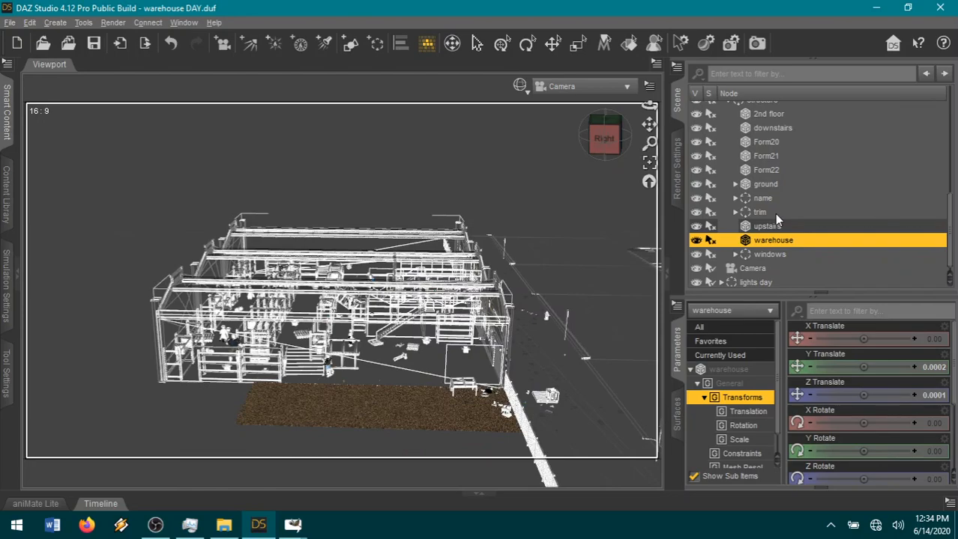
Hide the building's furniture group in the scene hierarchy.
scroll(797, 214, "up", 3)
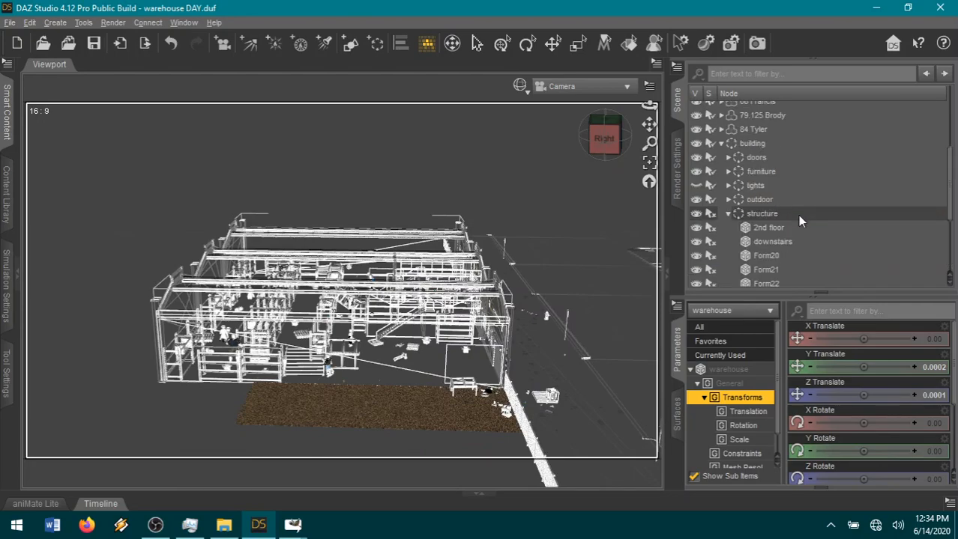
left_click(696, 172)
left_click(696, 185)
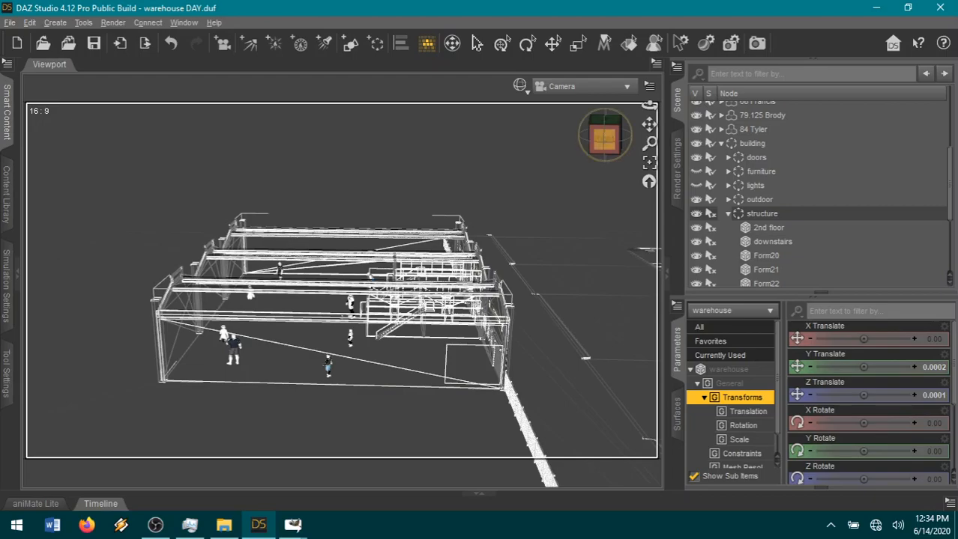
Examine the emptied warehouse structure from its front, right and left sides and from above.
mouse_move(604, 139)
left_mouse_down()
mouse_move(586, 147)
mouse_move(603, 143)
left_mouse_up()
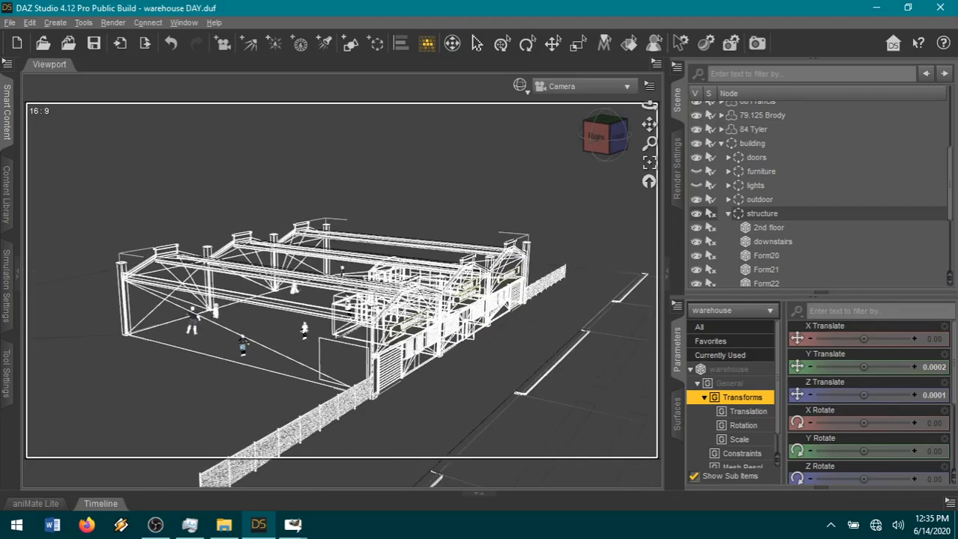
left_click_drag(604, 139, 621, 148)
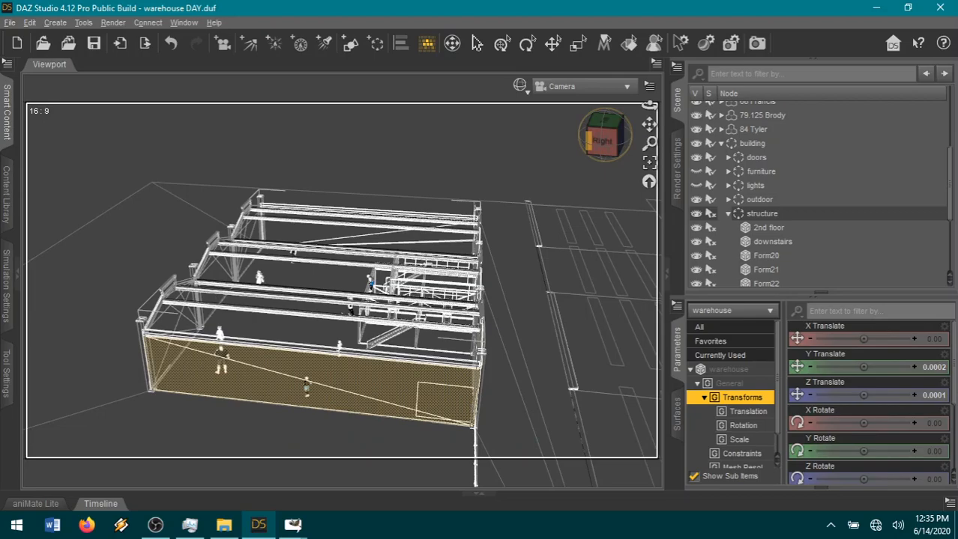
mouse_move(590, 141)
left_mouse_down()
mouse_move(567, 149)
mouse_move(554, 137)
mouse_move(571, 123)
mouse_move(597, 135)
left_mouse_up()
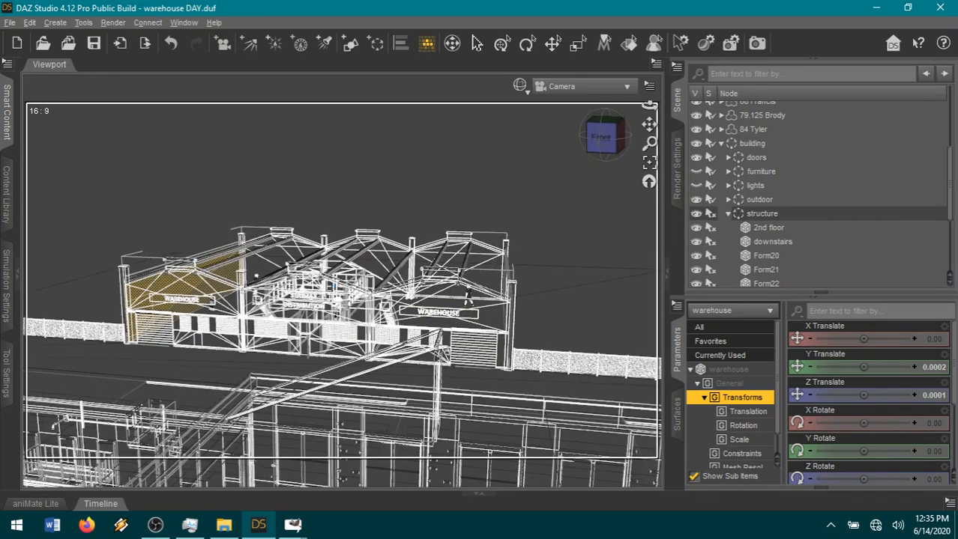
left_click_drag(648, 124, 584, 124)
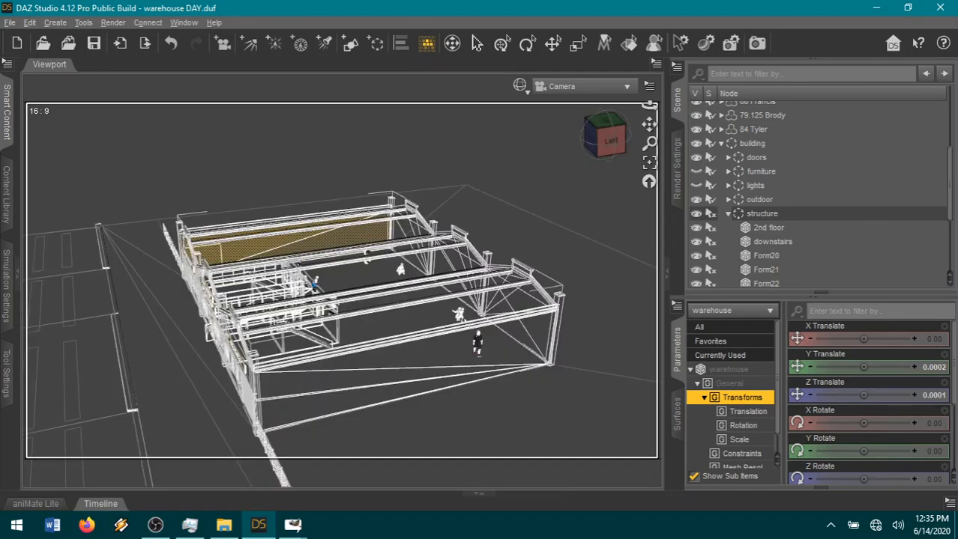
left_click_drag(649, 107, 589, 108)
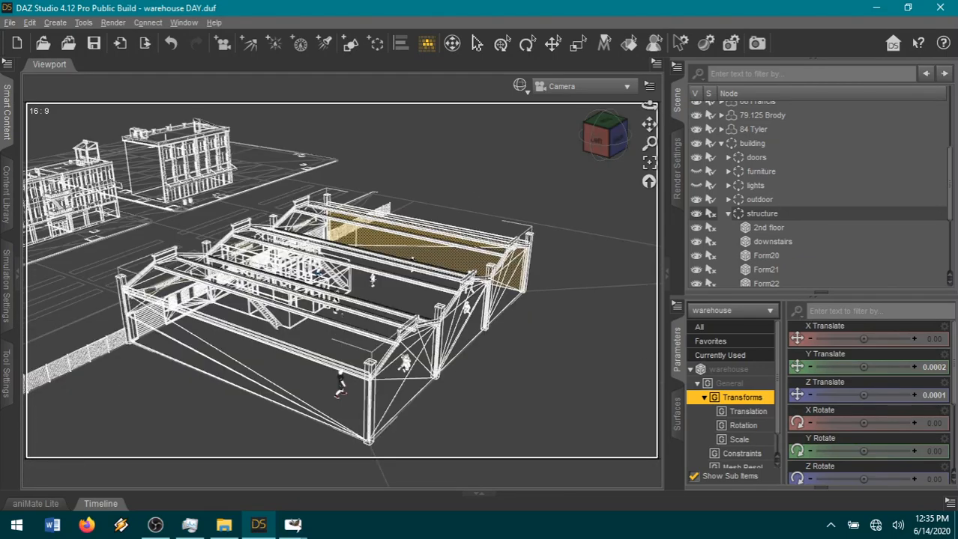
Examine the warehouse wireframe and the figures inside it from the building's back, closer in, and from its left side.
left_click_drag(649, 107, 590, 106)
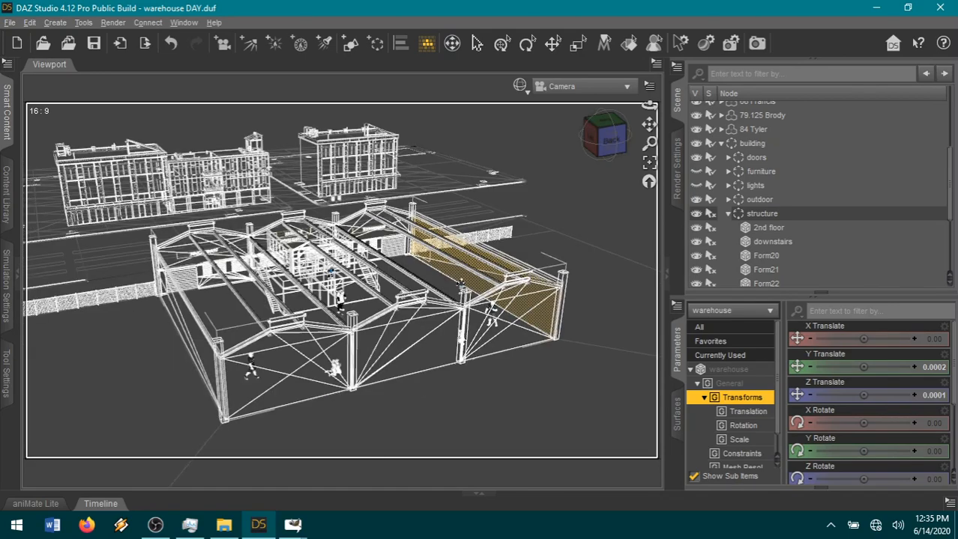
left_click_drag(649, 106, 616, 106)
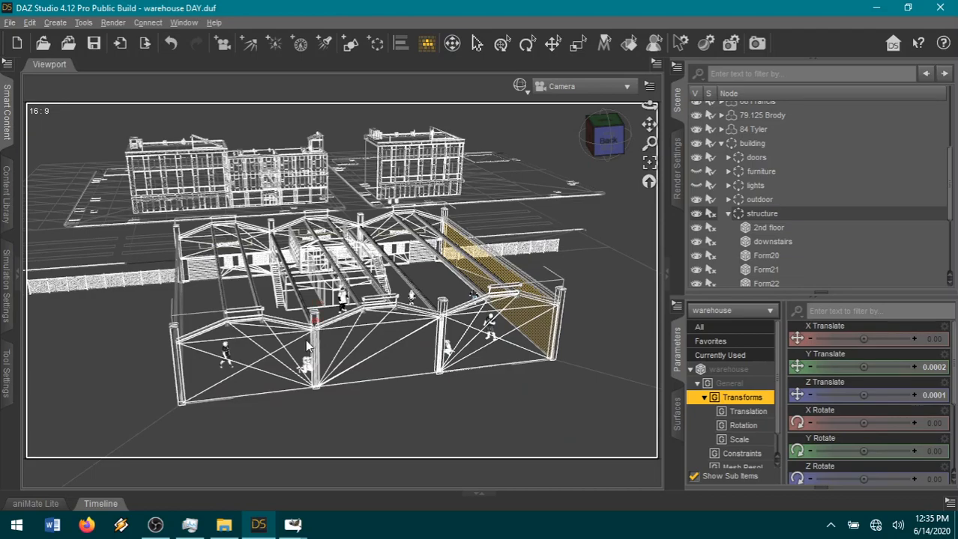
scroll(305, 339, "down", 1)
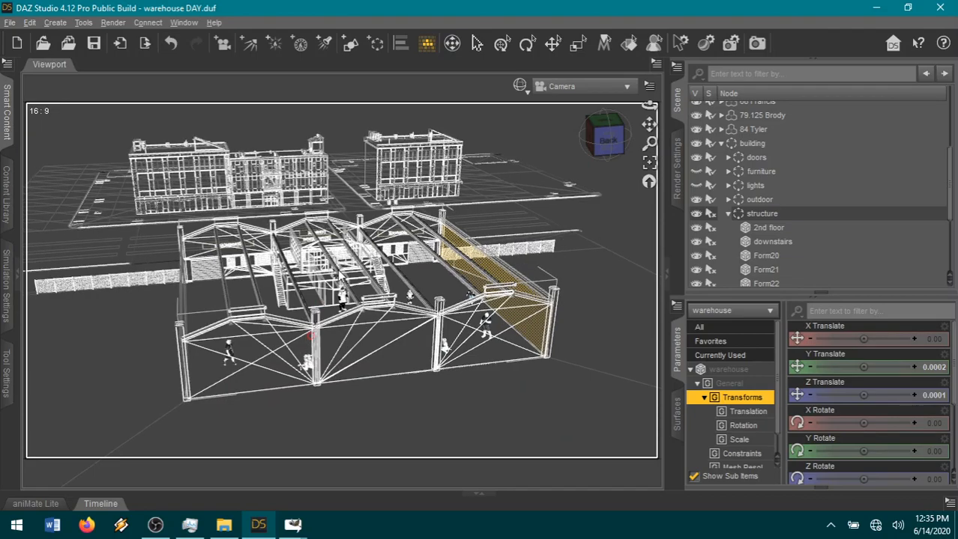
scroll(340, 276, "down", 1)
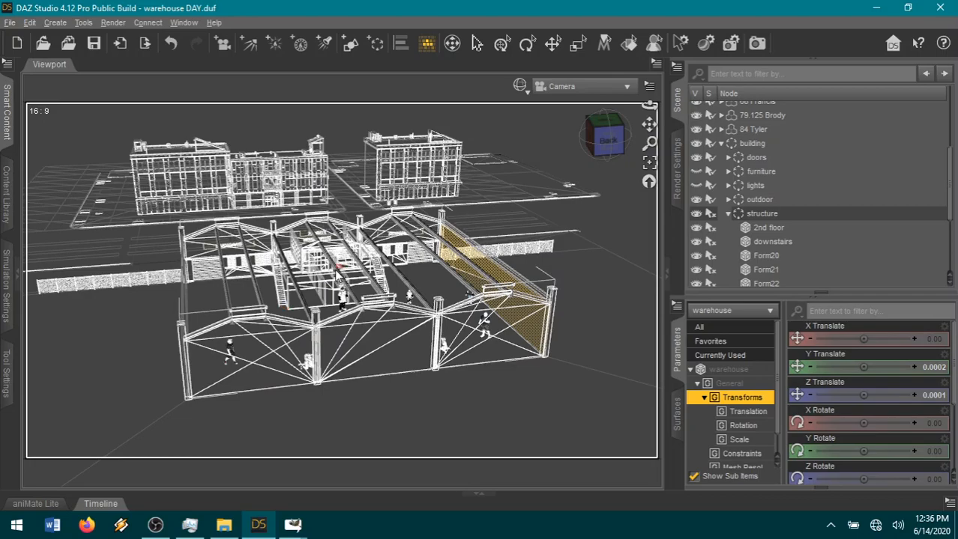
scroll(338, 274, "up", 1)
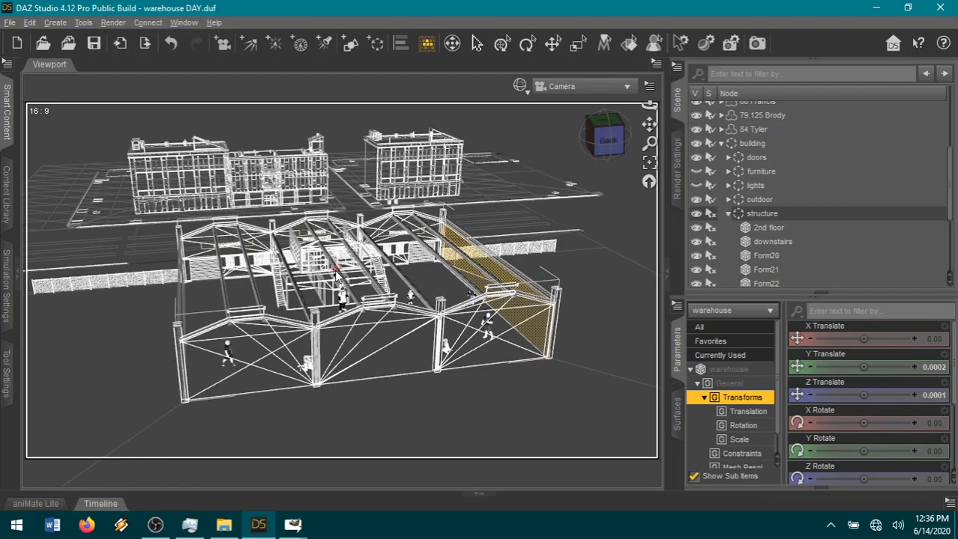
scroll(337, 274, "up", 1)
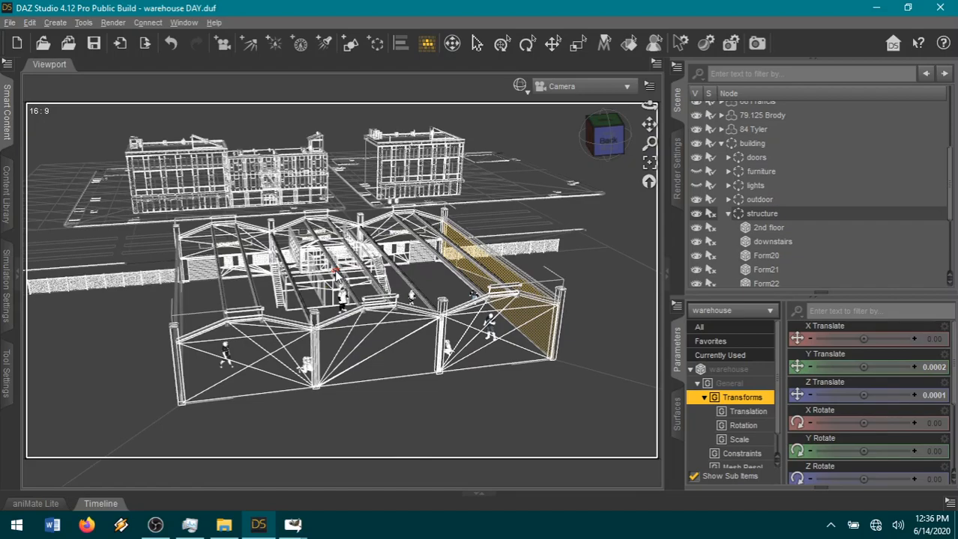
scroll(337, 275, "up", 1)
scroll(338, 278, "up", 1)
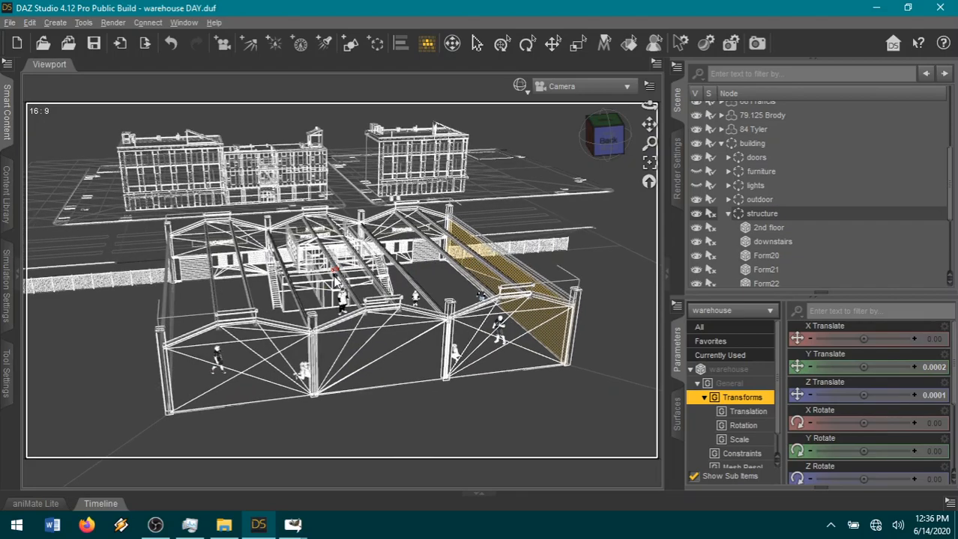
scroll(337, 278, "up", 1)
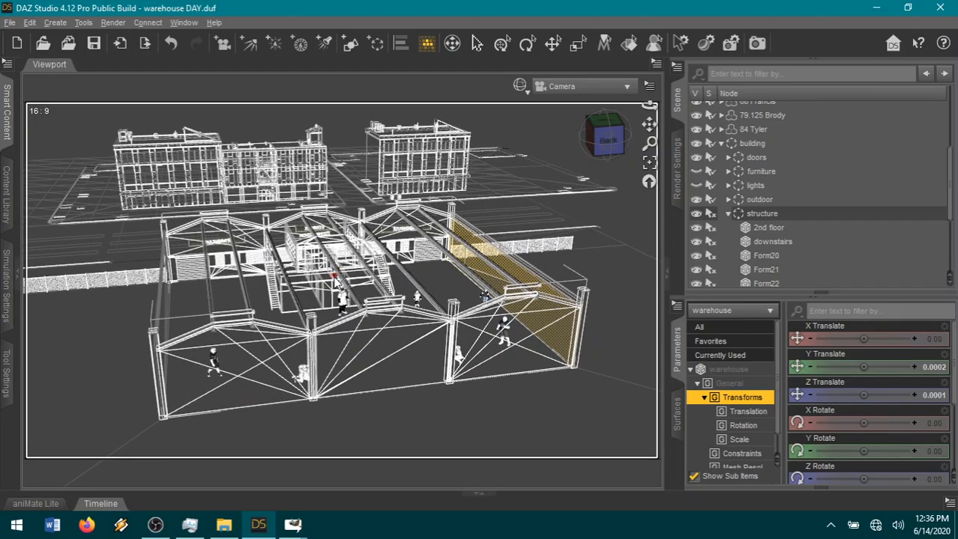
scroll(337, 280, "up", 1)
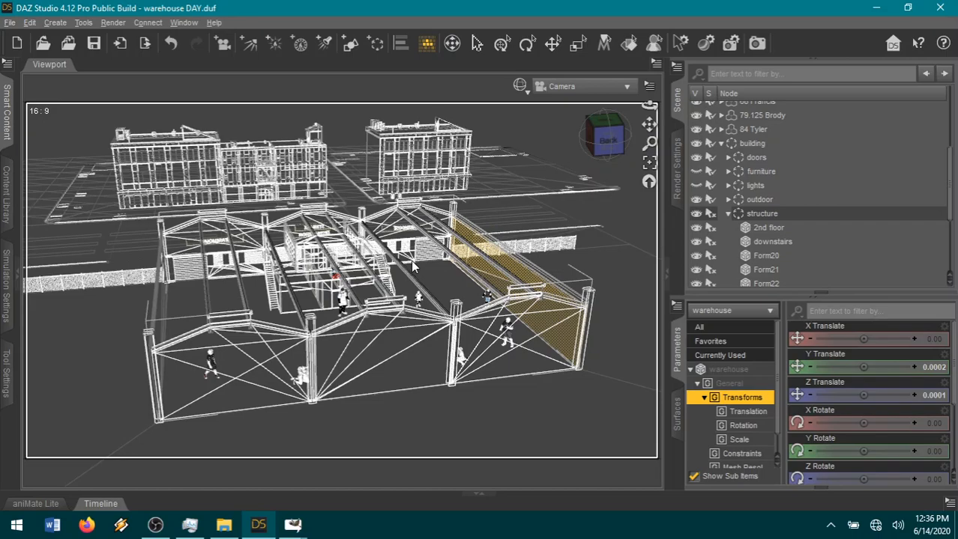
scroll(412, 261, "up", 1)
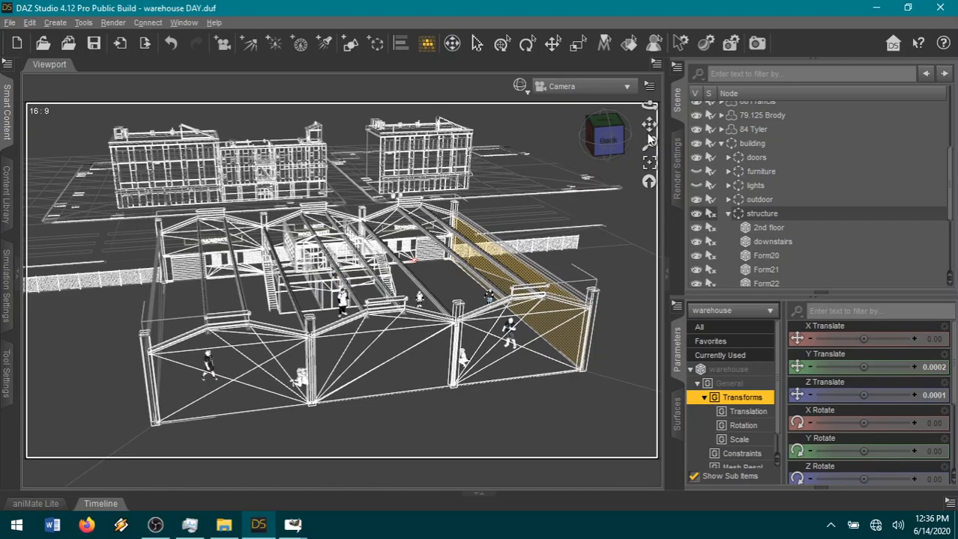
scroll(605, 146, "up", 1)
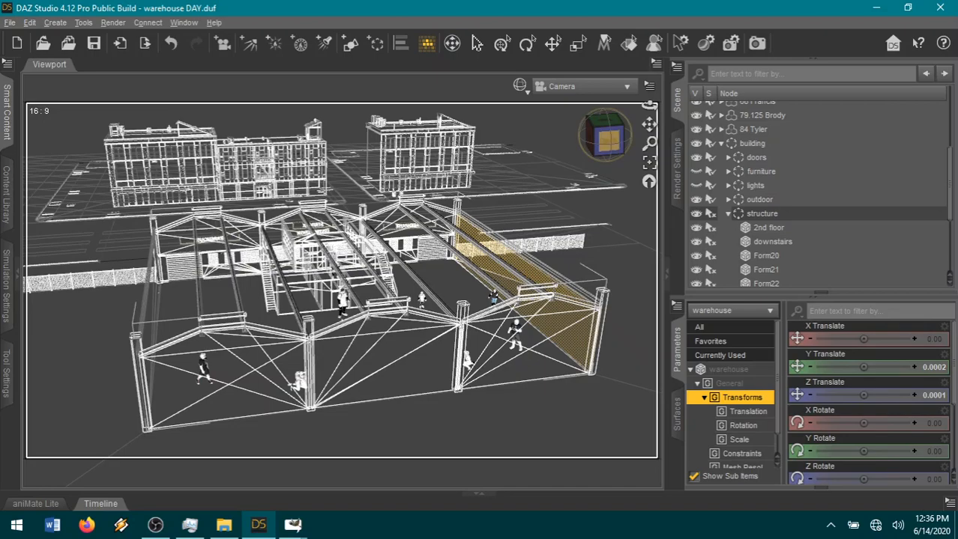
left_click_drag(608, 141, 637, 141)
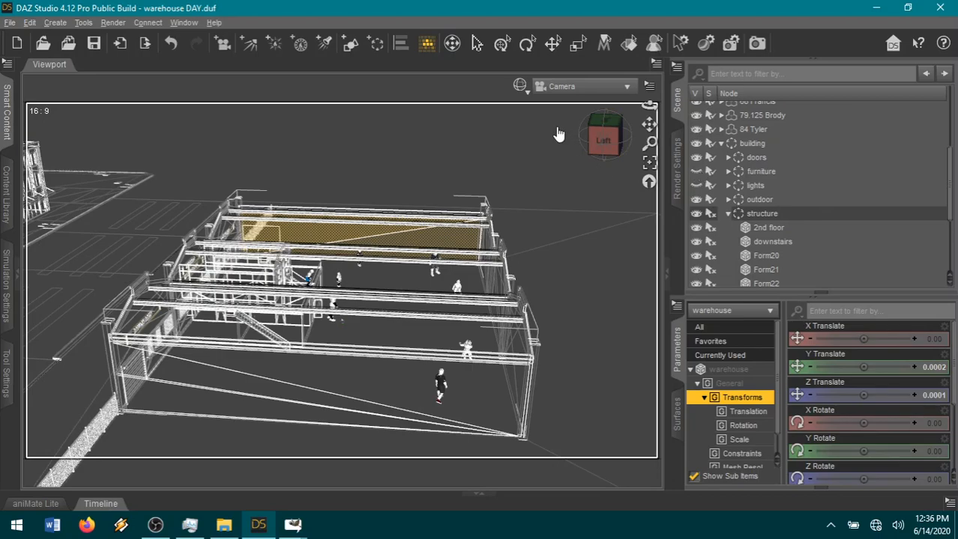
Switch the viewport to Texture Shaded and view the warehouse's brick exterior at an angle from its left side.
left_click(520, 88)
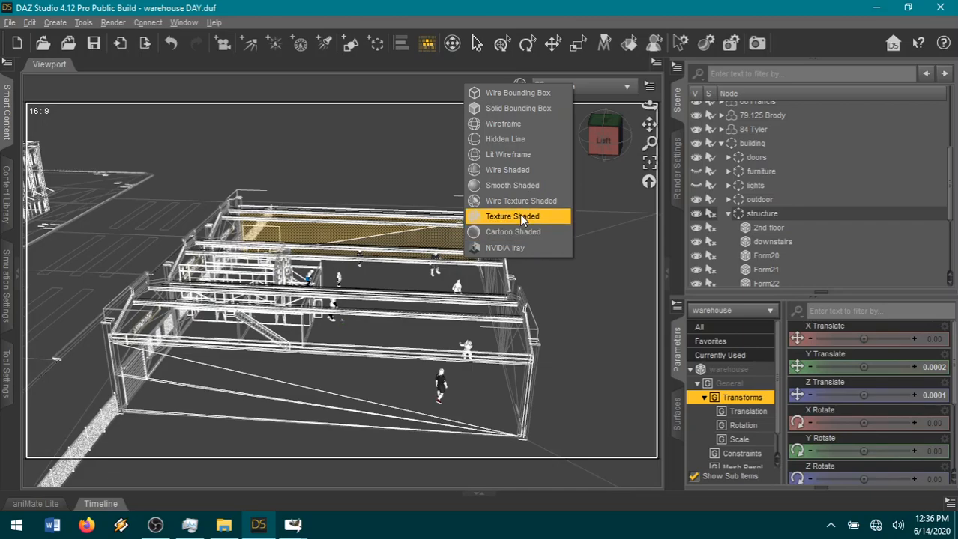
left_click(520, 214)
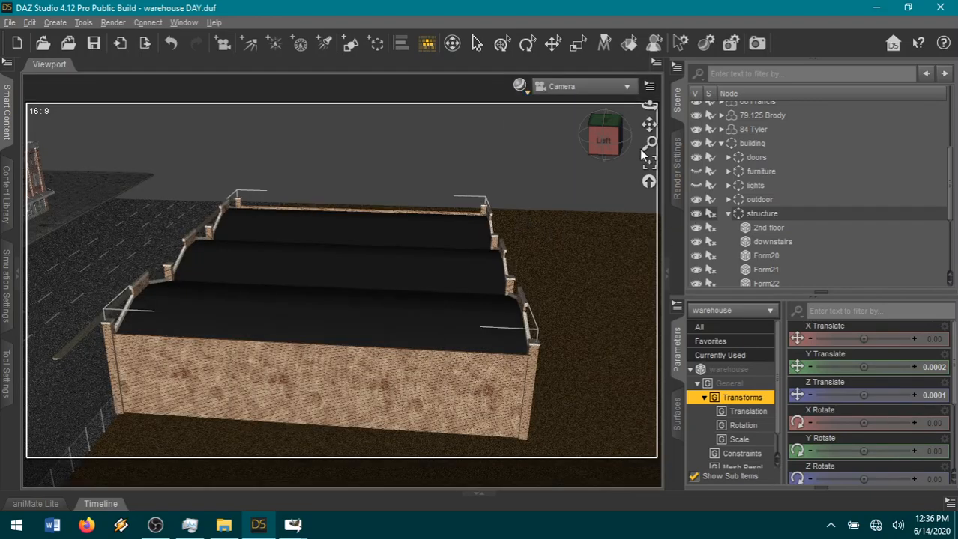
left_click_drag(614, 145, 571, 158)
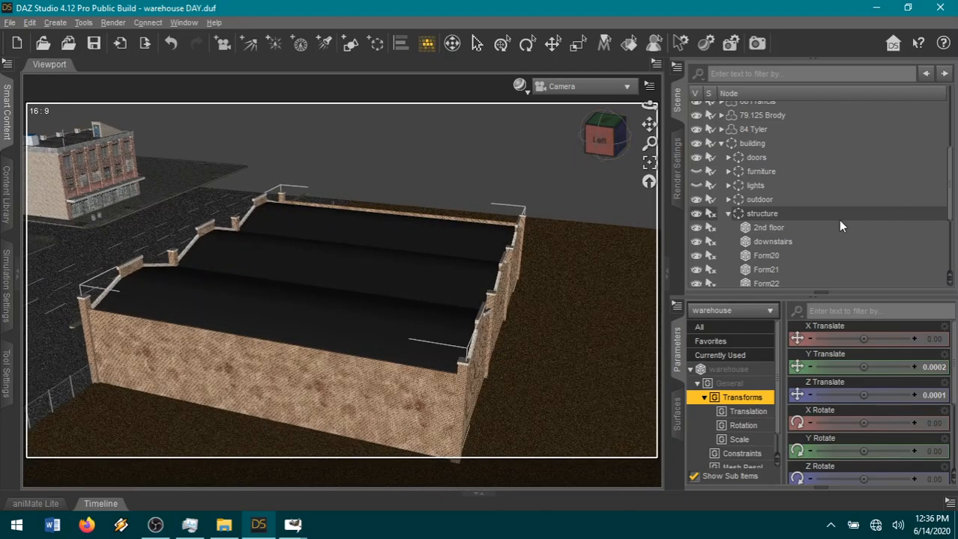
Show the building's furniture group again, and expand the outdoor group to make its SkySphere visible.
left_click(696, 171)
scroll(745, 234, "down", 2)
left_click(726, 173)
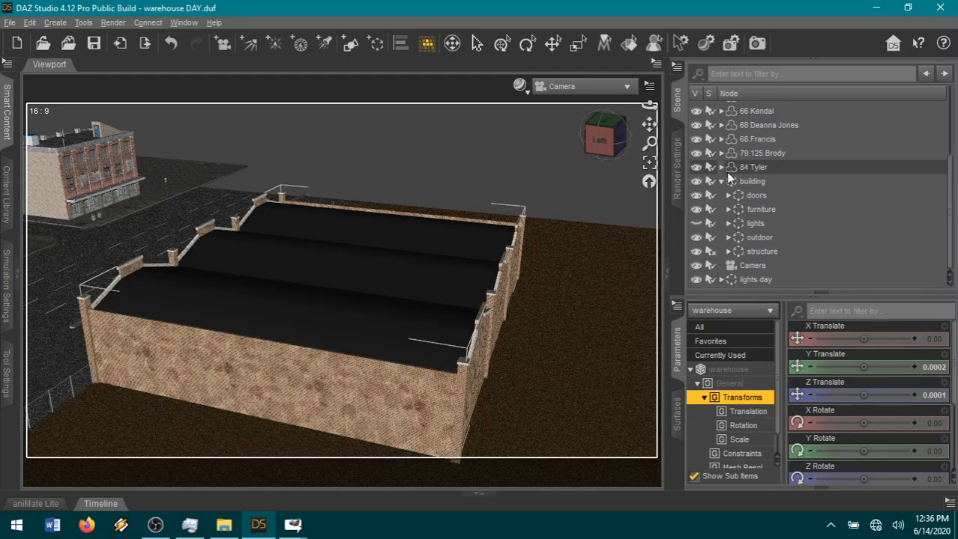
left_click(731, 238)
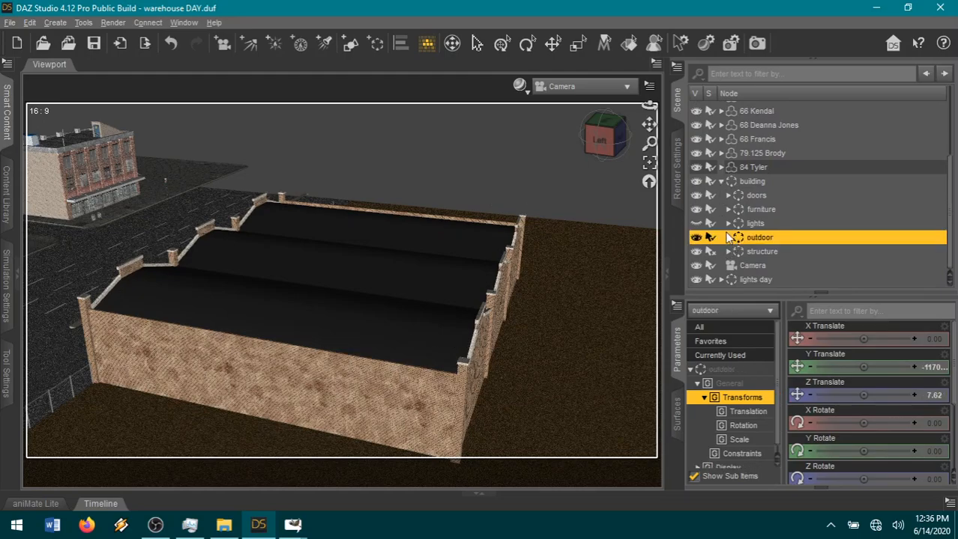
left_click(728, 238)
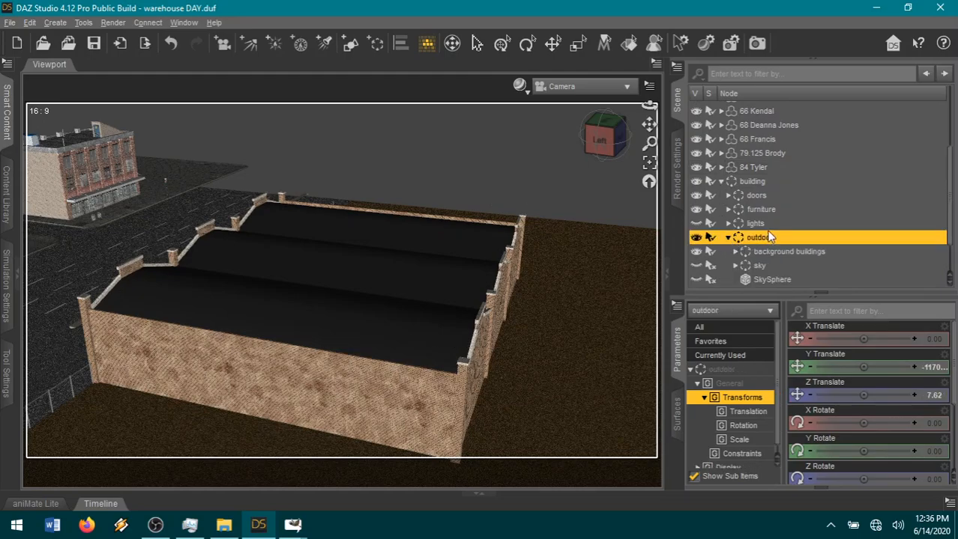
left_click(696, 279)
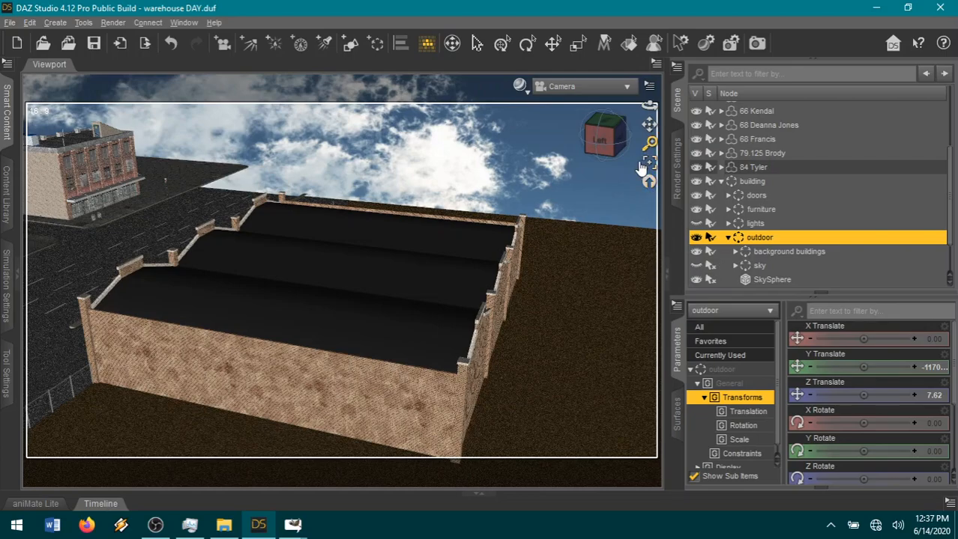
Collapse the building group, then select and frame the 68 Deanna figure and view her from above on her other side.
left_click(722, 181)
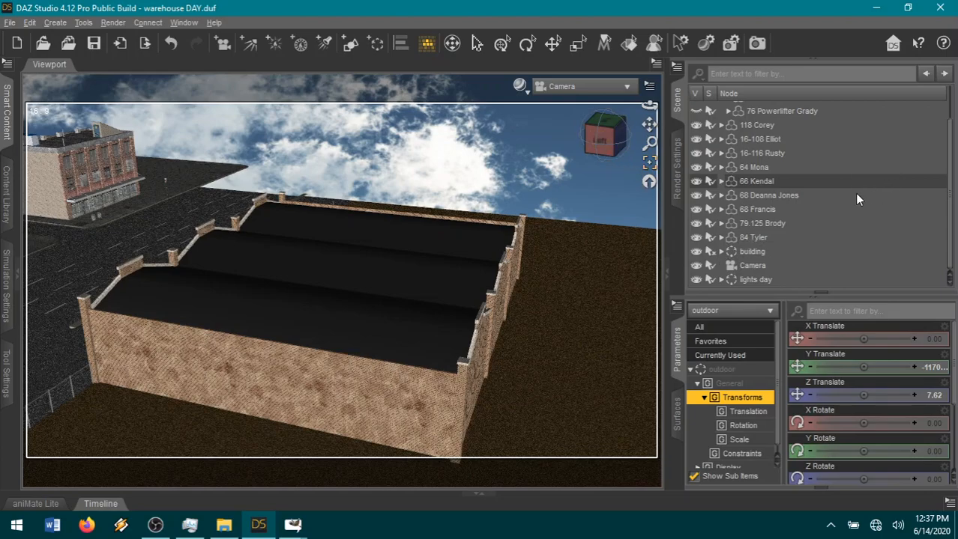
left_click(772, 196)
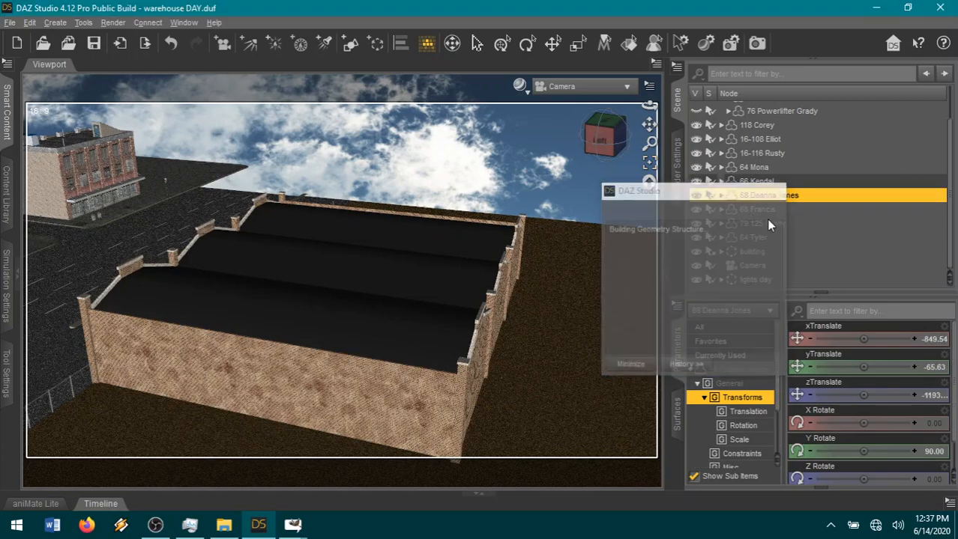
left_click(648, 163)
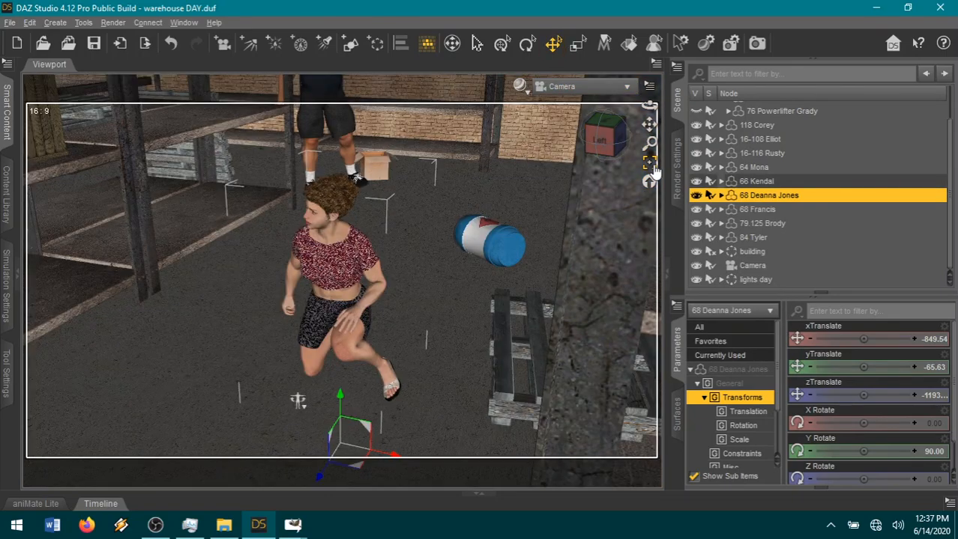
left_click_drag(649, 106, 765, 183)
Unparent the 16-69 Tamera figure from the hidden 00clothes group.
scroll(764, 184, "up", 1)
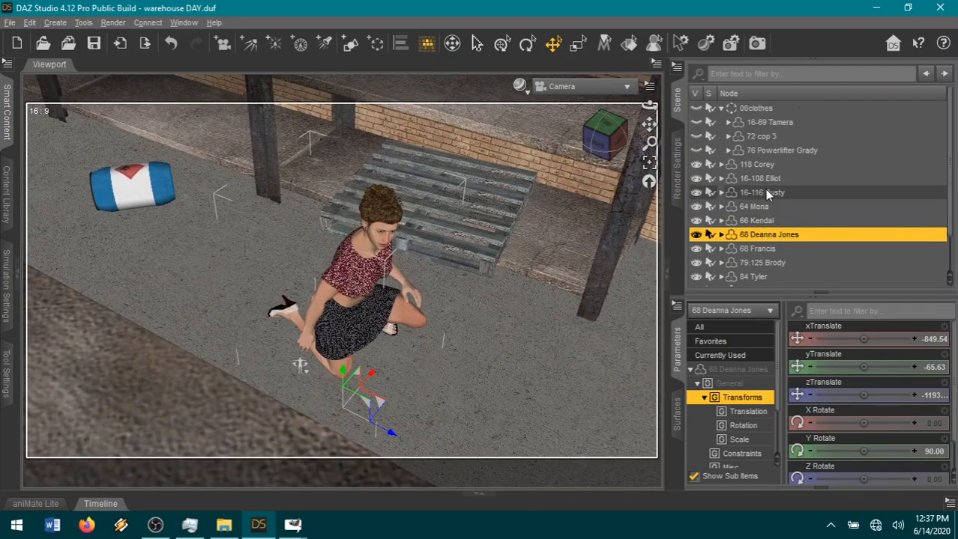
right_click(766, 124)
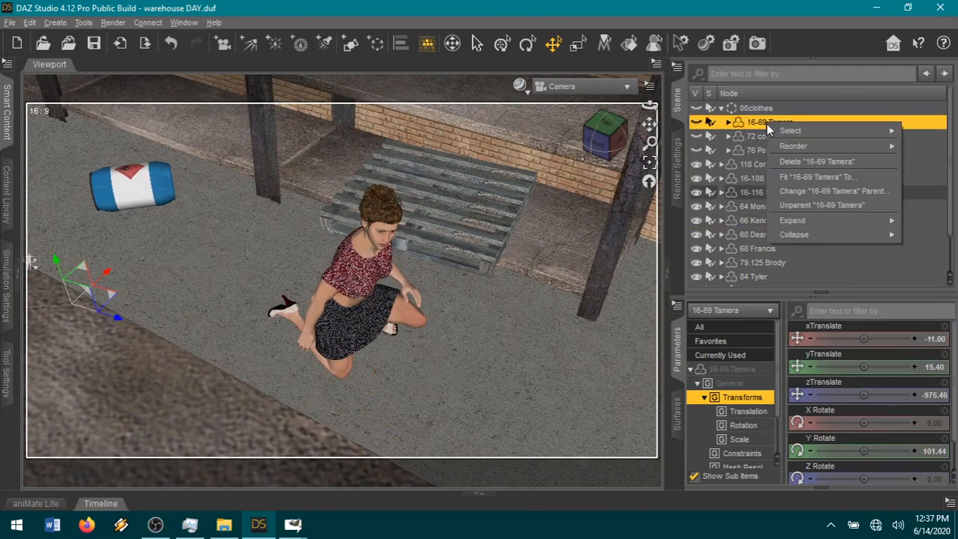
left_click(796, 207)
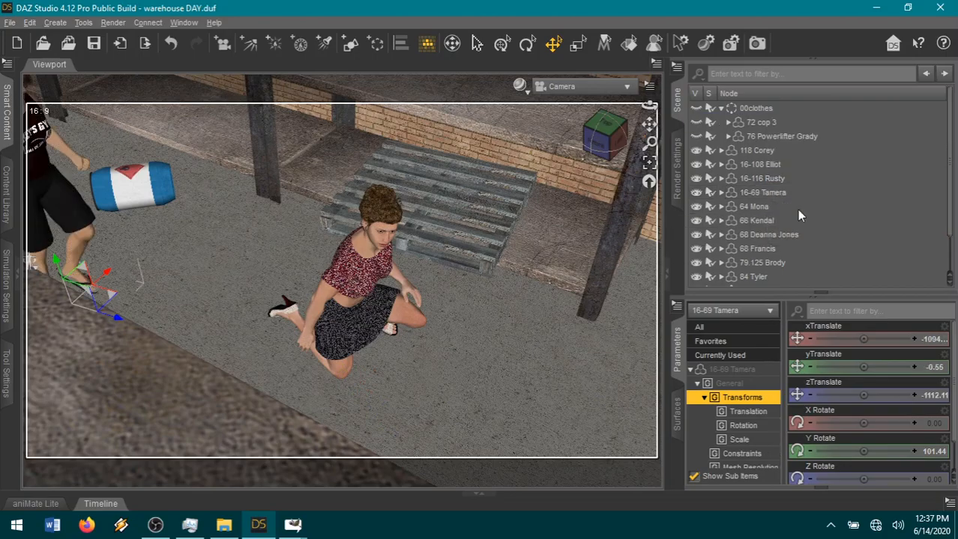
Delete the keys on the 68 Deanna figure's left and right thighs and shins, and drop her to the floor.
left_click_drag(594, 141, 693, 143)
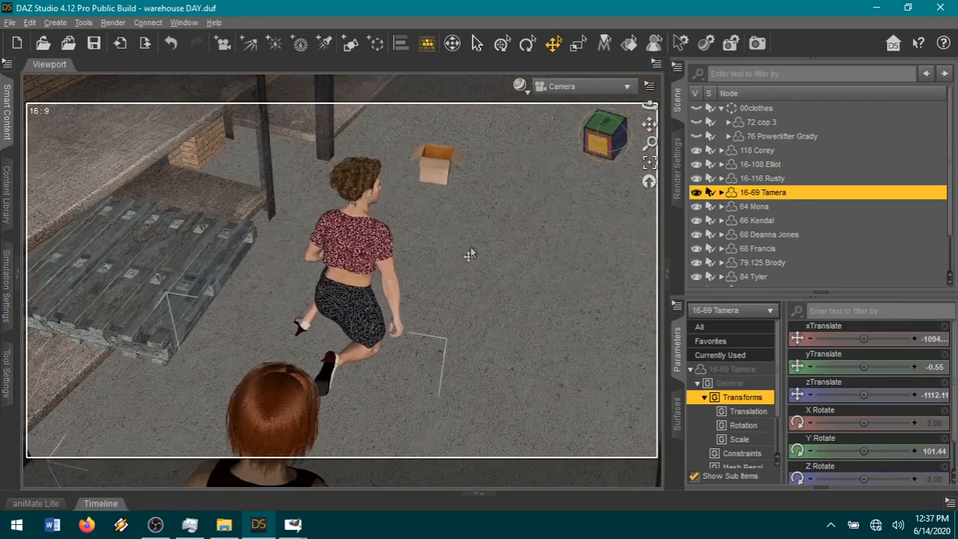
left_click(361, 337)
left_click(361, 337)
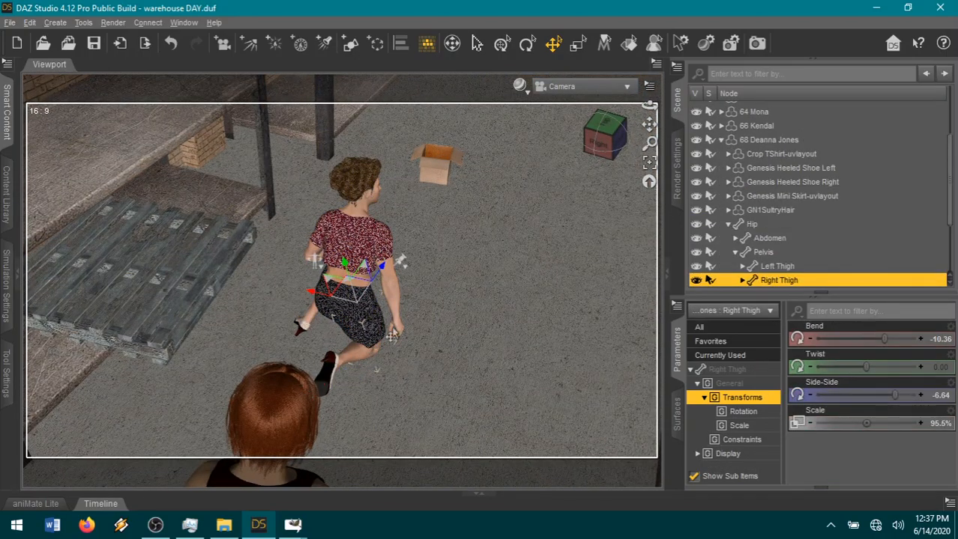
scroll(801, 231, "down", 2)
left_click(743, 206)
left_click(741, 192)
left_click(779, 234, "shift")
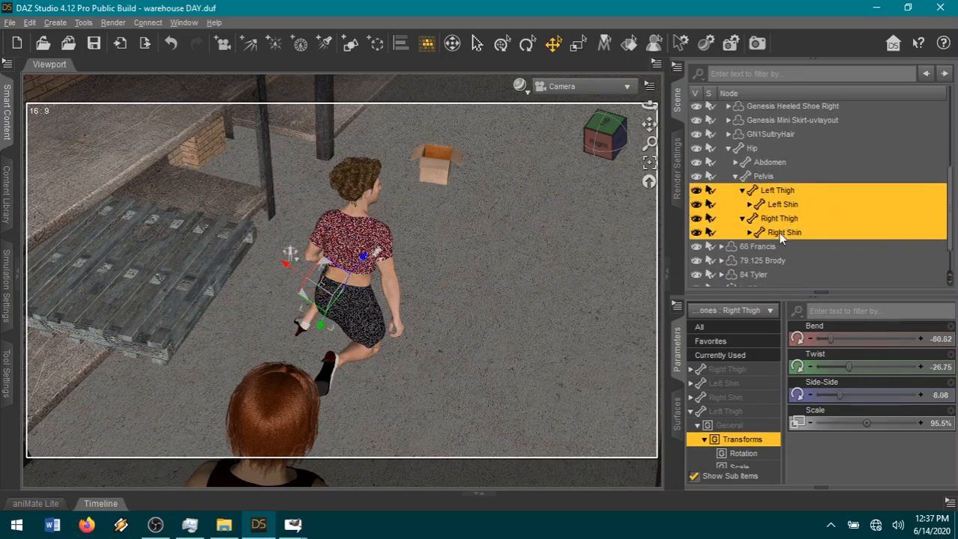
left_click(948, 503)
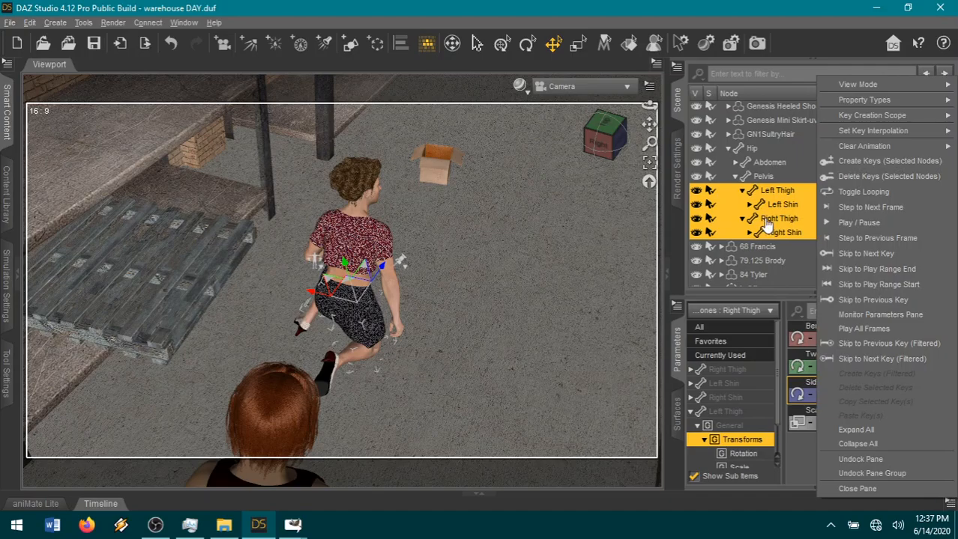
left_click(843, 180)
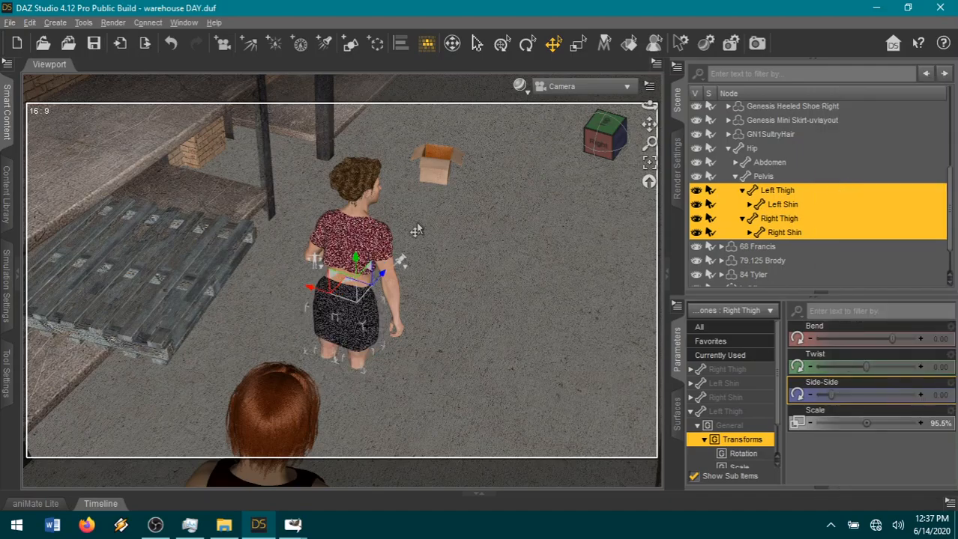
key("ctrl+d")
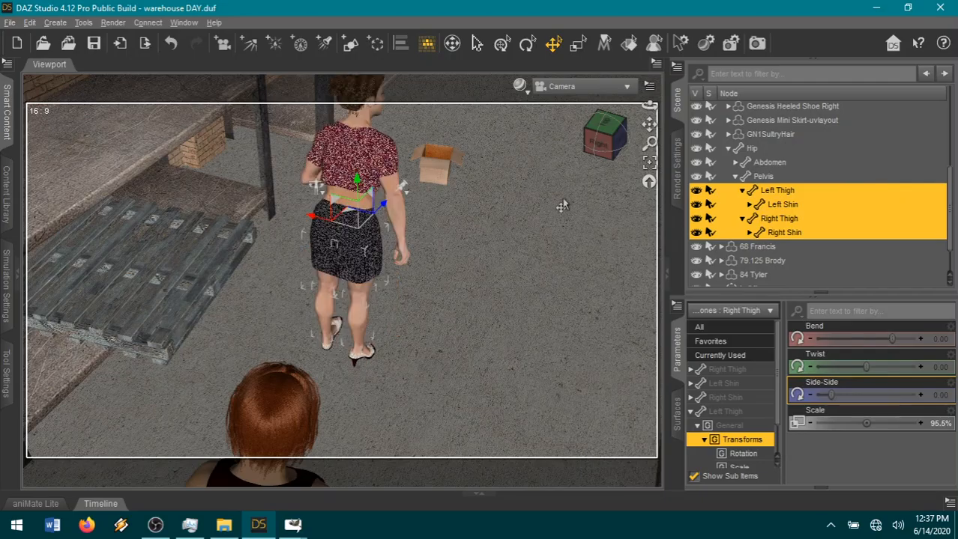
Delete the keys on the 68 Deanna figure's left foot.
left_click_drag(610, 146, 473, 326)
left_click(355, 331)
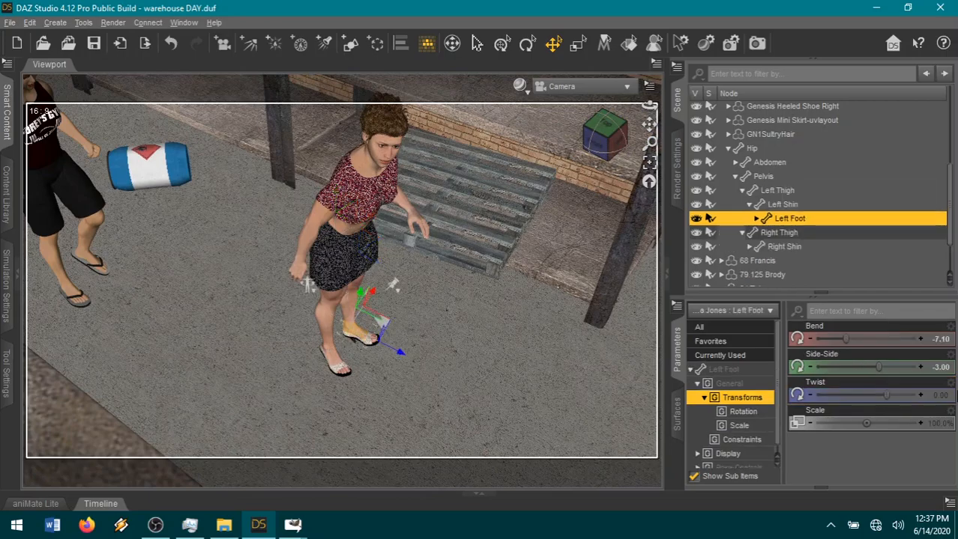
left_click(949, 503)
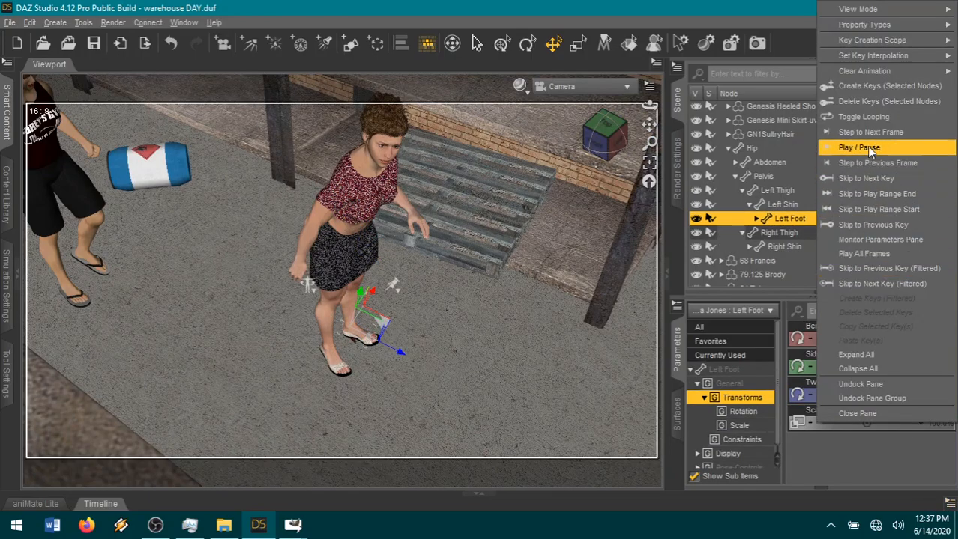
left_click(866, 106)
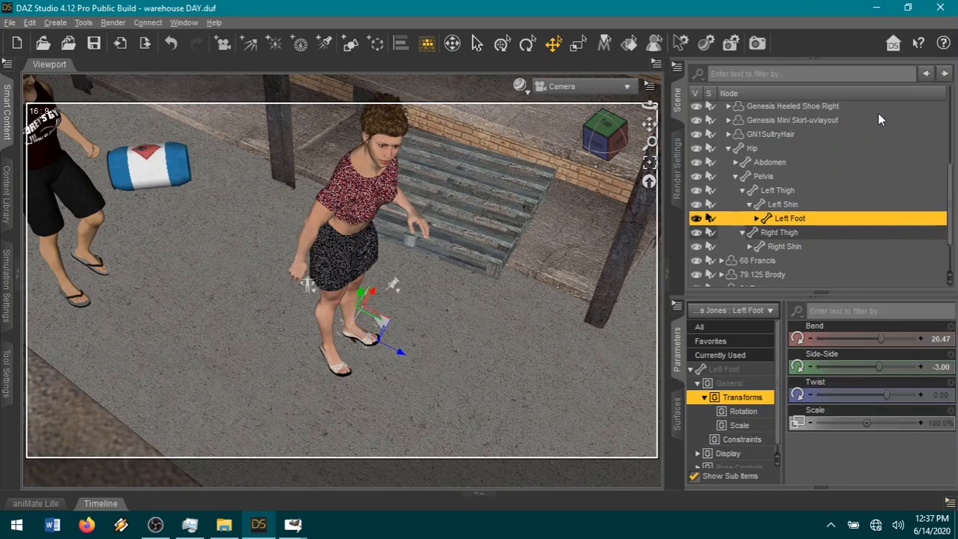
Raise the figure's left leg with its shin Bend at 86.09, and tilt the abdomen to a Side-Side of 9.30.
left_click(339, 236)
left_click_drag(892, 339, 875, 337)
left_click(376, 320)
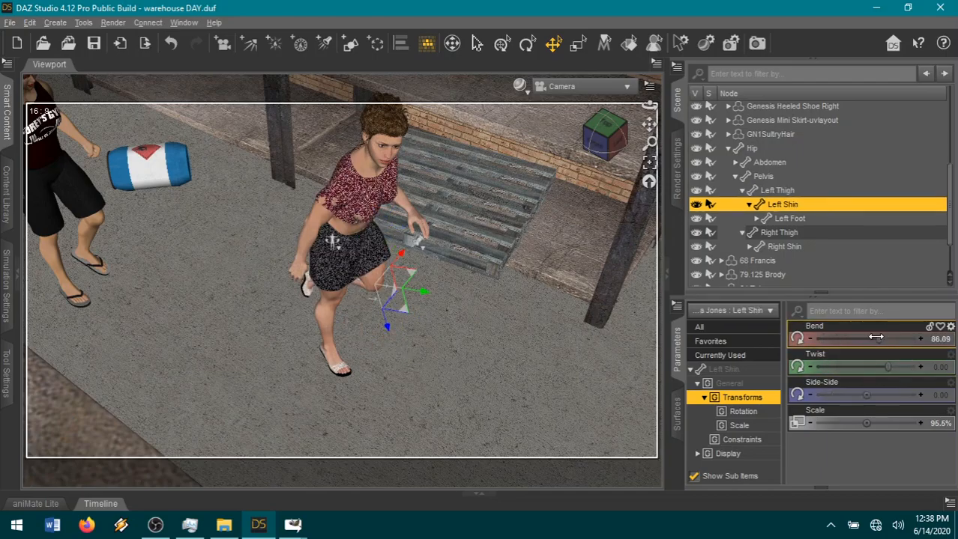
left_click(346, 220)
left_click_drag(866, 395, 911, 395)
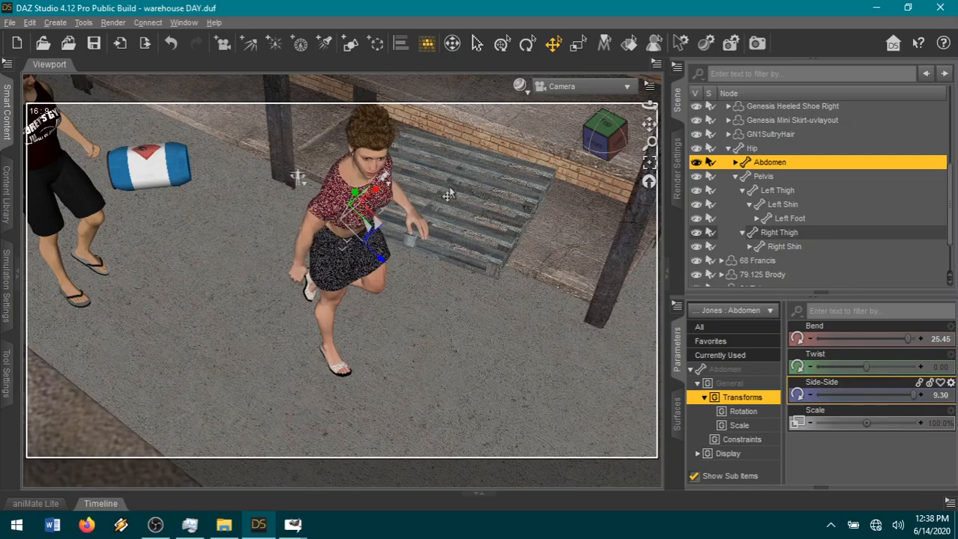
Straighten the figure's left forearm by adjusting its bend.
left_click_drag(592, 144, 598, 150)
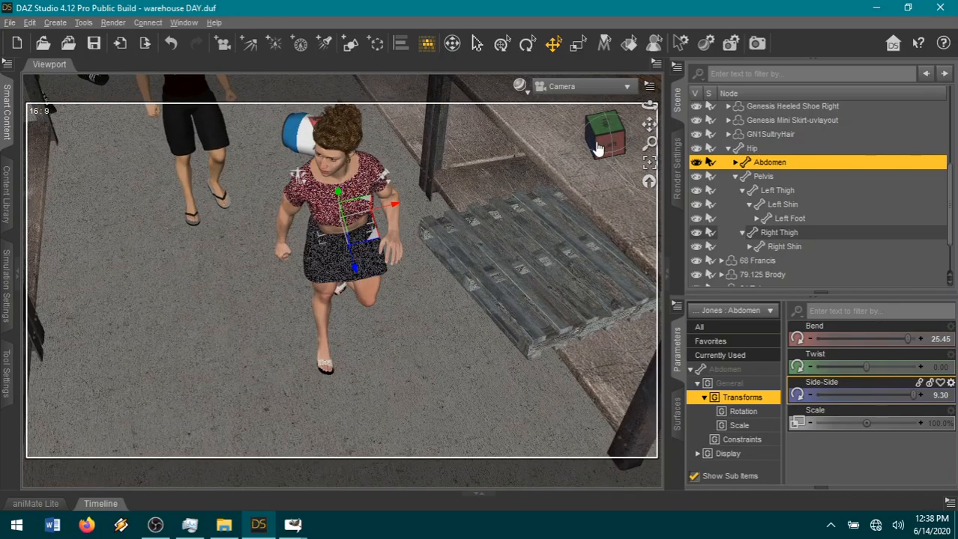
left_click(390, 224)
left_click_drag(856, 362, 879, 373)
Turn the figure's head forward by setting its Neck-Head Twist to -0.015.
left_click(329, 158)
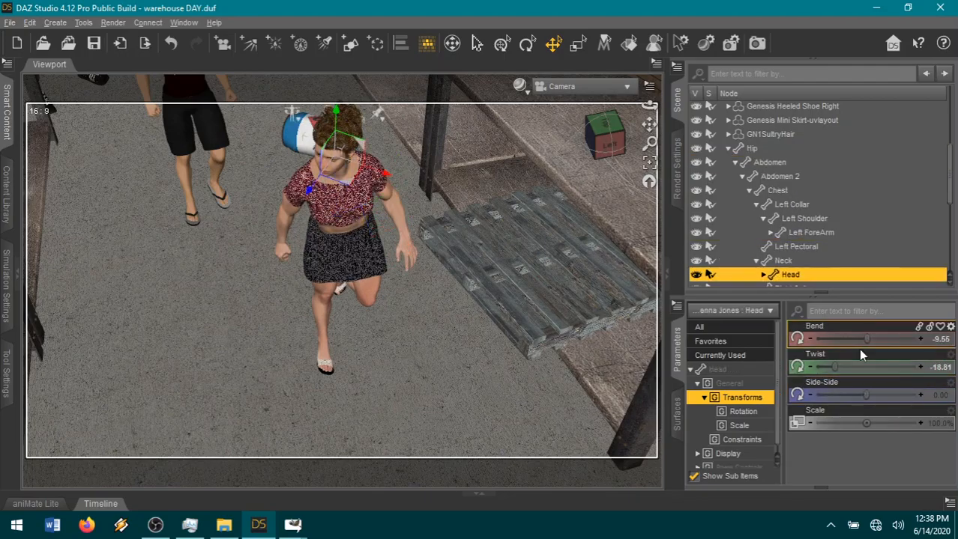
left_click(723, 343)
scroll(898, 420, "down", 10)
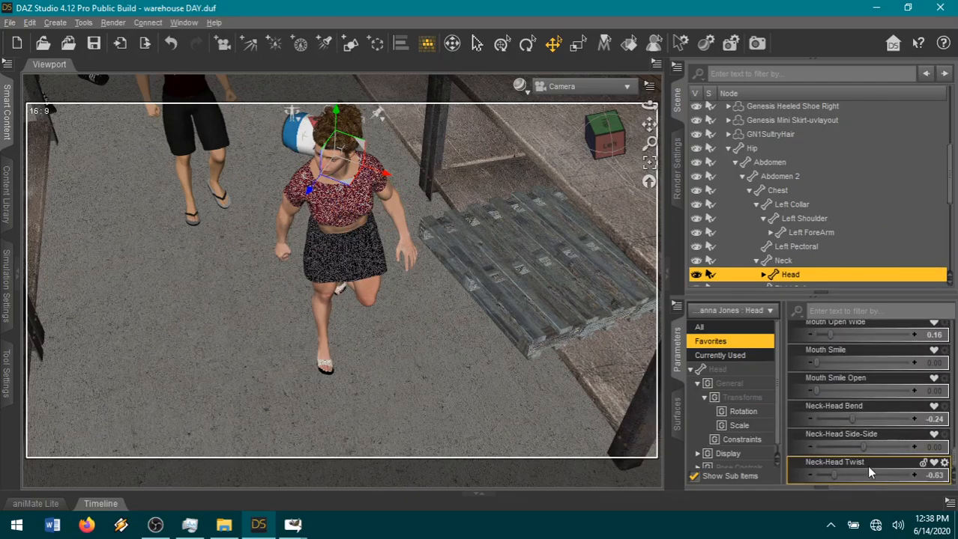
left_click_drag(860, 485, 867, 480)
left_click_drag(605, 136, 600, 112)
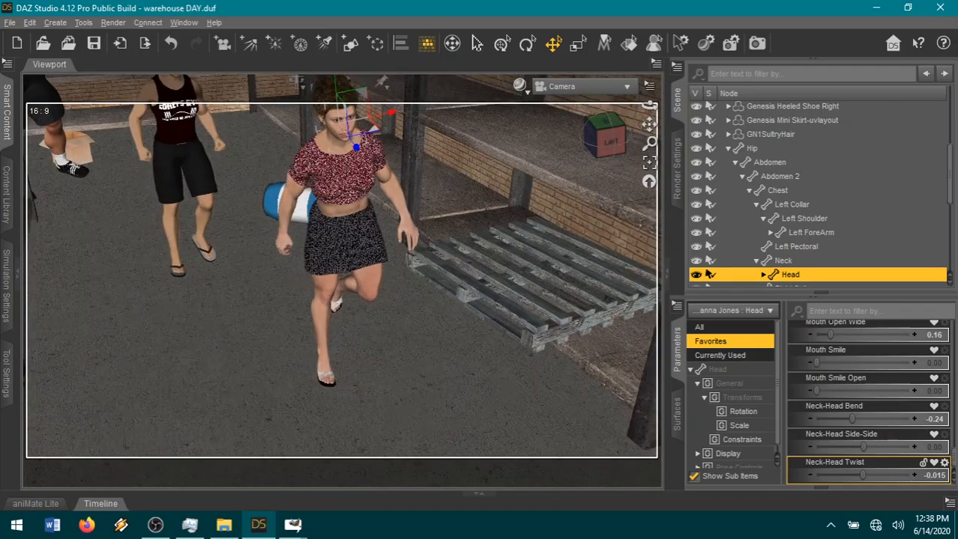
left_click(321, 276)
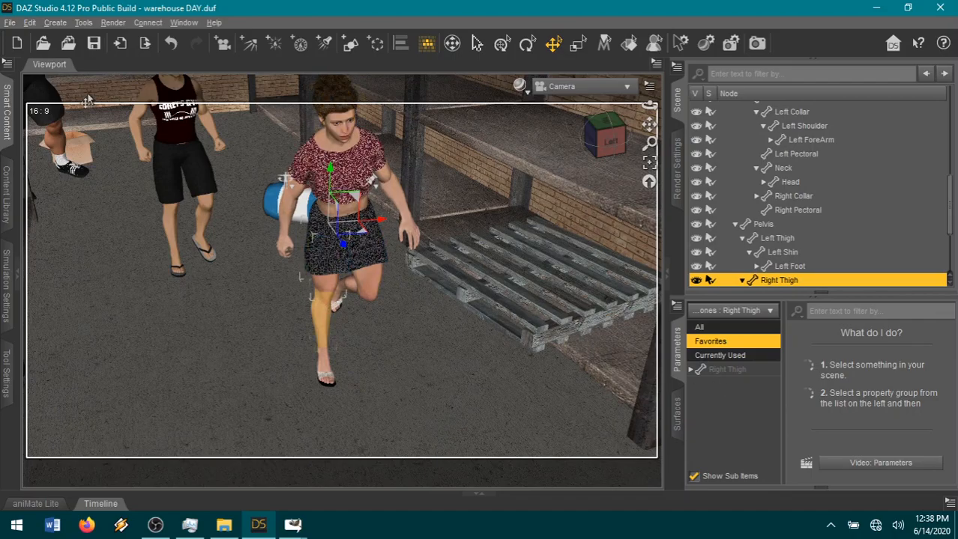
left_click(173, 50)
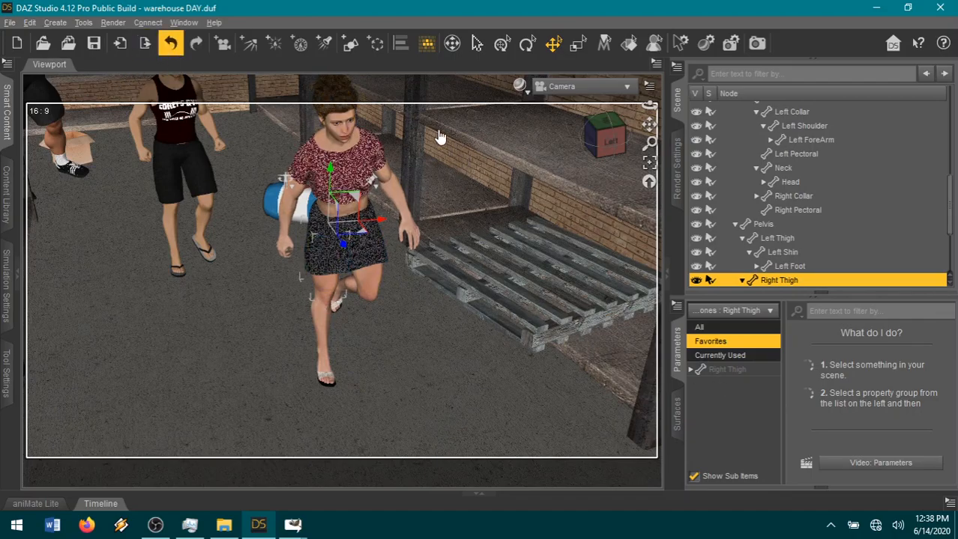
left_click(335, 124)
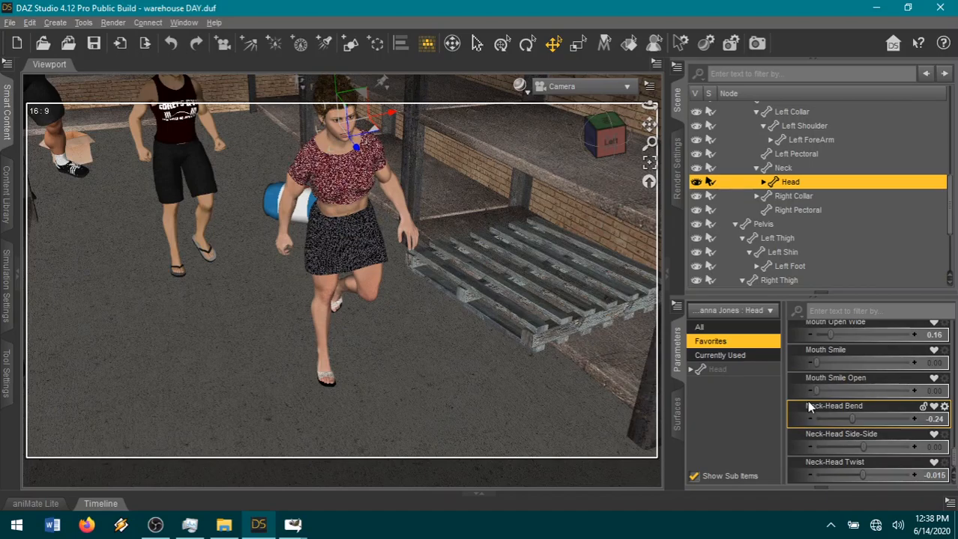
Try to pull the figure's right forearm backward directly in the scene, and undo the move.
left_click_drag(648, 125, 605, 173)
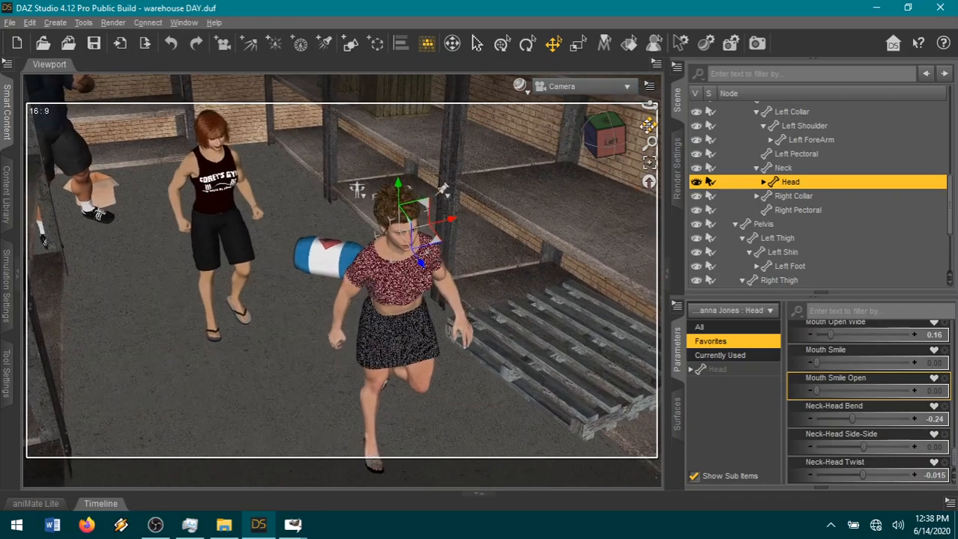
scroll(582, 186, "up", 3)
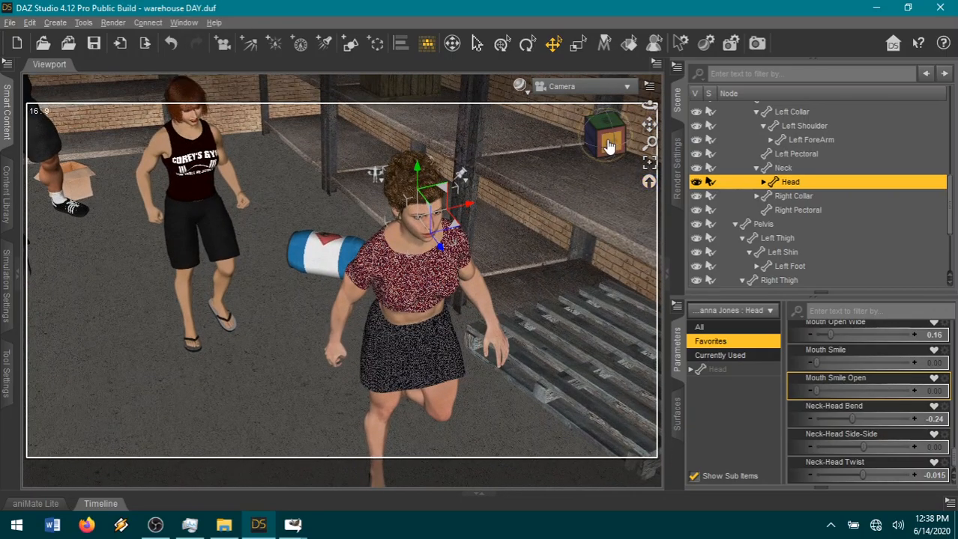
left_click_drag(610, 142, 593, 129)
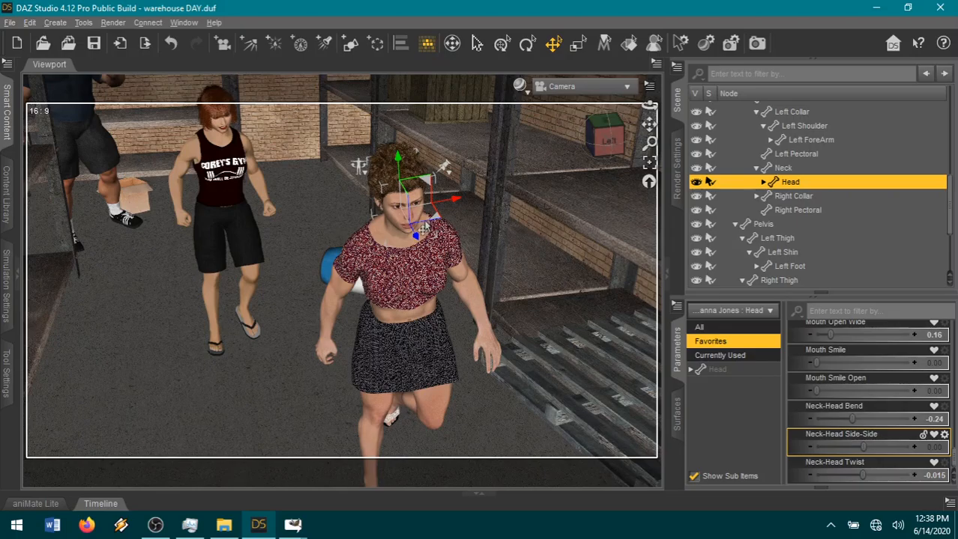
left_click_drag(614, 144, 633, 145)
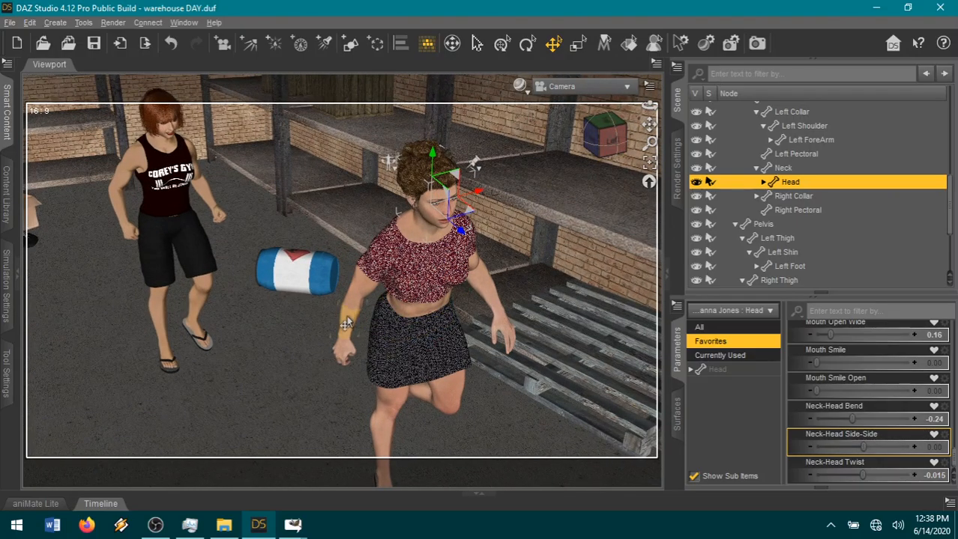
left_click_drag(362, 324, 308, 295)
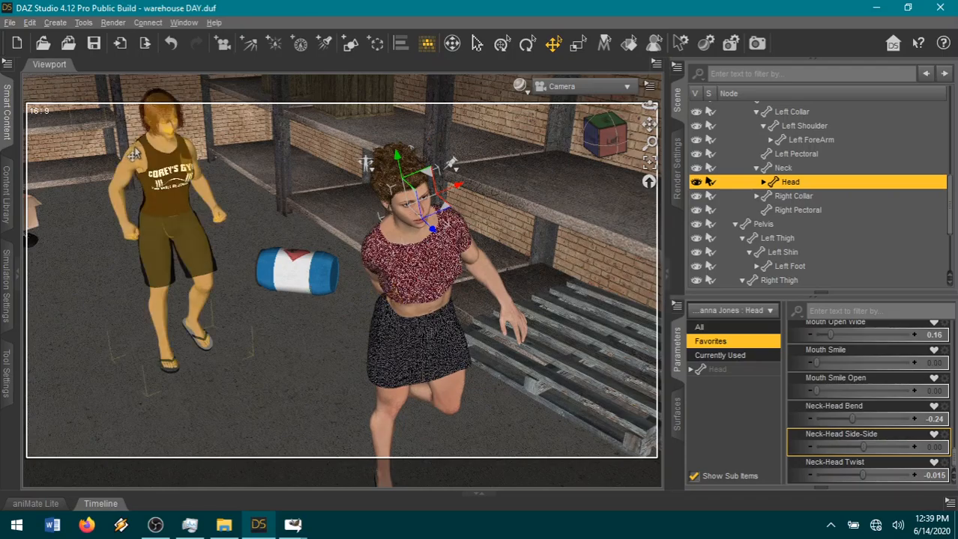
left_click(170, 42)
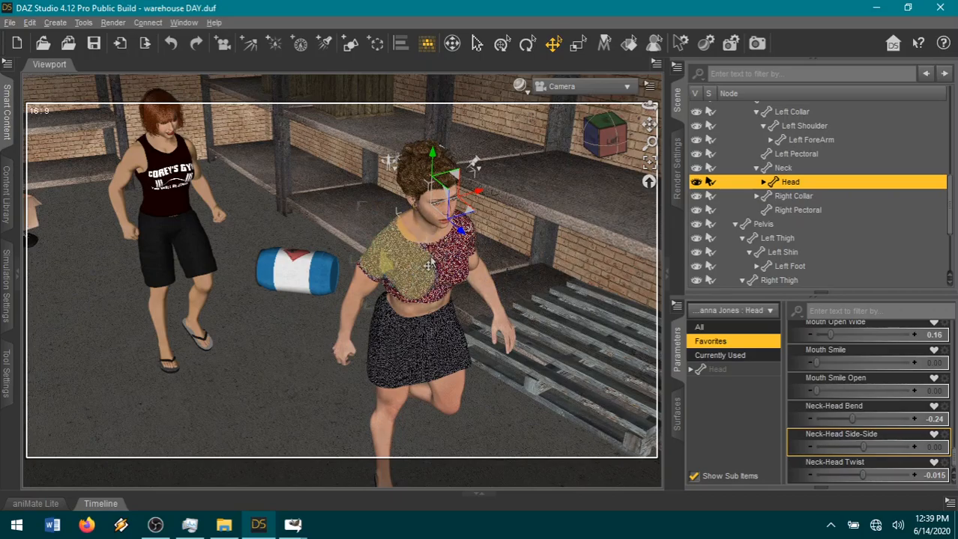
Select the figure's right thigh for posing.
left_click(432, 258)
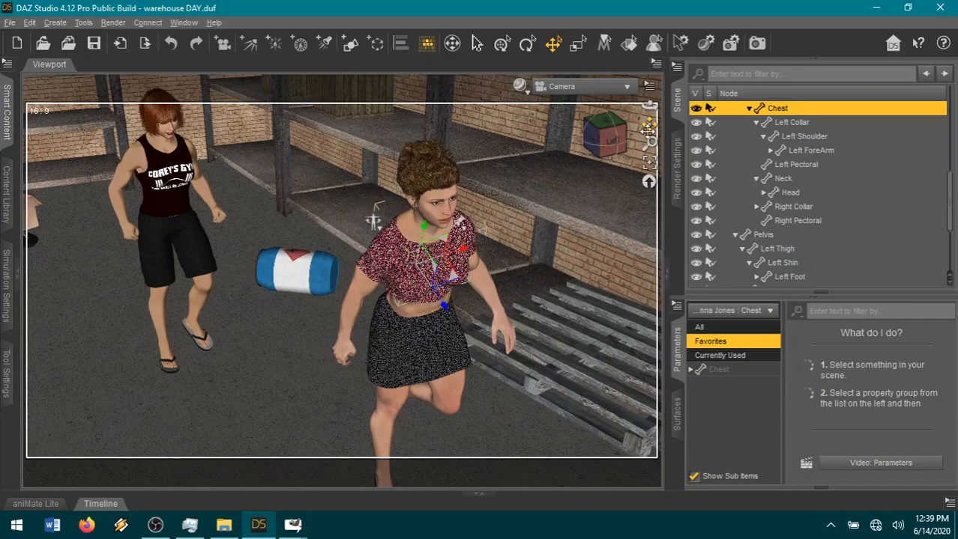
left_click_drag(649, 124, 604, 127)
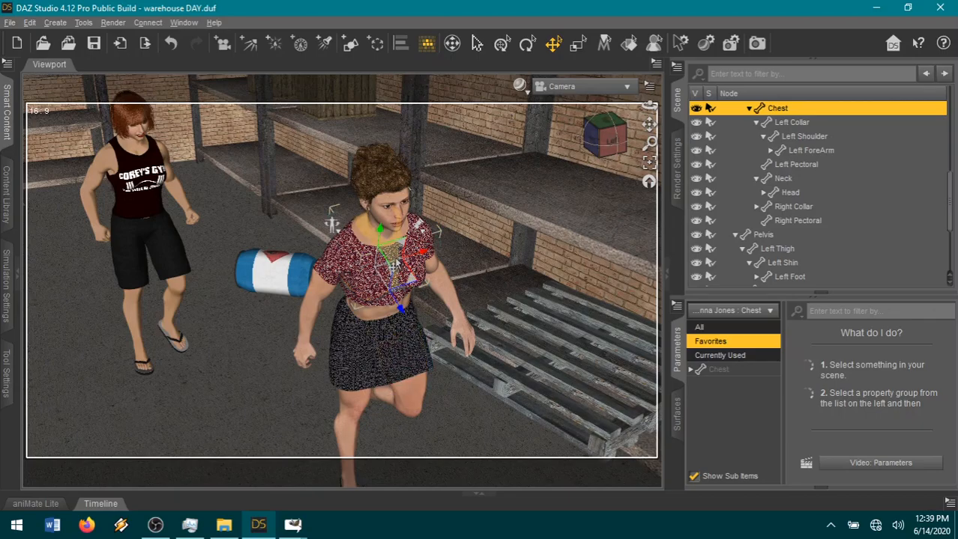
left_click(353, 375)
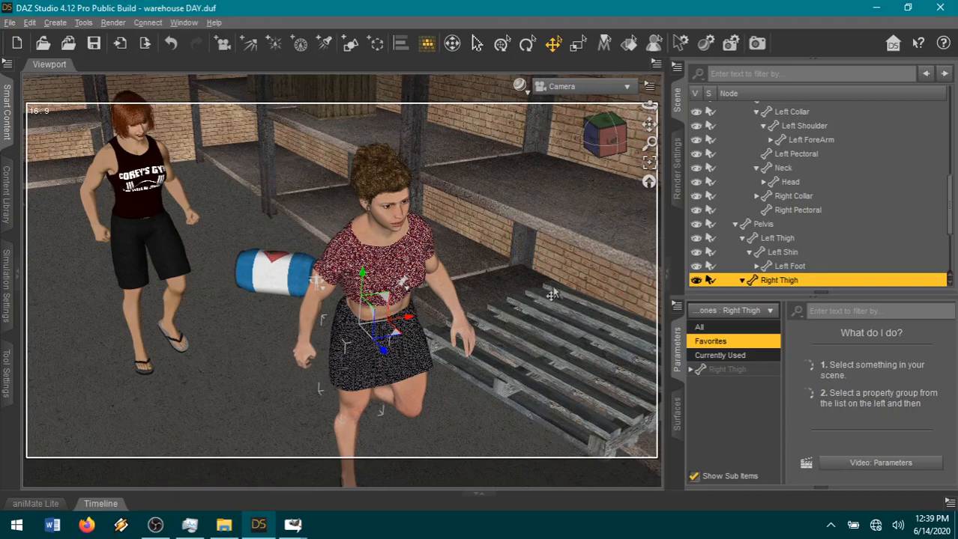
Select the whole running woman and move her along the aisle floor, past the open cardboard box.
mouse_move(594, 147)
left_mouse_down()
mouse_move(608, 132)
mouse_move(602, 140)
left_mouse_up()
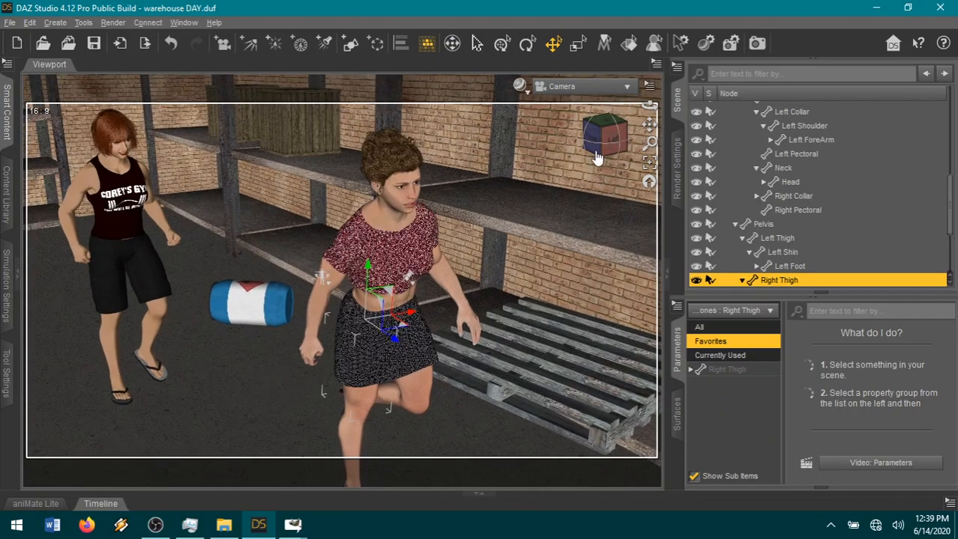
scroll(528, 255, "down", 1)
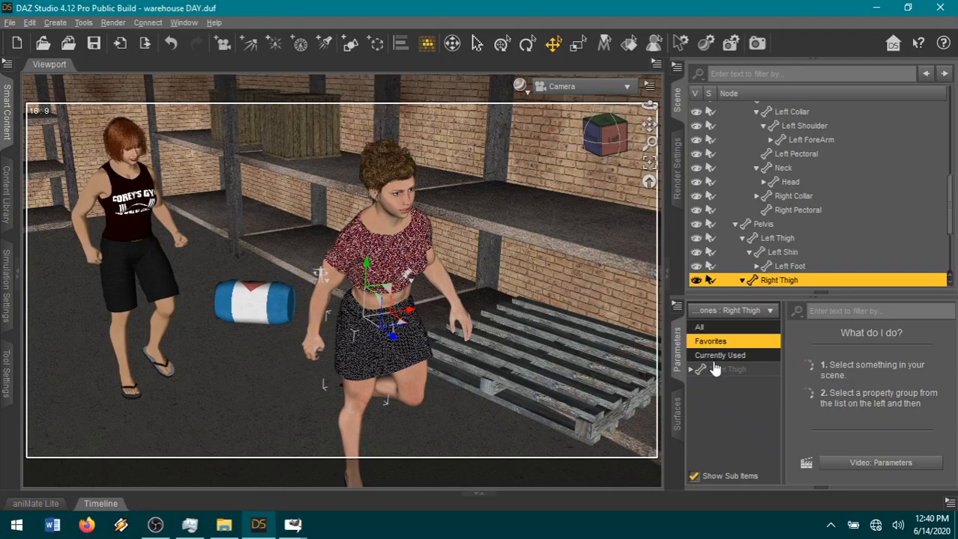
left_click_drag(609, 151, 633, 142)
left_click(432, 399)
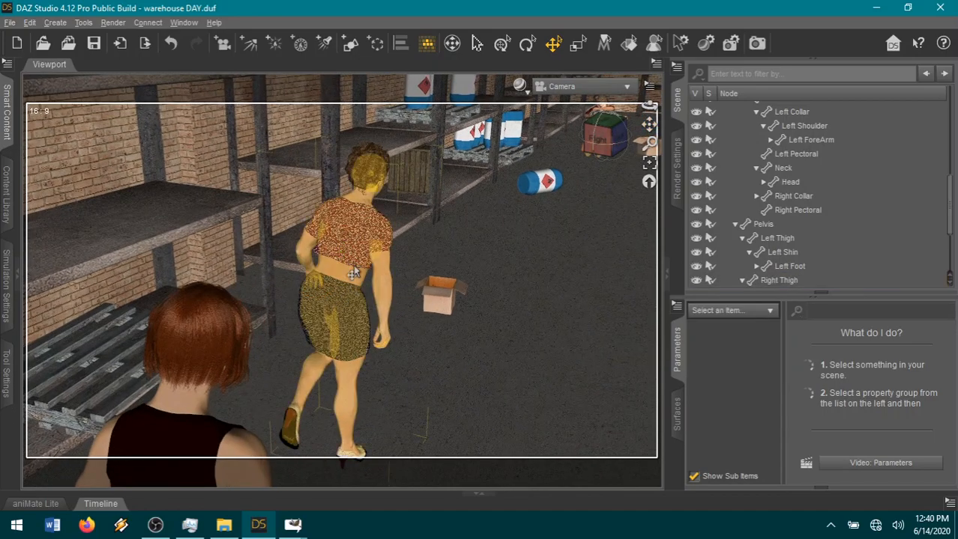
left_click(353, 274)
left_click_drag(320, 438, 469, 352)
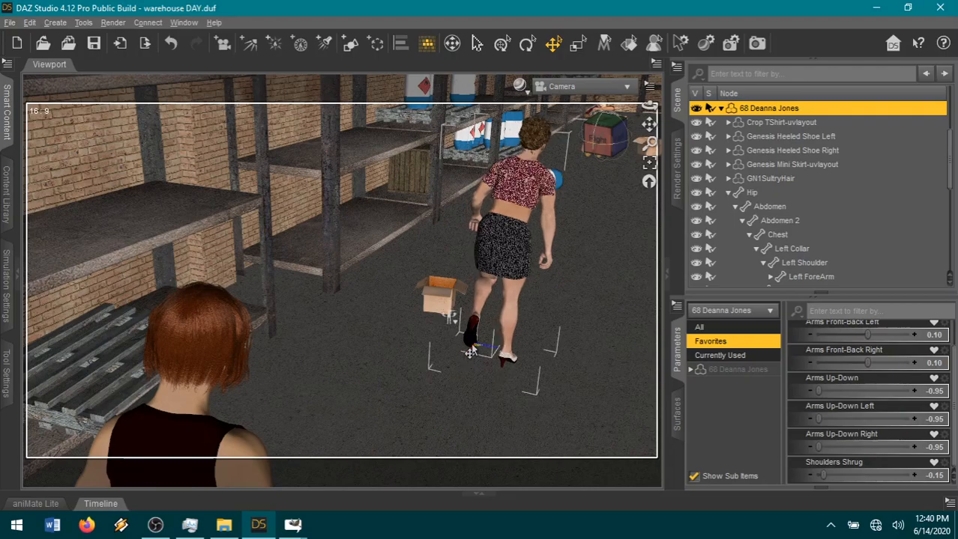
Move the red-haired woman in the black tank top across the floor to just behind the running woman.
left_click_drag(647, 128, 525, 234)
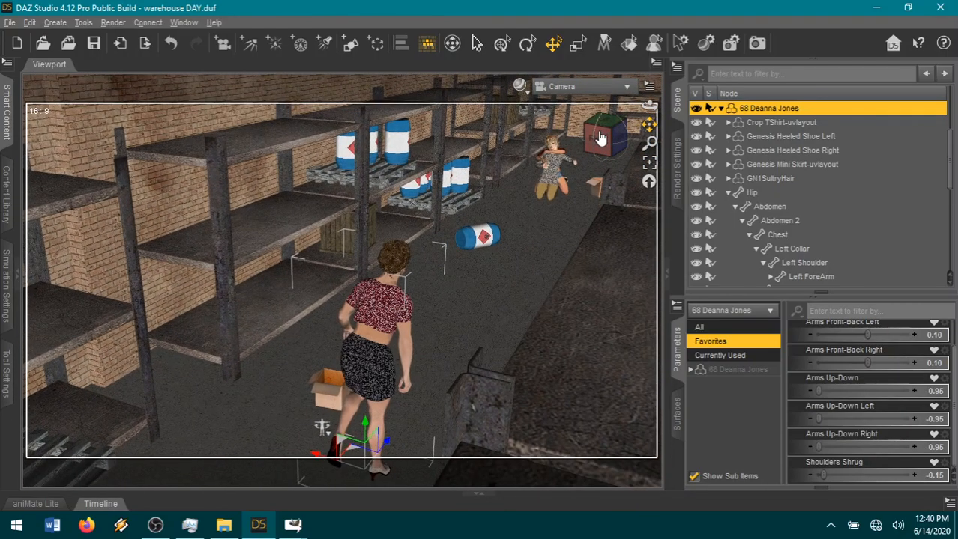
left_click_drag(618, 144, 424, 153)
scroll(529, 233, "down", 4)
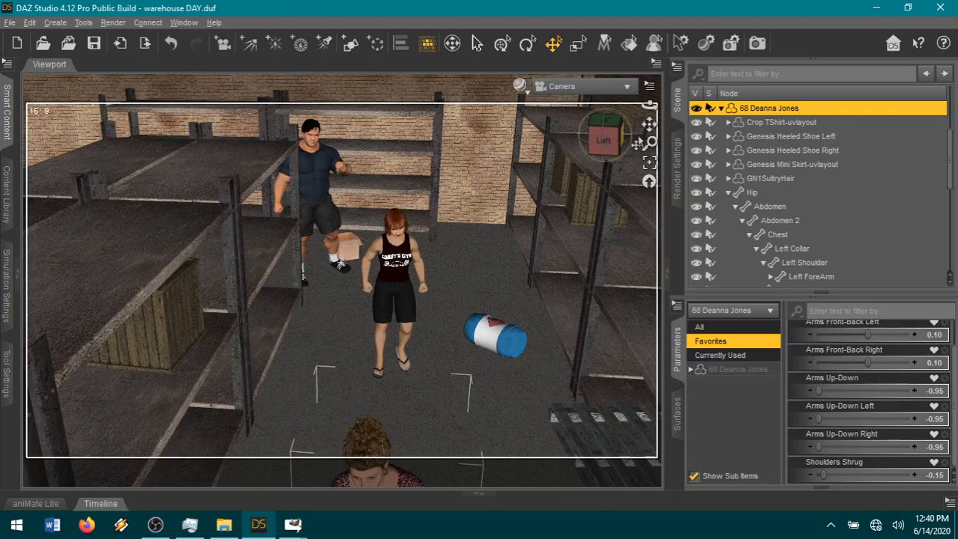
left_click_drag(649, 123, 641, 58)
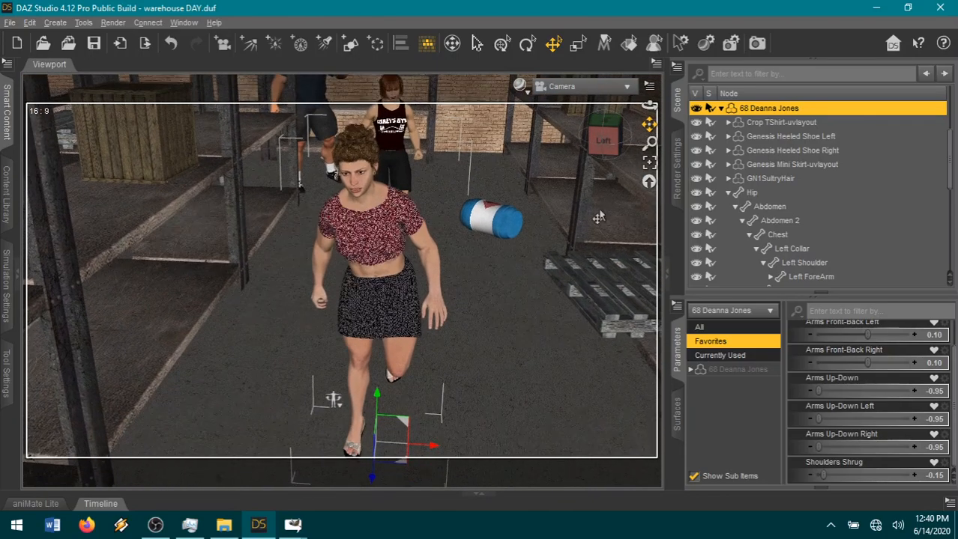
left_click(394, 164)
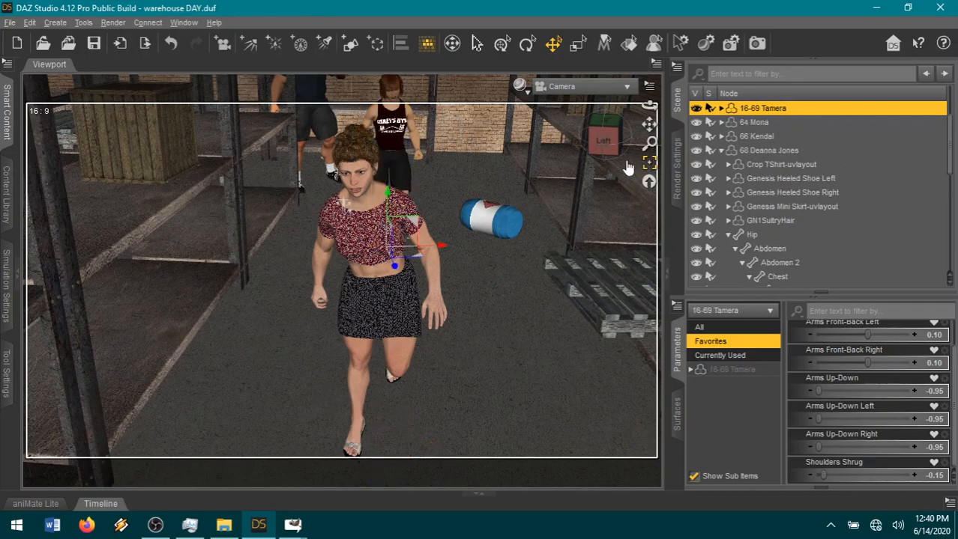
left_click_drag(616, 141, 604, 171)
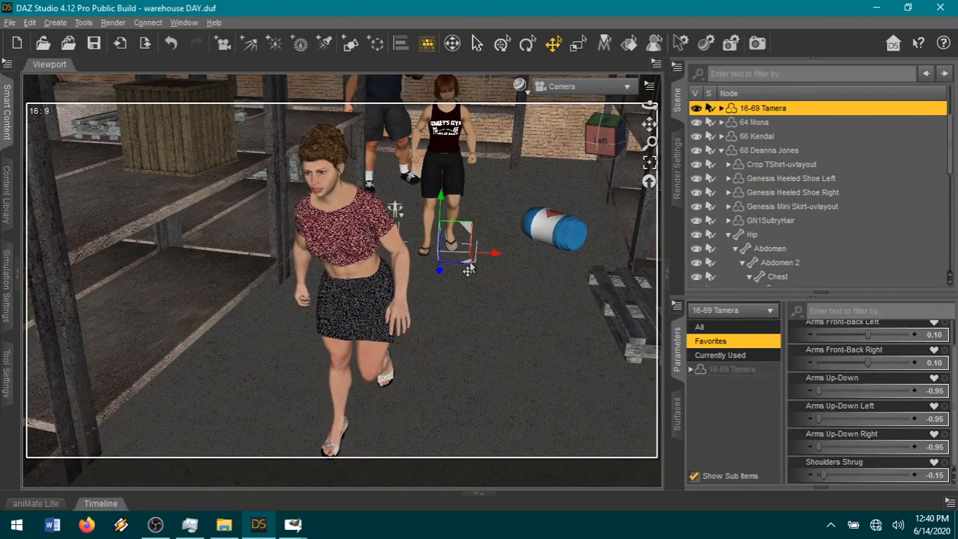
left_click_drag(465, 284, 447, 326)
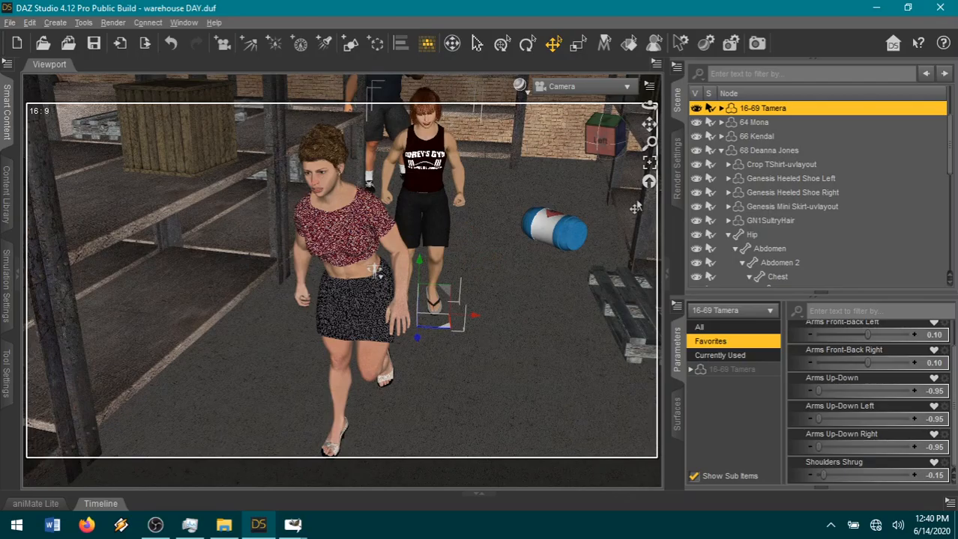
Frame the camera on the running woman from the front, with the red-haired woman and dark-haired man behind her.
left_click_drag(648, 106, 772, 106)
left_click_drag(611, 139, 670, 301)
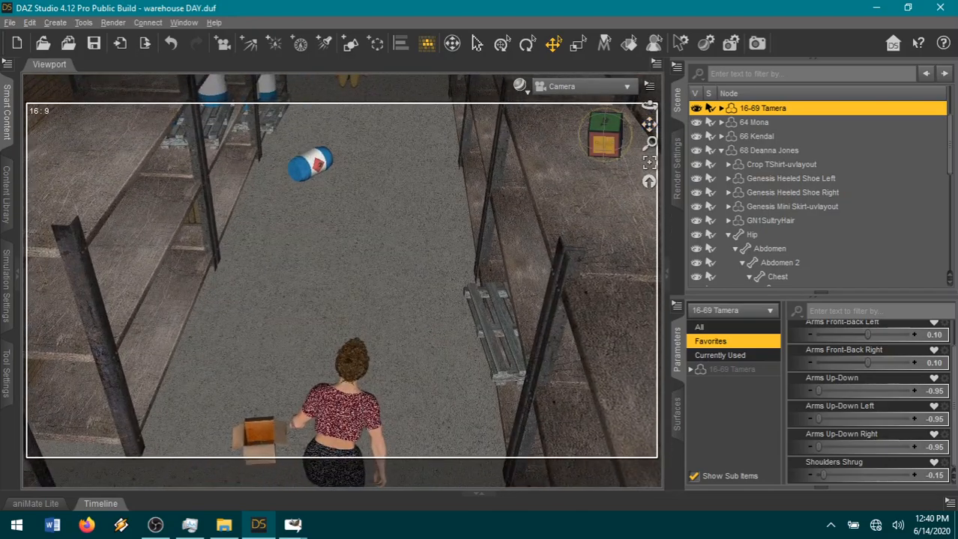
left_click_drag(604, 143, 588, 123)
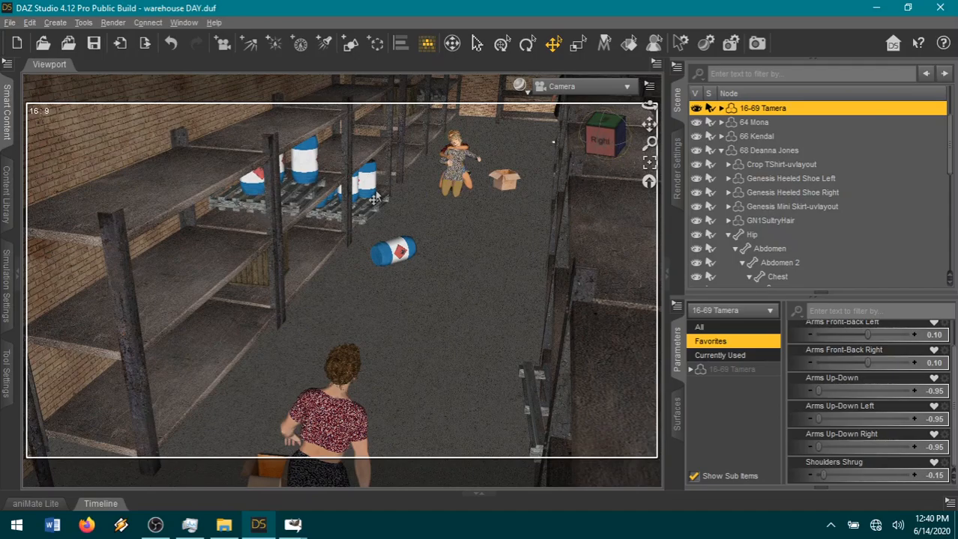
left_click_drag(604, 141, 570, 145)
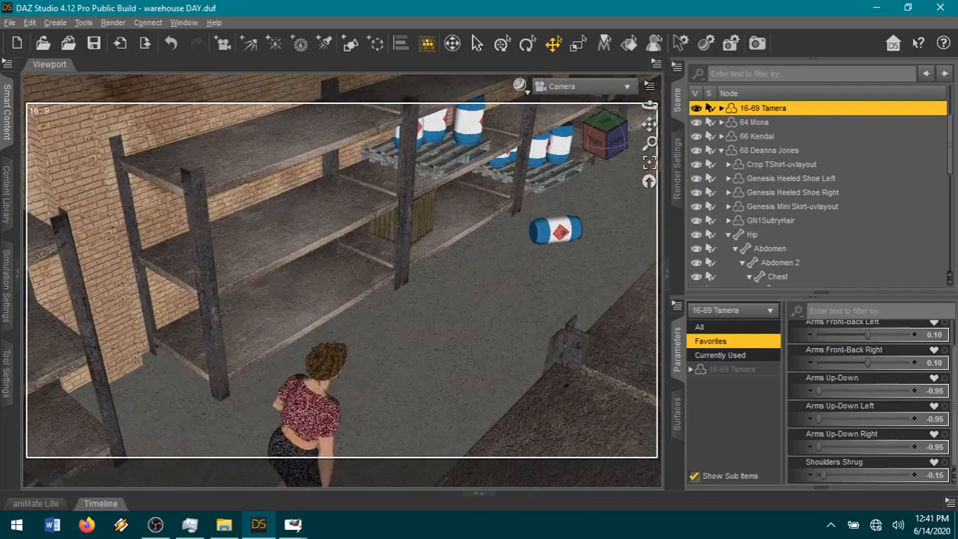
left_click(622, 143)
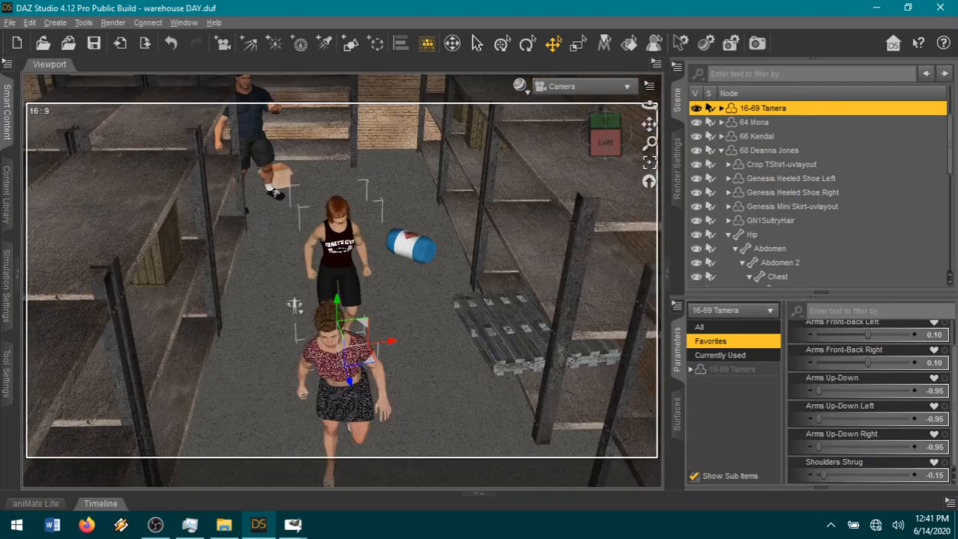
left_click_drag(622, 293, 595, 229)
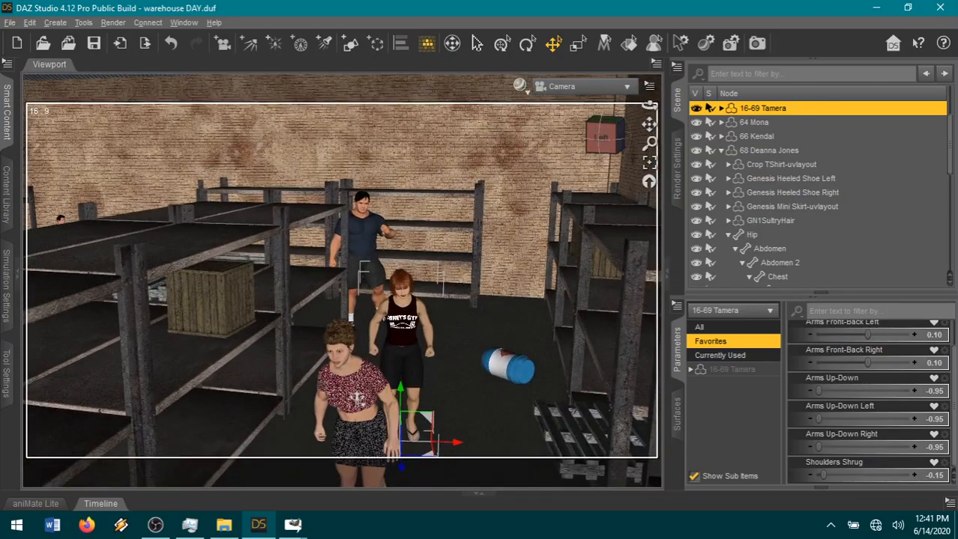
scroll(596, 229, "up", 2)
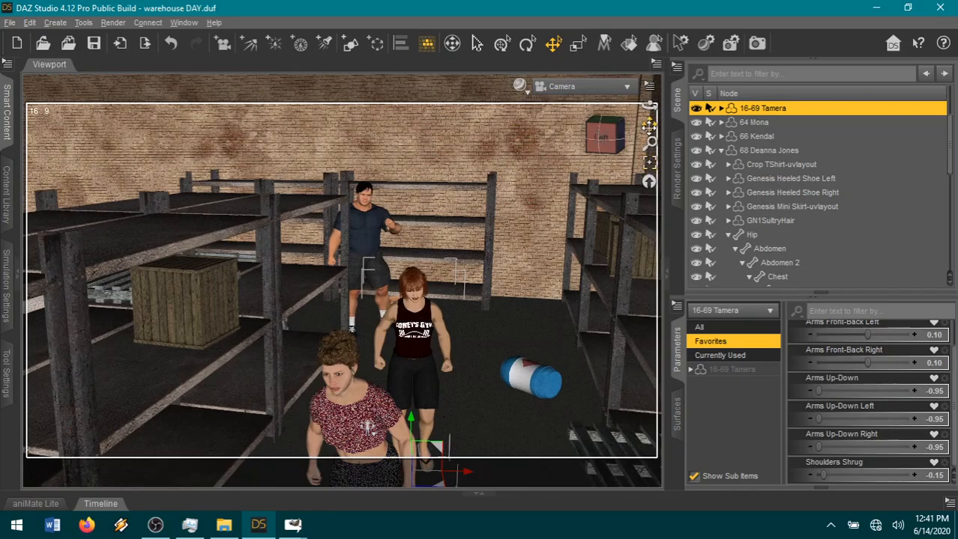
left_click_drag(649, 126, 649, 121)
middle_click_drag(571, 323, 585, 268)
scroll(585, 269, "up", 3)
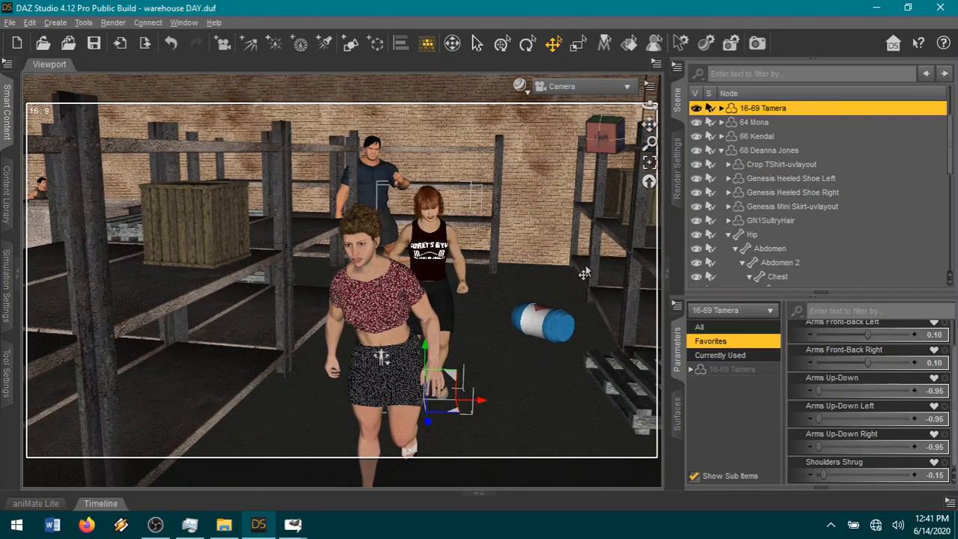
Give the running woman a frightened expression by setting her head's Afraid to 0.78.
scroll(583, 274, "up", 2)
left_click(380, 239)
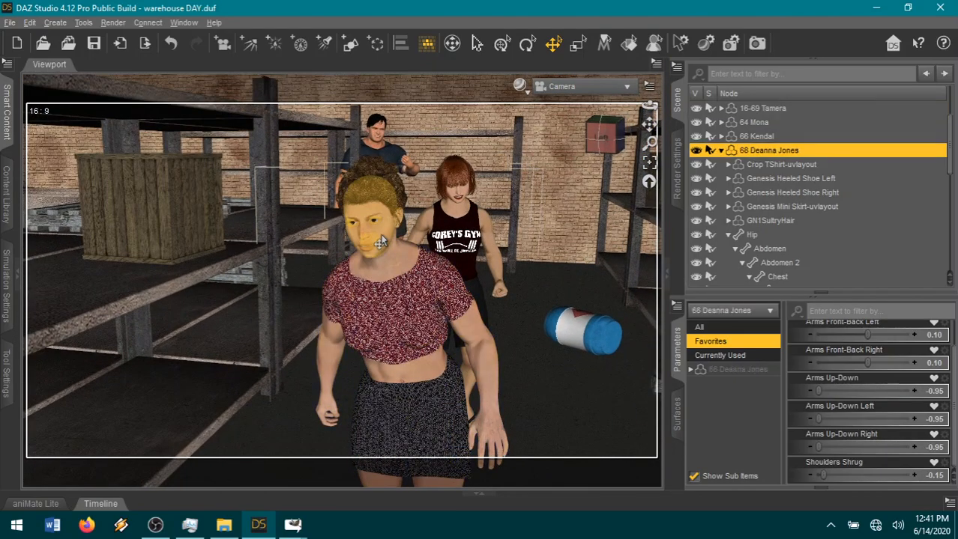
left_click_drag(855, 480, 888, 480)
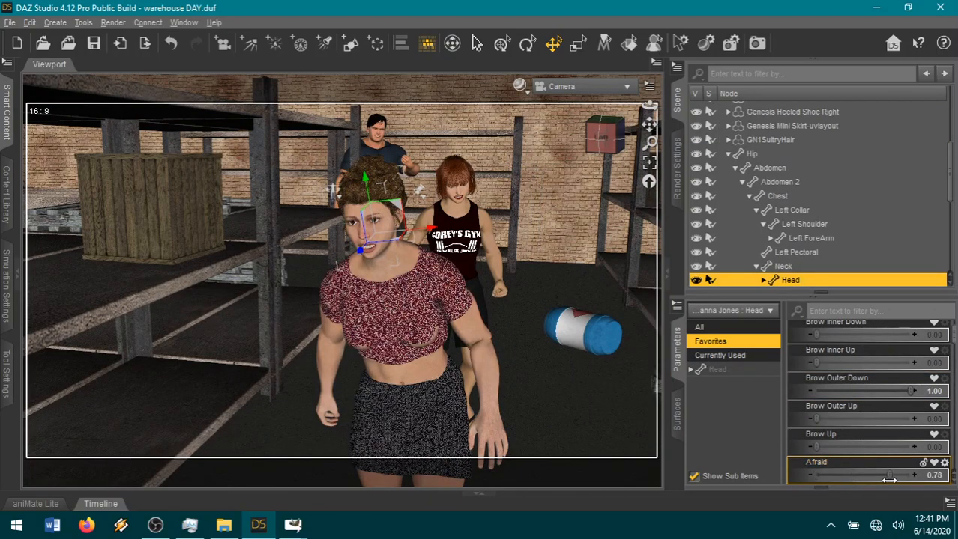
Set the Bend of the red-haired woman's left thigh to -13.31.
left_click(458, 204)
left_click(459, 204)
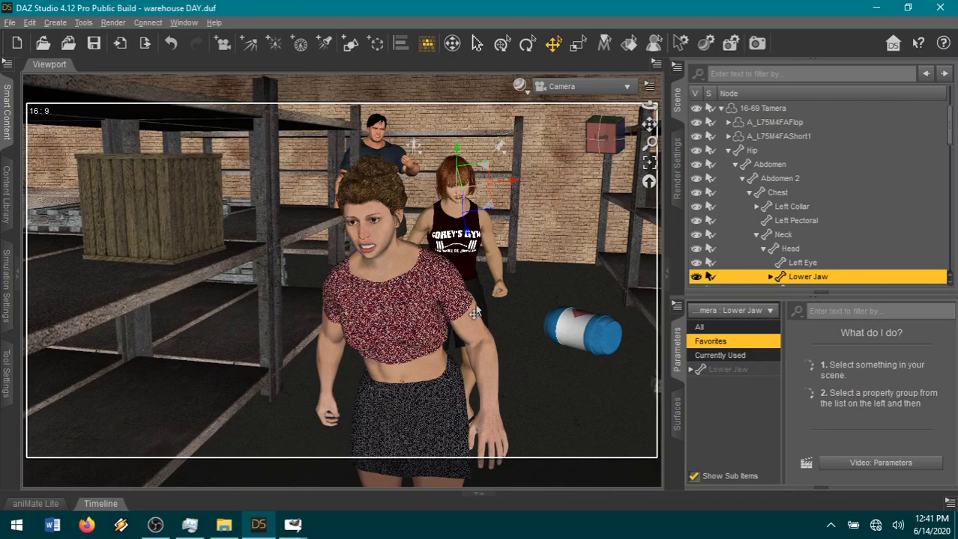
left_click(734, 368)
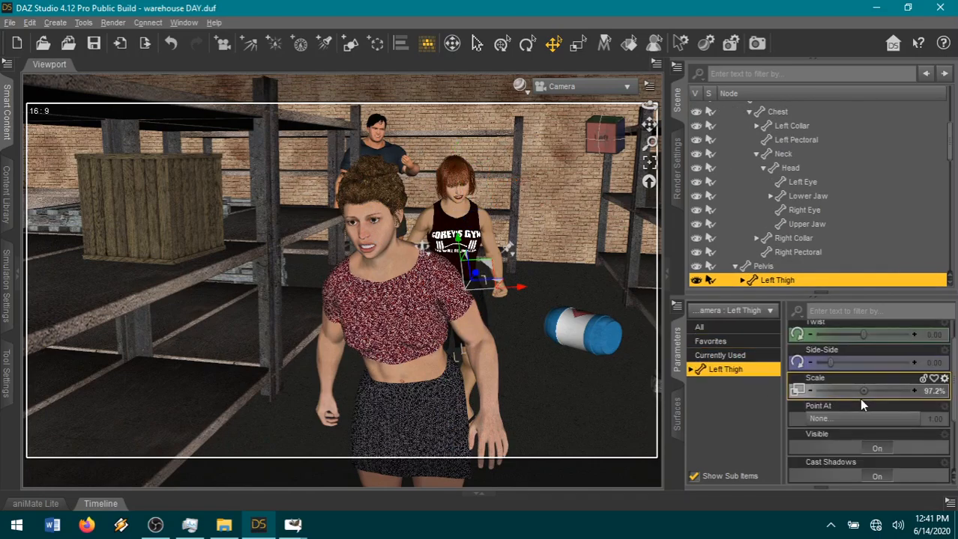
scroll(860, 401, "up", 2)
left_click_drag(864, 339, 878, 339)
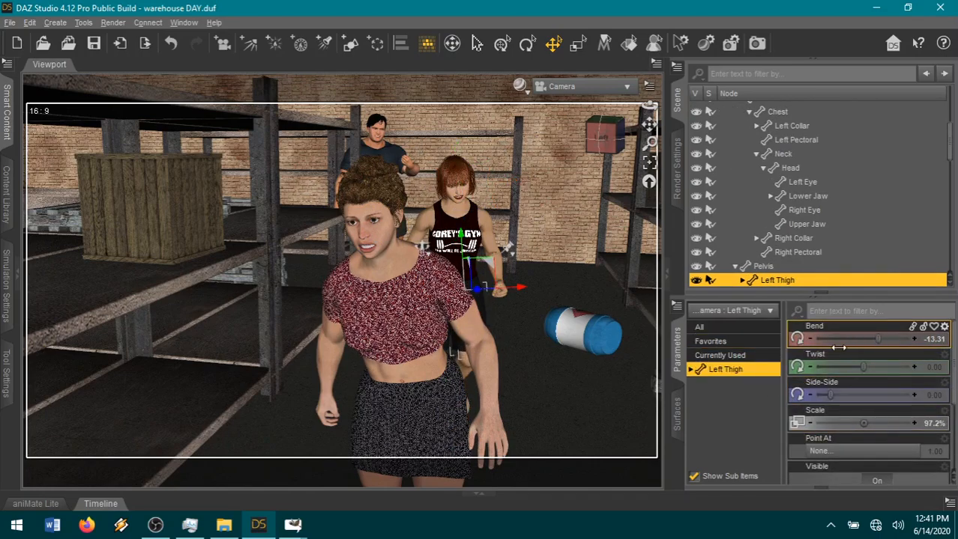
Turn the whole red-haired woman by setting her Y Rotate to 95.87.
left_click_drag(649, 108, 626, 172)
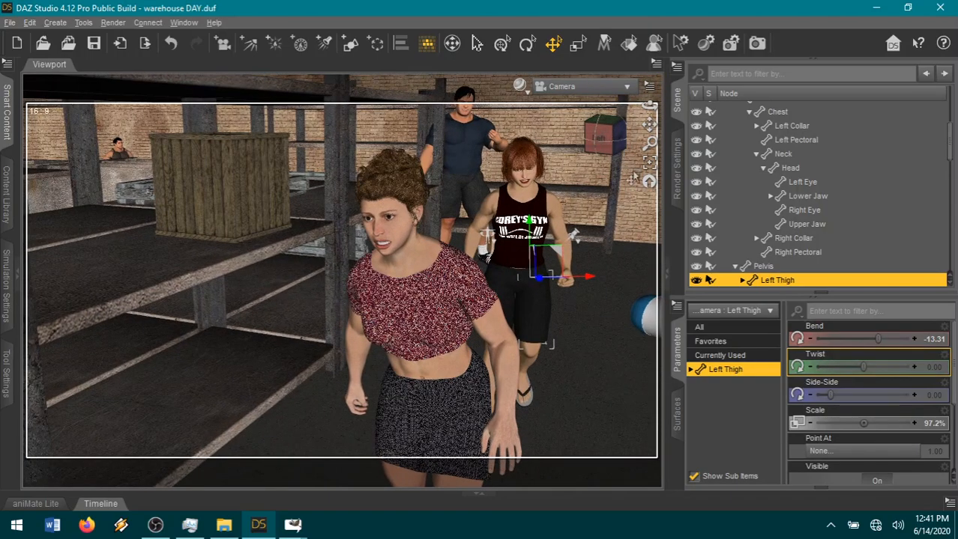
left_click(556, 371)
left_click(537, 329)
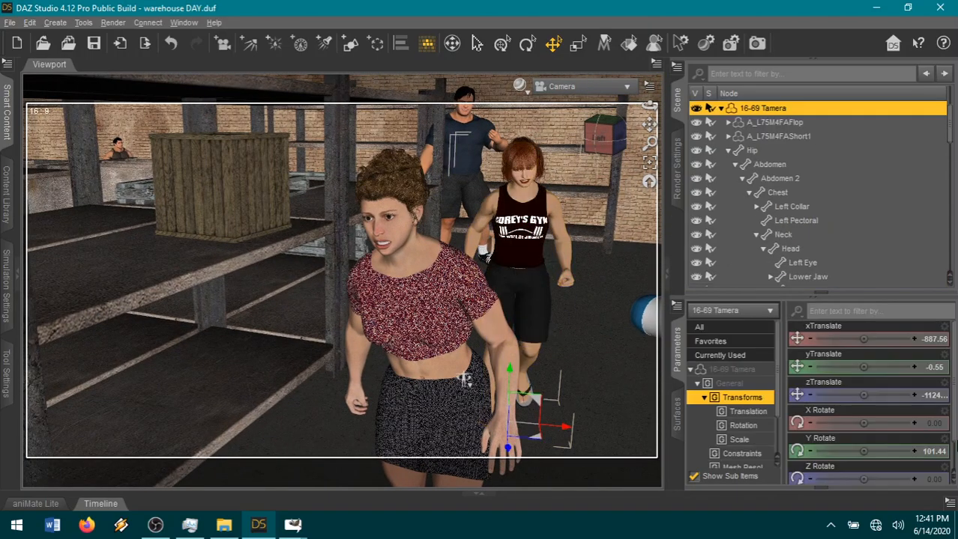
left_click_drag(854, 447, 848, 447)
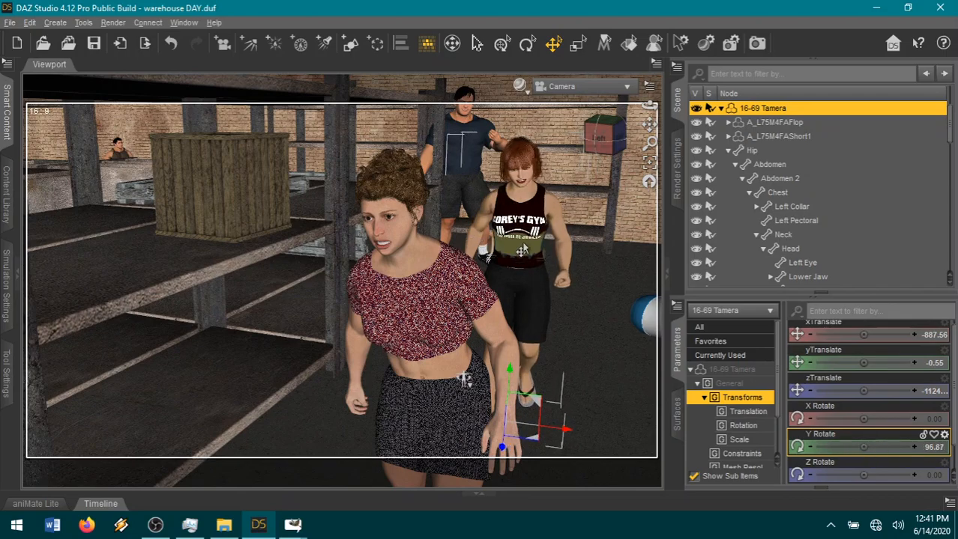
Raise and turn the red-haired woman's head with Neck-Head Bend -0.13, Neck-Head Side-Side 0.015 and Neck-Head Twist -0.090.
left_click(519, 157)
left_click(721, 355)
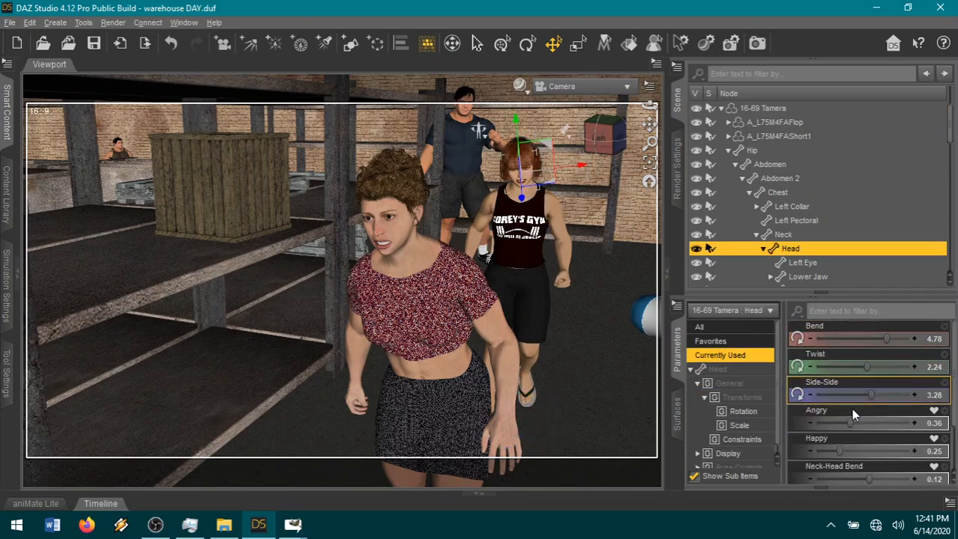
scroll(828, 402, "down", 2)
left_click_drag(867, 421, 855, 421)
left_click_drag(868, 475, 863, 447)
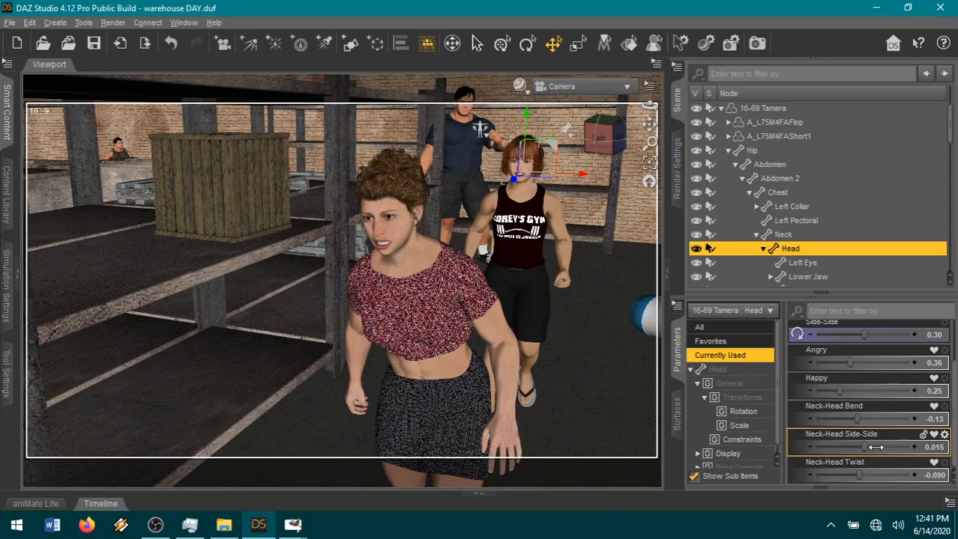
Lean the dark-haired man's torso sideways by setting Abdomen 2 Side-Side to -11.89.
left_click(464, 166)
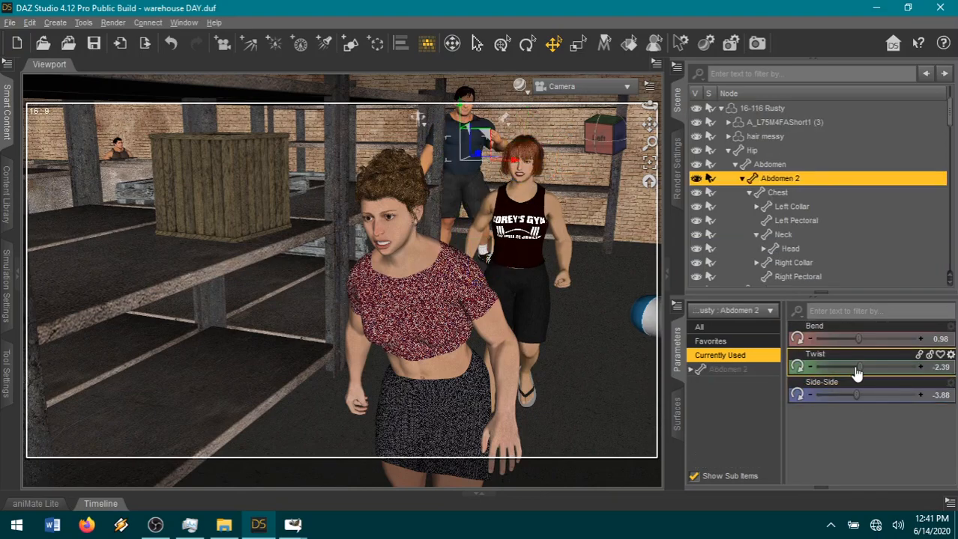
left_click_drag(856, 395, 834, 394)
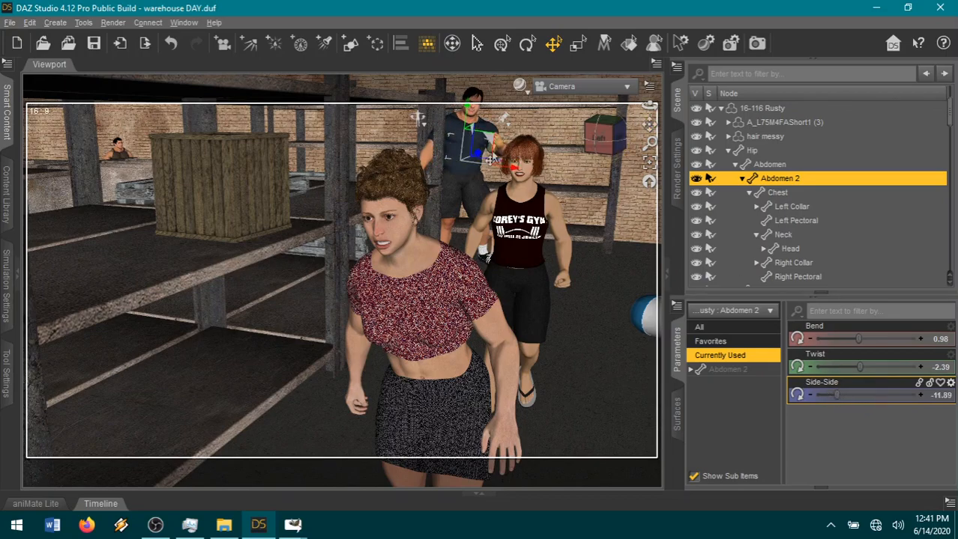
Repose the dark-haired man's left arm with forearm Bend -48.18 and shoulder Twist -39.09, undoing a trial forearm twist.
left_click(497, 160)
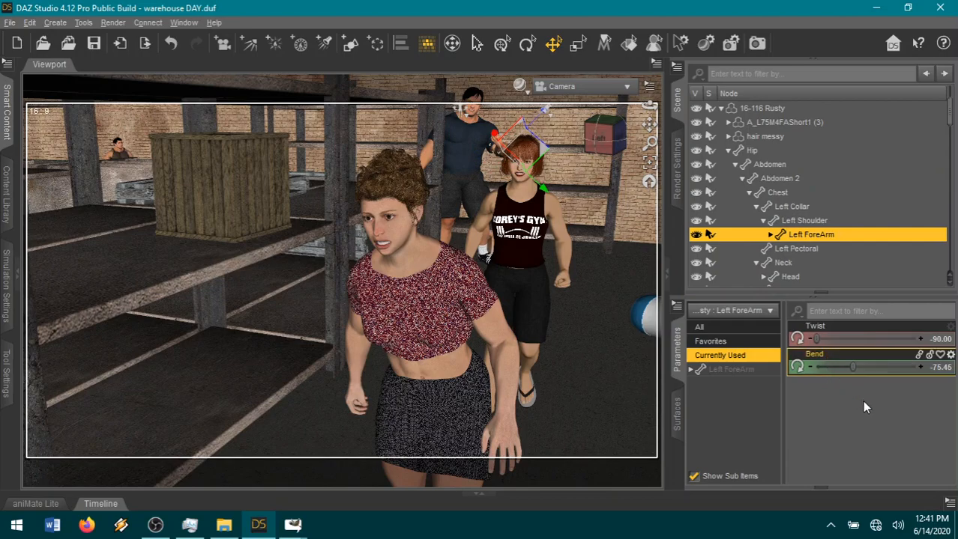
left_click_drag(853, 365, 871, 368)
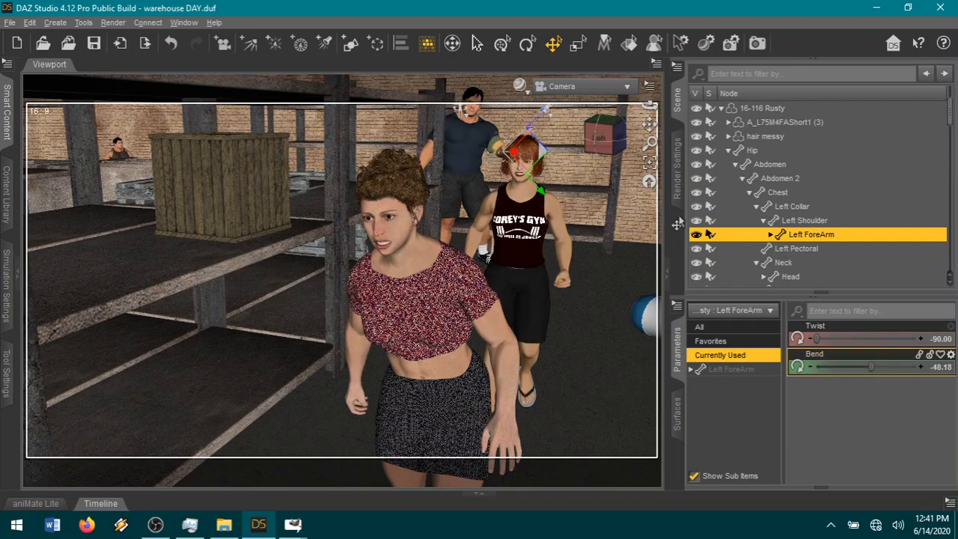
left_click_drag(833, 338, 849, 339)
left_click(172, 45)
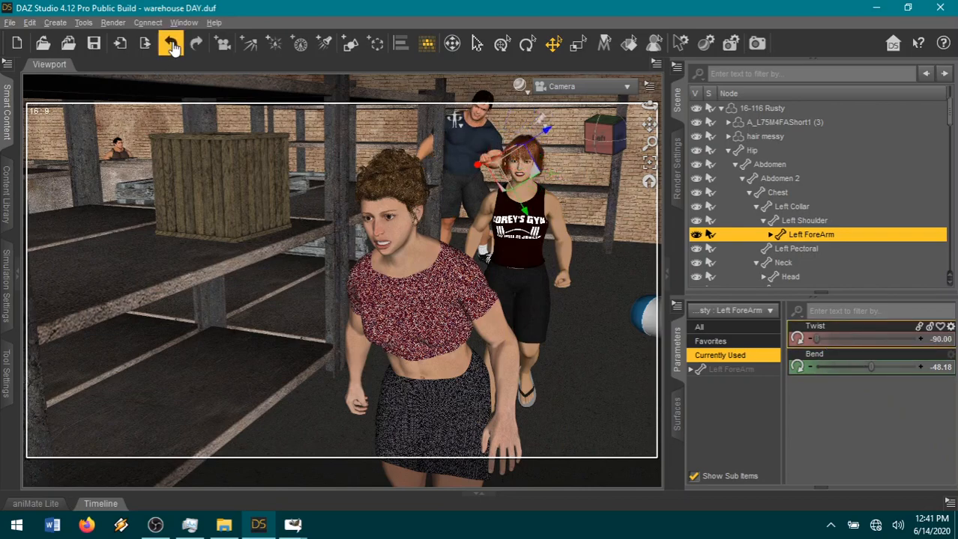
left_click(491, 152)
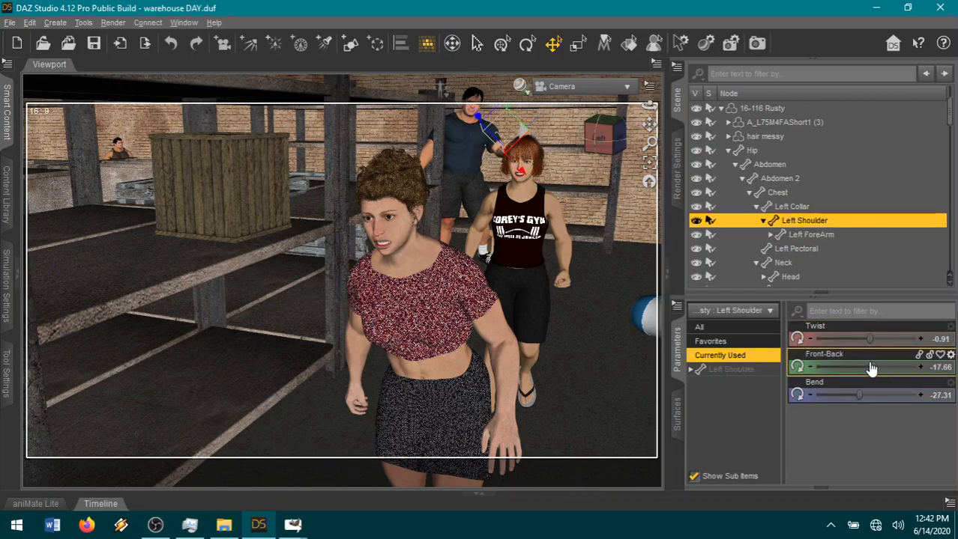
left_click_drag(866, 339, 840, 335)
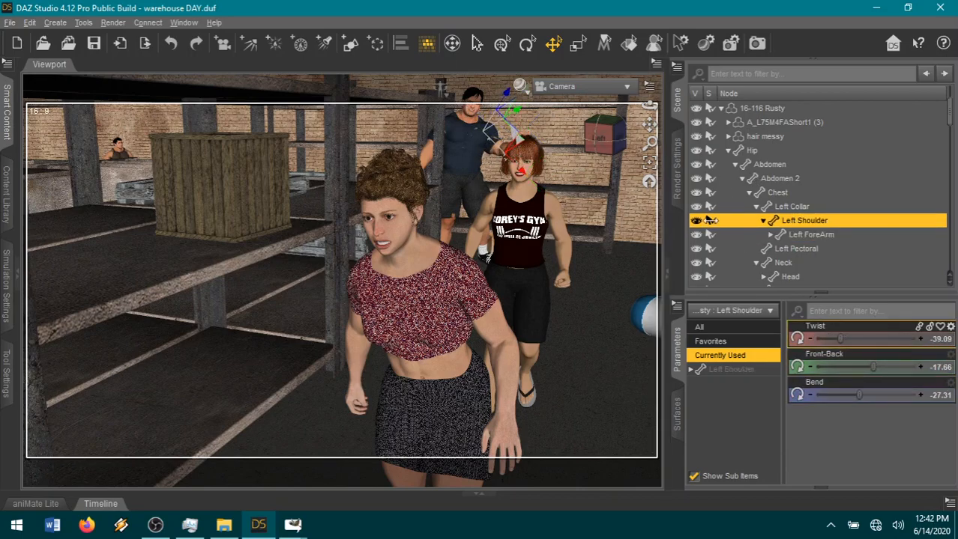
Reframe the camera from a lower angle so the running woman and both pursuers fit in the shot.
left_click_drag(649, 125, 436, 158)
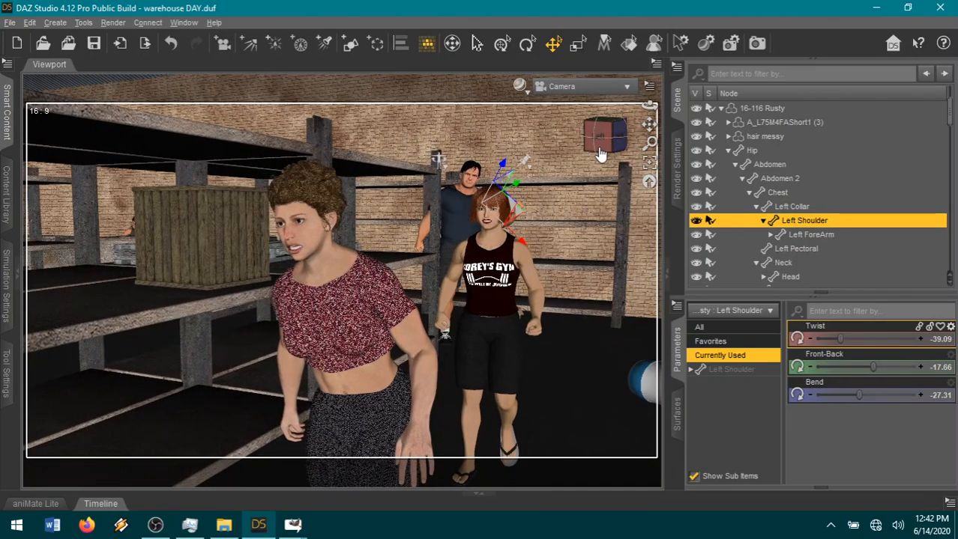
left_click(658, 127)
left_click_drag(648, 126, 648, 108)
scroll(617, 265, "down", 1)
scroll(617, 266, "down", 1)
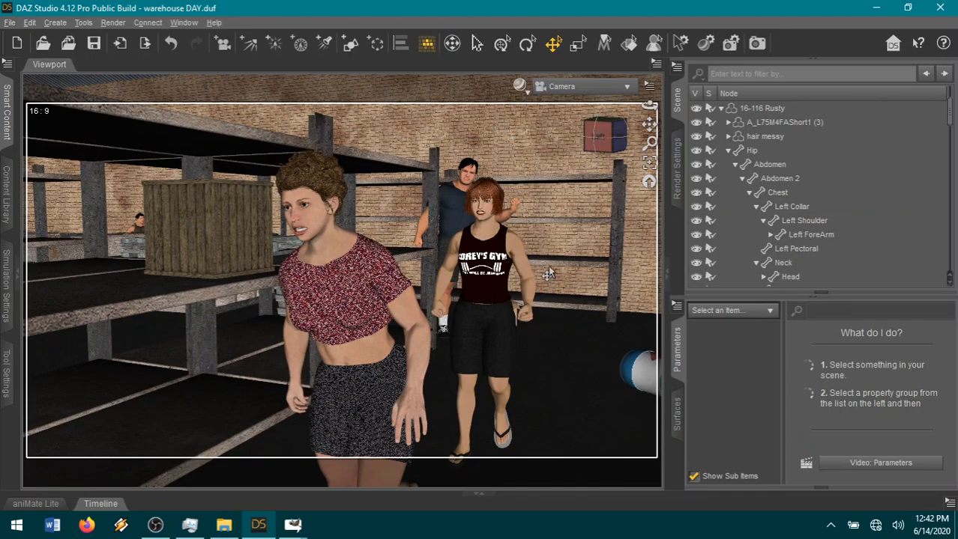
Render the framed chase shot as 12-106.png with the 3Delight engine at Full HD 1080p.
left_click(677, 182)
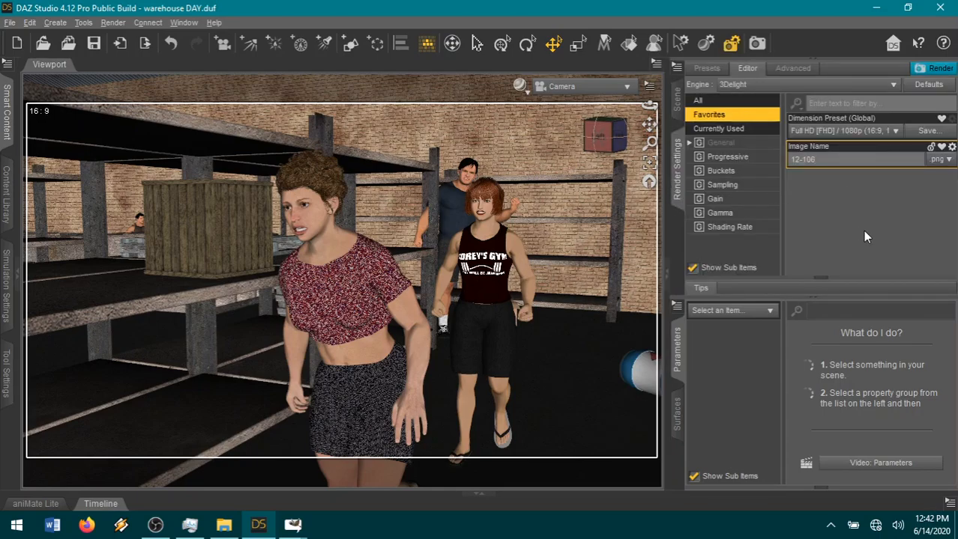
left_click(939, 68)
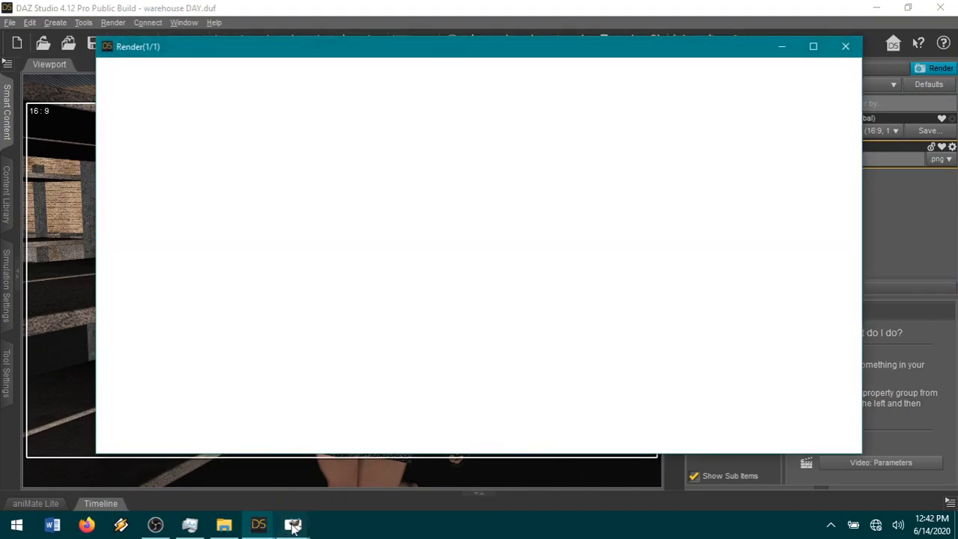
Switch to GIMP and add the speech bubble2 image to page18.xcf as a new layer.
mouse_move(292, 527)
left_click(187, 481)
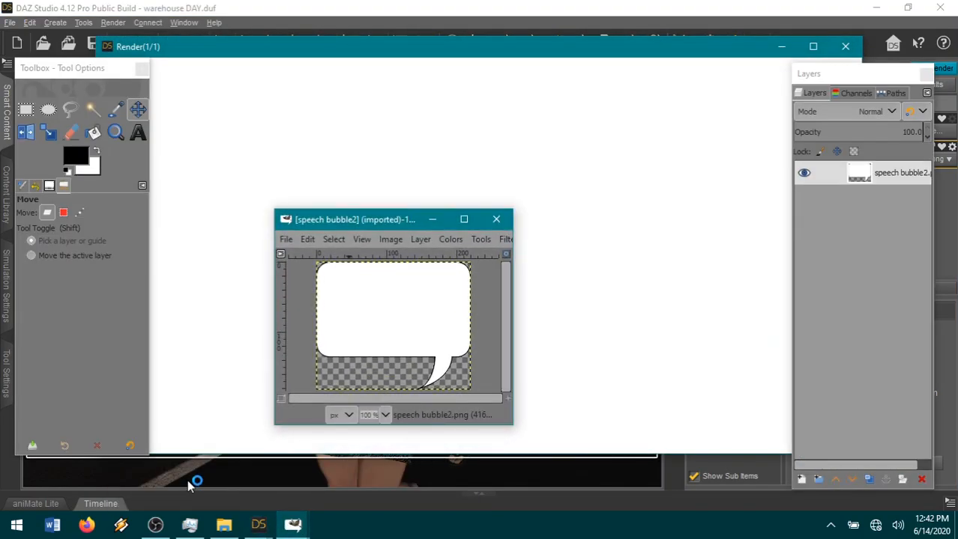
mouse_move(292, 524)
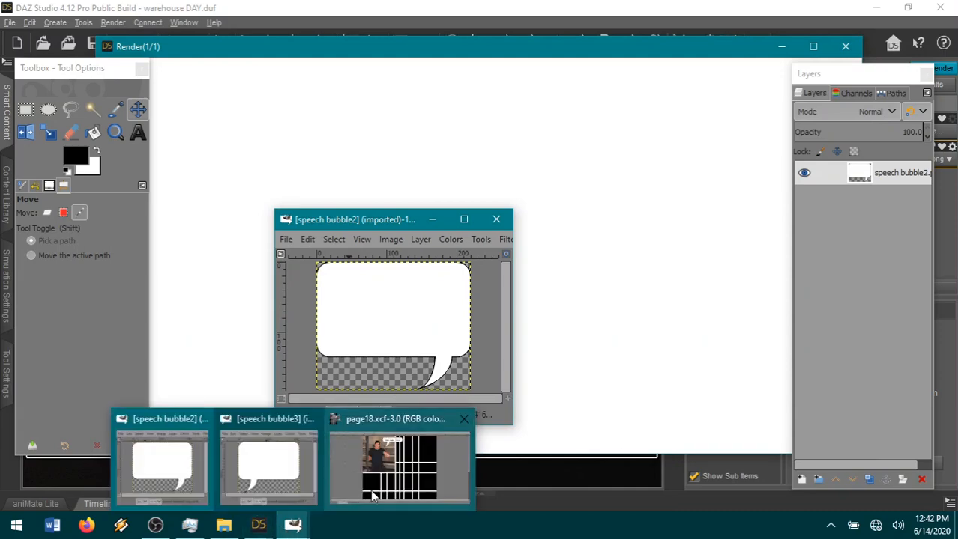
left_click(397, 479)
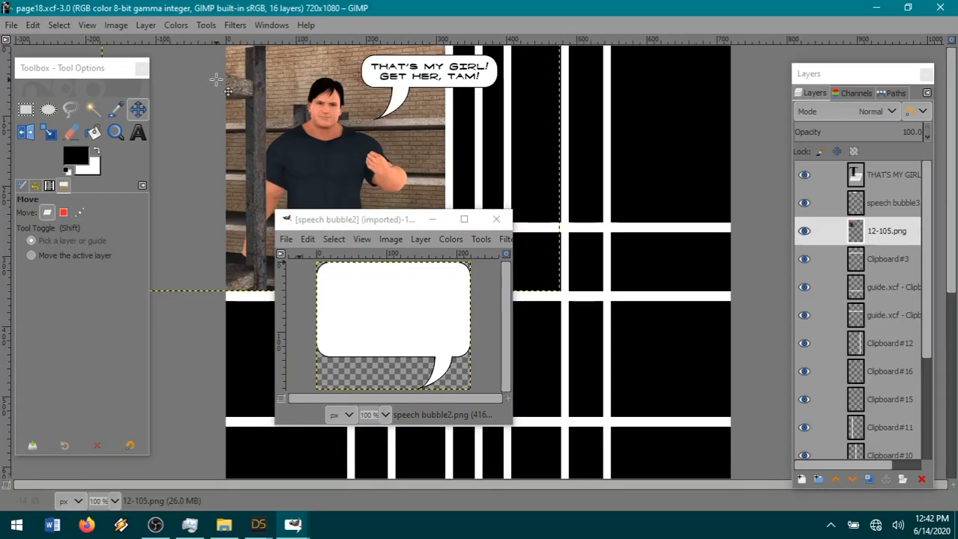
left_click(33, 24)
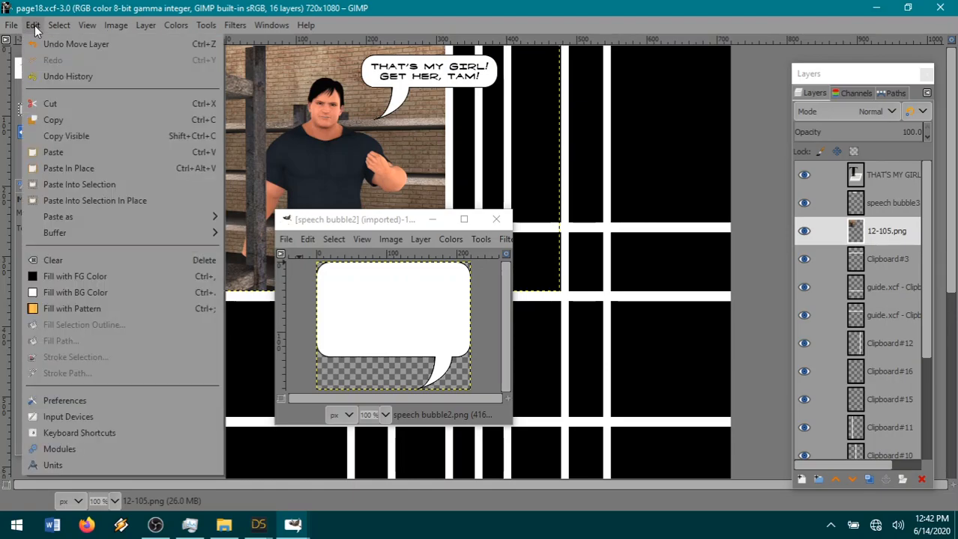
mouse_move(77, 218)
left_click(263, 217)
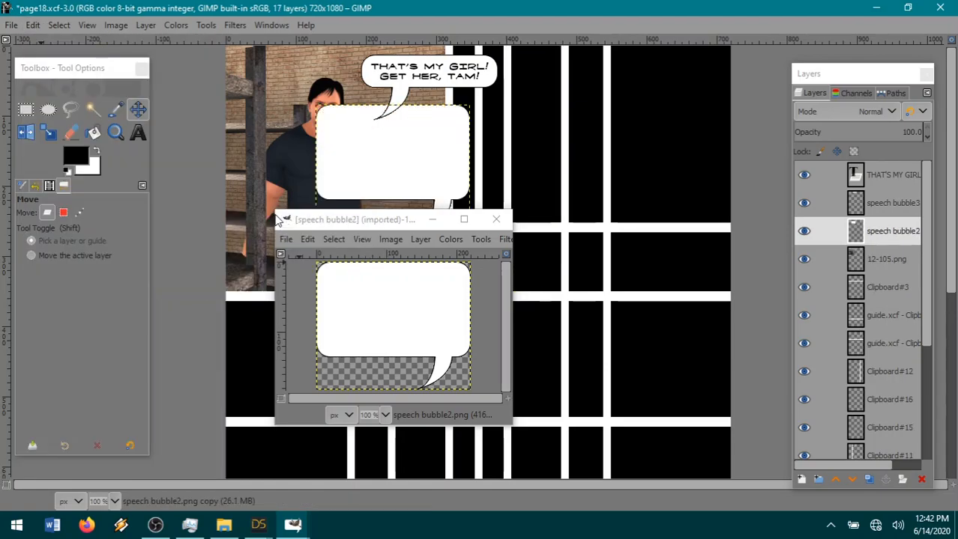
Flip the new speech bubble vertically and move it to the lower edge of the page's upper-right panel area.
left_click(145, 25)
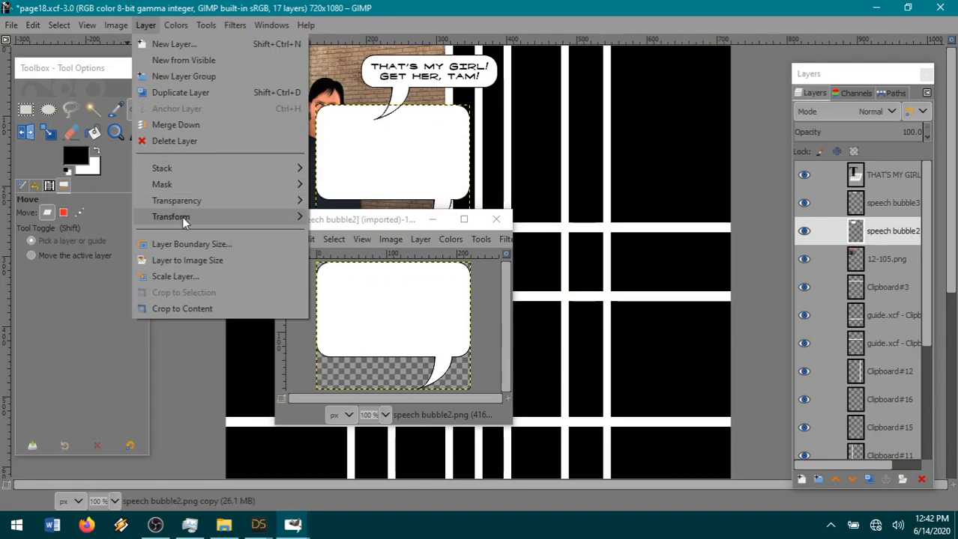
mouse_move(225, 216)
left_click(350, 228)
left_click_drag(365, 164, 616, 254)
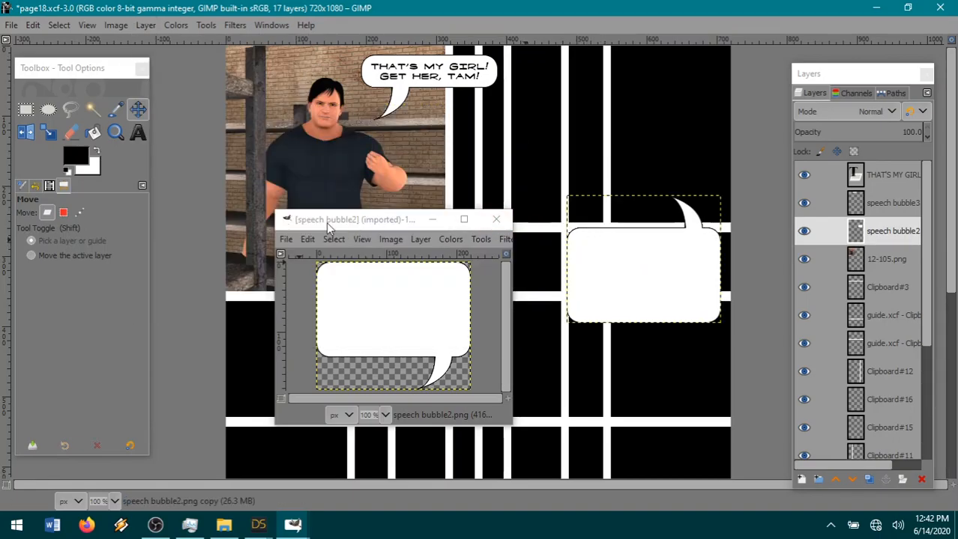
Create a wide text box in 10 px Fanboy Hardcore over the flipped bubble, extending past the bubble's left edge.
left_click(138, 133)
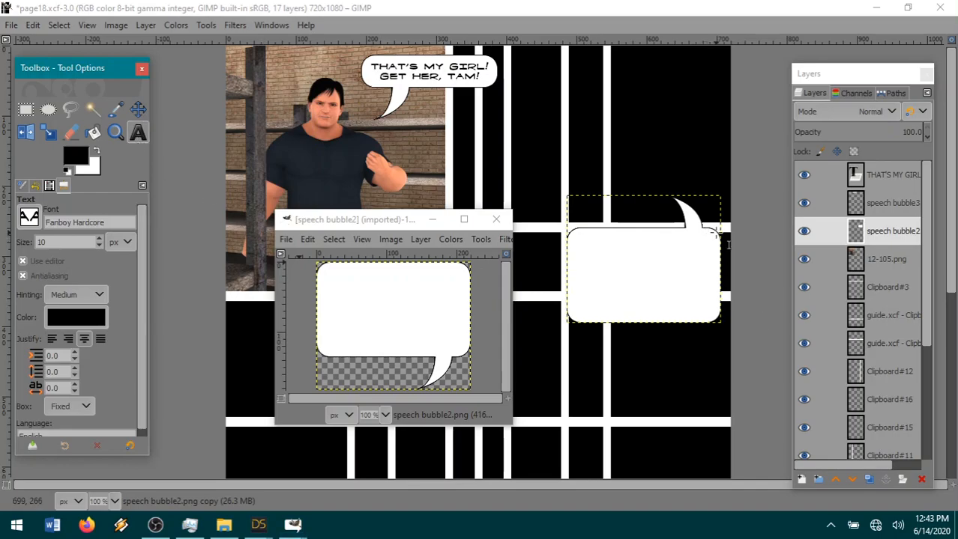
left_click_drag(716, 233, 691, 258)
left_click_drag(363, 214, 204, 191)
left_click(384, 257)
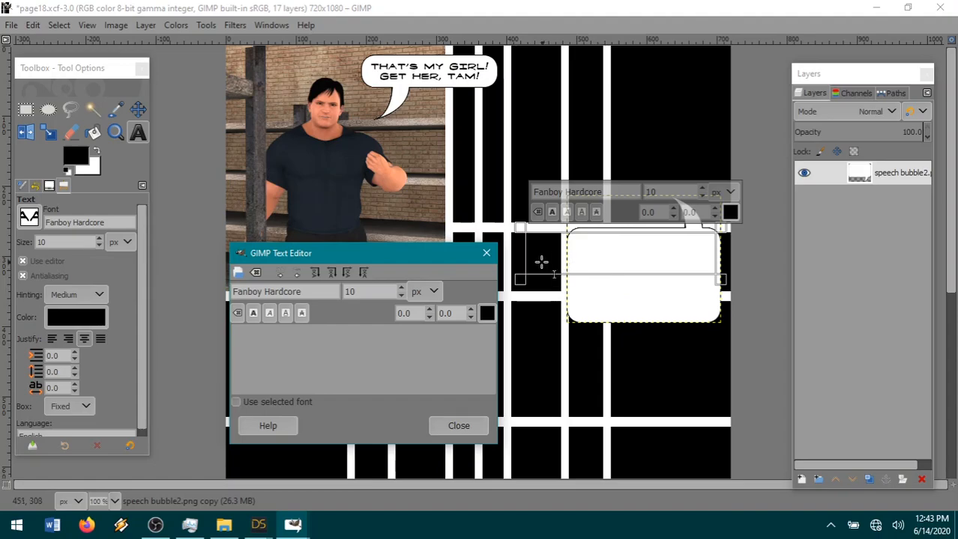
left_click_drag(521, 257, 493, 257)
left_click_drag(579, 279, 579, 292)
Enter the dialogue "ISN'T ANYWHERE YOU CAN GO...ANYWHERE YOU CAN HIDE IN HERE. SO KEEP RUNNING. I'LL GET YOU.".
left_click(354, 356)
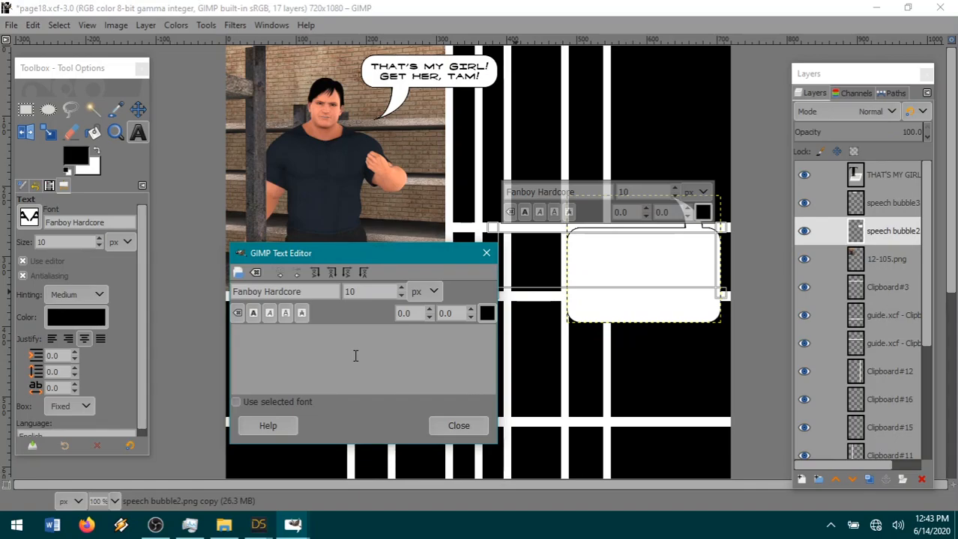
type("ISN'T ANYWHERE YOU CAN GO")
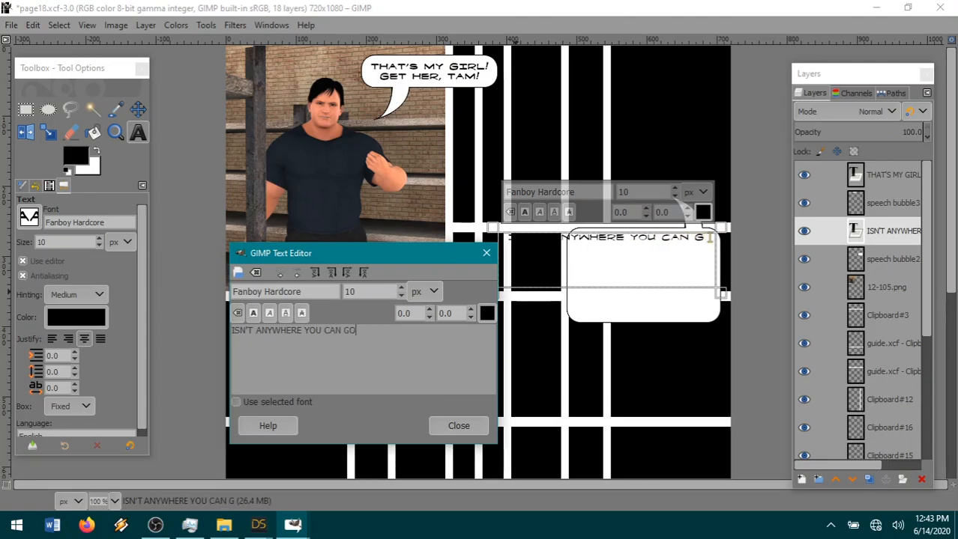
type("...ANYWHERE Y")
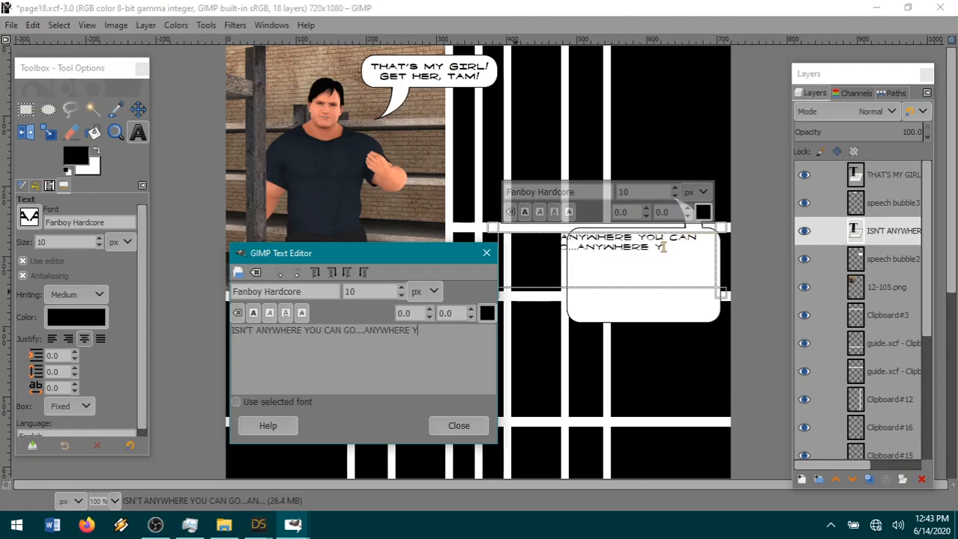
type("OU CAN HIDE IN HERE.")
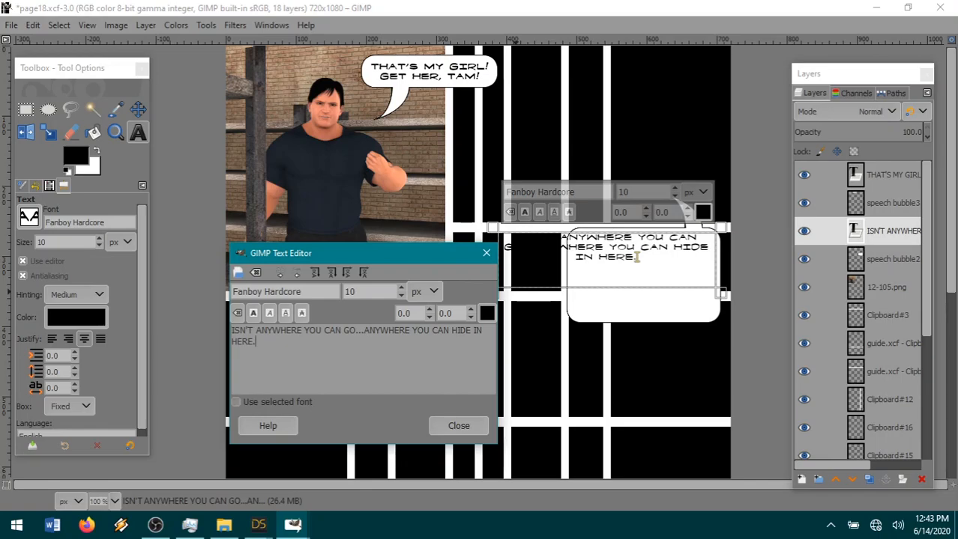
type("  SO KEEP RU")
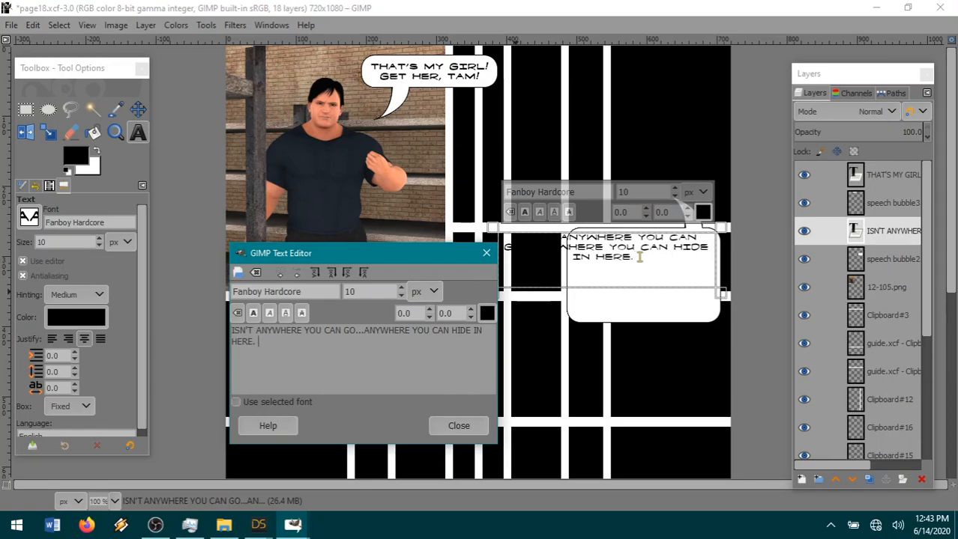
type("NNING")
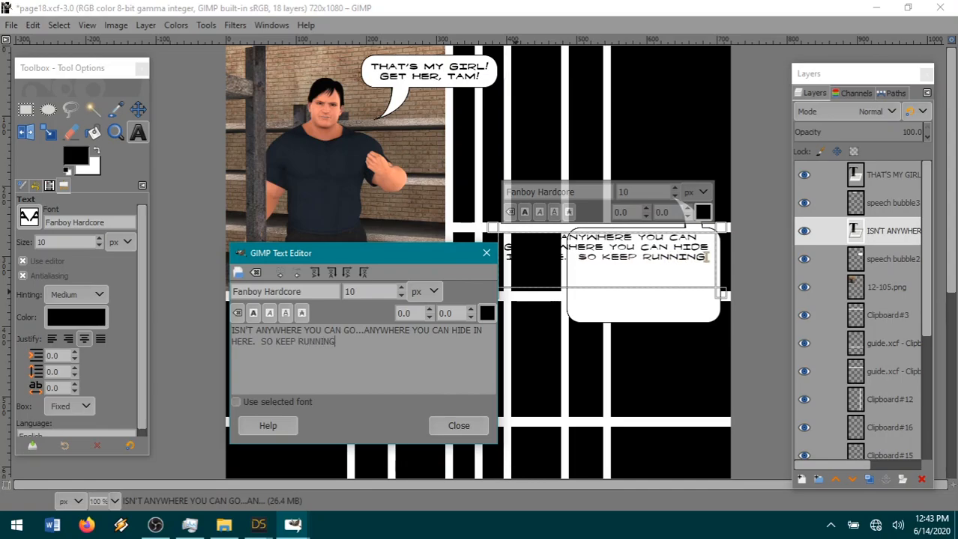
type(".  I'LL G")
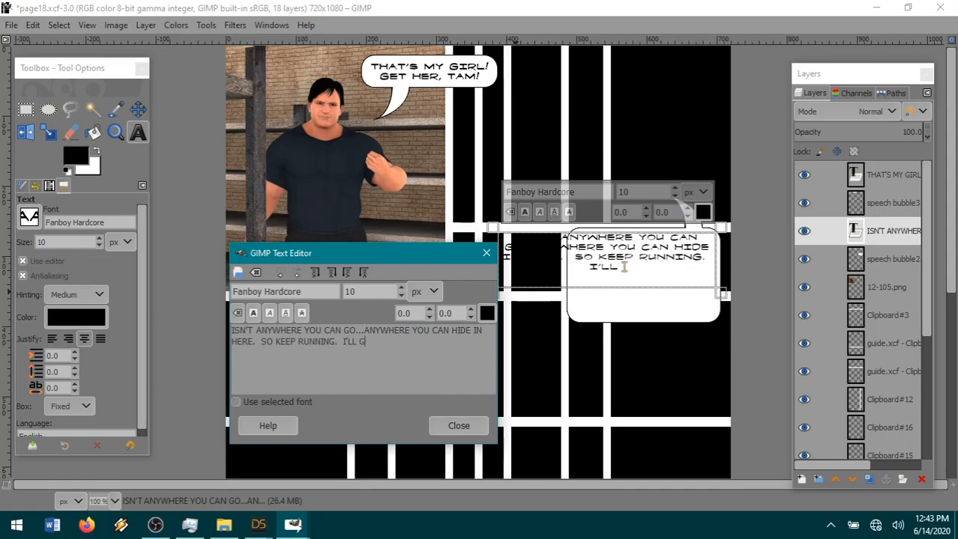
type("ET YOU.")
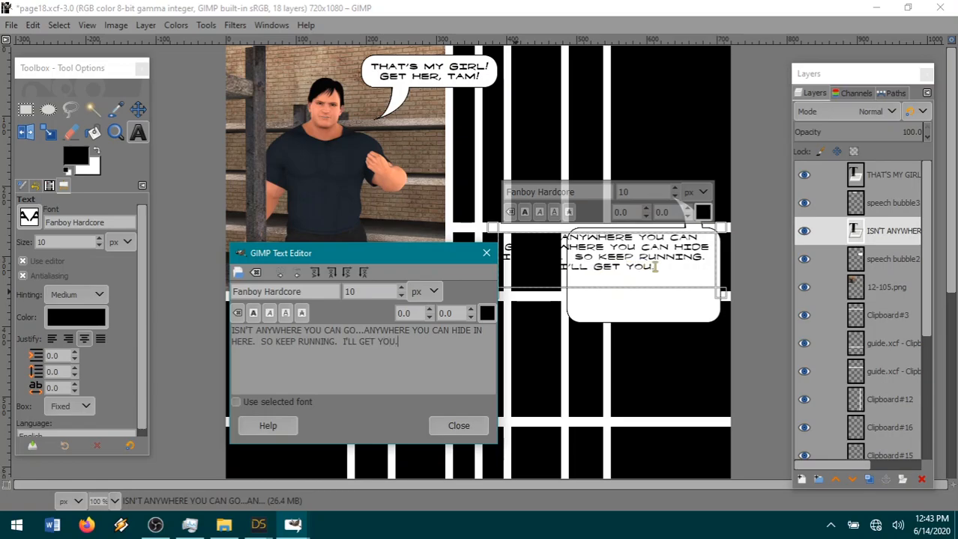
Make the whole dialogue bold and narrow its text box slightly from the left side so the lines rewrap.
key("ctrl+a")
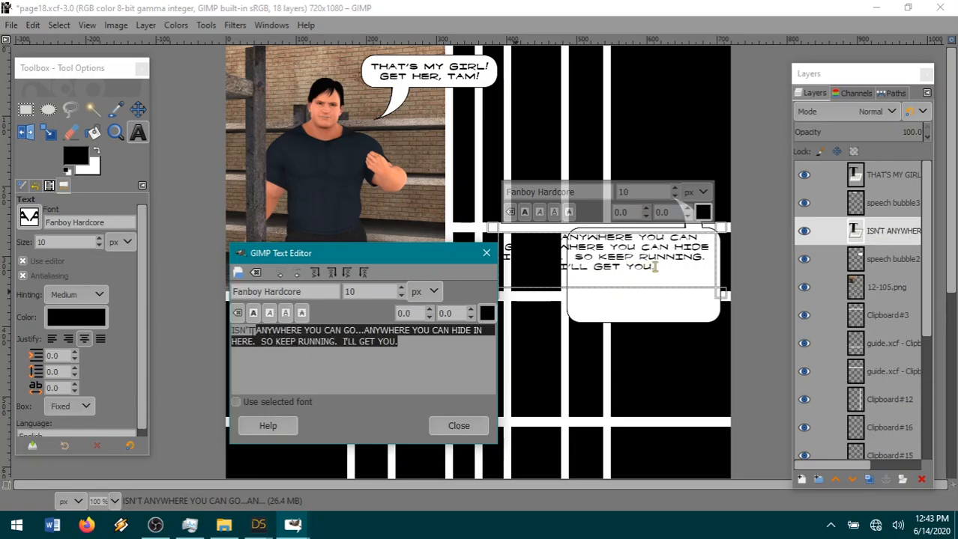
left_click(254, 313)
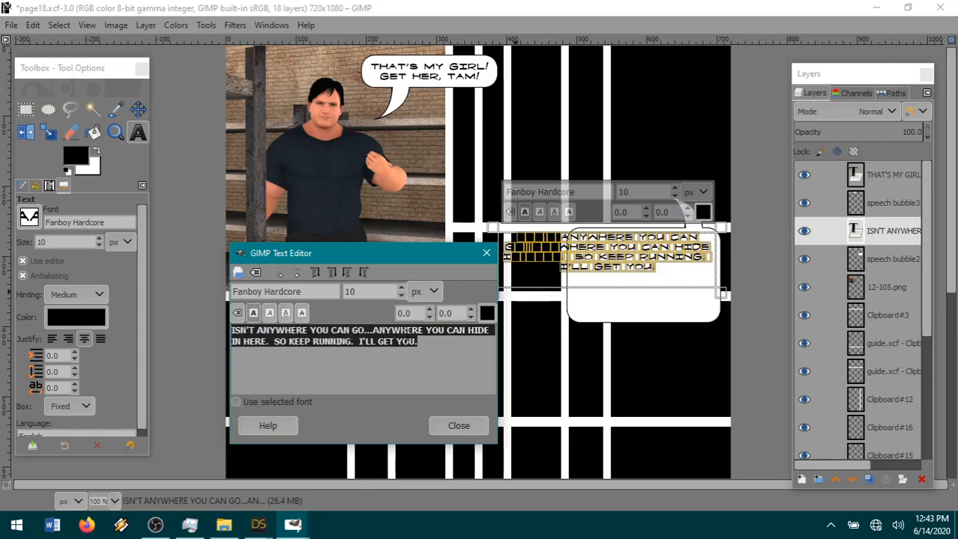
left_click_drag(381, 255, 358, 322)
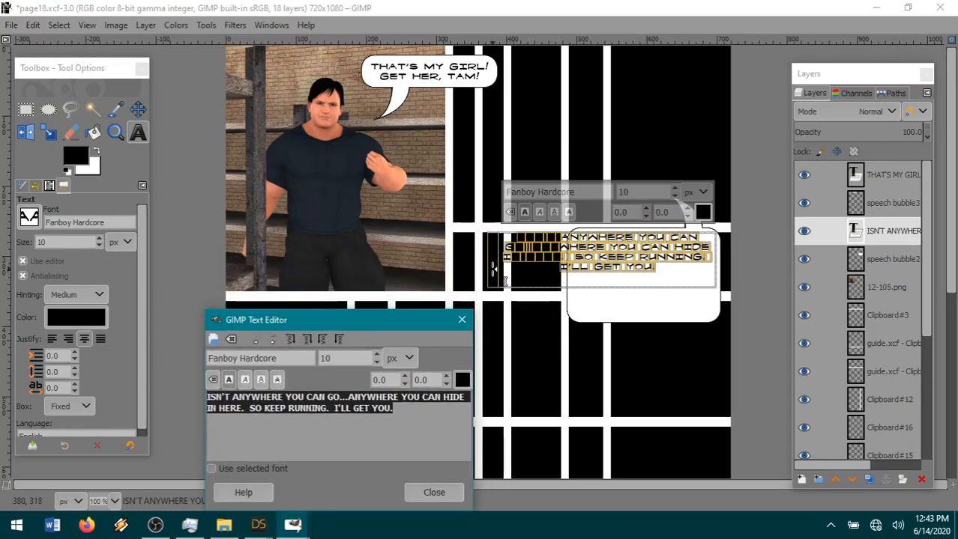
left_click(504, 281)
mouse_move(504, 282)
left_mouse_down()
mouse_move(545, 309)
mouse_move(533, 287)
mouse_move(532, 297)
mouse_move(484, 286)
mouse_move(477, 274)
mouse_move(508, 274)
mouse_move(436, 277)
mouse_move(499, 279)
left_mouse_up()
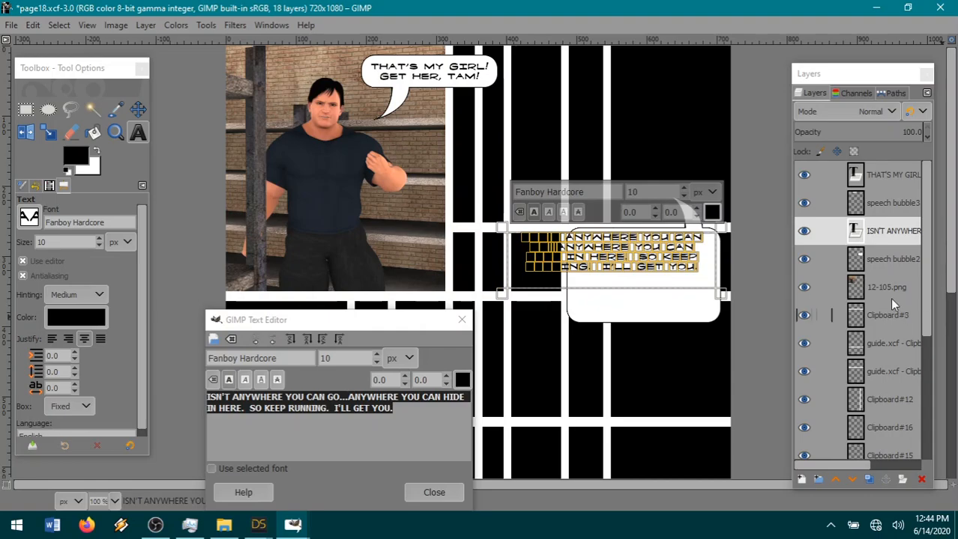
Shift the flipped speech bubble layer slightly left so its right edge frames the dialogue.
left_click(884, 260)
left_click(138, 110)
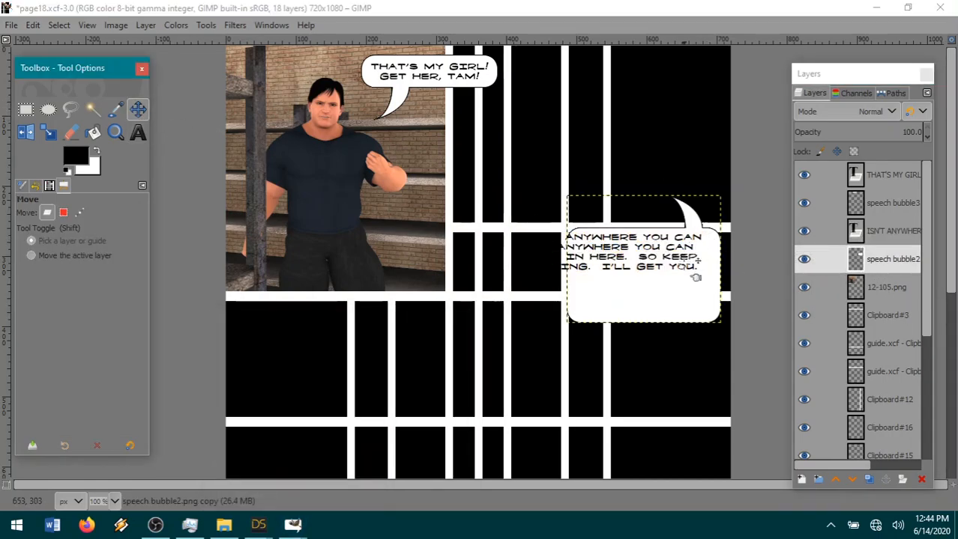
left_click_drag(688, 295, 679, 294)
left_click_drag(679, 293, 681, 294)
Copy the left part of the bubble with a 215 x 205 px rectangular selection and paste it as a new layer.
left_click(25, 109)
left_click_drag(666, 223, 516, 367)
key("ctrl")
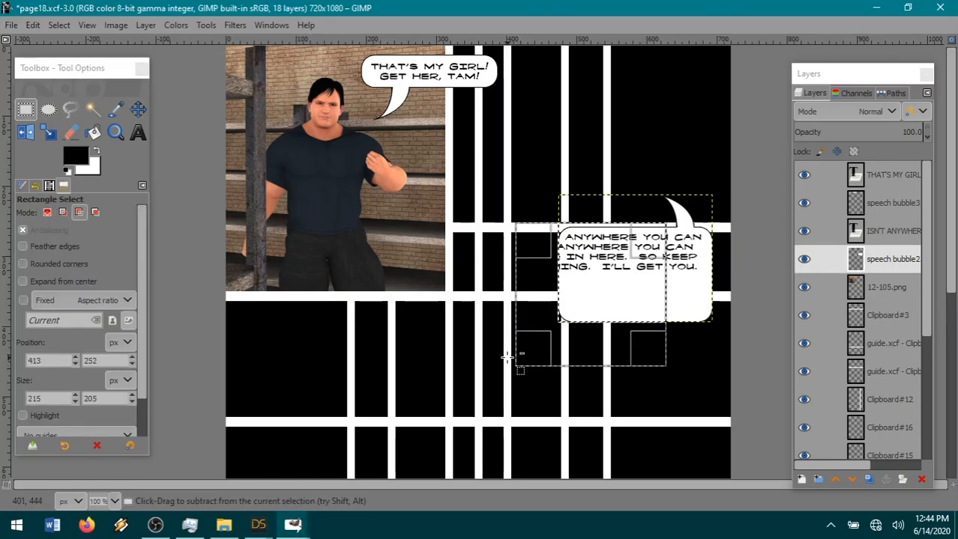
key("ctrl+c")
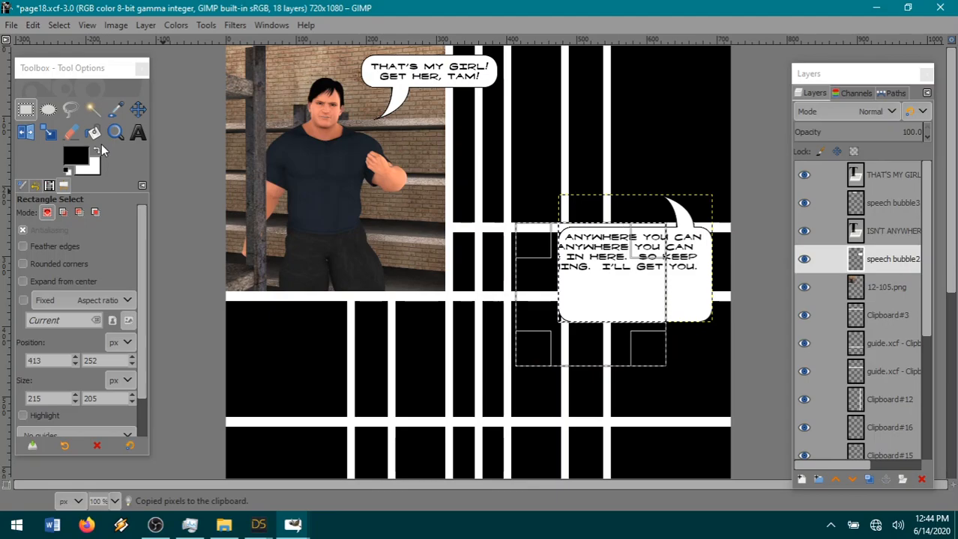
left_click(32, 24)
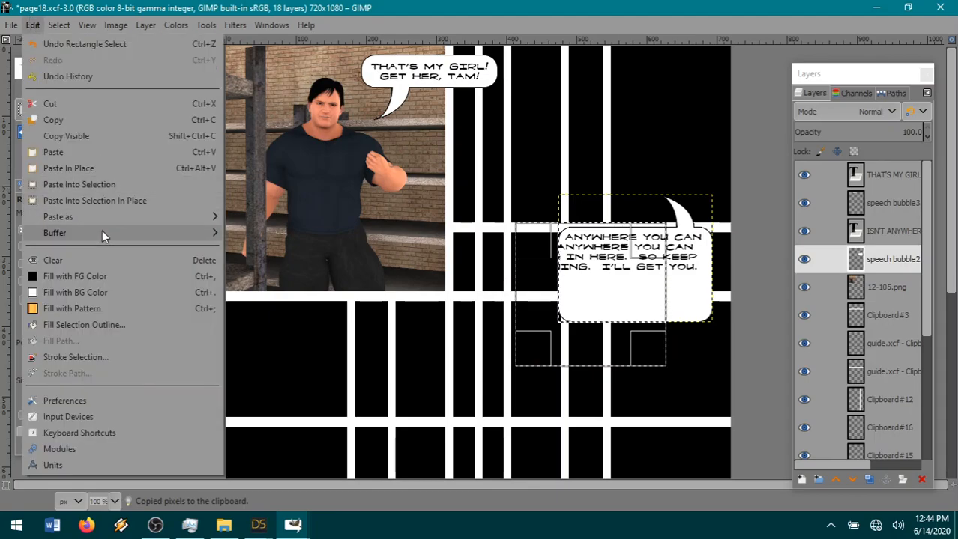
mouse_move(103, 215)
left_click(252, 218)
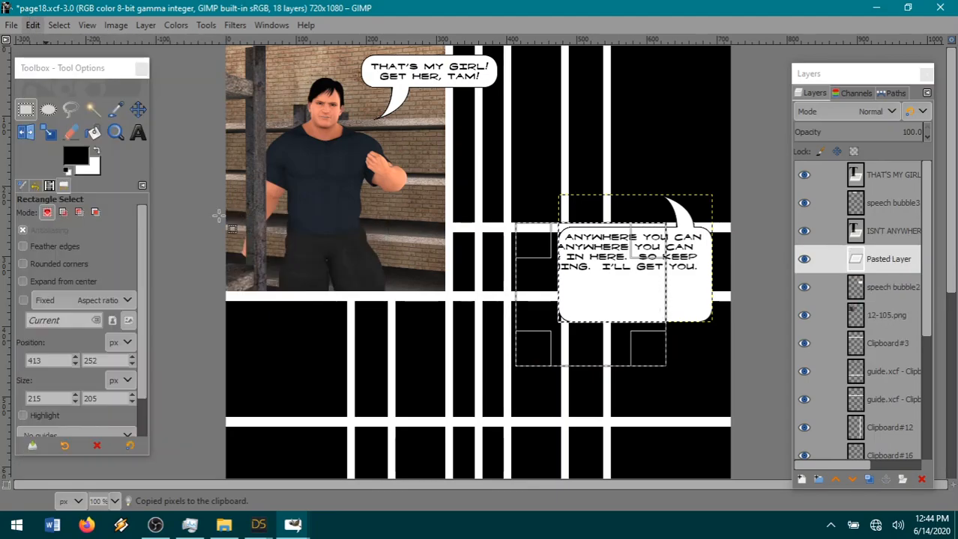
Clear the selection, slide the pasted bubble piece left to widen the bubble around the text, and merge it down into the bubble layer.
left_click(139, 112)
left_click(55, 23)
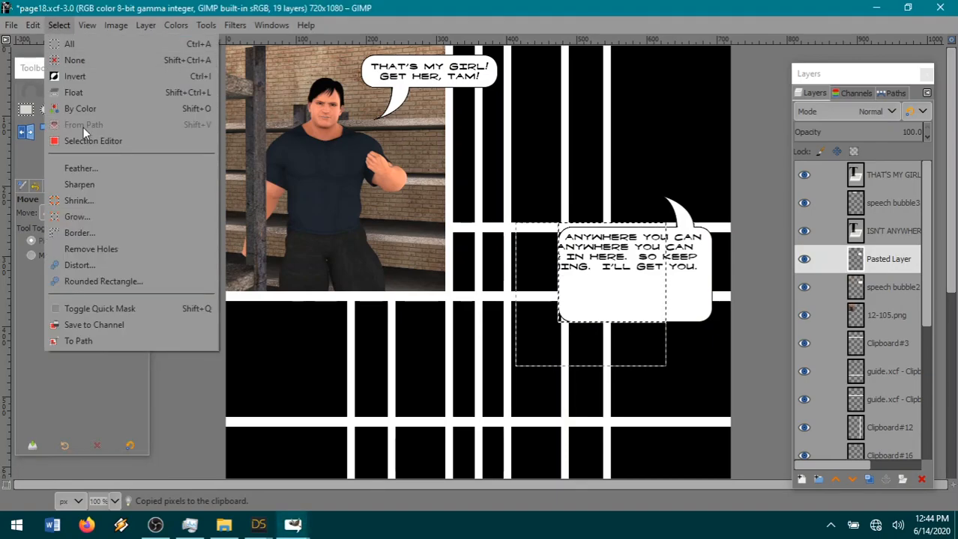
left_click(76, 61)
left_click_drag(590, 290, 540, 290)
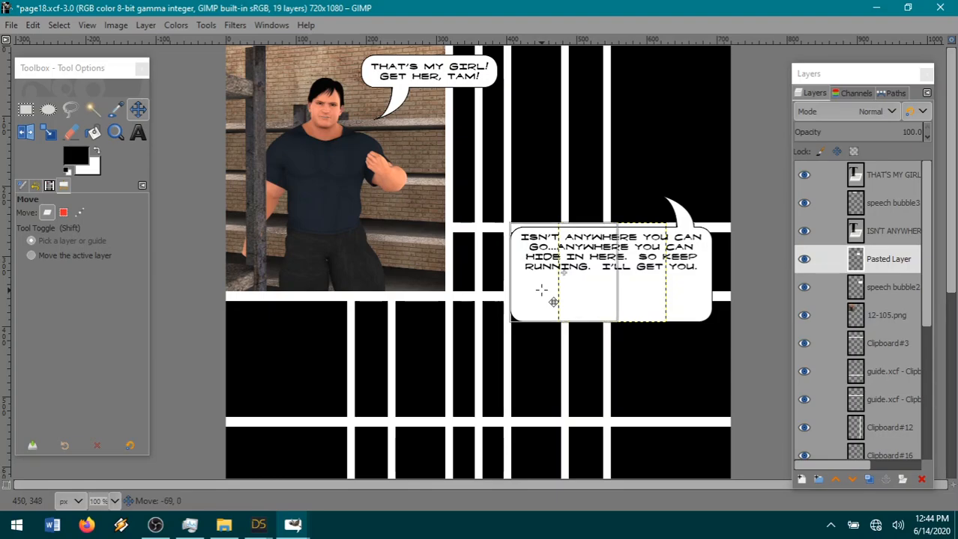
right_click(878, 269)
left_click(810, 184)
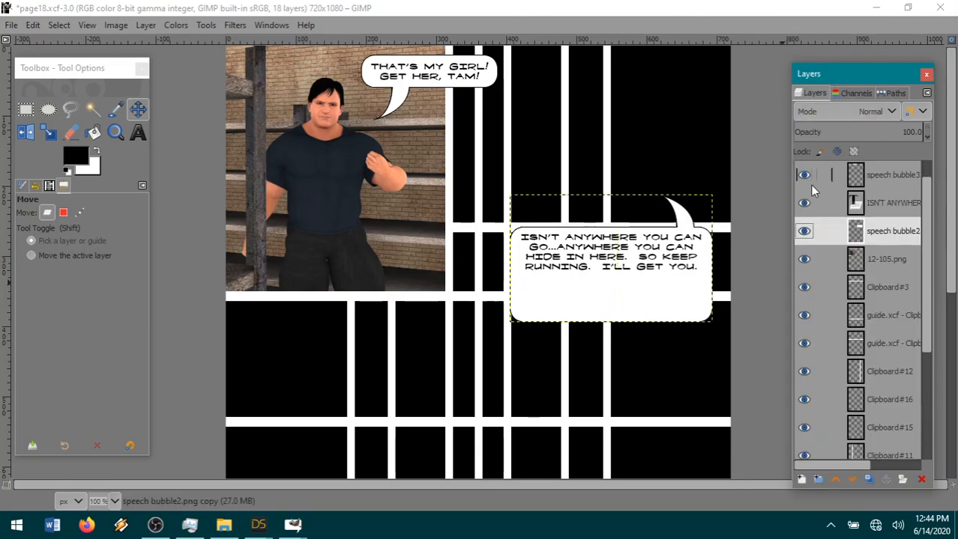
Cut a 350 x 38 px horizontal band out of the widened bubble, starting at the dialogue's last line.
left_click(26, 110)
left_click_drag(495, 265, 741, 293)
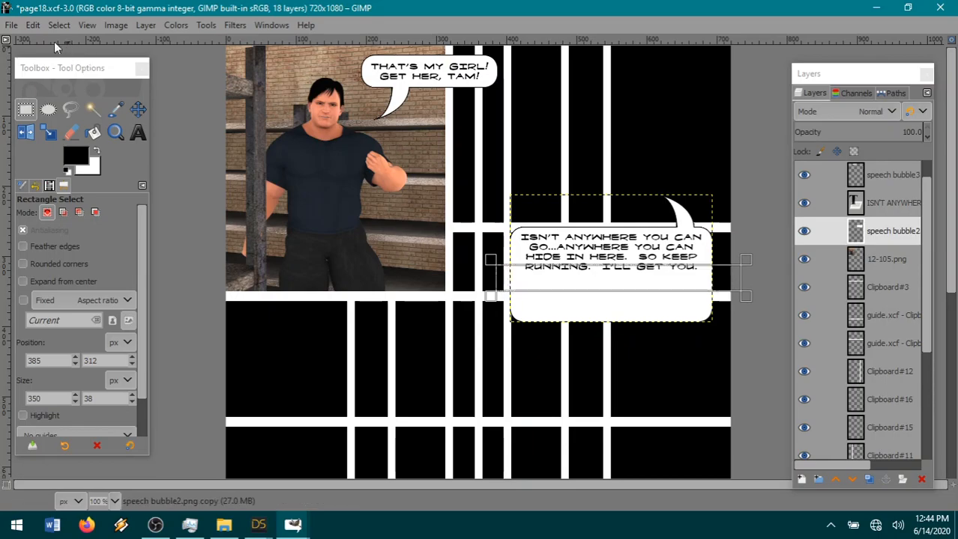
left_click(33, 25)
left_click(33, 104)
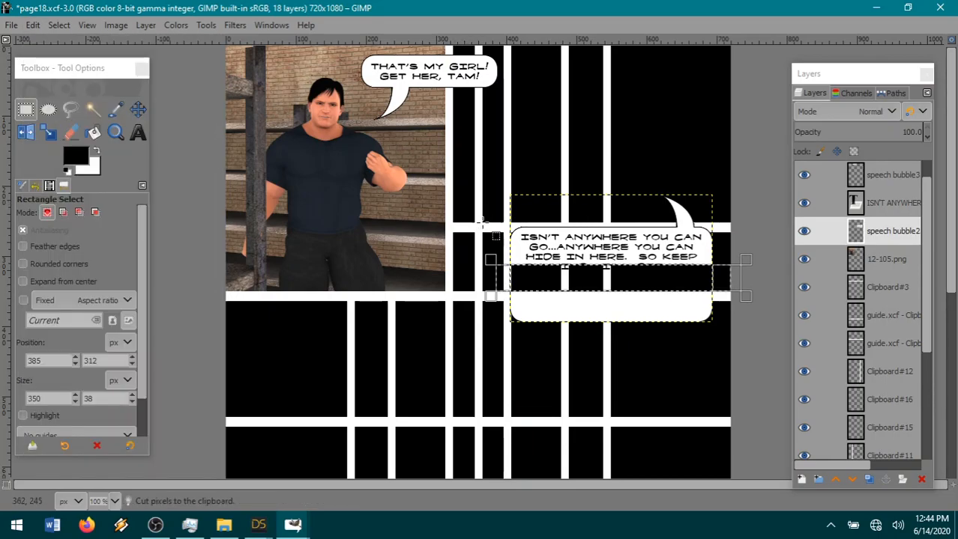
Extend the rectangular selection downward to 350 x 114 px and cut the bubble's remaining bottom part.
left_click_drag(562, 299, 571, 347)
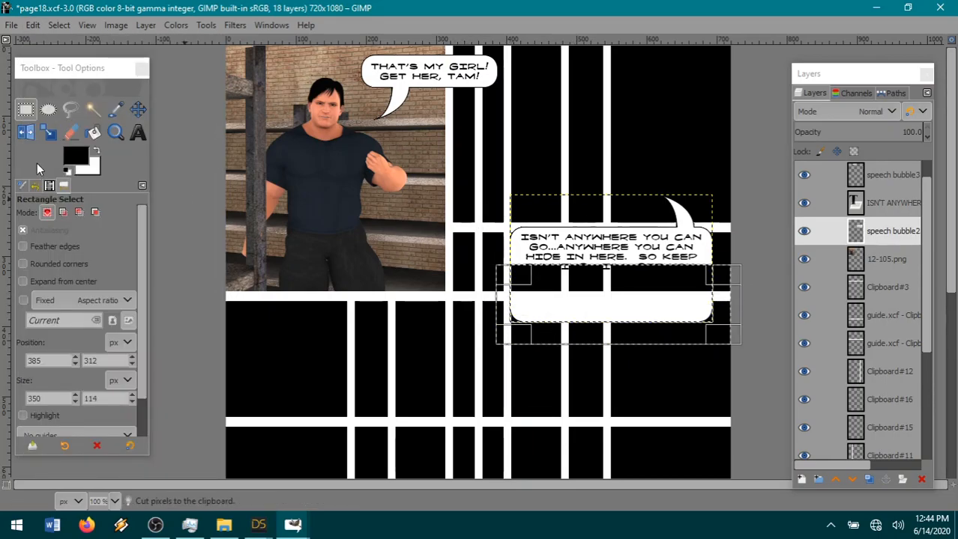
left_click(33, 24)
left_click(55, 105)
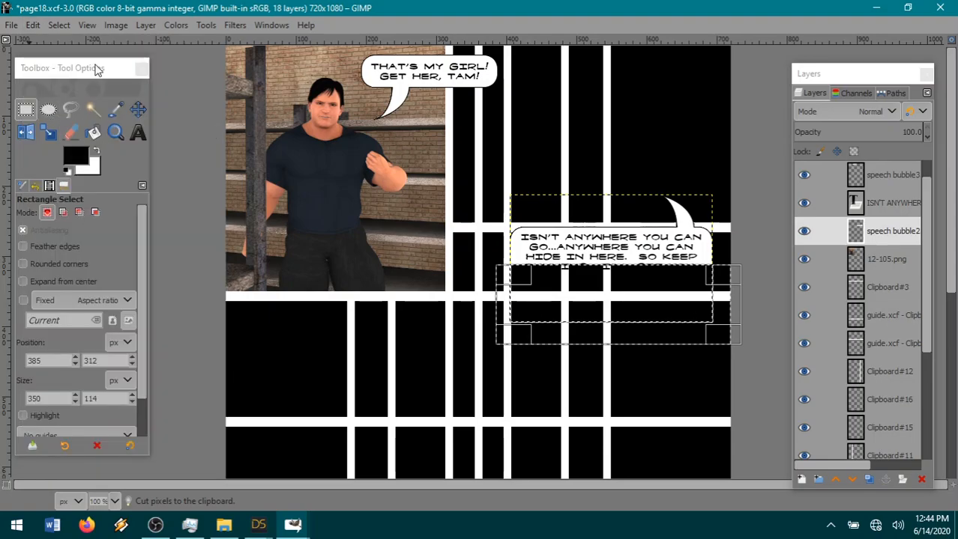
Clear the selection, paste the cut bubble bottom as a new layer, and move it up to close the bubble beneath the dialogue.
left_click(58, 25)
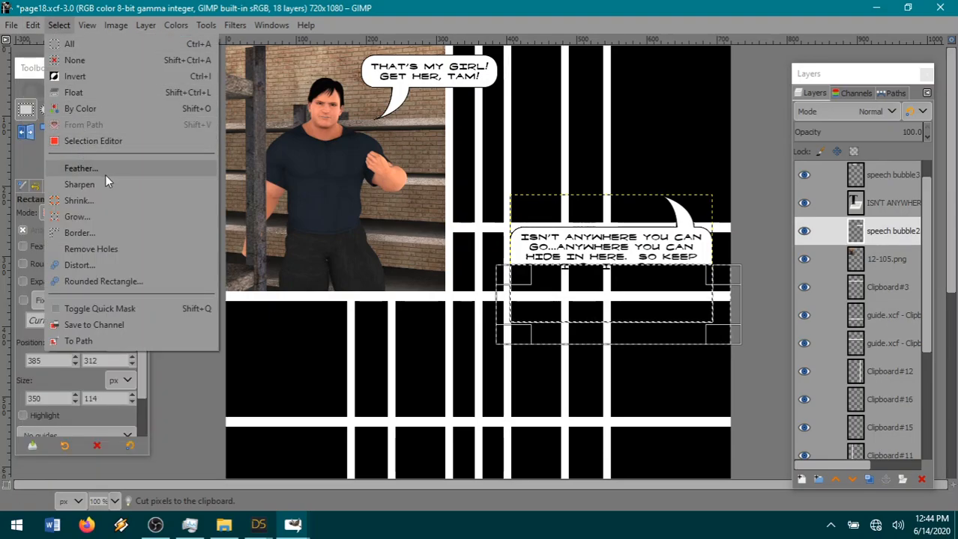
left_click(88, 57)
left_click(33, 24)
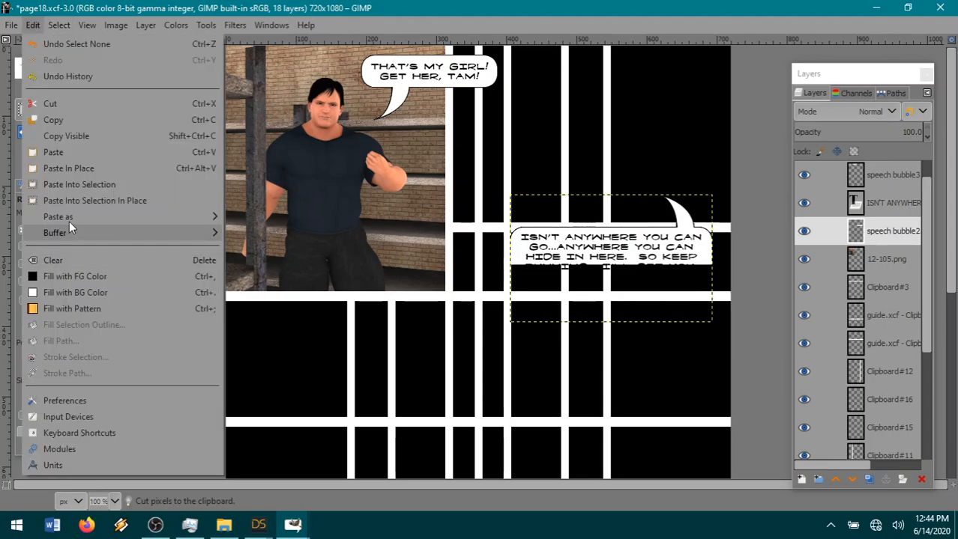
left_click(262, 231)
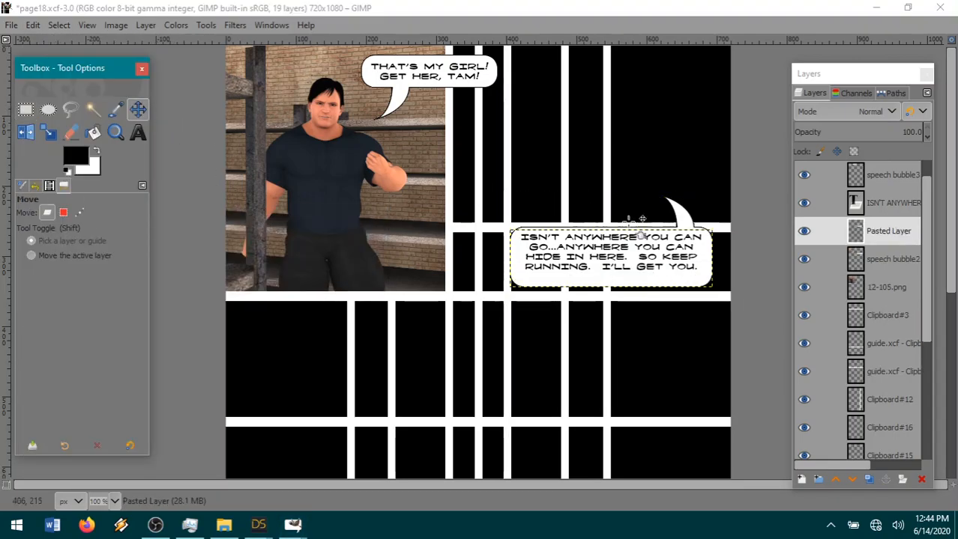
left_click_drag(635, 297, 628, 288)
left_click(628, 289)
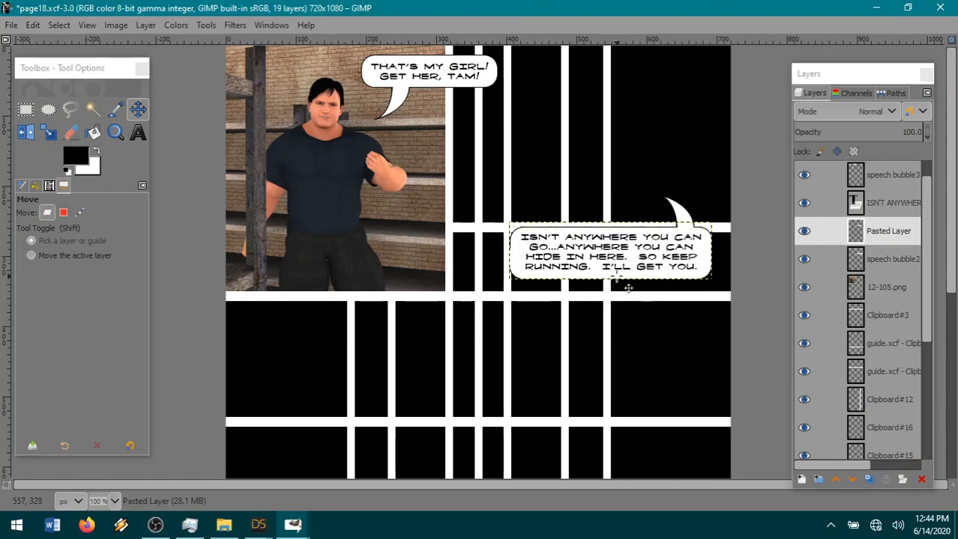
right_click(908, 235)
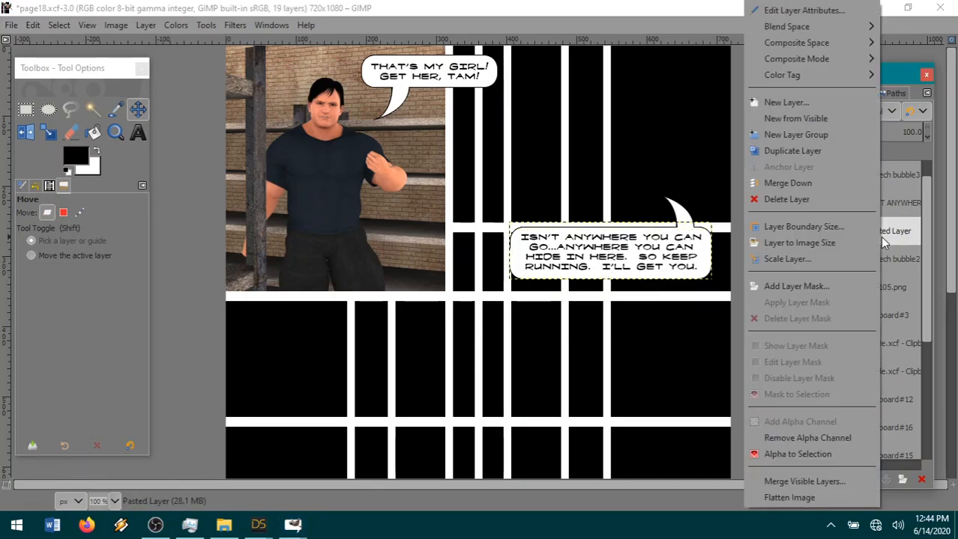
left_click(805, 186)
left_click_drag(643, 290, 654, 292)
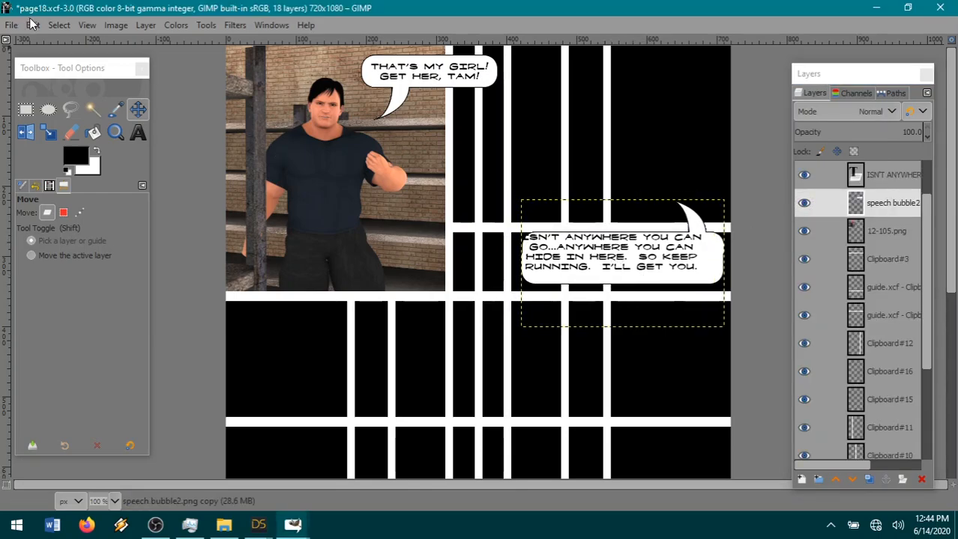
left_click(32, 25)
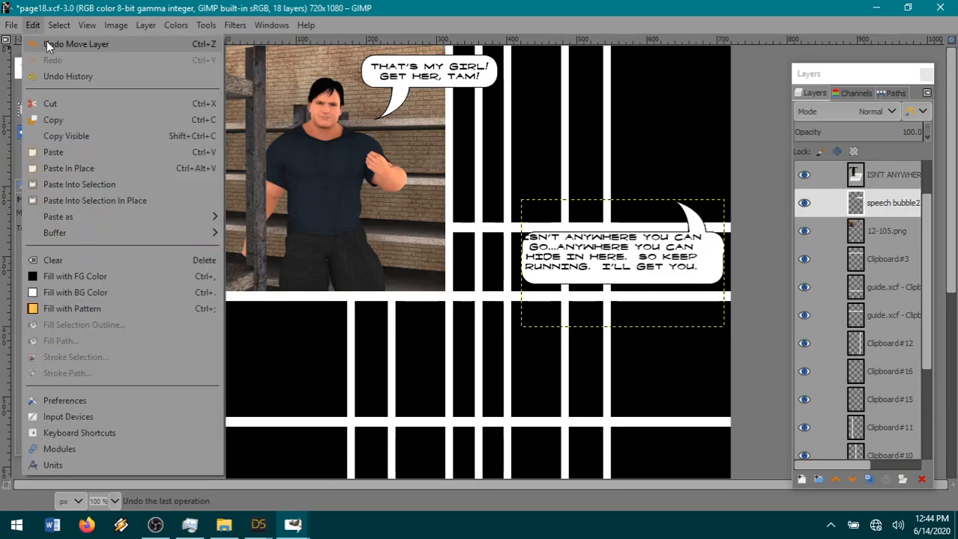
left_click(45, 44)
left_click(35, 25)
left_click(43, 44)
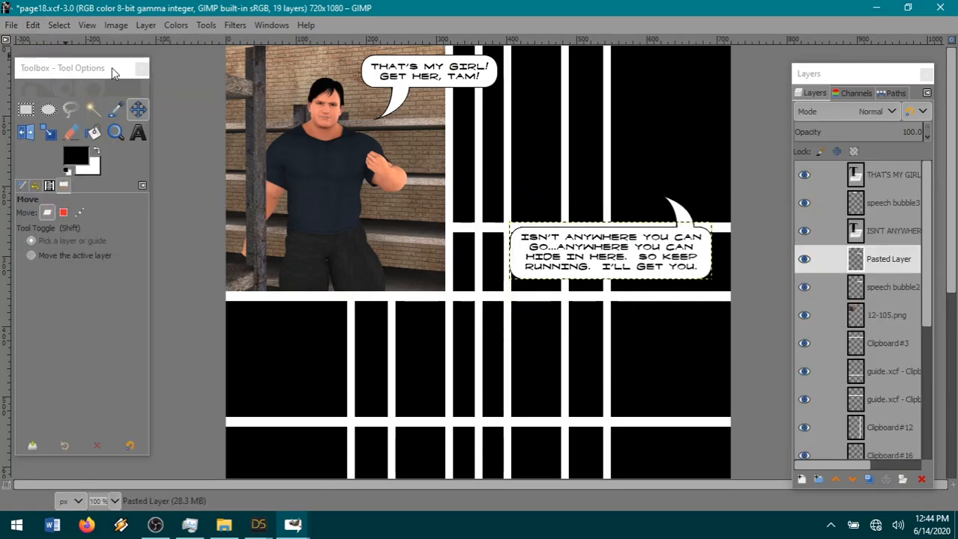
Nudge the pasted bubble bottom 1 px right to align its edges, and merge it down into the speech bubble2 layer.
left_click(887, 315)
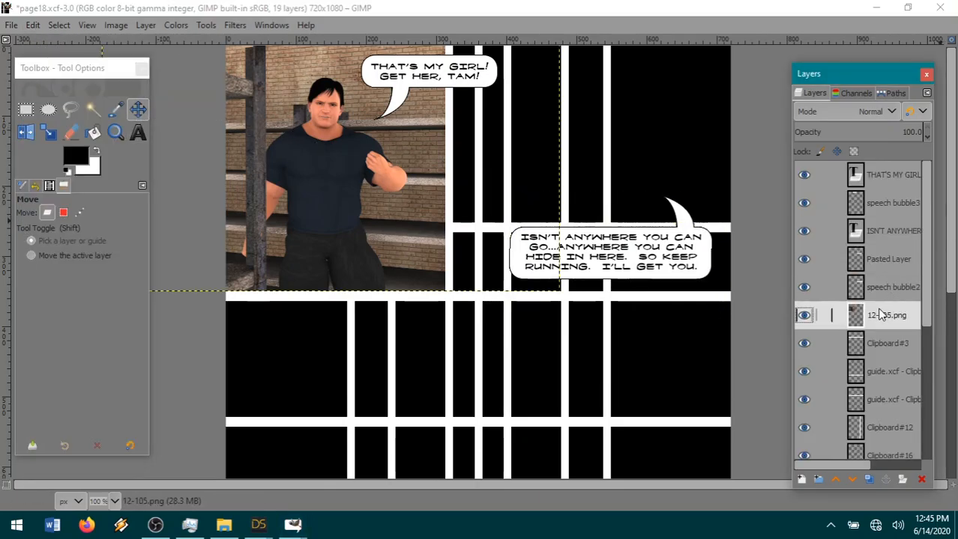
left_click_drag(678, 285, 678, 285)
left_click(886, 314)
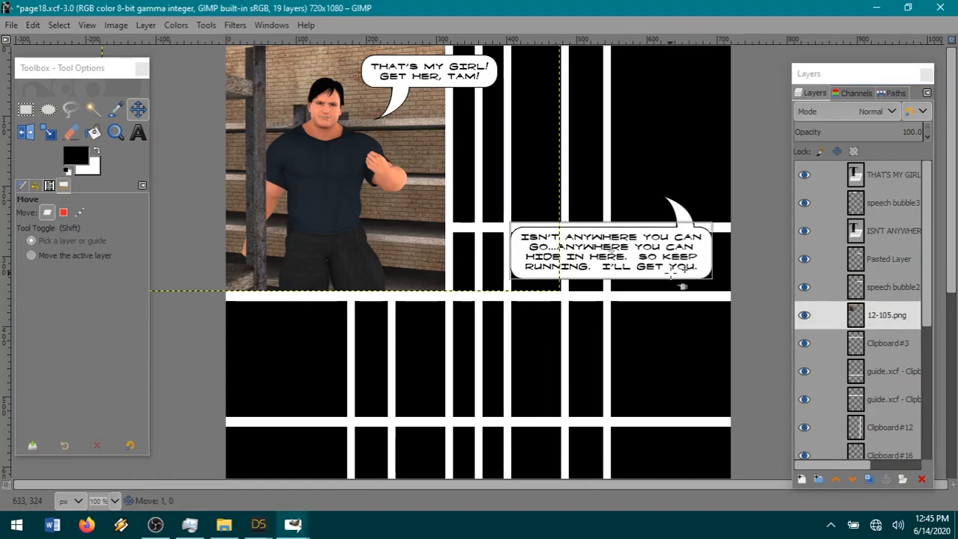
right_click(901, 265)
left_click(870, 184)
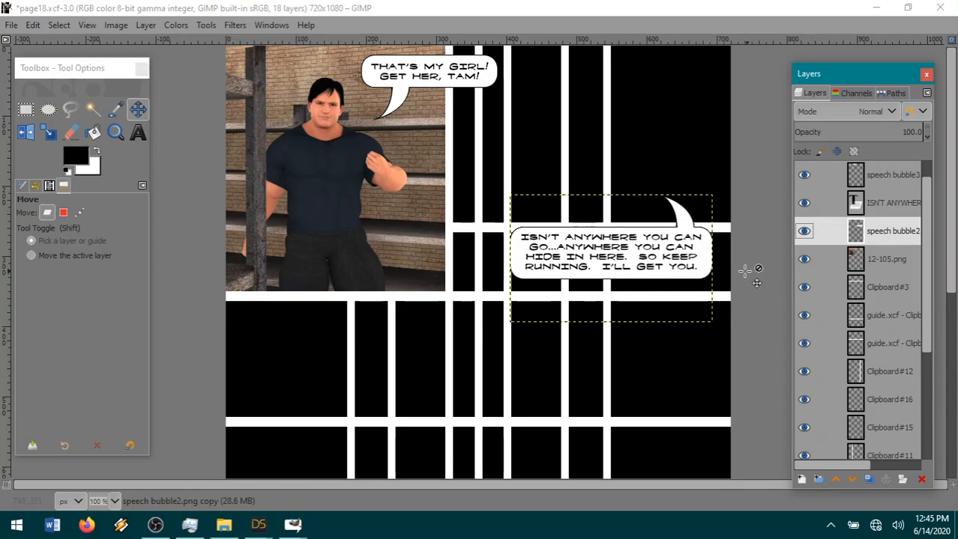
Shift the completed bubble slightly right and down, and move its dialogue text to fit back inside it.
left_click_drag(679, 287, 691, 294)
left_click(893, 203)
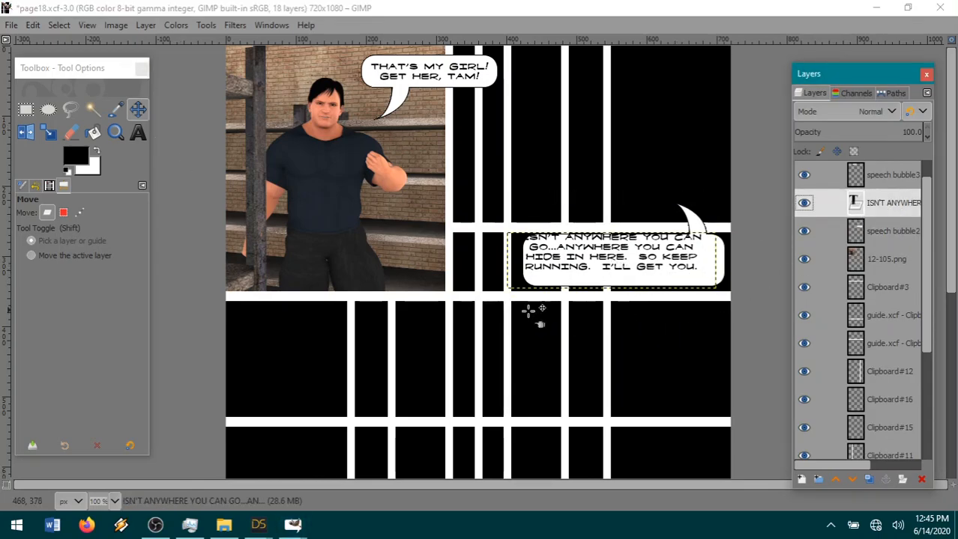
left_click_drag(684, 280, 696, 288)
Create a new 720 x 1080 px layer filled with the foreground color between 12-105.png and Clipboard#3.
left_click(889, 258)
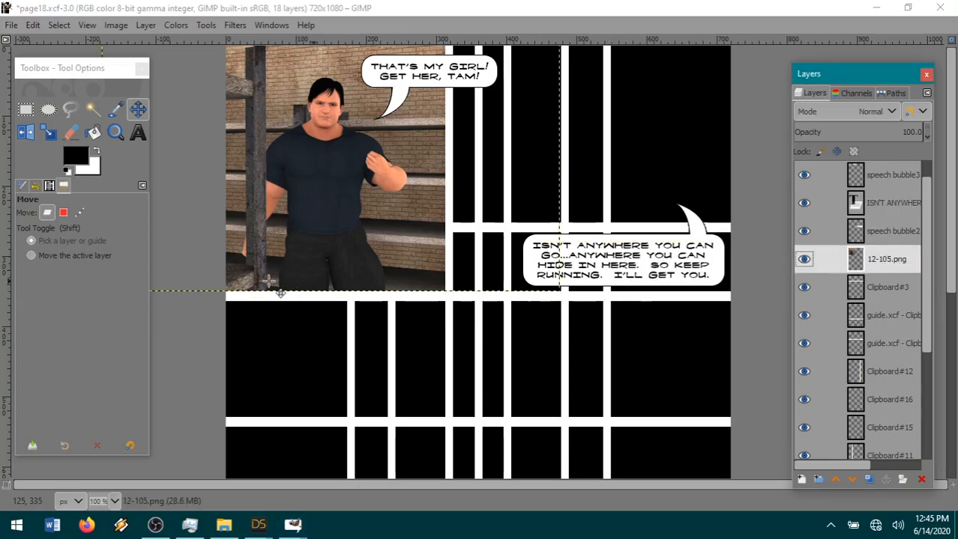
left_click(878, 285)
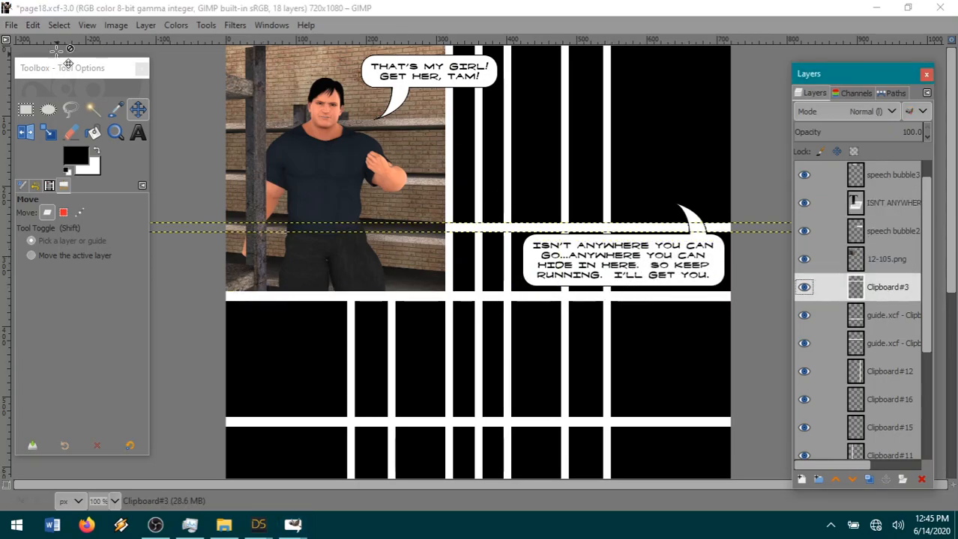
left_click(138, 25)
left_click(162, 42)
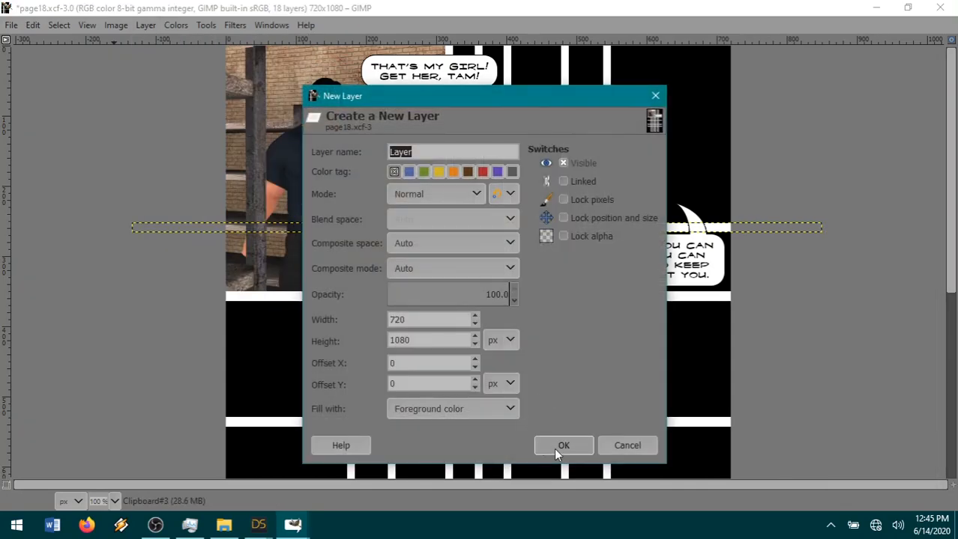
left_click(560, 446)
Expand the 12-105.png layer to the image size.
left_click(901, 268)
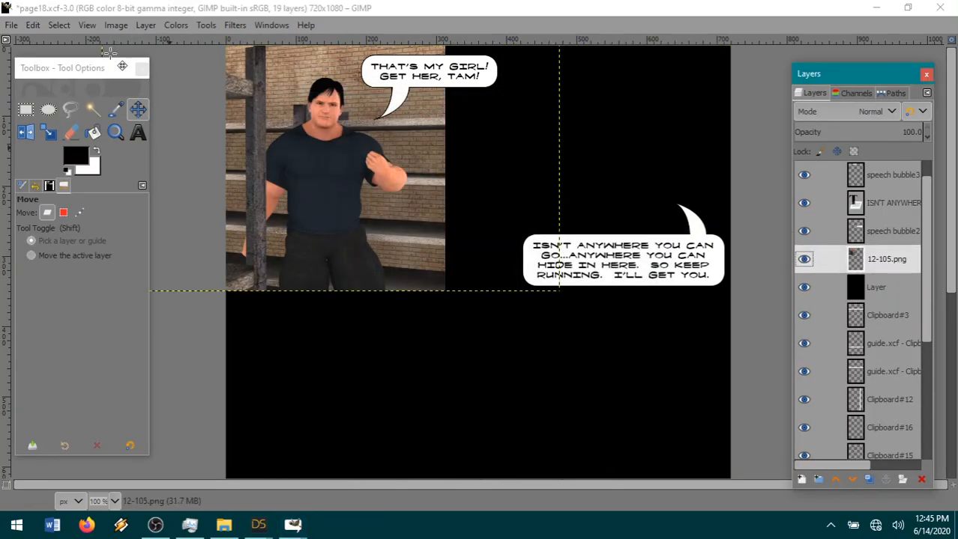
left_click(145, 25)
left_click(217, 260)
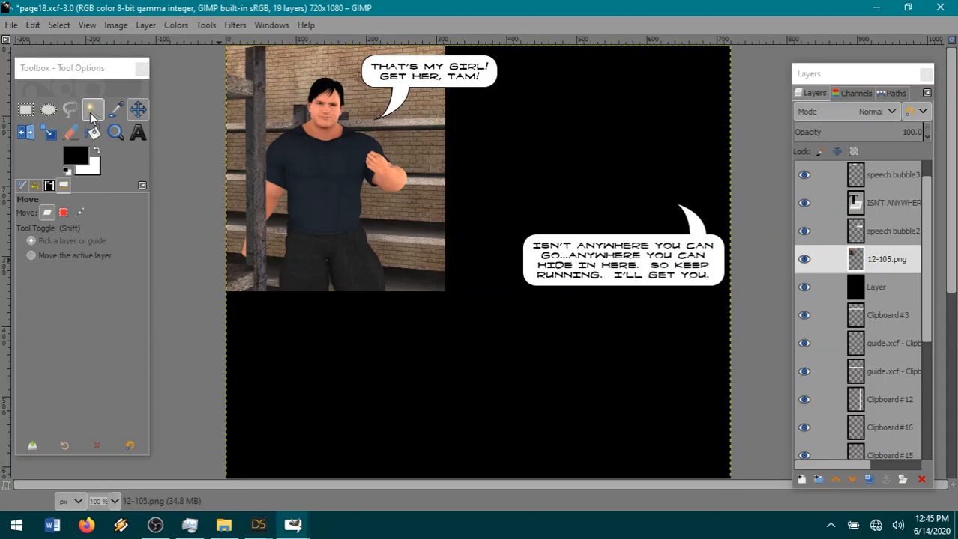
Fuzzy-select the transparent area around the panel picture and cut that area out of the new black layer.
left_click(92, 110)
left_click(481, 395)
left_click(875, 287)
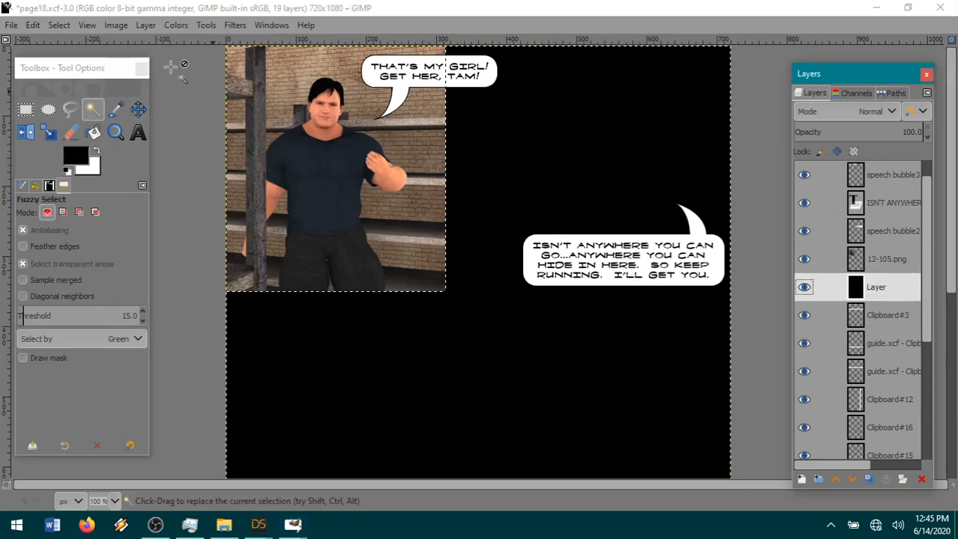
left_click(32, 24)
left_click(66, 98)
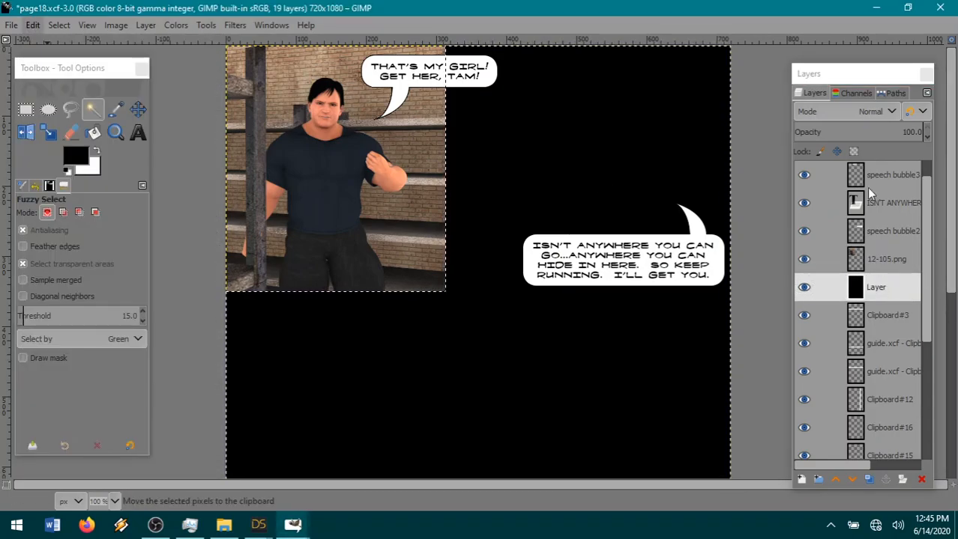
Paste the cut black area as a new layer above 12-105.png and hide it.
left_click(871, 259)
left_click(36, 25)
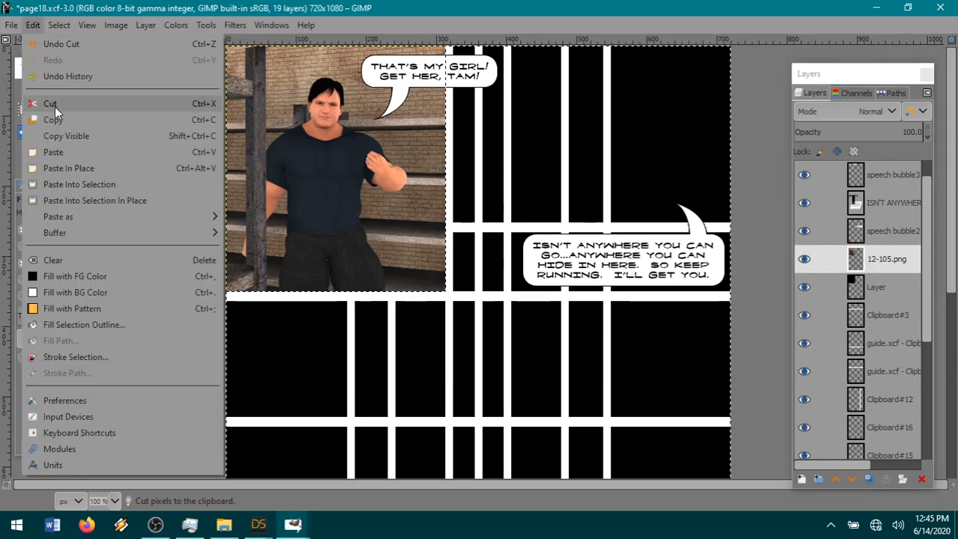
mouse_move(95, 218)
left_click(278, 218)
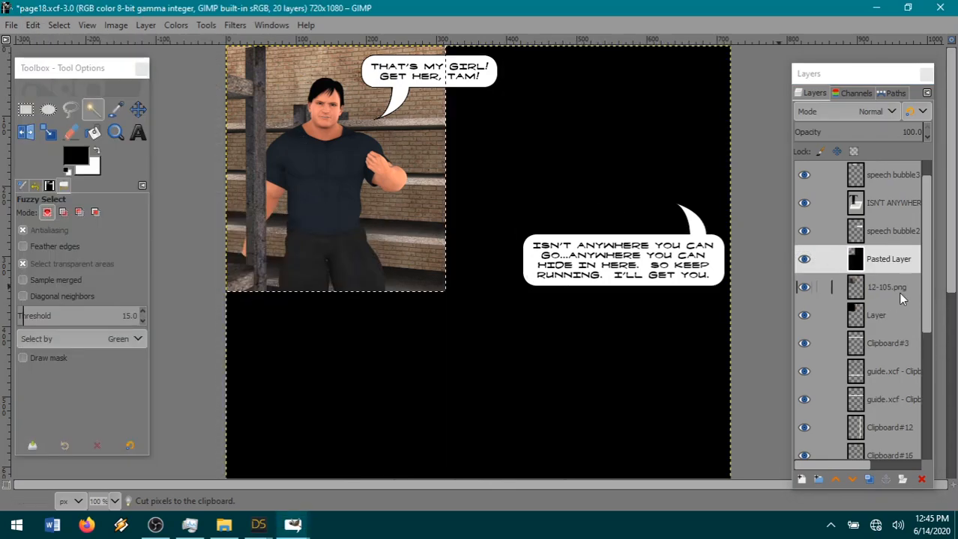
left_click(804, 259)
With the 12-105.png layer active, invert the selection to cover the panel picture and shrink it by 1 px.
left_click(886, 287)
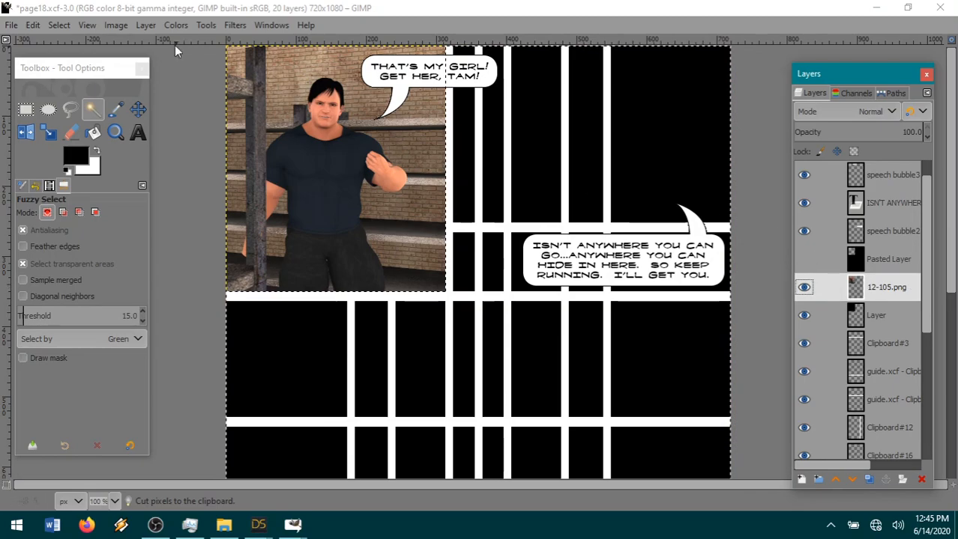
left_click(59, 25)
left_click(88, 75)
left_click(58, 24)
left_click(84, 202)
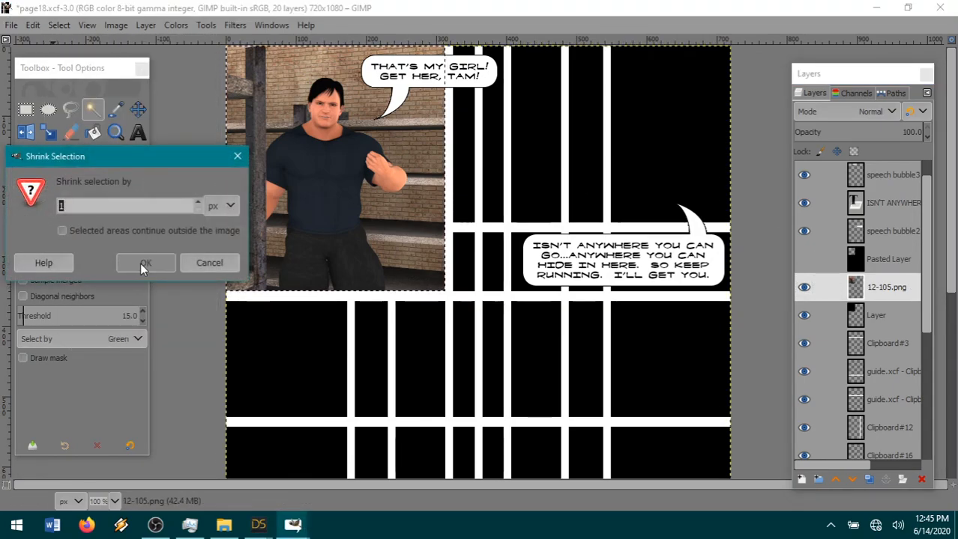
left_click(144, 265)
Invert the selection again and cut the picture's 1 px outer edge from 12-105.png, leaving a black border.
left_click(59, 25)
left_click(92, 73)
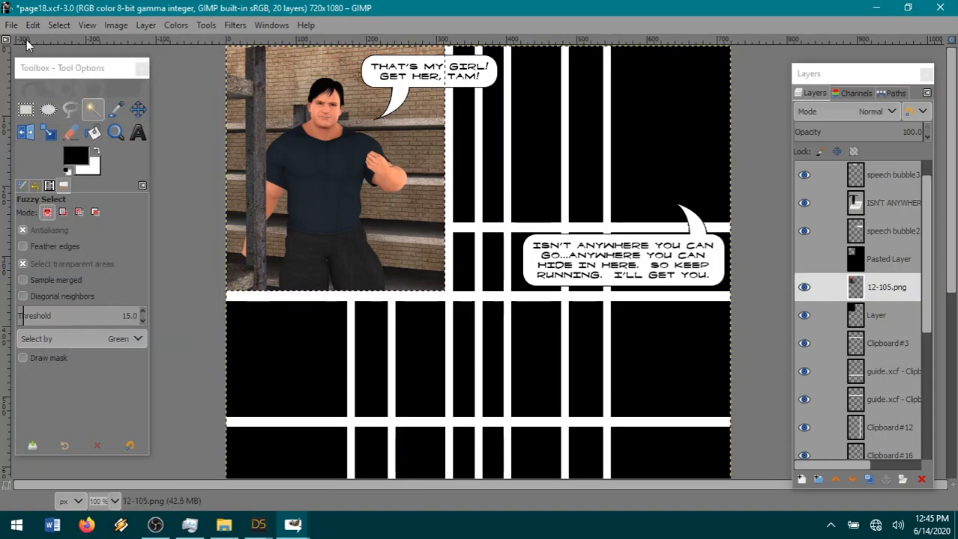
left_click(32, 25)
left_click(74, 105)
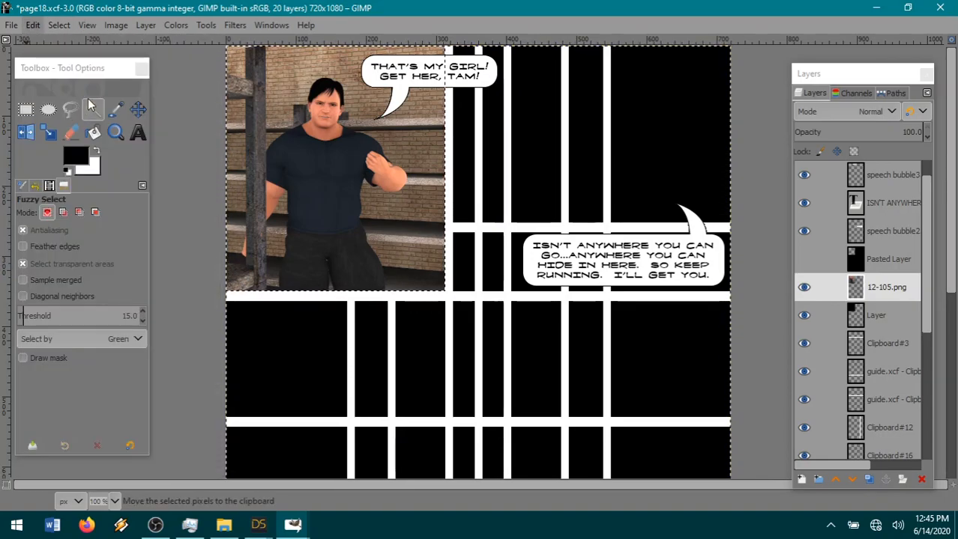
Clear the selection and merge 12-105.png down into the black border layer.
left_click(60, 26)
left_click(78, 60)
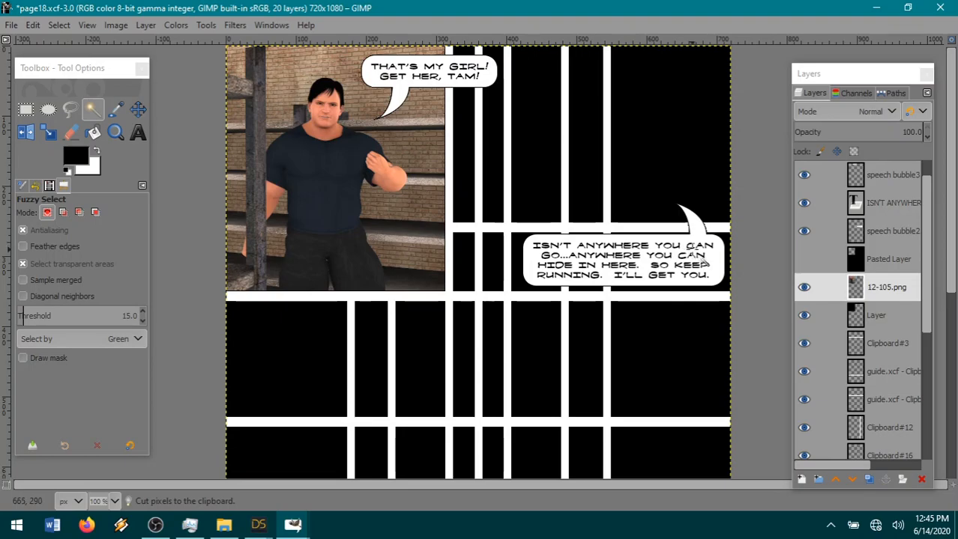
right_click(884, 287)
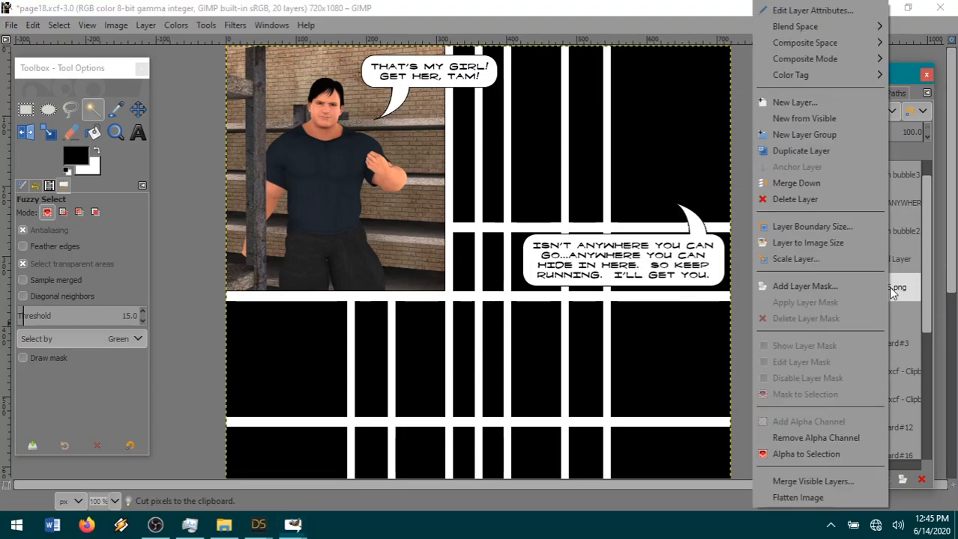
left_click(780, 185)
Switch to DAZ Studio's render window, look over the warehouse render, save it as 12-106 in png format, and return to GIMP.
mouse_move(259, 525)
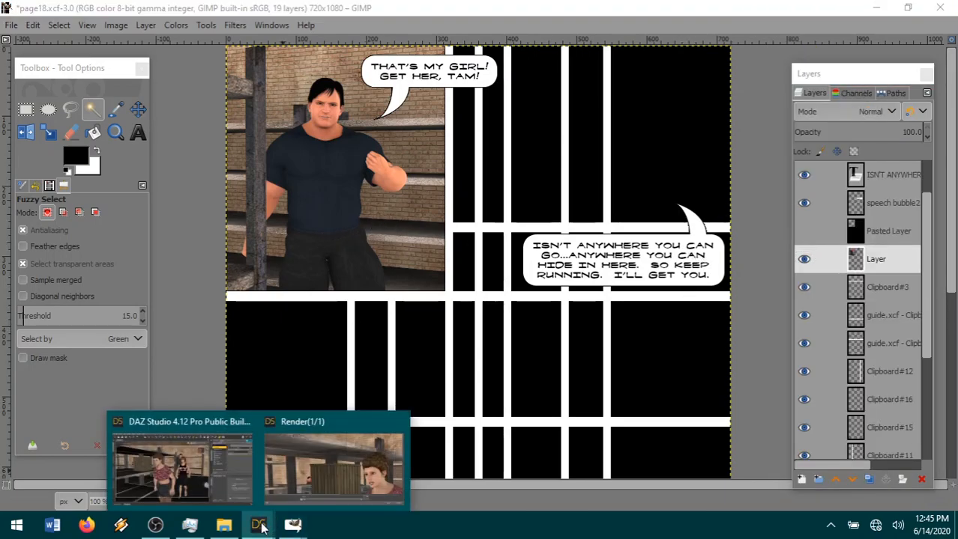
mouse_move(349, 473)
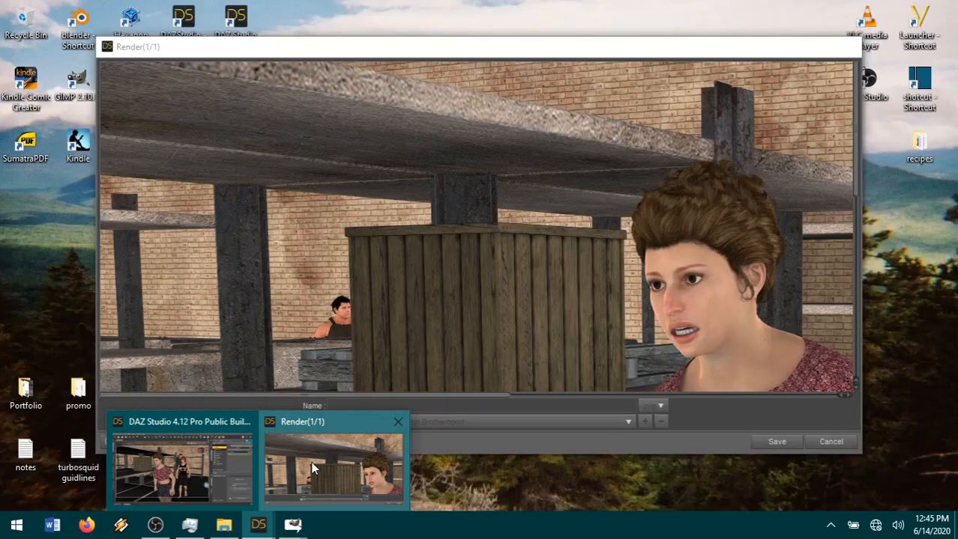
left_click(208, 461)
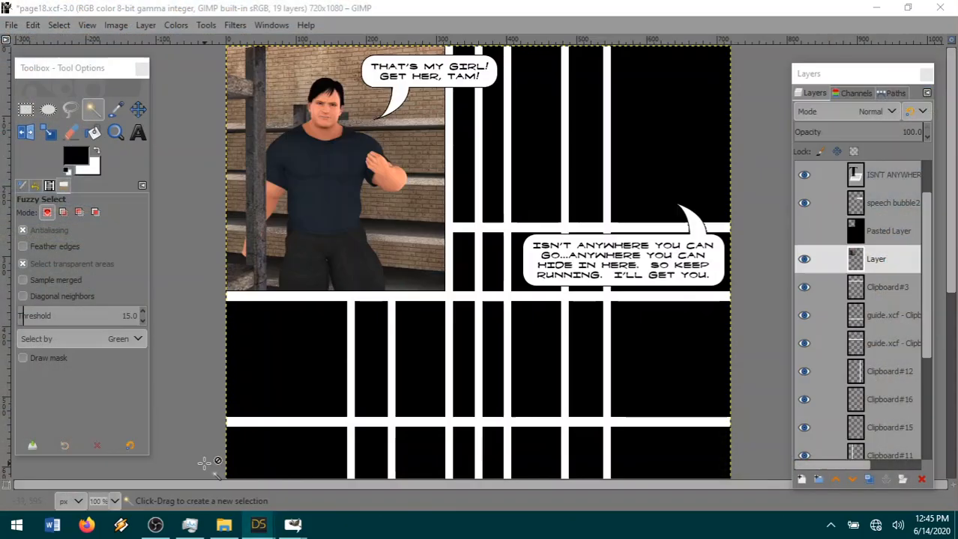
mouse_move(259, 523)
mouse_move(197, 463)
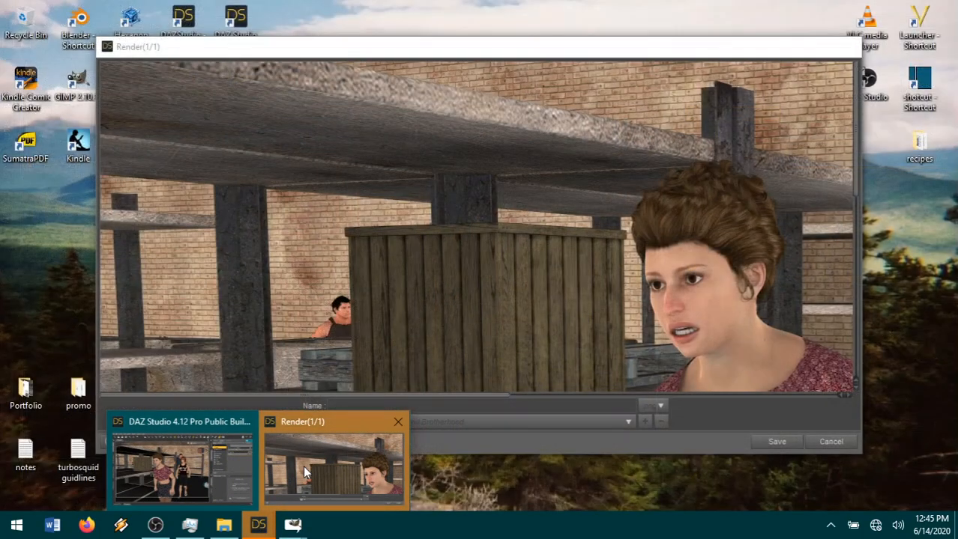
left_click(302, 466)
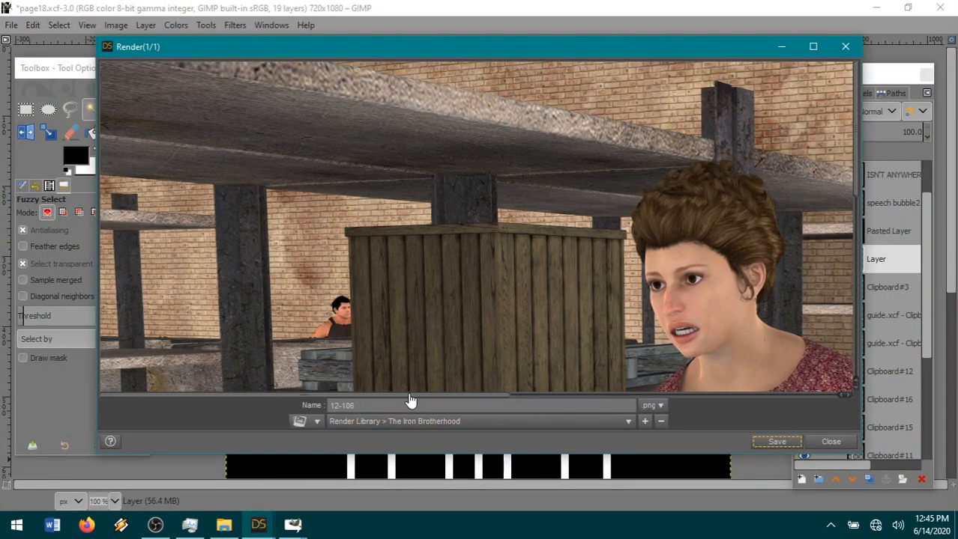
left_click_drag(409, 395, 628, 397)
scroll(549, 364, "down", 6)
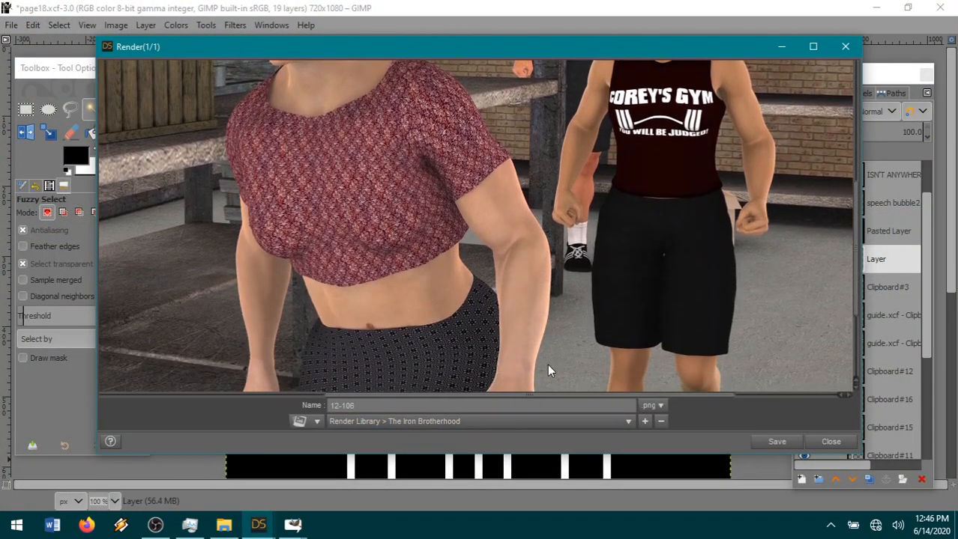
left_click(777, 442)
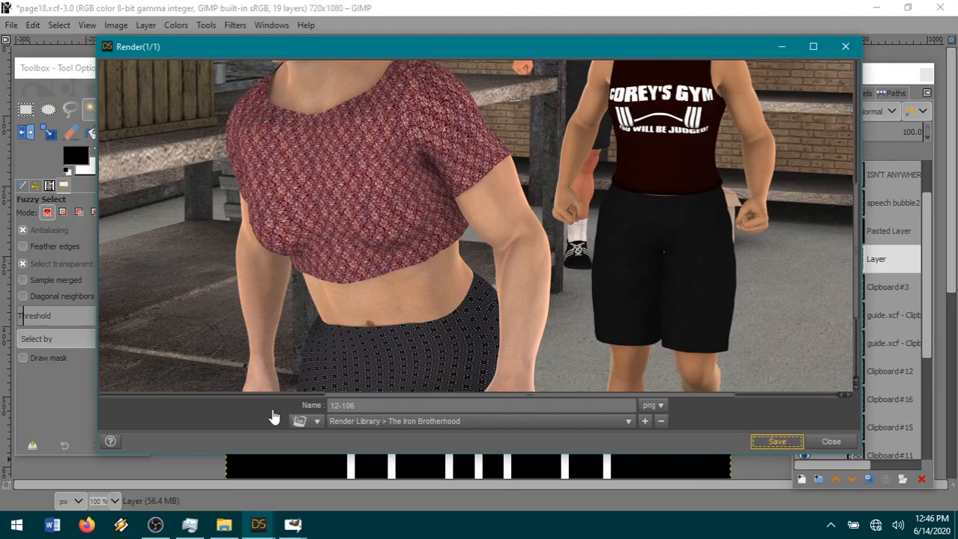
key("alt+Tab")
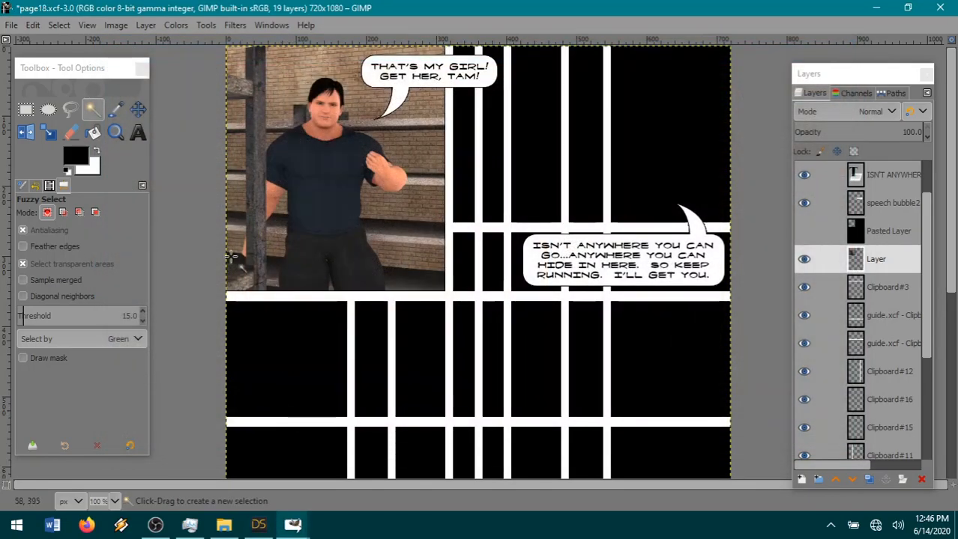
Open the 12-106.png render as a new layer in the page18.xcf image.
left_click(12, 26)
left_click(63, 90)
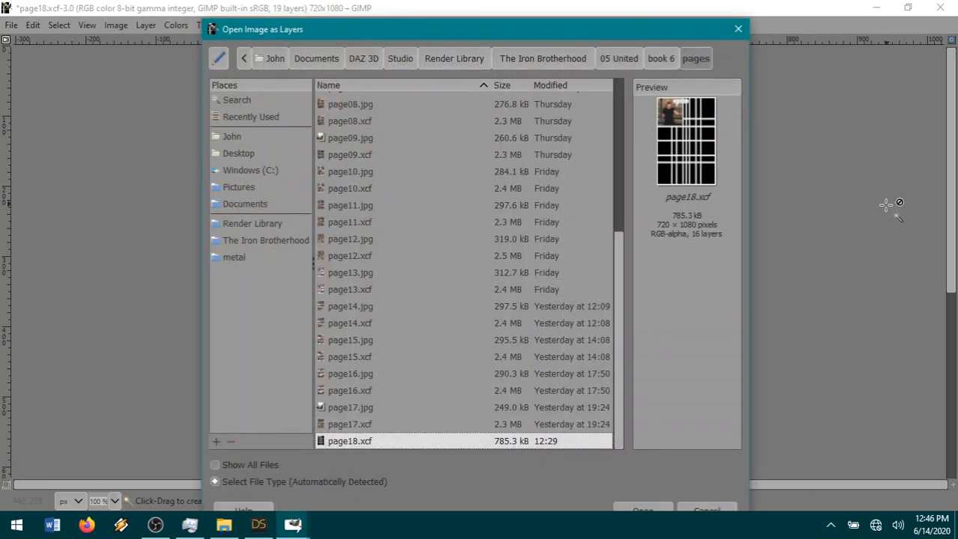
left_click(571, 56)
left_click(343, 235)
double_click(343, 234)
Scale the 12-106.png layer to 34% and move it up over the top-right panel area, behind the speech bubbles.
left_click(142, 25)
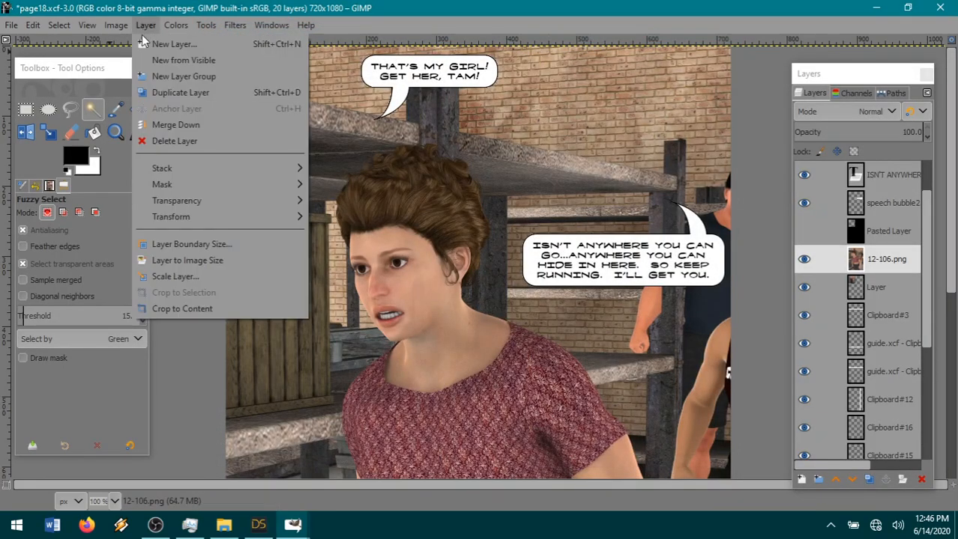
left_click(197, 277)
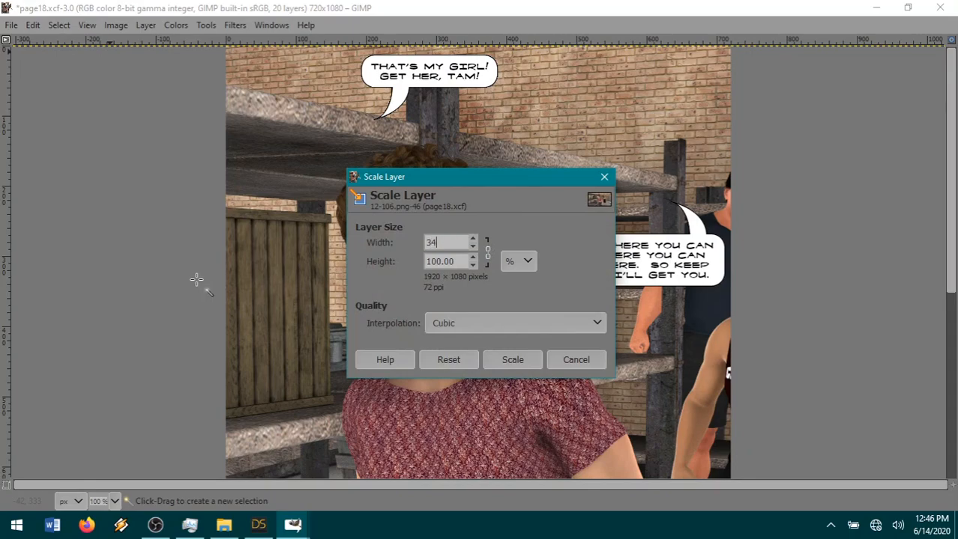
type("34")
left_click(513, 360)
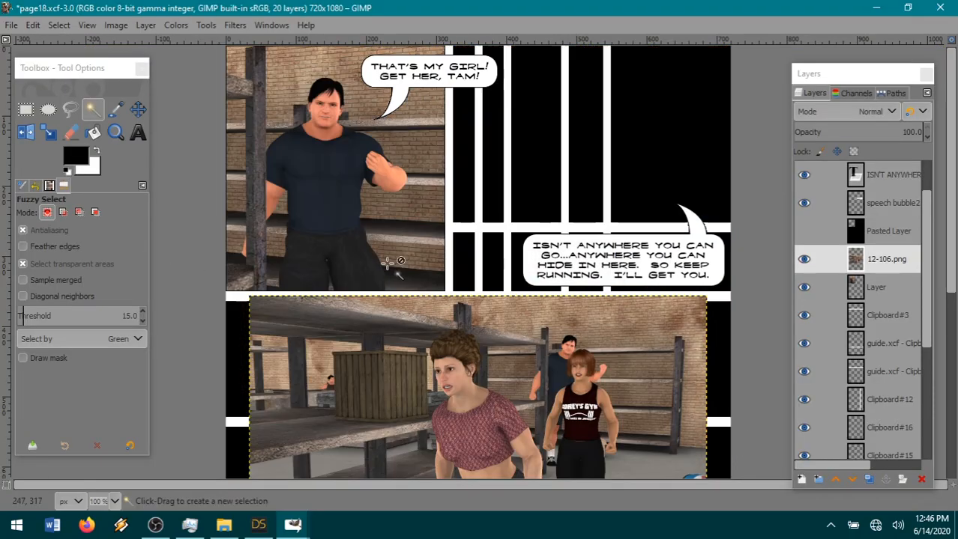
left_click(137, 111)
left_click_drag(484, 444, 554, 182)
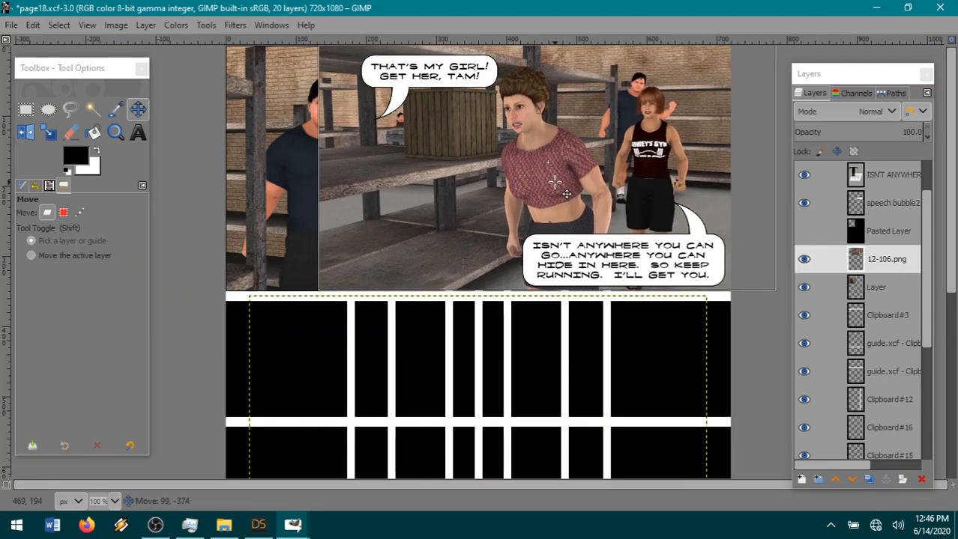
left_click_drag(555, 182, 555, 182)
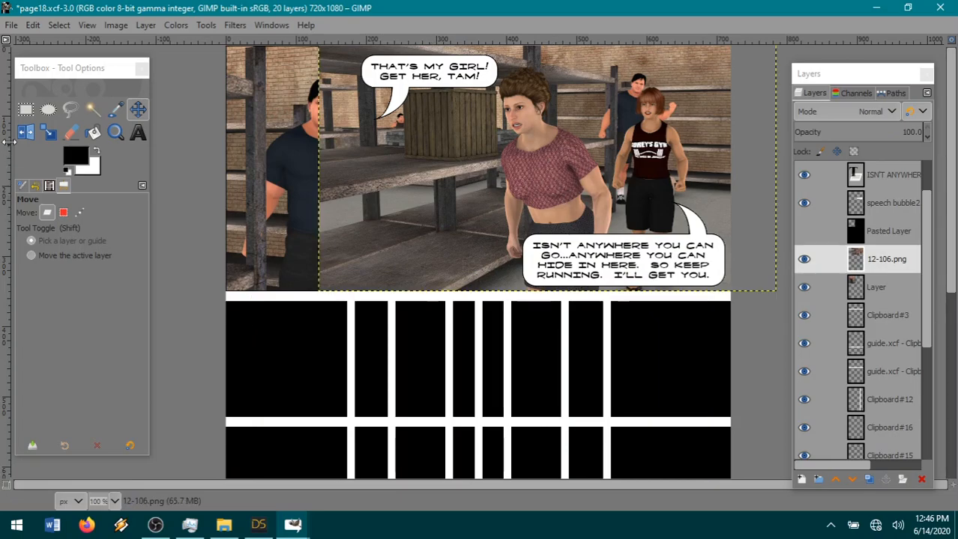
Cut the part of 12-106.png that overlaps the first panel and the gutter beside it, and clear the selection.
left_click(25, 109)
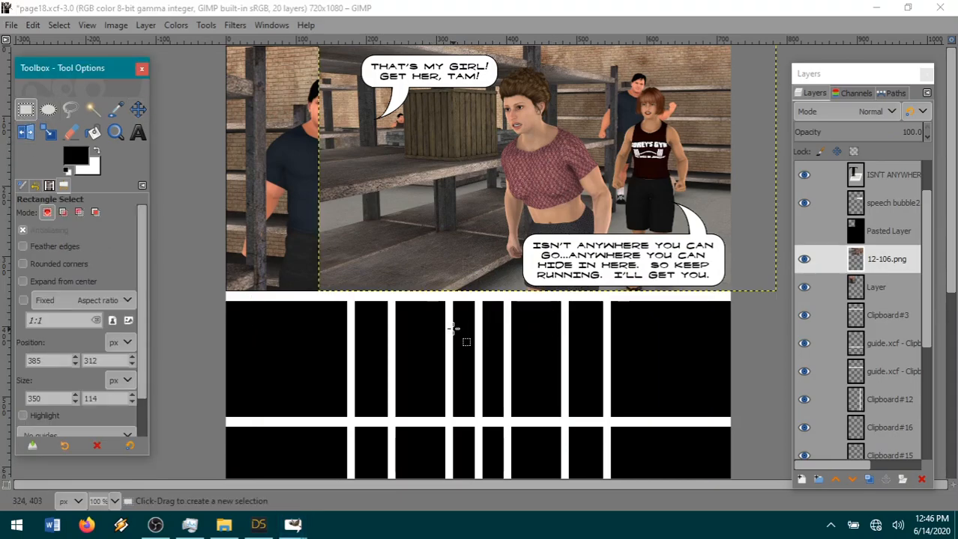
left_click_drag(452, 328, 248, 23)
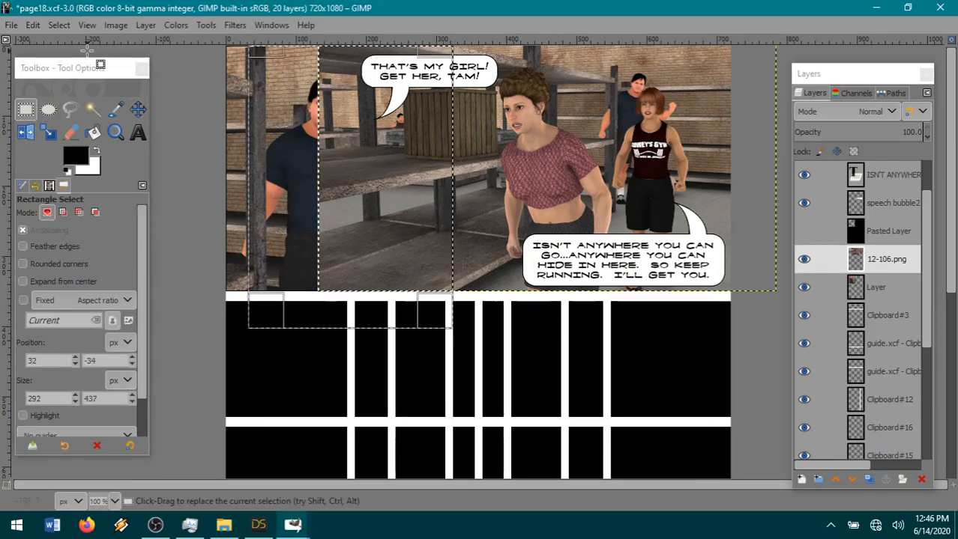
left_click(12, 25)
mouse_move(48, 28)
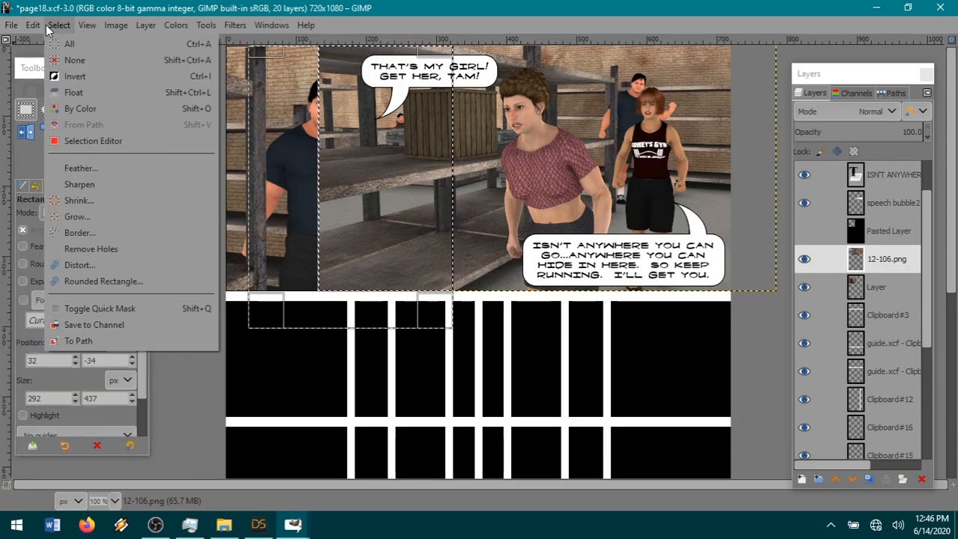
left_click(57, 103)
left_click(61, 25)
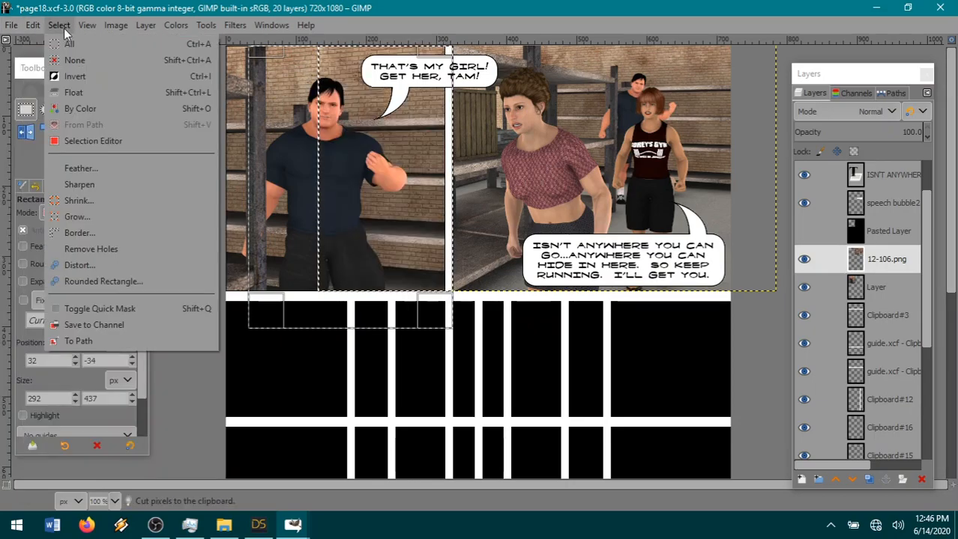
left_click(74, 60)
Raise 12-106.png above the black Pasted Layer and expand it to the image size.
left_click_drag(889, 262, 887, 228)
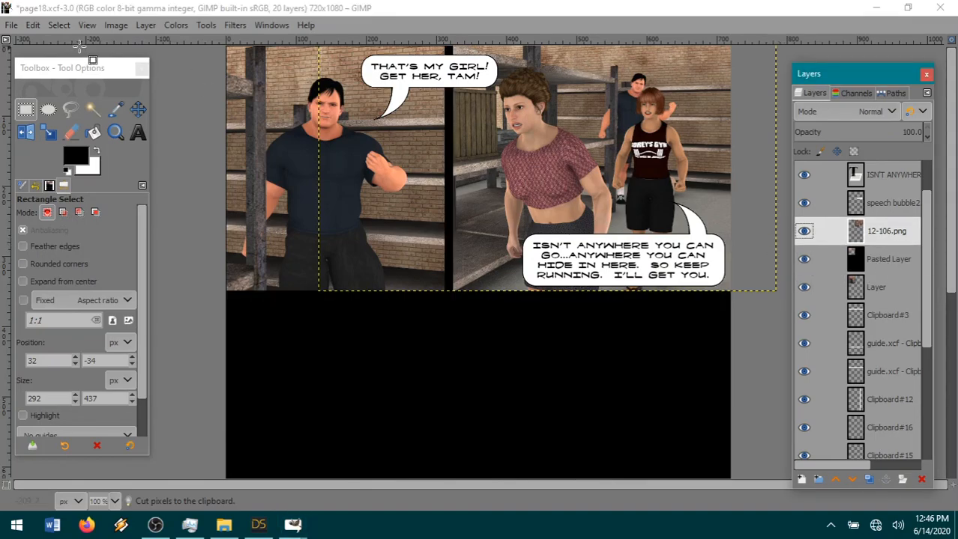
left_click(145, 24)
left_click(208, 248)
Fuzzy-select the transparent area around the 12-106.png picture and cut that area out of the black Pasted Layer.
key("u")
left_click(502, 370)
left_click(878, 259)
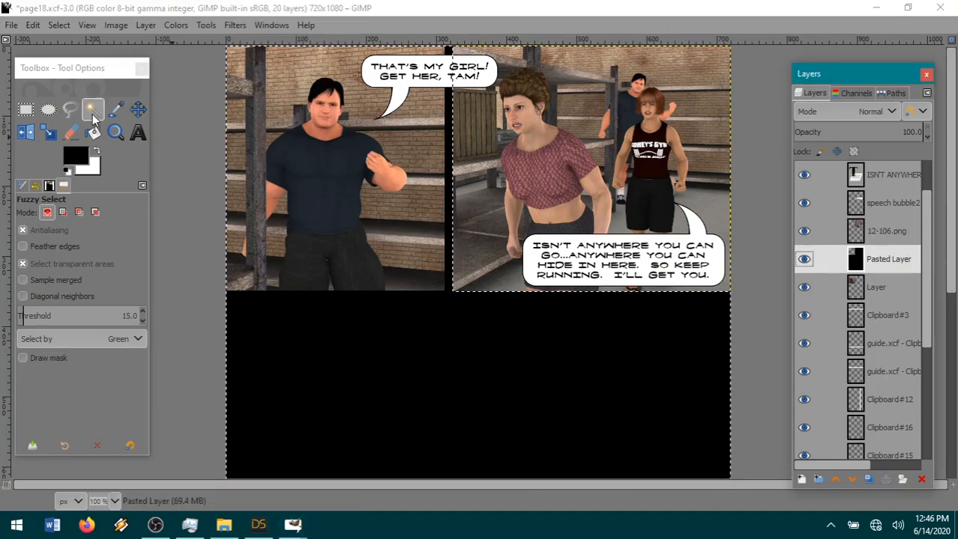
left_click(33, 25)
left_click(82, 102)
Paste the cut black area as a new layer above 12-106.png and hide the new layer.
left_click(886, 232)
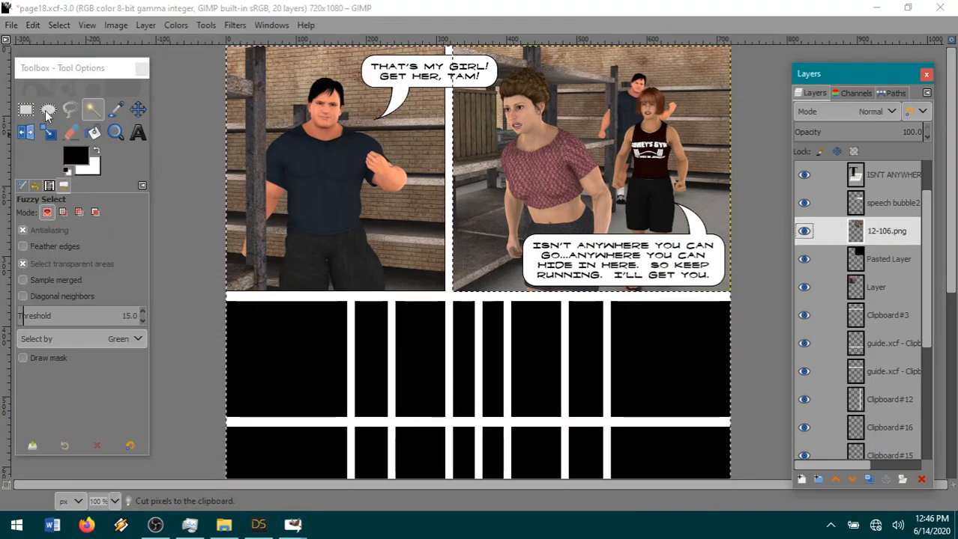
left_click(33, 25)
mouse_move(51, 216)
left_click(314, 217)
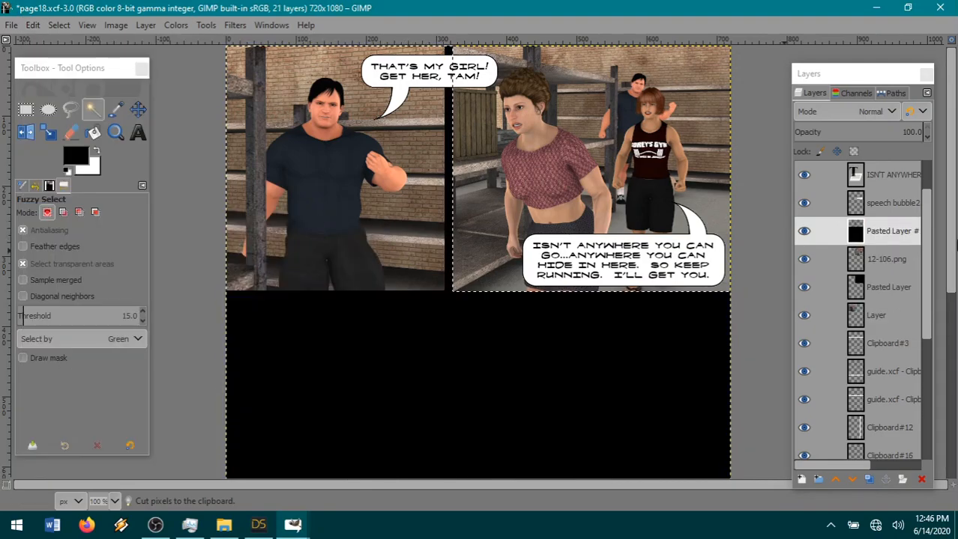
left_click(804, 232)
With the 12-106.png layer active, invert the selection to cover the second panel's picture and shrink it by 1 px.
left_click(892, 258)
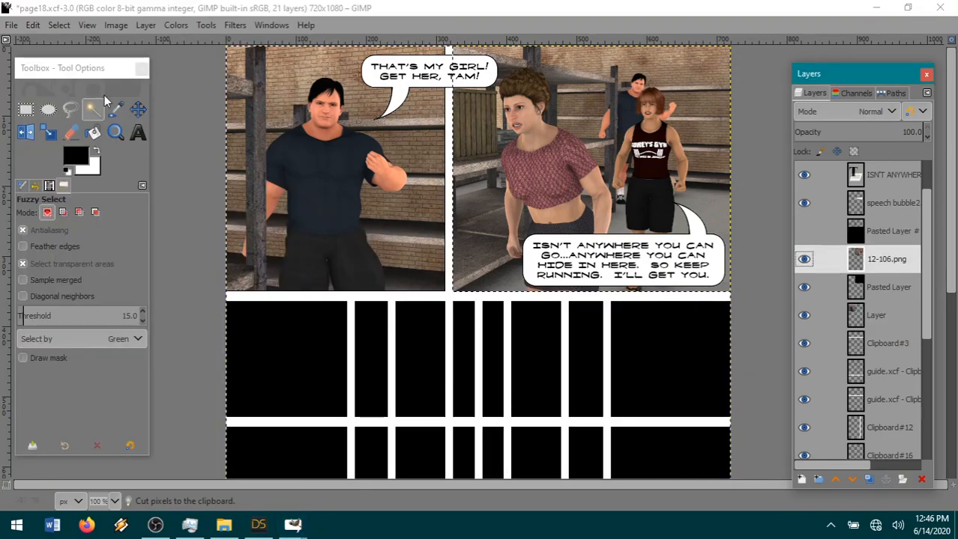
left_click(59, 25)
left_click(75, 74)
left_click(59, 25)
left_click(100, 194)
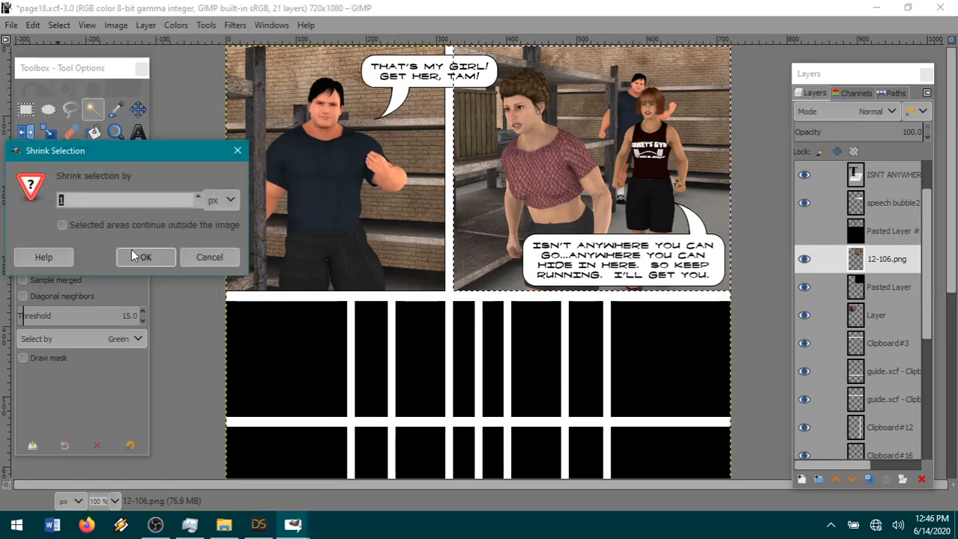
left_click(143, 257)
Invert the selection again and cut the 1 px outer edge from 12-106.png to leave a black border.
left_click(59, 26)
left_click(59, 26)
left_click(33, 24)
left_click(56, 105)
Clear the selection and merge 12-106.png down into the black border layer.
left_click(60, 26)
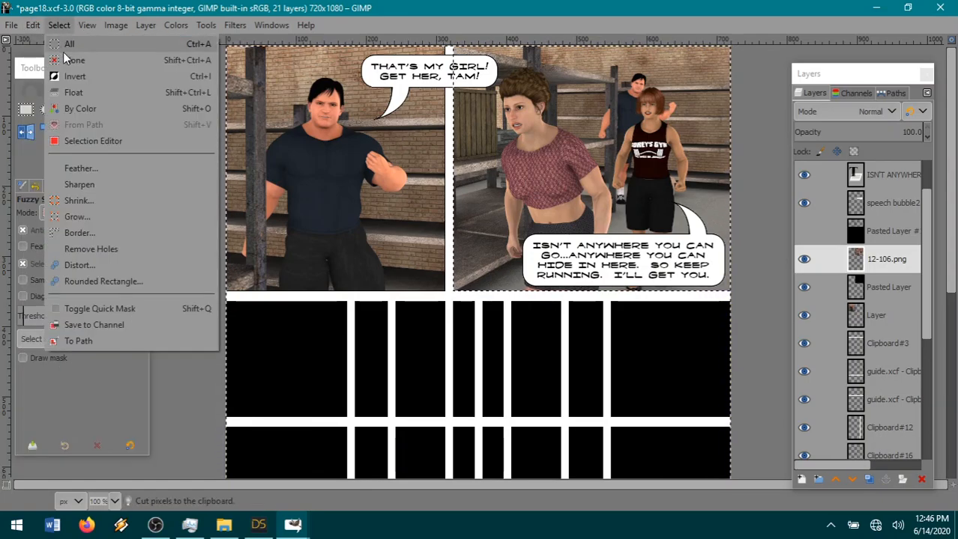
left_click(69, 58)
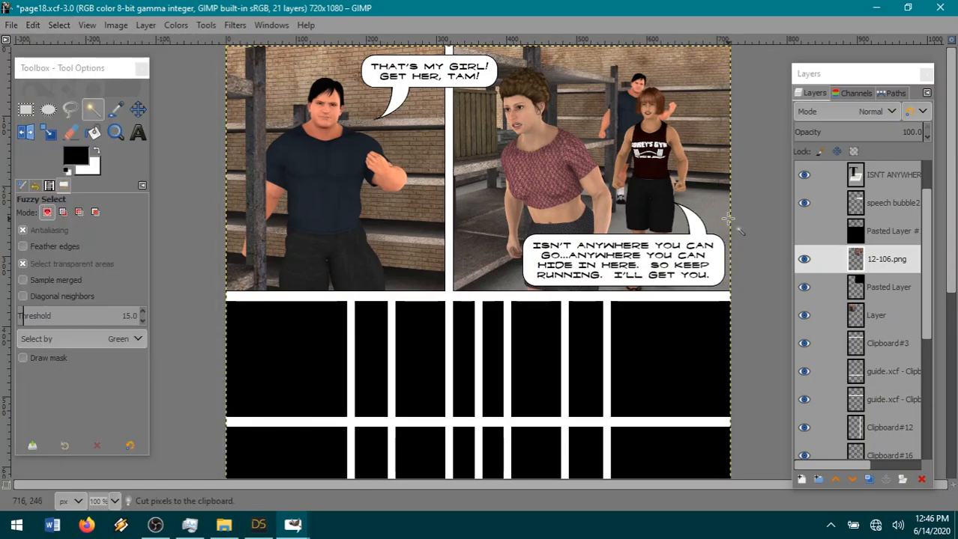
right_click(854, 258)
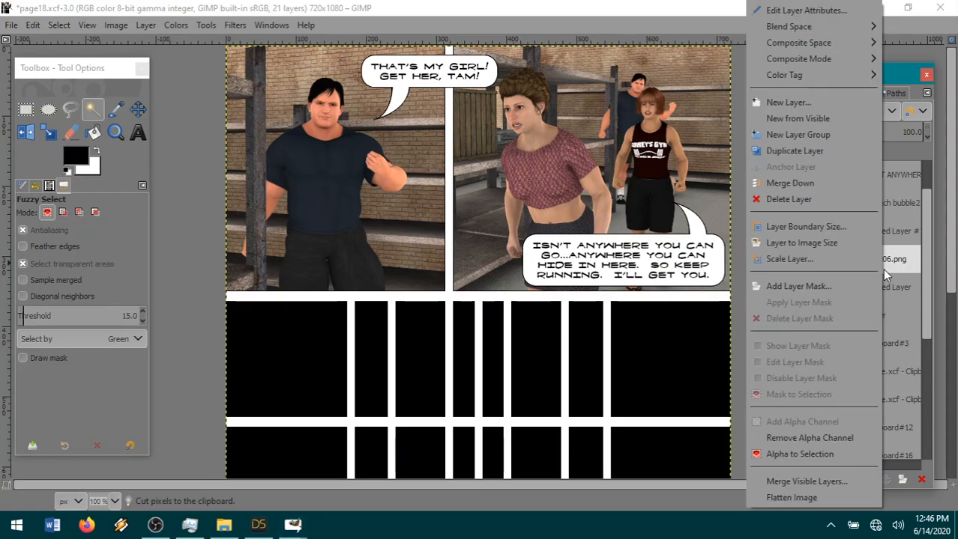
left_click(793, 187)
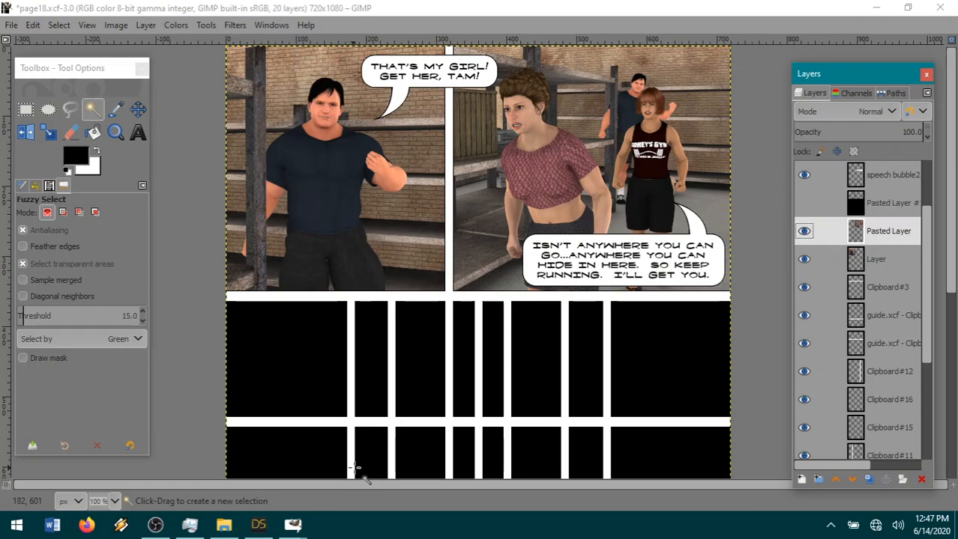
Switch to DAZ Studio and move the curly-haired woman in the red top down the warehouse aisle to the fallen barrel.
left_click(258, 526)
left_click_drag(603, 143, 816, 178)
scroll(476, 282, "down", 5)
scroll(482, 274, "down", 1)
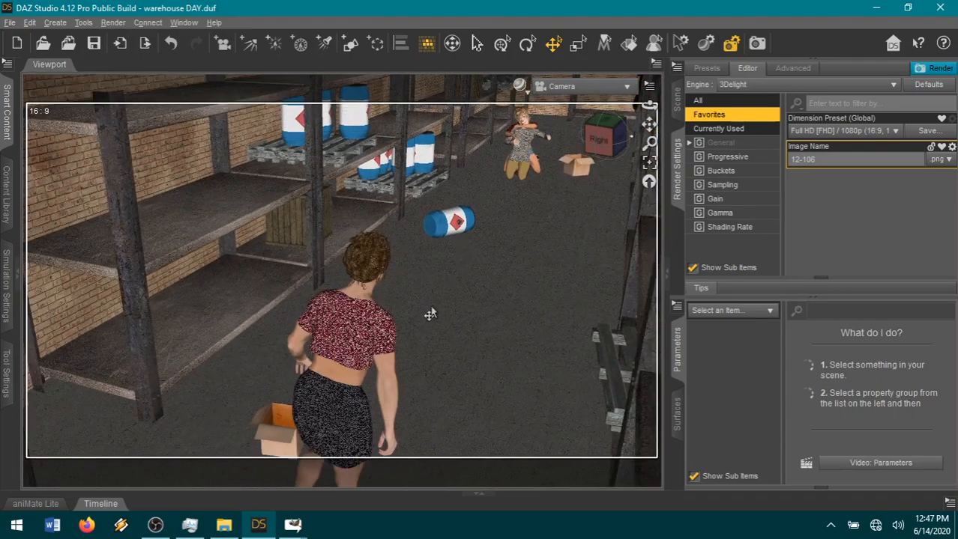
left_click(315, 392)
scroll(497, 400, "down", 2)
scroll(496, 401, "down", 2)
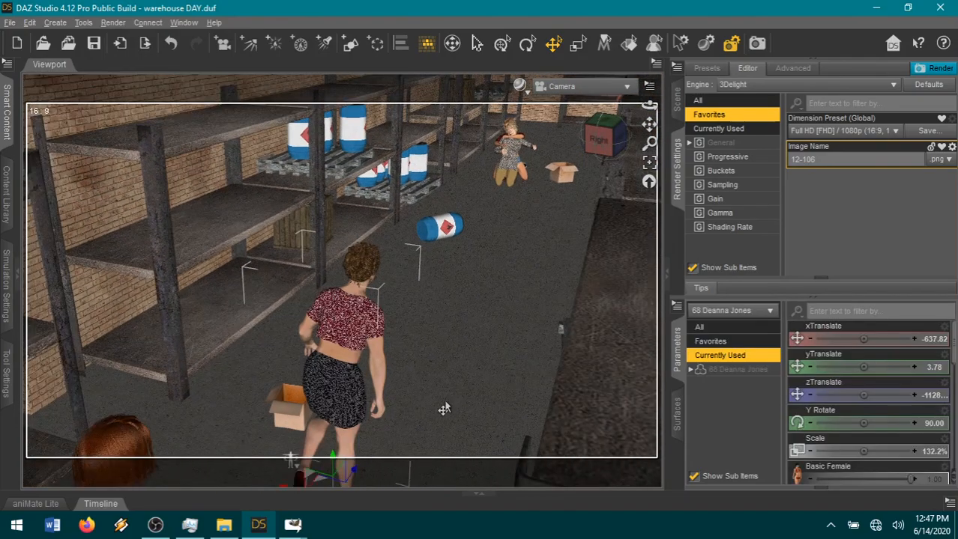
middle_click_drag(585, 266, 588, 213)
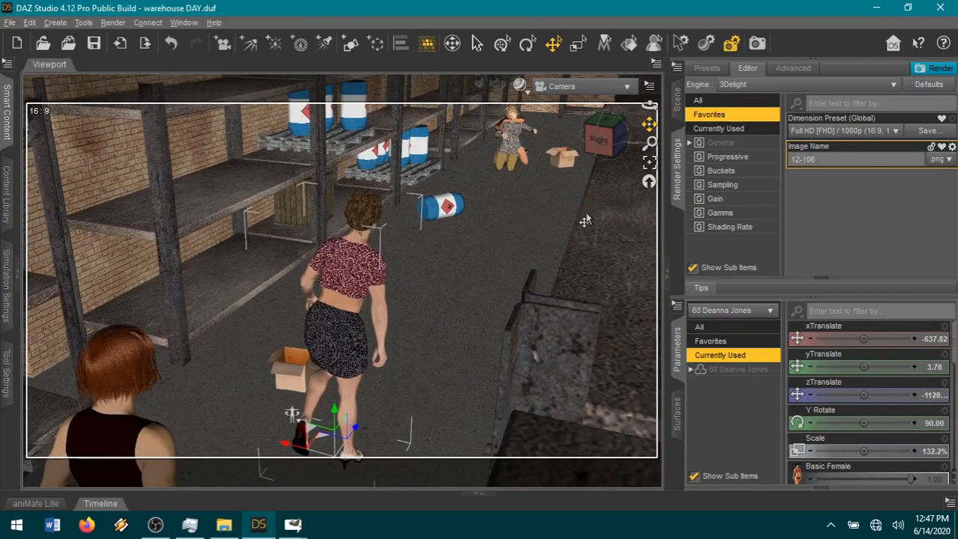
left_click(318, 446)
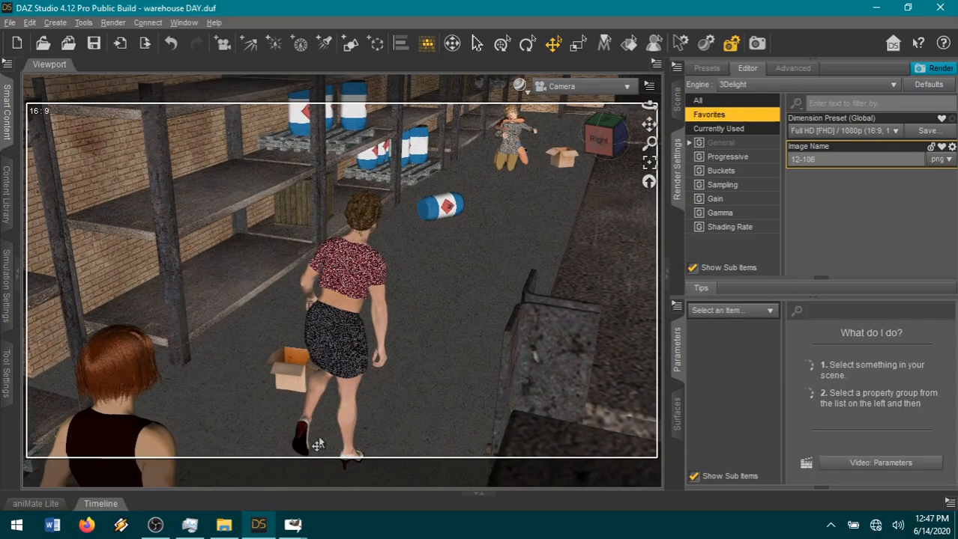
left_click(318, 442)
left_click_drag(361, 391, 434, 216)
Set the woman's Y Rotate to -85.31 and shift her to xTranslate 154.72, just behind the fallen barrel.
left_click_drag(863, 424, 838, 423)
left_click_drag(835, 424, 833, 424)
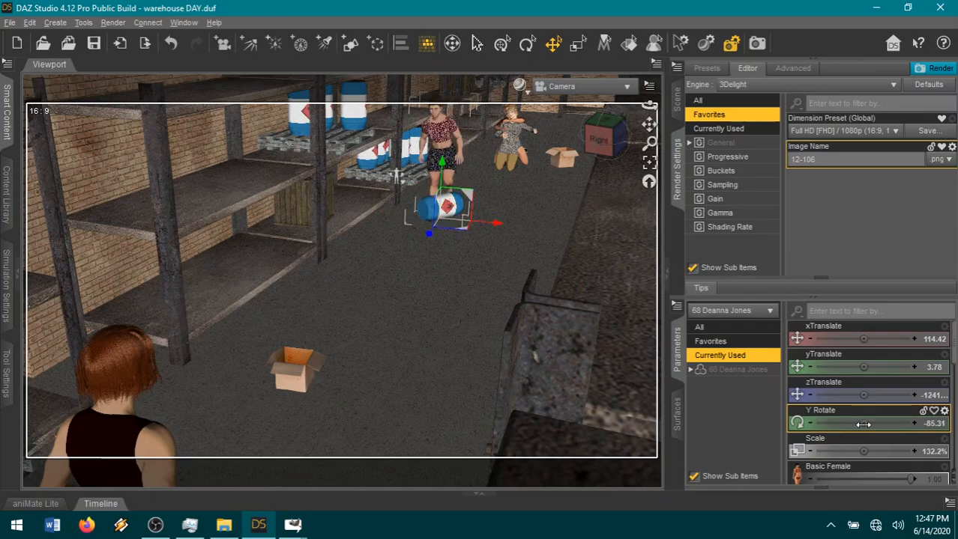
left_click_drag(459, 236, 450, 230)
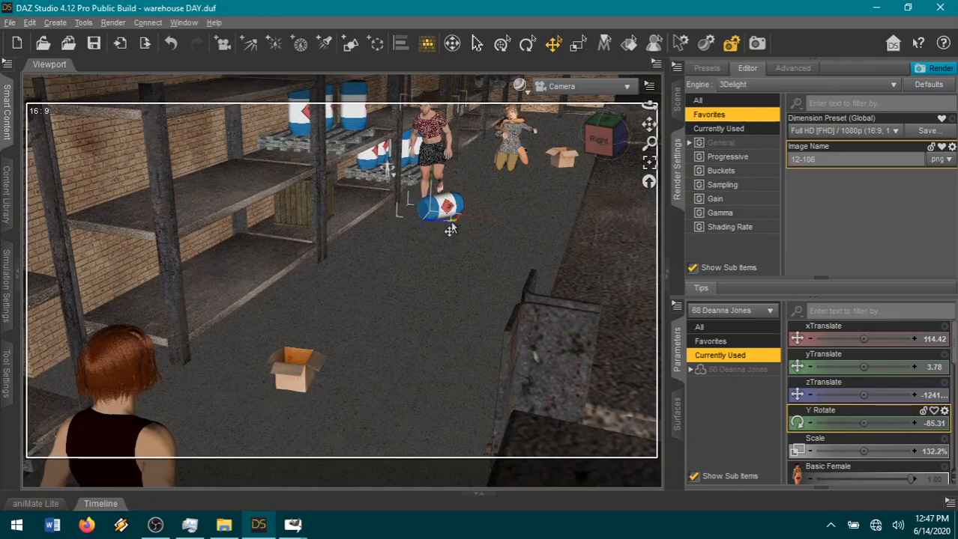
Frame the woman and straighten her left leg, setting the thigh's Bend to -4.00 and the shin's Bend to 25.00.
left_click(649, 164)
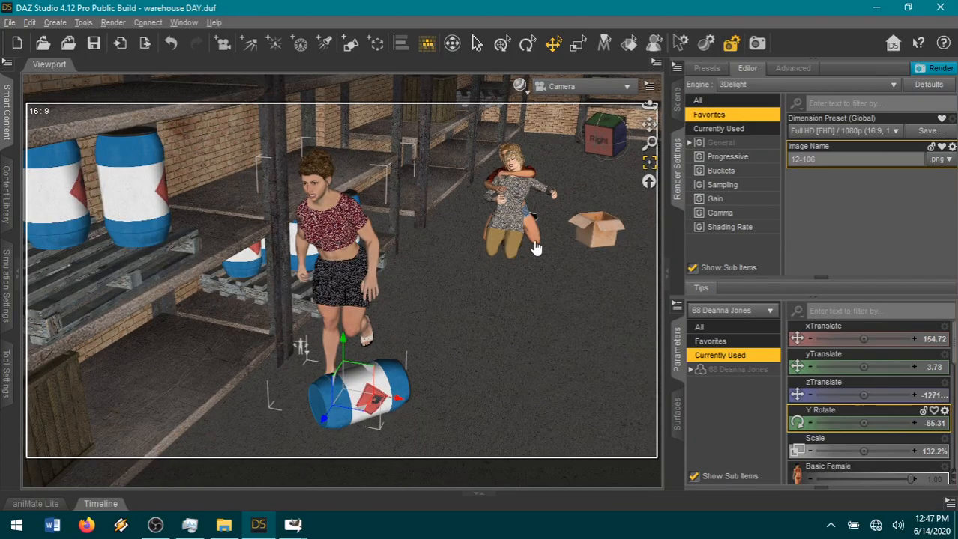
left_click(358, 313)
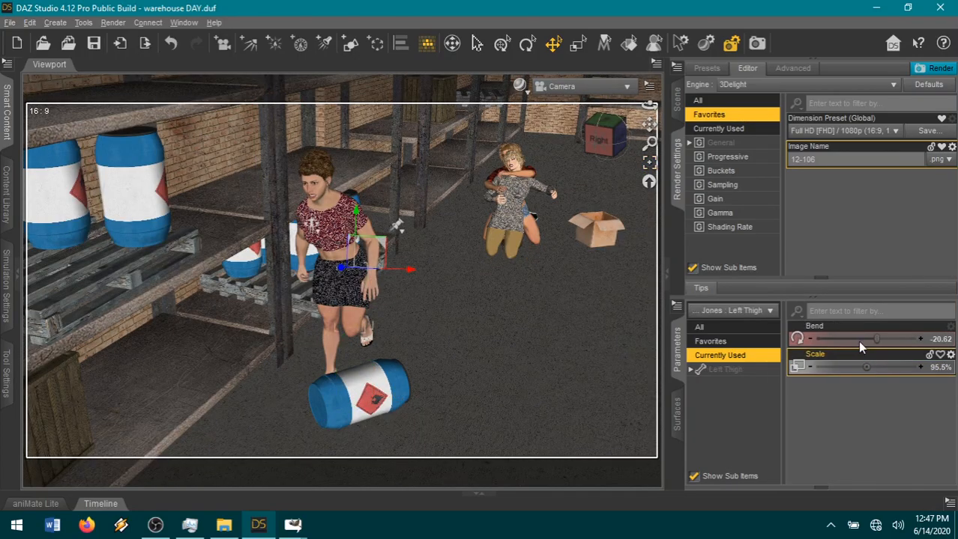
left_click_drag(889, 339, 890, 339)
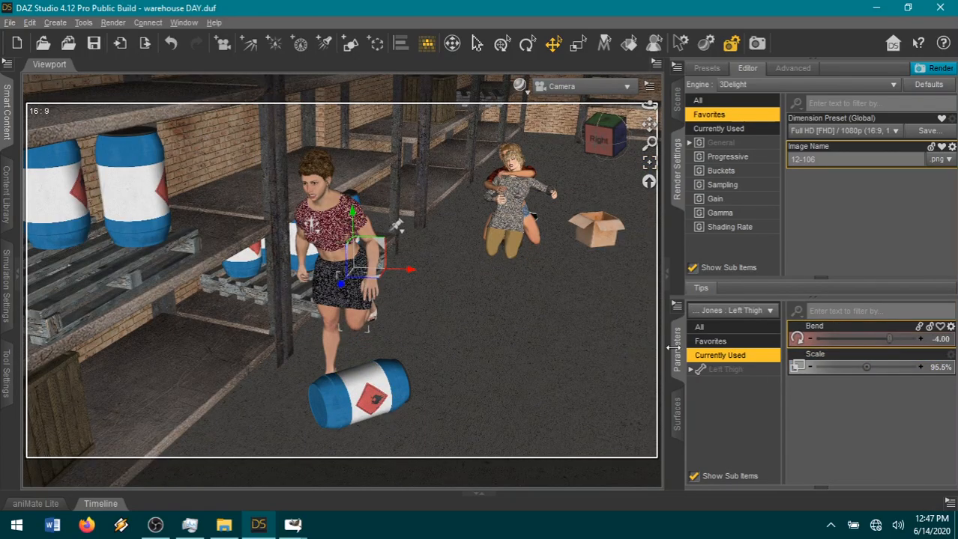
left_click(365, 327)
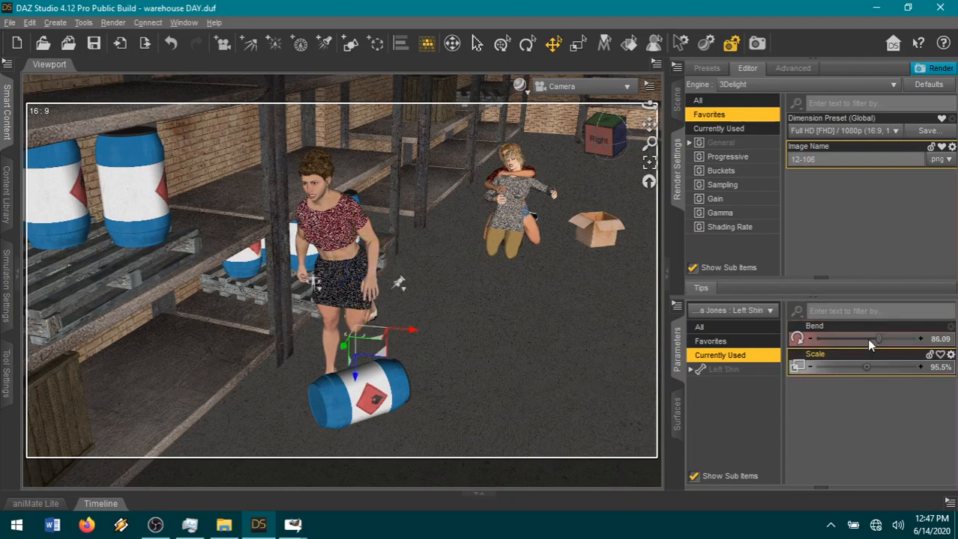
left_click_drag(867, 338, 835, 340)
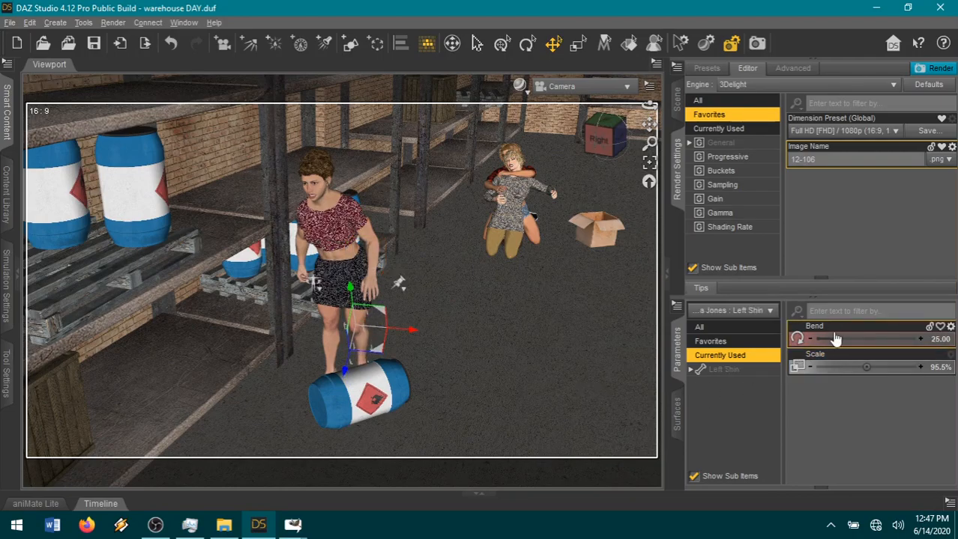
Reset the woman's abdomen Bend and Side-Side to 0.00, and open the transform parameters of her chest.
left_click(331, 266)
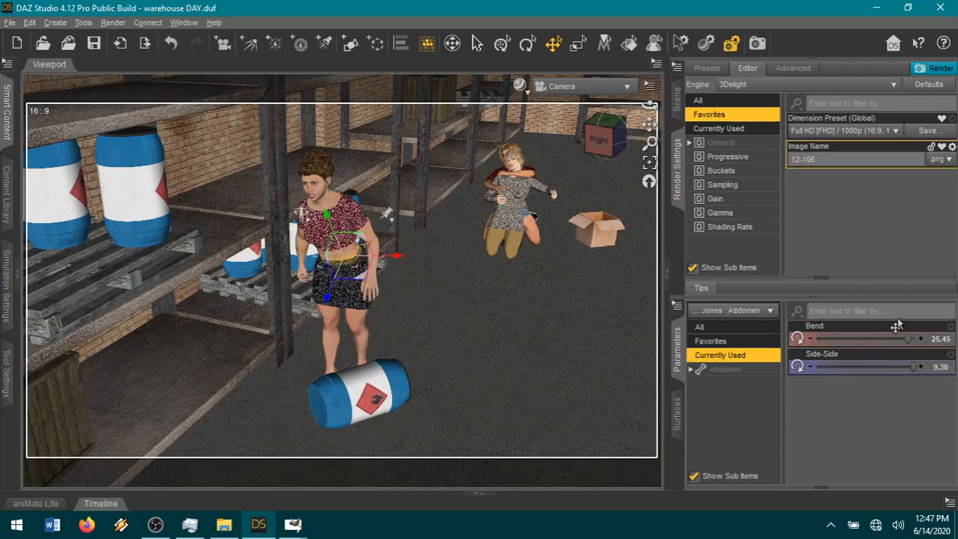
left_click(949, 503)
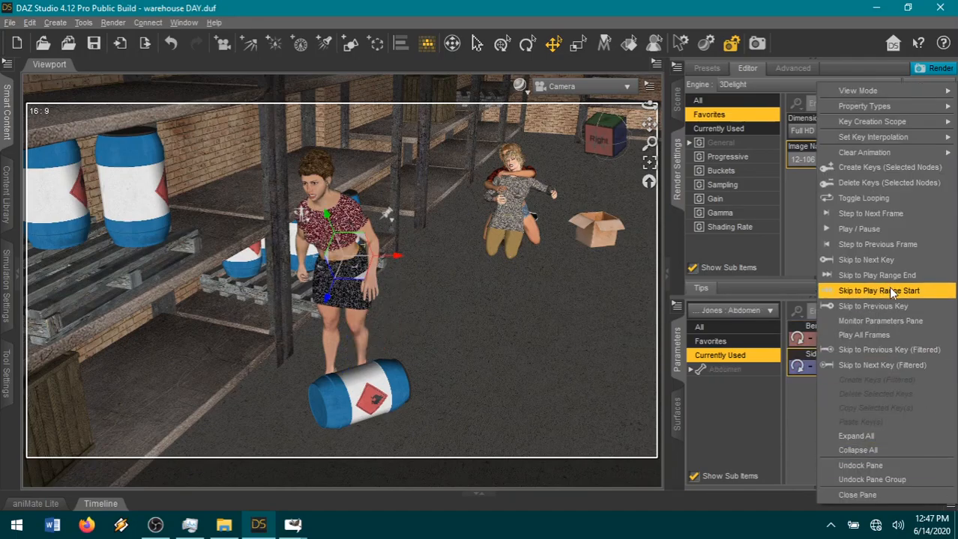
left_click(835, 180)
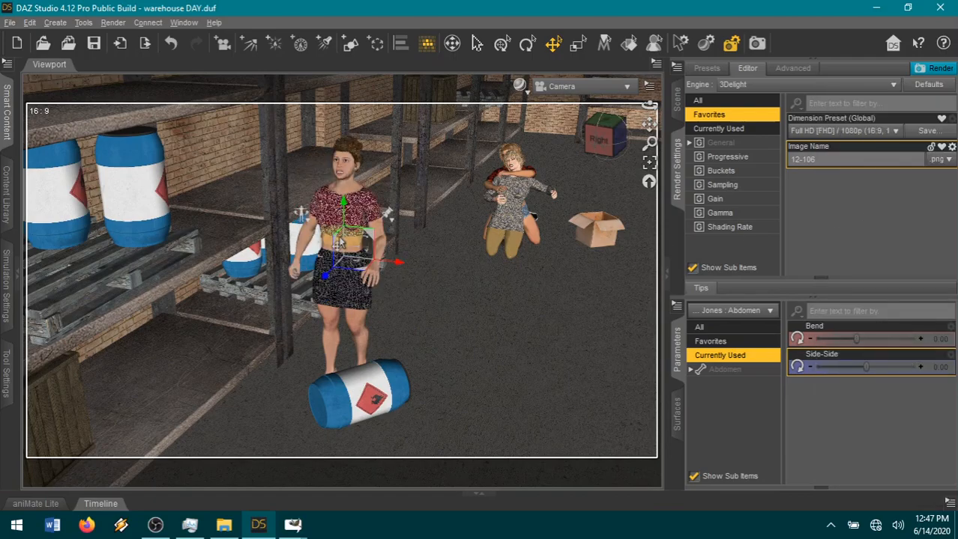
left_click(346, 237)
left_click(714, 371)
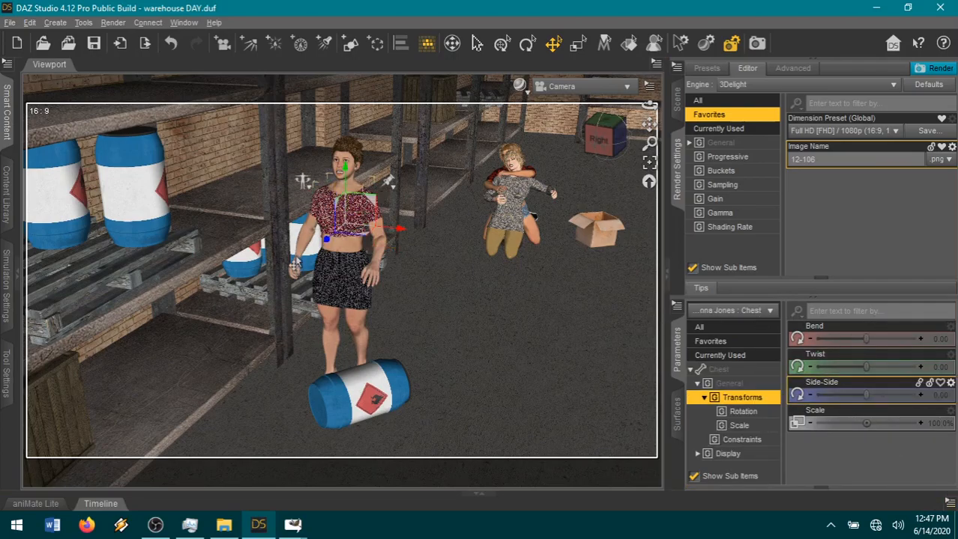
Turn the whole woman figure to Y Rotate 140.67 and move her to xTranslate 159.07, facing the shelf post.
left_click_drag(603, 139, 577, 143)
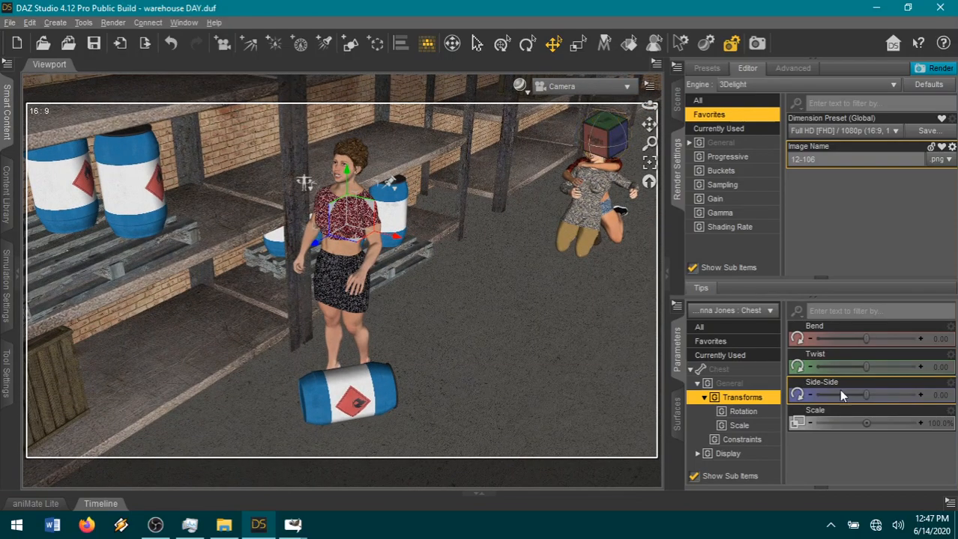
left_click(421, 323)
left_click(346, 322)
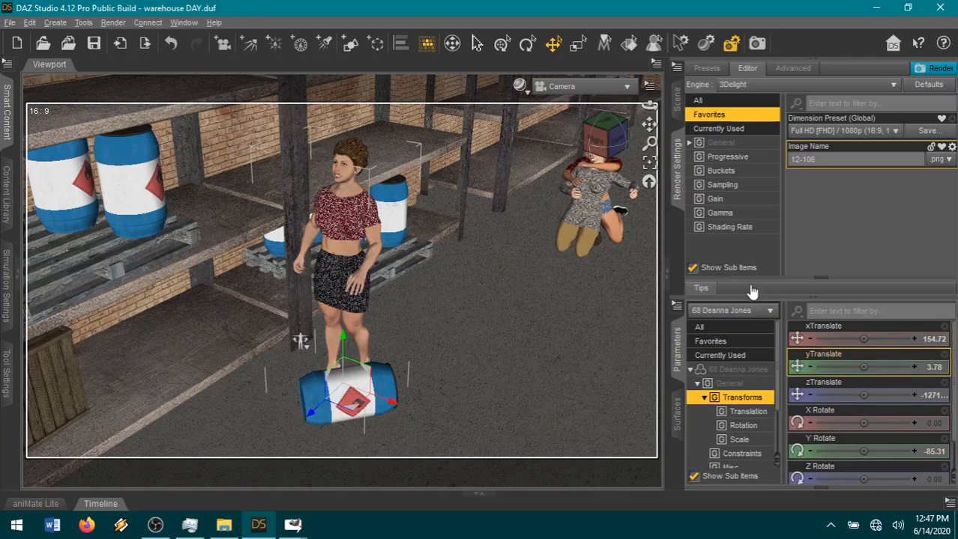
scroll(870, 457, "down", 1)
left_click_drag(863, 448, 897, 448)
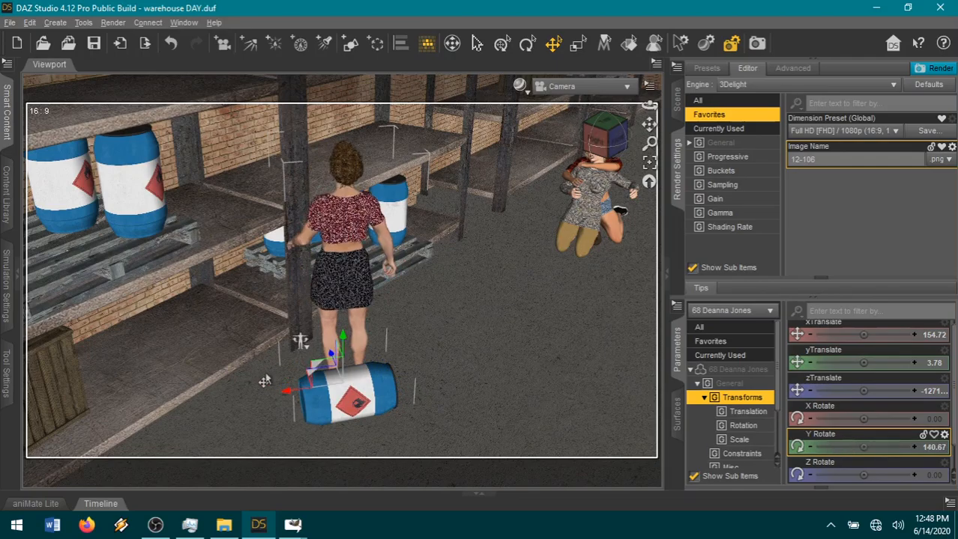
left_click_drag(298, 376, 289, 370)
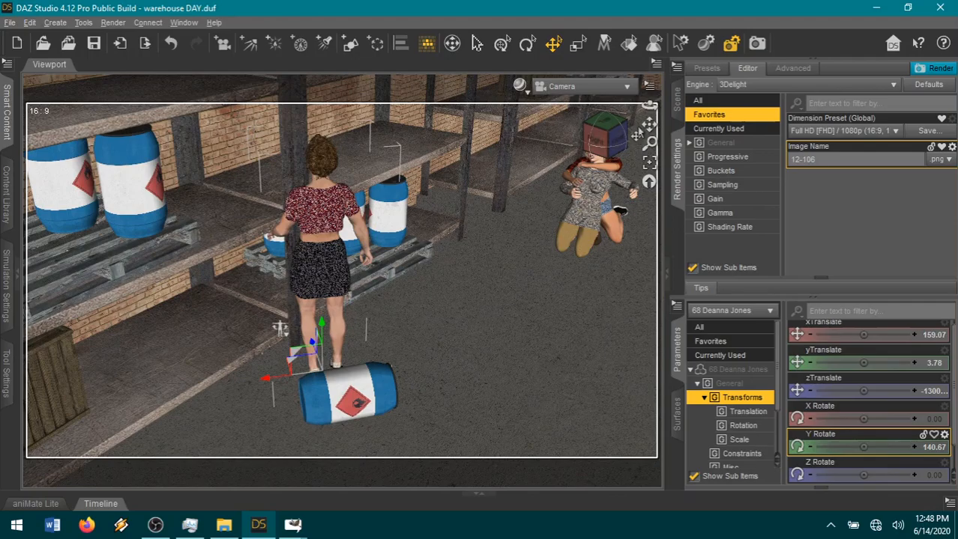
Bend the woman's left forearm toward the shelf post, with Twist at -32.20 and Bend at -71.26.
left_click_drag(649, 124, 698, 185)
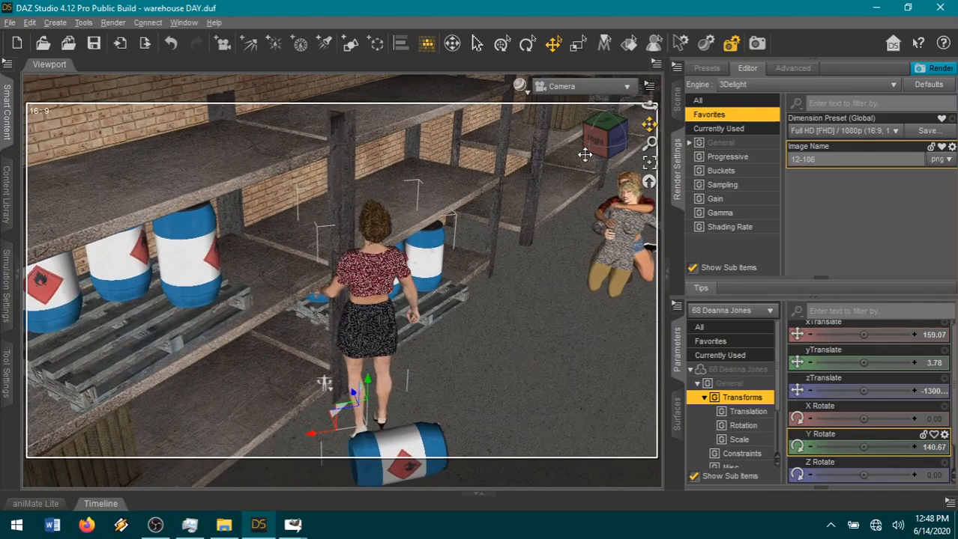
scroll(517, 231, "up", 5)
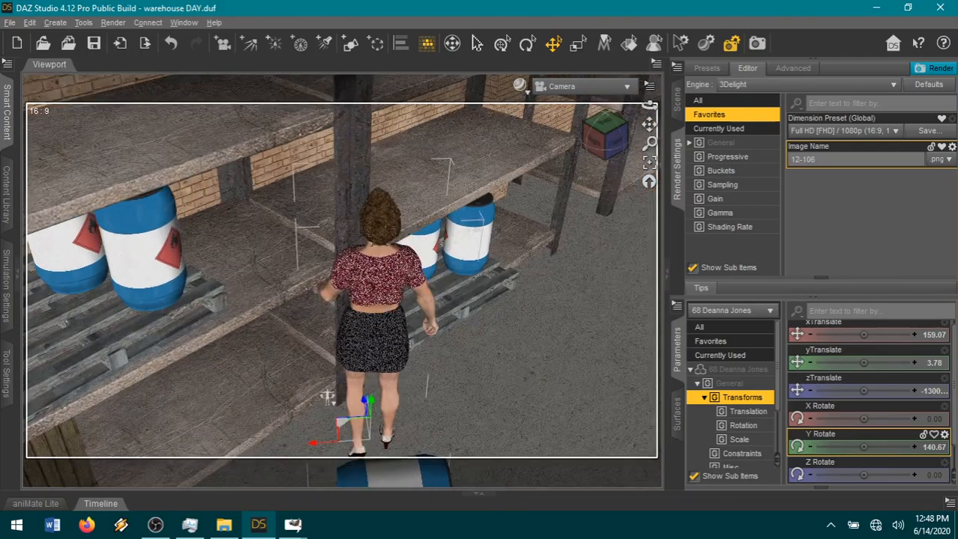
left_click_drag(649, 106, 508, 112)
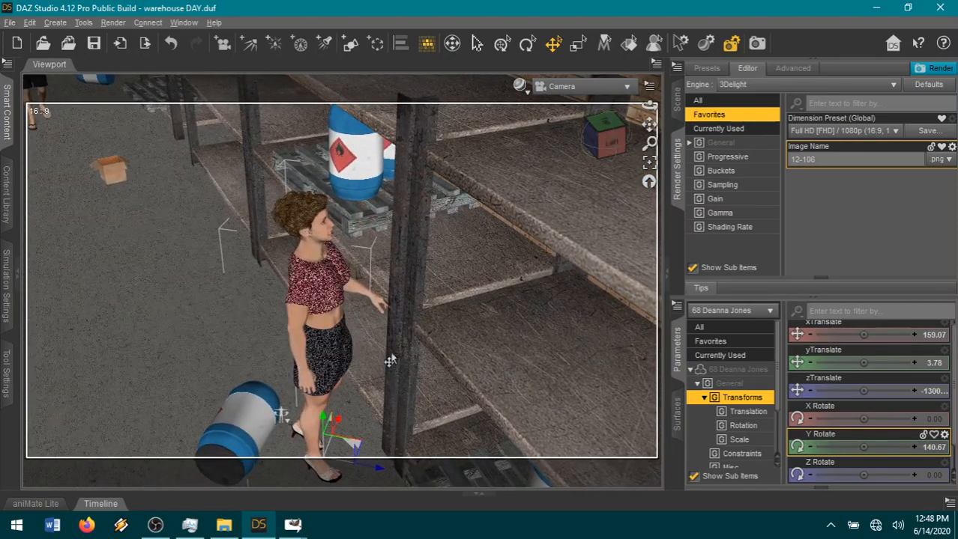
left_click(359, 292)
left_click_drag(875, 369, 856, 339)
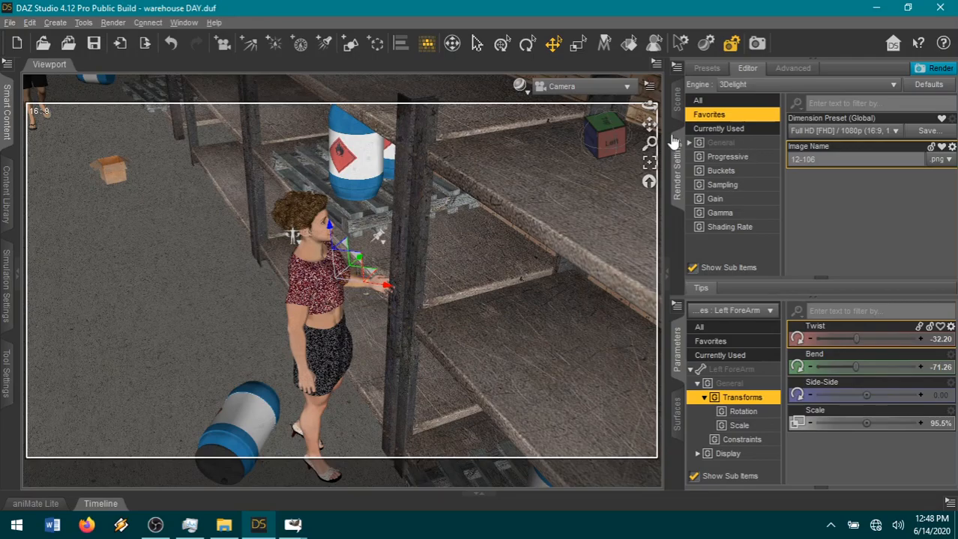
Raise the woman's left arm by setting the shoulder's Front-Back to -30.24, Bend to -38.85 and Twist to -24.55.
left_click_drag(612, 138, 668, 130)
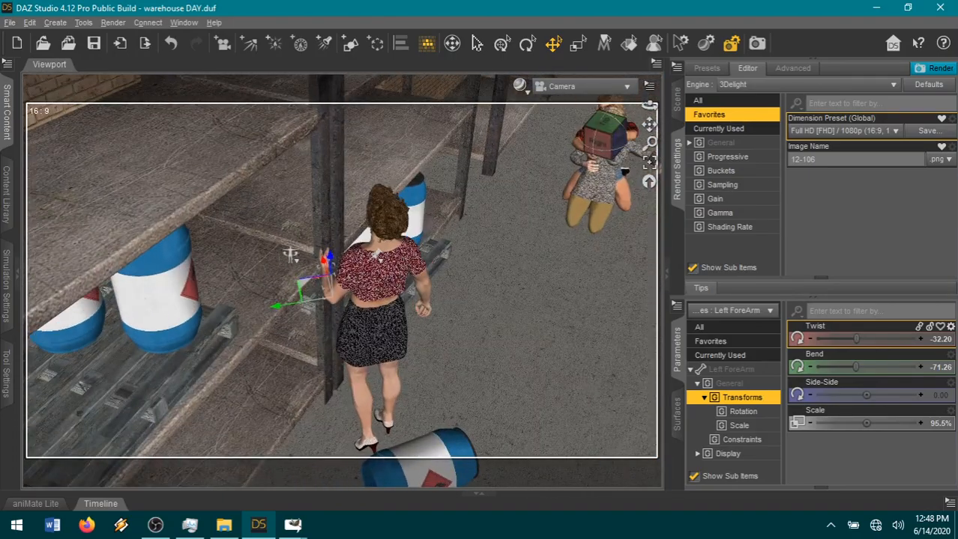
left_click(332, 312)
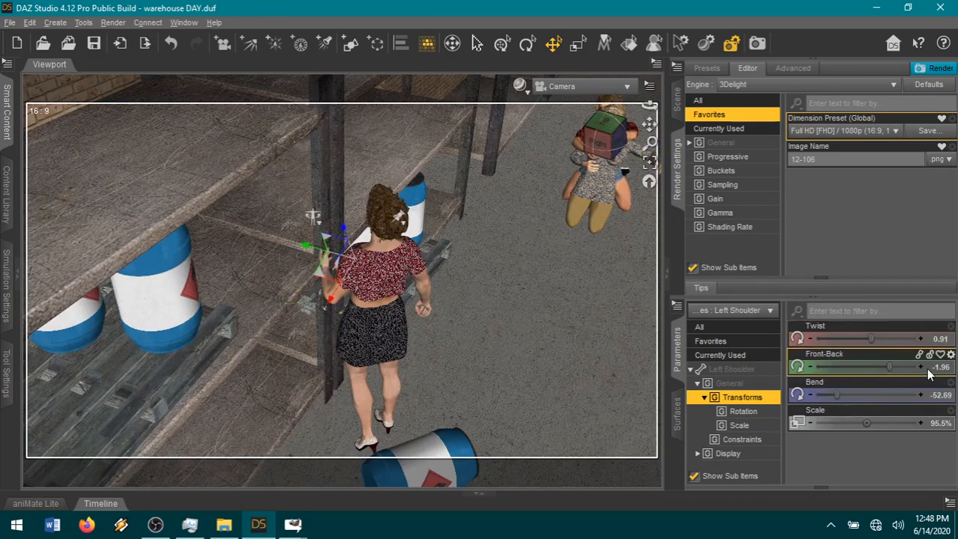
left_click_drag(888, 366, 849, 393)
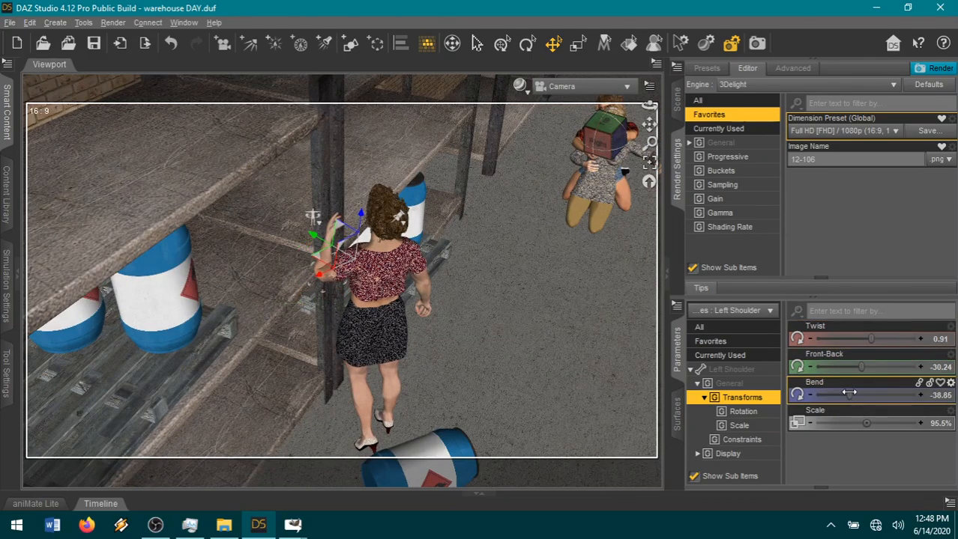
left_click_drag(870, 339, 851, 339)
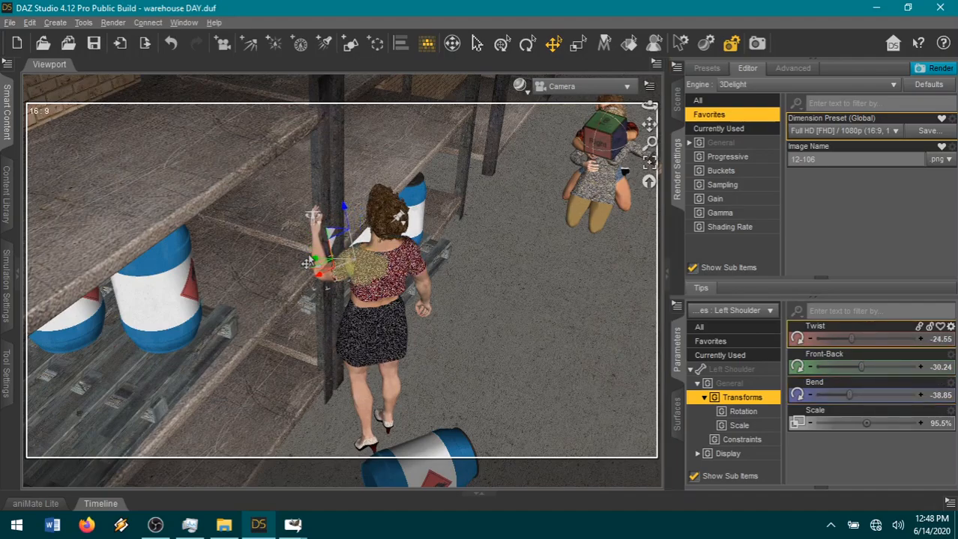
Frame the left arm closely and set the left hand's Side-Side to 13.69.
left_click(650, 163)
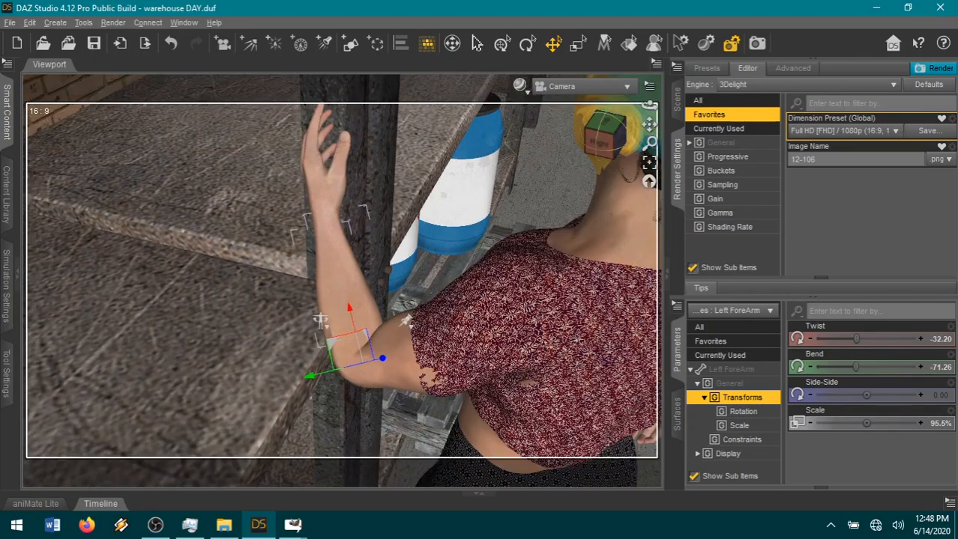
left_click_drag(650, 105, 552, 73)
left_click(295, 243)
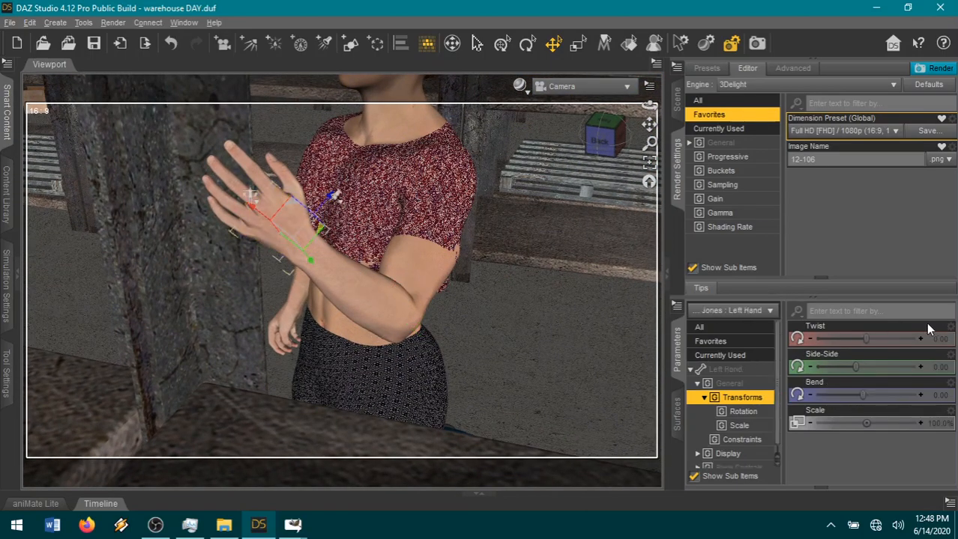
left_click_drag(875, 361, 876, 361)
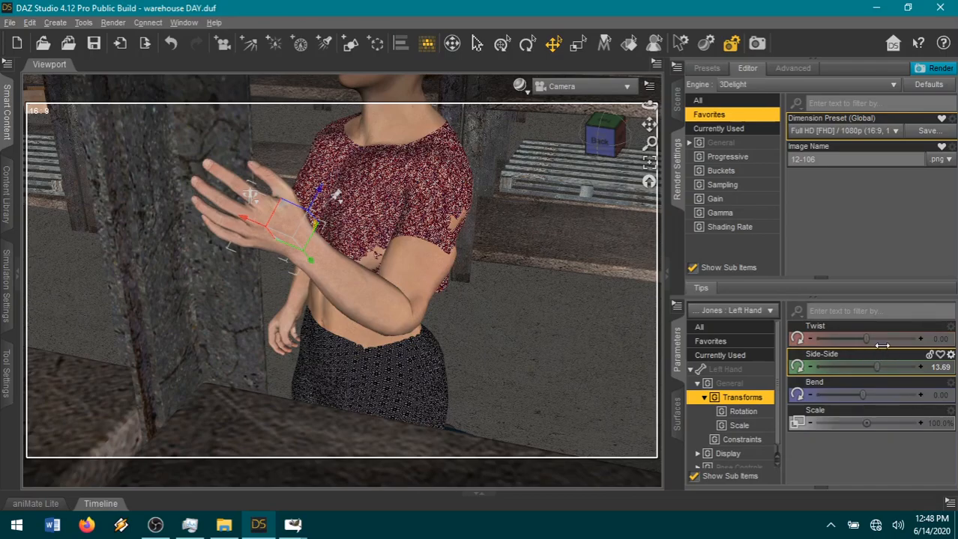
Bring the left hand against the shelf post by setting the left shoulder's Twist to -16.36 and Front-Back to -26.75.
left_click(602, 142)
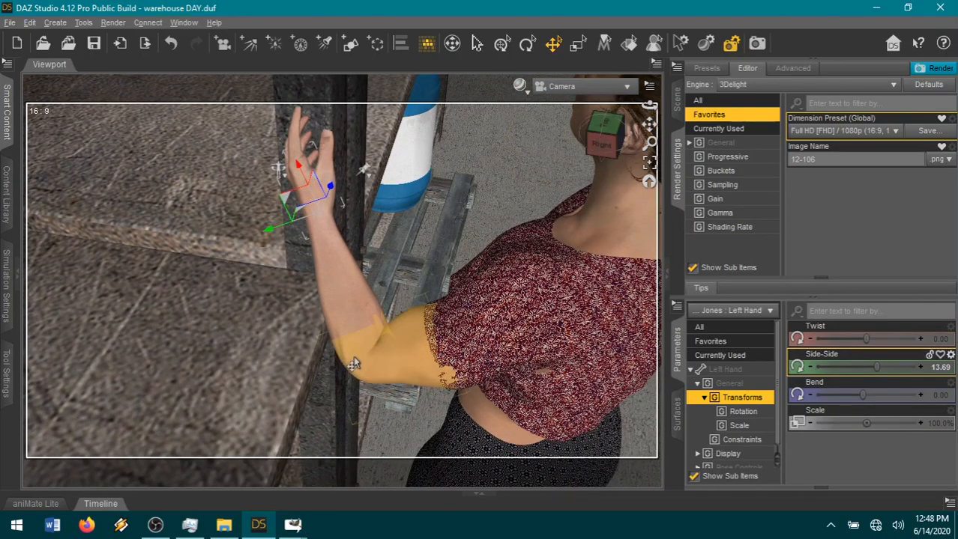
left_click(352, 360)
left_click_drag(856, 341, 857, 338)
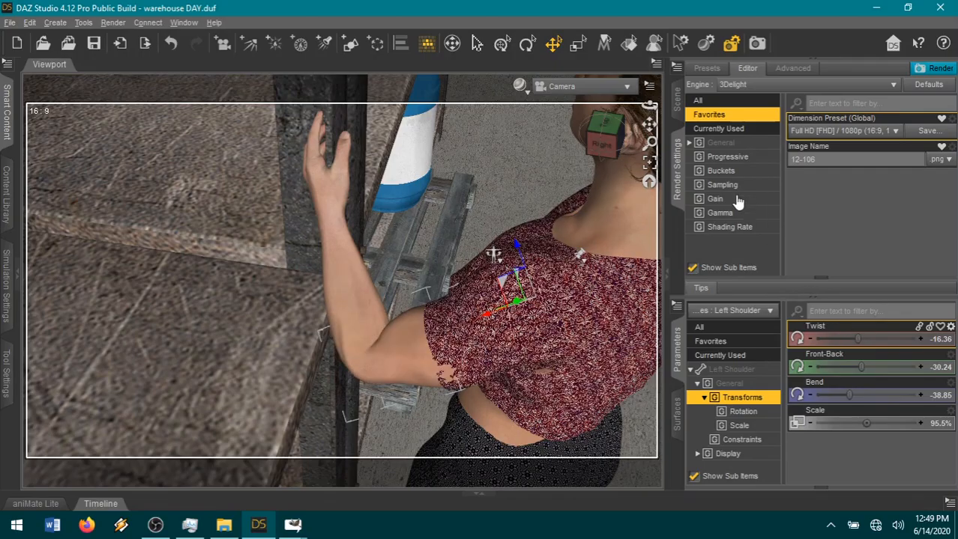
left_click_drag(607, 144, 521, 113)
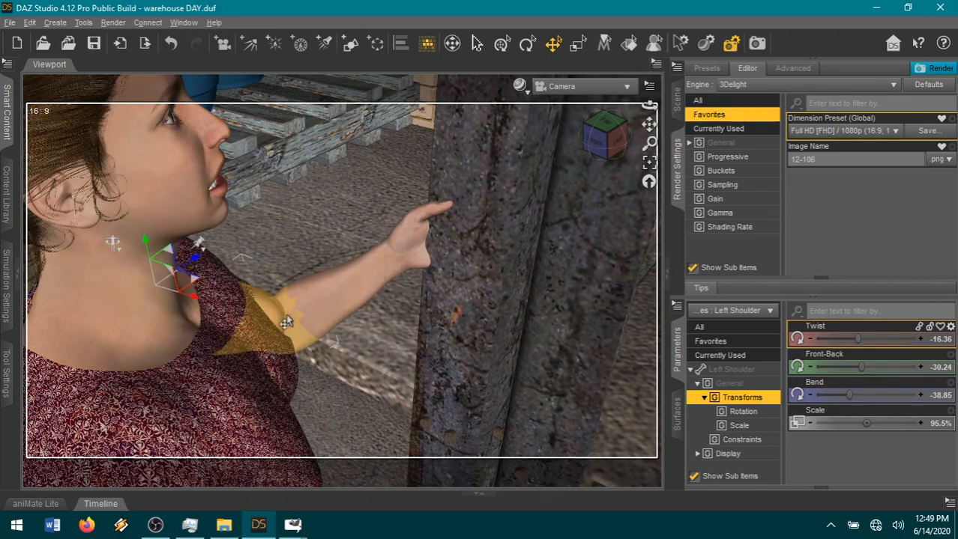
left_click_drag(857, 367, 865, 367)
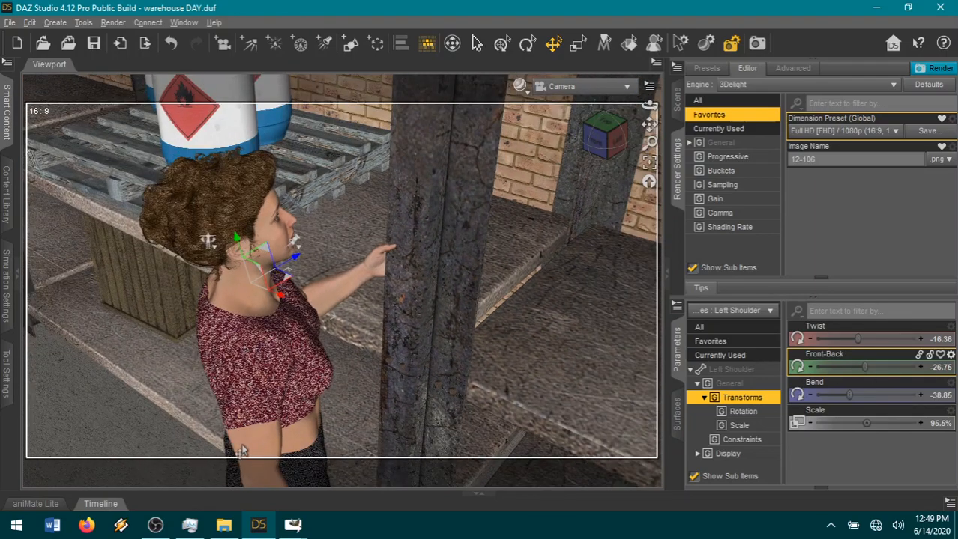
Swing the right shoulder forward to Front-Back 68.71, and set the right forearm's Bend to 61.82 and Twist to 89.37.
left_click_drag(844, 367, 850, 387)
left_click_drag(901, 369, 913, 366)
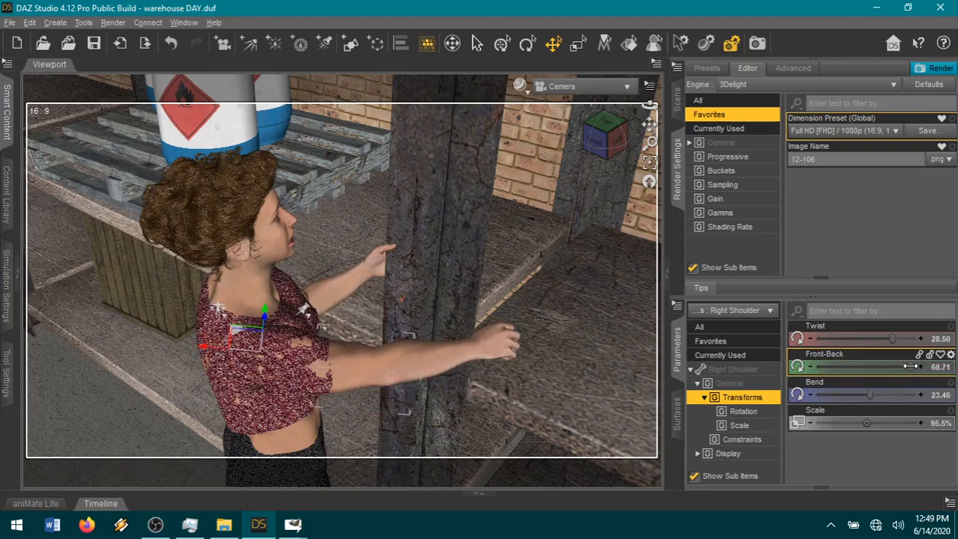
left_click(457, 362)
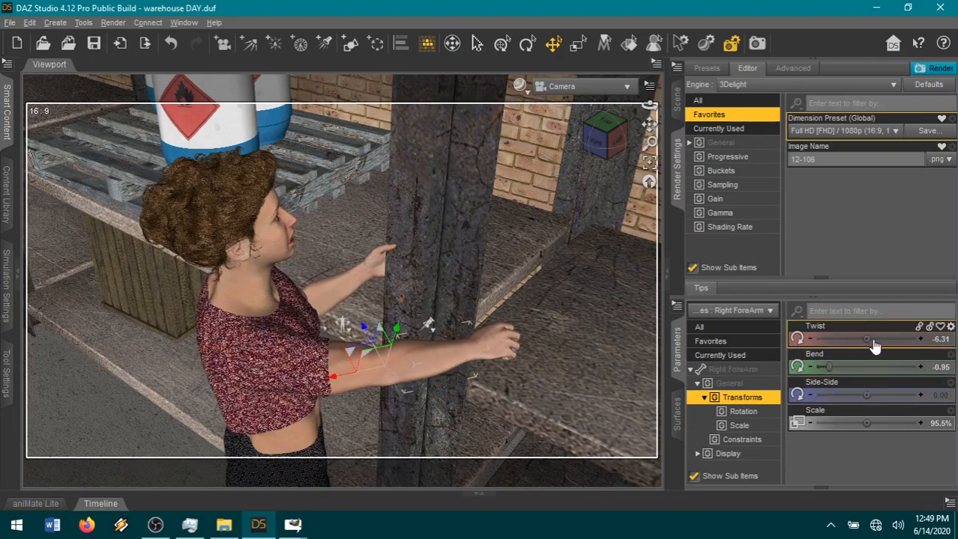
left_click_drag(860, 367, 872, 367)
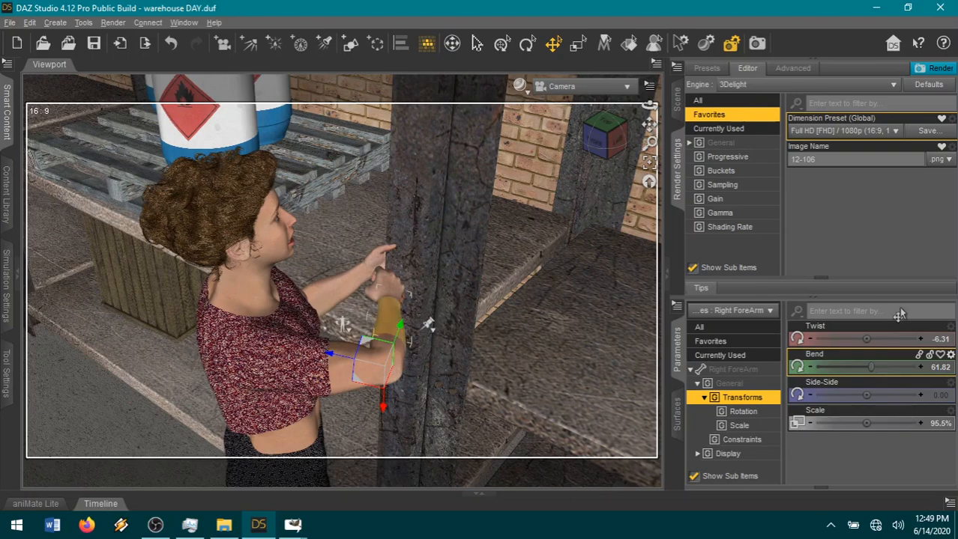
left_click_drag(866, 338, 893, 339)
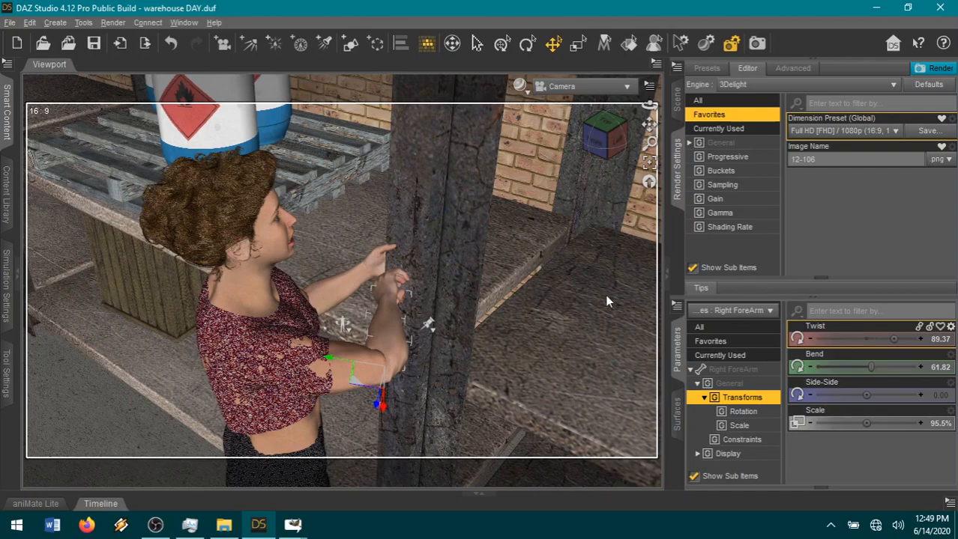
Open the right hand's fingers by setting Right Hand Straighten to 0.61.
left_click(389, 284)
left_click(745, 369)
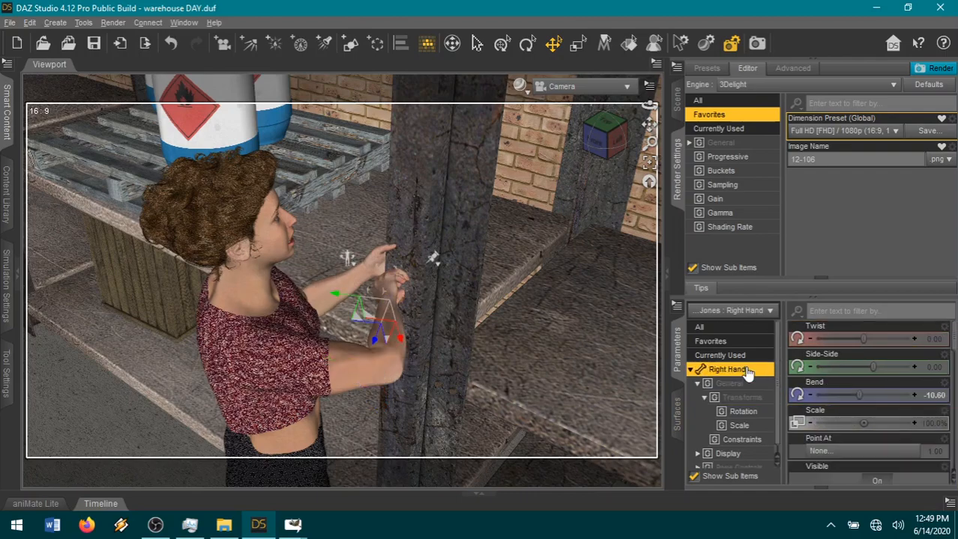
scroll(836, 429, "down", 5)
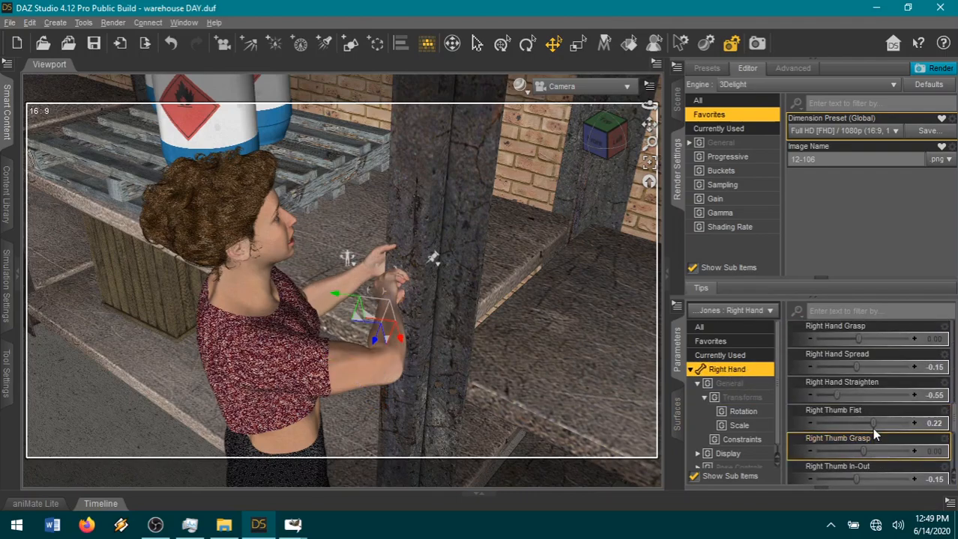
left_click_drag(858, 395, 864, 394)
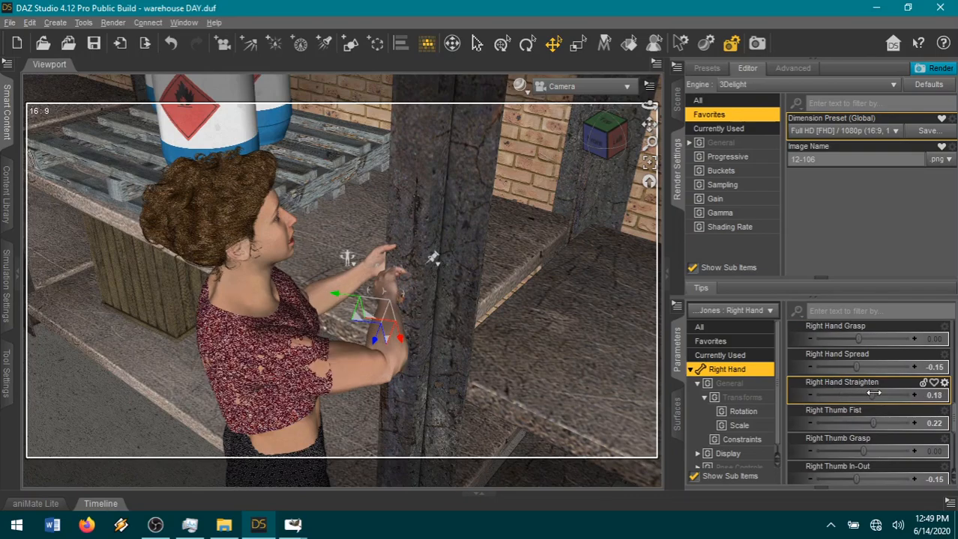
Set the right collar's Front-Back to 10.36 and the right shoulder's Twist to 5.45.
left_click(388, 368)
left_click(282, 382)
left_click(878, 367)
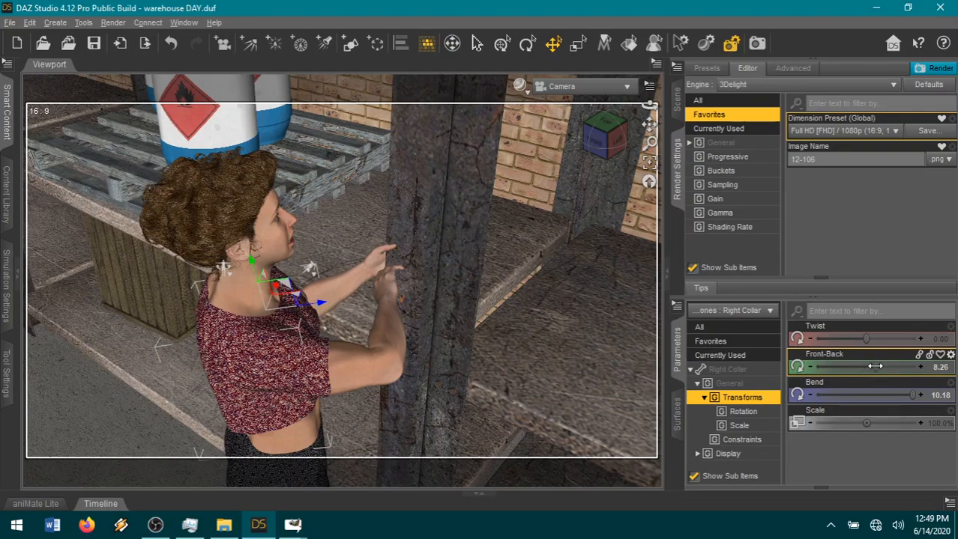
left_click(389, 370)
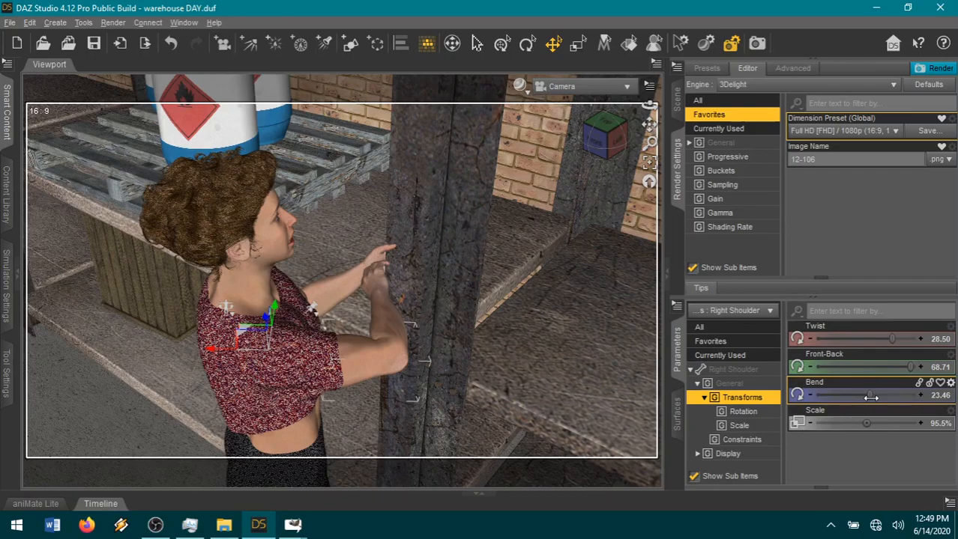
left_click_drag(614, 131, 614, 138)
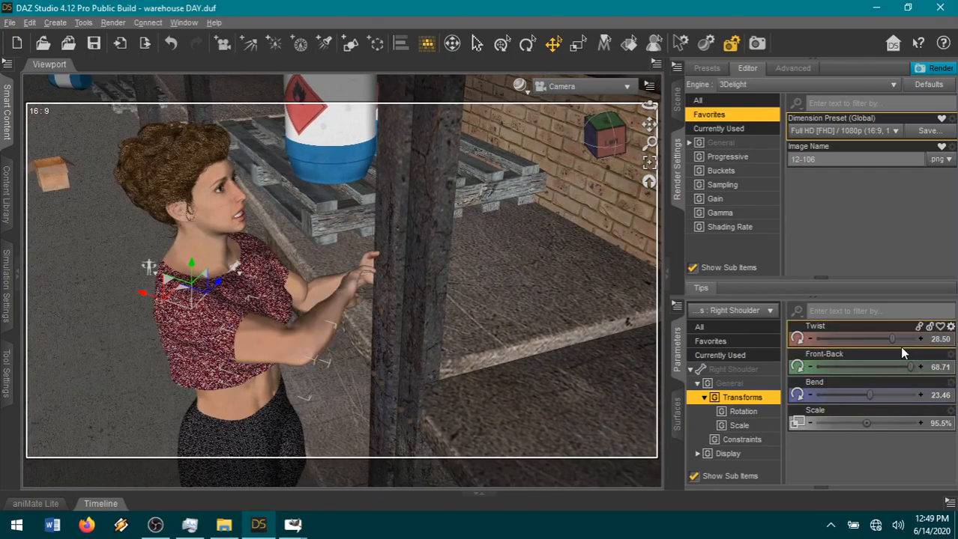
left_click_drag(890, 338, 874, 336)
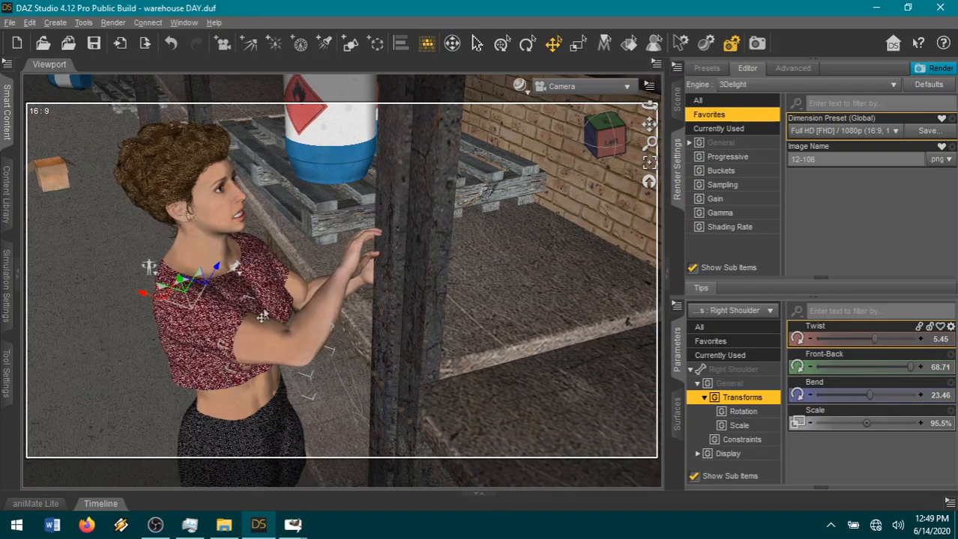
Set the right collar's Twist to -4.72 and Front-Back to 26.00, and the right forearm's Bend to 52.38.
left_click(180, 337)
left_click_drag(876, 340, 816, 340)
left_click_drag(890, 370, 920, 369)
left_click(340, 270)
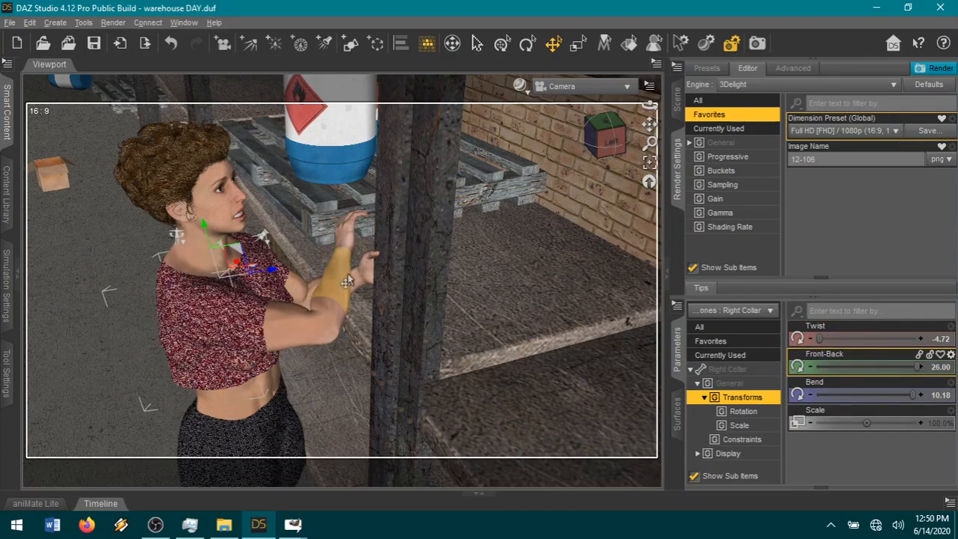
left_click_drag(868, 365, 865, 362)
Undo the trial rotation of the curly-haired woman's right forearm and set the base joint of her right thumb to Bend 30.00.
mouse_move(606, 138)
left_mouse_down()
mouse_move(650, 137)
mouse_move(608, 138)
left_mouse_up()
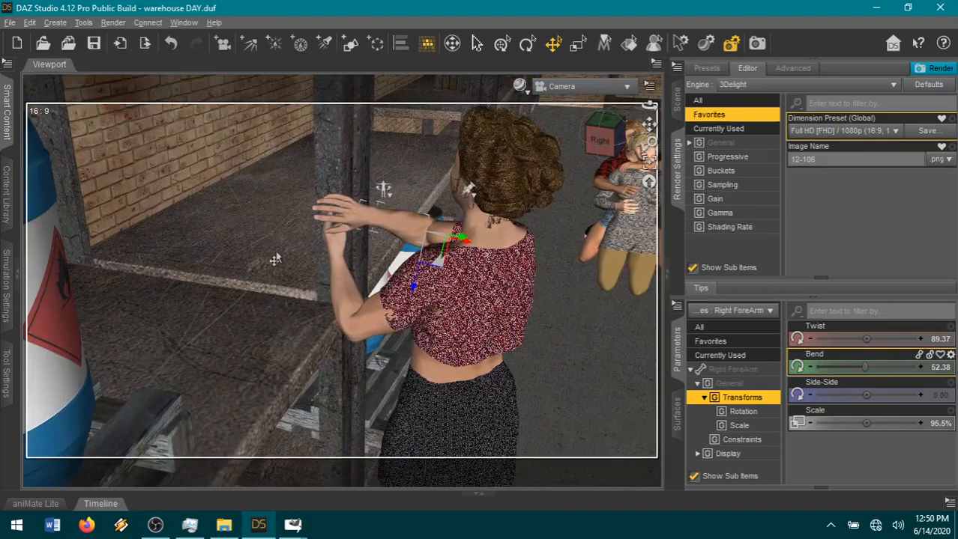
scroll(441, 137, "up", 2)
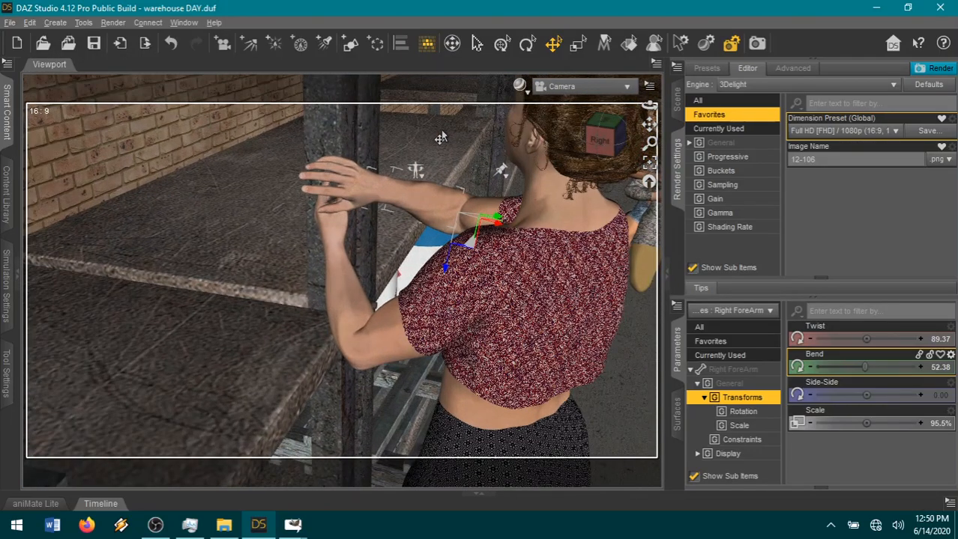
scroll(441, 137, "up", 2)
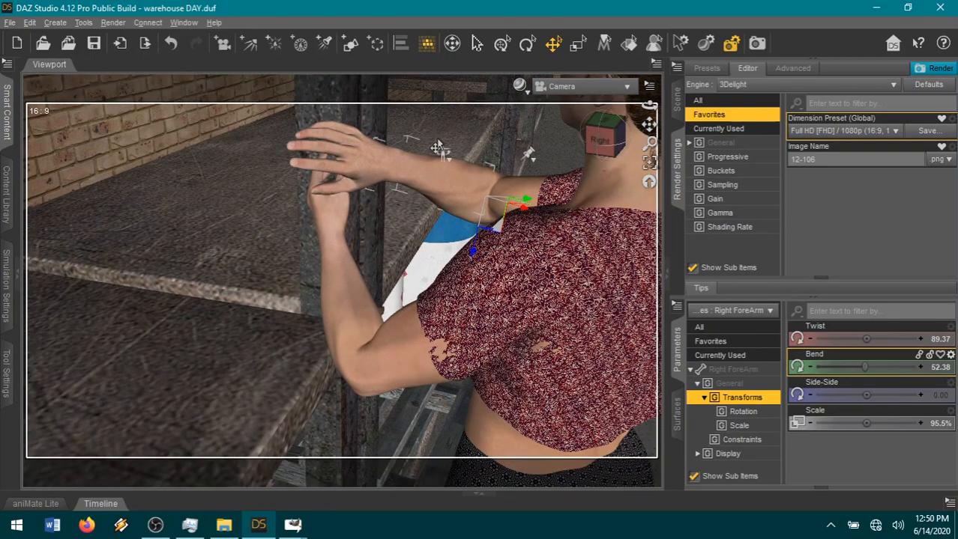
scroll(438, 147, "up", 2)
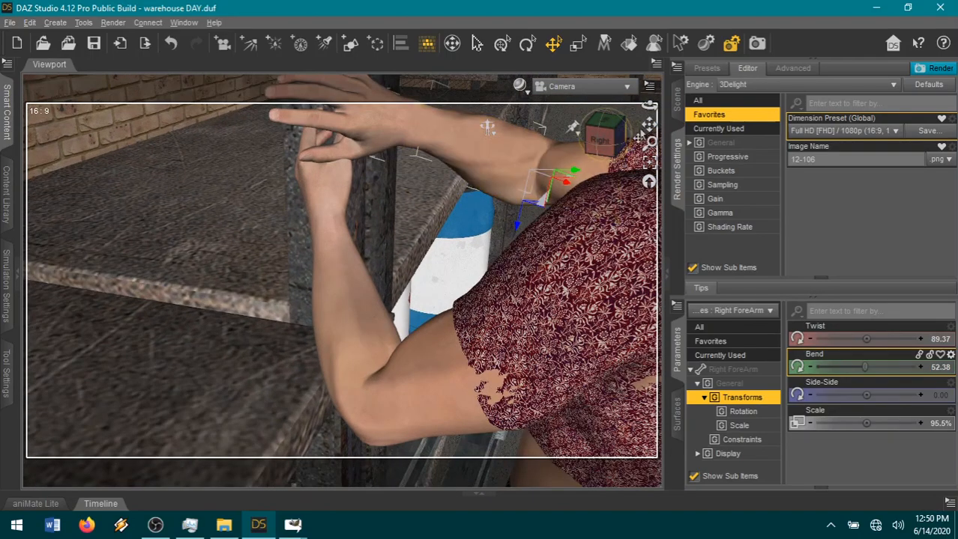
middle_click_drag(516, 120, 519, 259)
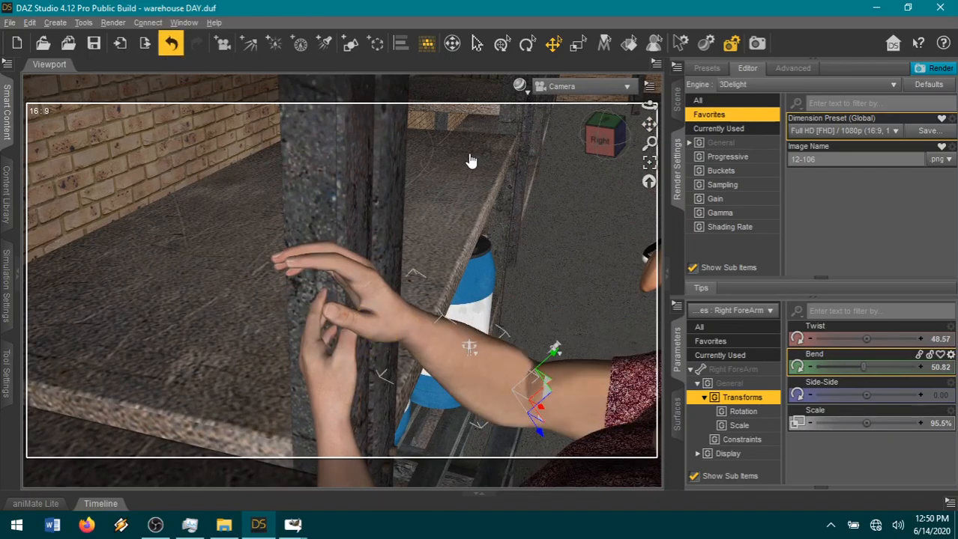
key("ctrl+z")
left_click(373, 356)
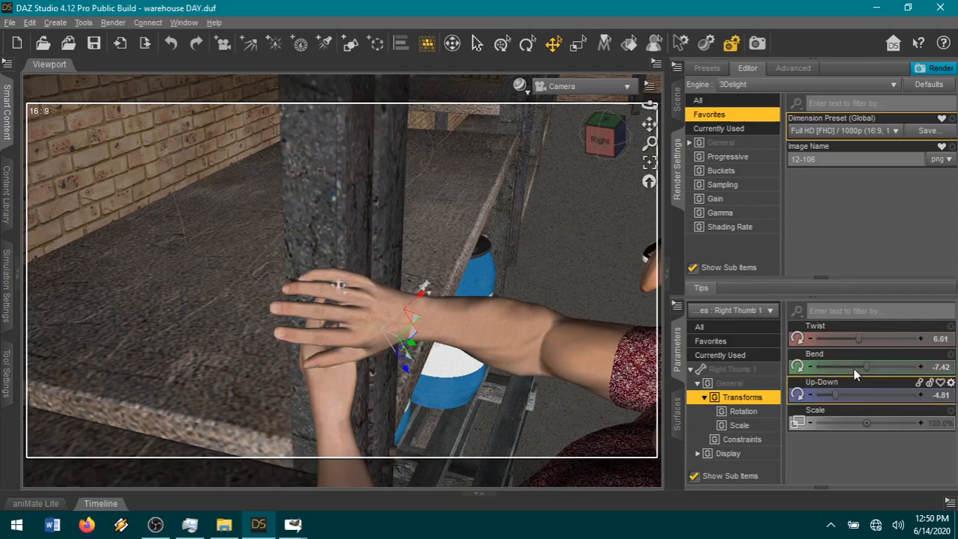
left_click_drag(878, 367, 907, 381)
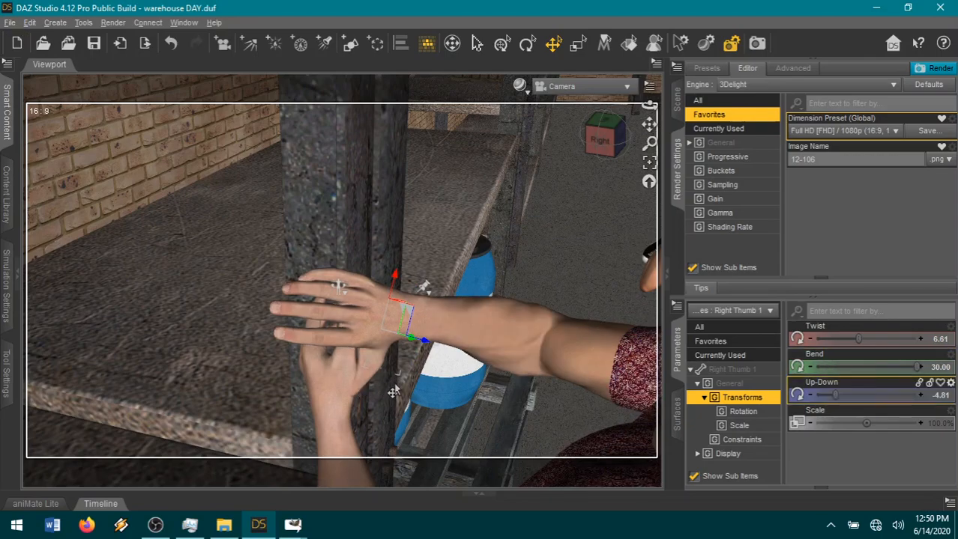
Bring the red-haired woman in the black tank top forward along the aisle, to xTranslate -241.31.
left_click_drag(592, 151, 493, 243)
scroll(494, 243, "down", 3)
scroll(493, 249, "down", 2)
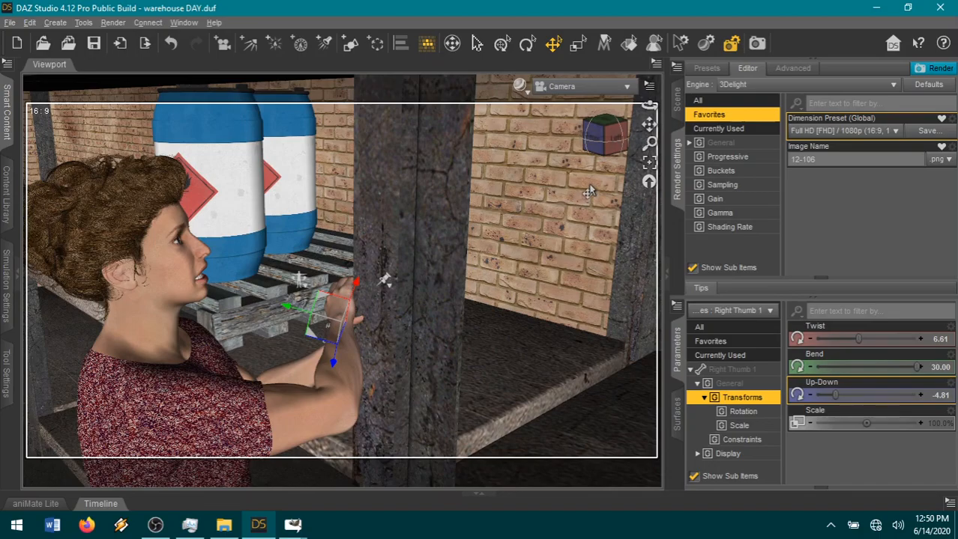
scroll(588, 193, "down", 3)
left_click_drag(649, 122, 528, 214)
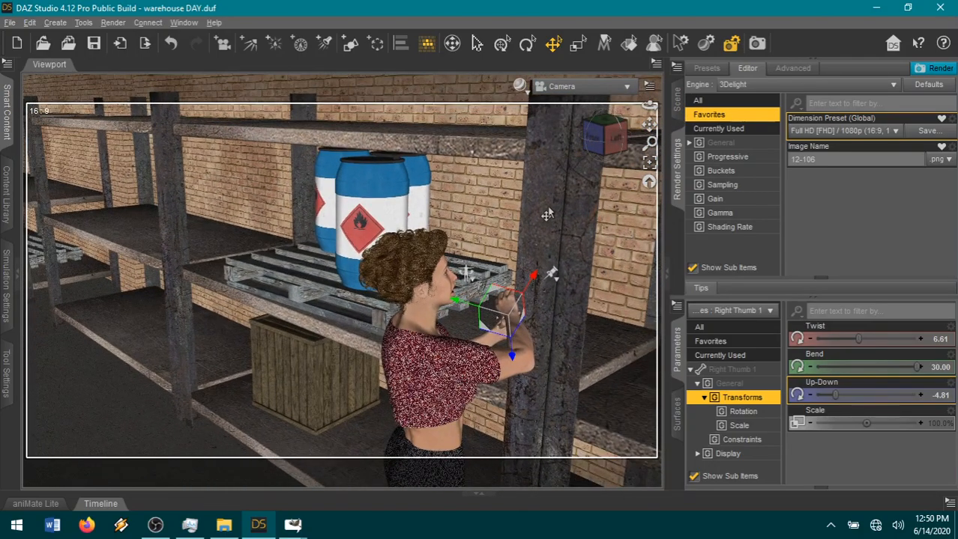
scroll(547, 210, "down", 4)
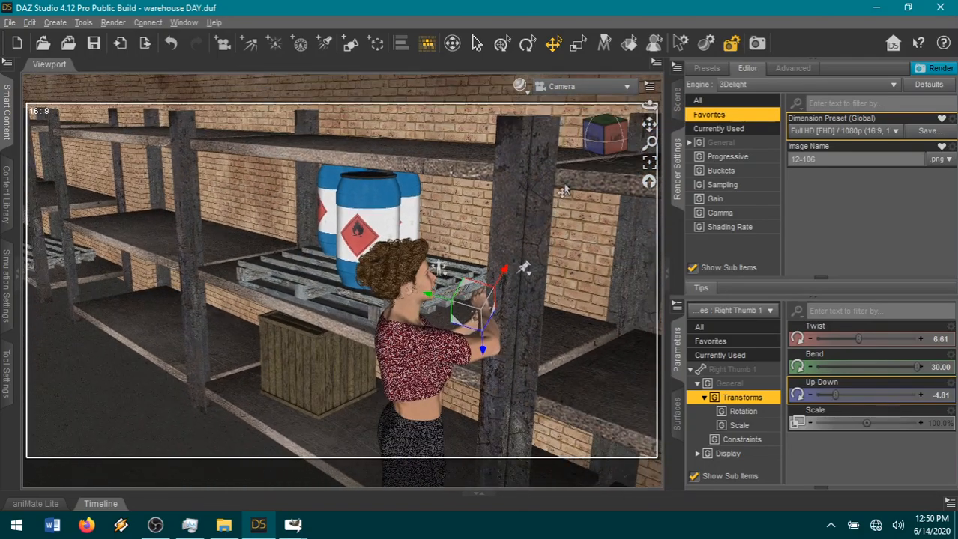
mouse_move(612, 138)
left_mouse_down()
mouse_move(596, 127)
mouse_move(605, 145)
left_mouse_up()
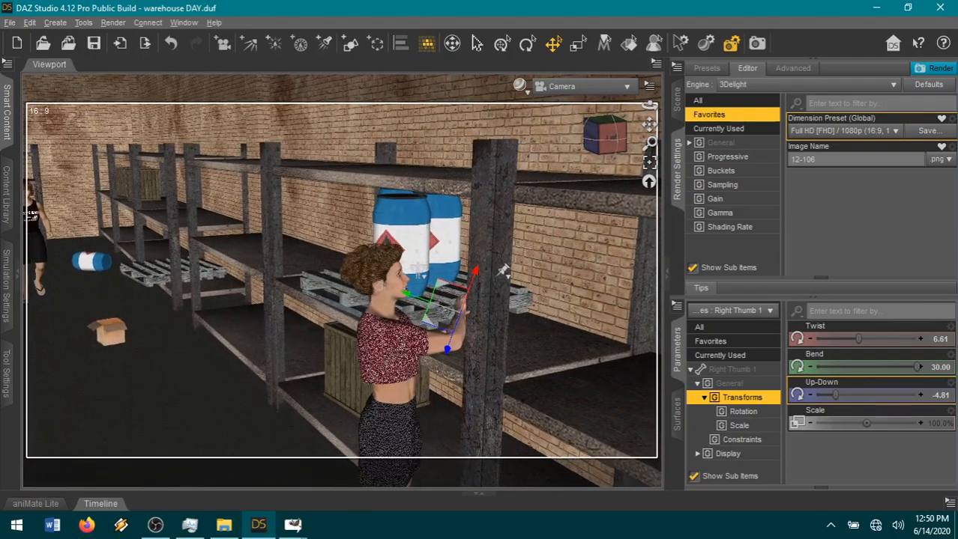
left_click(54, 228)
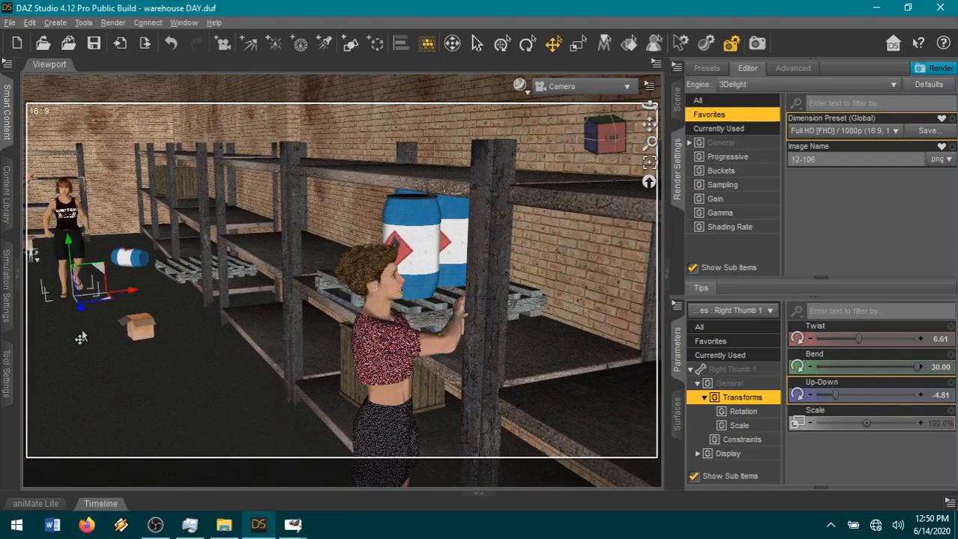
left_click_drag(127, 330, 219, 414)
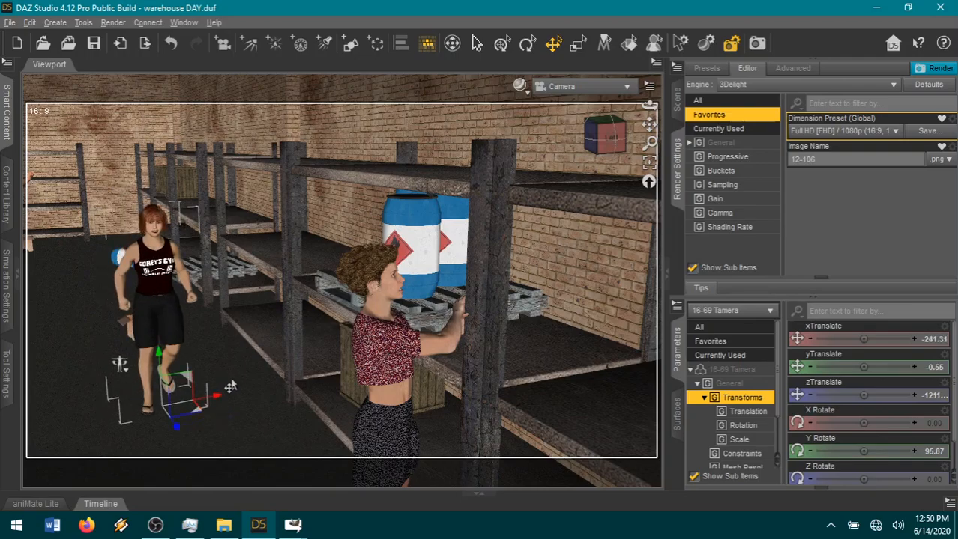
Set the red-haired woman's right forearm Bend to 21.96 and right shoulder Bend to 61.15, and bring that shoulder forward with Front-Back.
left_click(114, 292)
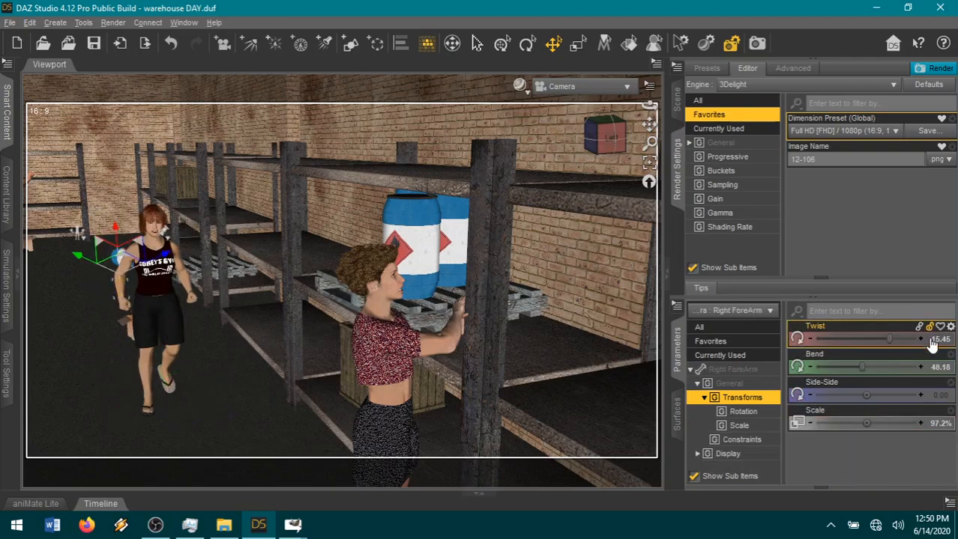
left_click_drag(862, 367, 845, 368)
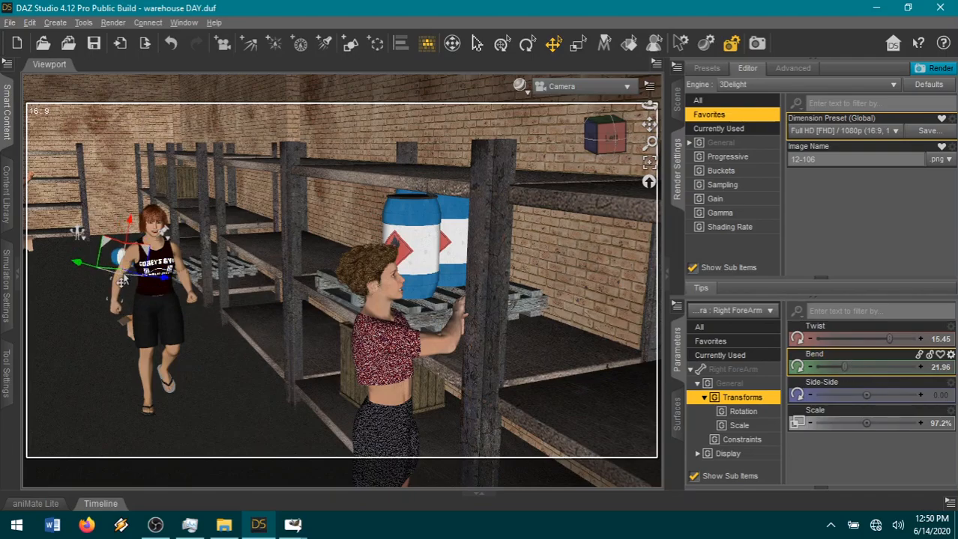
left_click(131, 246)
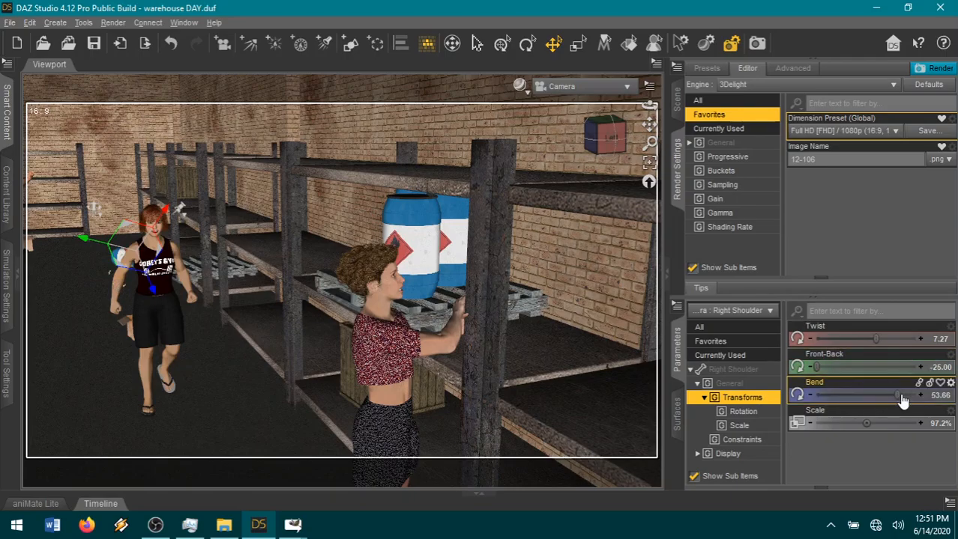
left_click_drag(902, 401, 904, 395)
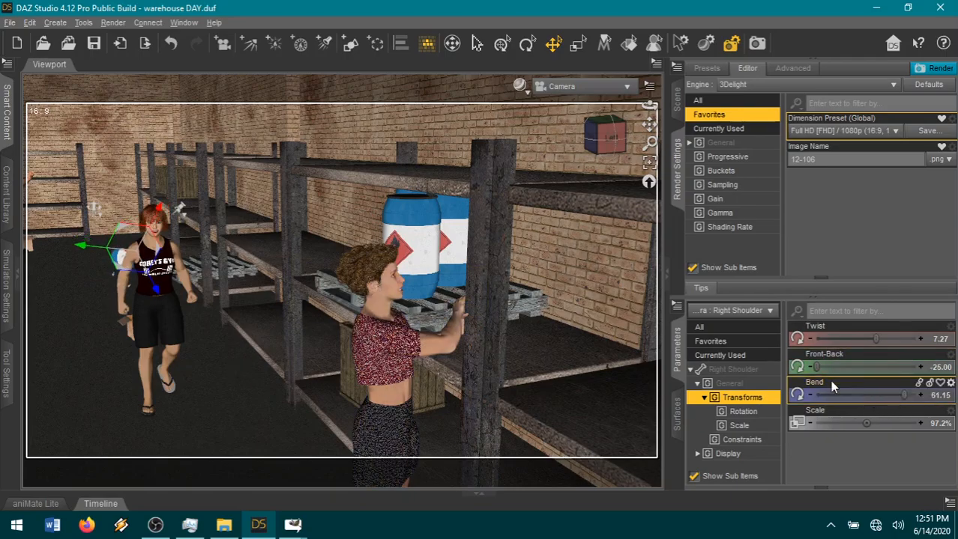
left_click_drag(816, 367, 843, 368)
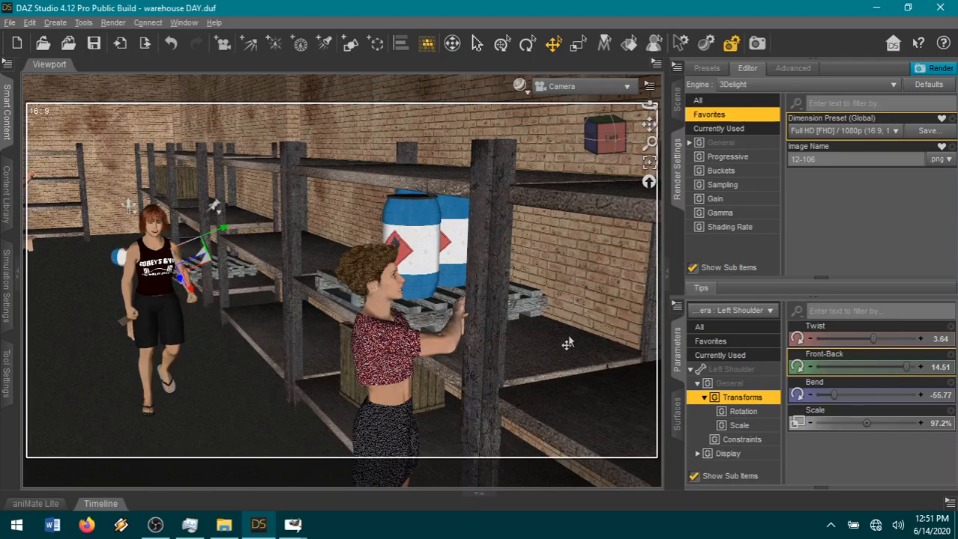
Set the red-haired woman's left thigh Bend to 6.15 and left shin Bend to 17.36.
left_click(178, 330)
left_click_drag(881, 339, 897, 338)
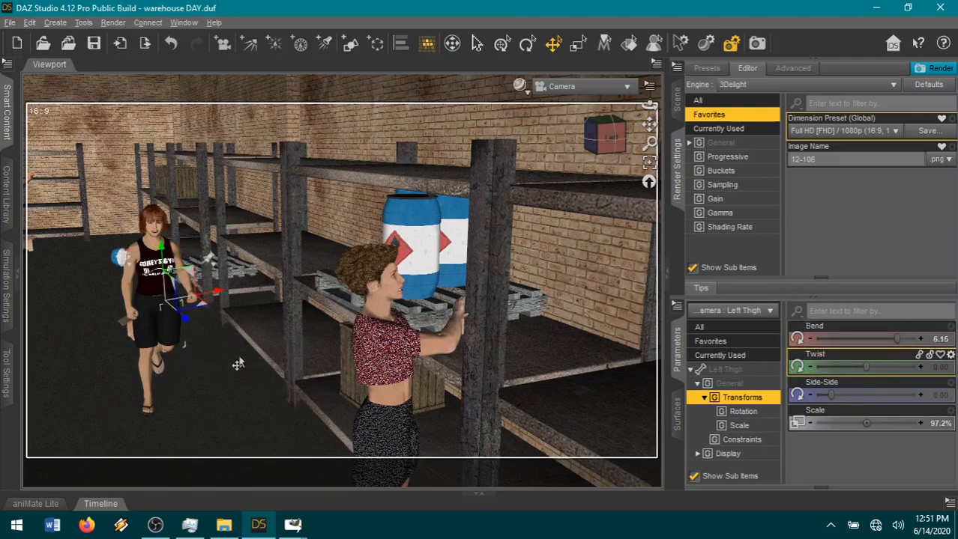
left_click(159, 359)
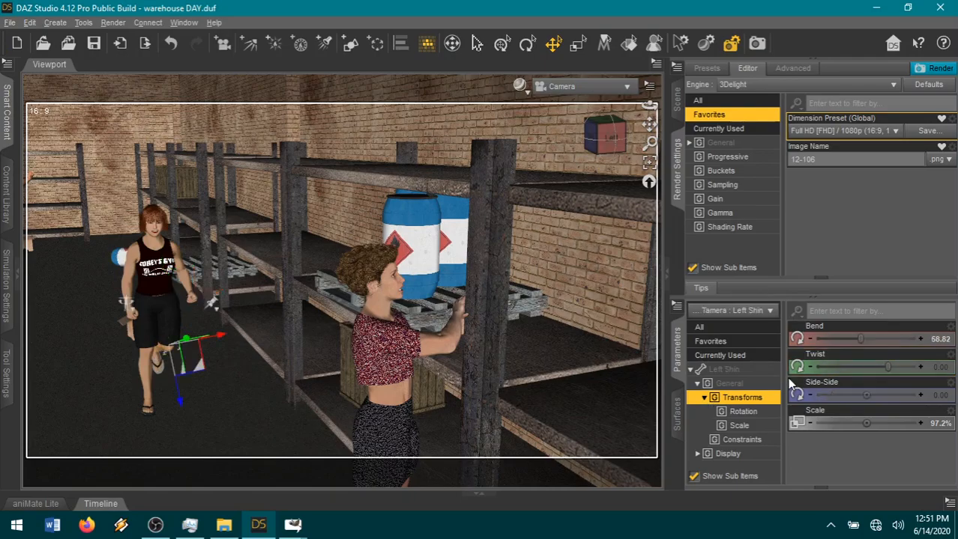
left_click_drag(852, 339, 834, 338)
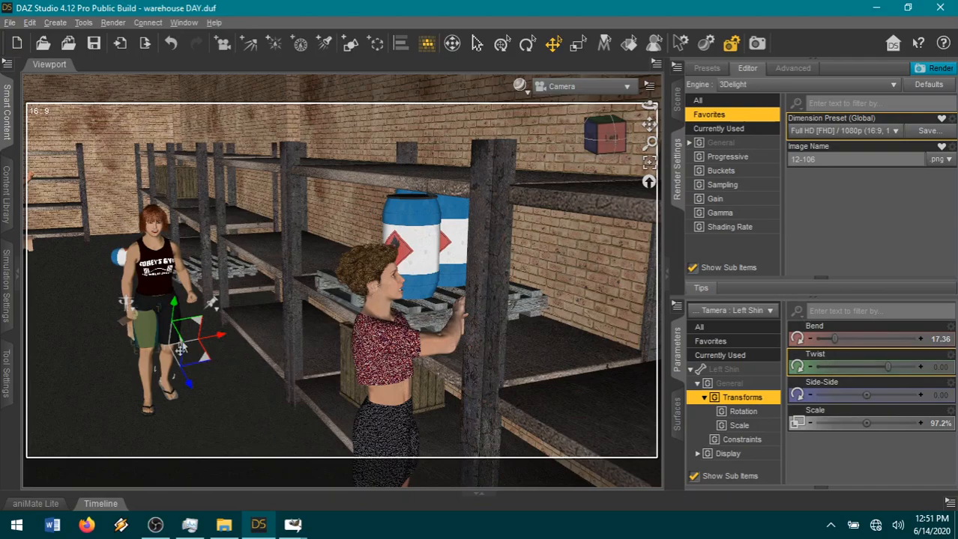
Refine the red-haired woman's stance with right thigh Bend -10.46, left thigh Side-Side 1.78 and left toes Bend -11.47.
left_click(136, 344)
left_click_drag(898, 342, 884, 339)
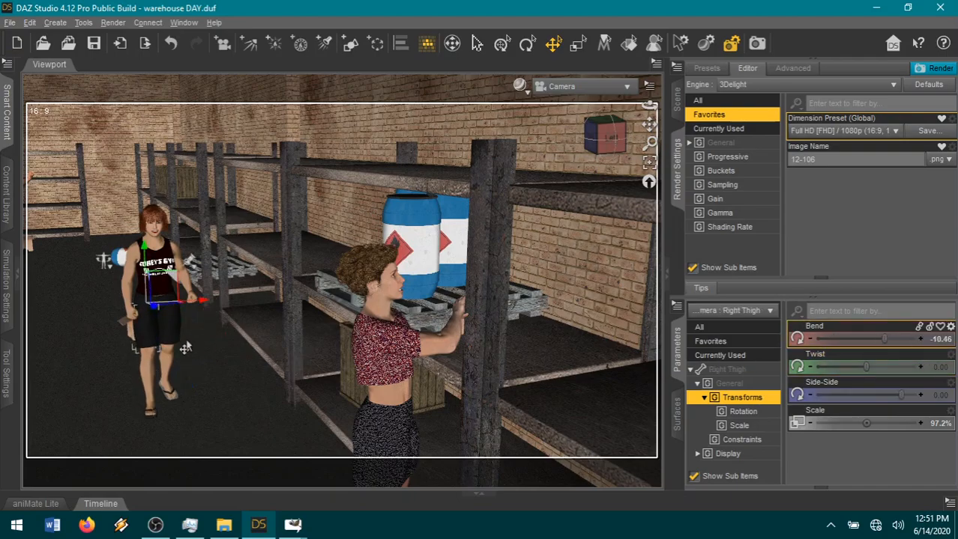
left_click(166, 336)
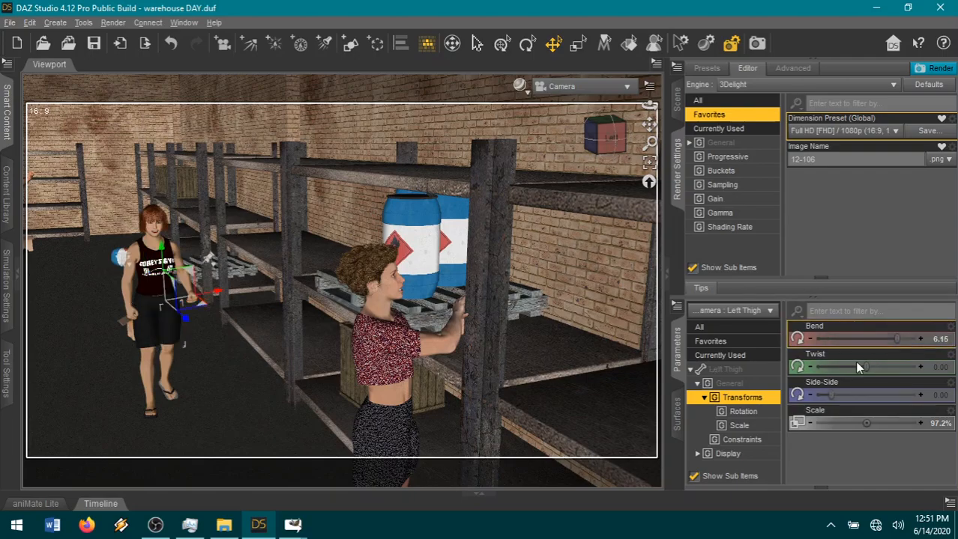
left_click_drag(828, 394, 840, 394)
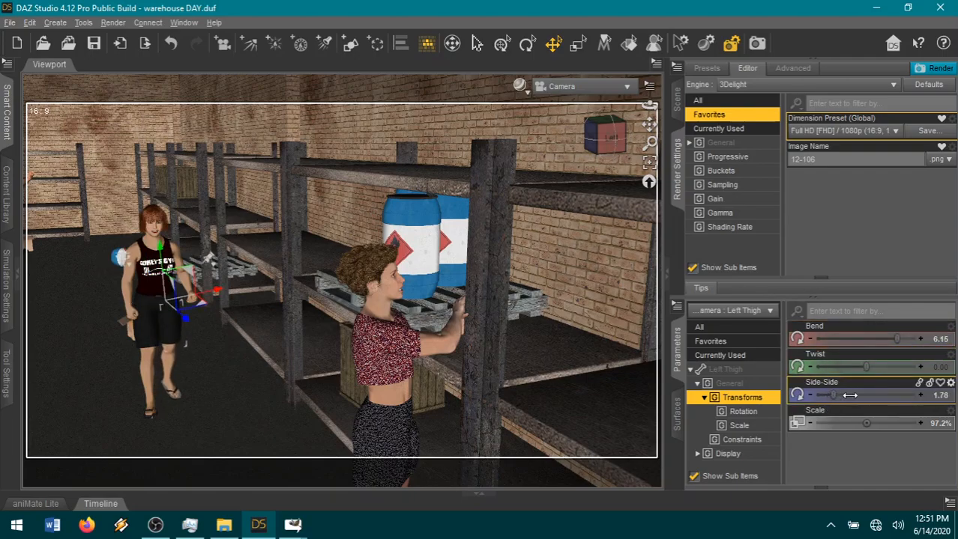
left_click(177, 395)
left_click_drag(880, 339, 870, 338)
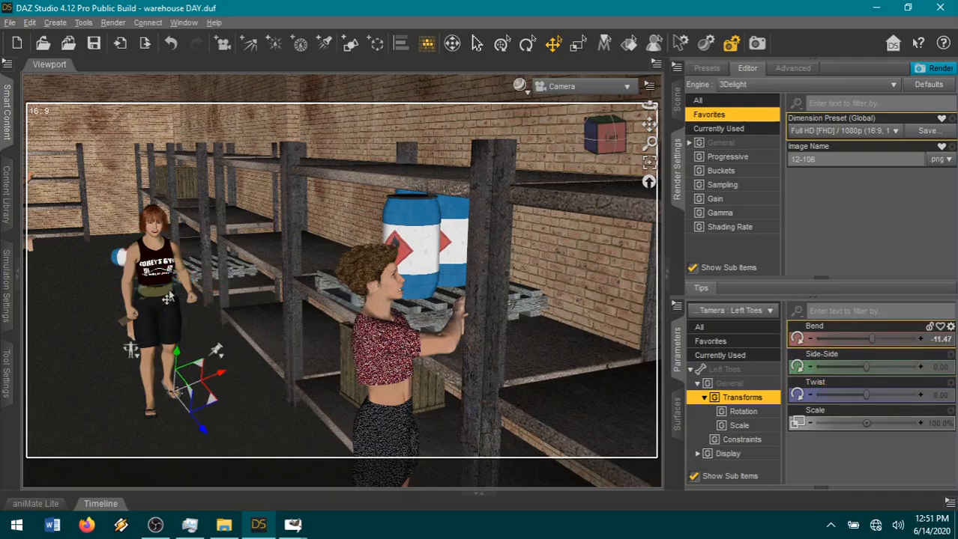
Turn and tilt the red-haired woman's head with Neck-Head Twist 0.13 and Neck-Head Side-Side 0.10.
left_click(168, 298)
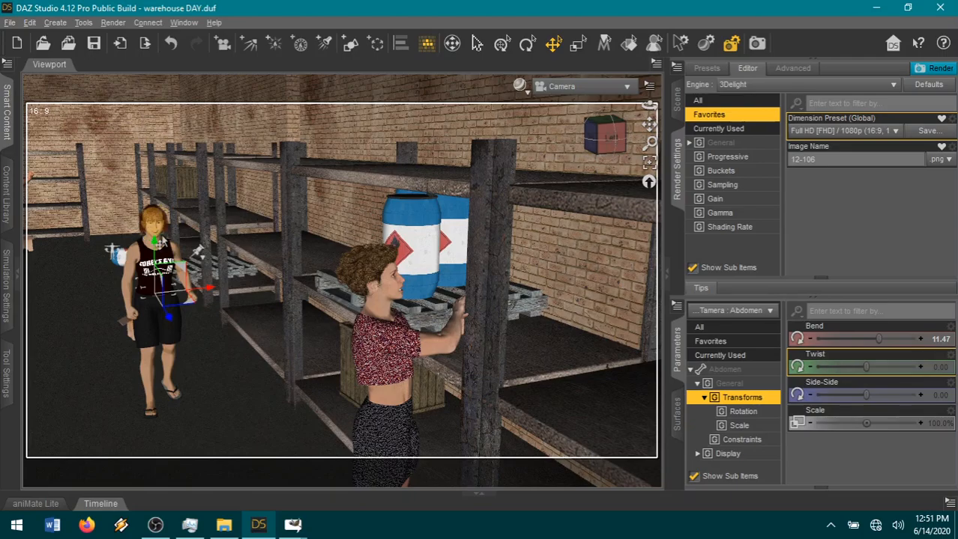
left_click(149, 225)
left_click(733, 342)
scroll(869, 449, "down", 10)
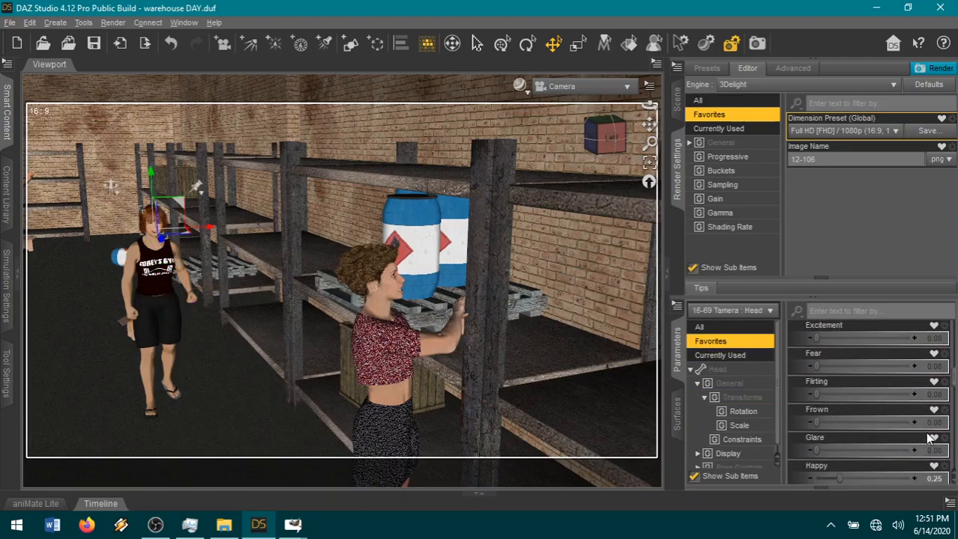
scroll(875, 449, "down", 3)
left_click_drag(860, 474, 869, 447)
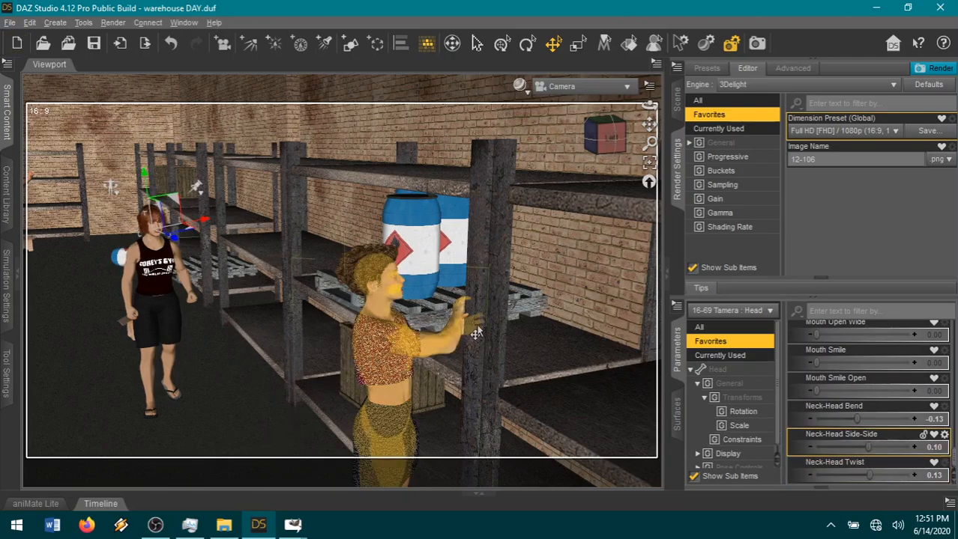
Set the render dimension preset to Anamorphic Scope (2.35:1) and reframe the camera to include both women and the man in the background.
left_click_drag(649, 129, 531, 202)
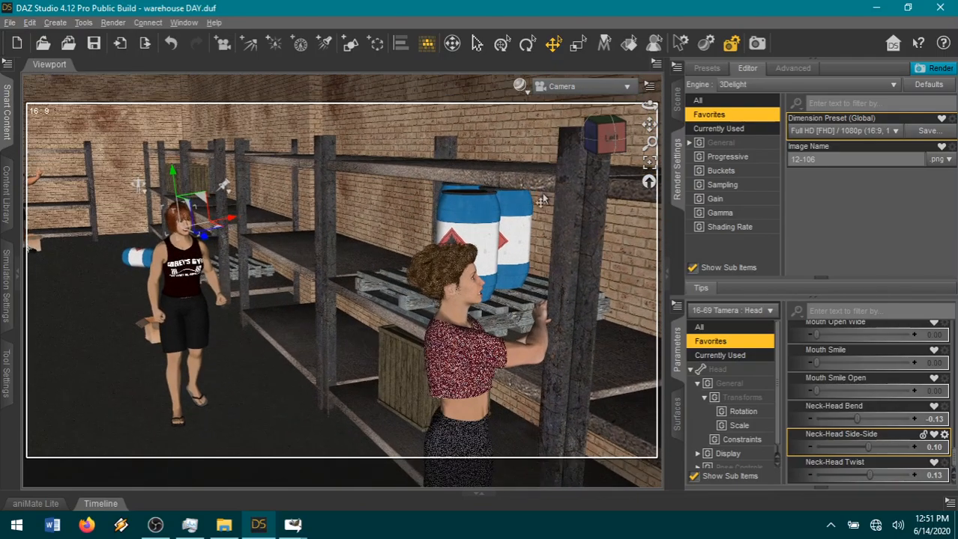
left_click(884, 132)
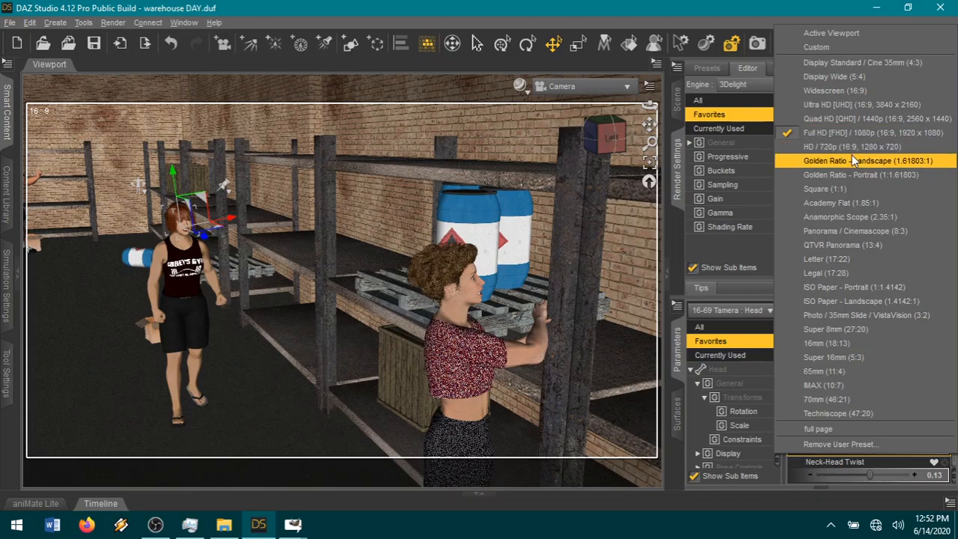
left_click(854, 217)
scroll(617, 205, "up", 2)
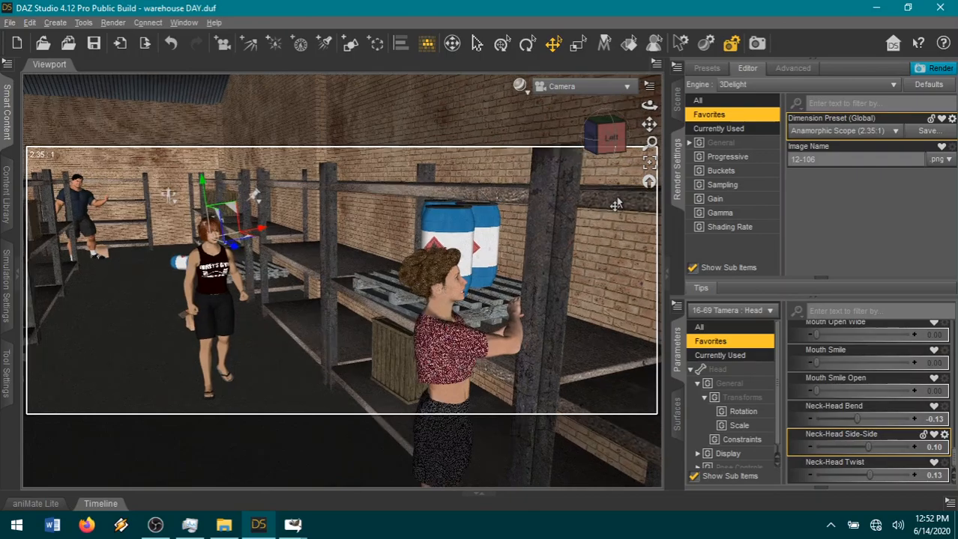
mouse_move(615, 139)
left_mouse_down()
mouse_move(618, 149)
mouse_move(607, 137)
mouse_move(621, 148)
left_mouse_up()
Turn the curly-haired woman's head with Neck-Head Twist 1.00, Side-Side -0.27 and Bend -0.45.
left_click(425, 260)
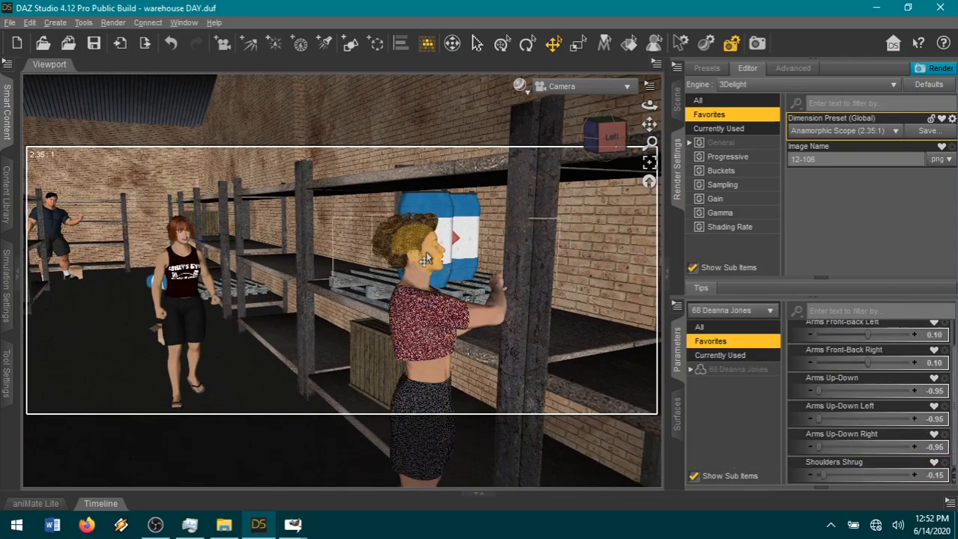
scroll(899, 423, "down", 5)
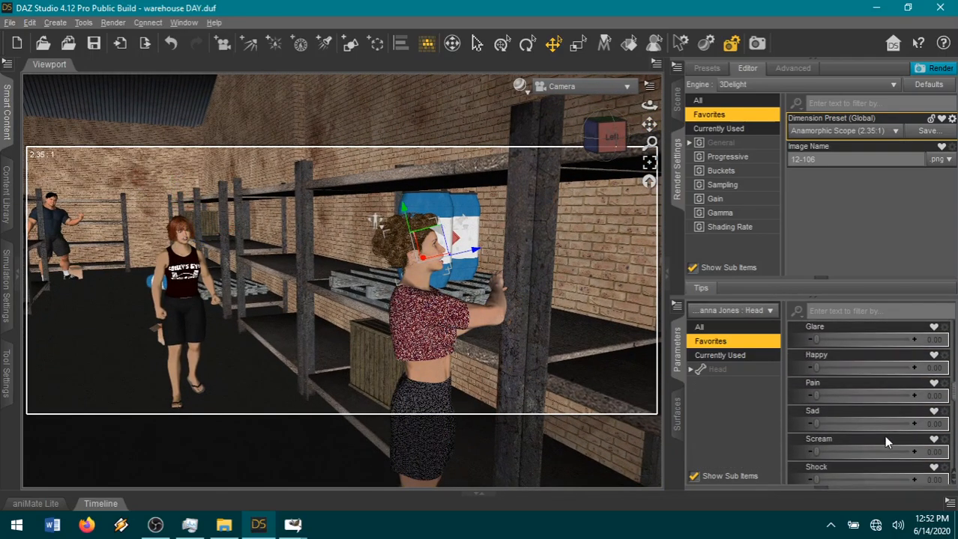
left_click_drag(872, 477, 854, 462)
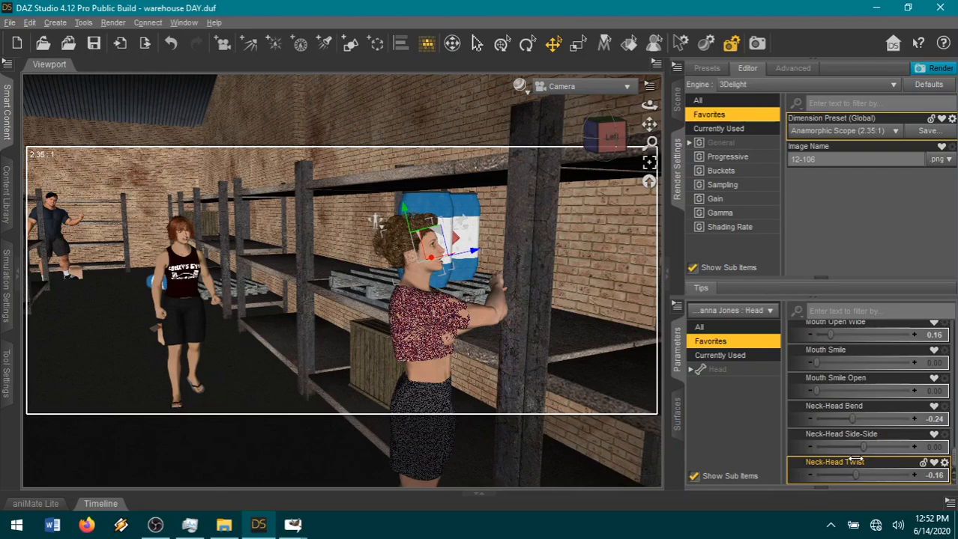
left_click_drag(953, 467, 953, 471)
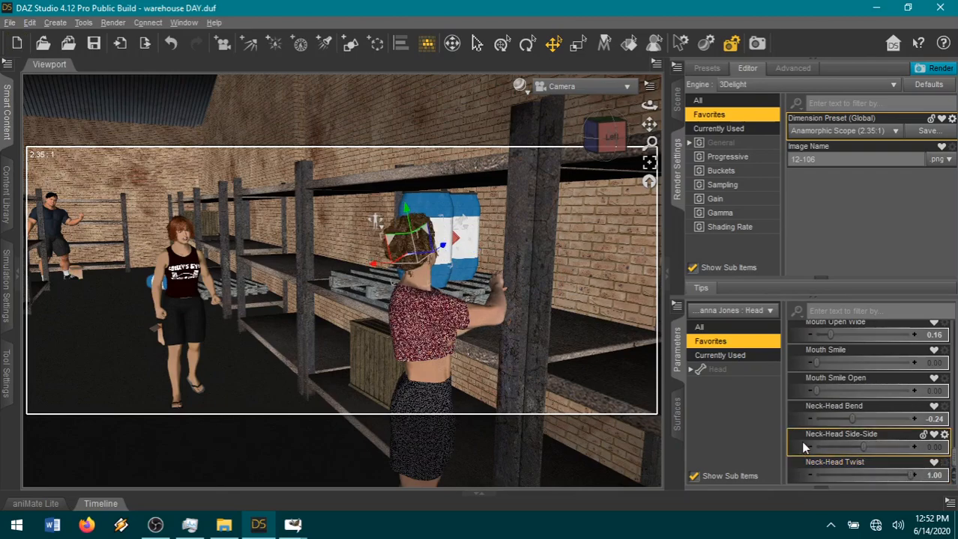
left_click_drag(818, 447, 851, 422)
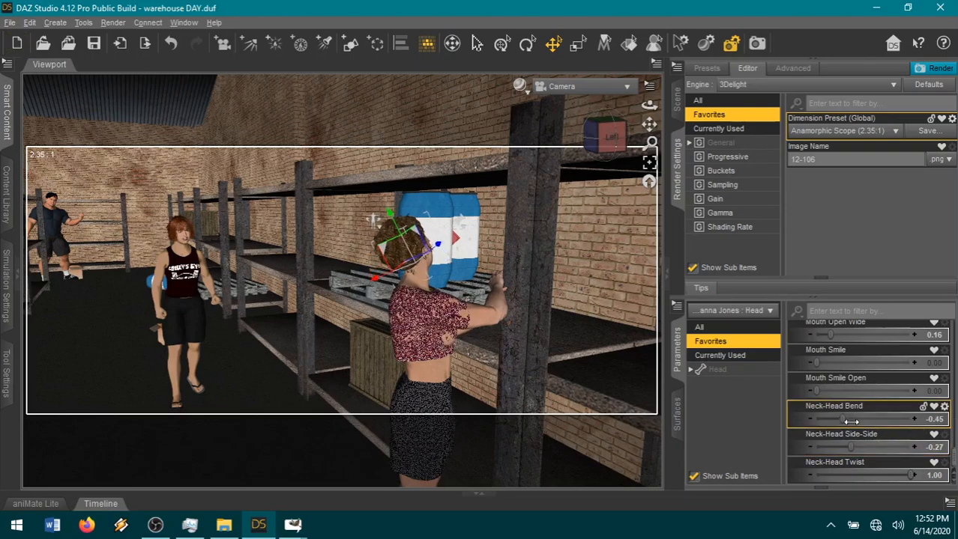
Open the red-haired woman's mouth with Mouth Open Wide 0.13.
left_click(196, 266)
left_click(192, 247)
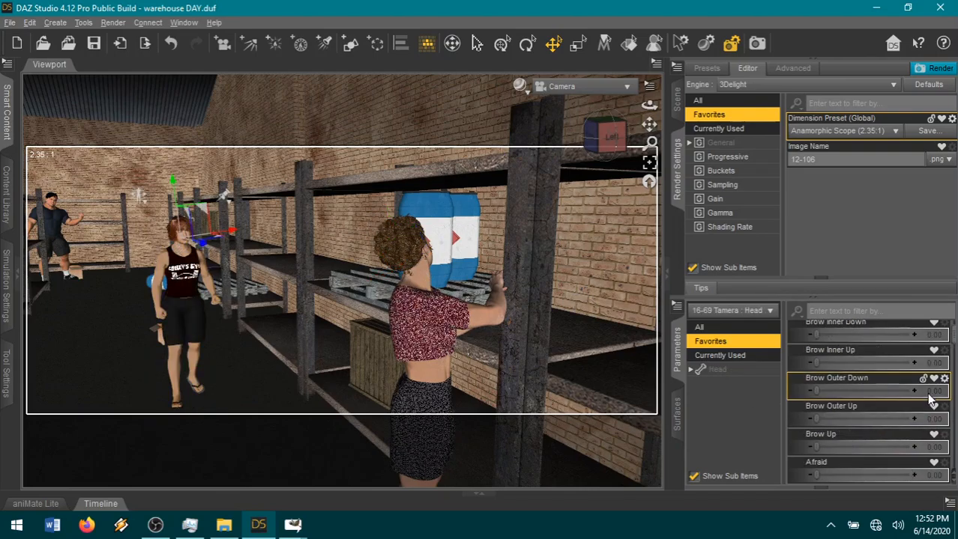
scroll(850, 439, "down", 10)
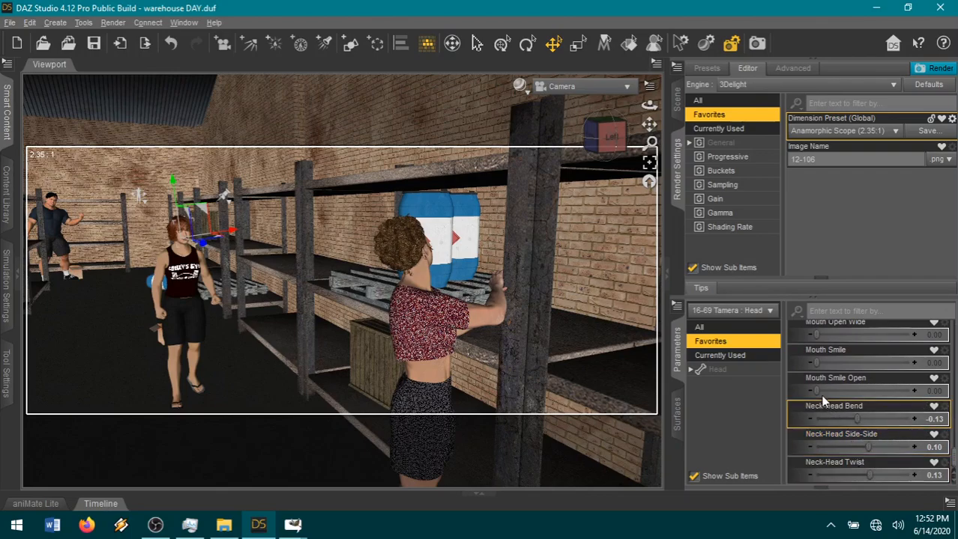
scroll(823, 360, "up", 1)
left_click_drag(816, 338, 822, 338)
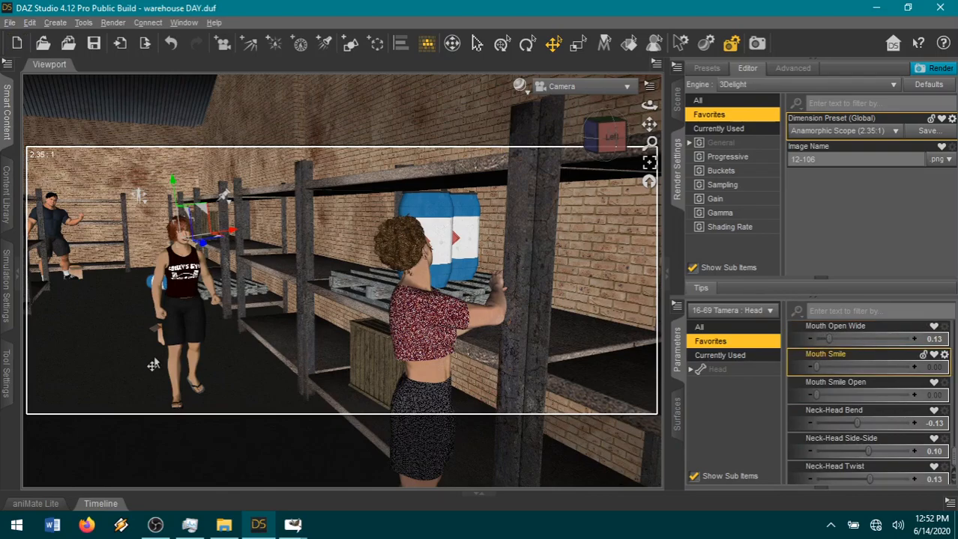
Fine-tune the camera framing around the two women and set the render image name to 12-107.
scroll(590, 210, "up", 2)
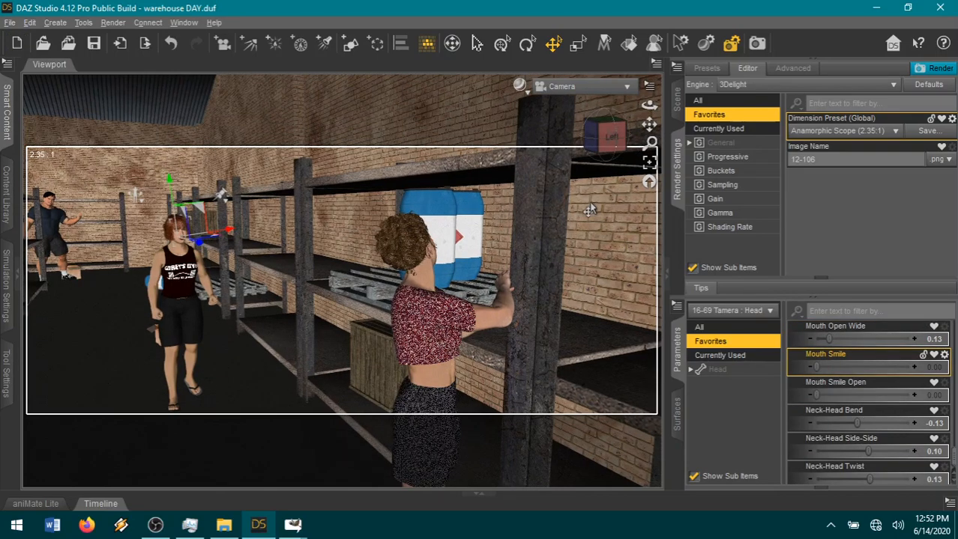
left_click_drag(649, 124, 648, 120)
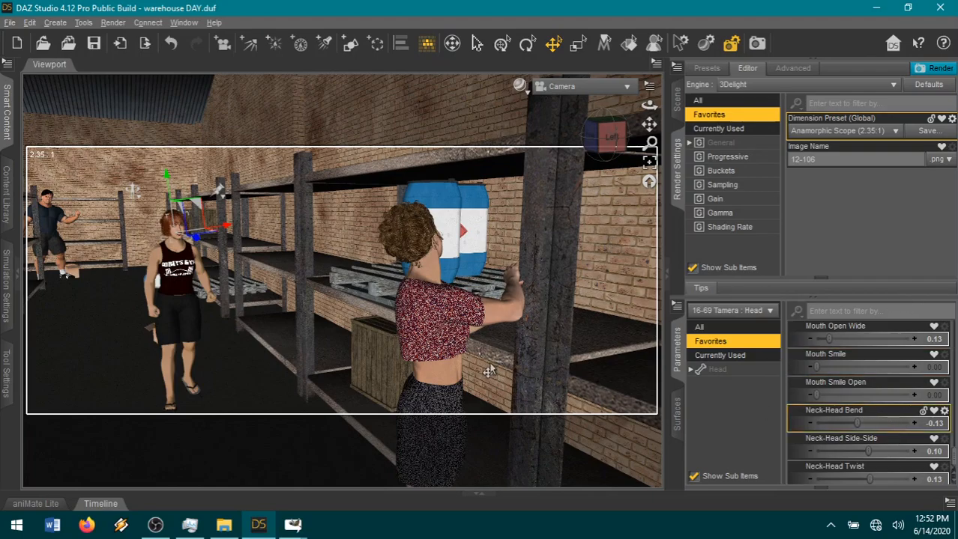
scroll(553, 352, "down", 1)
scroll(552, 353, "down", 1)
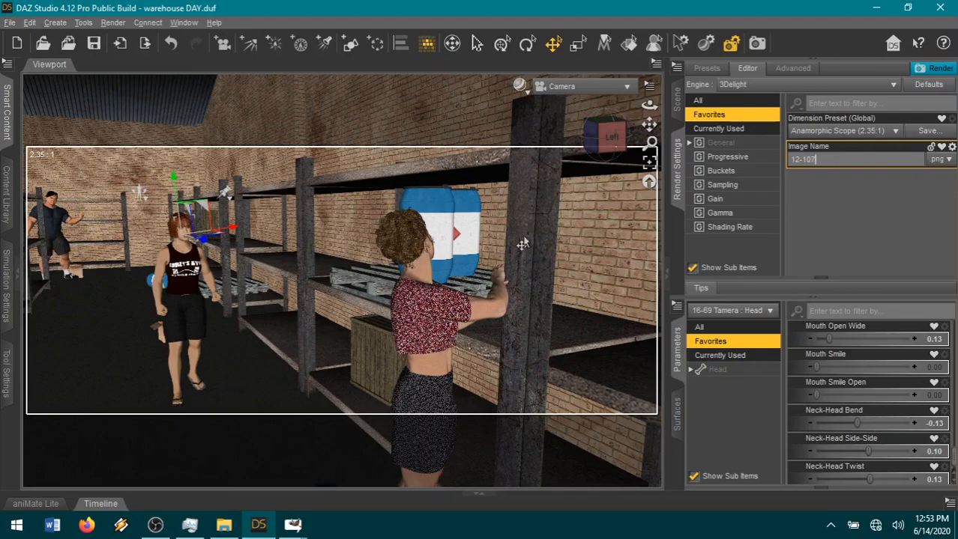
Raise the red-haired woman's eyebrows with Brow Inner Up 0.69 and Brow Up 0.73.
scroll(877, 397, "up", 5)
scroll(870, 410, "up", 8)
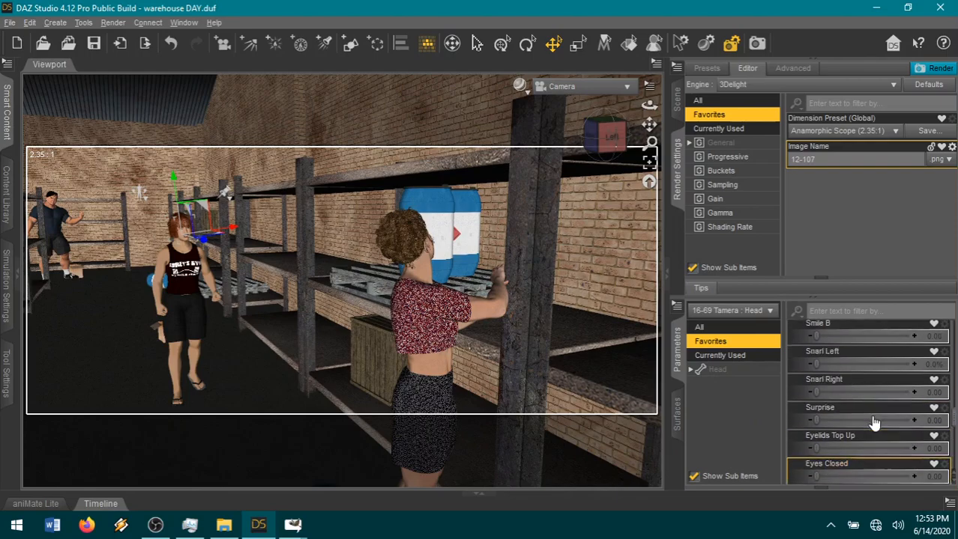
scroll(868, 424, "up", 6)
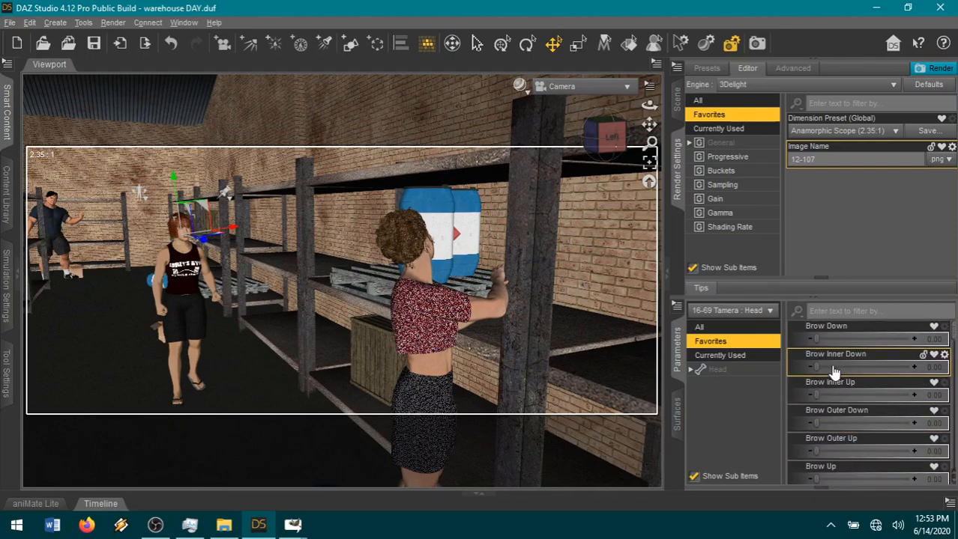
left_click_drag(845, 396, 881, 396)
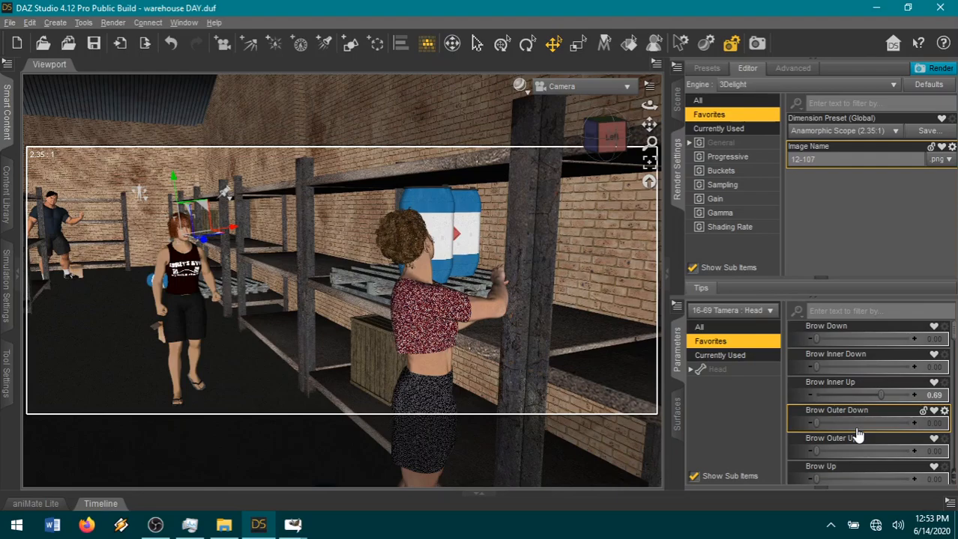
scroll(858, 436, "down", 1)
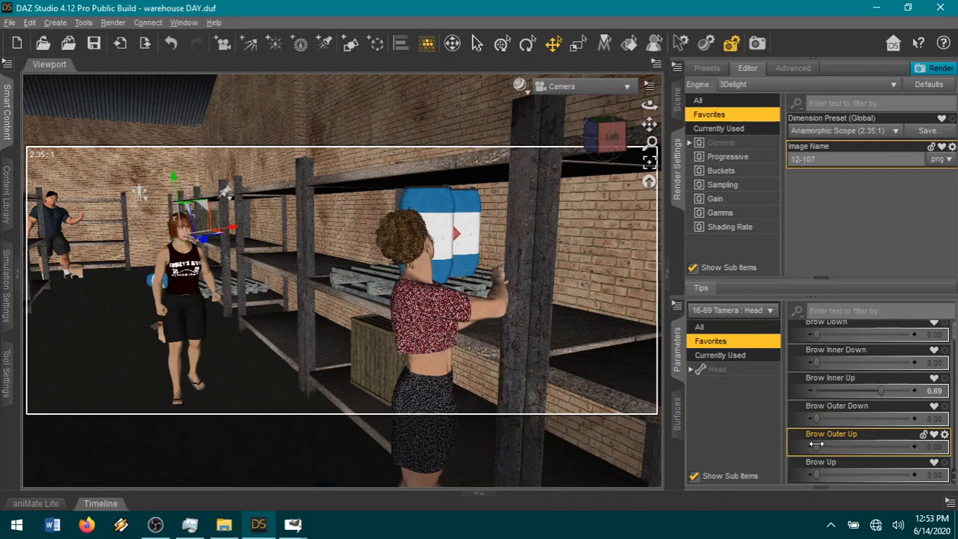
scroll(877, 405, "down", 3)
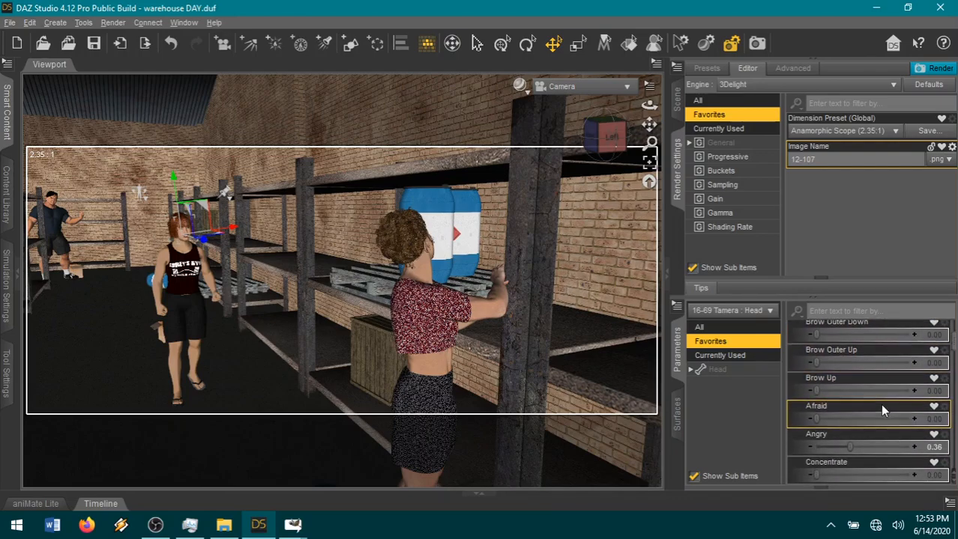
left_click_drag(834, 390, 884, 391)
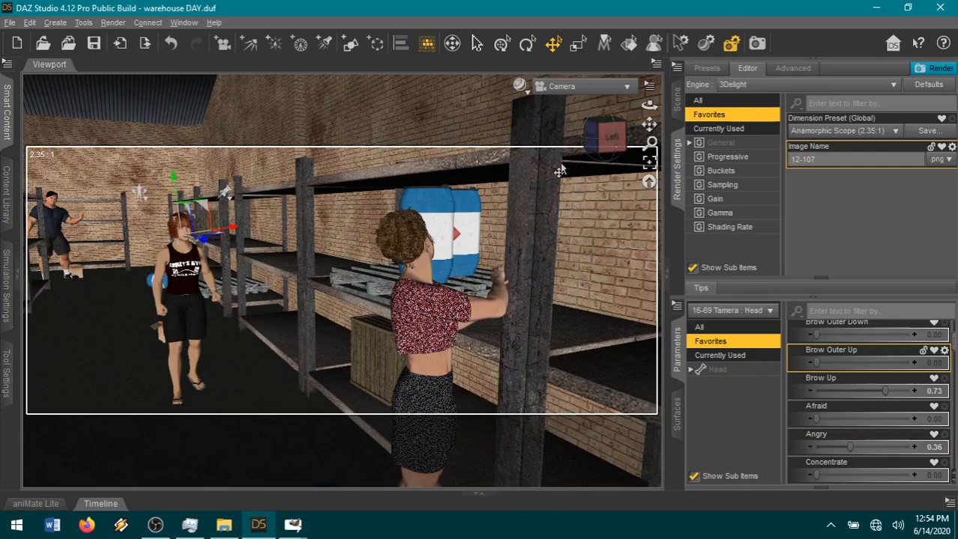
Start rendering the widescreen frame as 12-107 and switch to page18.xcf in GIMP.
left_click(929, 124)
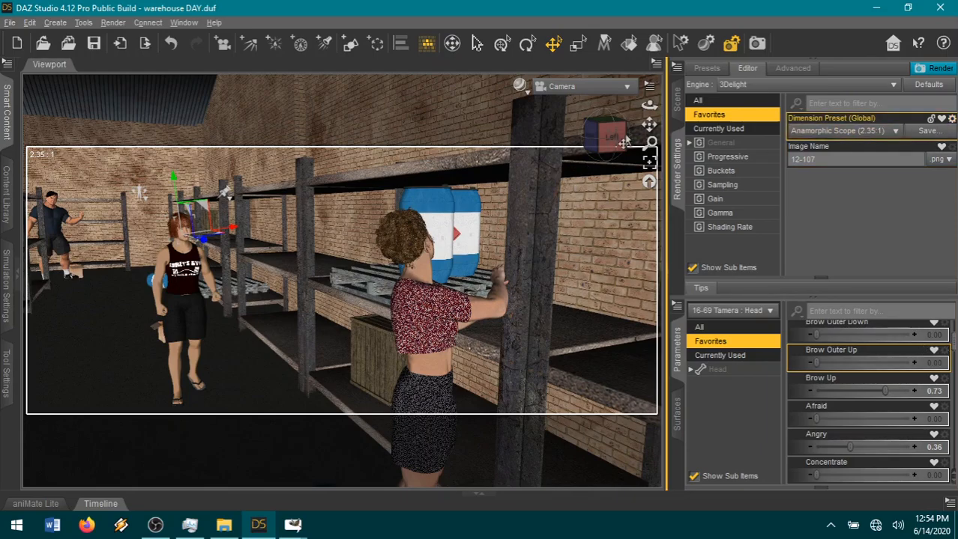
left_click(945, 69)
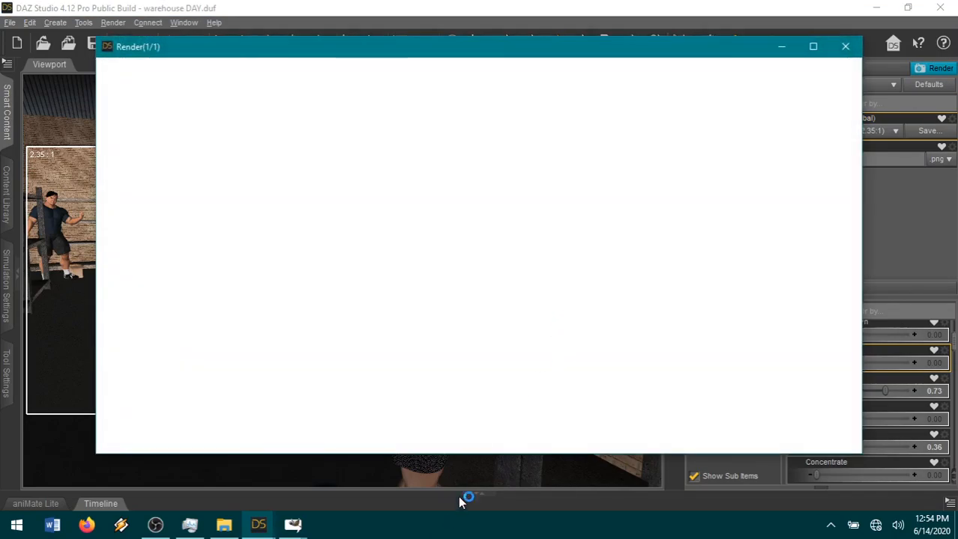
mouse_move(296, 528)
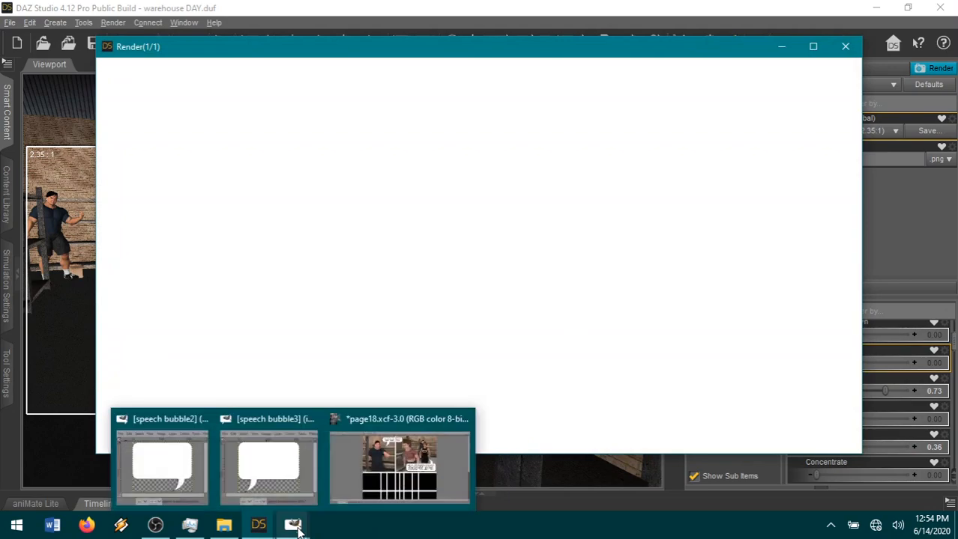
left_click(344, 477)
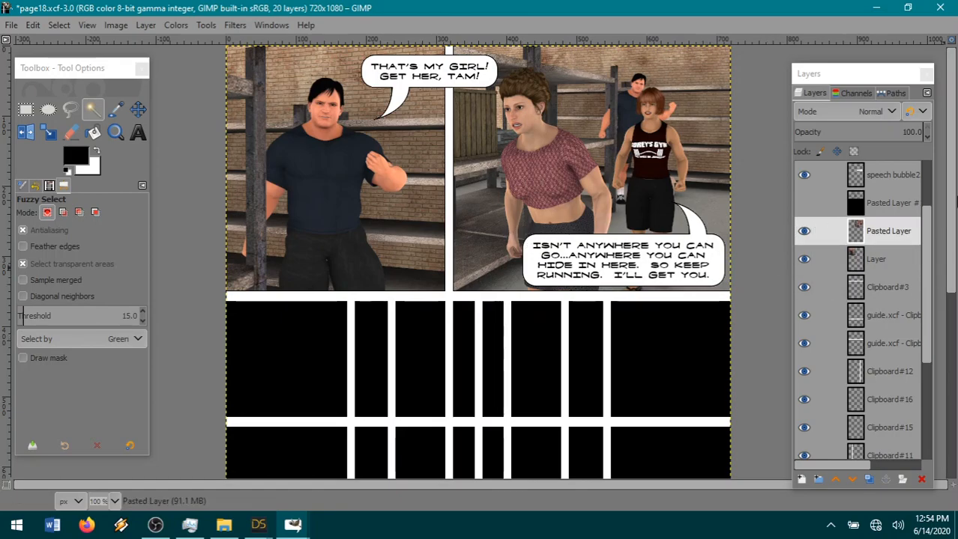
left_click(885, 207)
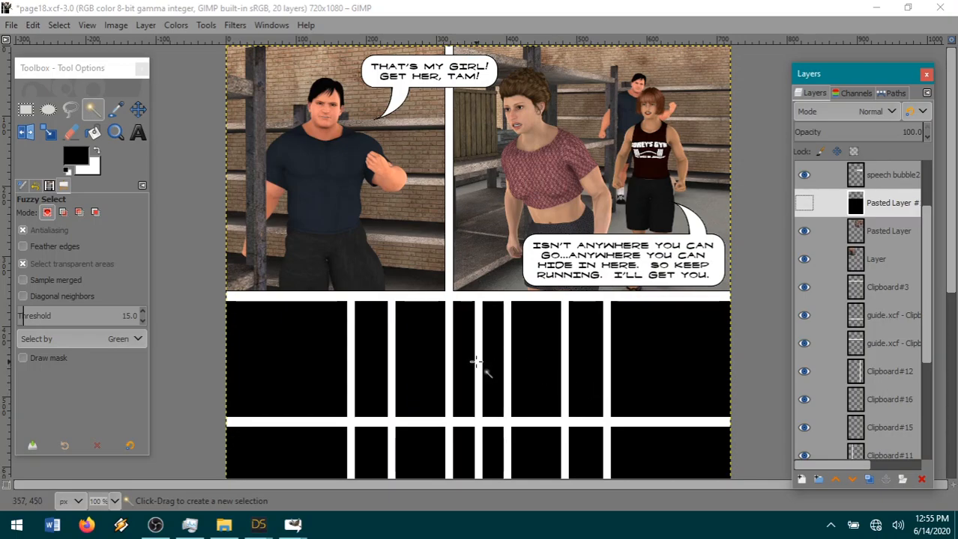
right_click(389, 317)
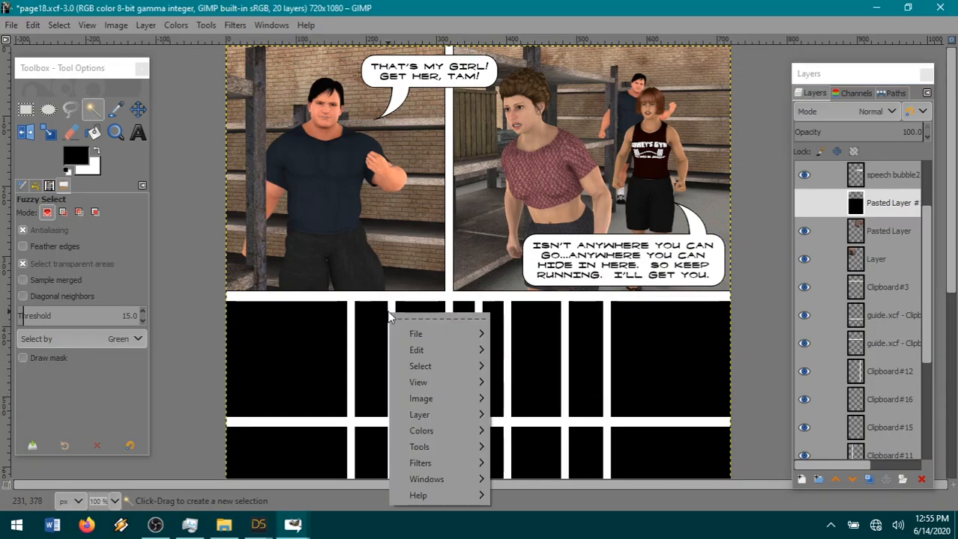
left_click(168, 9)
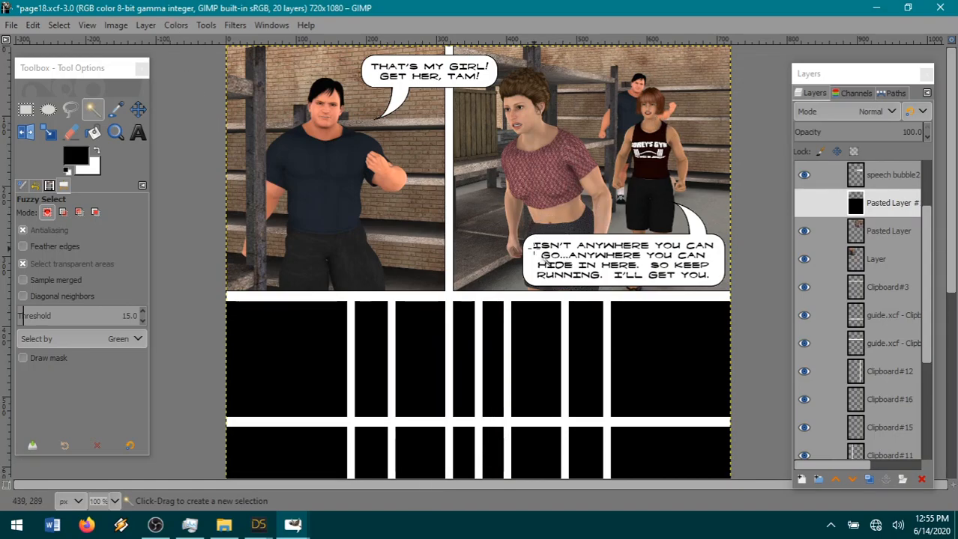
right_click(199, 171)
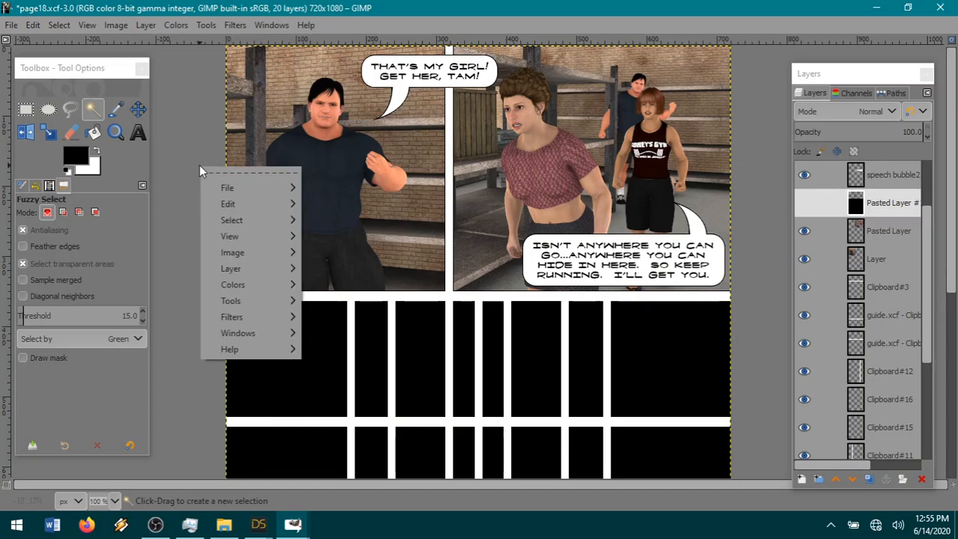
left_click(175, 13)
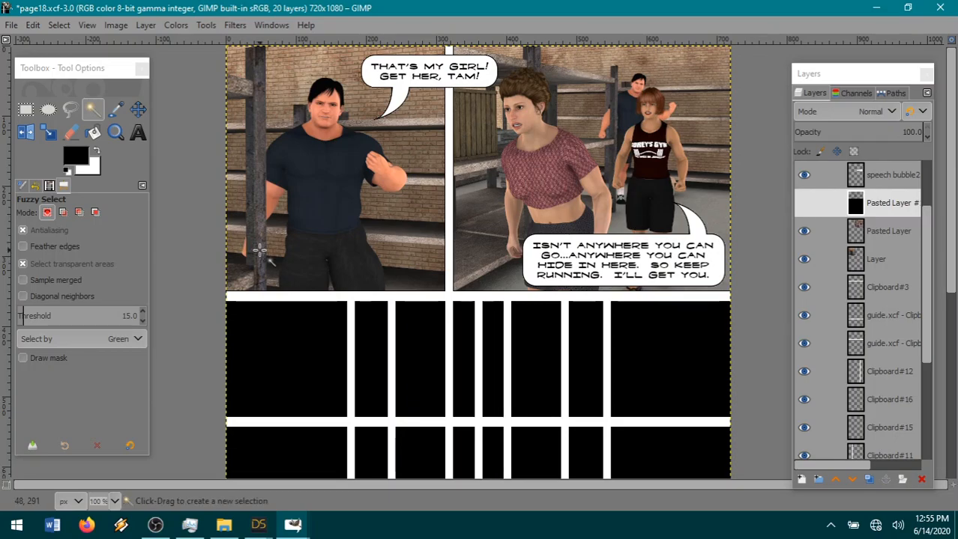
Switch back to DAZ Studio, cancel the render and close its window without saving the image.
mouse_move(258, 525)
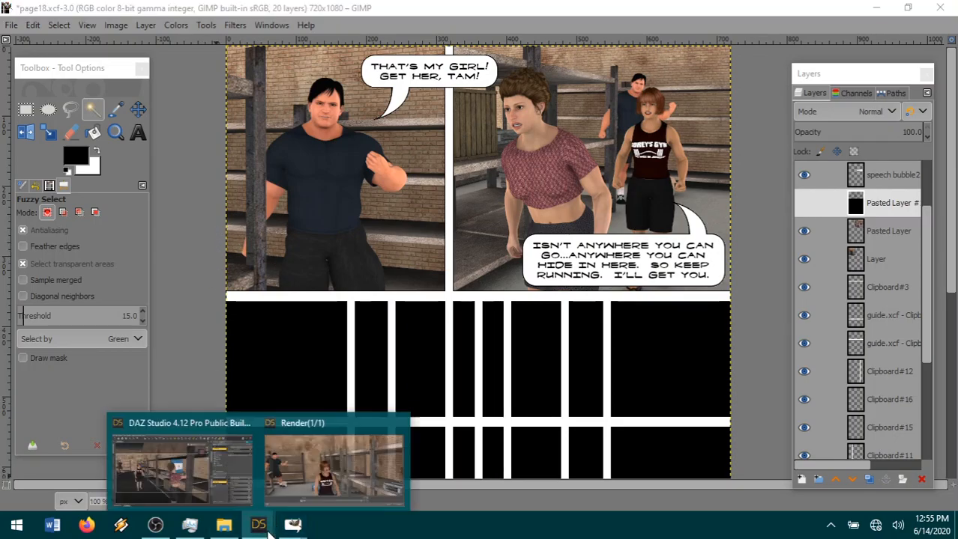
mouse_move(304, 463)
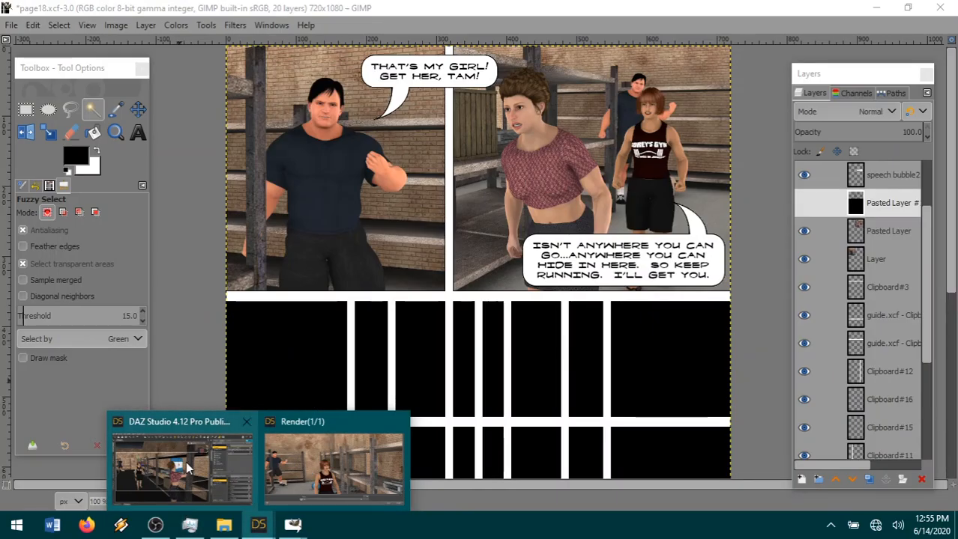
left_click(201, 446)
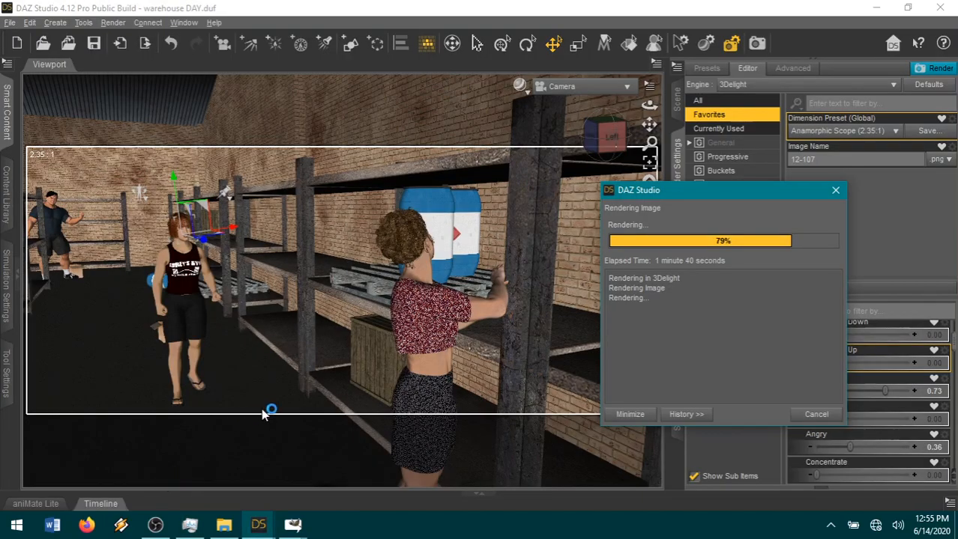
left_click(811, 413)
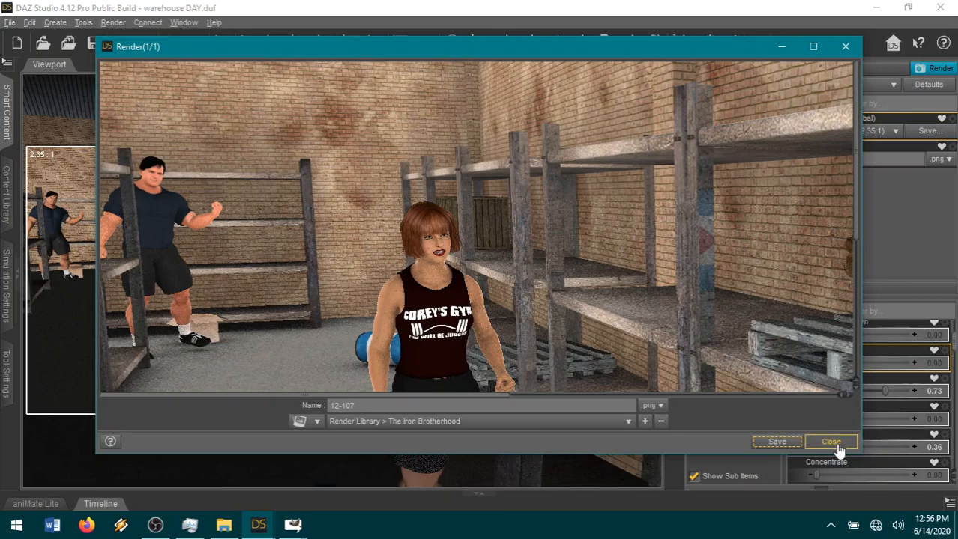
left_click(830, 442)
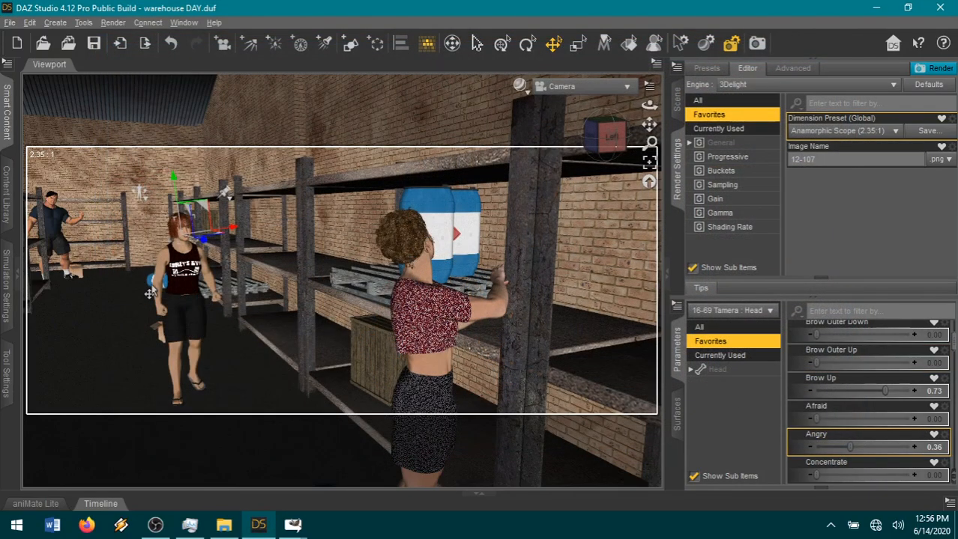
Set the background man's left thigh Bend to 2.45.
left_click(59, 258)
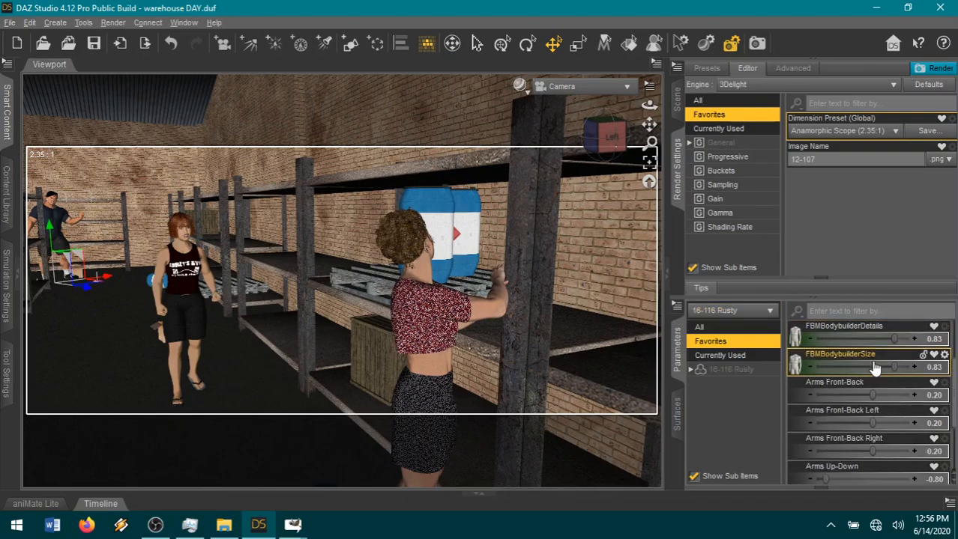
left_click(62, 251)
left_click(725, 370)
scroll(899, 419, "up", 1)
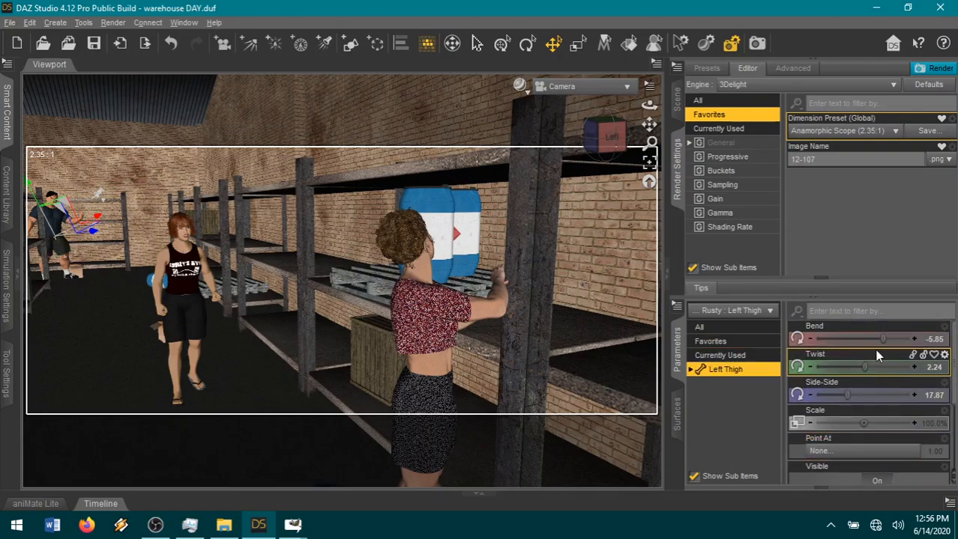
left_click_drag(885, 339, 889, 340)
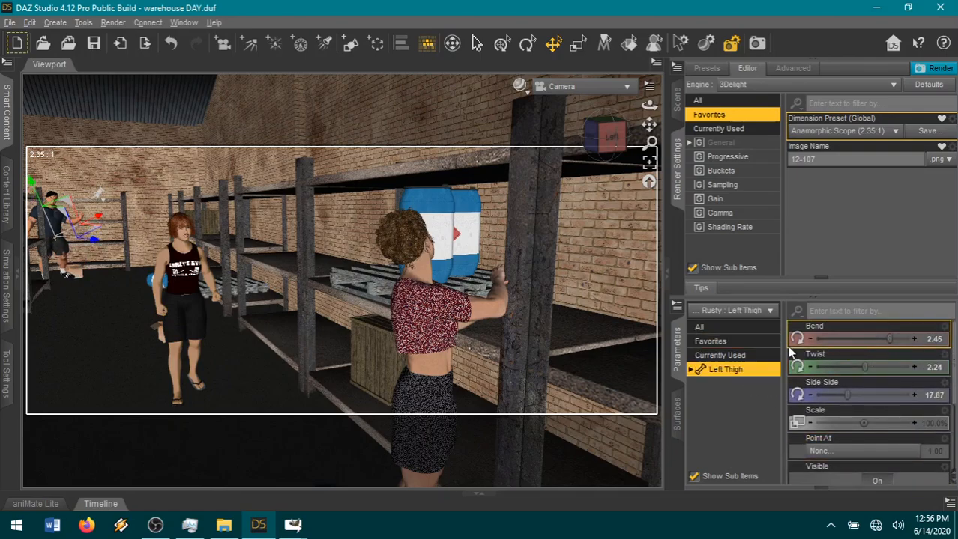
In Perspective View, set the background man's left thigh Bend to -11.34.
left_click(64, 273)
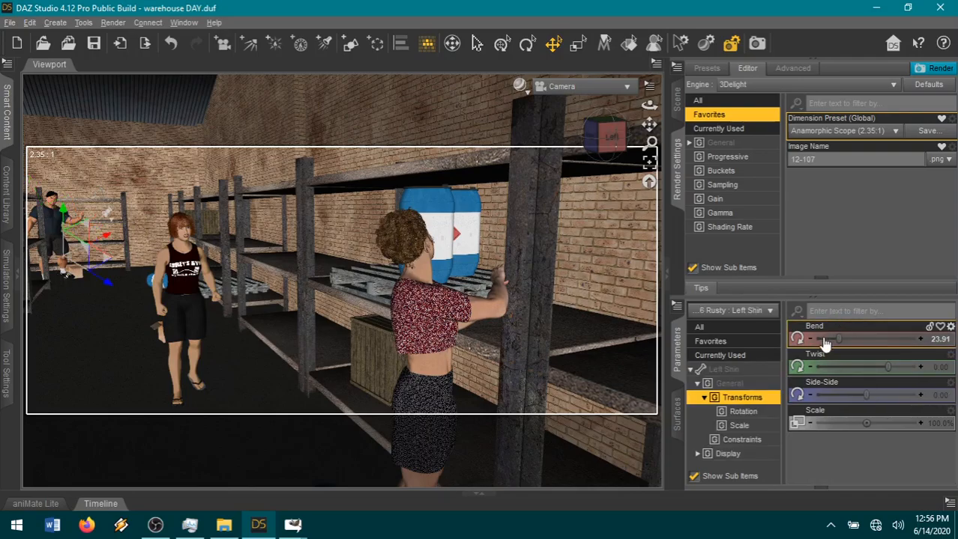
left_click(626, 86)
left_click(600, 94)
left_click(650, 162)
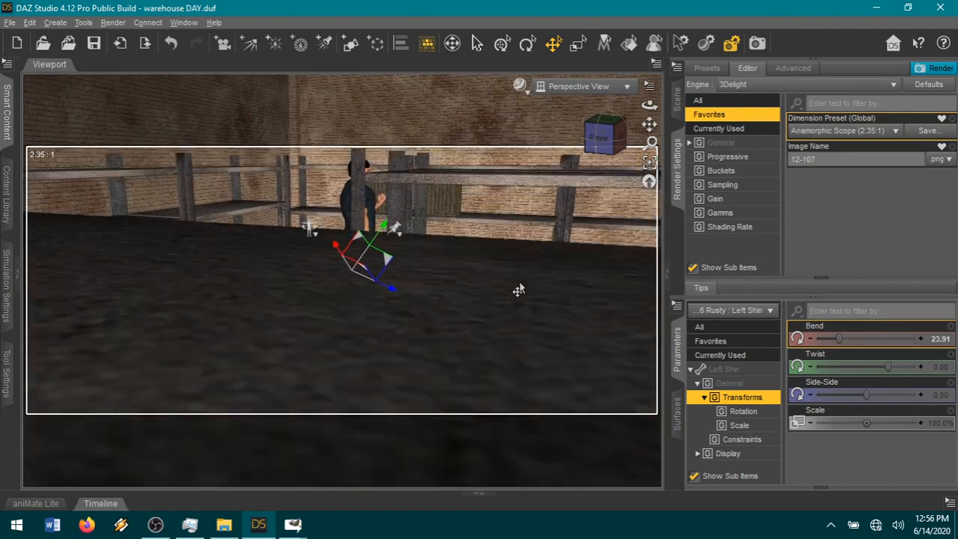
scroll(517, 290, "up", 5)
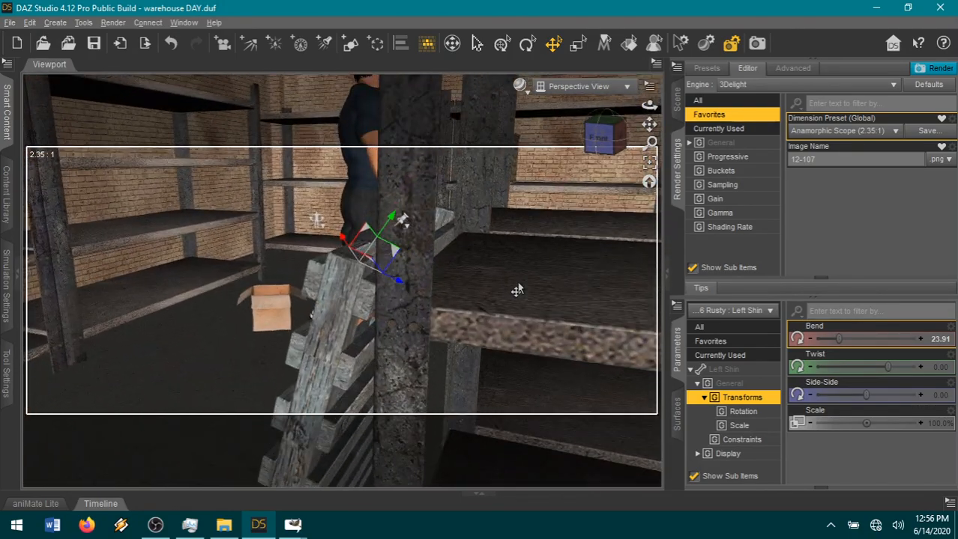
scroll(517, 290, "up", 1)
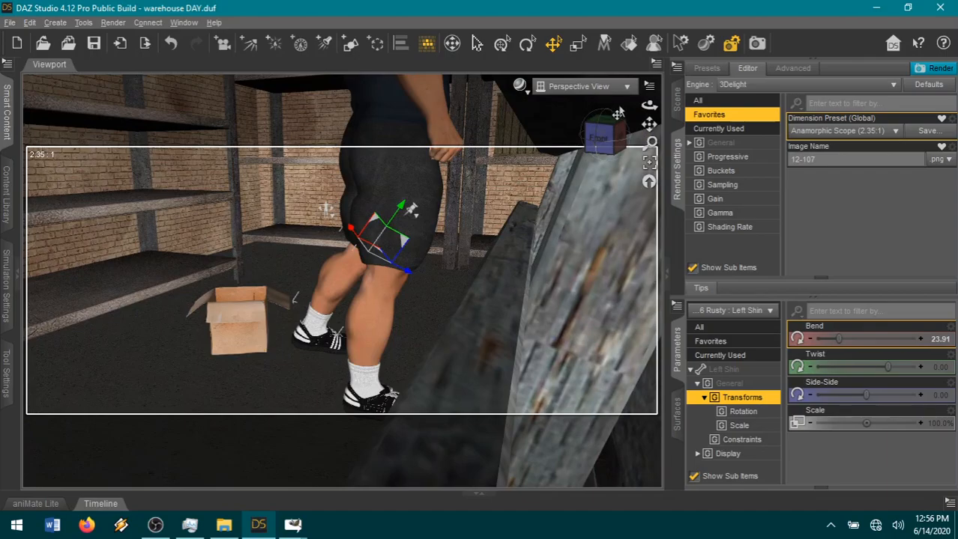
mouse_move(613, 126)
left_mouse_down()
mouse_move(579, 125)
mouse_move(614, 136)
left_mouse_up()
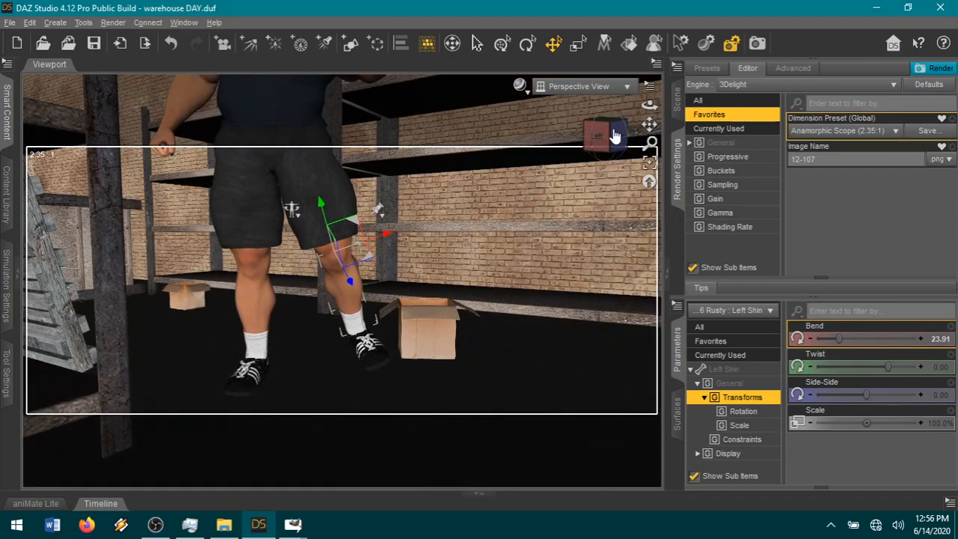
left_click(323, 190)
left_click_drag(887, 338, 883, 339)
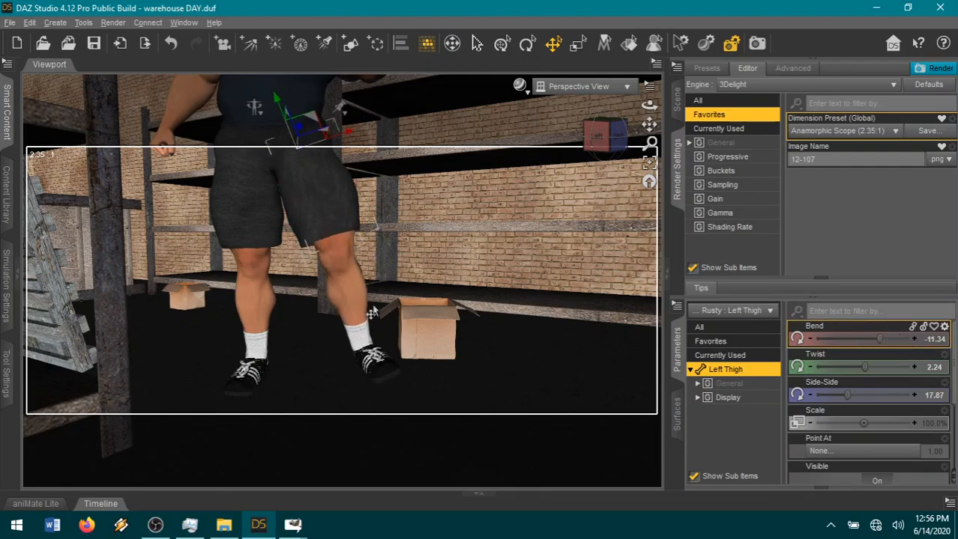
Adjust the background man's left shin Bend, then set his left foot's Bend to 22.80 and Twist to -12.27.
left_click(353, 299)
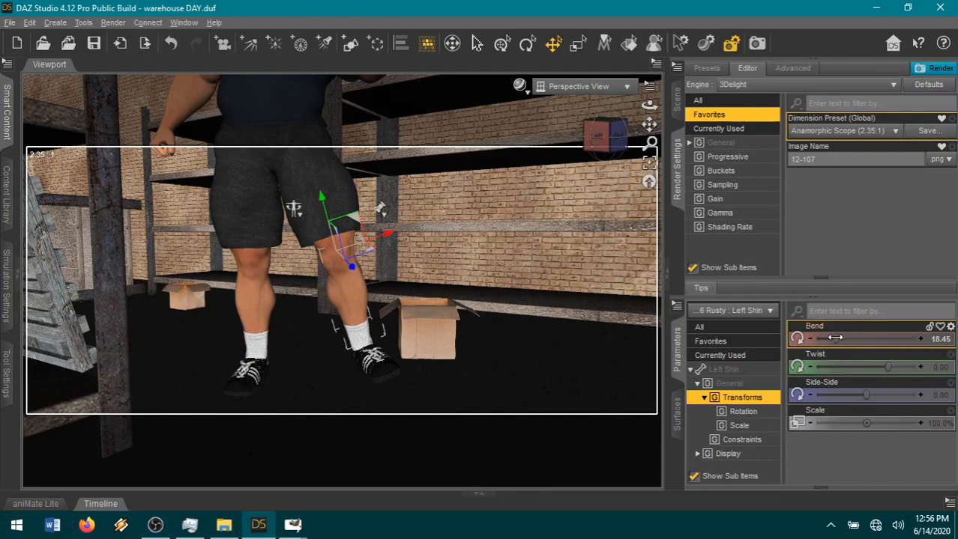
left_click_drag(835, 338, 833, 338)
left_click(371, 359)
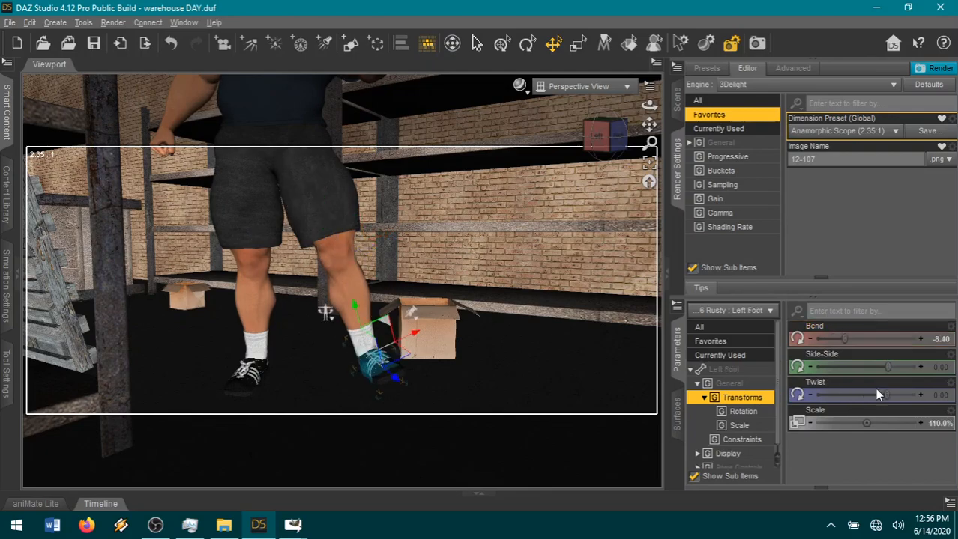
left_click_drag(854, 338, 876, 349)
left_click(377, 384)
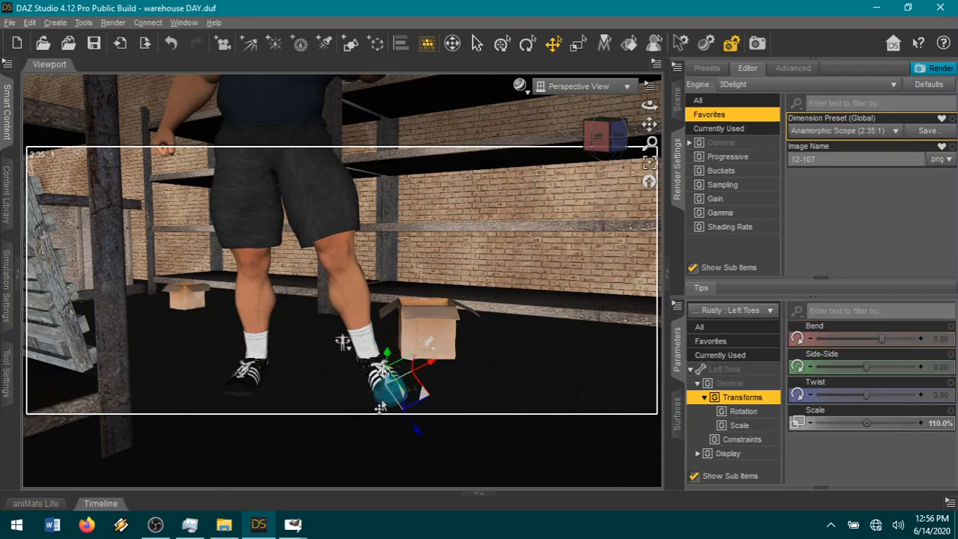
key("ctrl+z")
left_click_drag(884, 395, 861, 391)
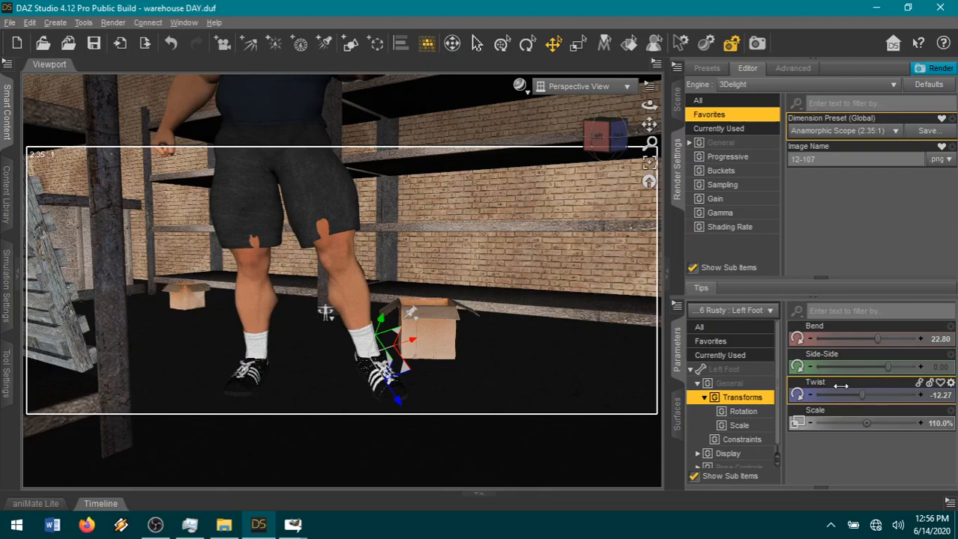
Set the background man's left toes Bend to -4.23.
left_click(382, 401)
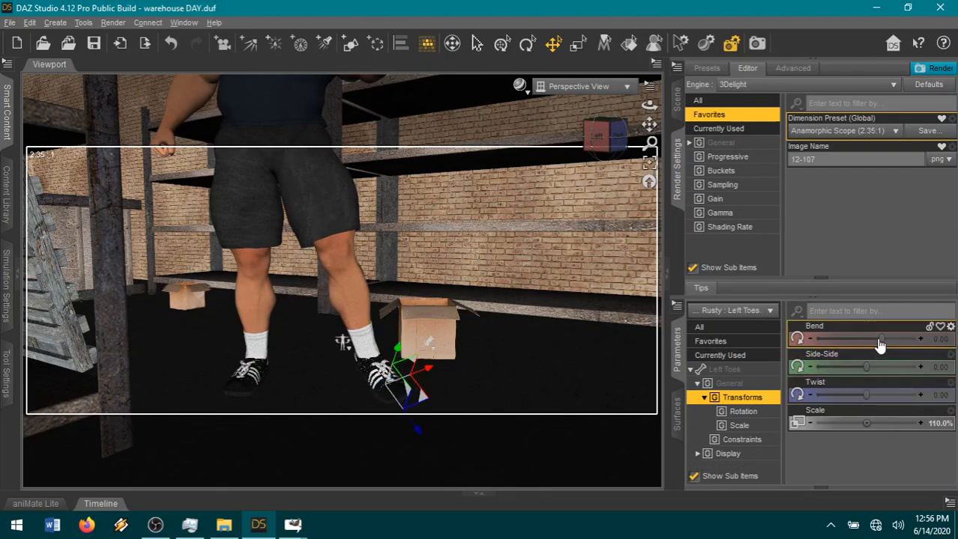
left_click_drag(880, 344, 878, 339)
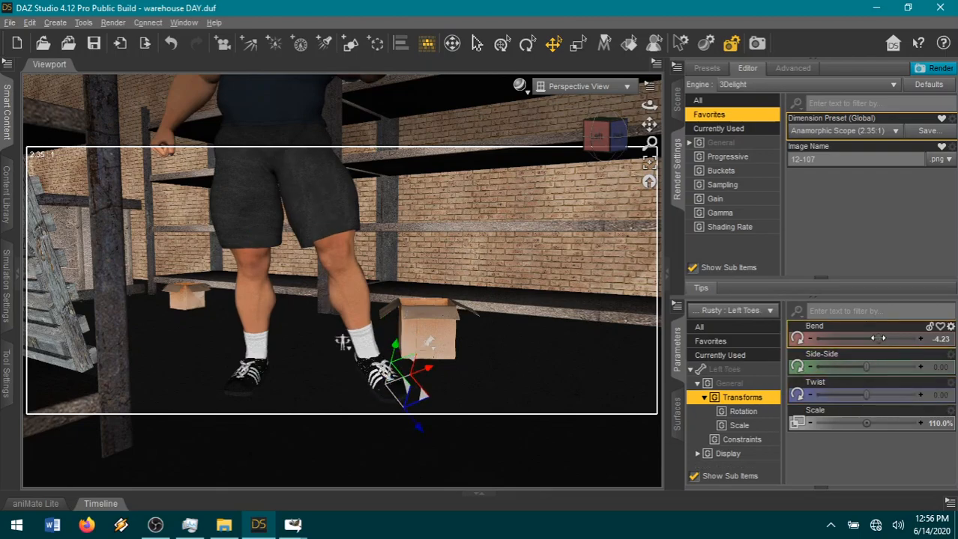
Move the background man's whole figure to about xTranslate -1365 and zTranslate -1044, and set its Y Rotate to -253.97.
scroll(557, 413, "down", 5)
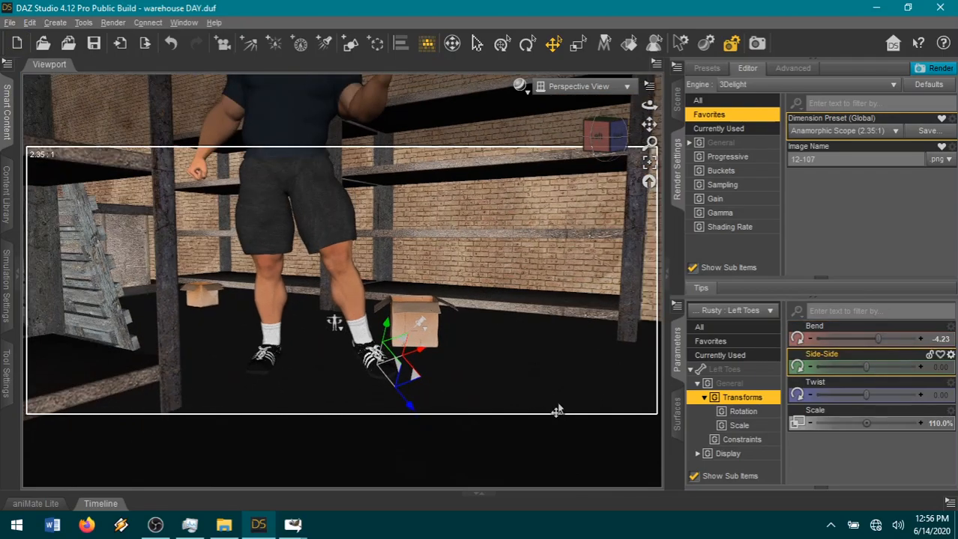
scroll(557, 412, "down", 1)
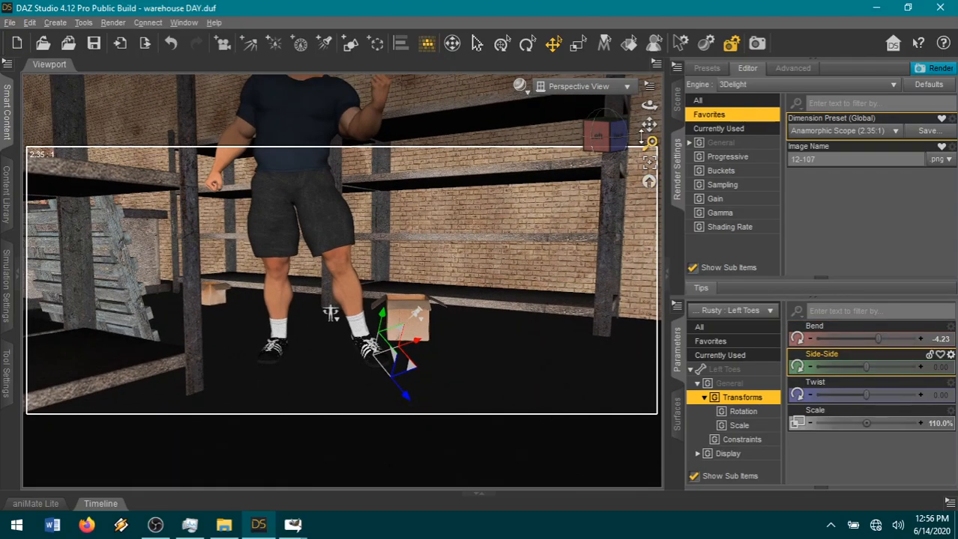
left_click_drag(646, 125, 522, 213)
left_click(309, 279)
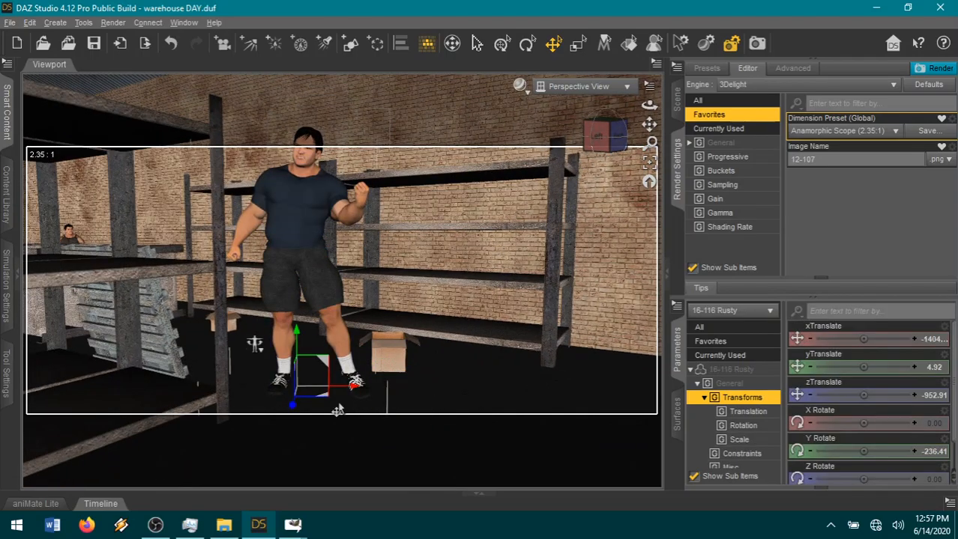
left_click_drag(348, 414, 404, 440)
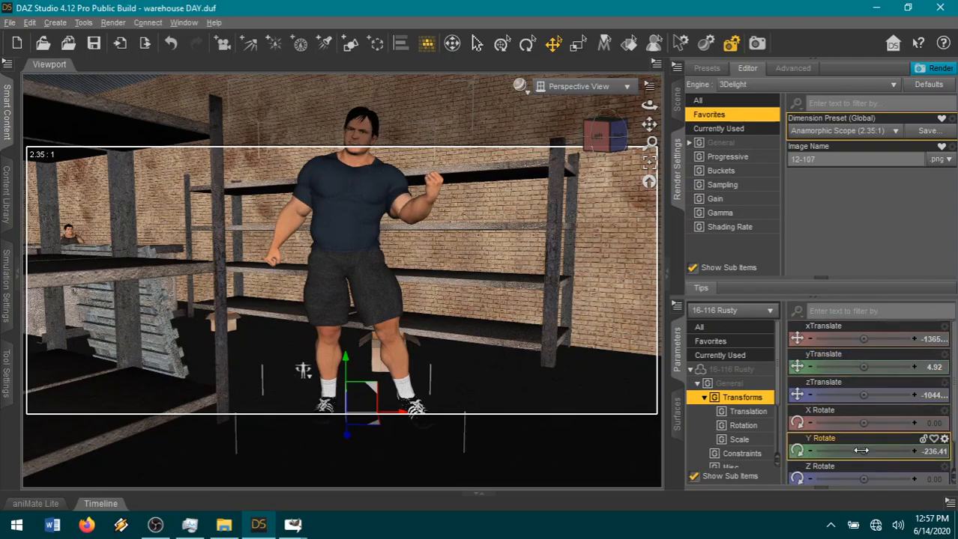
left_click_drag(850, 452, 819, 451)
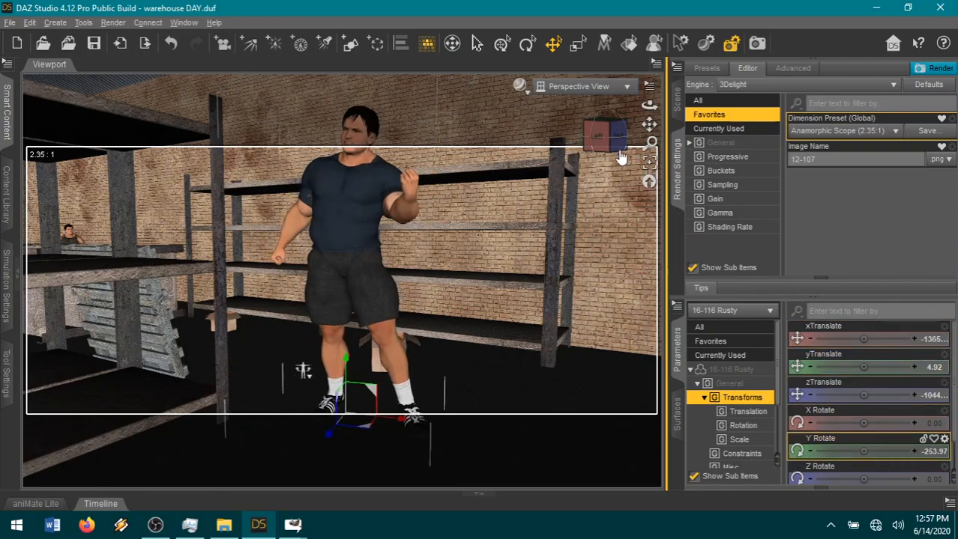
Pose the background man's head with Neck-Head Bend 0.15, Neck-Head Side-Side -0.030 and Neck-Head Twist -0.060.
left_click_drag(609, 137, 650, 158)
left_click(373, 187)
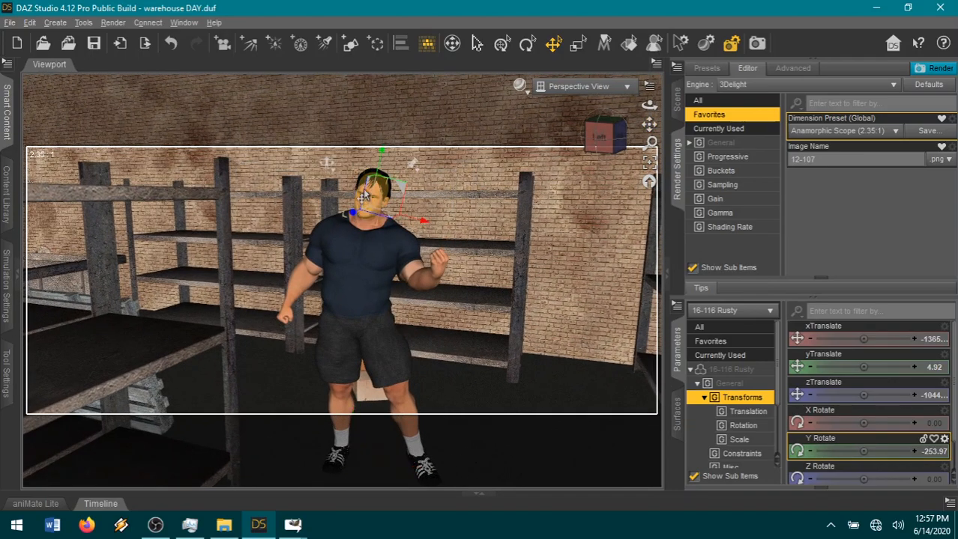
left_click(738, 341)
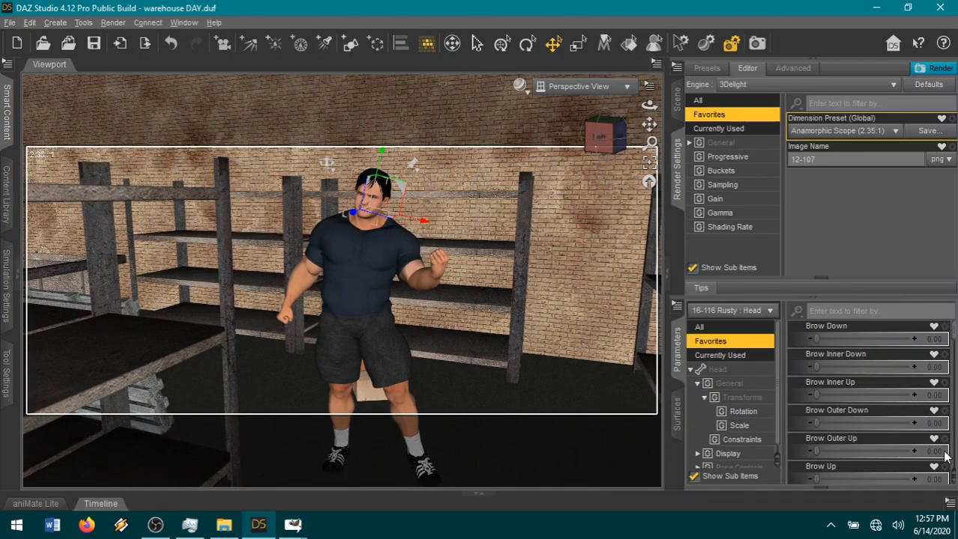
scroll(885, 433, "down", 3)
scroll(883, 427, "down", 5)
left_click_drag(872, 422, 870, 417)
left_click_drag(860, 473, 864, 447)
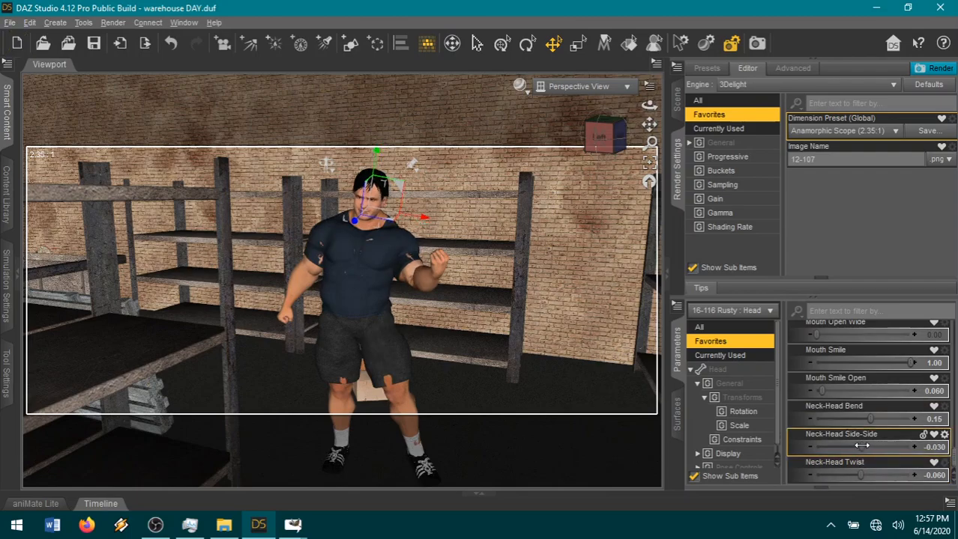
Set the background man's right shoulder Twist to 44.48 and his right forearm Twist to -60.59.
left_click(303, 274)
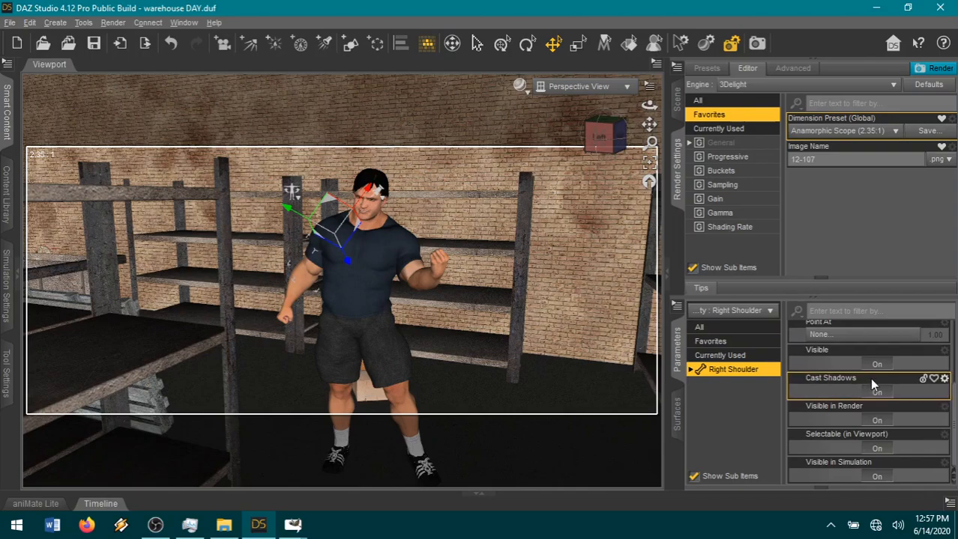
scroll(867, 401, "up", 3)
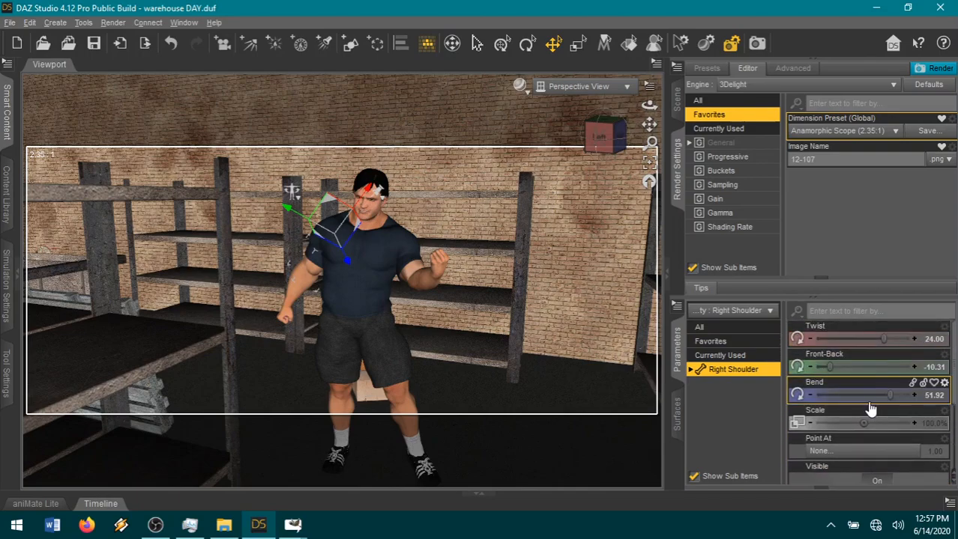
left_click_drag(885, 333, 899, 333)
left_click(308, 304)
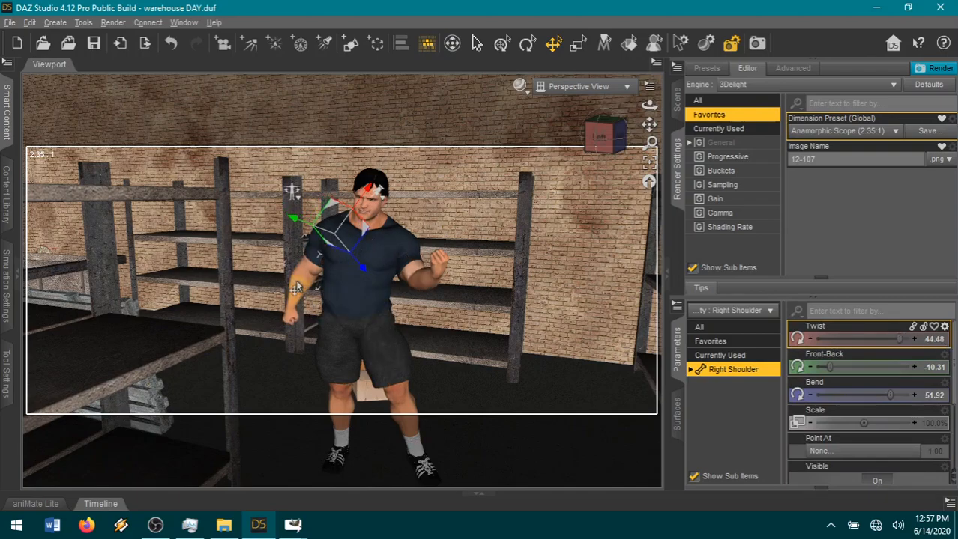
left_click_drag(829, 367, 835, 342)
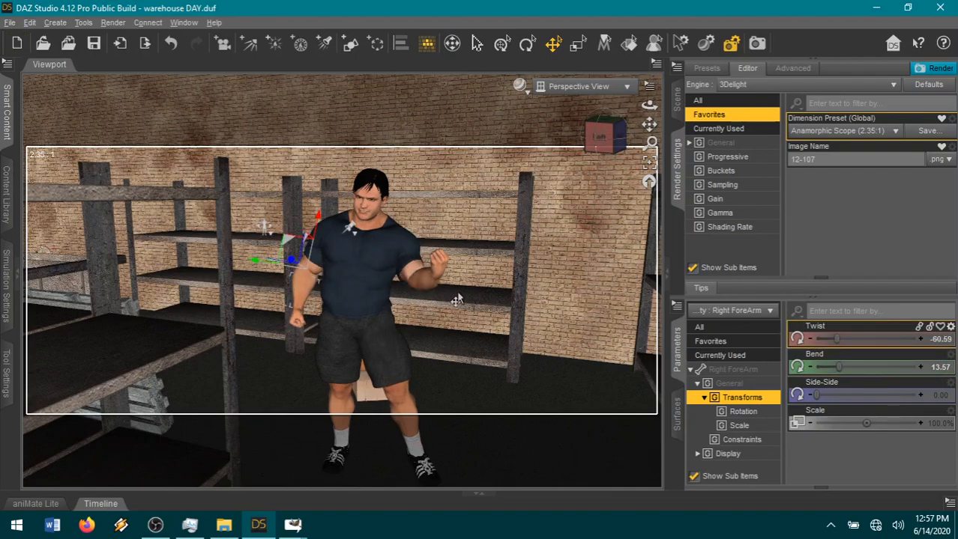
Return to the Camera view, clear the selection and render the 2.35:1 frame as 12-107.
left_click(627, 86)
left_click(635, 201)
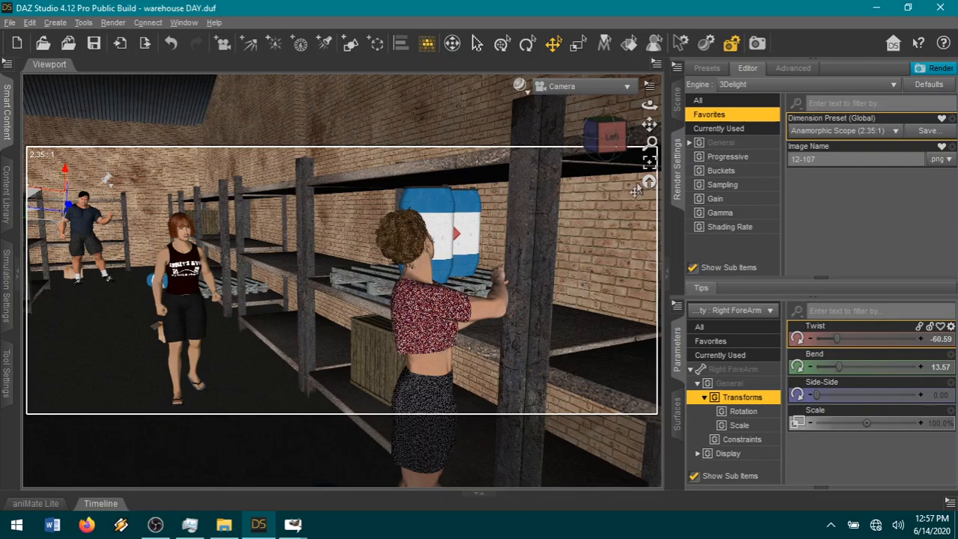
left_click(826, 158)
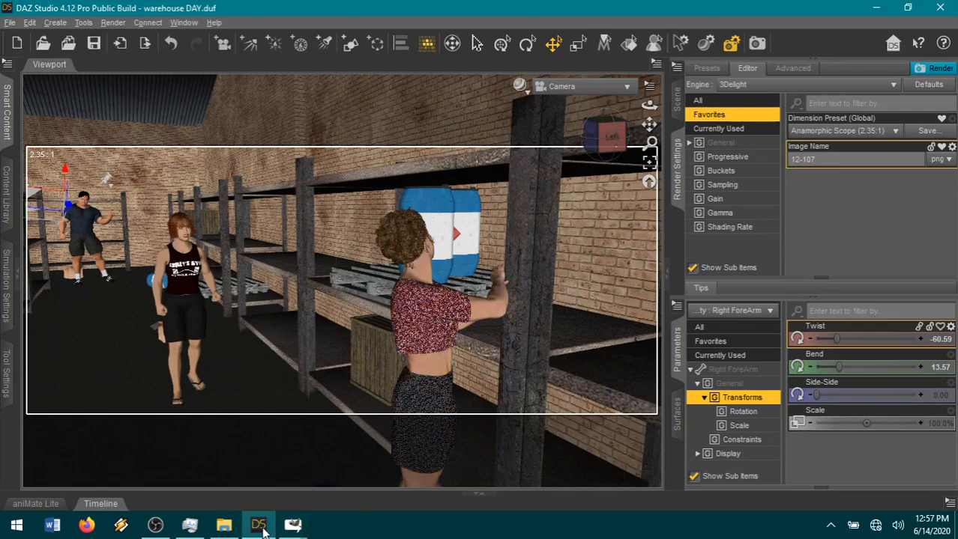
right_click(577, 283)
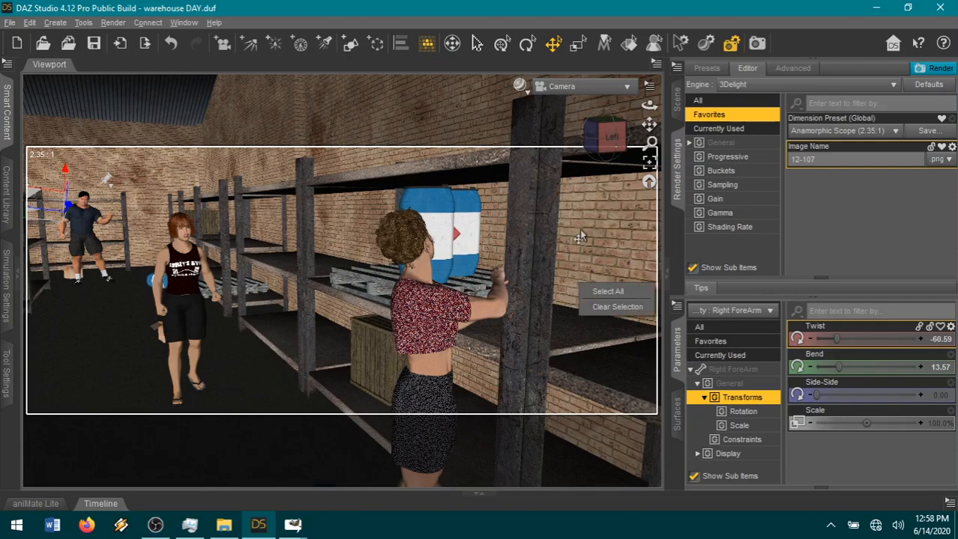
left_click(603, 307)
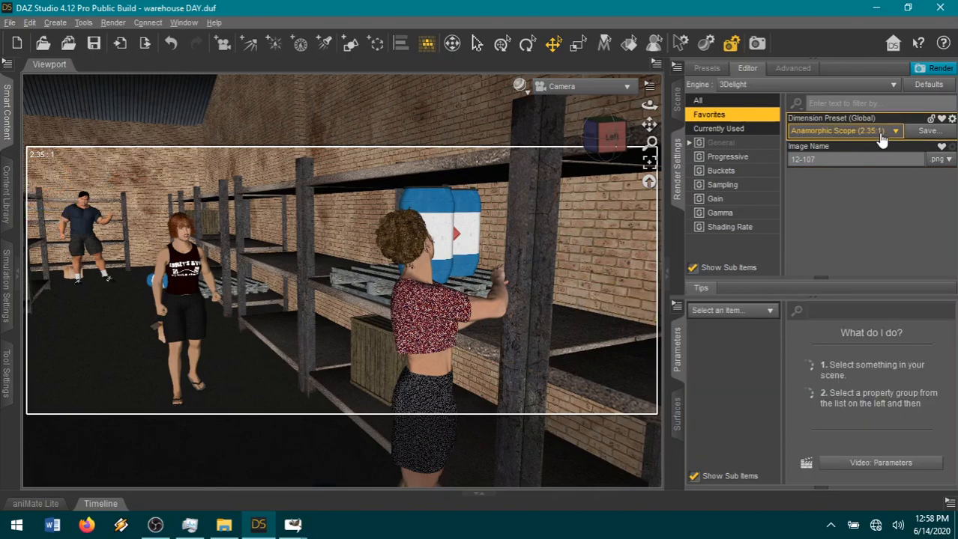
left_click(935, 68)
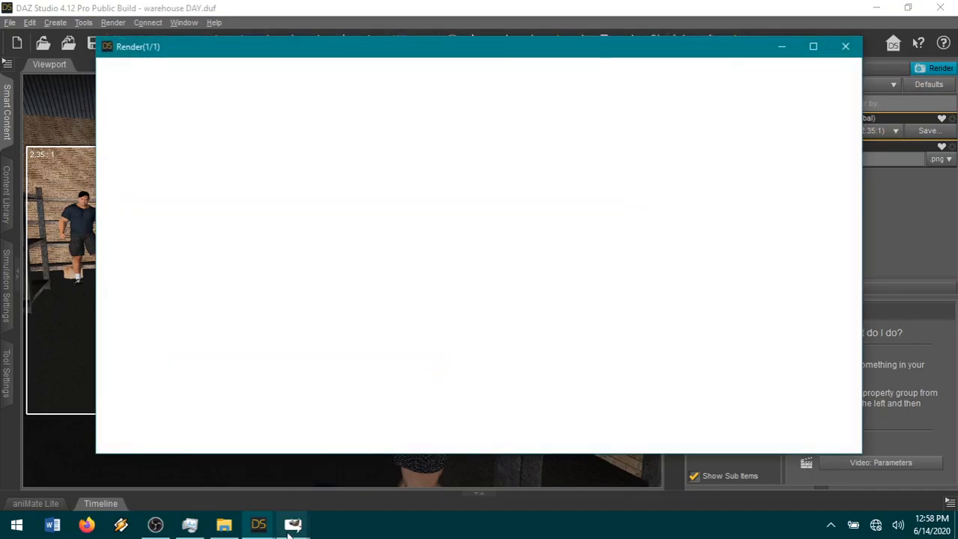
Switch to page18.xcf in GIMP and look over the page layout while the frame renders.
mouse_move(258, 524)
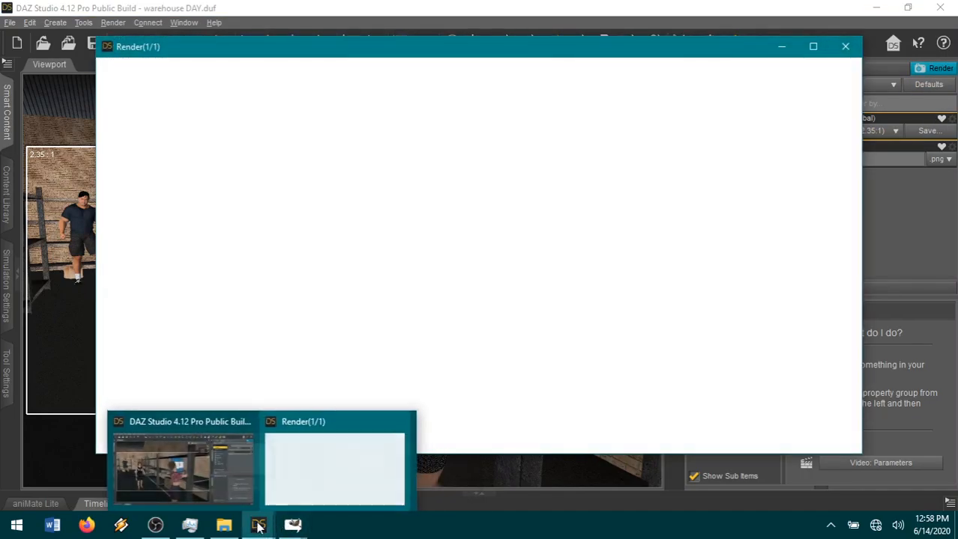
mouse_move(294, 527)
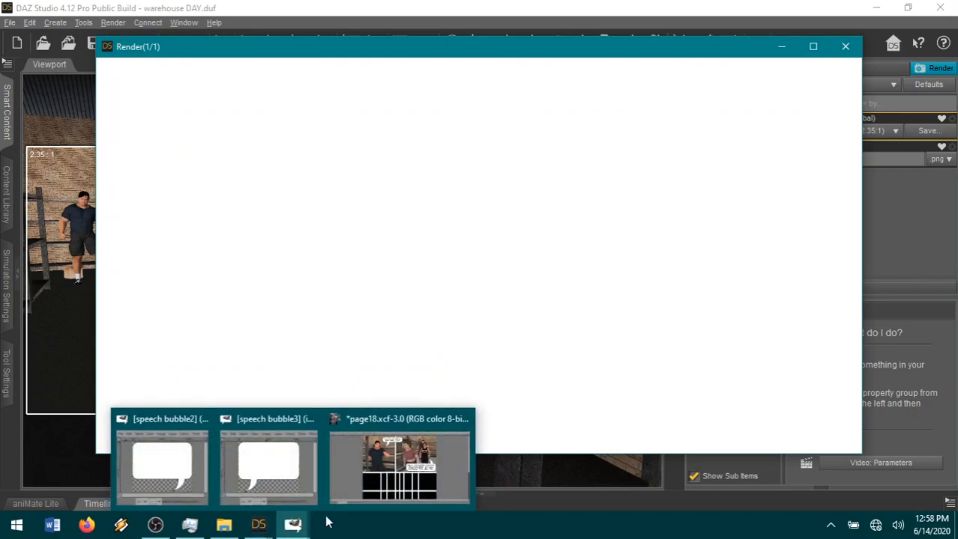
left_click(394, 470)
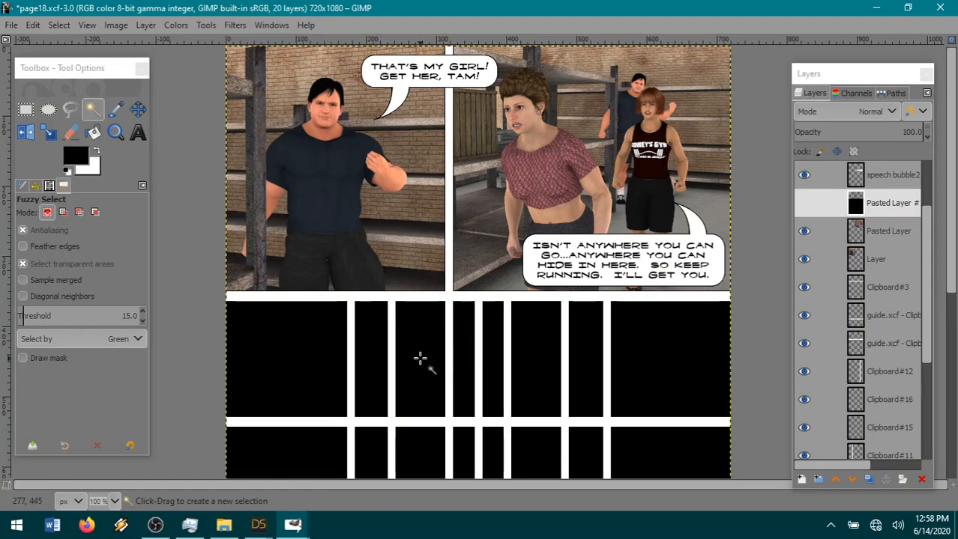
right_click(409, 340)
left_click(409, 329)
scroll(366, 385, "down", 5)
scroll(366, 385, "up", 5)
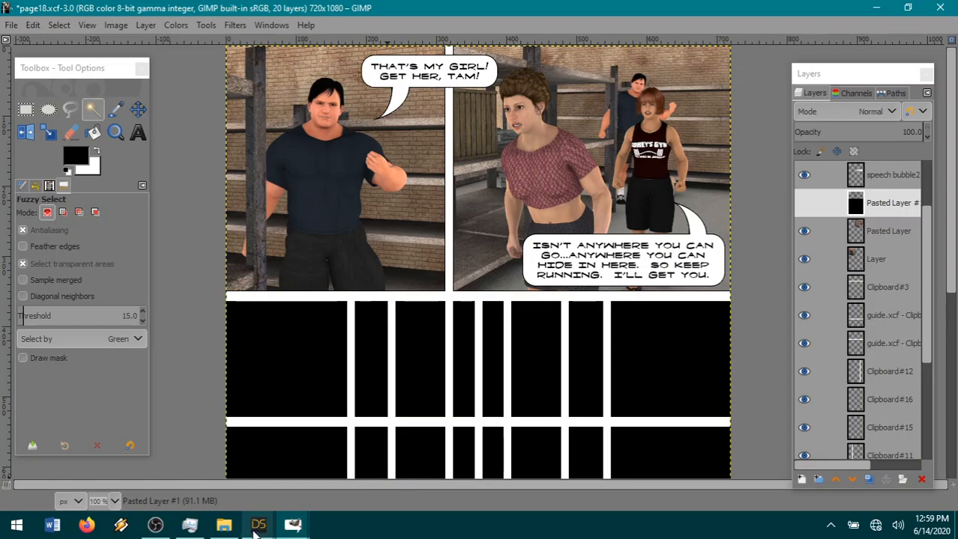
Switch back to the DAZ Studio render window and examine the background man's and the woman's poses in the render.
mouse_move(257, 529)
mouse_move(296, 486)
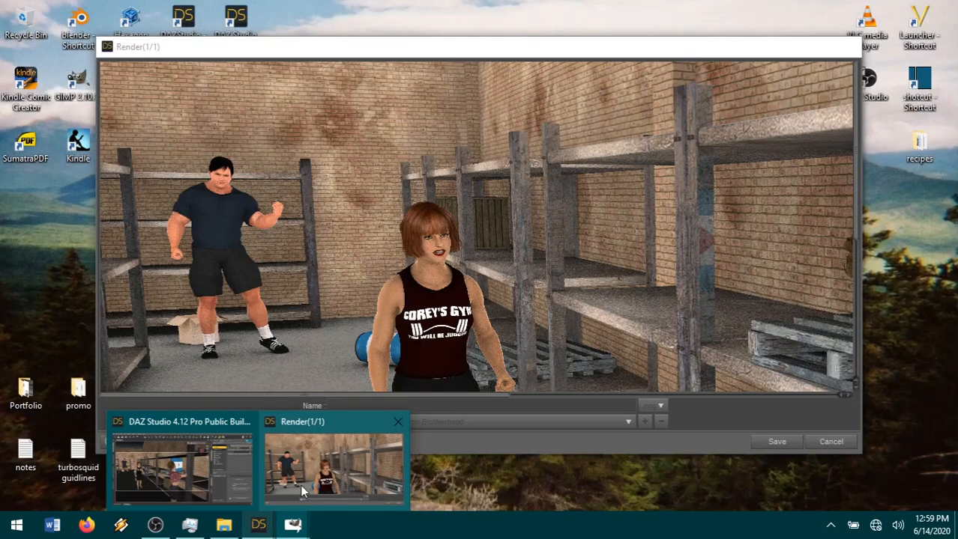
left_click(303, 490)
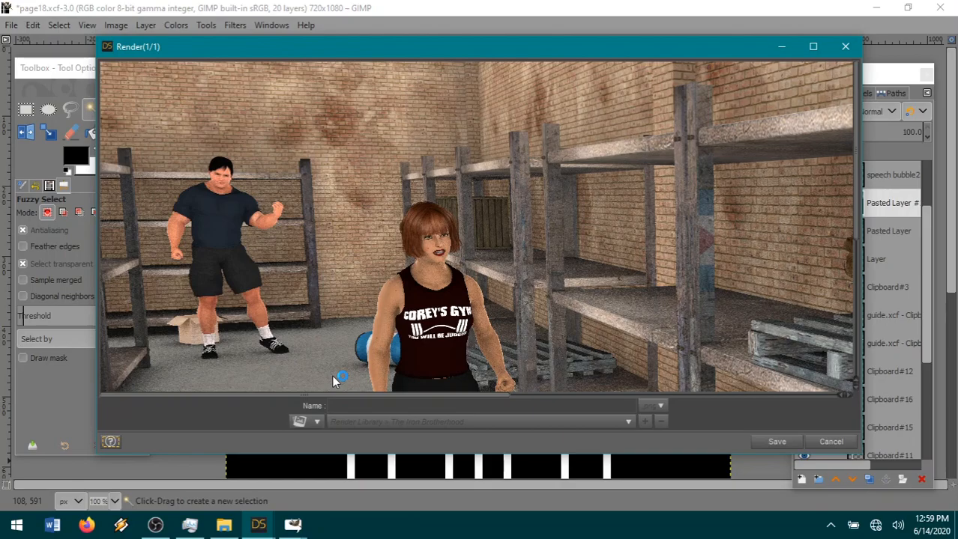
scroll(333, 378, "down", 5)
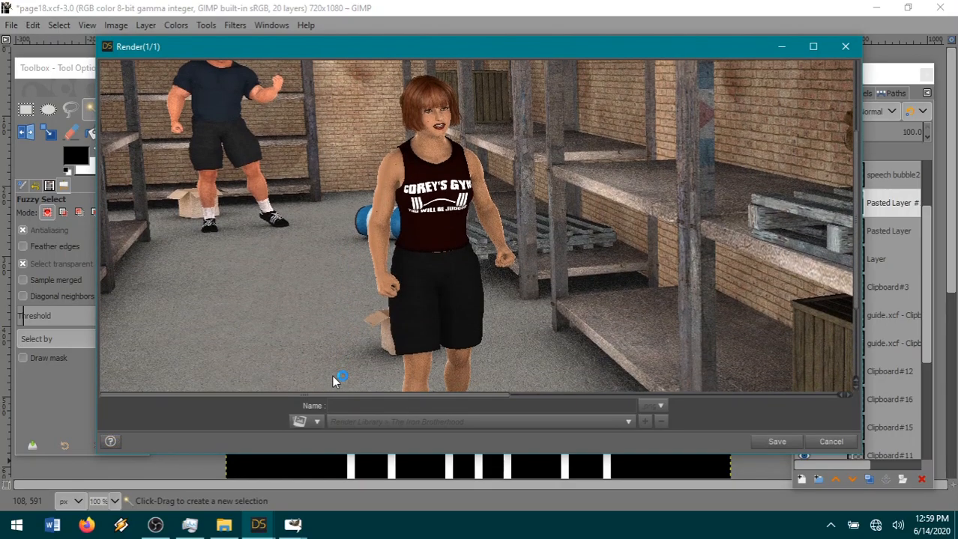
scroll(332, 377, "down", 5)
scroll(335, 381, "up", 6)
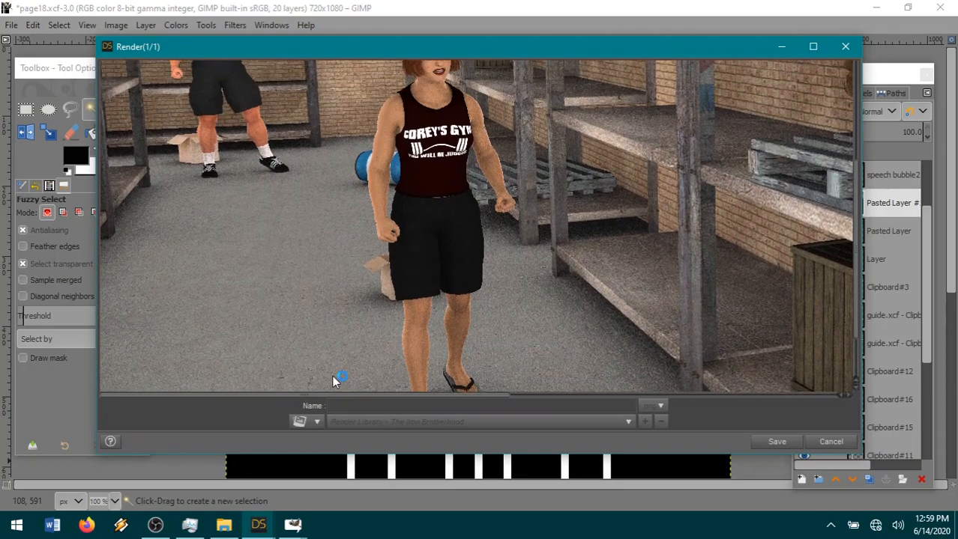
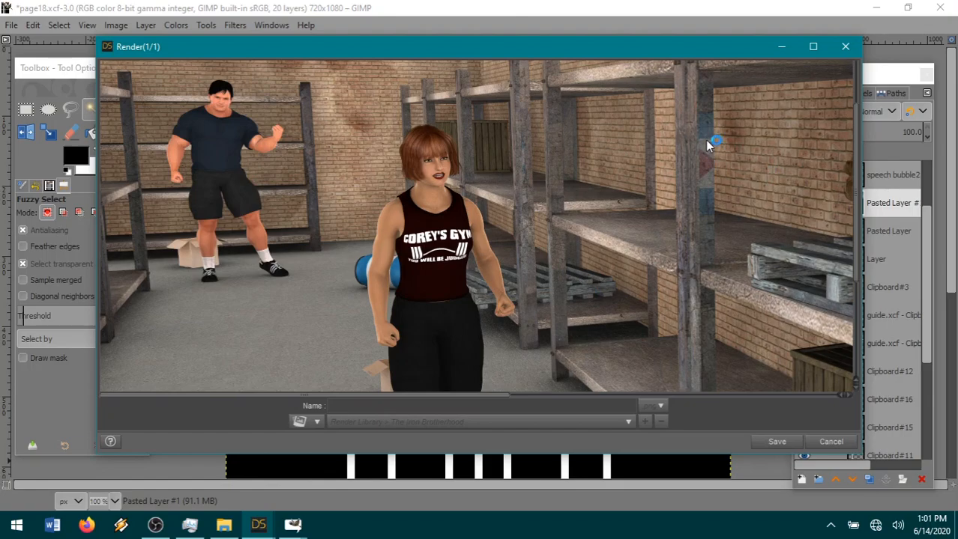
Check the finished render across its whole frame and save it as 12-107 in png format to The Iron Brotherhood folder.
scroll(622, 291, "down", 5)
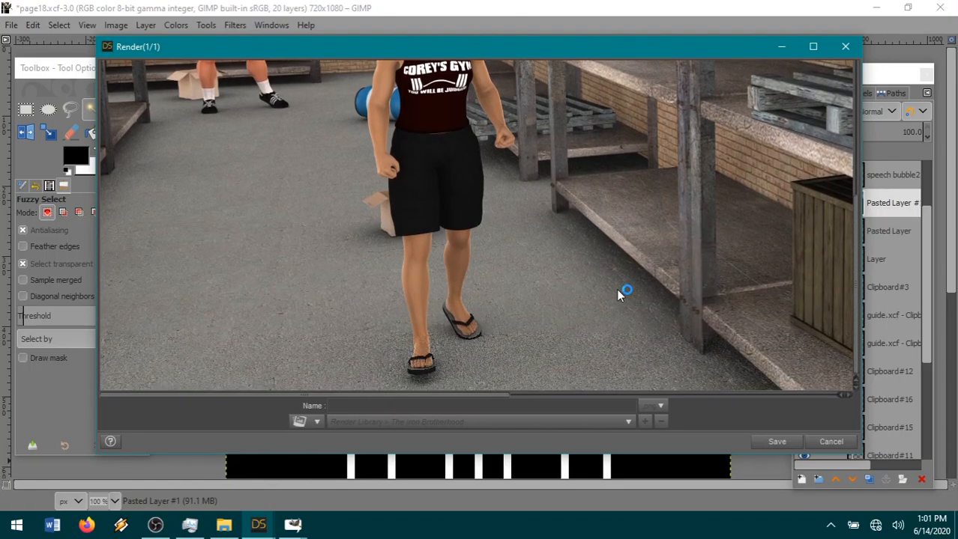
scroll(618, 292, "up", 5)
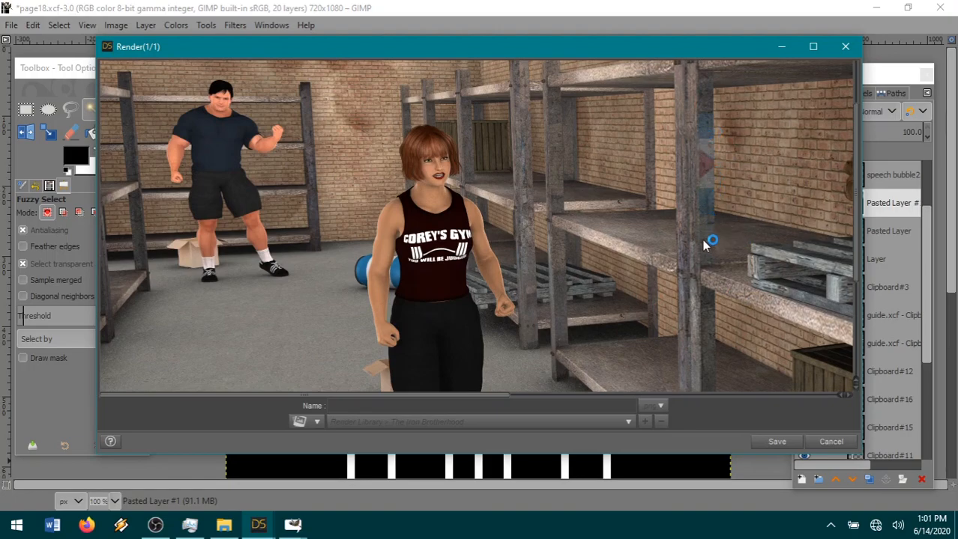
left_click_drag(445, 397, 700, 395)
scroll(706, 305, "up", 2)
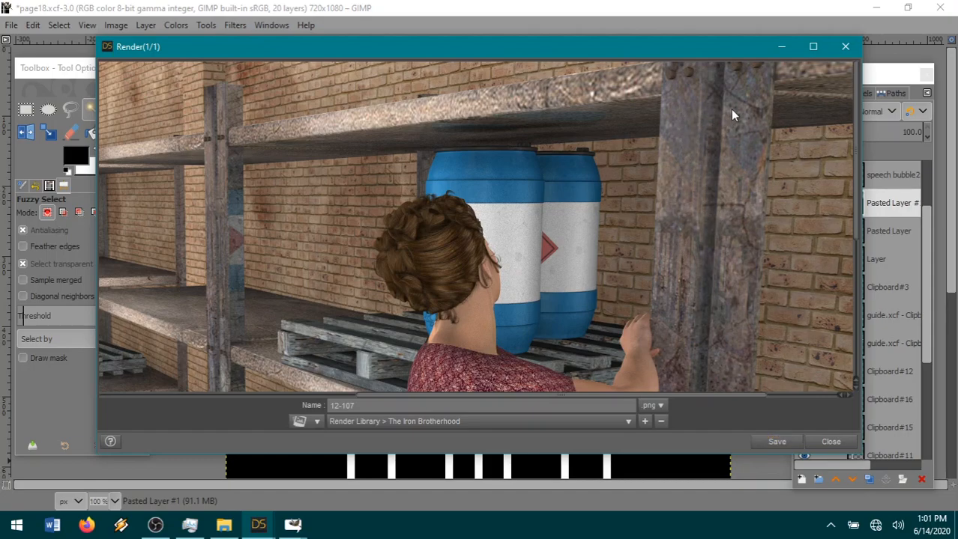
left_click(778, 442)
left_click(816, 444)
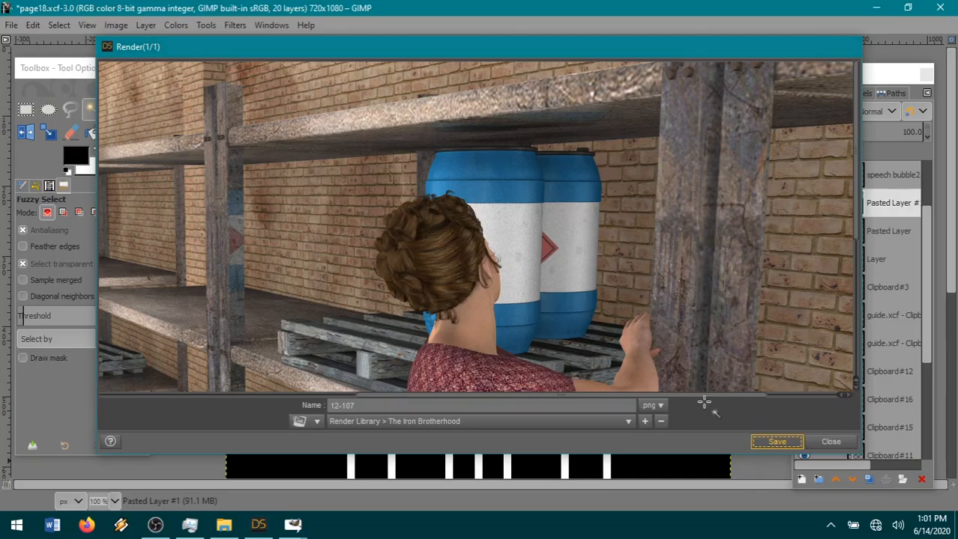
left_click(258, 524)
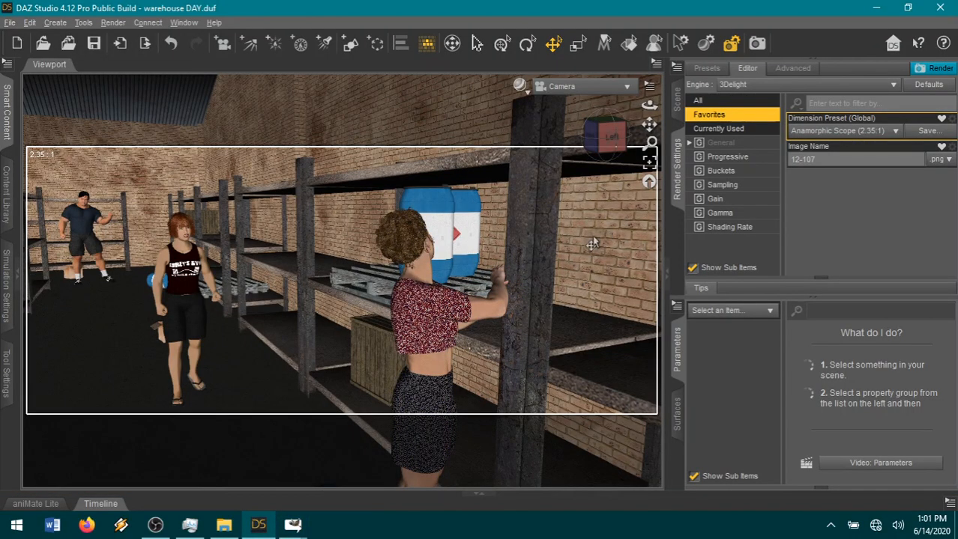
Switch to page18.xcf in GIMP and open 12-107.png from The Iron Brotherhood folder as a new layer.
mouse_move(294, 525)
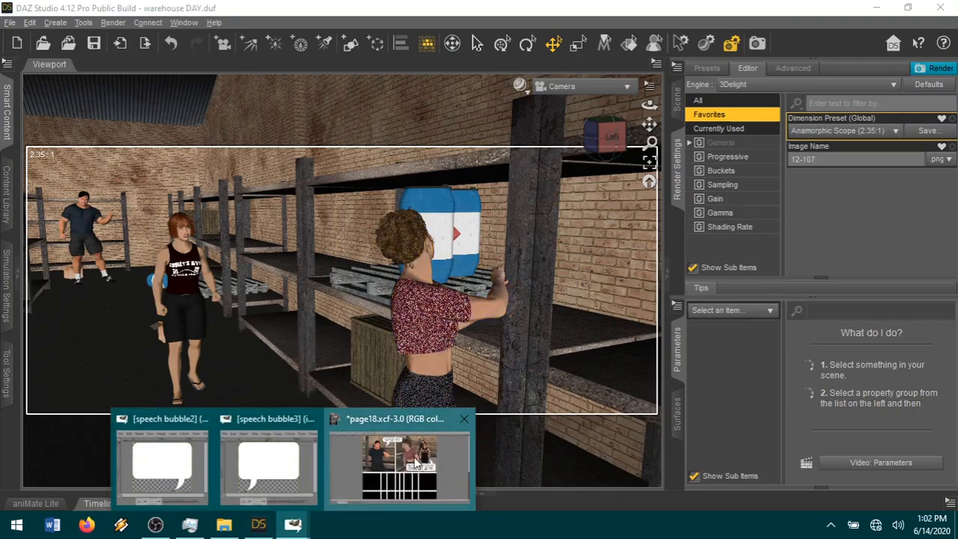
left_click(405, 468)
left_click(10, 24)
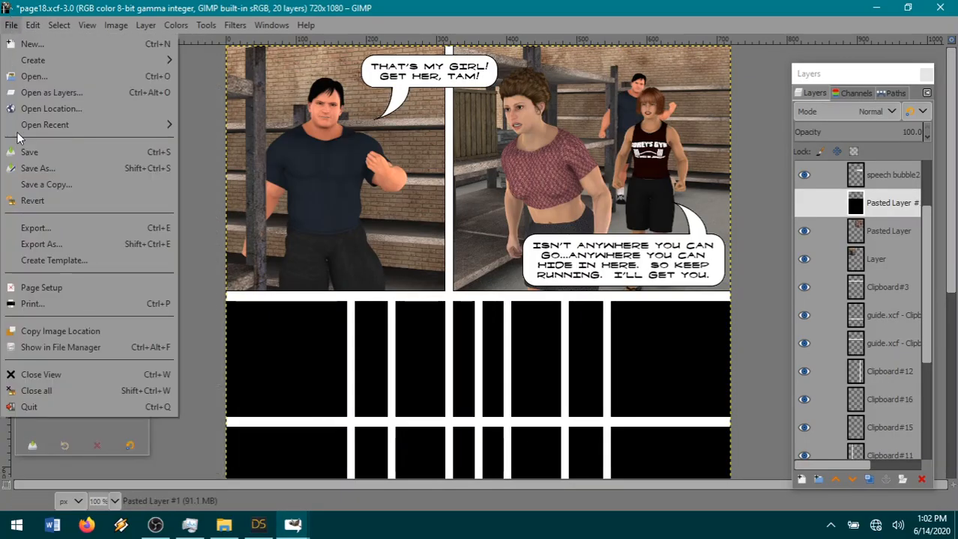
left_click(50, 96)
left_click(552, 58)
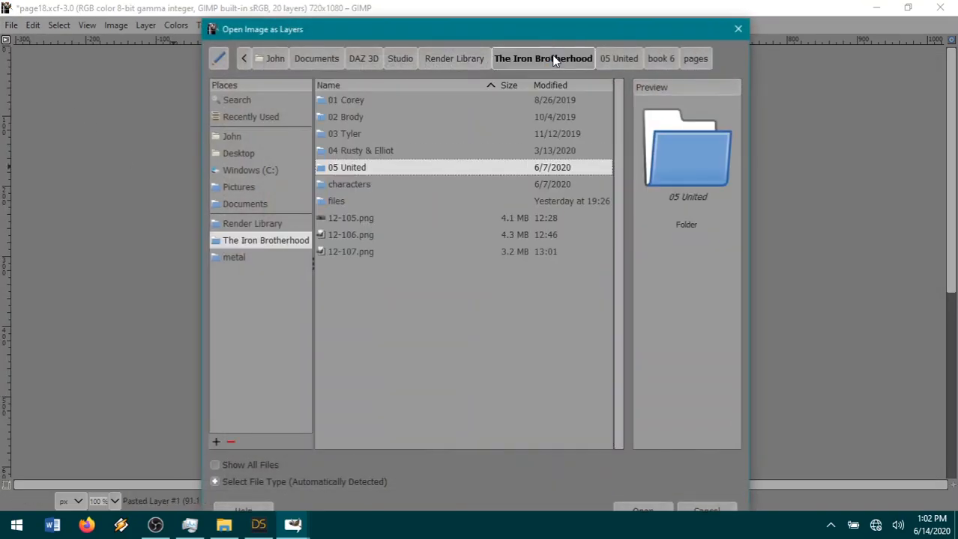
double_click(350, 251)
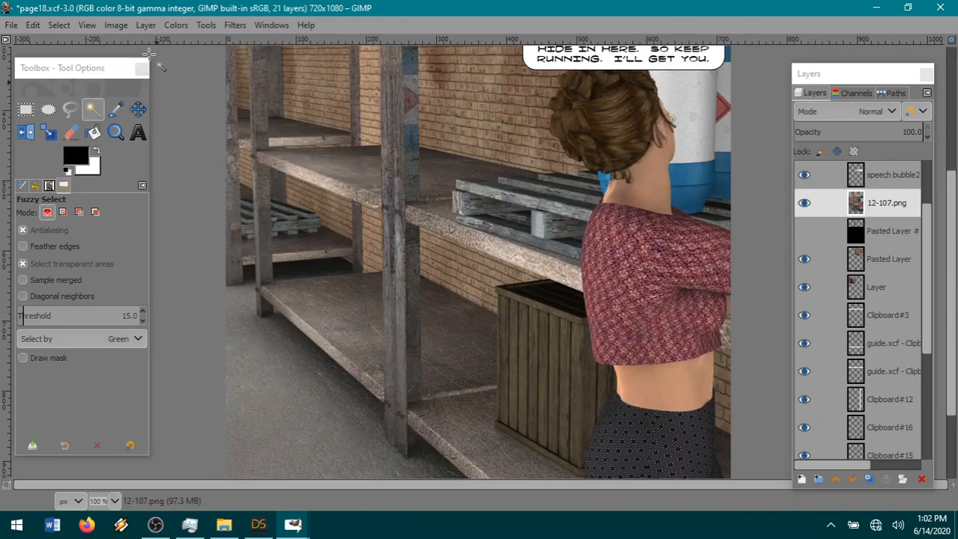
Scale the 12-107.png layer to 44% and shift it slightly right so the background man is fully inside the page.
left_click(145, 25)
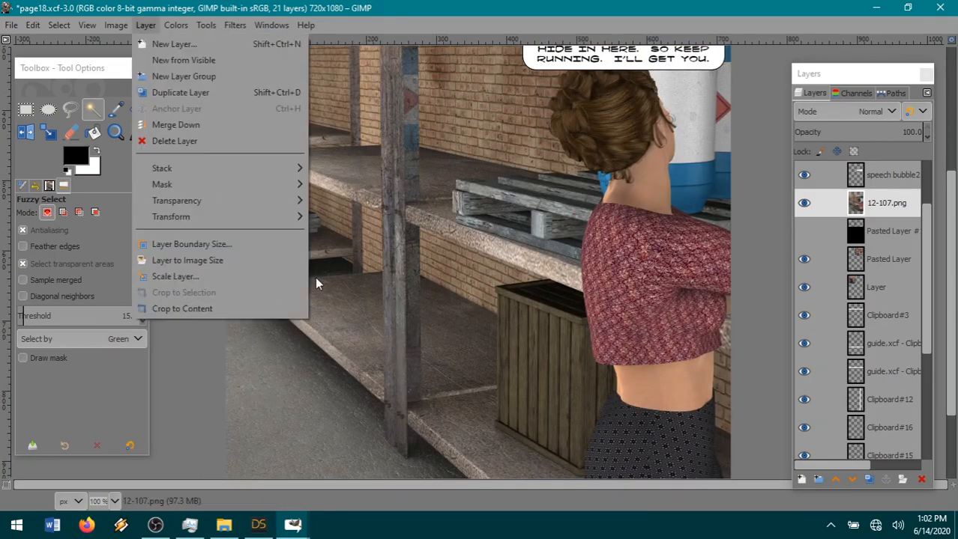
left_click(191, 276)
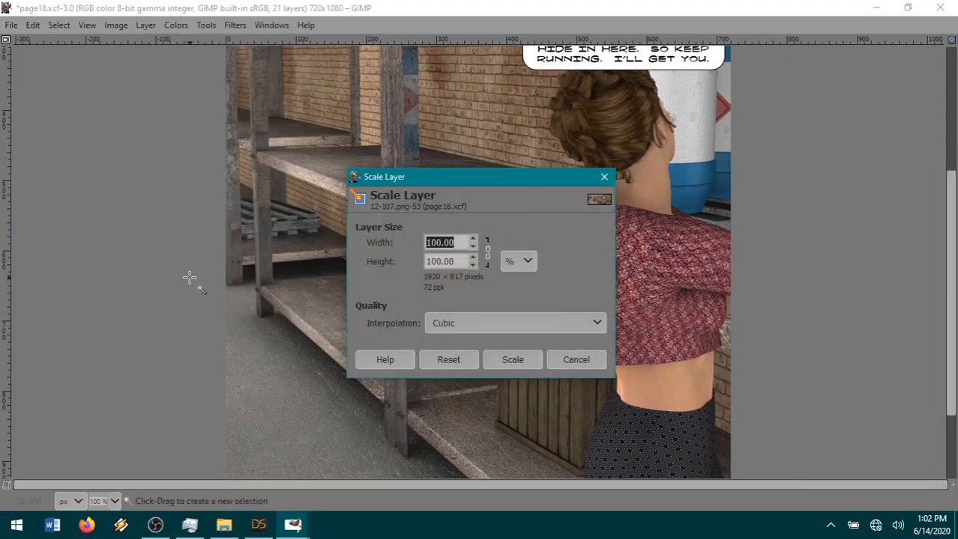
type("44")
left_click(513, 359)
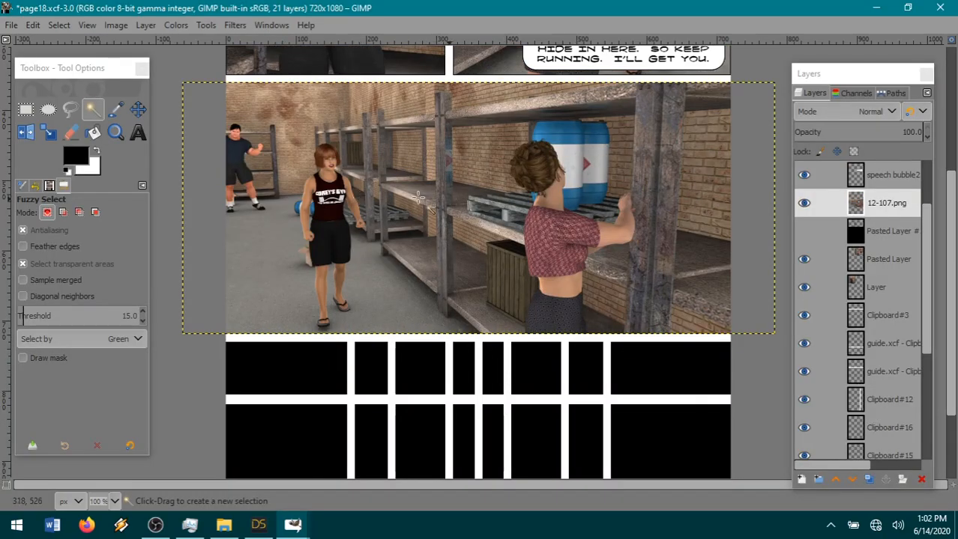
left_click(138, 109)
left_click_drag(440, 245, 457, 245)
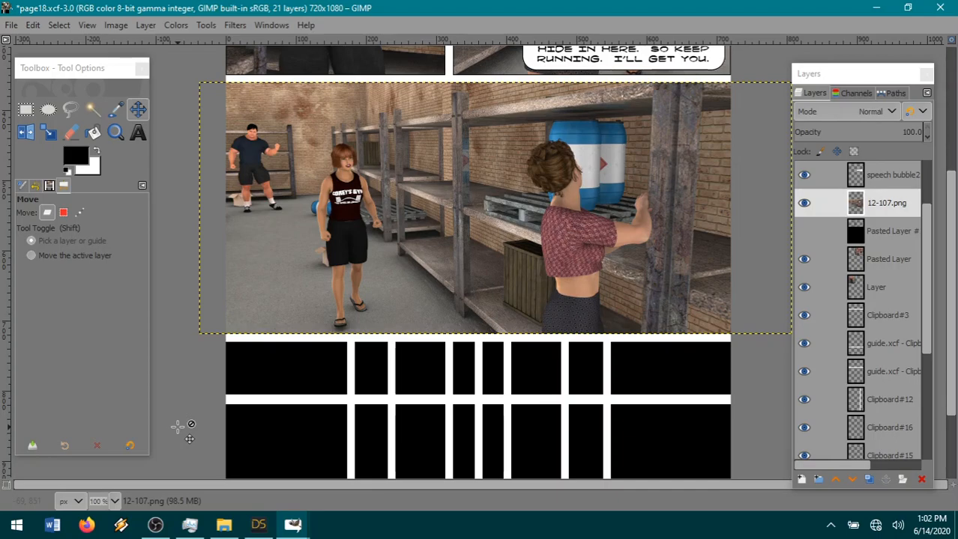
Switch to DAZ Studio, set the render dimensions to Full HD 1080p (16:9) and swing the camera around to look down the aisle.
left_click(258, 527)
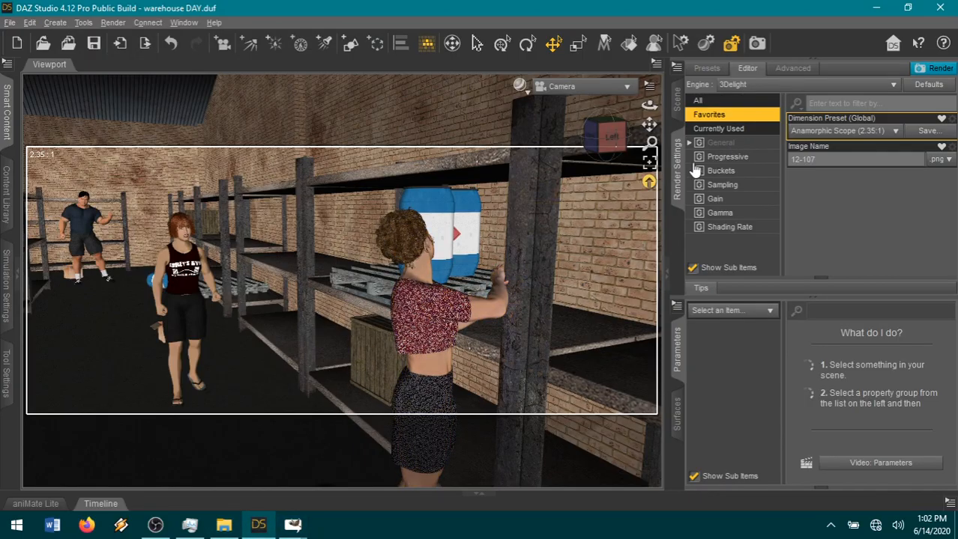
left_click(797, 135)
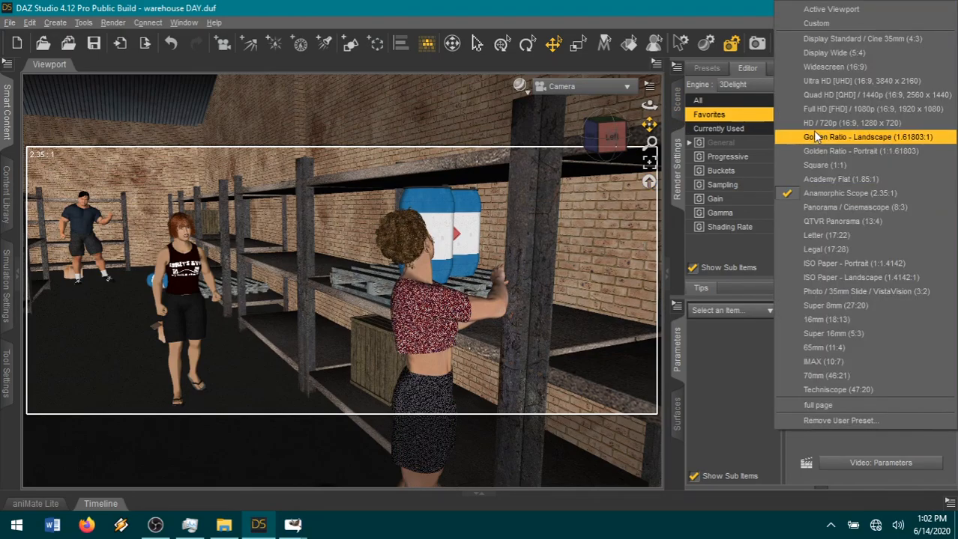
left_click(855, 109)
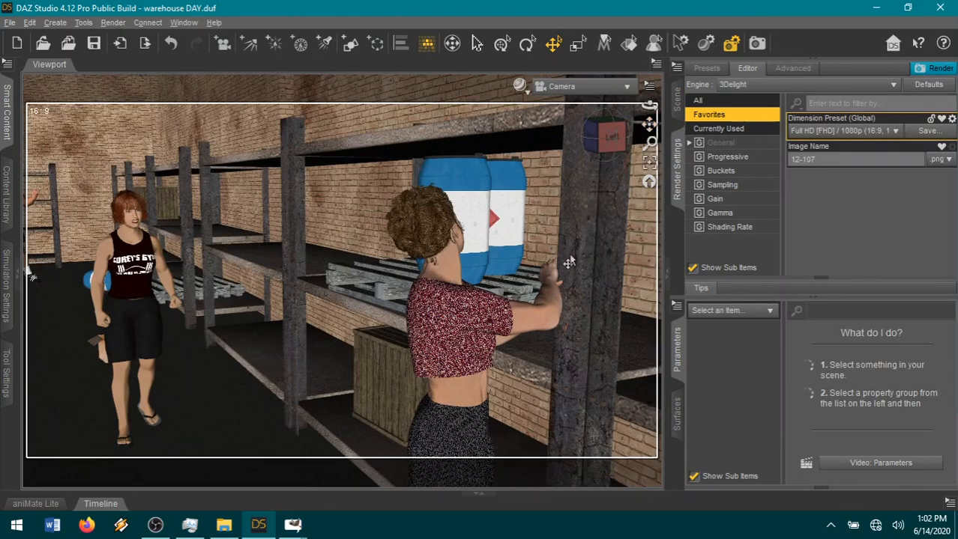
scroll(570, 257, "down", 1)
left_click_drag(614, 138, 335, 320)
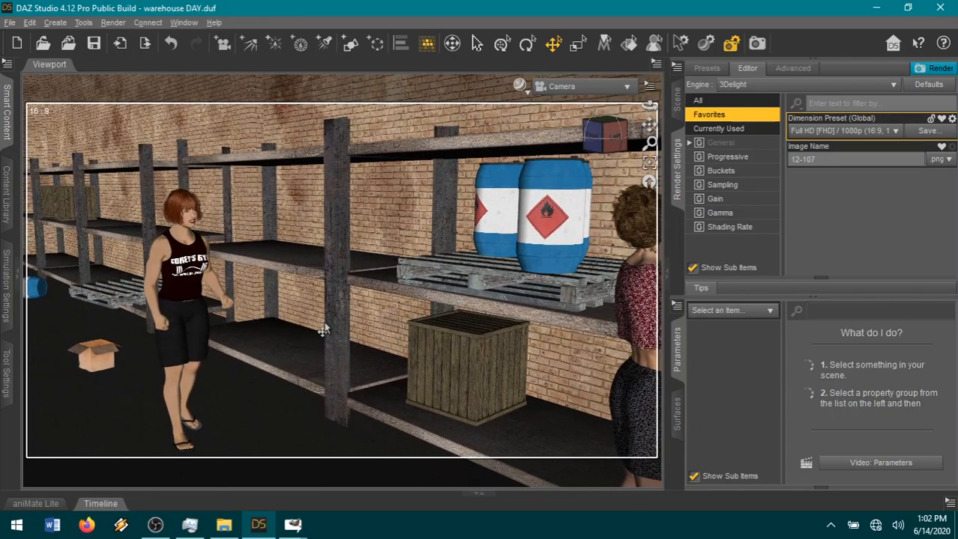
scroll(434, 375, "down", 5)
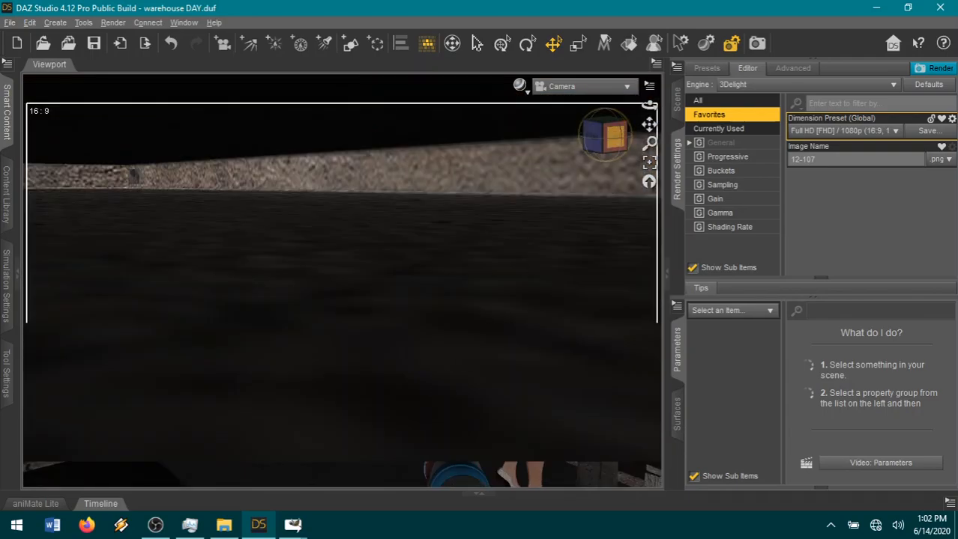
left_click(621, 135)
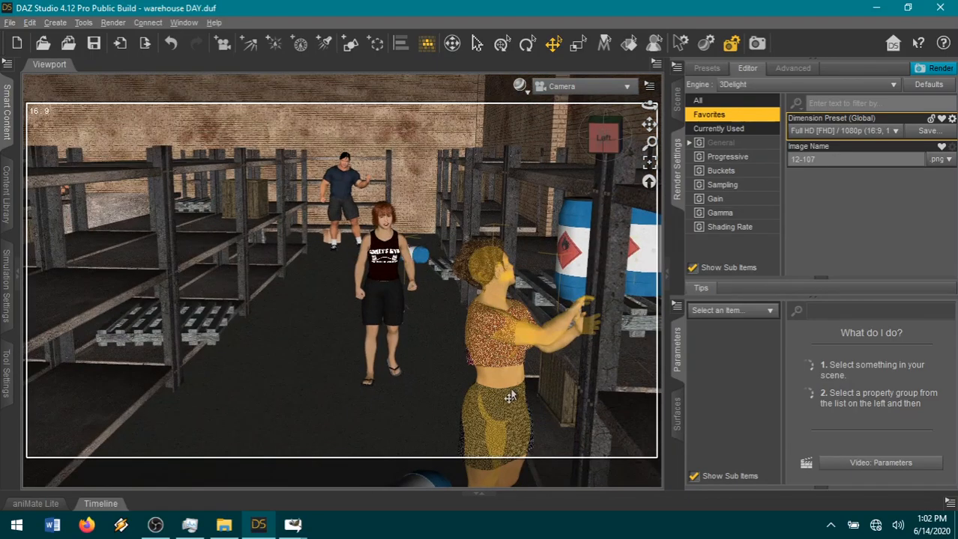
Move the woman in the red crop top to xTranslate 217.14 and zTranslate about -1290, with her Y Rotate at 234.48.
left_click(510, 397)
mouse_move(862, 450)
left_mouse_down()
mouse_move(895, 451)
mouse_move(862, 446)
left_mouse_up()
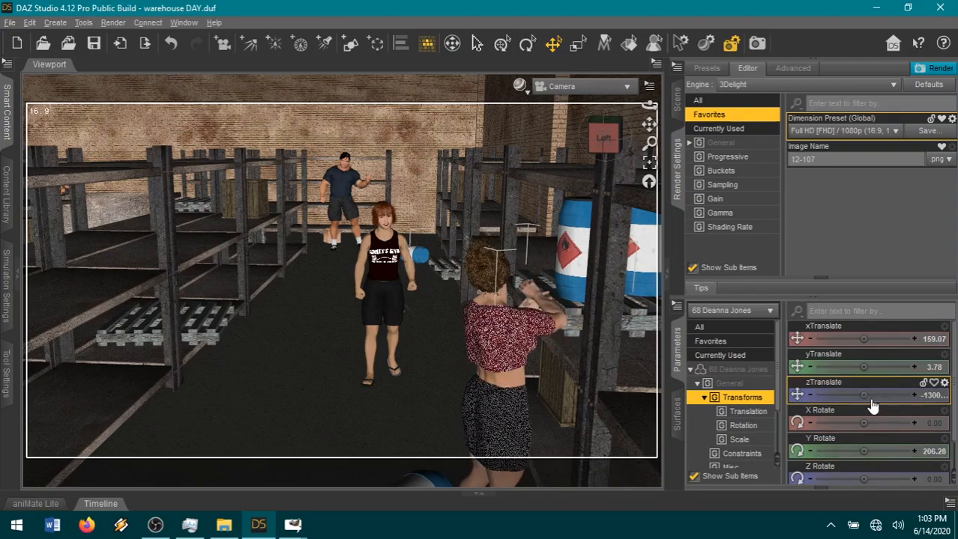
left_click_drag(856, 402, 842, 402)
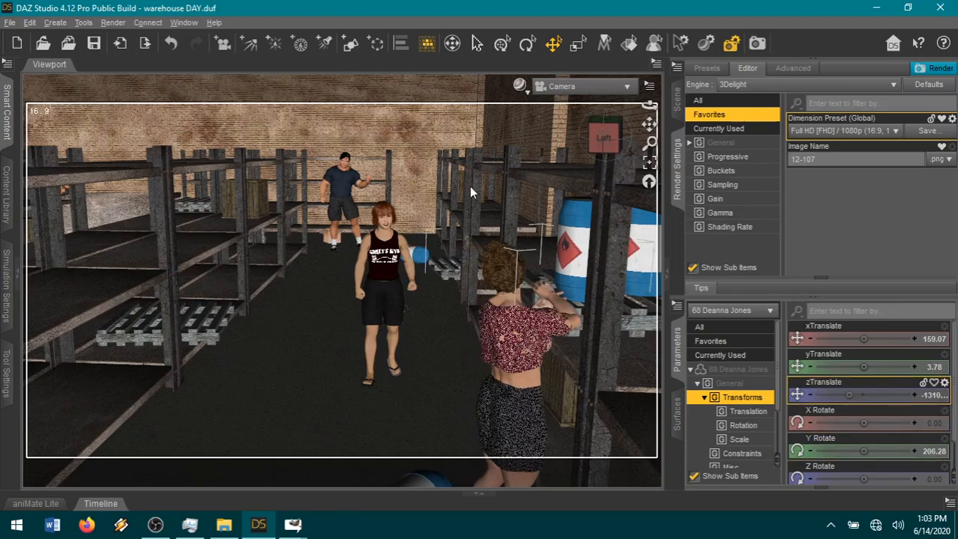
left_click(171, 44)
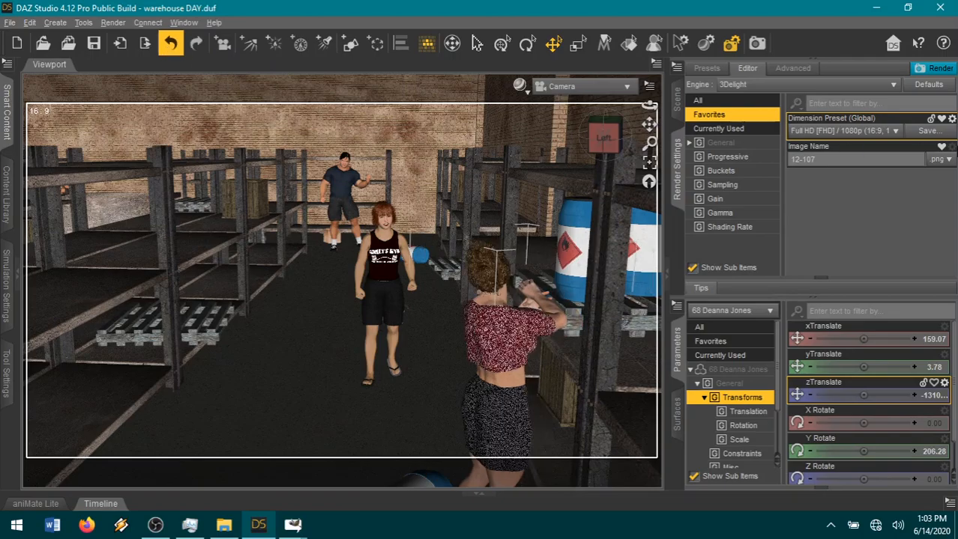
left_click_drag(863, 338, 886, 339)
left_click_drag(603, 139, 650, 168)
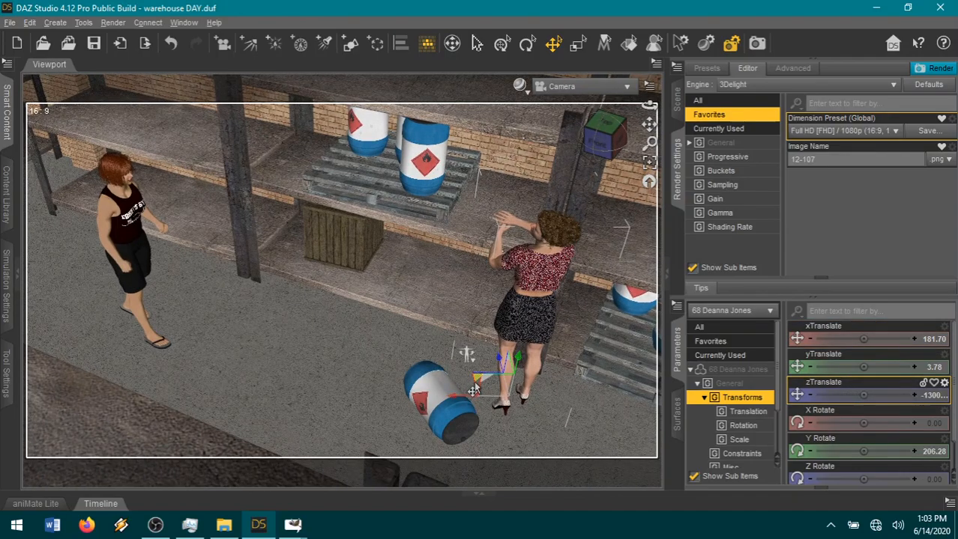
mouse_move(475, 379)
left_mouse_down()
mouse_move(495, 388)
mouse_move(474, 389)
left_mouse_up()
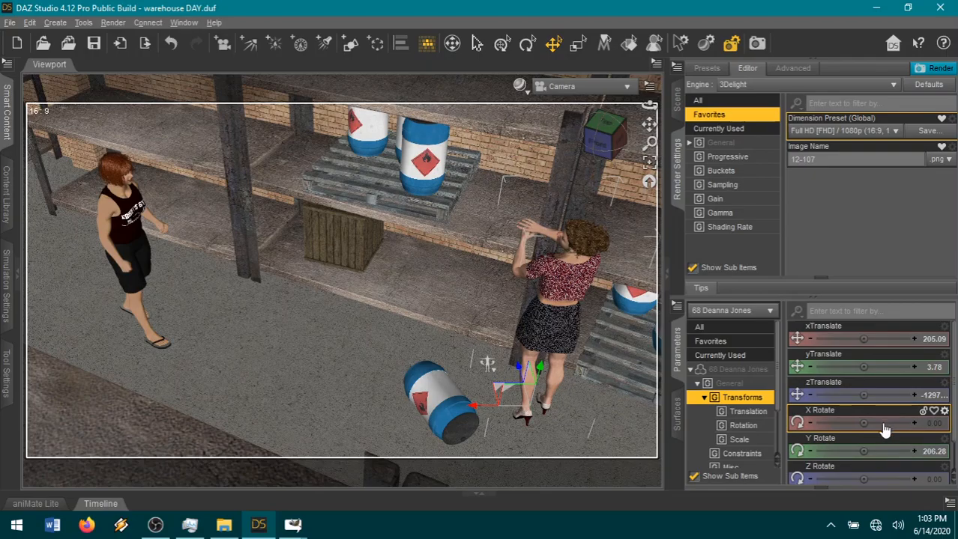
left_click_drag(863, 447, 884, 447)
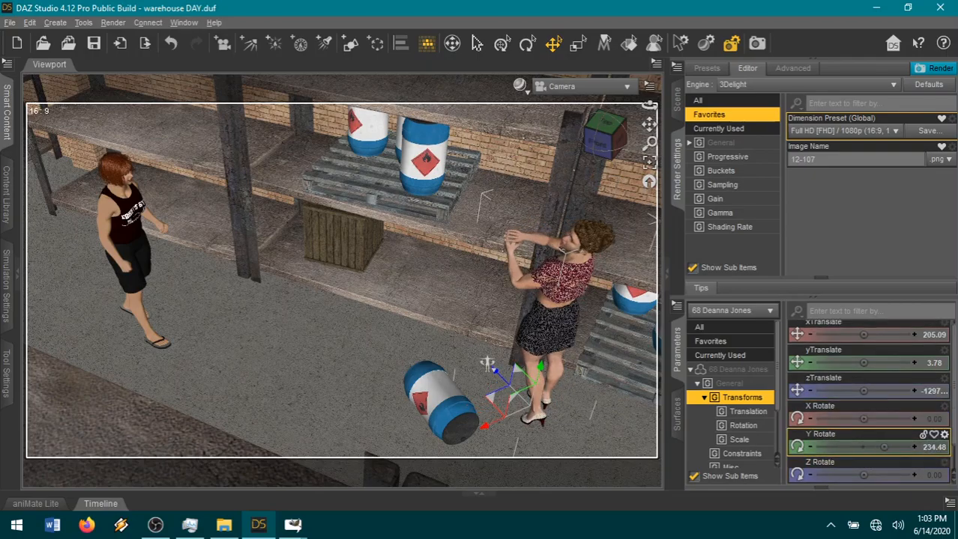
left_click_drag(489, 408, 498, 416)
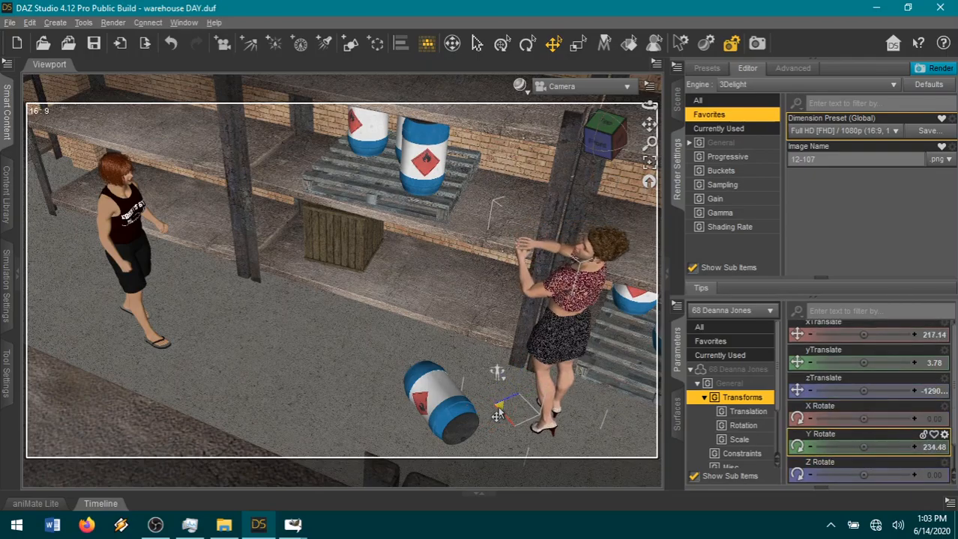
Show the scene hierarchy and collapse the expanded figure nodes, including the selected woman's.
left_click(677, 99)
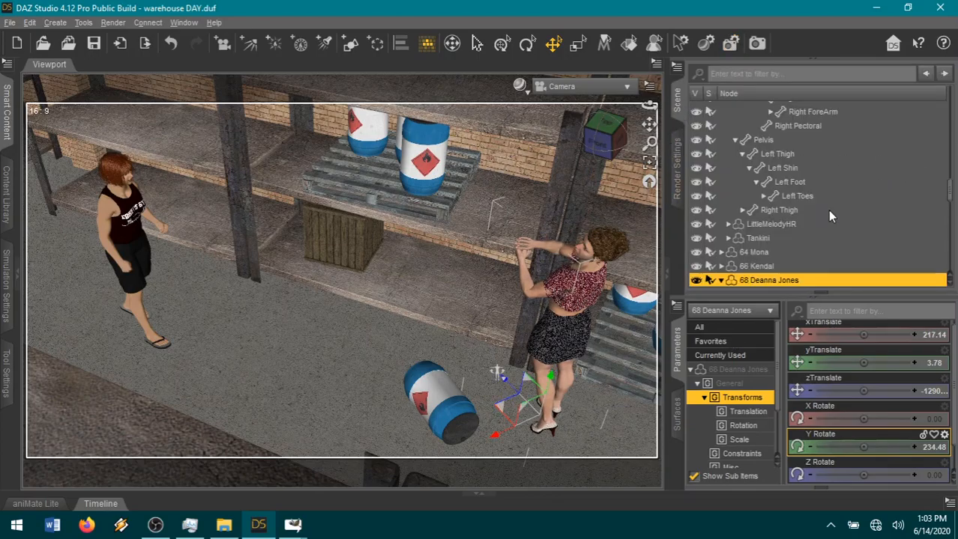
scroll(830, 214, "up", 10)
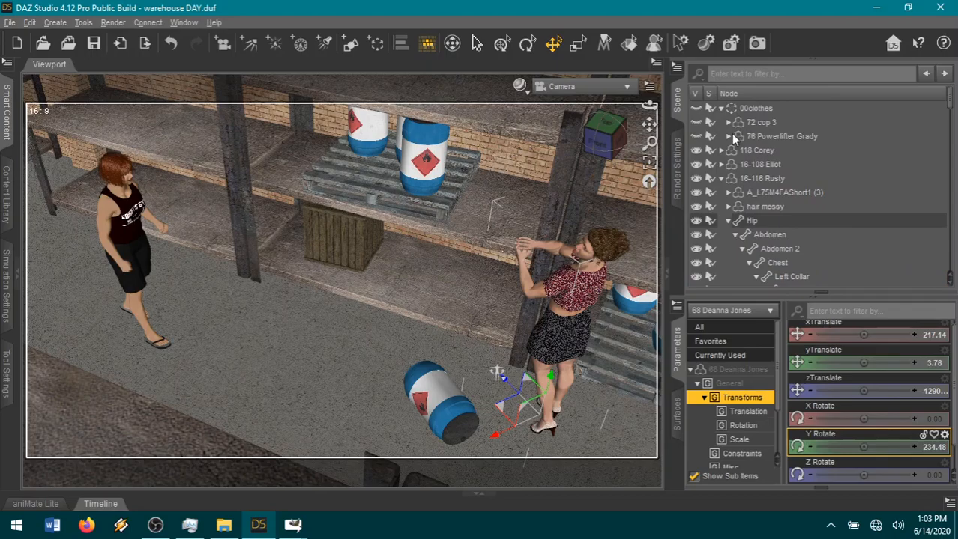
left_click(720, 179)
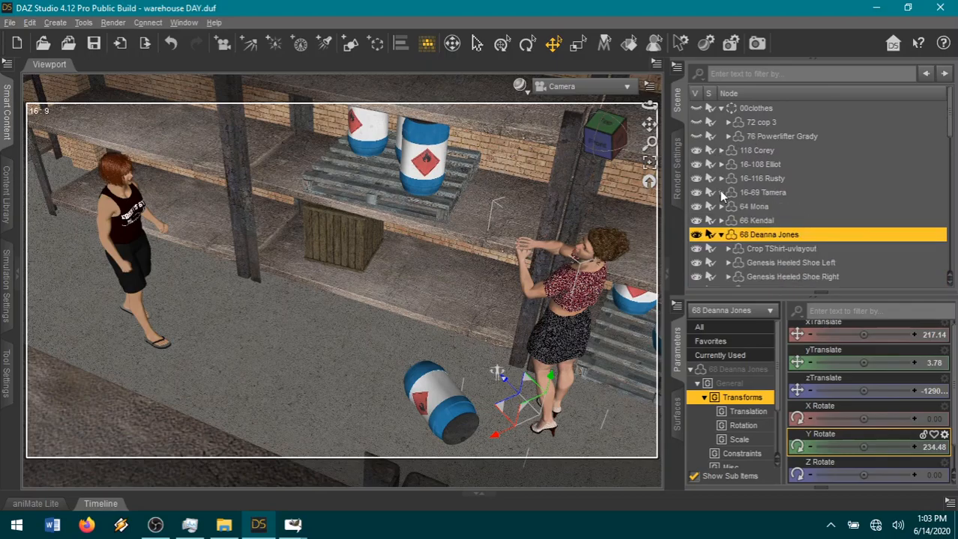
left_click(720, 235)
In the scene hierarchy, collapse the building's outdoor group and expand its furniture group down to the warehouse junk items.
scroll(870, 213, "down", 1)
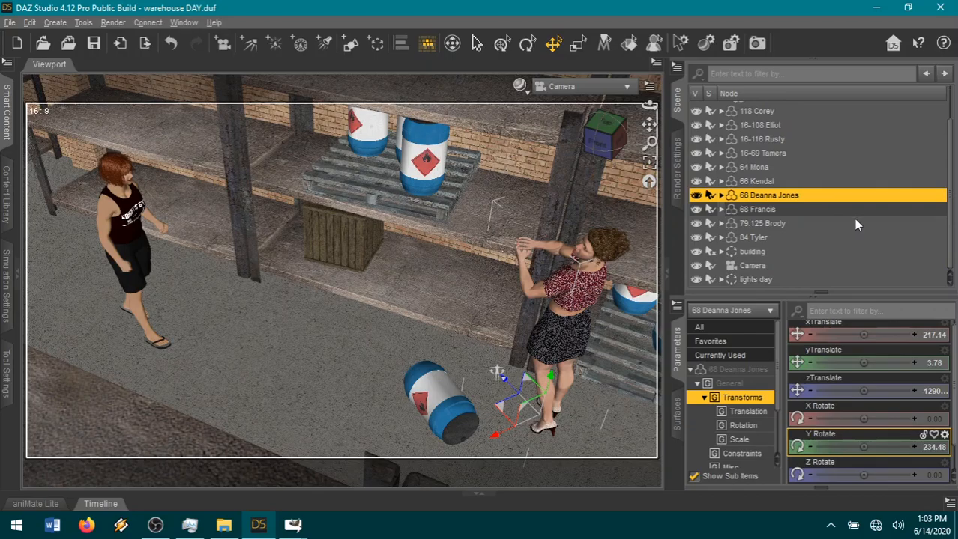
left_click(721, 252)
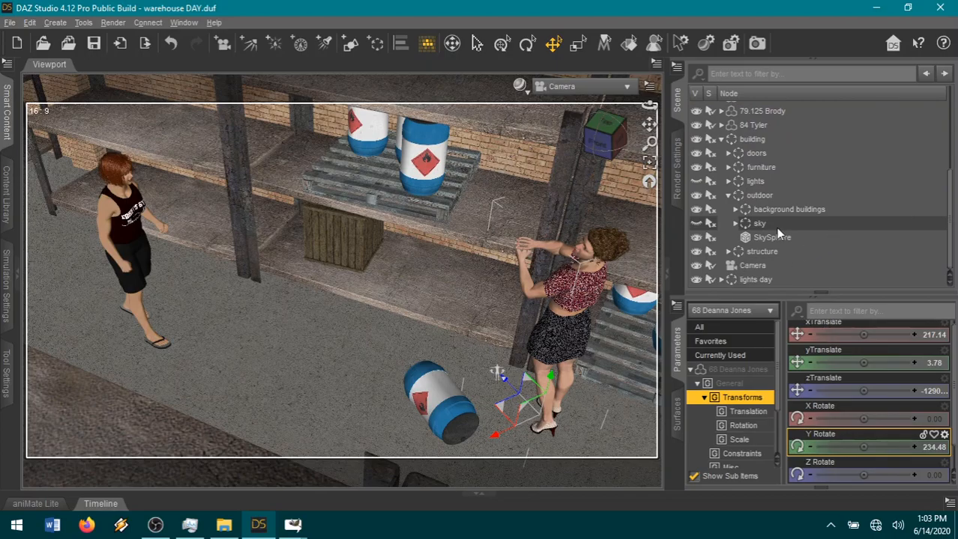
left_click(728, 196)
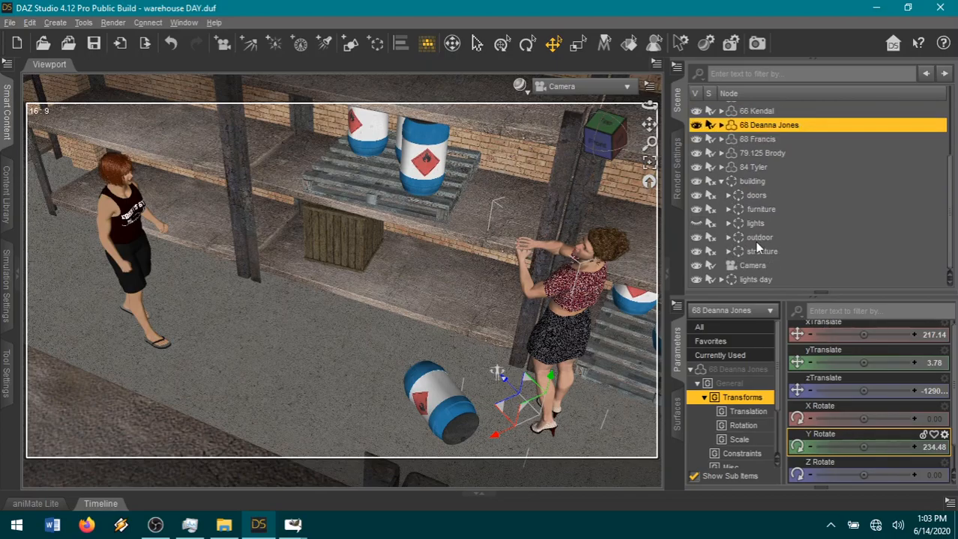
left_click(728, 211)
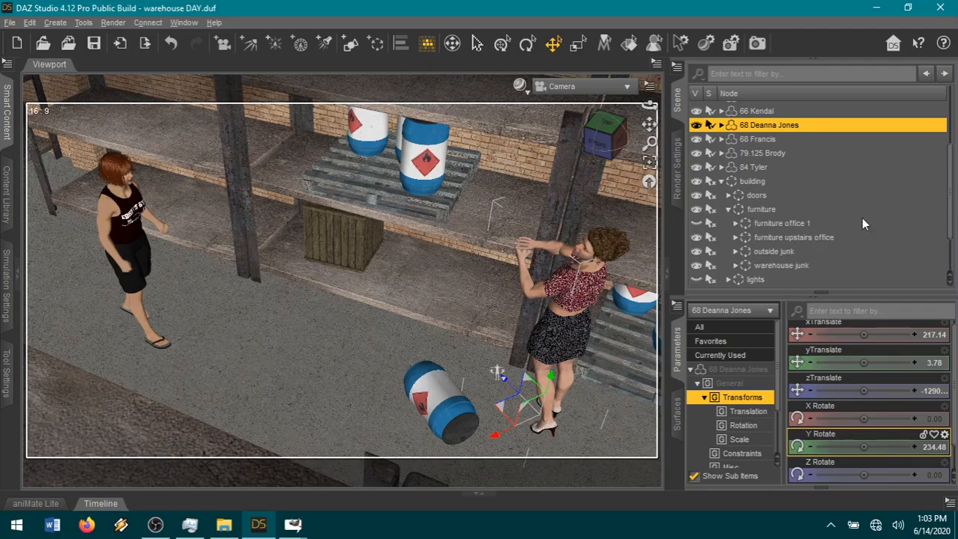
scroll(860, 218, "down", 2)
left_click(733, 210)
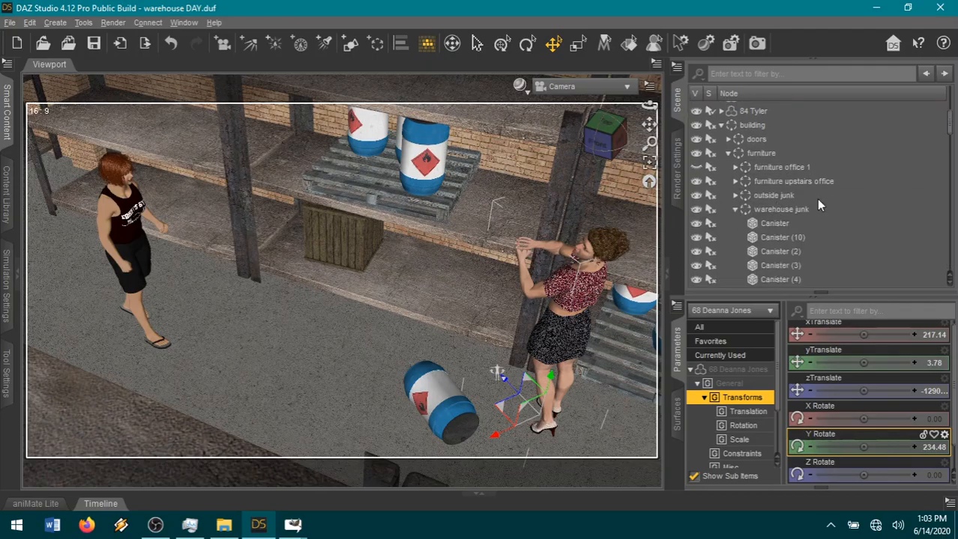
scroll(816, 203, "down", 3)
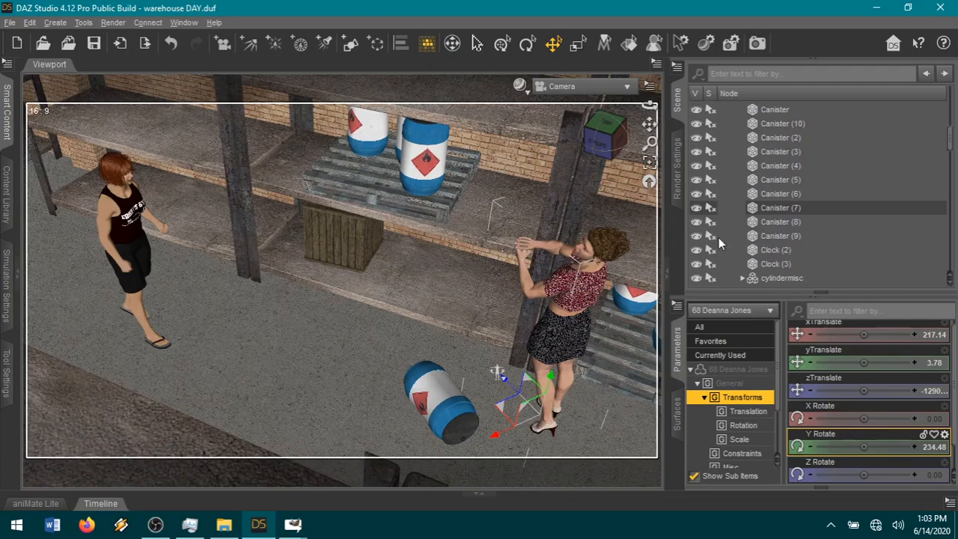
scroll(530, 241, "down", 1)
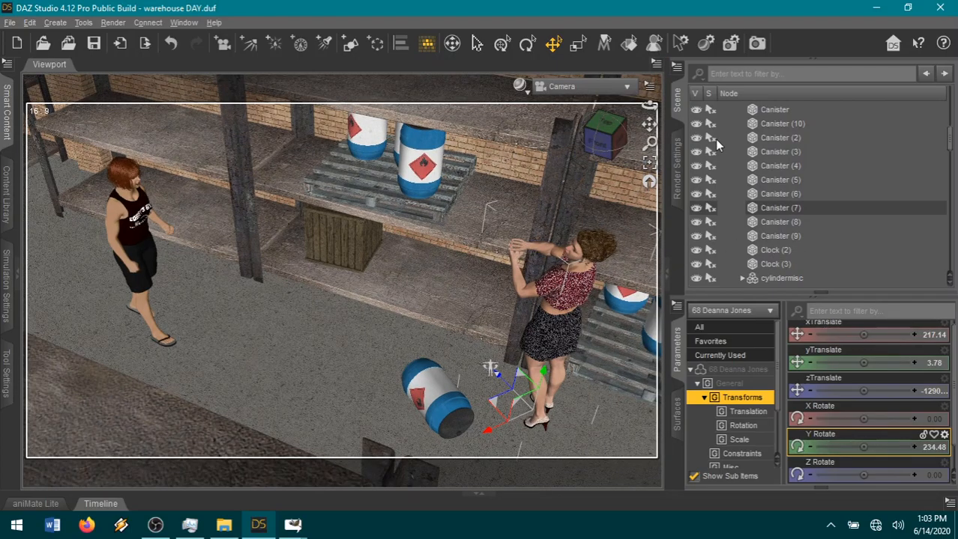
Make the warehouse junk selectable in the viewport and unparent Canister (7) and Canister (9), which stand on the shelf's pallet.
left_click_drag(649, 124, 609, 130)
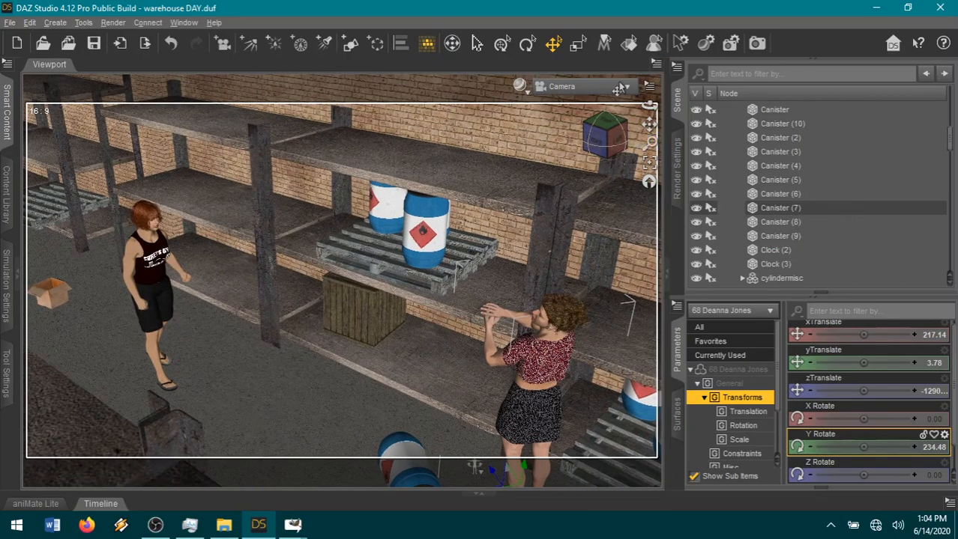
scroll(794, 212, "up", 10)
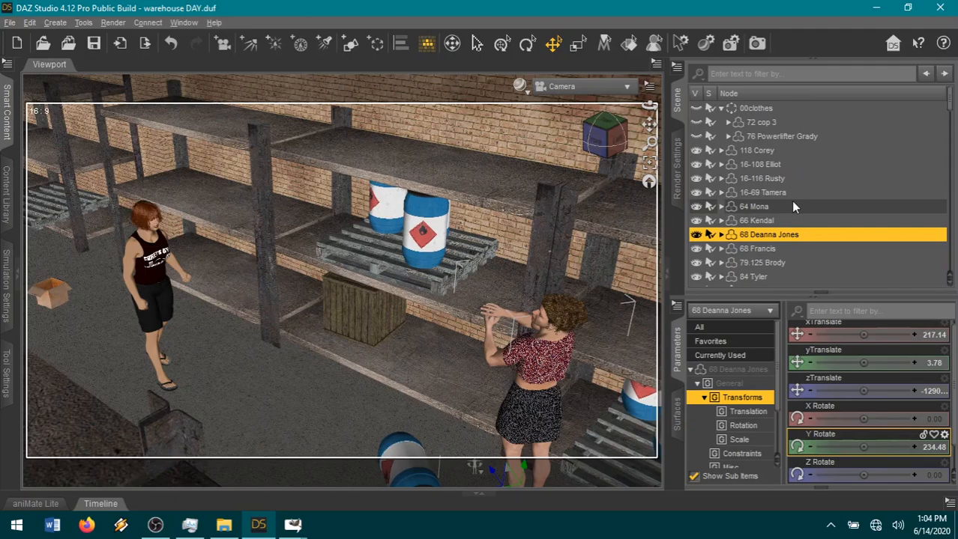
scroll(790, 201, "down", 3)
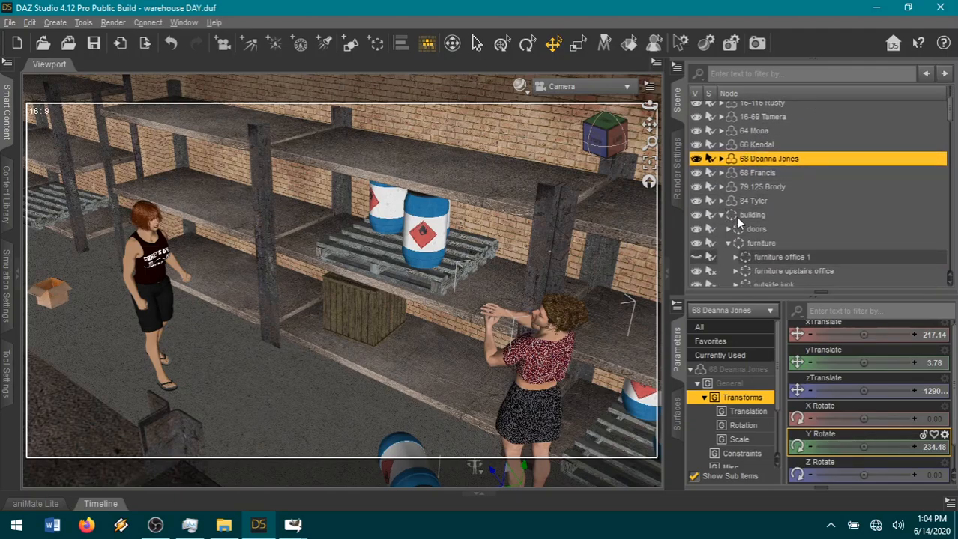
left_click(416, 242)
right_click(776, 283)
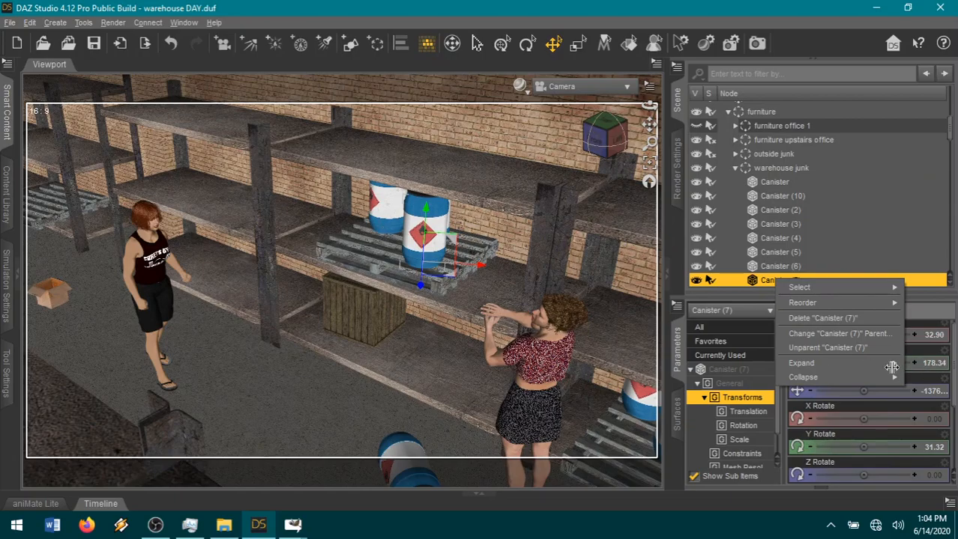
left_click(828, 347)
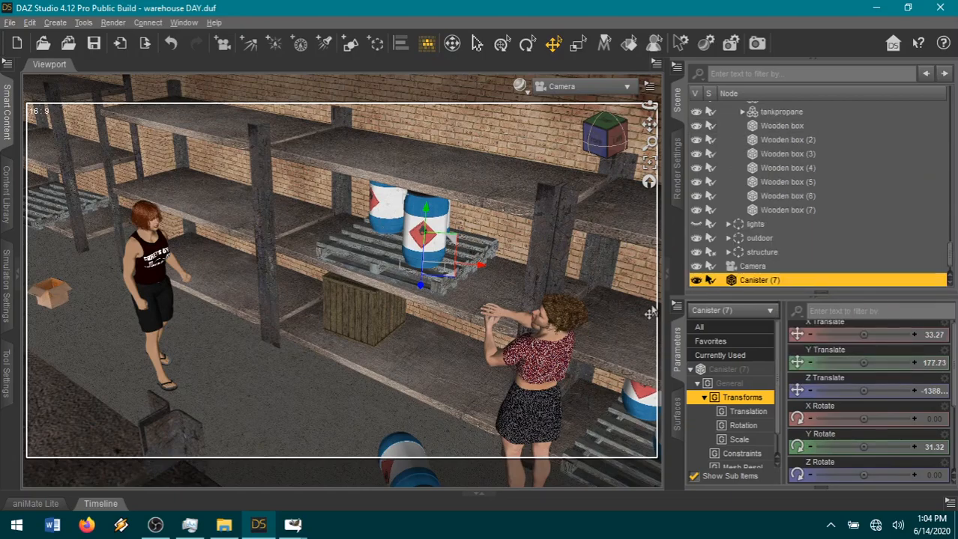
left_click(390, 210)
right_click(780, 107)
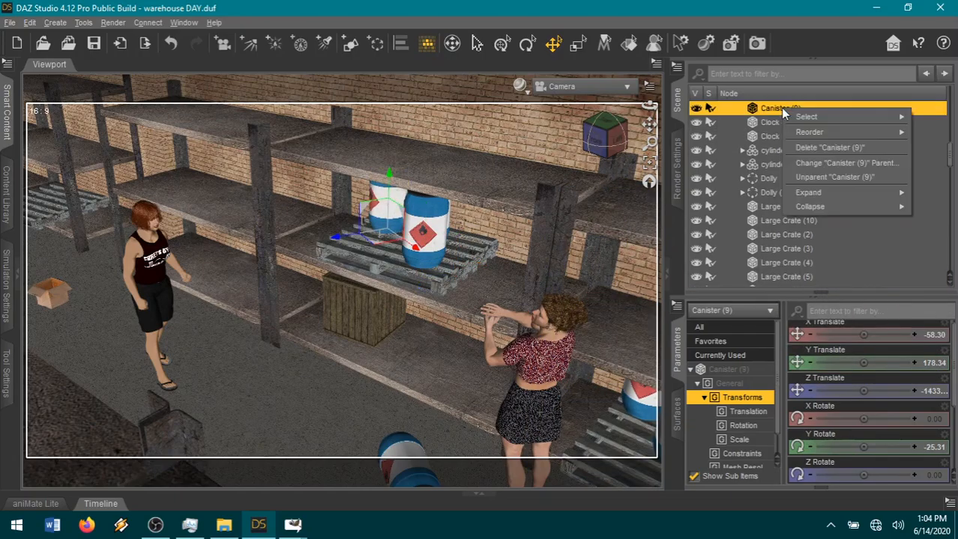
left_click(824, 178)
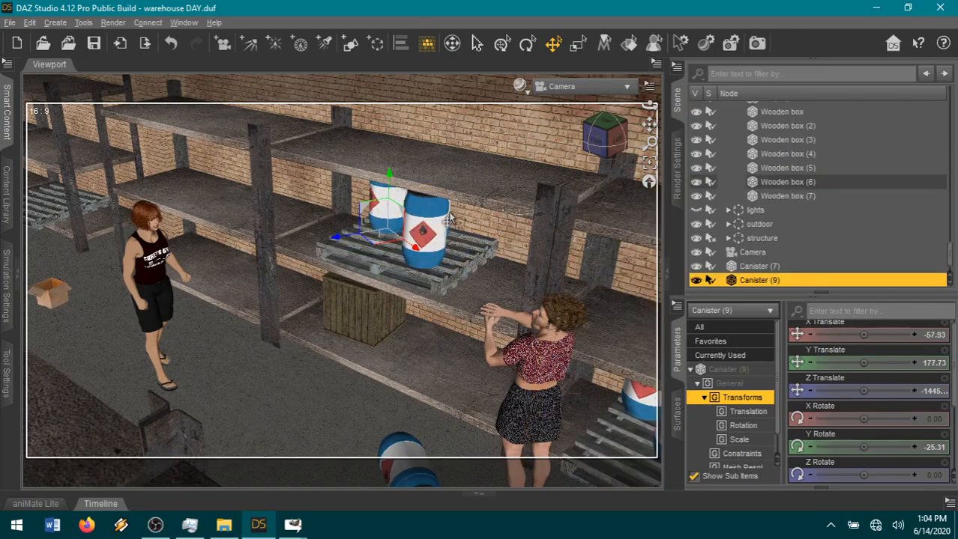
Unparent Canister (8), behind the front canister, and Pallet_1 (12), the pallet beneath the canisters.
left_click_drag(615, 136, 589, 125)
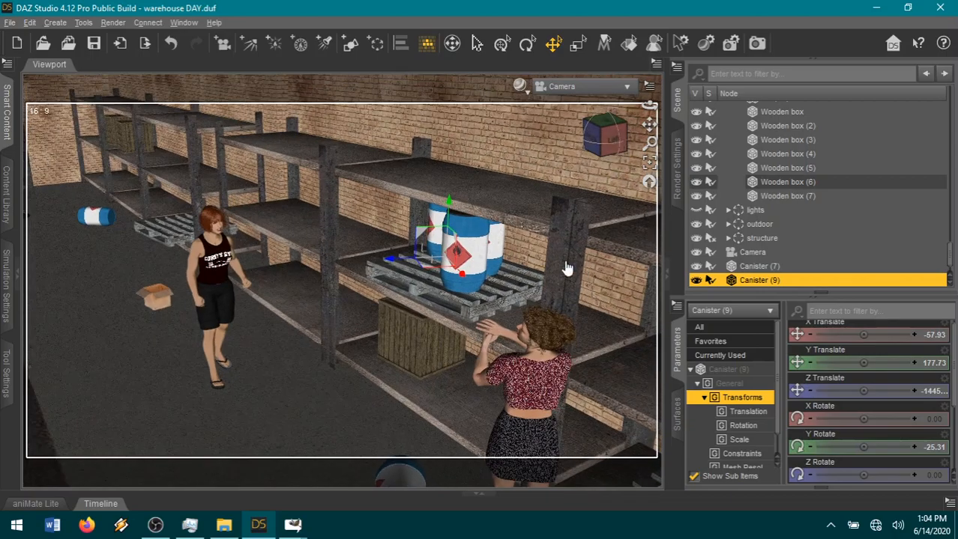
left_click(502, 254)
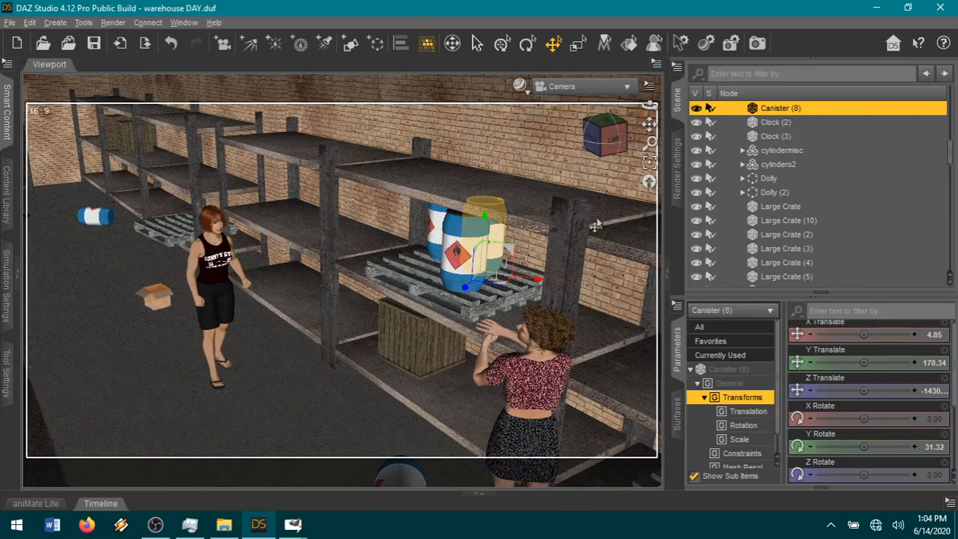
right_click(833, 113)
left_click(861, 176)
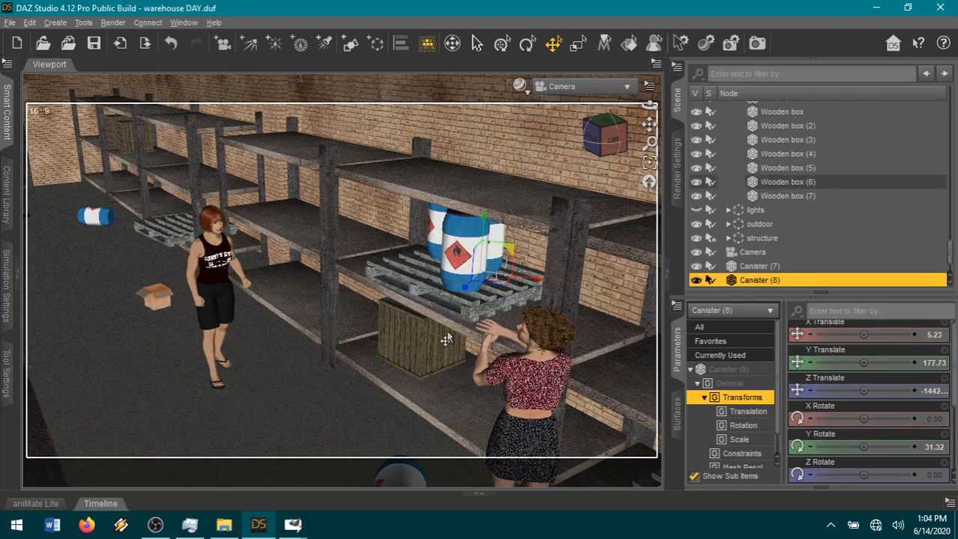
left_click(473, 320)
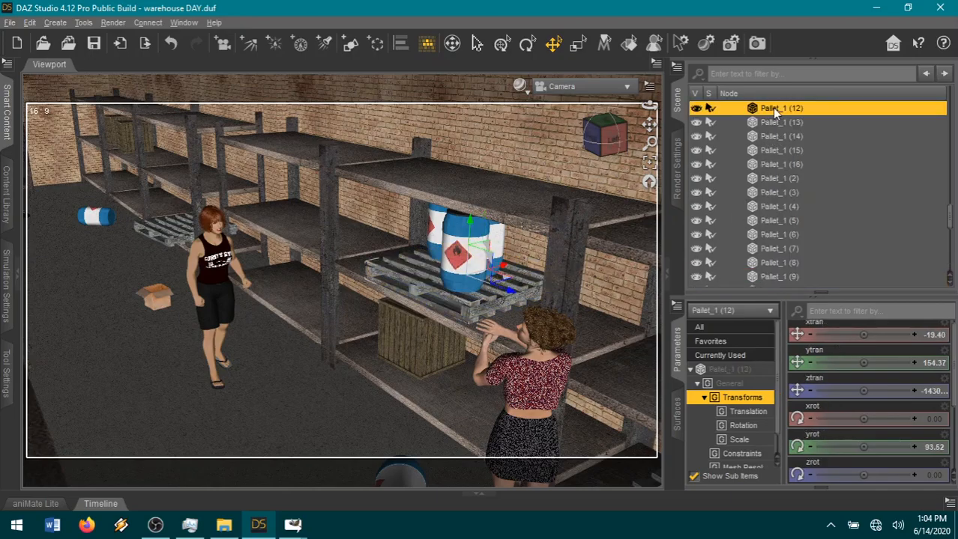
right_click(776, 111)
left_click(783, 175)
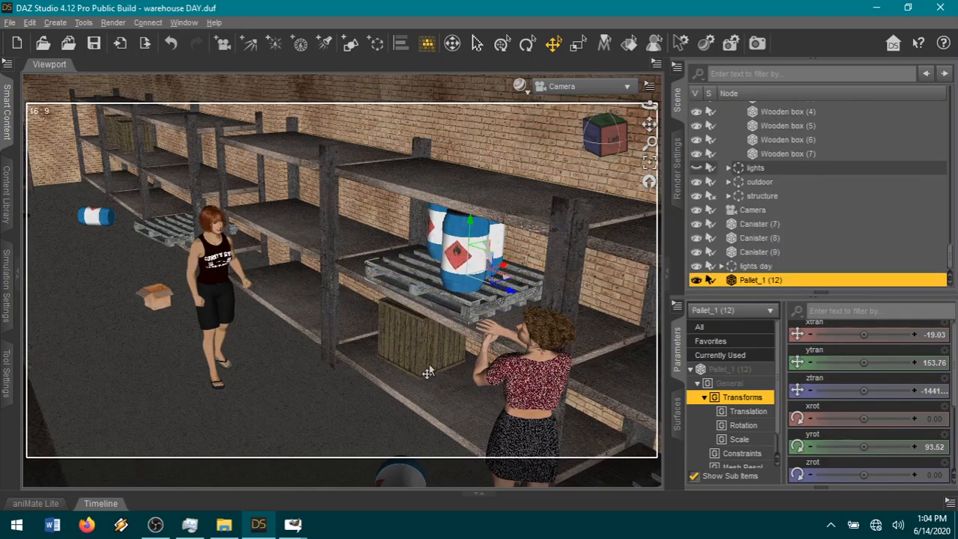
Unparent Large Crate (10) on the lowest shelf level and the 3-tier shelf (3) that holds the crate and pallet.
left_click(414, 346)
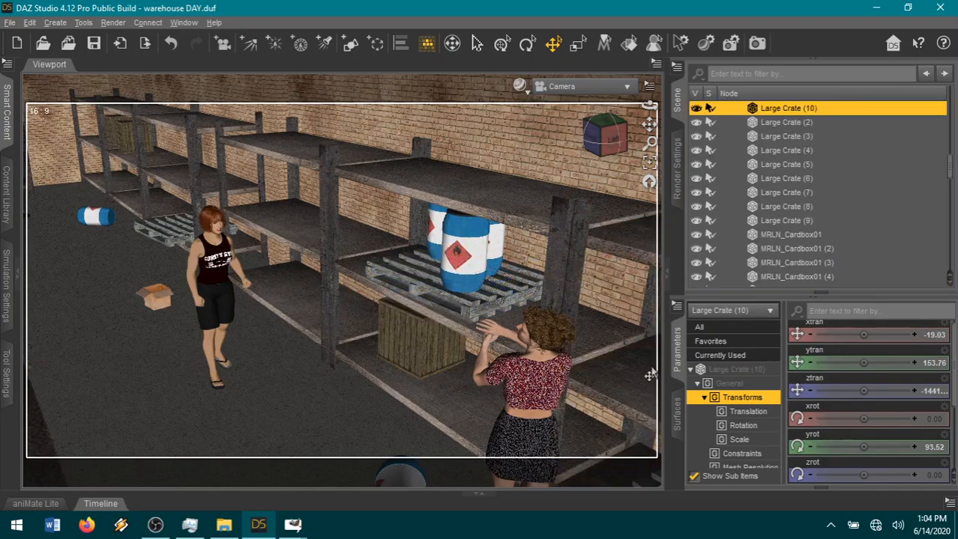
right_click(785, 110)
left_click(816, 181)
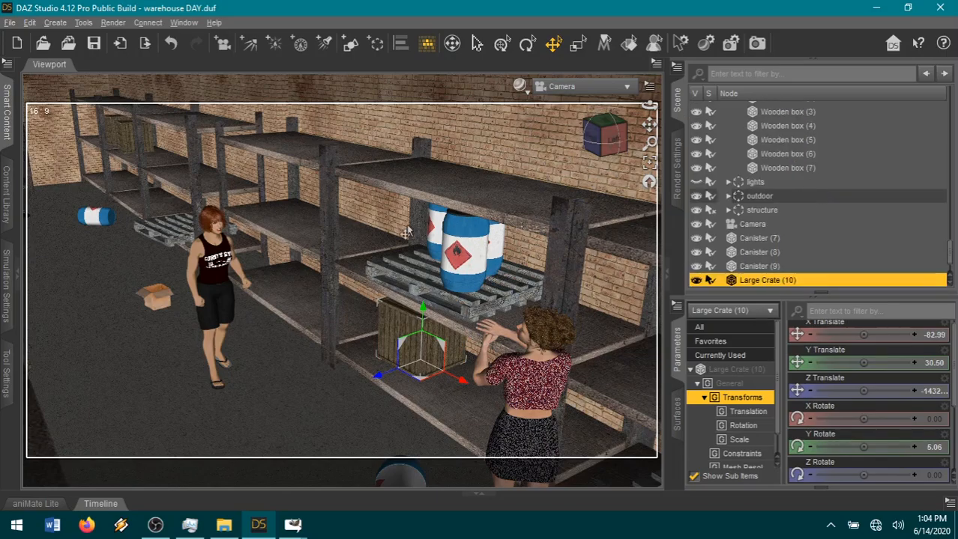
left_click(488, 204)
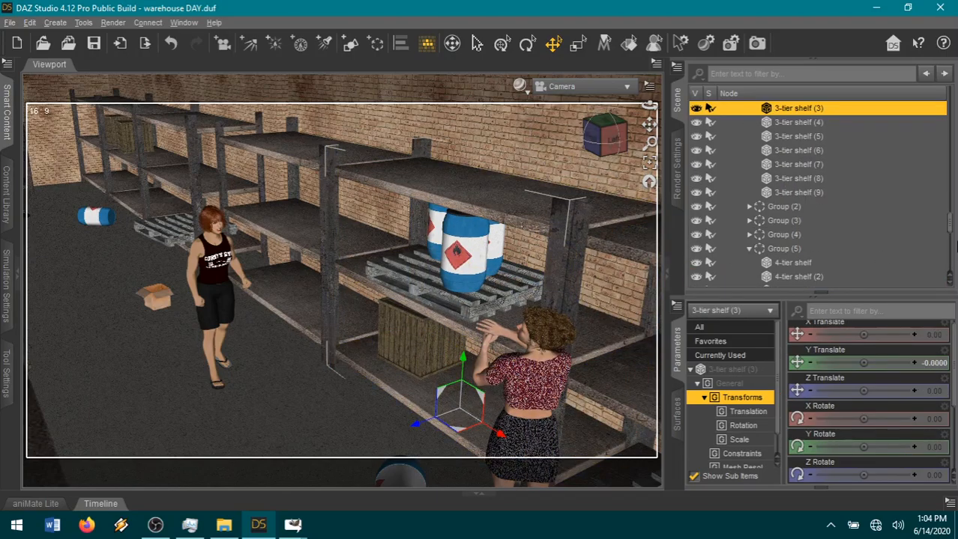
right_click(873, 110)
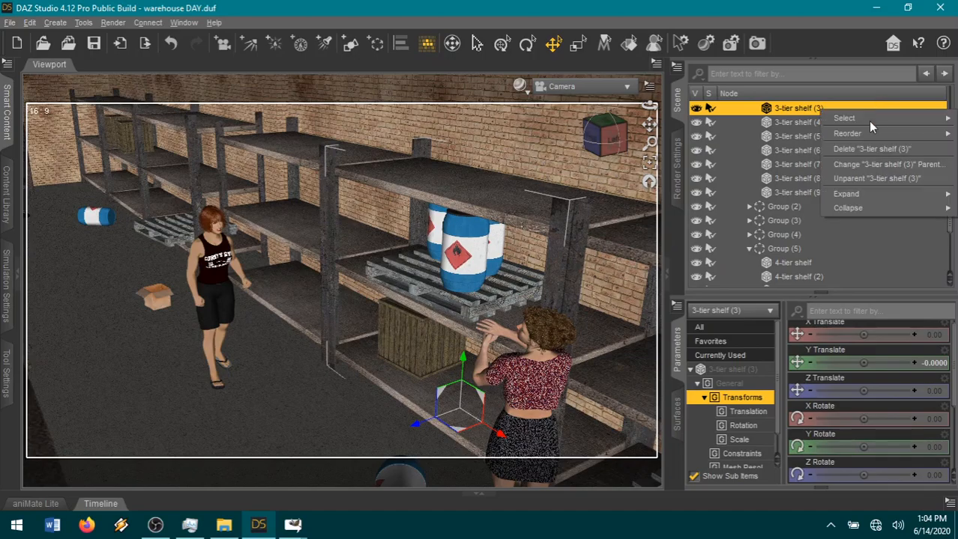
left_click(882, 180)
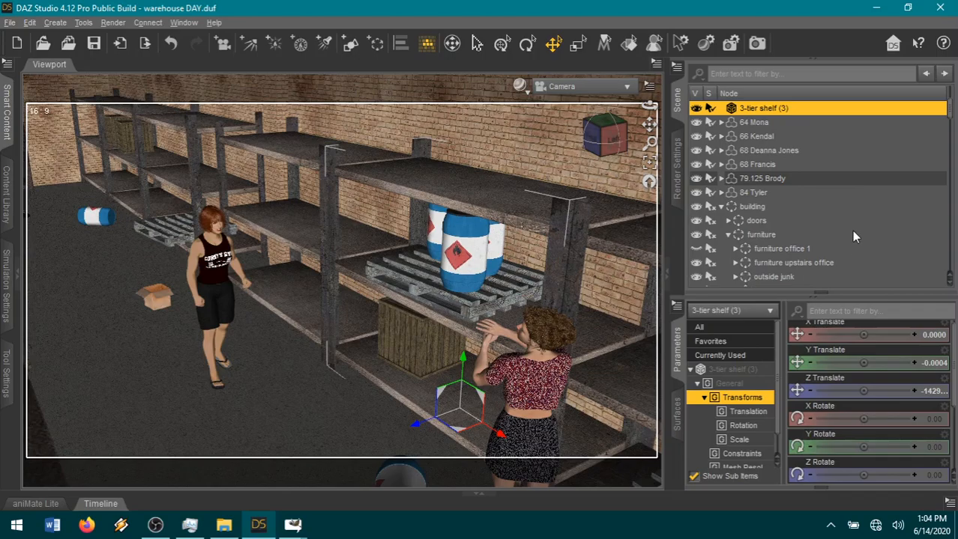
Collapse the building group and parent Canisters (7), (8) and (9), Large Crate (10) and Pallet_1 (12) to the 3-tier shelf (3).
left_click_drag(615, 140, 636, 143)
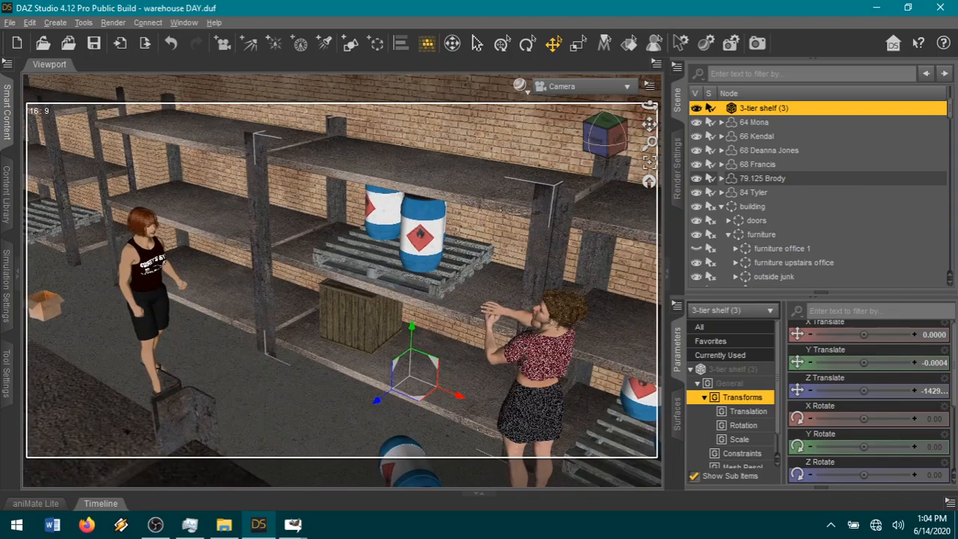
left_click(720, 207)
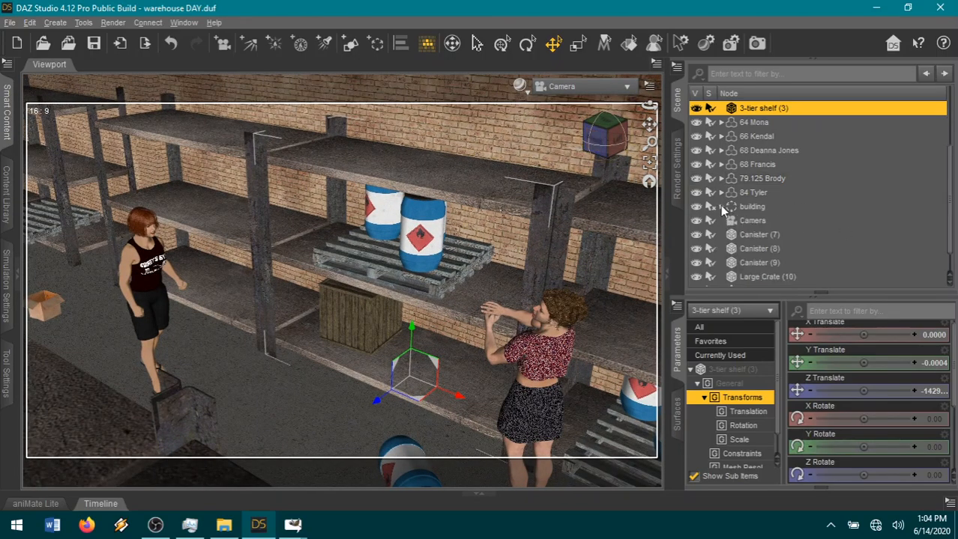
left_click(756, 235)
left_click(762, 275, "shift")
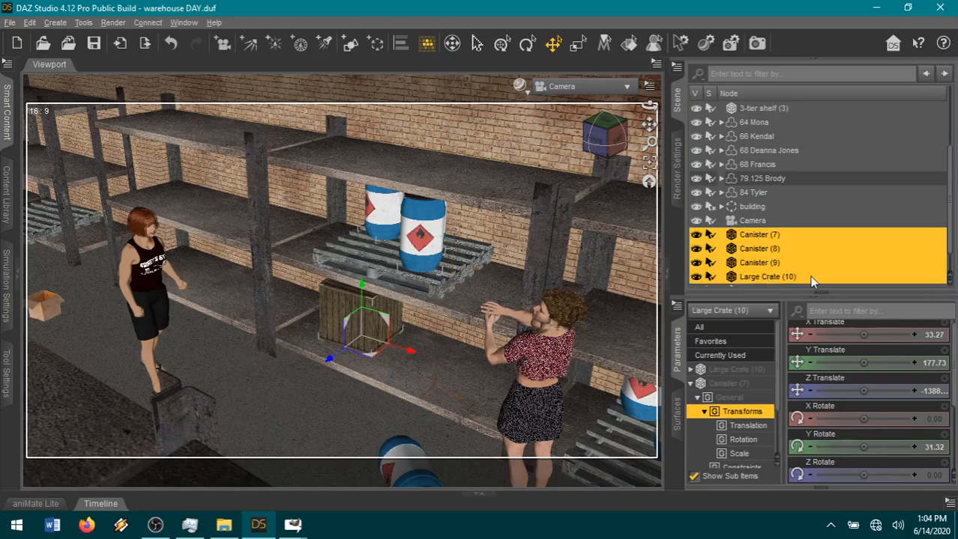
scroll(816, 275, "down", 1)
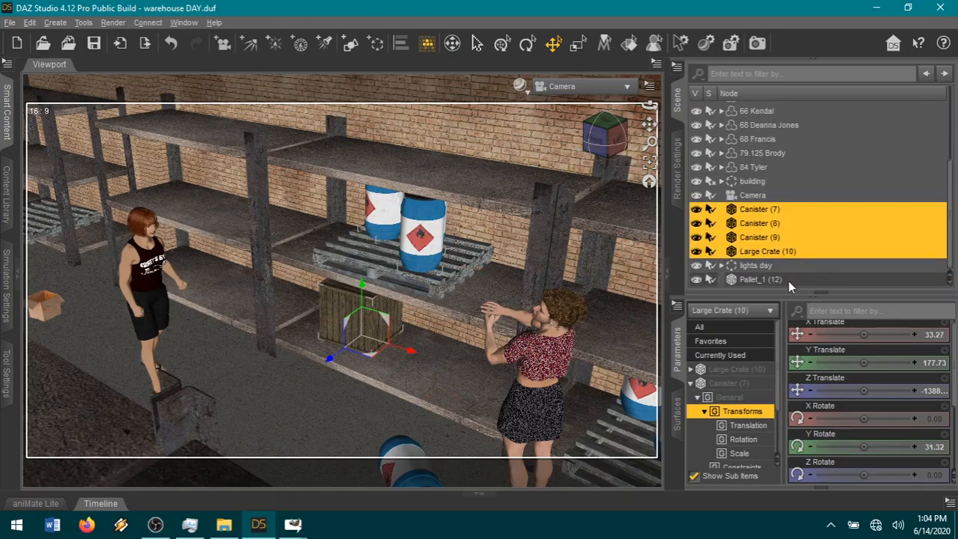
left_click(787, 281, "ctrl")
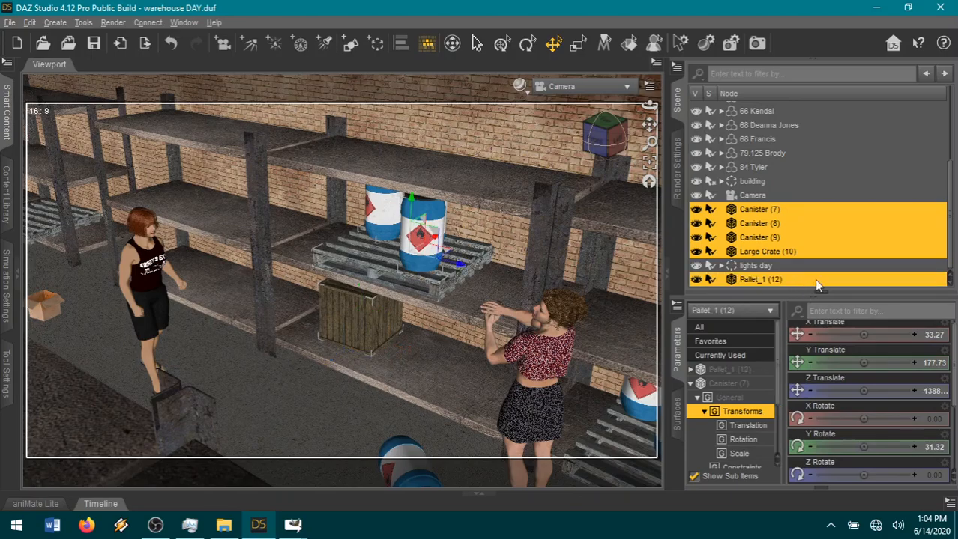
scroll(814, 269, "up", 1)
left_click_drag(767, 244, 867, 127)
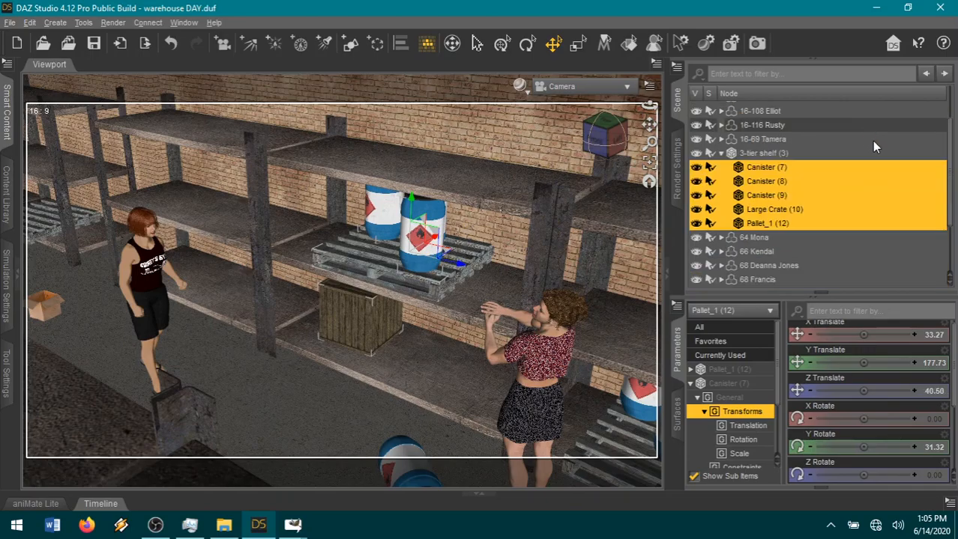
Tilt the 3-tier shelf (3) with its contents forward to an X Rotate of 22.02 and move it onto the floor.
left_click(869, 153)
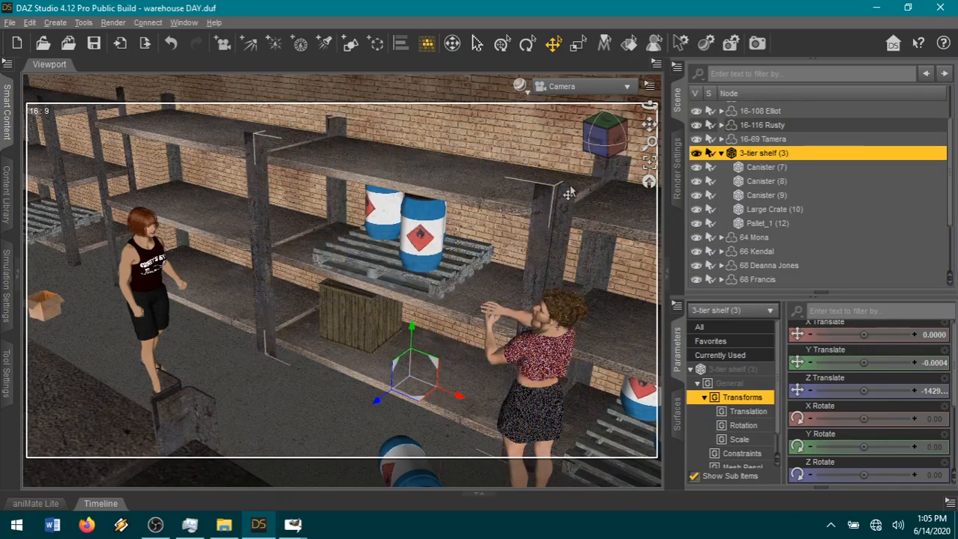
mouse_move(605, 141)
left_mouse_down()
mouse_move(584, 153)
mouse_move(608, 141)
left_mouse_up()
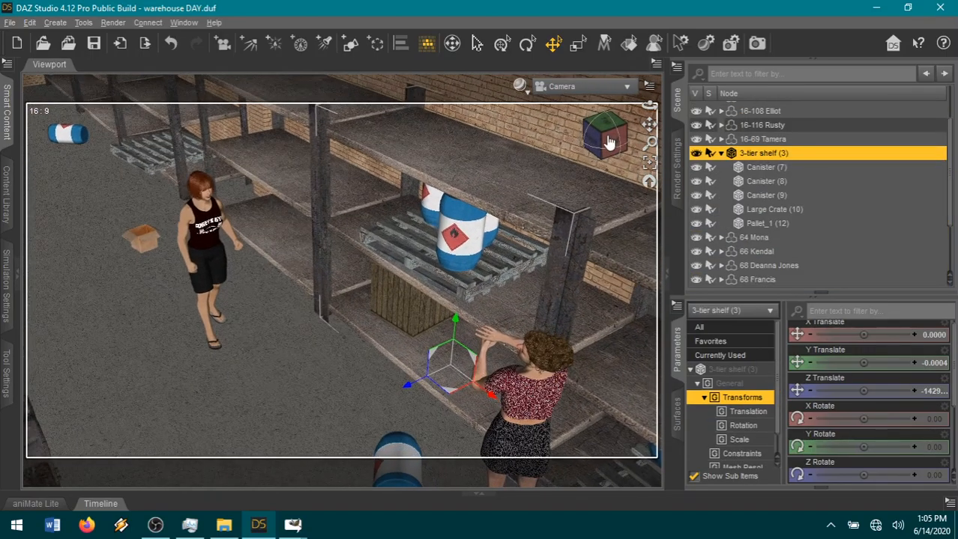
left_click(528, 47)
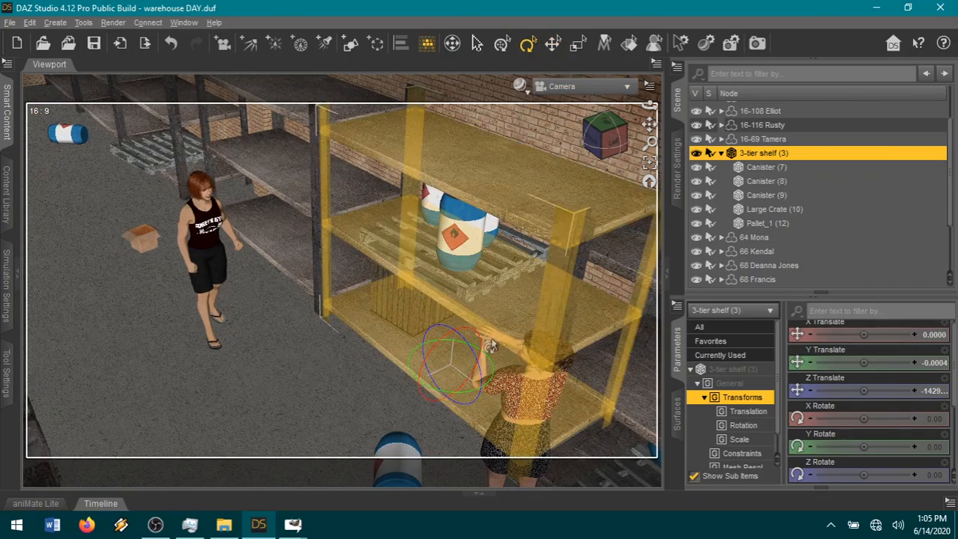
left_click_drag(435, 355, 423, 357)
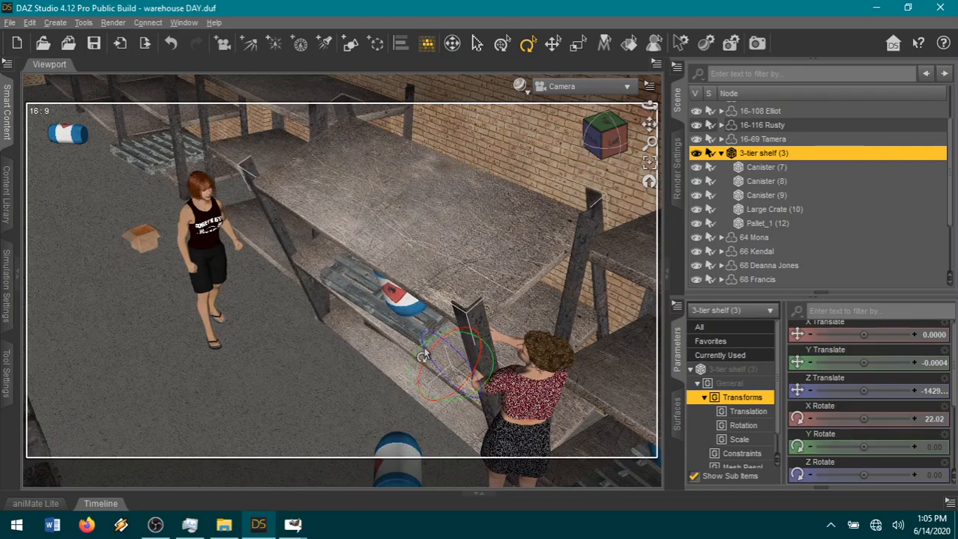
key("ctrl+d")
mouse_move(611, 143)
left_mouse_down()
mouse_move(580, 130)
mouse_move(609, 139)
left_mouse_up()
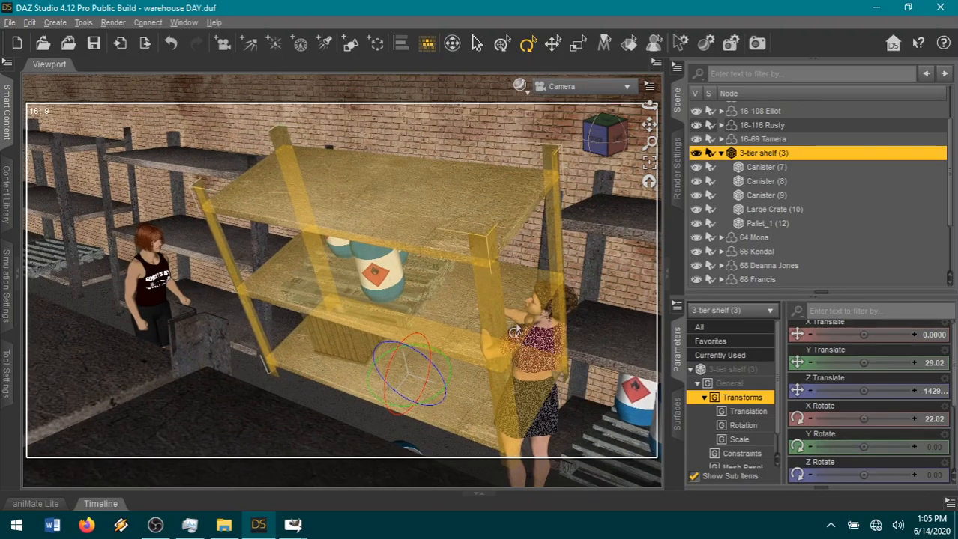
Pose the curly-haired woman's left arm with a collar Front-Back of 17.00 and a shoulder Front-Back of -20.45.
left_click_drag(607, 129, 625, 141)
left_click(465, 285)
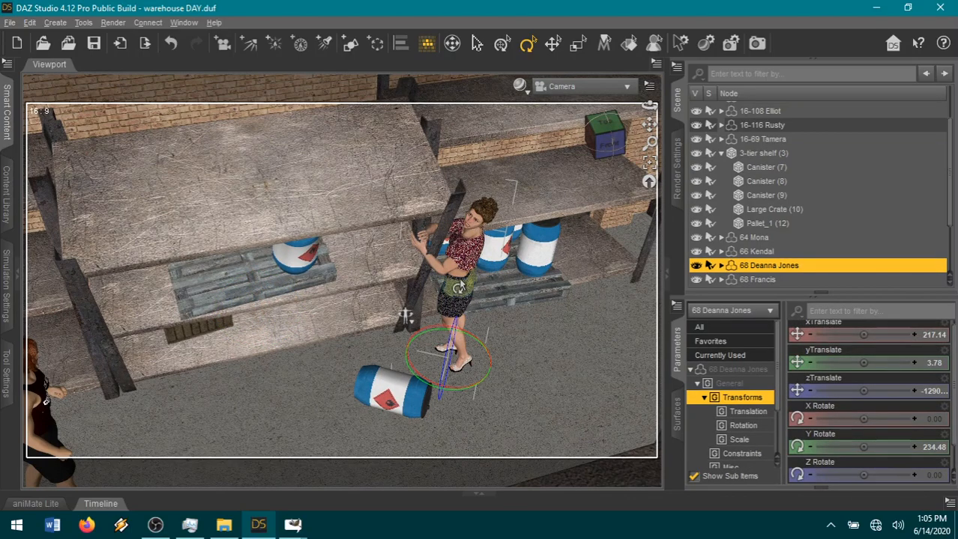
left_click(552, 43)
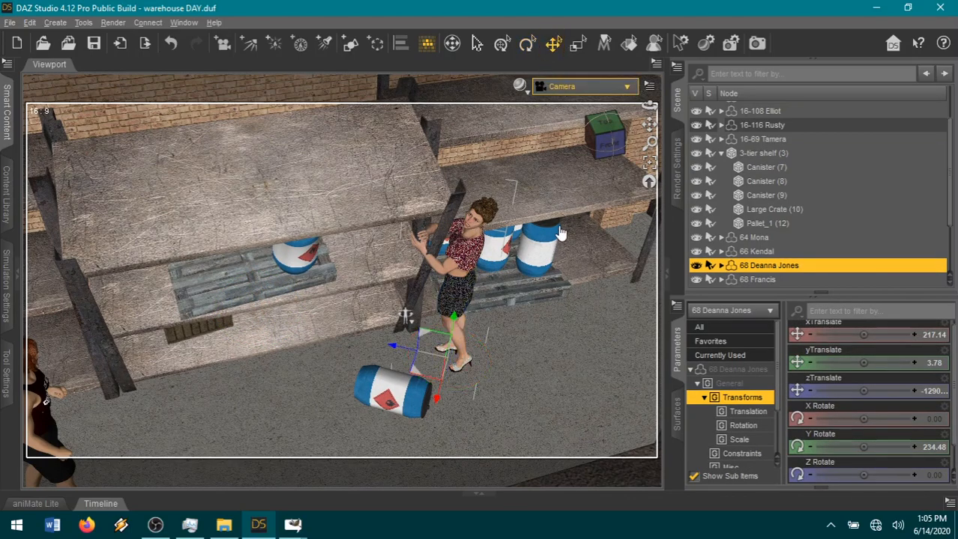
left_click(469, 225)
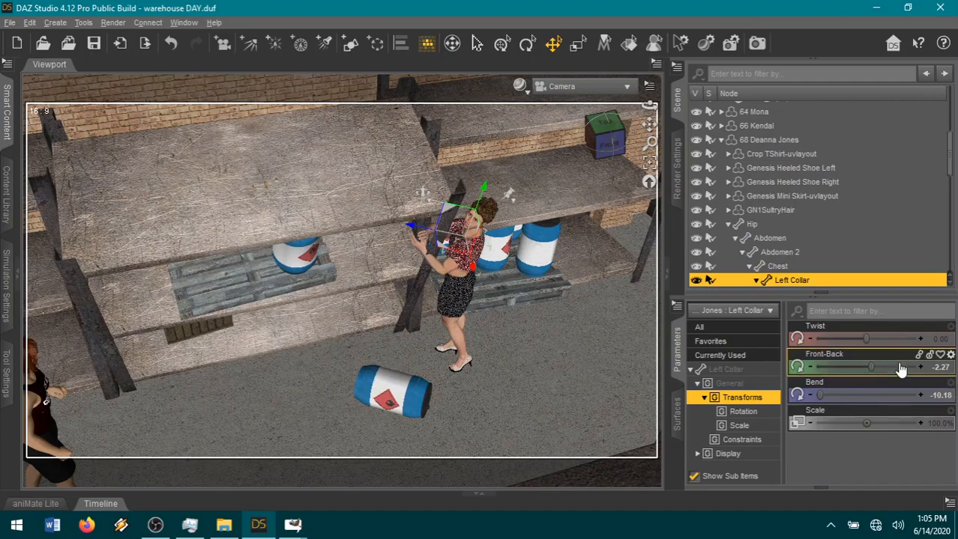
left_click_drag(879, 367, 929, 389)
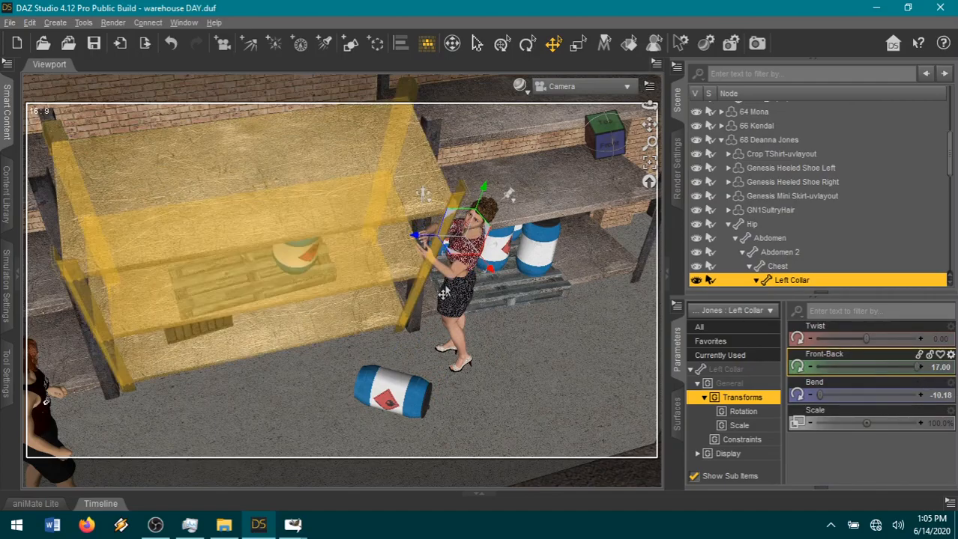
left_click(449, 279)
left_click_drag(866, 366, 870, 365)
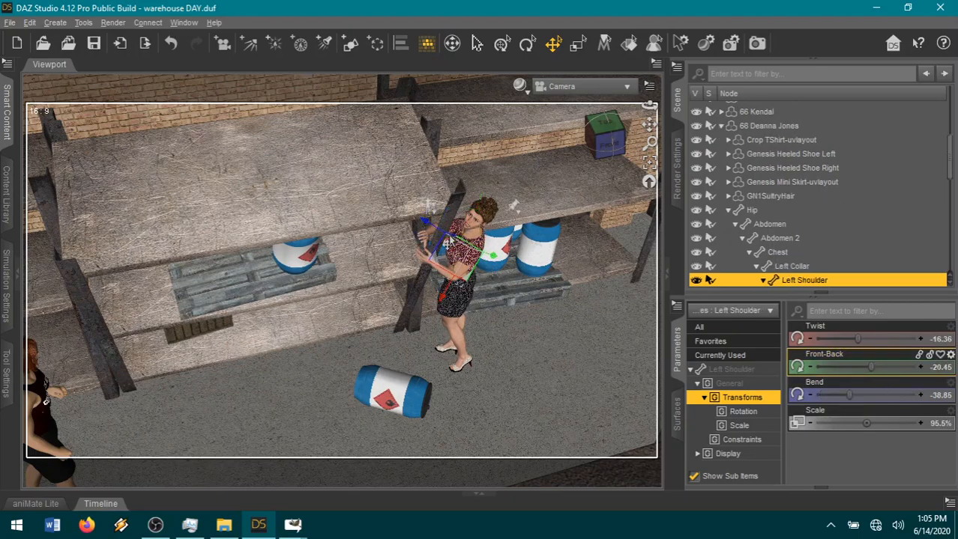
Move the whole curly-haired woman across the floor, away from the tilted shelf's upright.
left_click(489, 305)
left_click(470, 260)
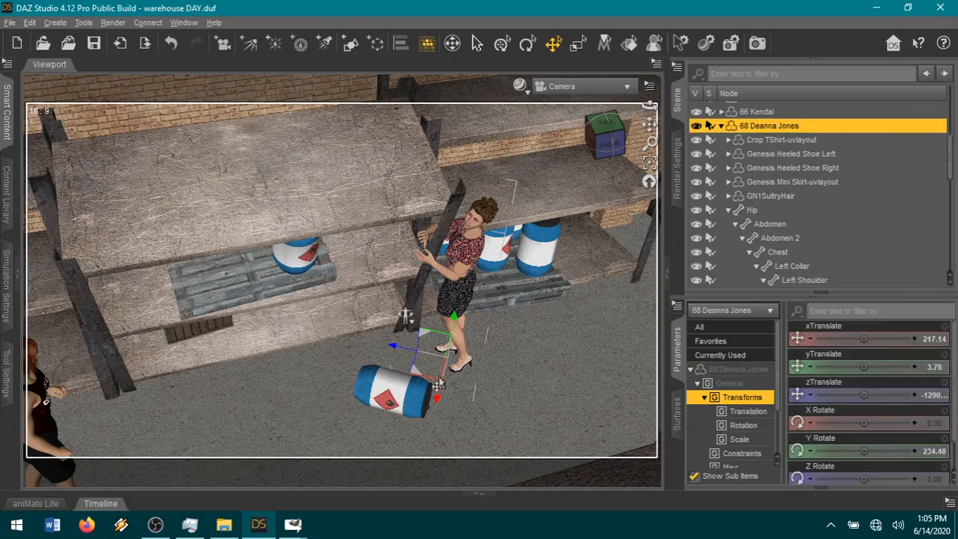
left_click_drag(415, 376, 423, 403)
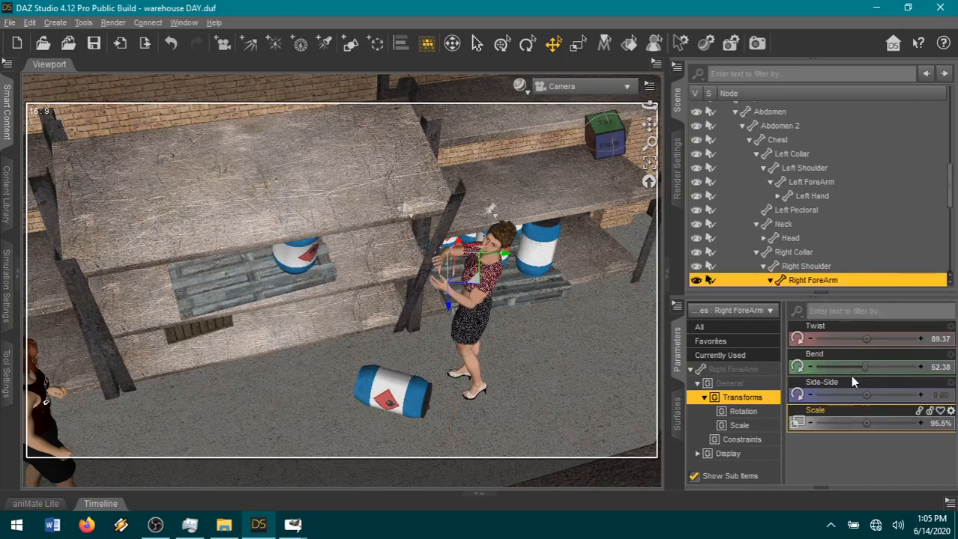
Set the curly-haired woman's Right ForeArm Twist to 111.47 and lower her left arm with a Left Shoulder Front-Back of 3.32.
left_click_drag(862, 337, 887, 339)
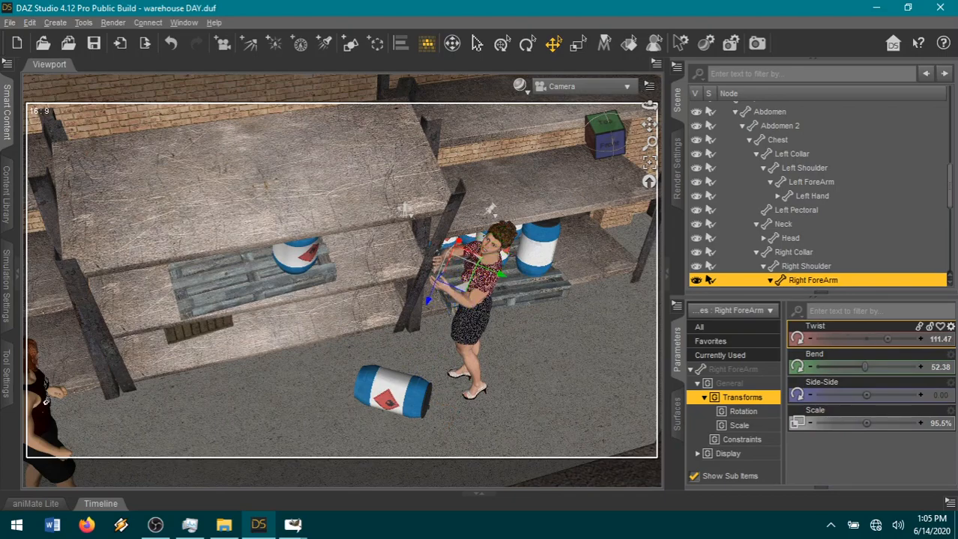
left_click(472, 293)
left_click_drag(877, 366, 895, 367)
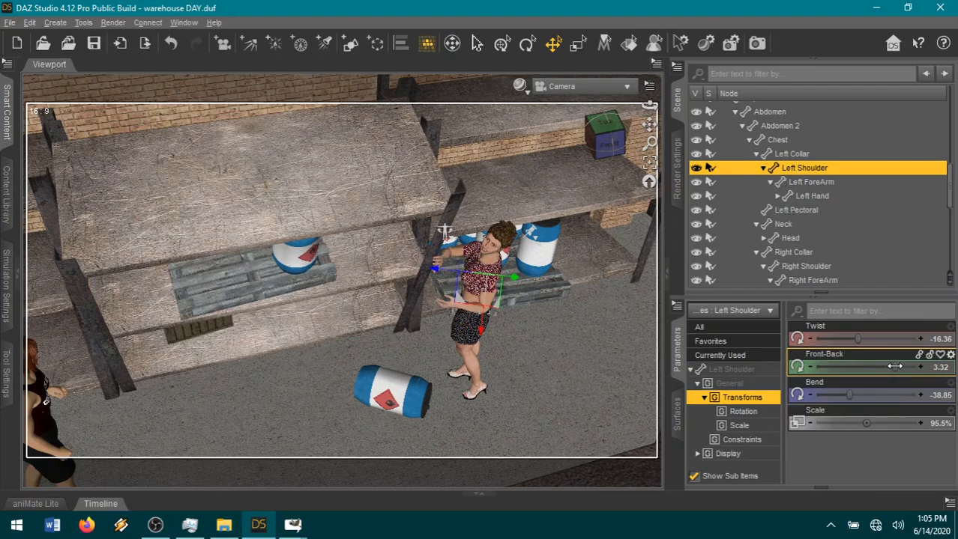
Turn the curly-haired woman's head using a Neck-Head Bend of -0.090 and a Neck-Head Twist of 0.48.
left_click(496, 241)
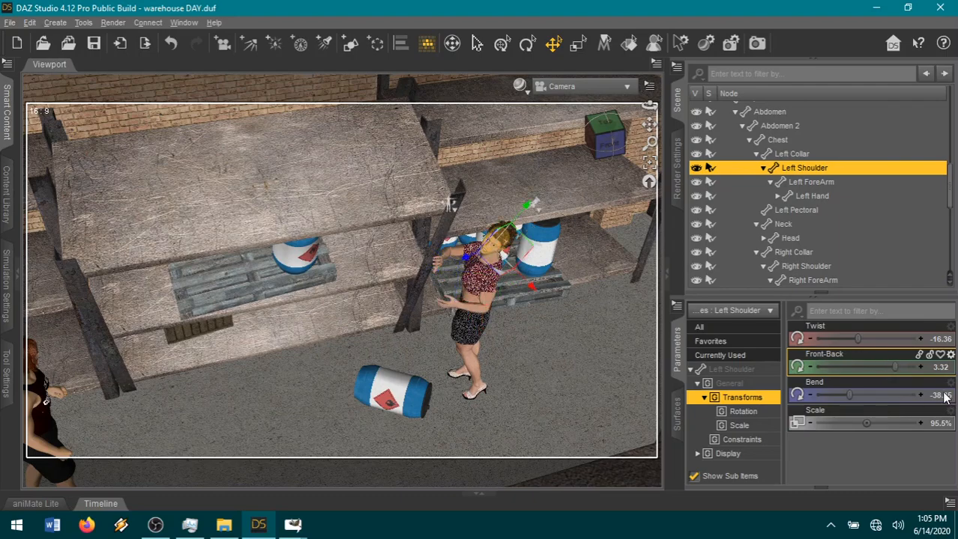
left_click(744, 343)
scroll(859, 423, "down", 8)
scroll(859, 422, "down", 4)
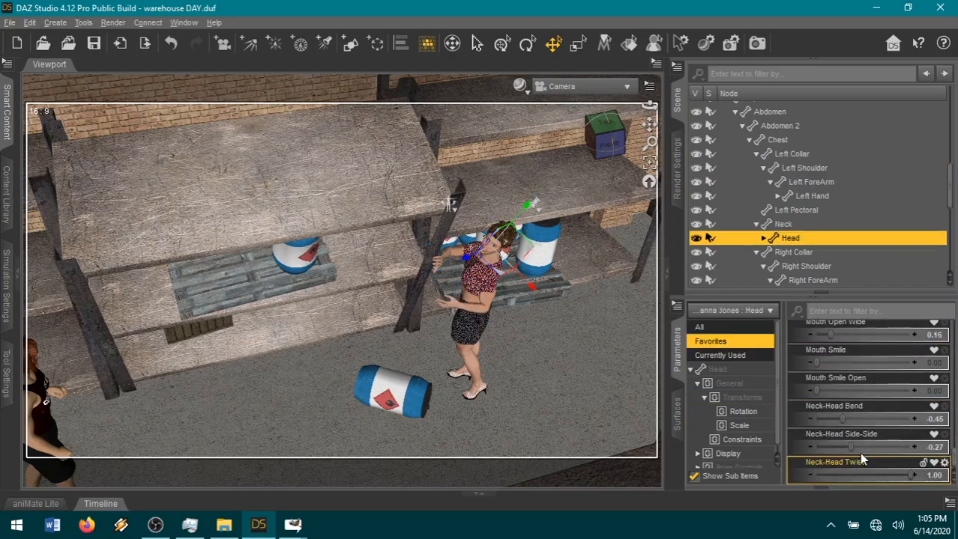
left_click_drag(861, 420, 859, 419)
left_click_drag(855, 475, 885, 472)
Pose the curly-haired woman's abdomen with a Twist of -12.54 and a Side-Side of -7.31, and clear the selection.
left_click_drag(649, 106, 633, 157)
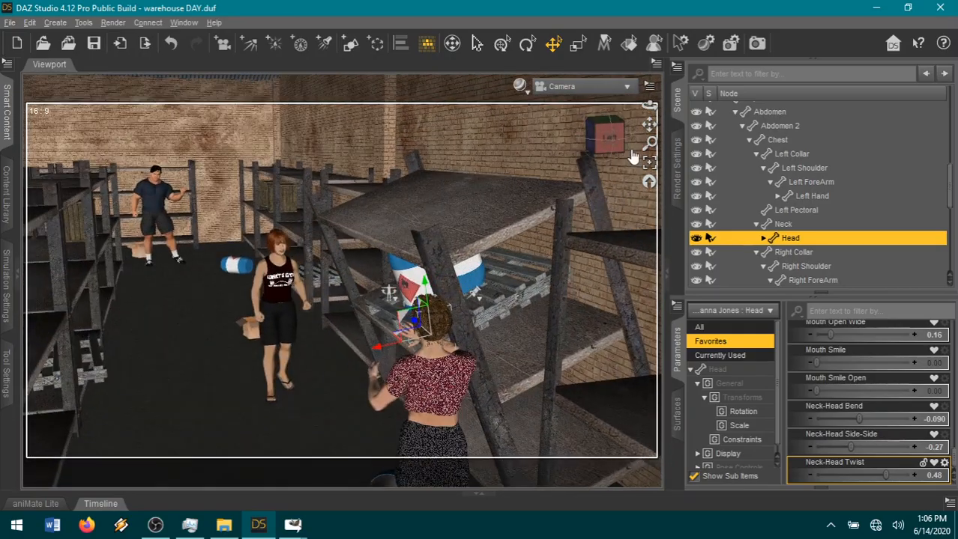
left_click(424, 423)
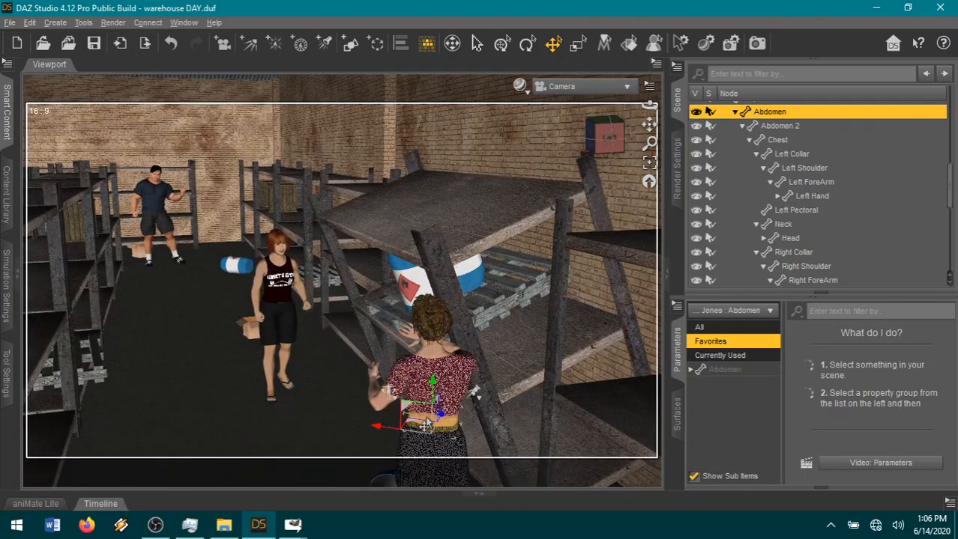
left_click(731, 370)
left_click_drag(891, 395, 824, 368)
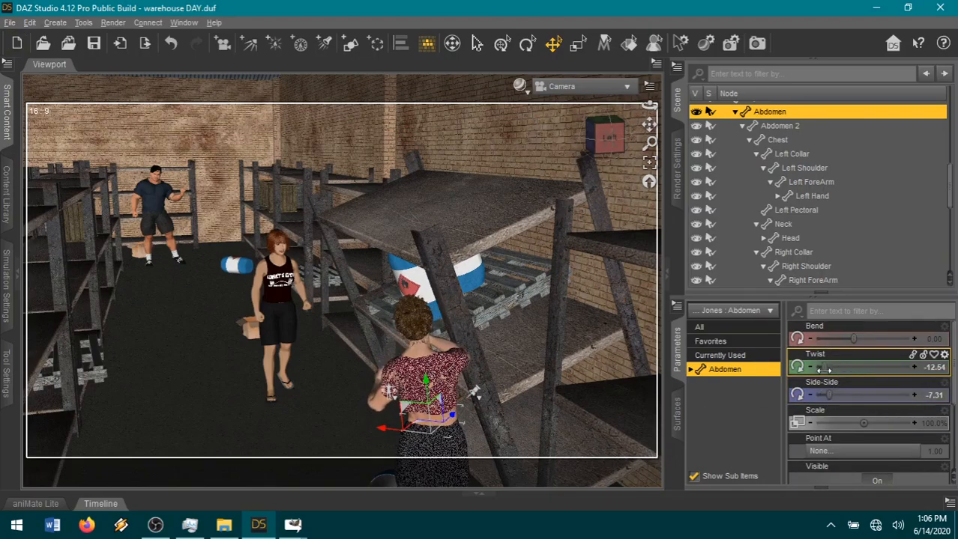
left_click(327, 348)
Reach the curly-haired woman's right arm toward the shelf: ForeArm Bend 29.30, Shoulder Front-Back 37.24 and Shoulder Bend 61.92.
left_click_drag(605, 146, 667, 148)
right_click_drag(524, 240, 405, 268)
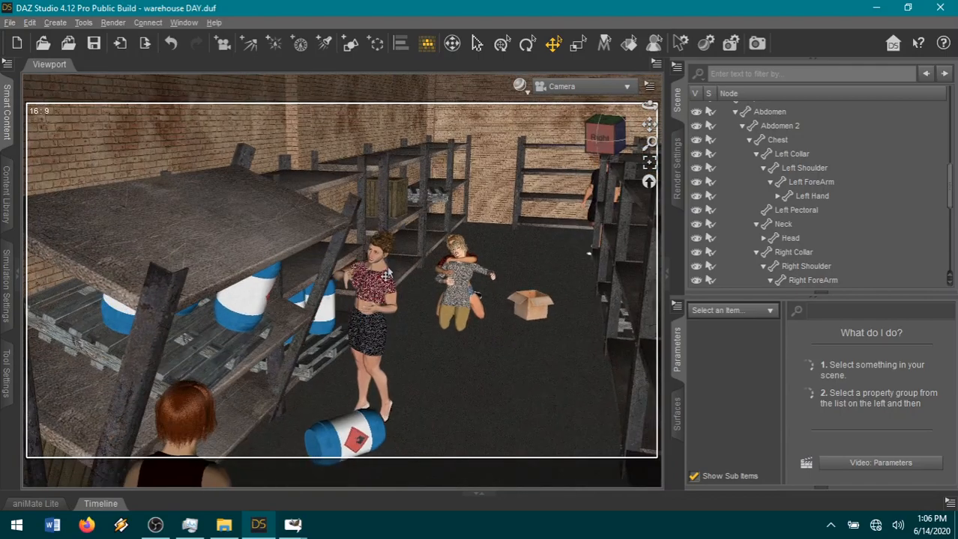
left_click(339, 286)
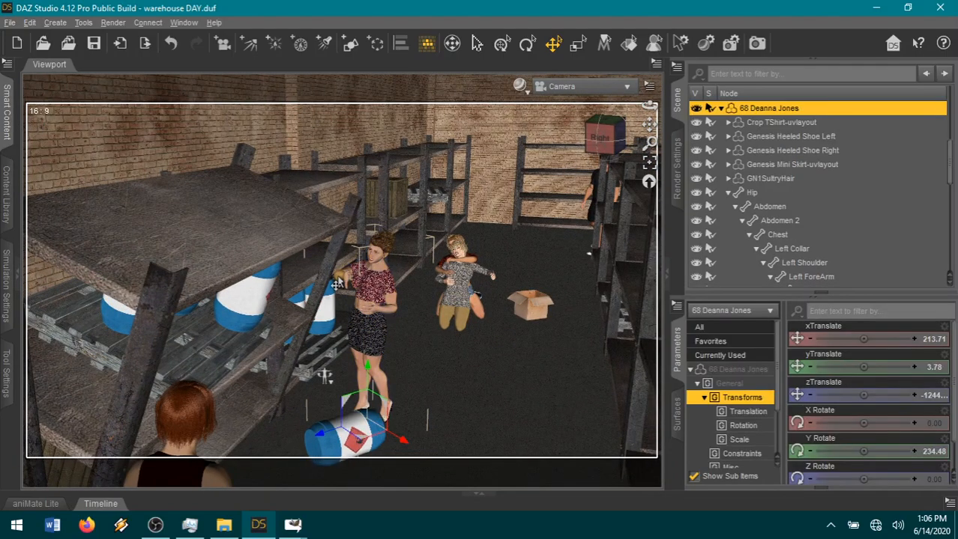
left_click(354, 283)
left_click_drag(886, 365, 849, 367)
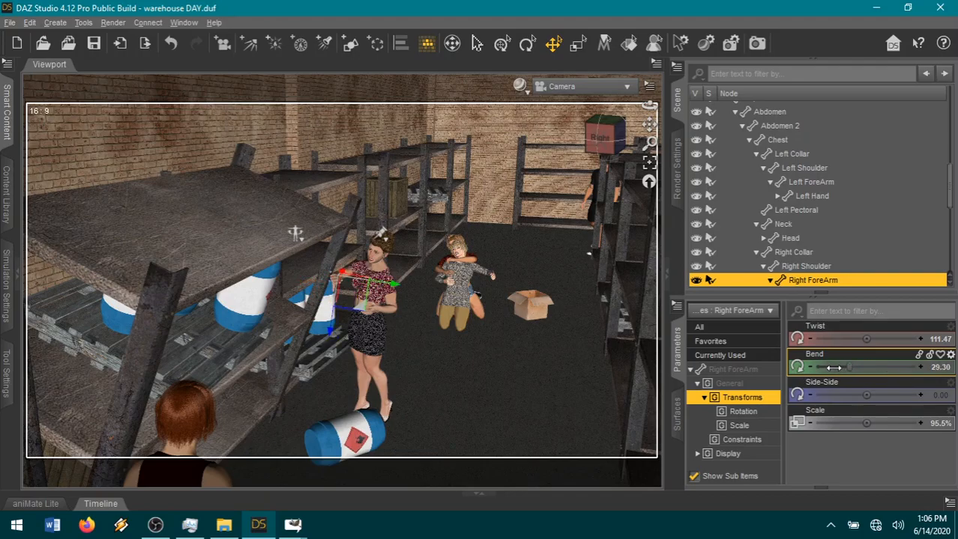
left_click(815, 266)
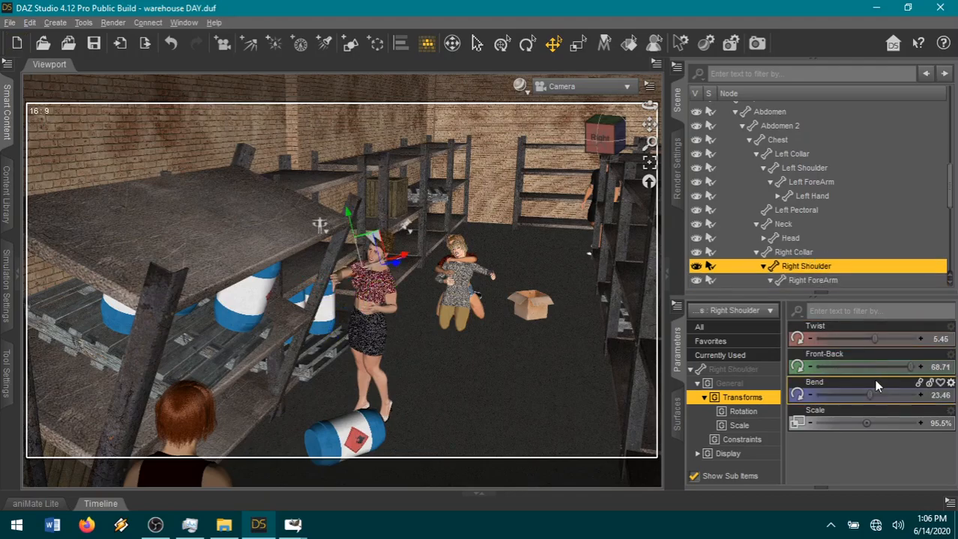
left_click_drag(879, 366, 904, 397)
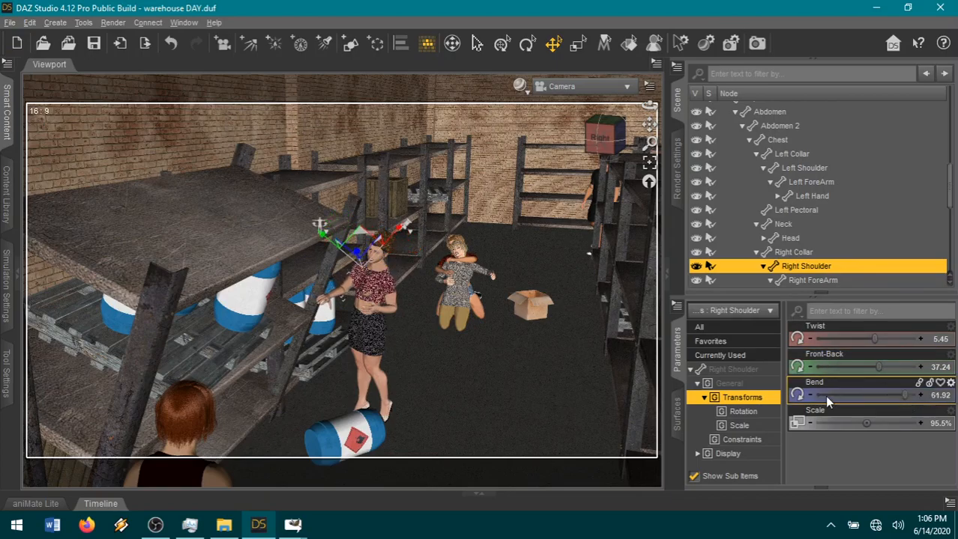
Move the red-haired woman into the aisle at xTranslate -148.68 and turn her to a Y Rotate of 157.45.
left_click_drag(648, 125, 662, 71)
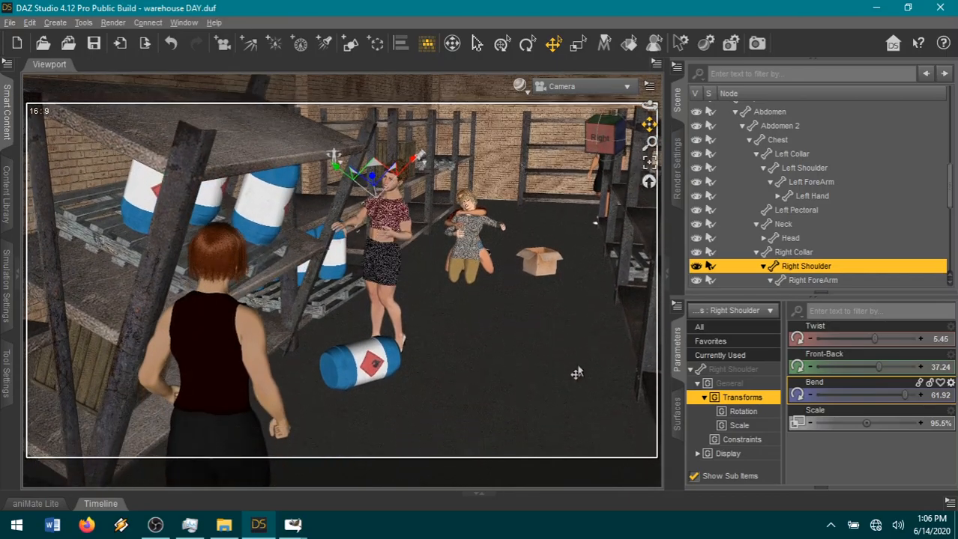
left_click(227, 412)
scroll(453, 401, "down", 8)
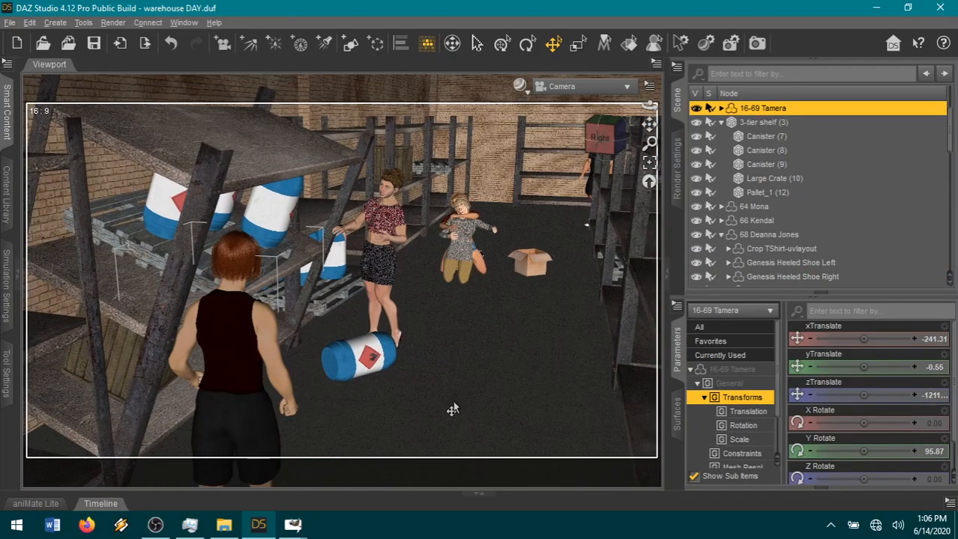
scroll(464, 444, "down", 1)
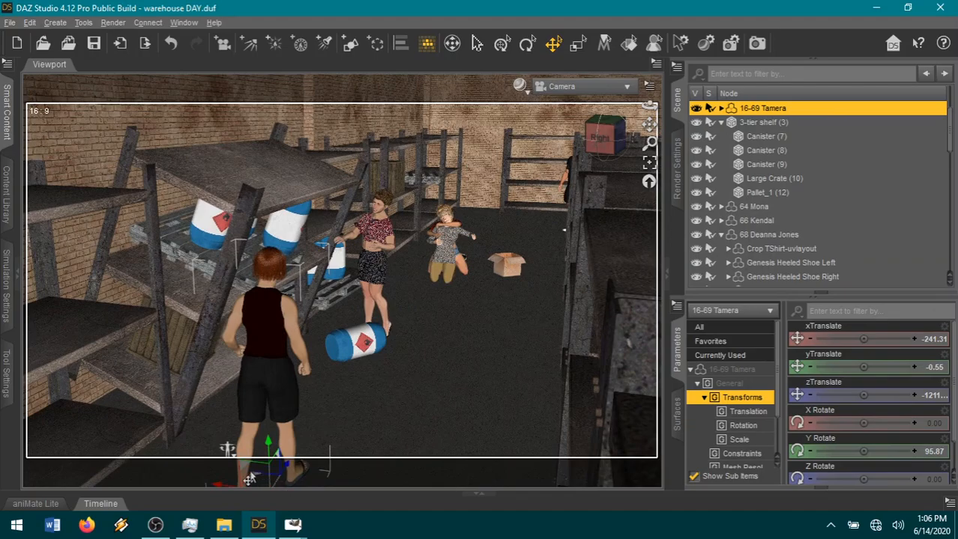
left_click_drag(266, 472, 290, 449)
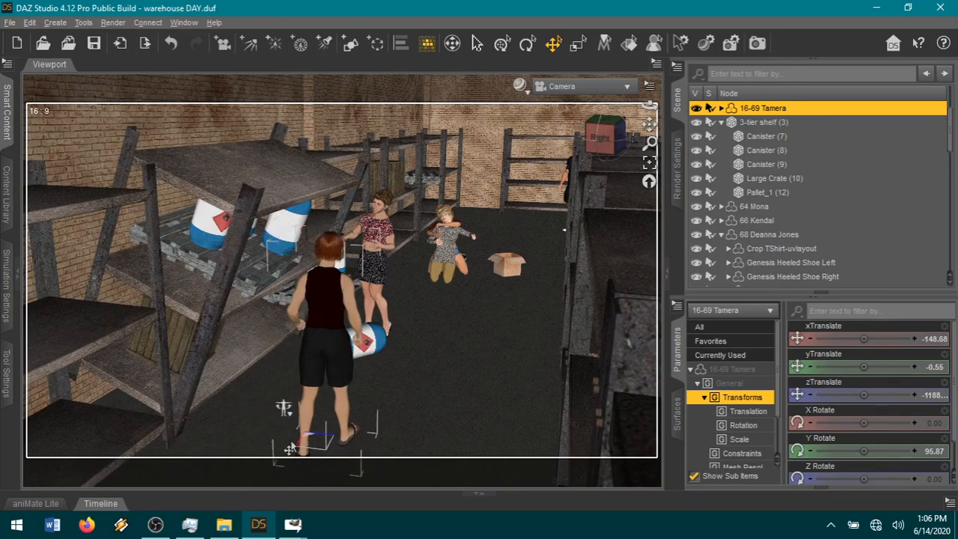
left_click_drag(874, 451, 887, 451)
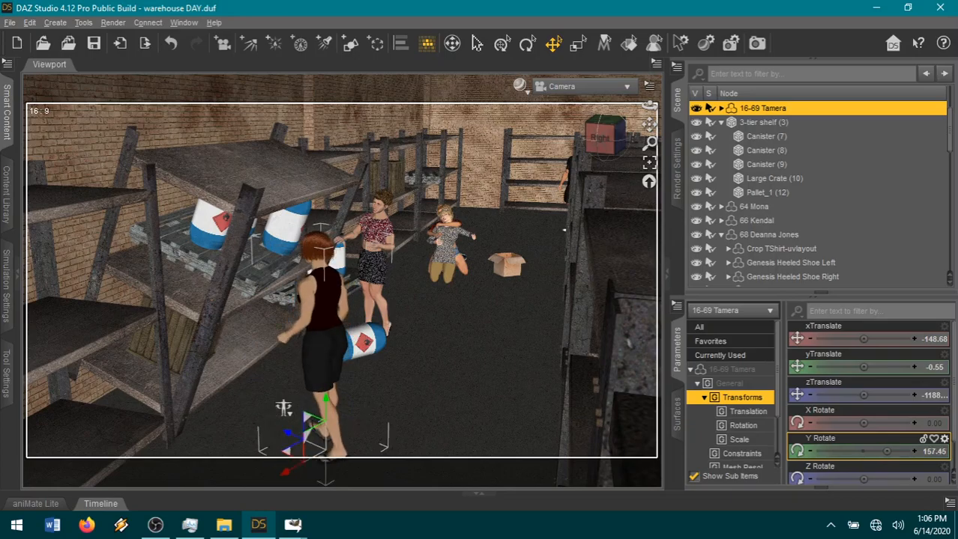
Adjust the red-haired woman's stance by changing her left thigh bend and setting Right Shin Bend to 21.73 and Left Shin Bend to 22.82.
left_click(322, 409)
left_click_drag(878, 339, 873, 339)
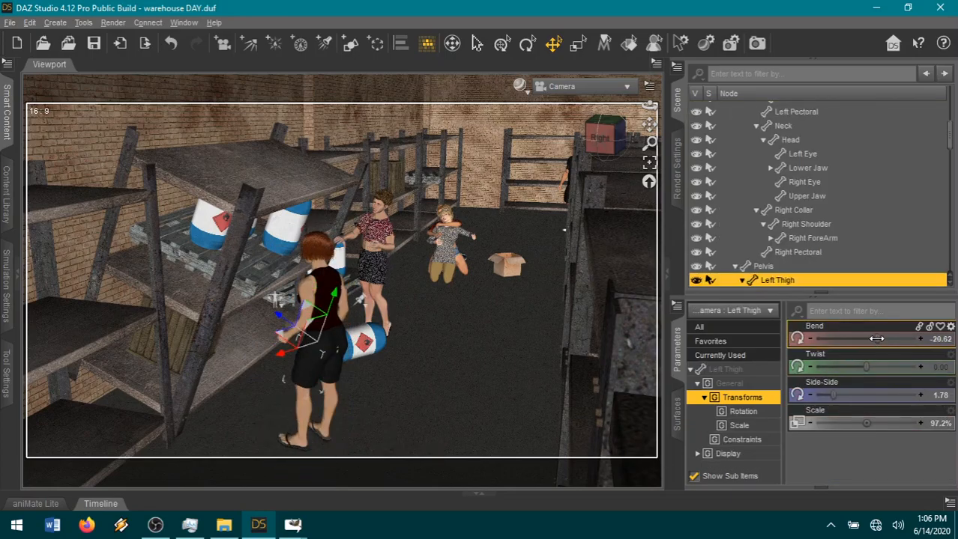
left_click(328, 422)
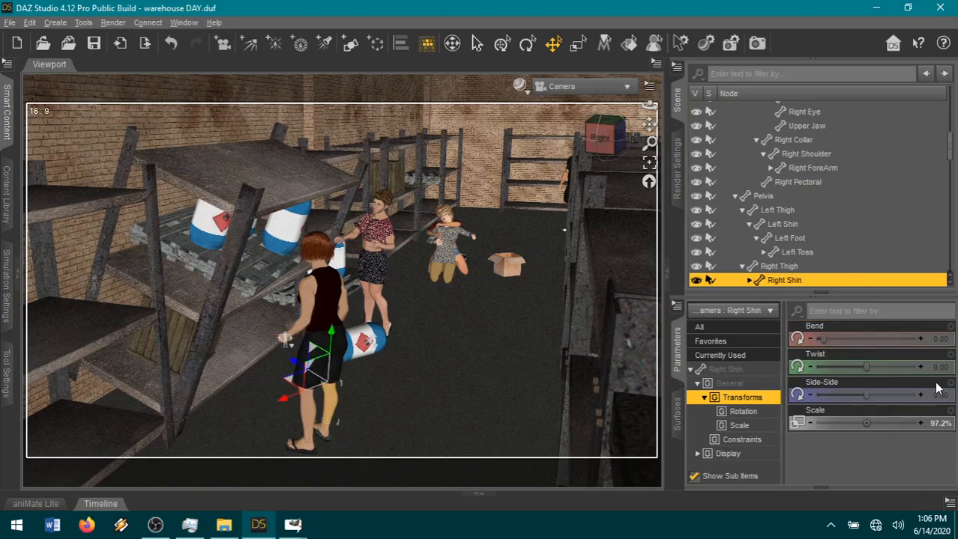
left_click_drag(833, 340, 838, 338)
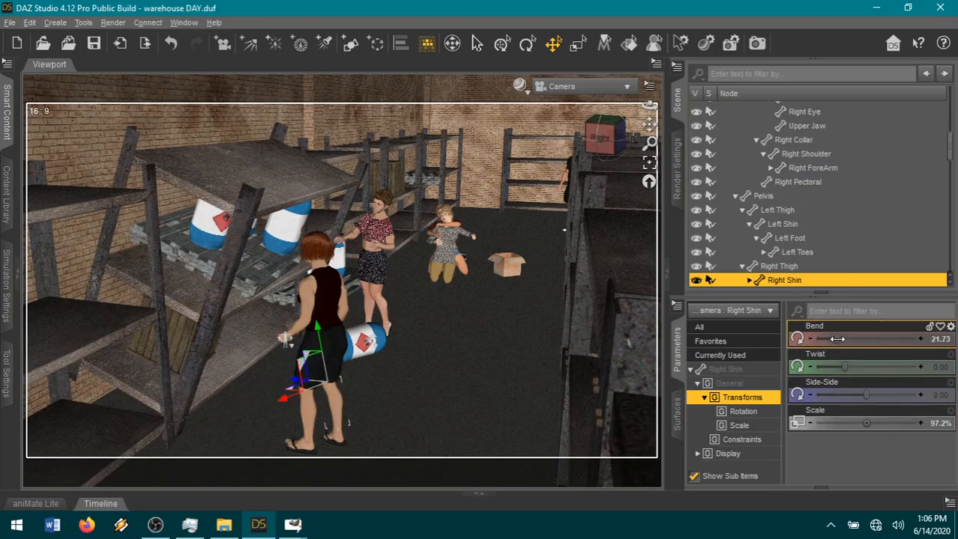
left_click(308, 418)
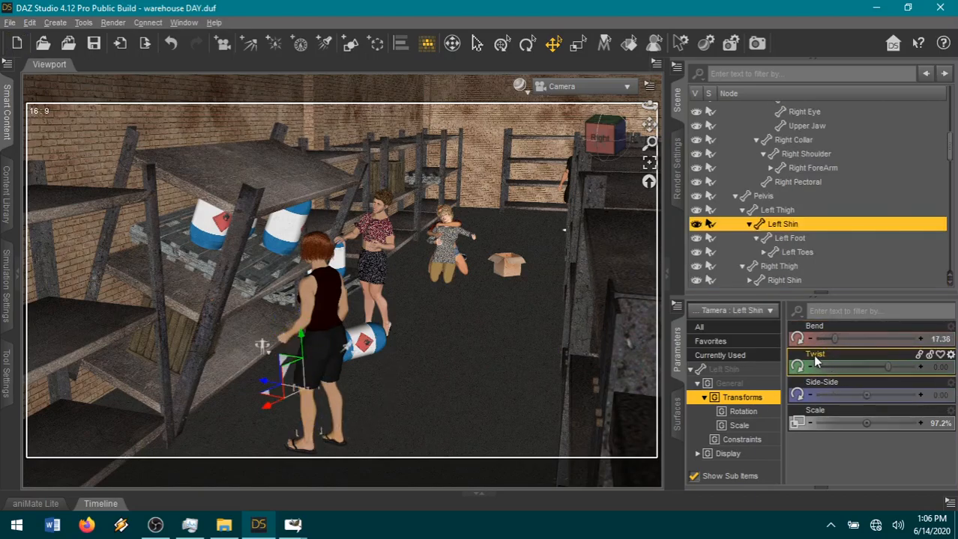
left_click_drag(833, 335, 837, 335)
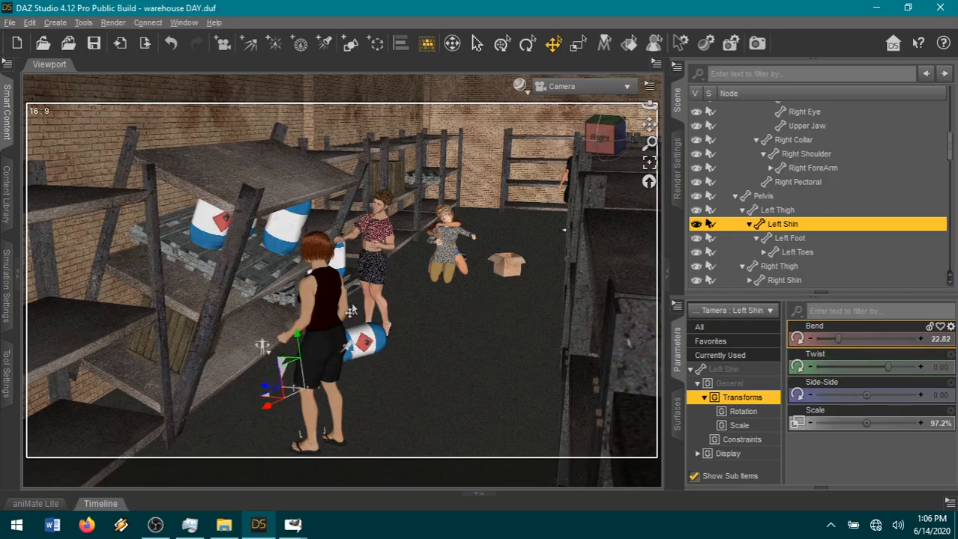
Lean the red-haired woman back with an Abdomen 2 Bend of -8.46 and raise her head with a Neck-Head Bend of -0.42.
left_click(330, 314)
left_click_drag(849, 338, 836, 339)
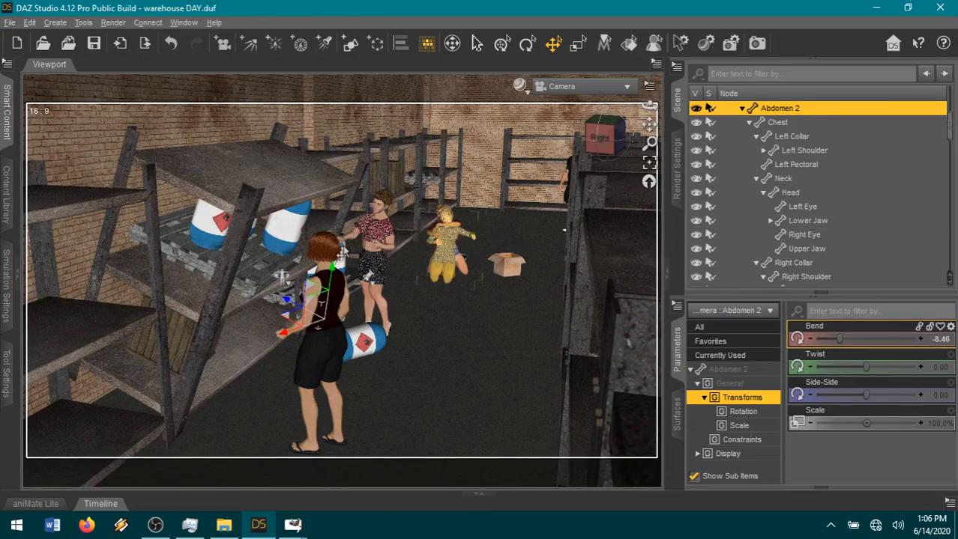
left_click(319, 241)
left_click(710, 341)
scroll(897, 449, "down", 10)
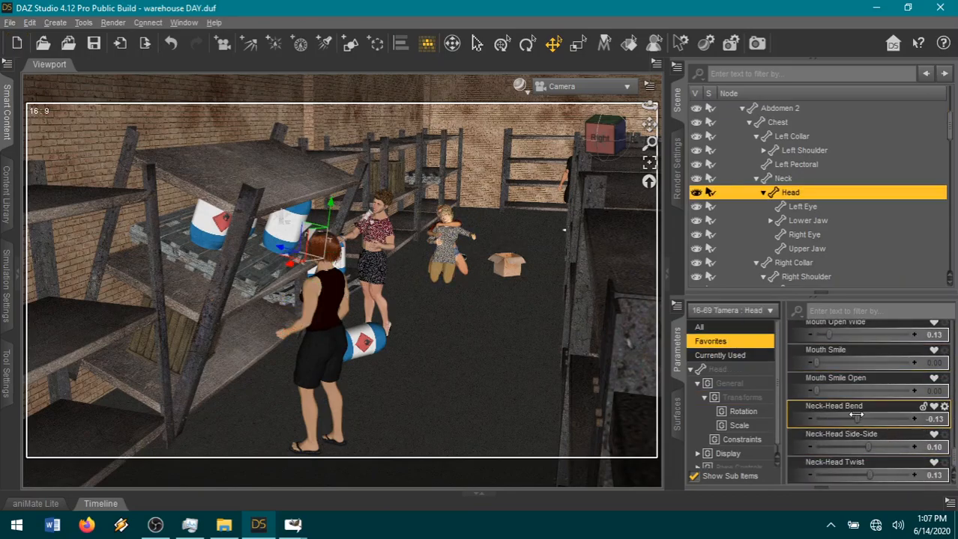
left_click_drag(836, 415, 844, 415)
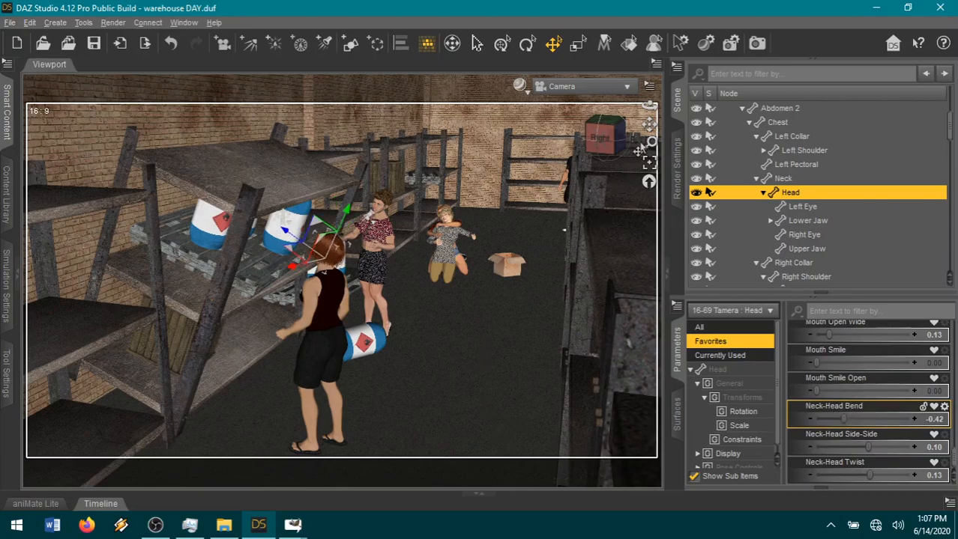
Open the render settings and reframe the shot from behind the red-haired woman, with the tilted shelf, fallen canister and other women in frame.
left_click_drag(648, 124, 663, 133)
left_click(677, 164)
scroll(546, 196, "up", 4)
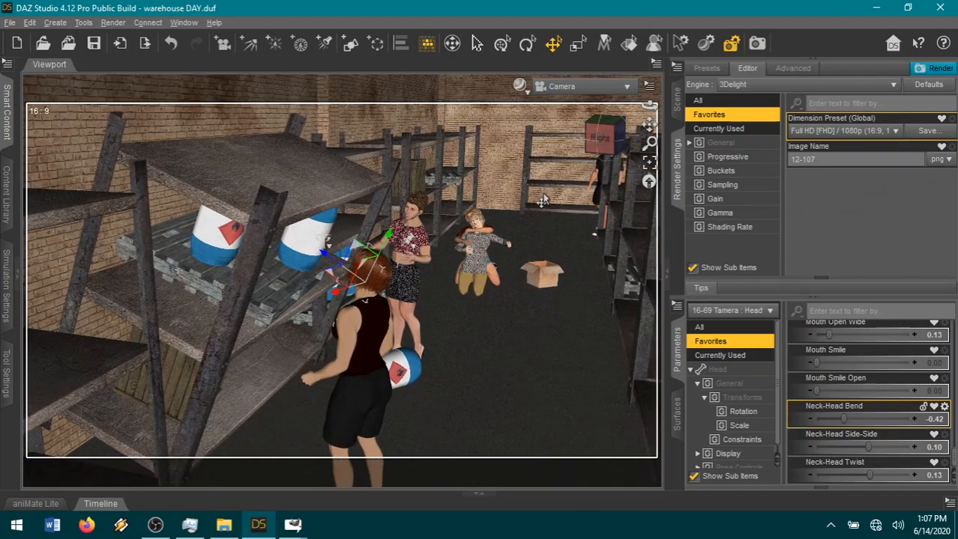
scroll(542, 201, "up", 2)
left_click_drag(648, 106, 623, 95)
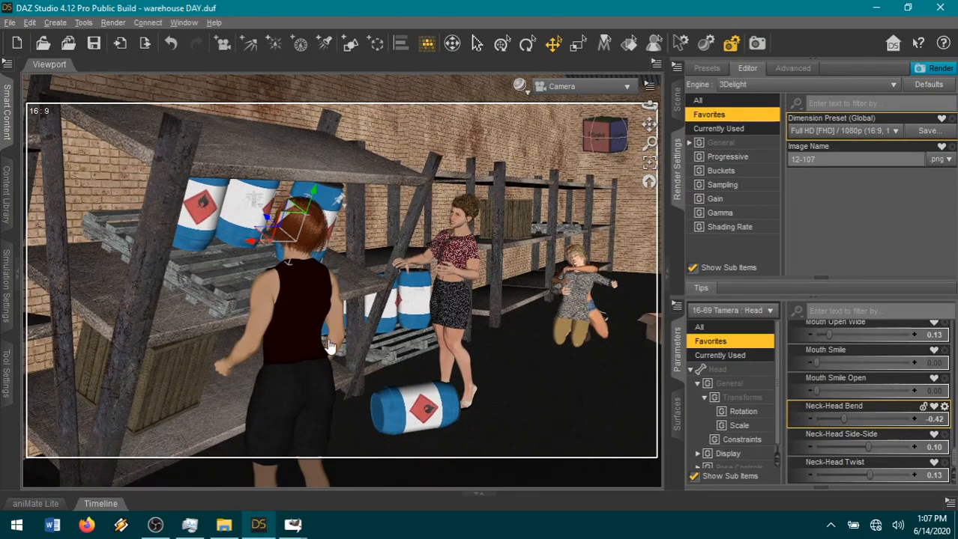
Raise the red-haired woman's left arm with a Left Shoulder Bend of -25.75 and Twist of -61.27.
left_click(255, 330)
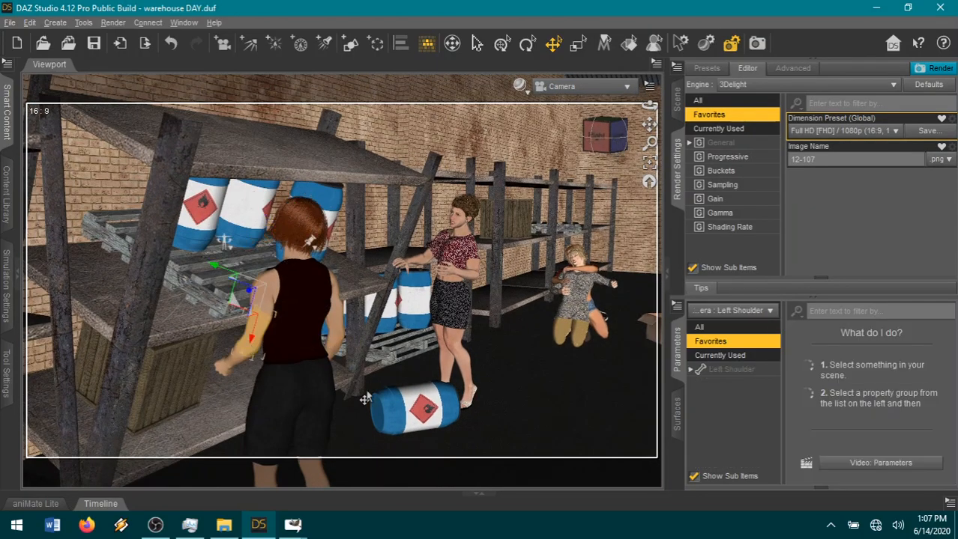
left_click_drag(891, 370, 875, 369)
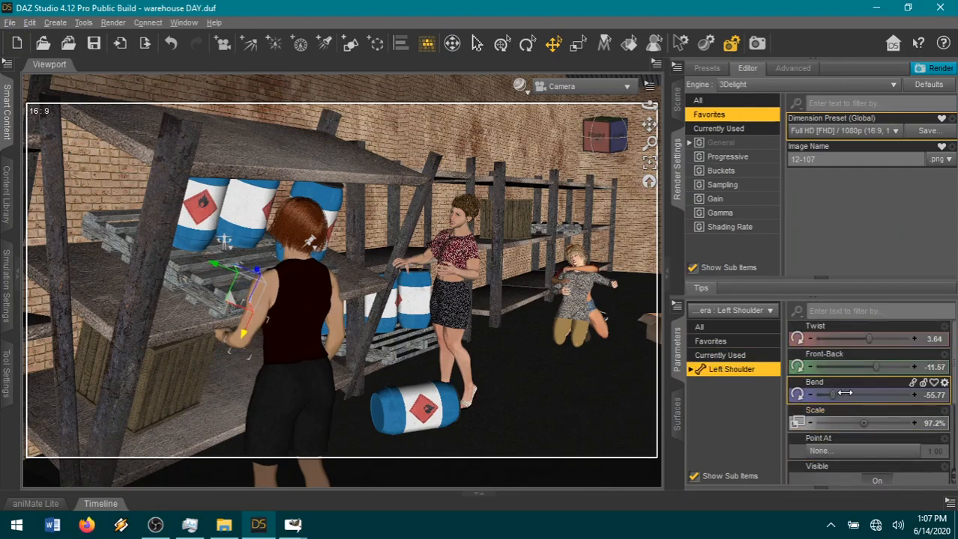
left_click_drag(832, 395, 857, 394)
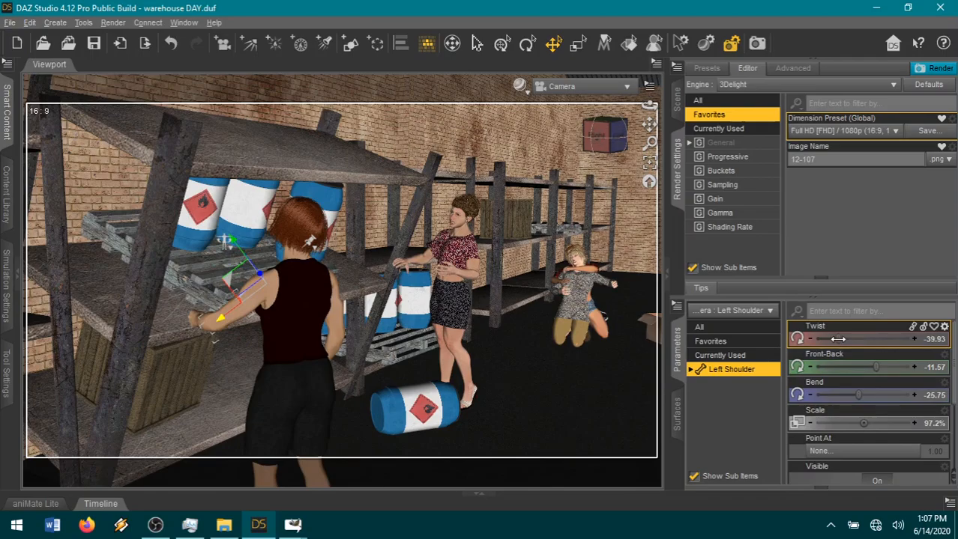
left_click_drag(843, 339, 820, 338)
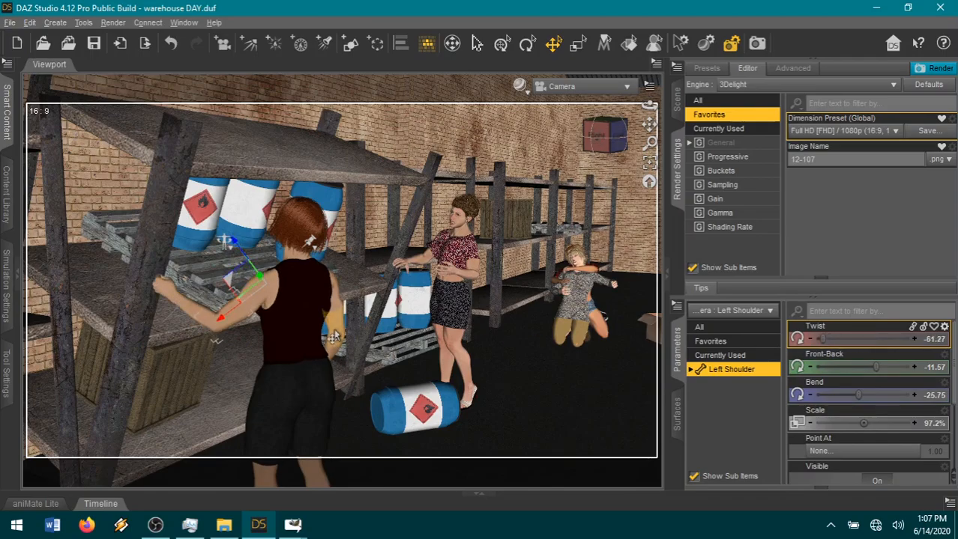
Reach her right arm forward with a Right Shoulder Twist of -36.36, Bend of 22.69 and Front-Back of 30.94.
left_click(321, 251)
left_click_drag(867, 343, 835, 341)
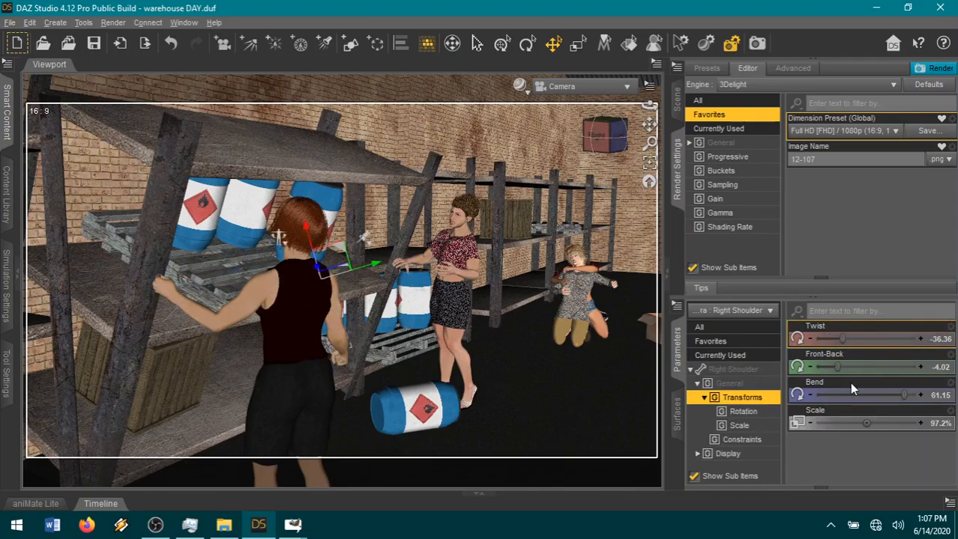
left_click_drag(902, 395, 868, 394)
left_click_drag(837, 367, 880, 374)
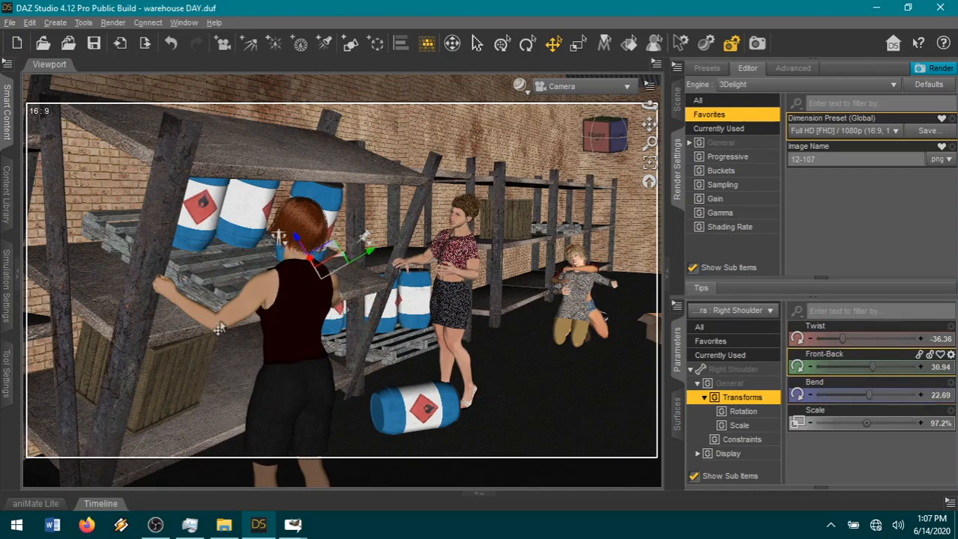
Open her left hand with a Left Hand Fist of 0.26, Spread of -0.21 and Straighten of 0.61.
left_click(164, 298)
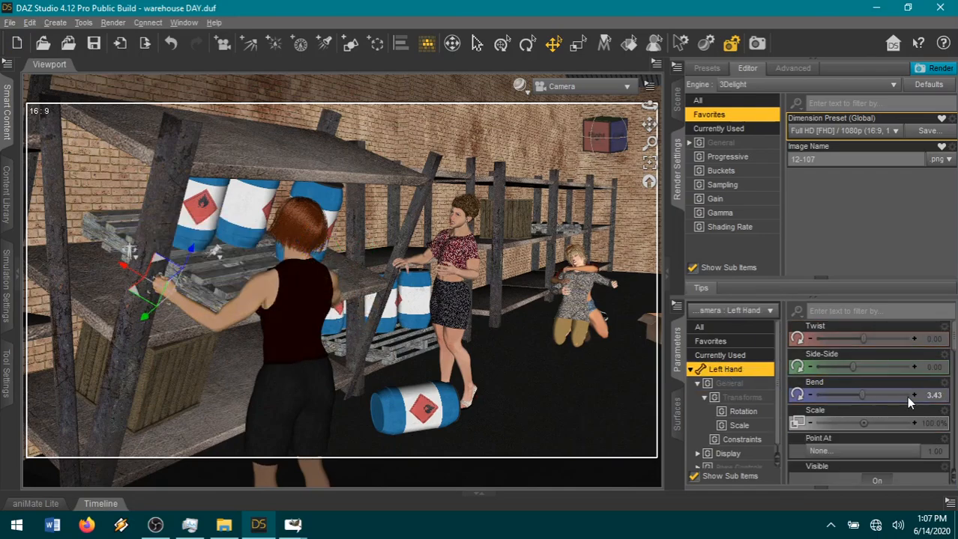
scroll(884, 405, "down", 5)
left_click_drag(861, 397, 865, 401)
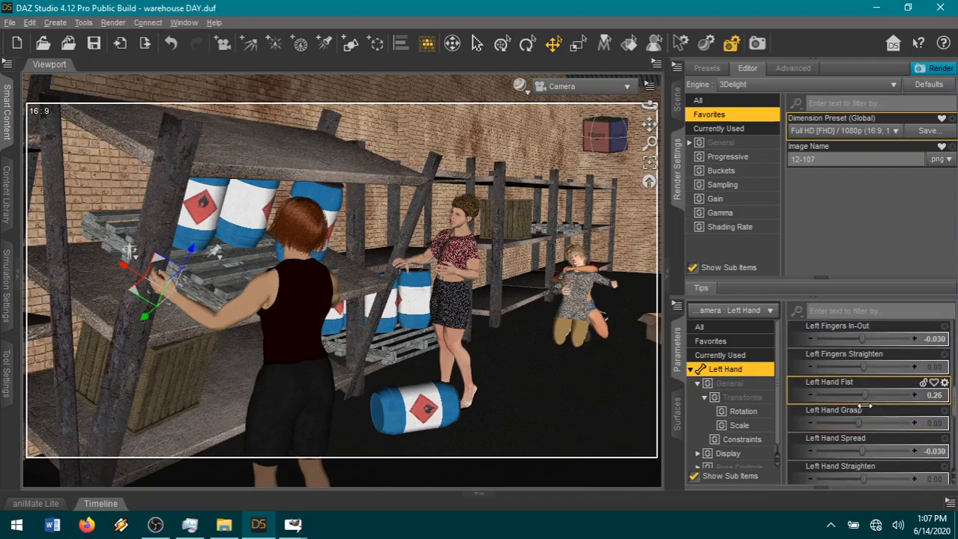
left_click_drag(861, 447, 887, 473)
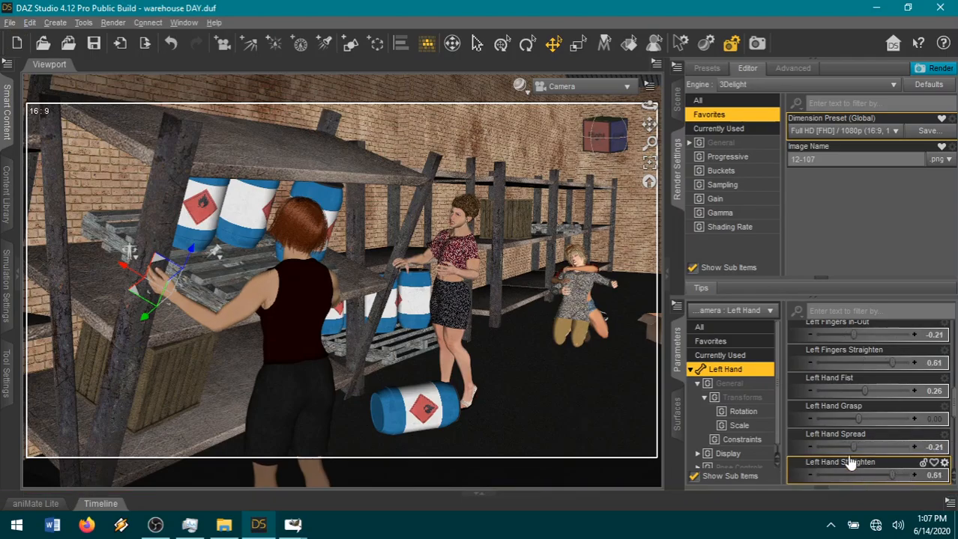
Set her Left ForeArm Bend to -82.80 and Twist to 15.45, and adjust the bend of her abdomen.
left_click(201, 309)
left_click_drag(873, 367, 889, 338)
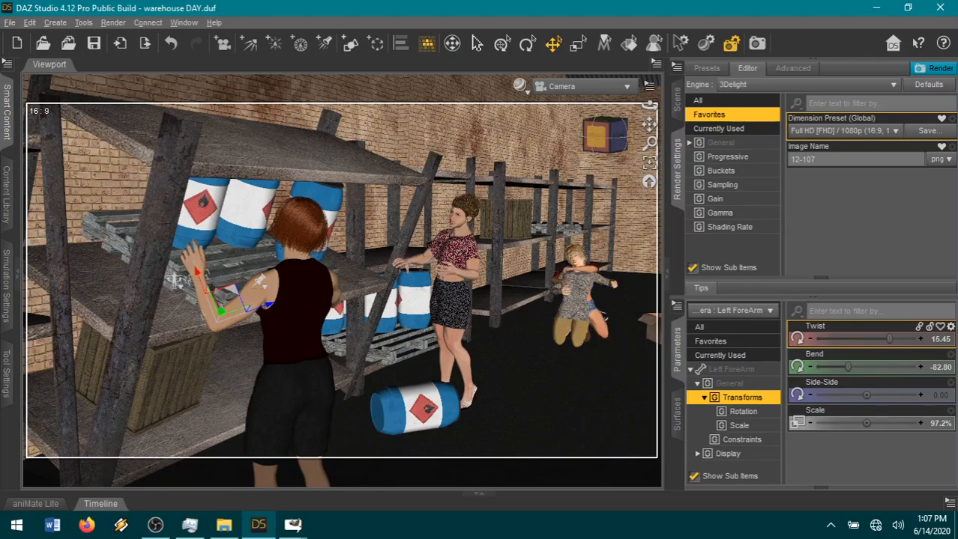
left_click_drag(598, 137, 585, 138)
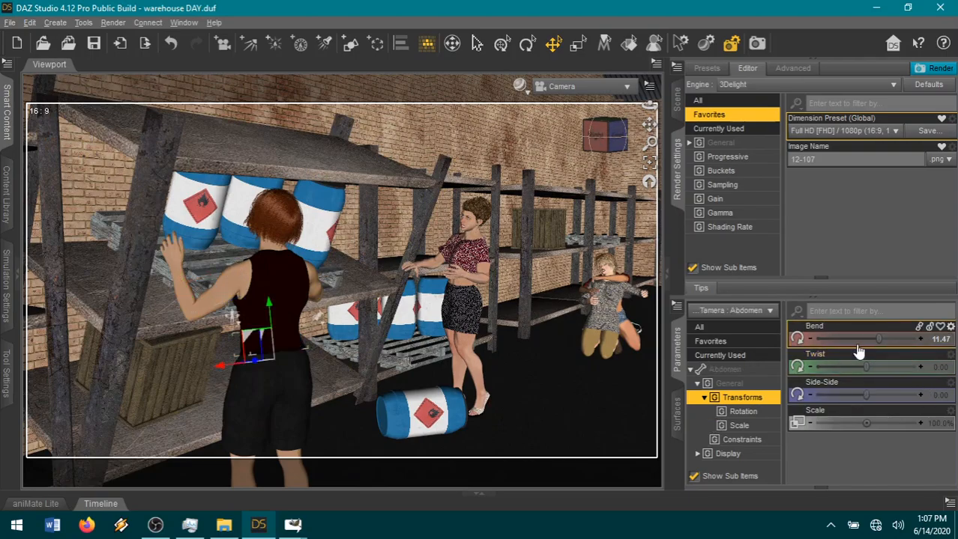
left_click(857, 340)
left_click_drag(856, 342, 852, 342)
Release her clenched right hand by setting Right Hand Fist to 0.
mouse_move(618, 136)
left_mouse_down()
mouse_move(598, 146)
mouse_move(609, 138)
left_mouse_up()
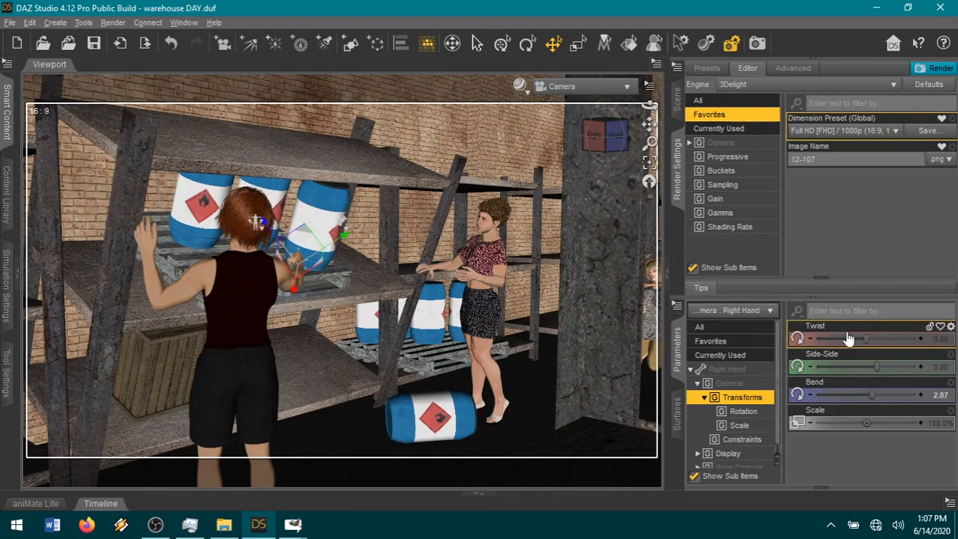
left_click(730, 369)
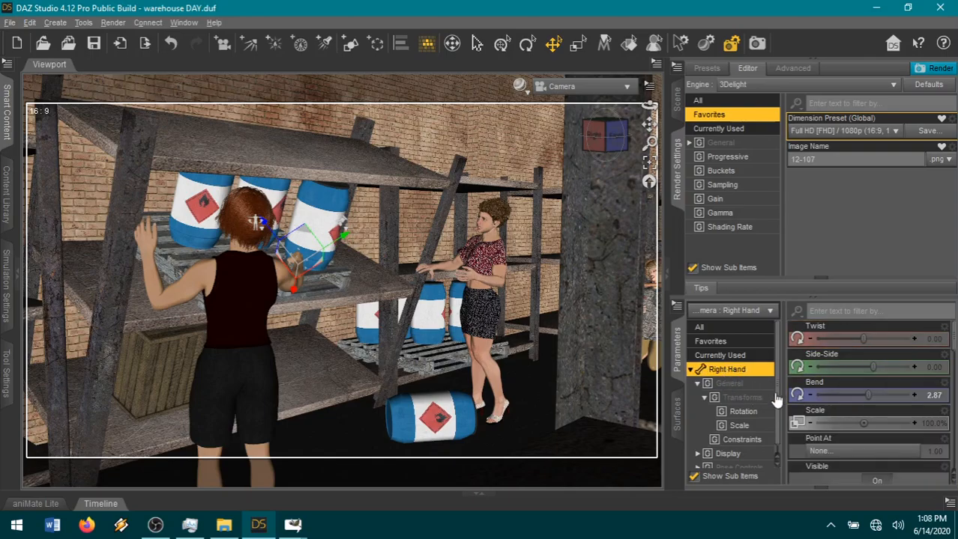
scroll(856, 415, "down", 5)
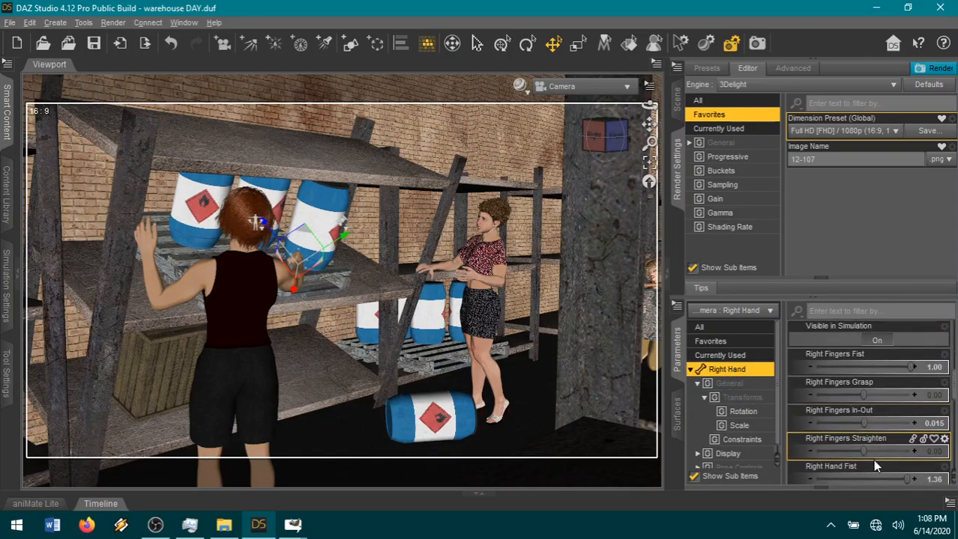
scroll(872, 461, "down", 1)
left_click_drag(872, 470, 864, 470)
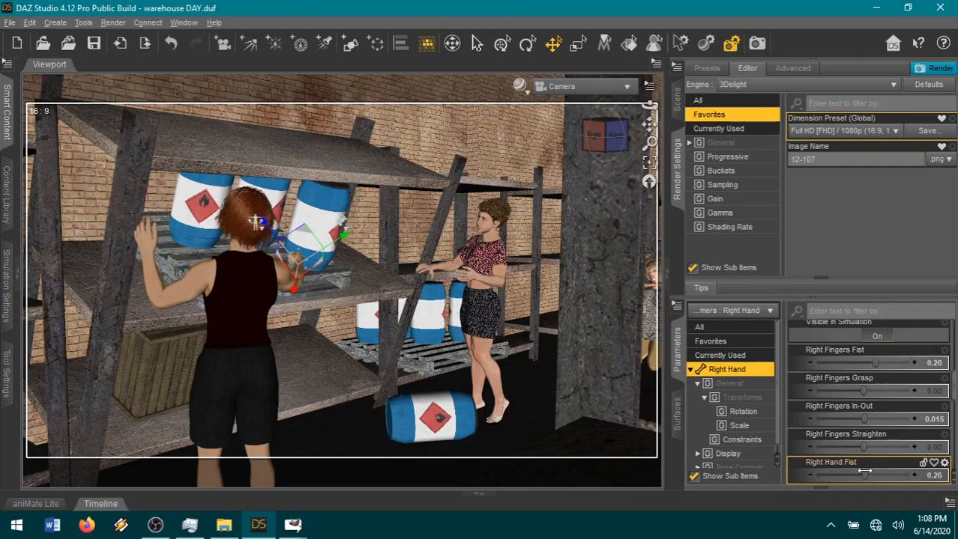
left_click(934, 475)
type("0")
key("Return")
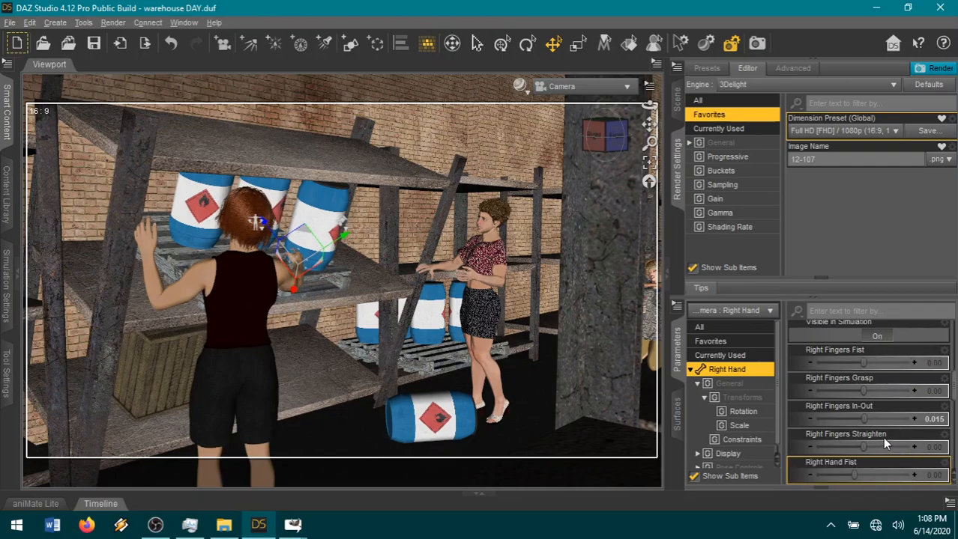
Extend her right fingers with a Right Hand Straighten of 0.85 and Right Hand Spread of -0.33.
scroll(882, 434, "up", 2)
scroll(883, 425, "down", 5)
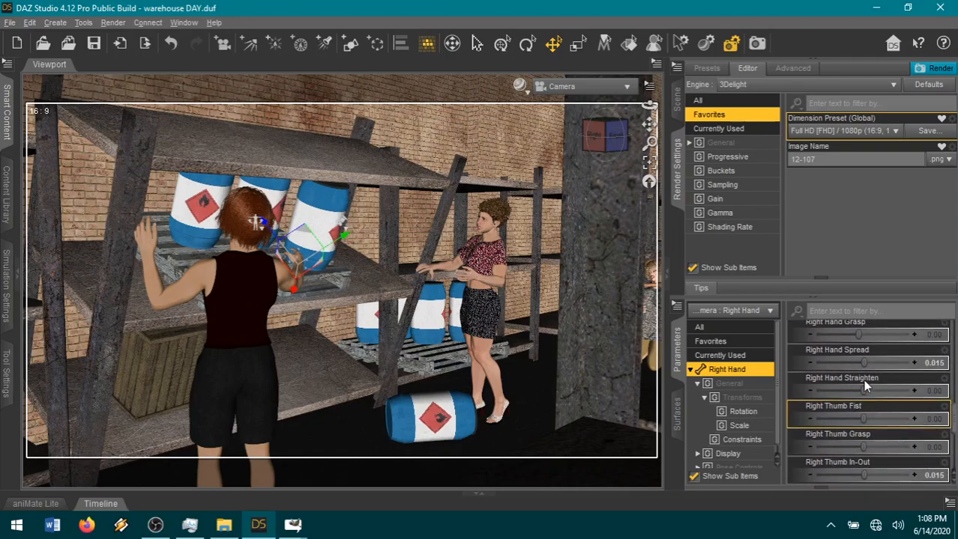
left_click_drag(890, 391, 904, 393)
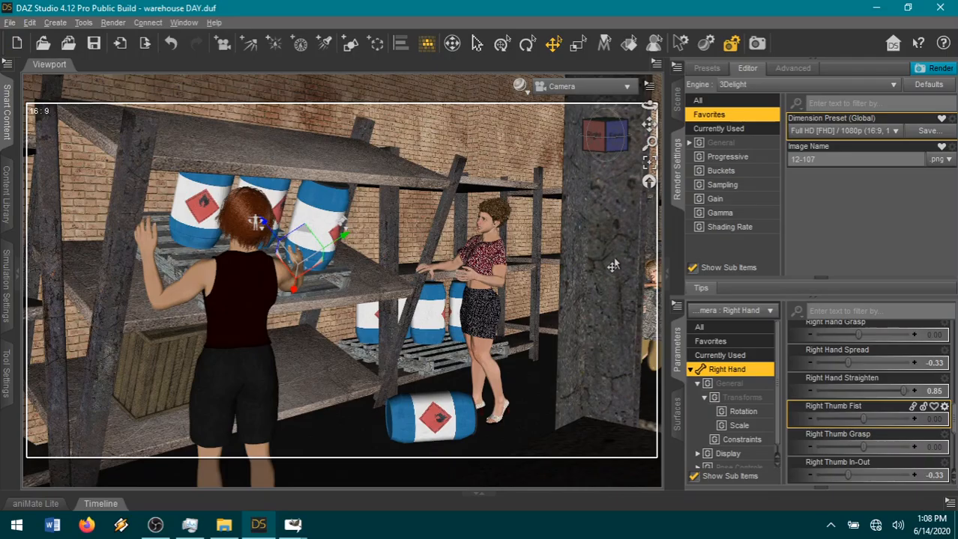
Turn the red-haired woman's head toward the canisters with a Neck-Head Twist of -0.33 and Neck-Head Bend of -0.24.
left_click_drag(619, 134, 546, 161)
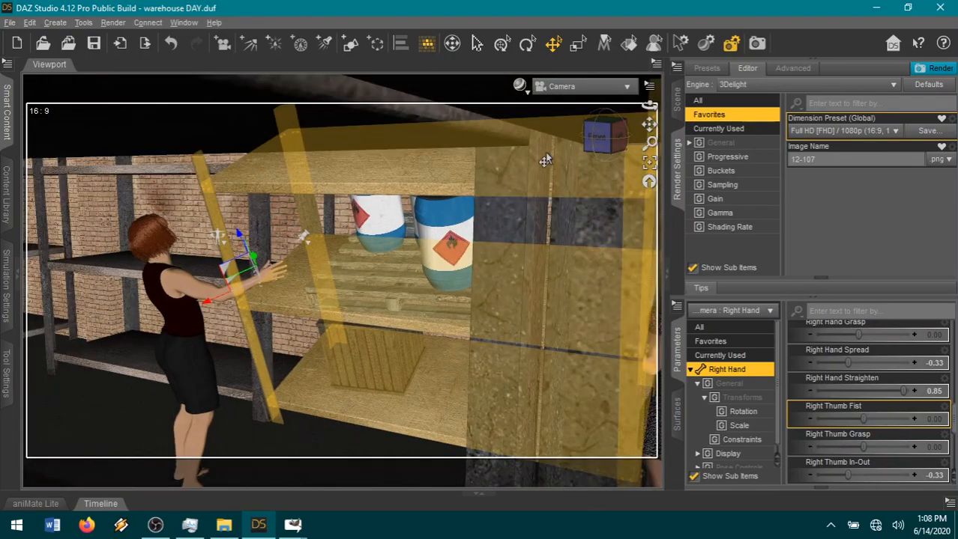
scroll(537, 148, "up", 2)
left_click_drag(595, 135, 592, 137)
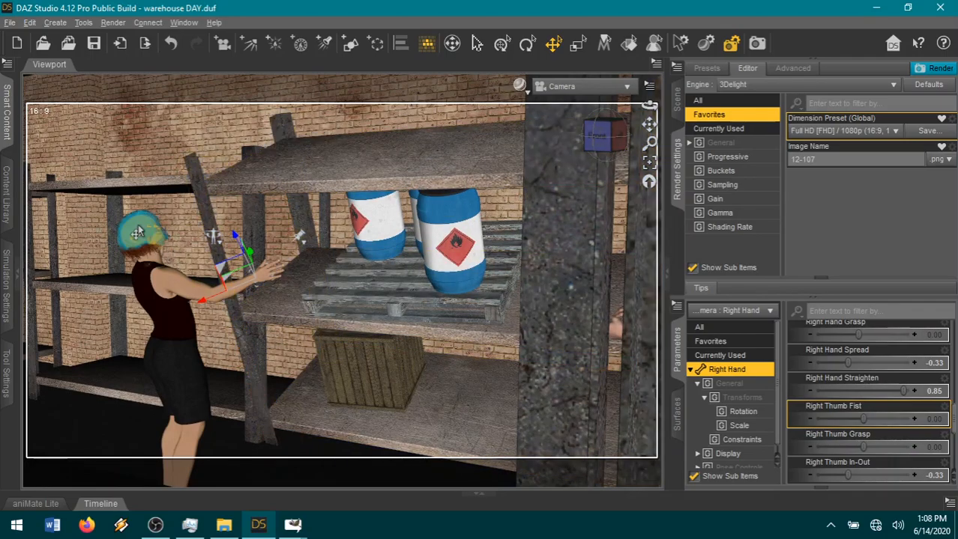
left_click(139, 225)
left_click(735, 345)
scroll(856, 461, "down", 10)
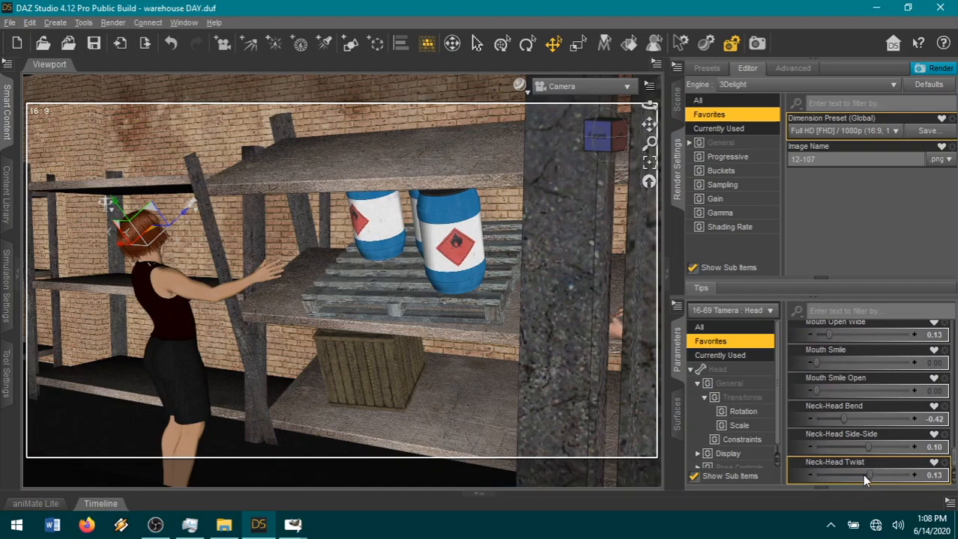
left_click_drag(868, 475, 846, 475)
left_click_drag(843, 419, 852, 419)
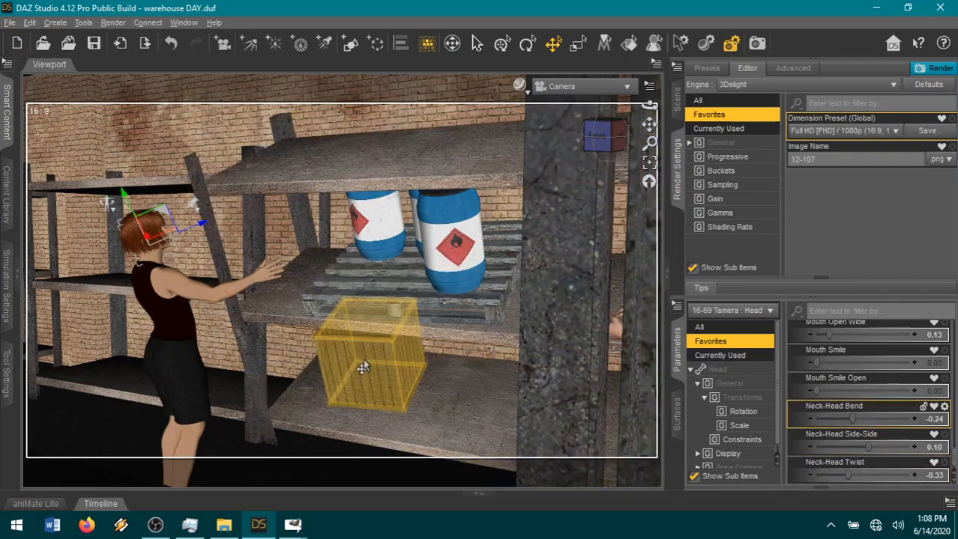
Slide the wooden crate to the lower shelf's front edge at X Translate -79.13, Z Translate 39.73, with a Y Rotate of 14.40.
left_click(362, 367)
left_click_drag(359, 426, 341, 455)
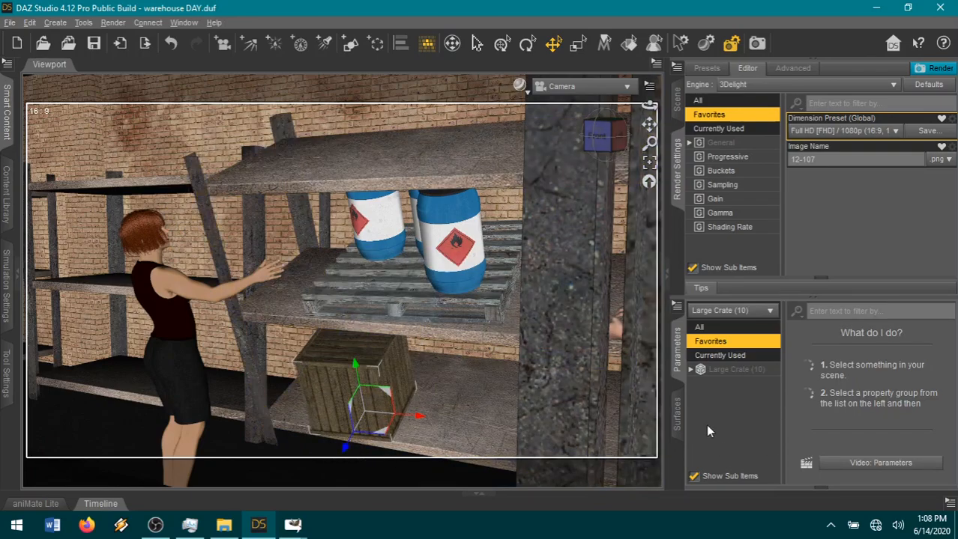
left_click(678, 354)
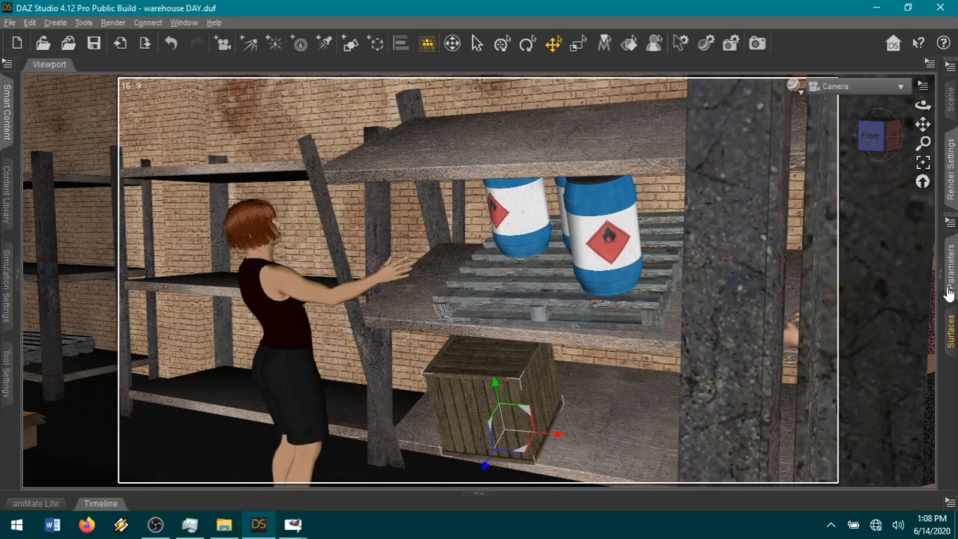
left_click(950, 278)
left_click(717, 357)
left_click(725, 371)
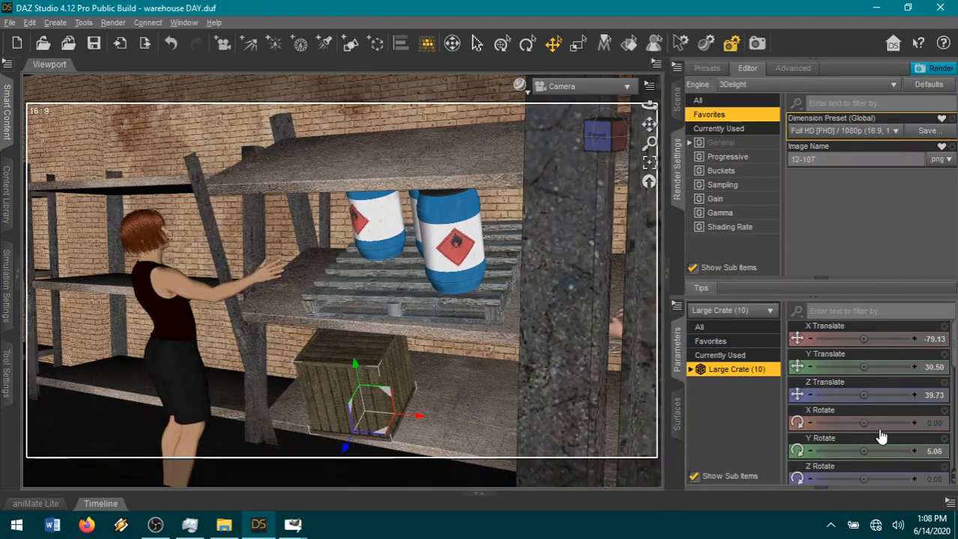
left_click_drag(863, 450, 878, 451)
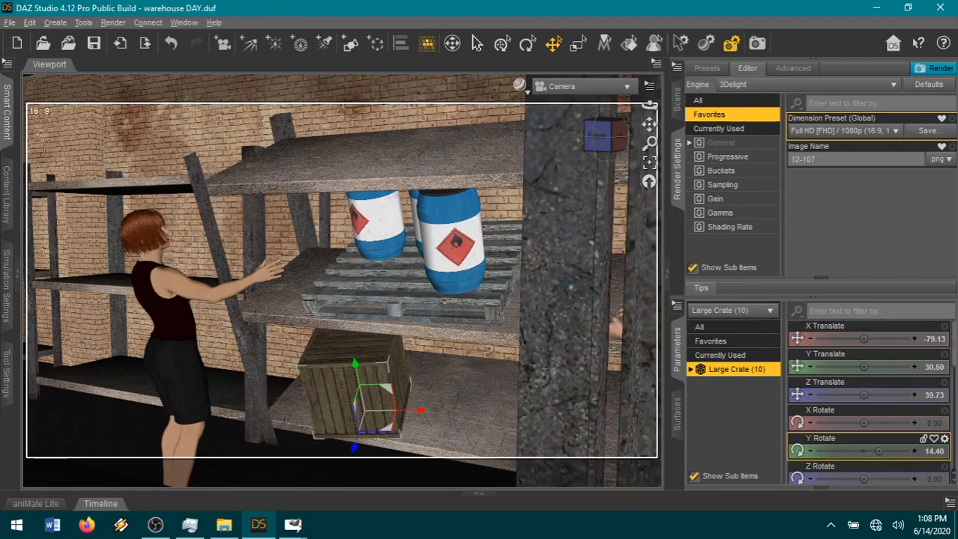
Move the canister nearest the red-haired woman toward the shelf's front edge, tip it to X Rotate 32.73, and adjust its position on the pallet.
left_click(375, 221)
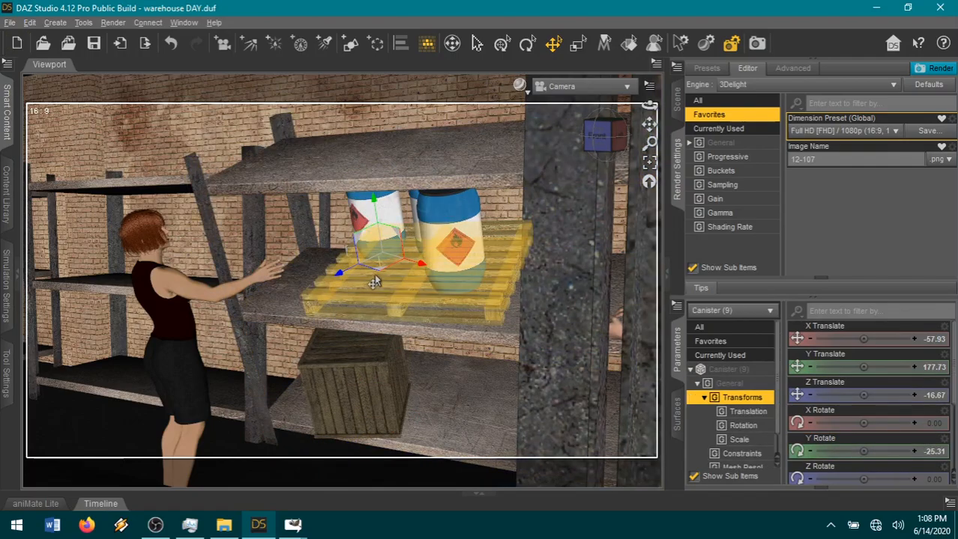
left_click_drag(375, 286, 365, 295)
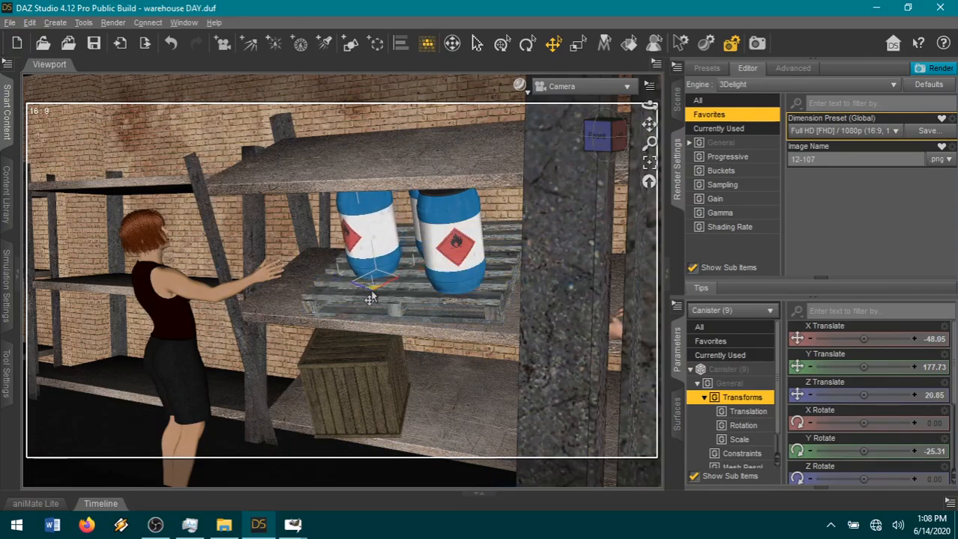
left_click(529, 45)
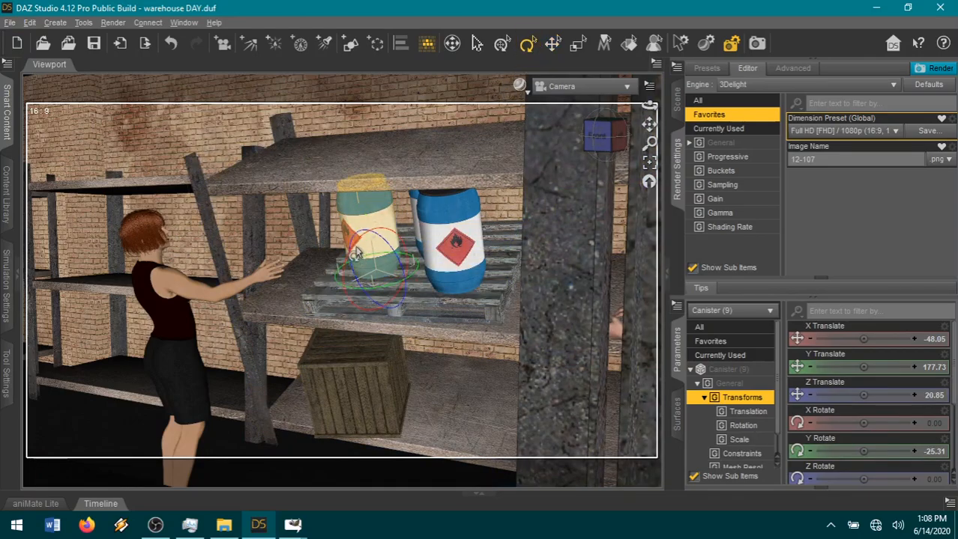
left_click_drag(352, 254, 343, 281)
left_click(555, 39)
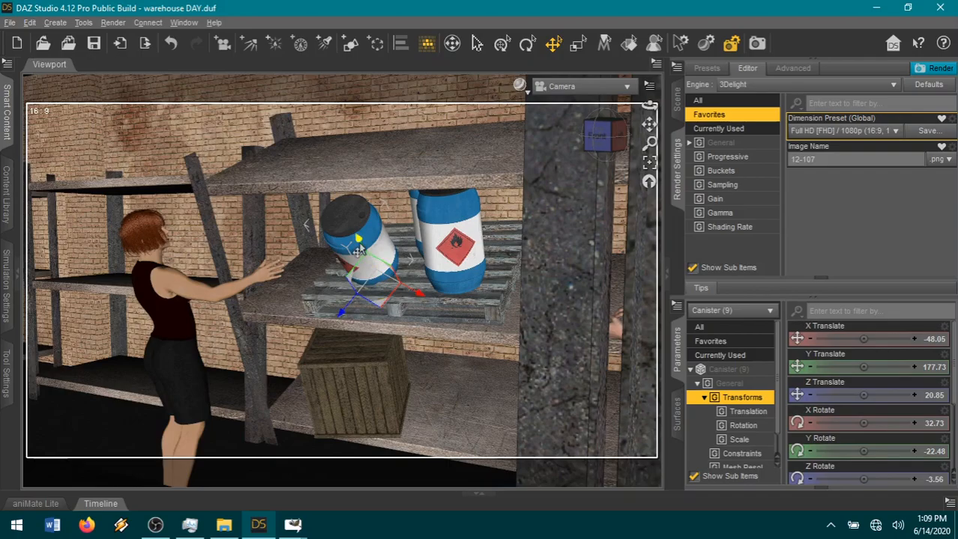
left_click_drag(357, 245, 352, 246)
Tip the other front canister to X Rotate 51.06 and Z Rotate 7.54, raise it above the pallet, and select the canister behind it.
left_click(433, 238)
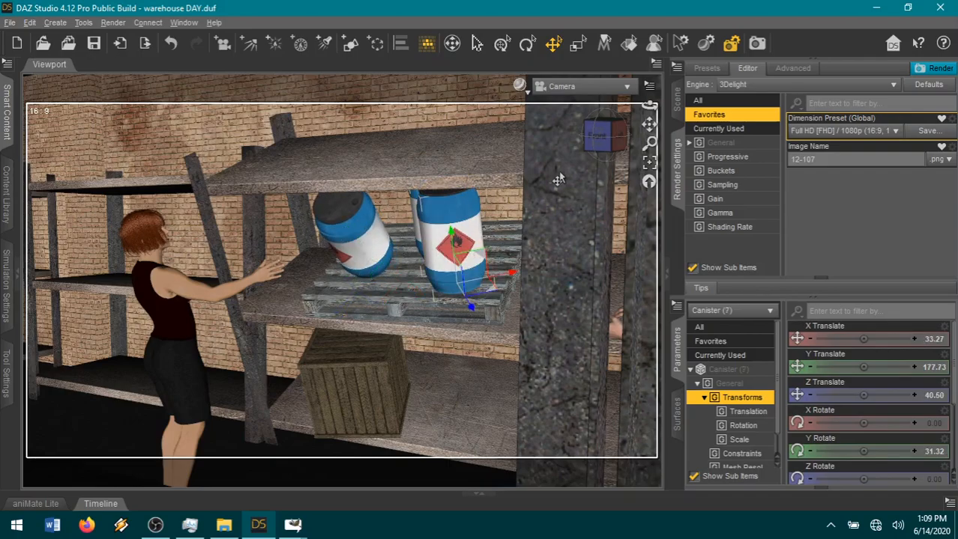
left_click(526, 44)
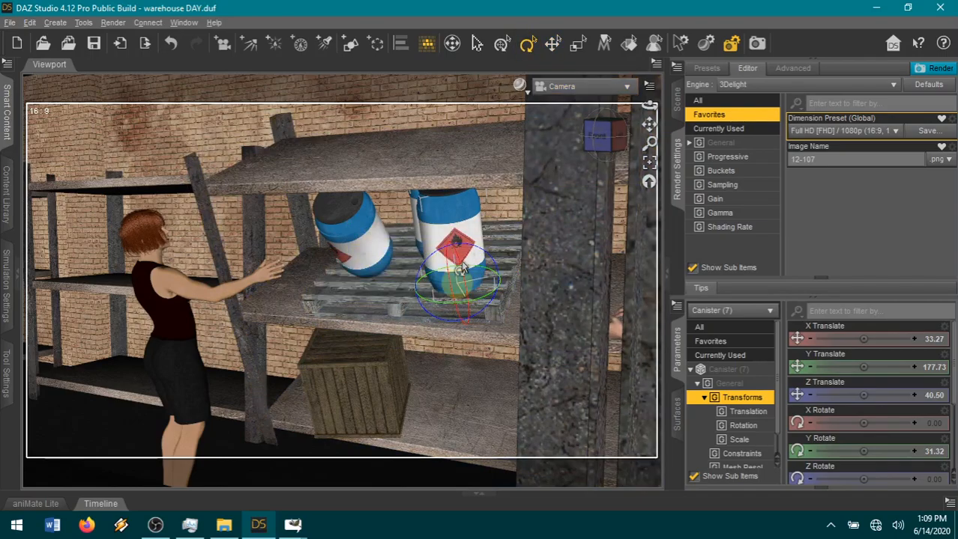
left_click_drag(458, 273, 421, 297)
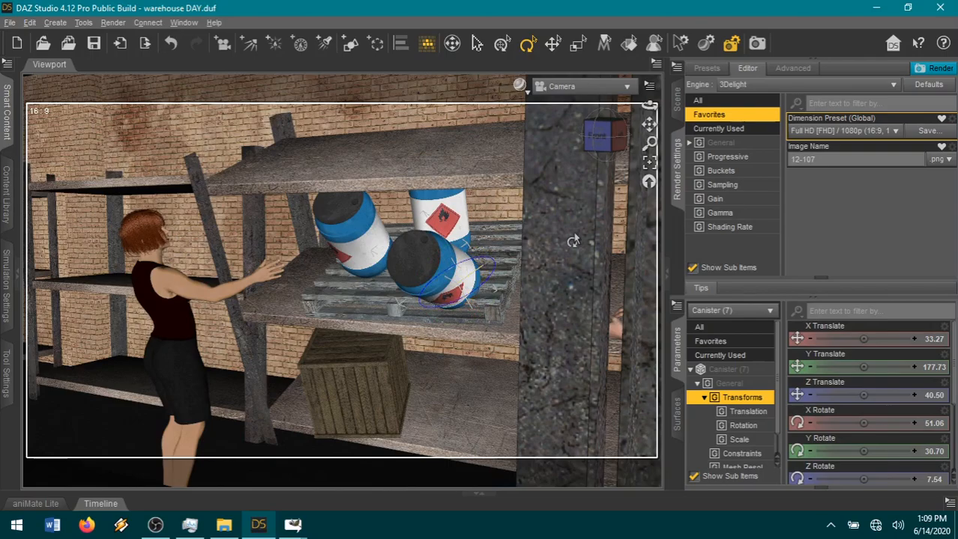
left_click(552, 45)
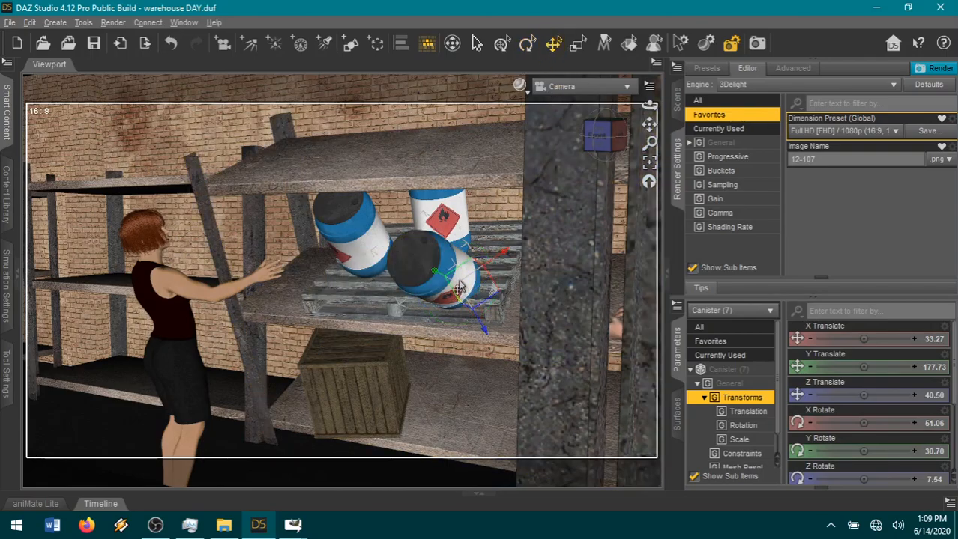
left_click_drag(468, 270, 455, 216)
left_click(455, 217)
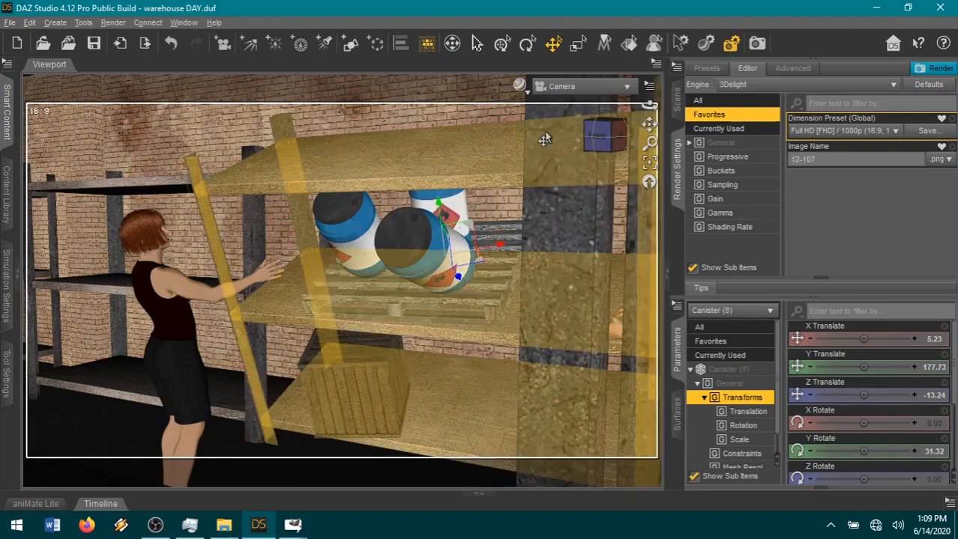
Tip the rear canister to X Rotate 15.86, Y Rotate 28.69 and Z Rotate 9.62, and slide the pallet forward to xtran -16.46, ztran 28.87.
left_click(527, 45)
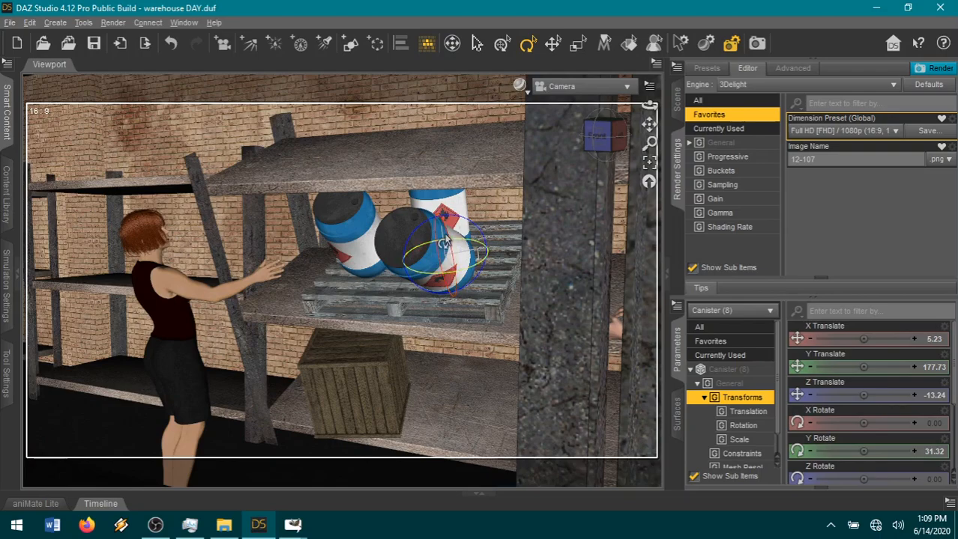
mouse_move(445, 242)
left_mouse_down()
mouse_move(447, 250)
mouse_move(458, 230)
left_mouse_up()
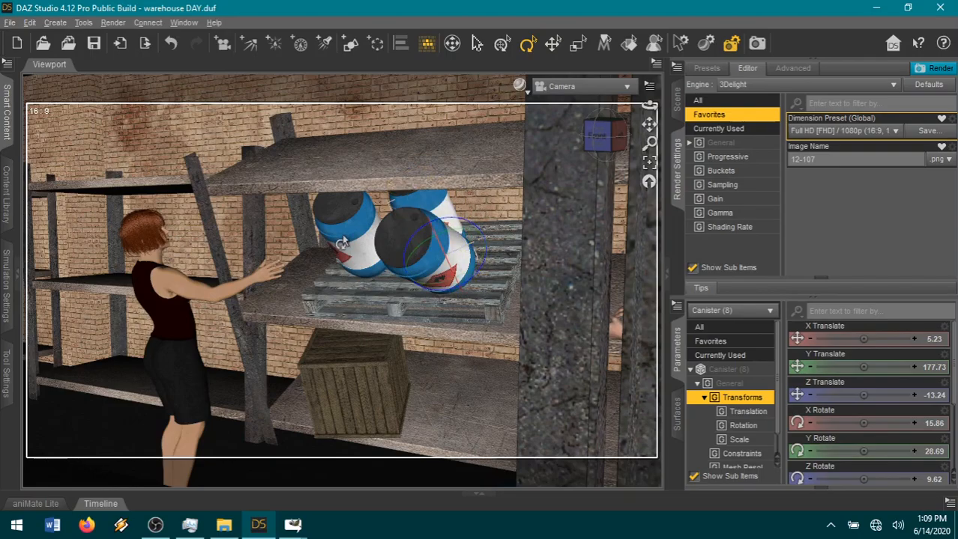
left_click(354, 297)
left_click(552, 43)
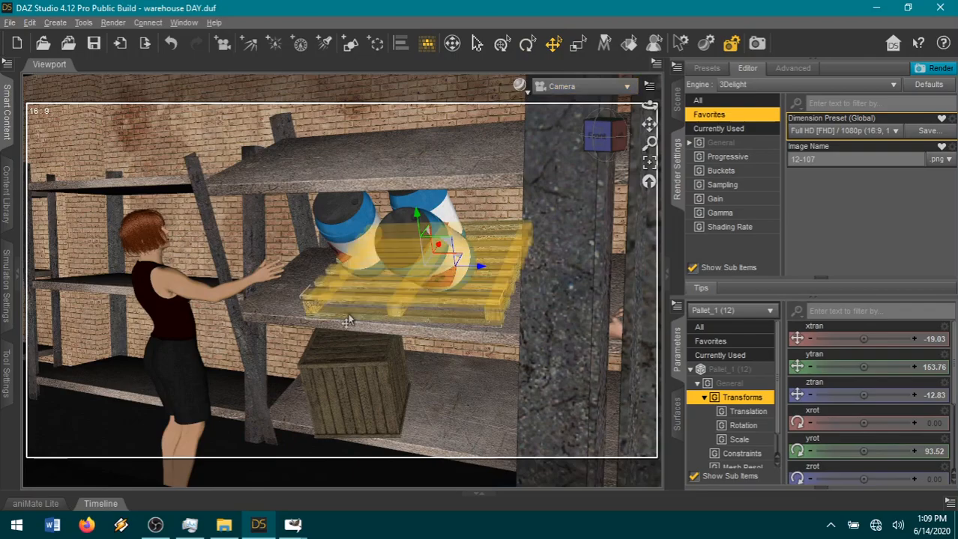
left_click_drag(432, 259, 411, 281)
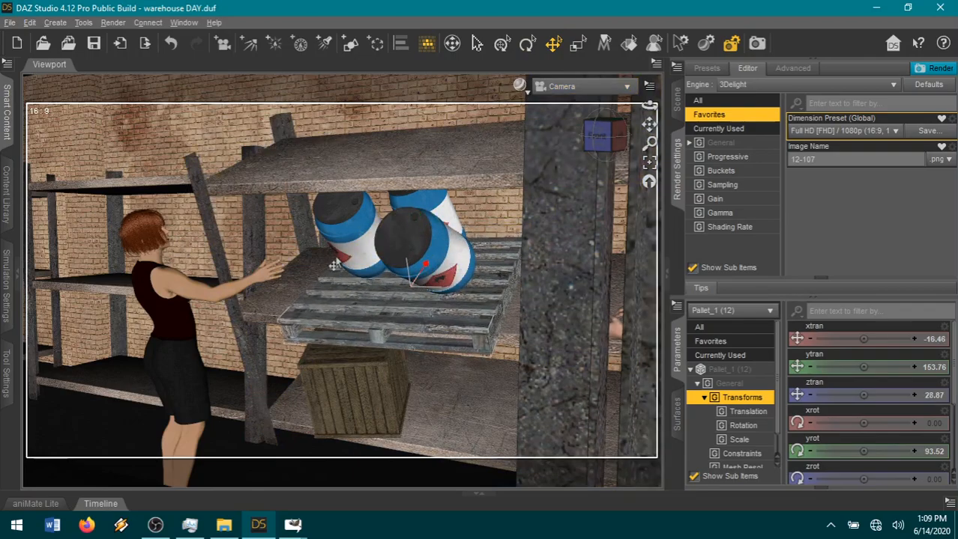
Move the canister nearest the red-haired woman toward her, and shift the other front canister forward and down onto the pallet.
left_click(335, 271)
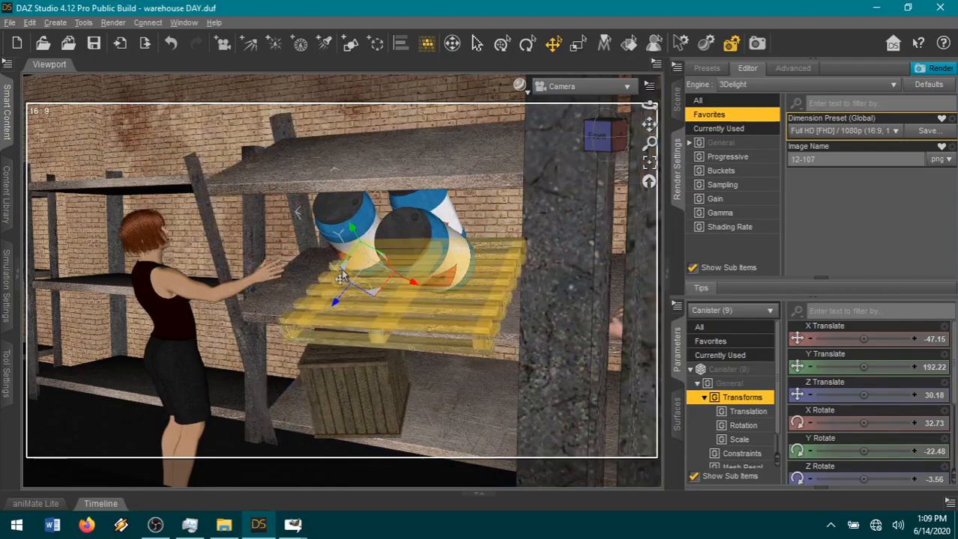
left_click_drag(339, 273, 325, 244)
left_click(458, 278)
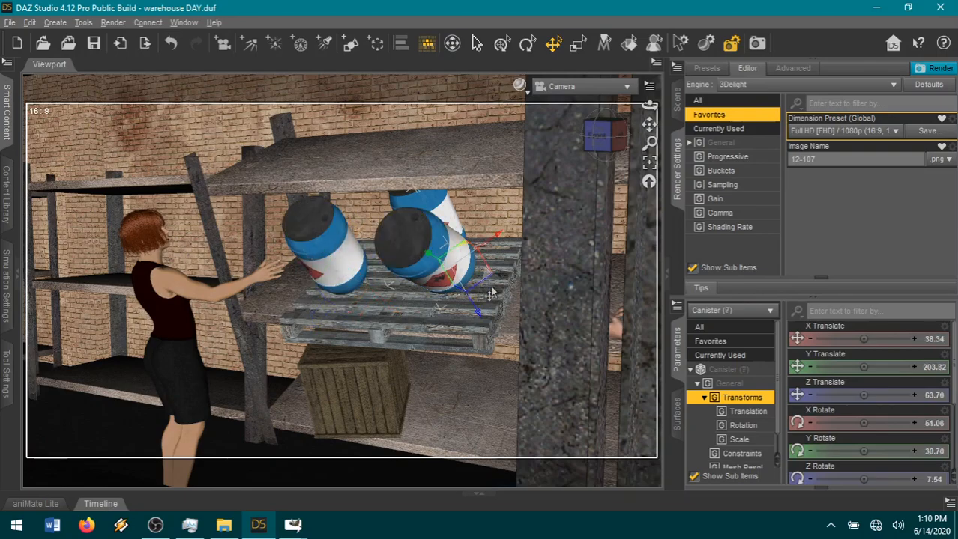
left_click_drag(484, 284, 466, 301)
left_click_drag(412, 285, 403, 282)
Reposition the rear canister behind the two front ones at X Translate -10.11, Y Translate 178.73 and Z Translate 7.86.
left_click(453, 255)
left_click_drag(477, 264, 456, 281)
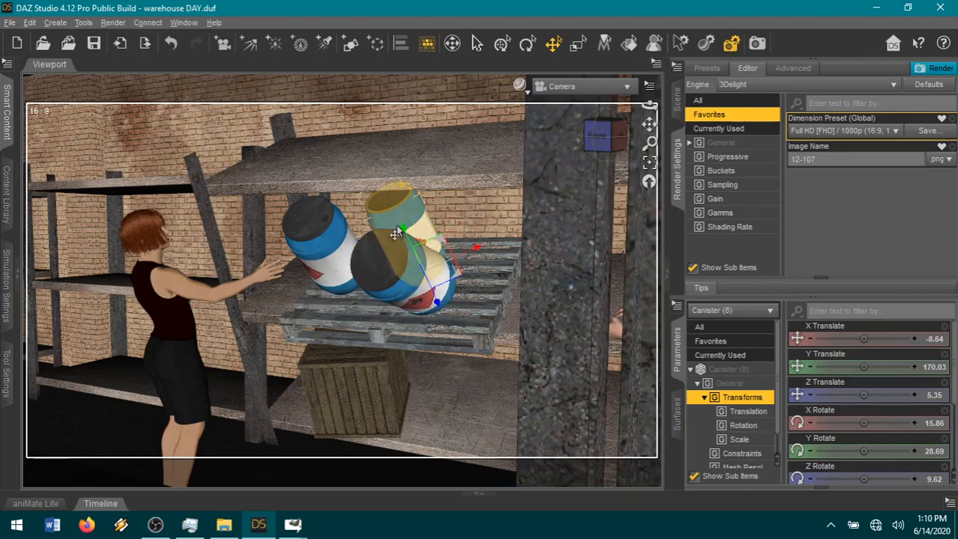
left_click_drag(411, 254, 394, 231)
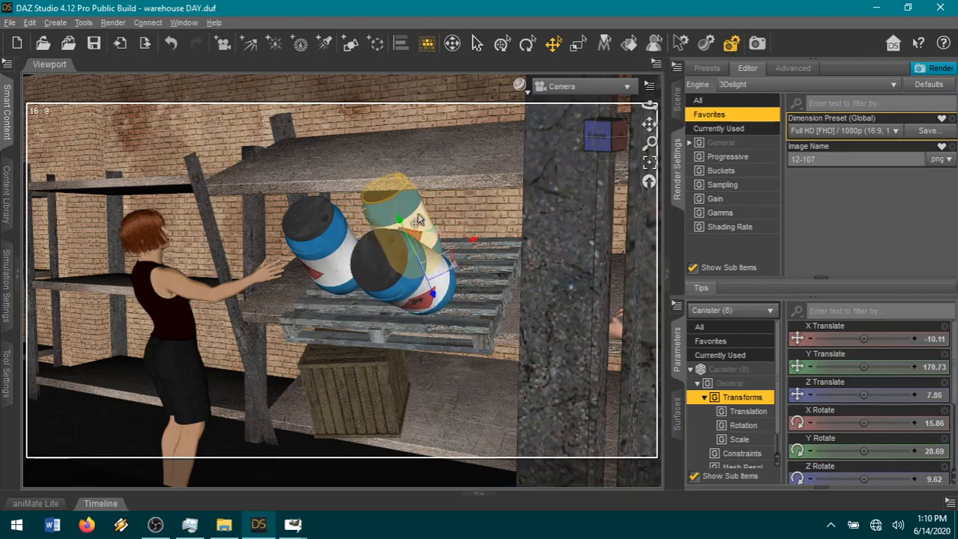
Raise the red-haired woman's right hand by setting her right forearm's Bend to 71.26.
left_click(677, 101)
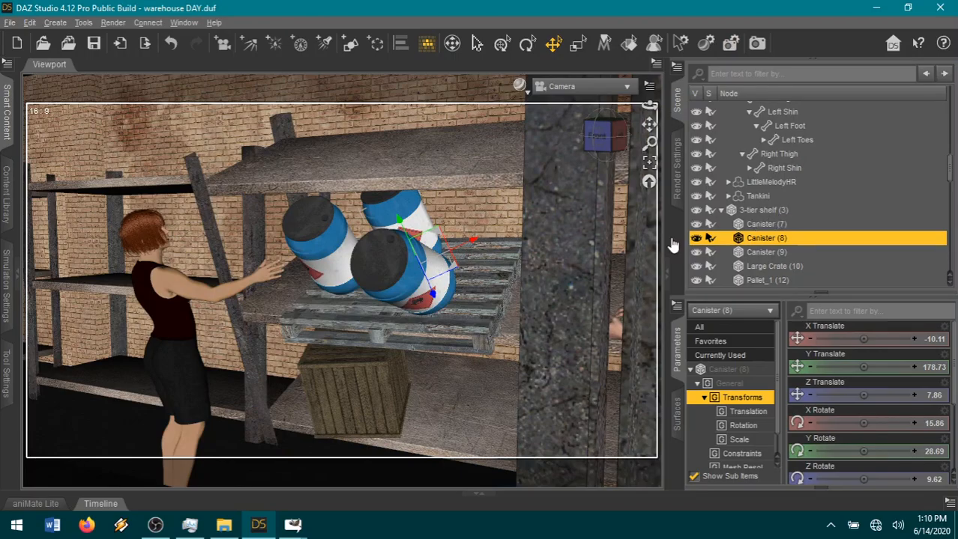
left_click(240, 292)
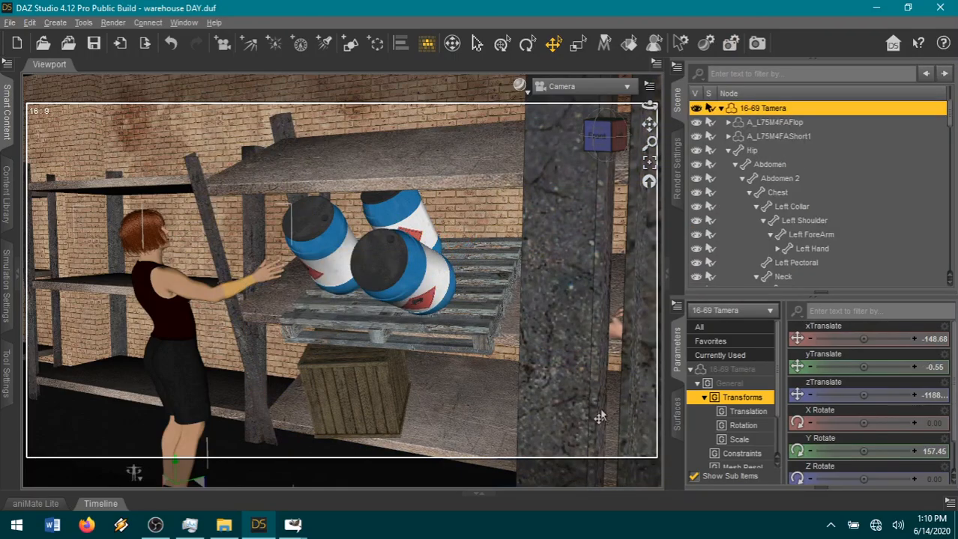
left_click(243, 278)
left_click_drag(845, 367, 877, 367)
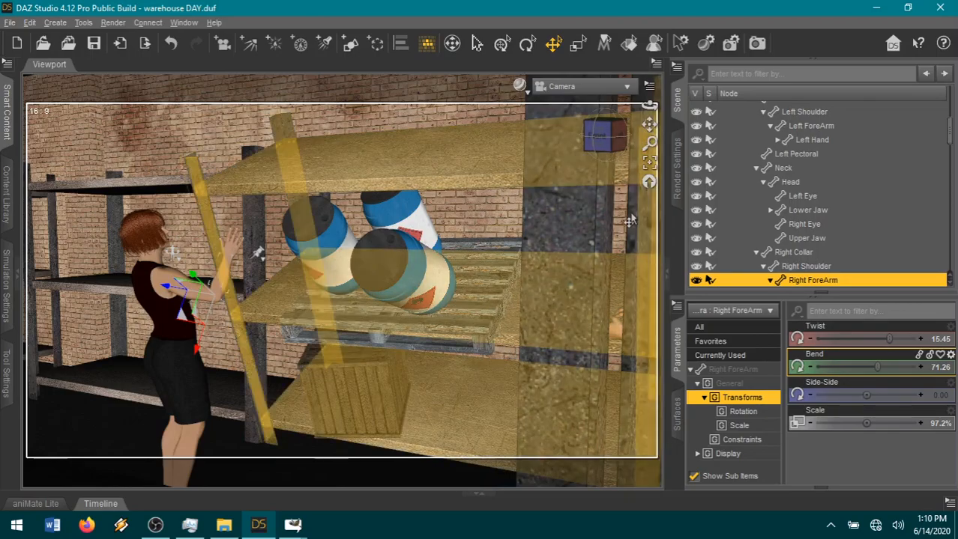
Collapse the red-haired woman's figure, the 00clothes group and the other expanded nodes in the scene hierarchy.
scroll(776, 238, "up", 5)
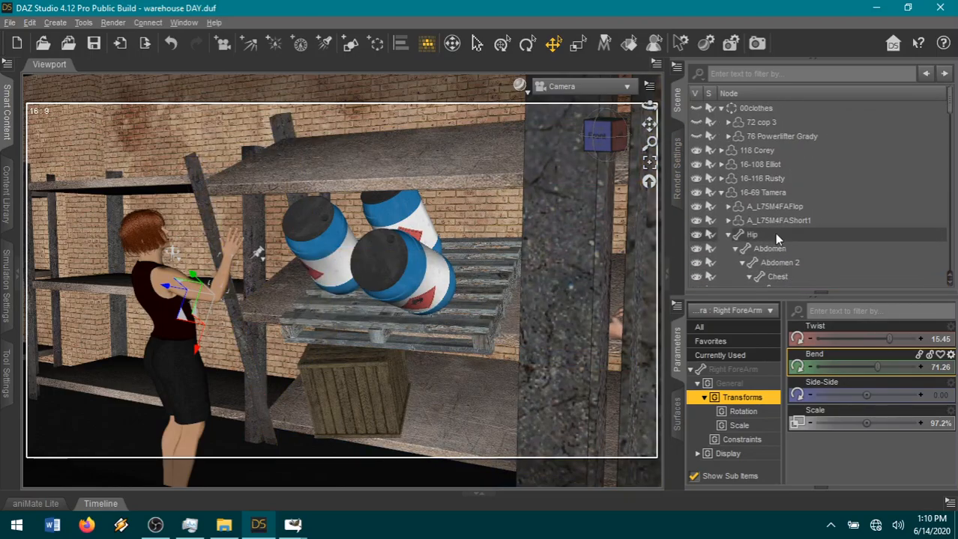
left_click(720, 193)
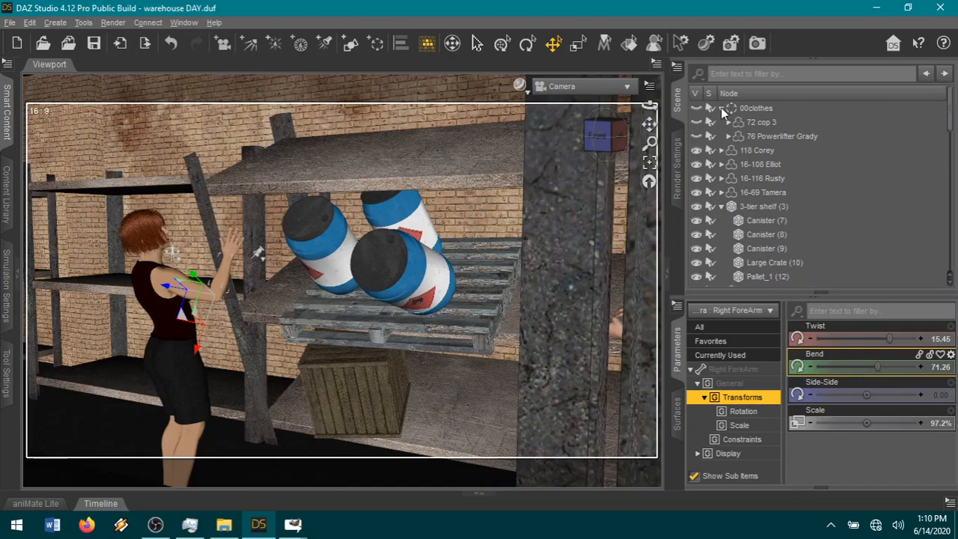
left_click(719, 108)
left_click(721, 178)
scroll(805, 184, "down", 1)
scroll(805, 184, "down", 1)
left_click(721, 195)
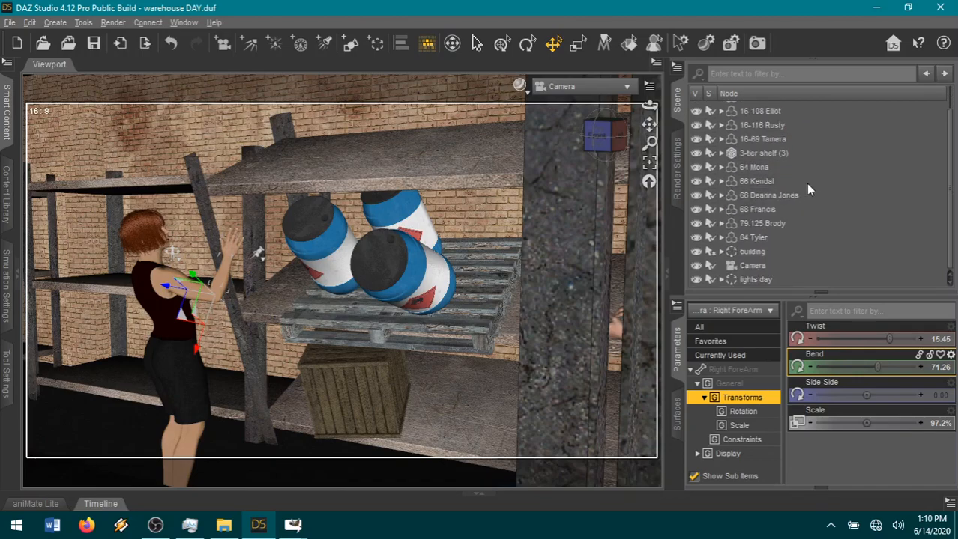
Expand the building node down to the warehouse junk shelving and hide Group (2), which blocks the camera's view.
left_click(721, 252)
scroll(770, 219, "down", 4)
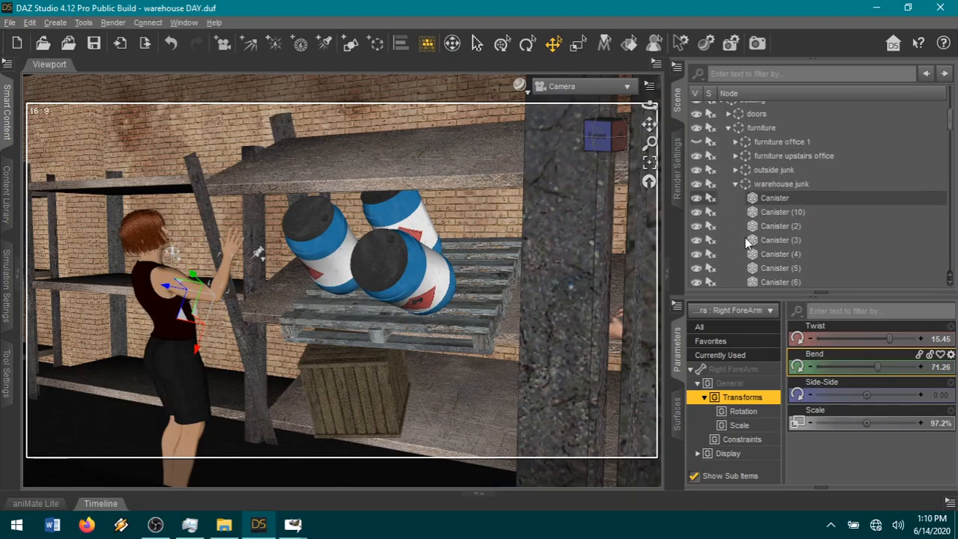
scroll(851, 209, "down", 4)
scroll(852, 208, "down", 1)
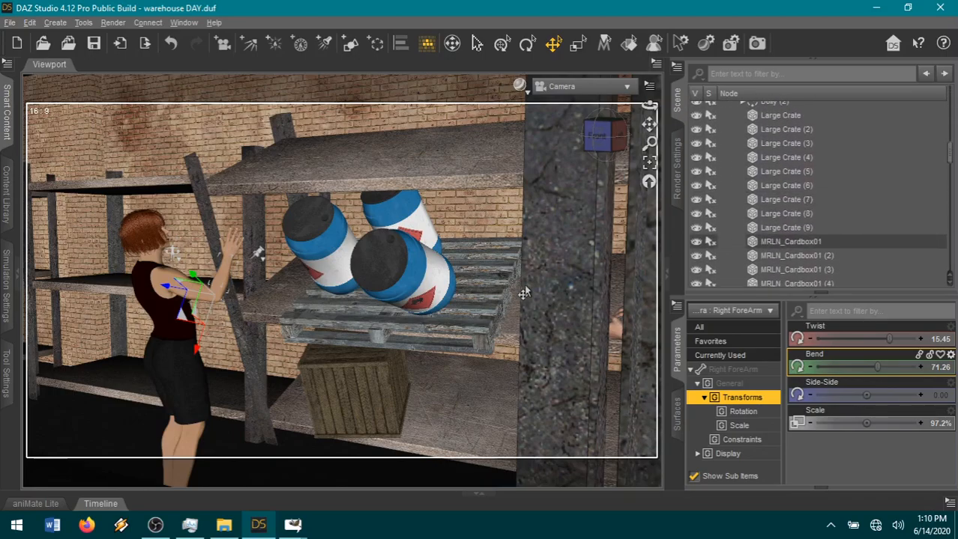
scroll(825, 248, "down", 6)
scroll(823, 242, "down", 5)
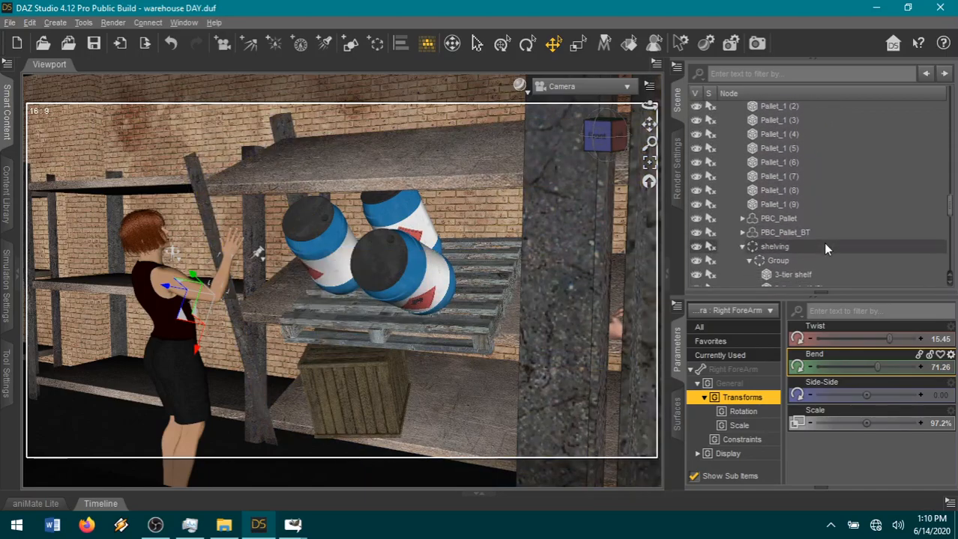
left_click(749, 185)
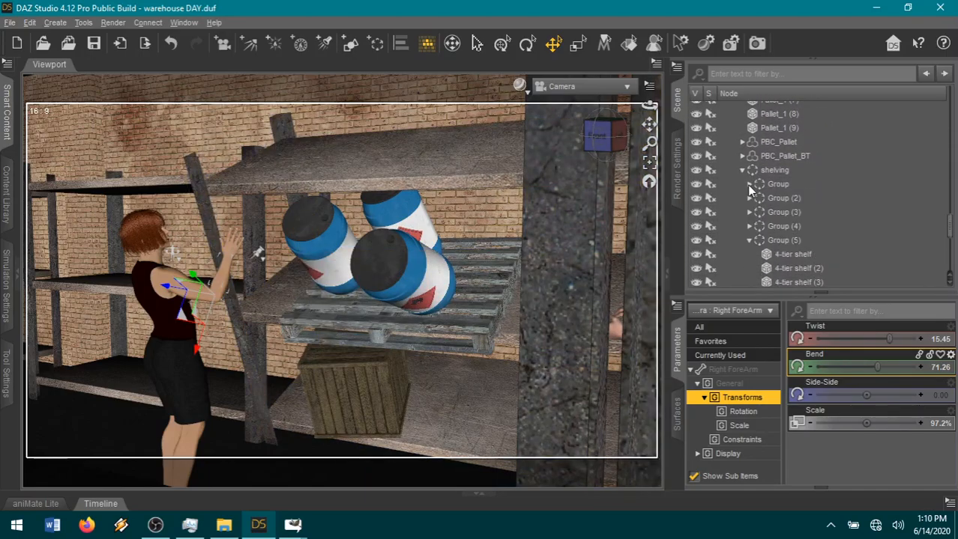
left_click(697, 198)
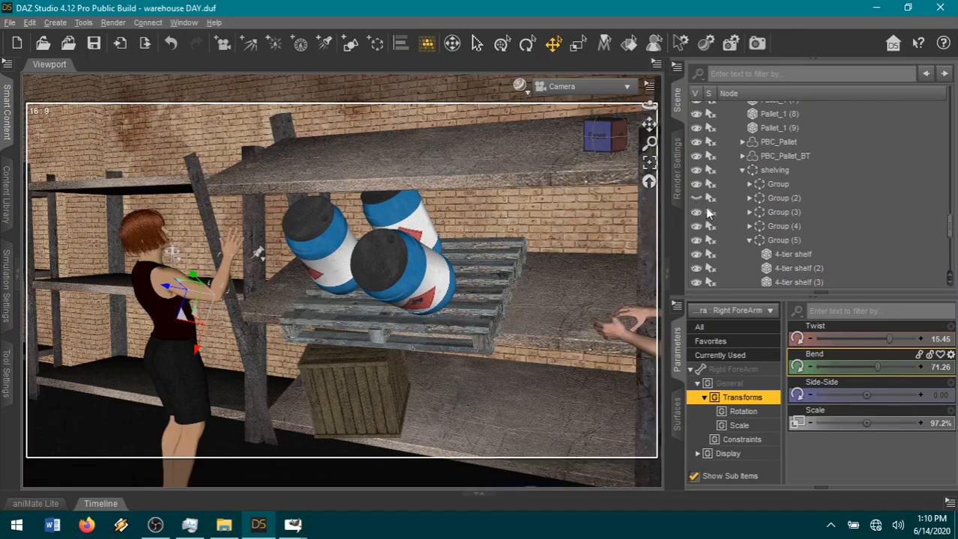
Orbit the camera to a low, tilted angle and move the red-haired woman closer to the canisters at xTranslate -92.41.
left_click_drag(652, 123, 596, 149)
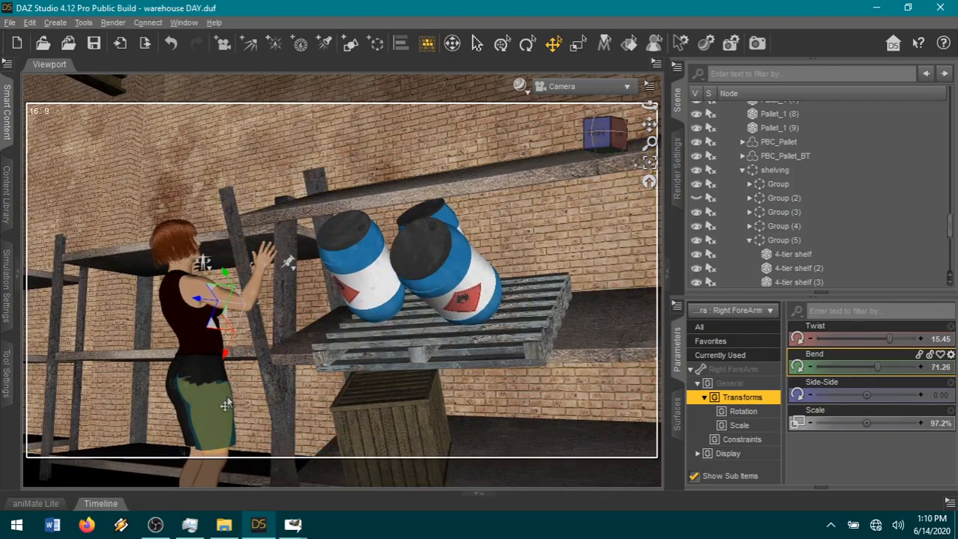
left_click(271, 425)
left_click(196, 371)
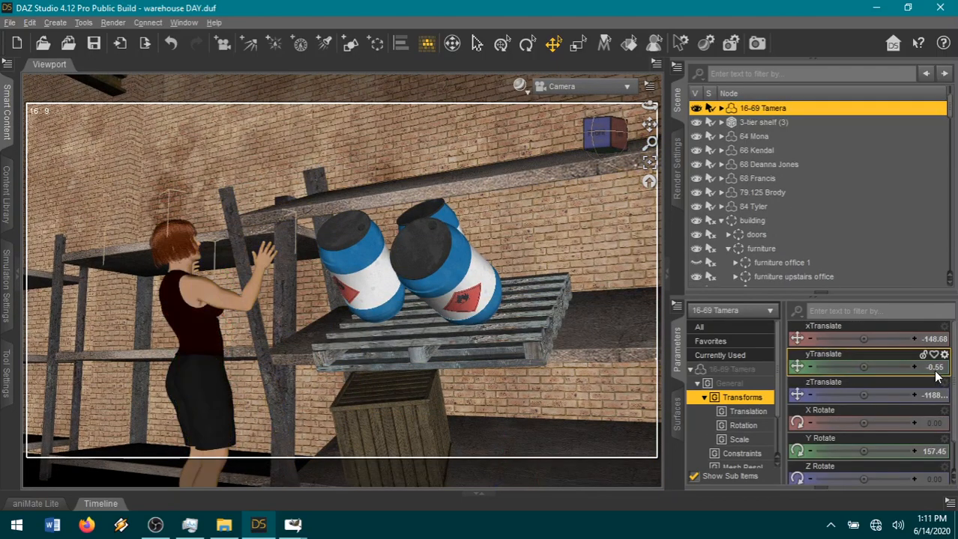
left_click_drag(855, 340, 885, 339)
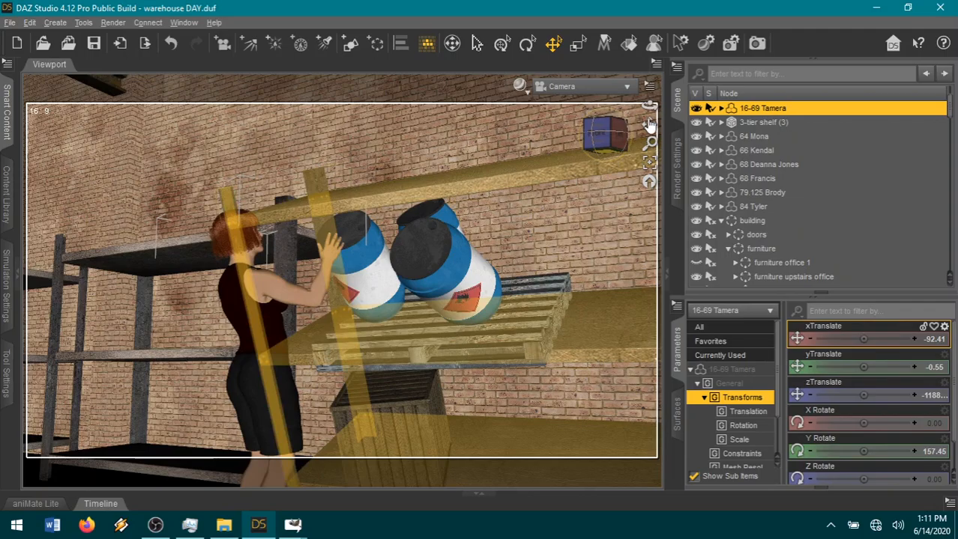
Spread the woman's legs with a left thigh Bend of -5.85 and right thigh Bend of -18.77, and fine-tune the camera framing.
left_click_drag(649, 125, 641, 84)
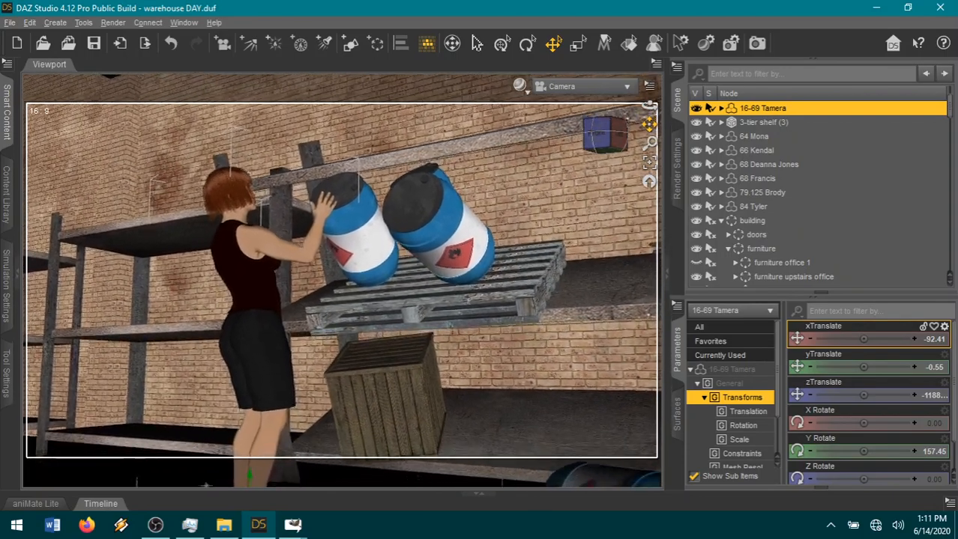
left_click(270, 391)
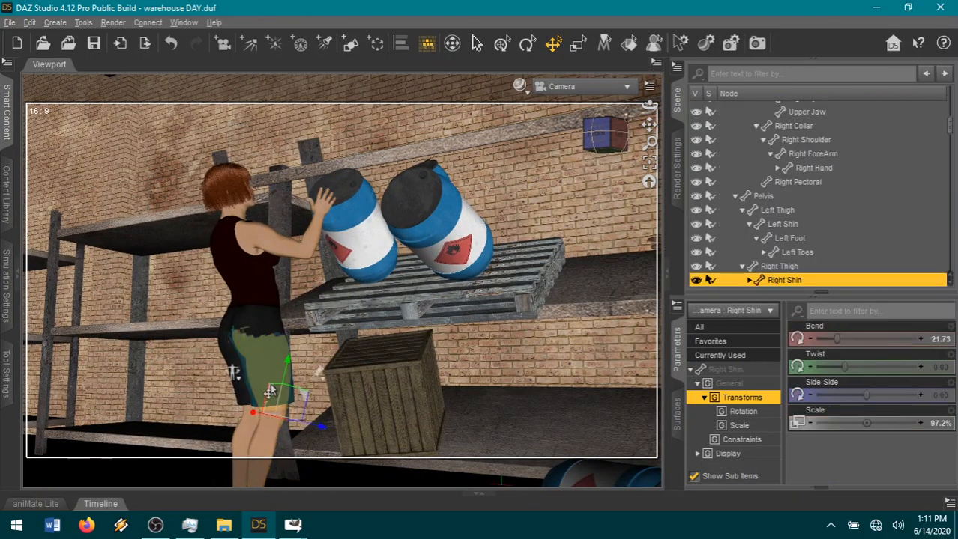
left_click(233, 386)
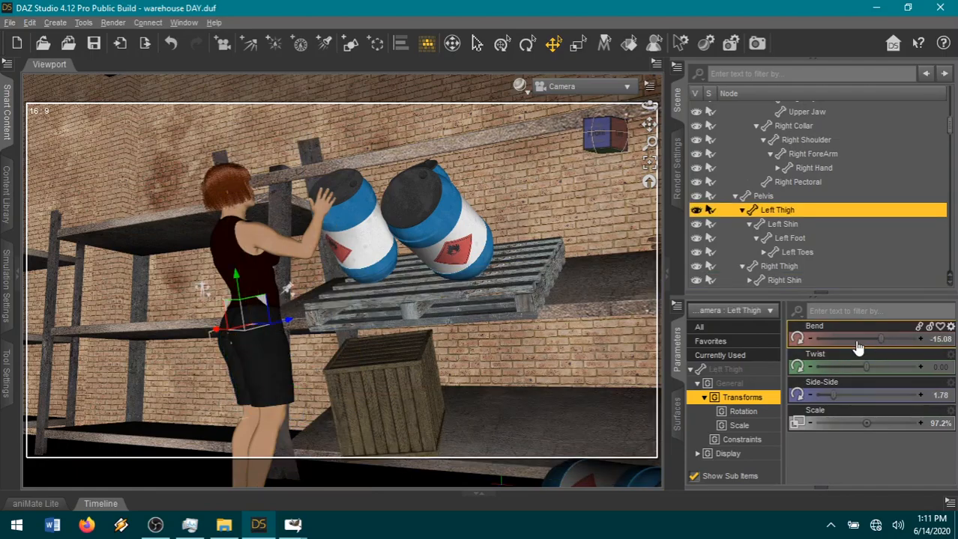
left_click_drag(878, 339, 887, 339)
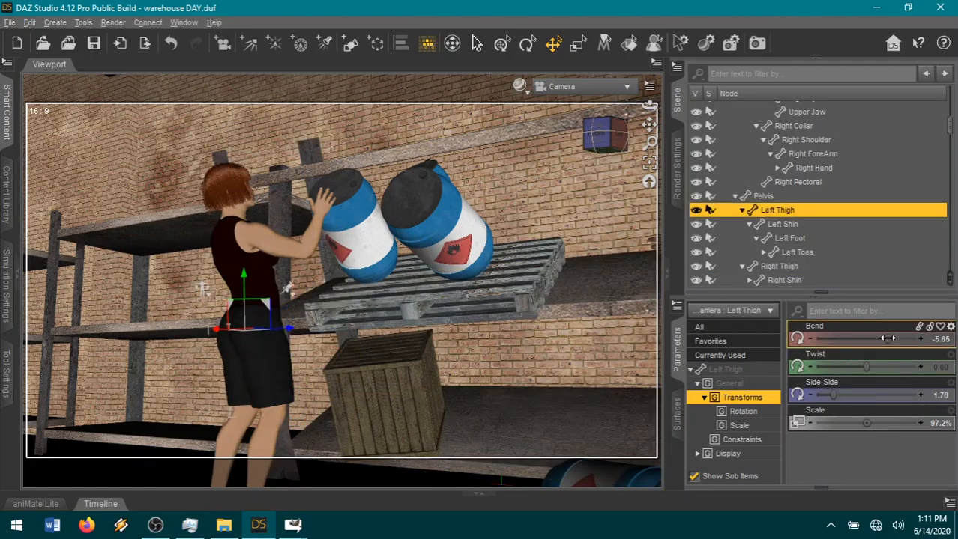
left_click(262, 366)
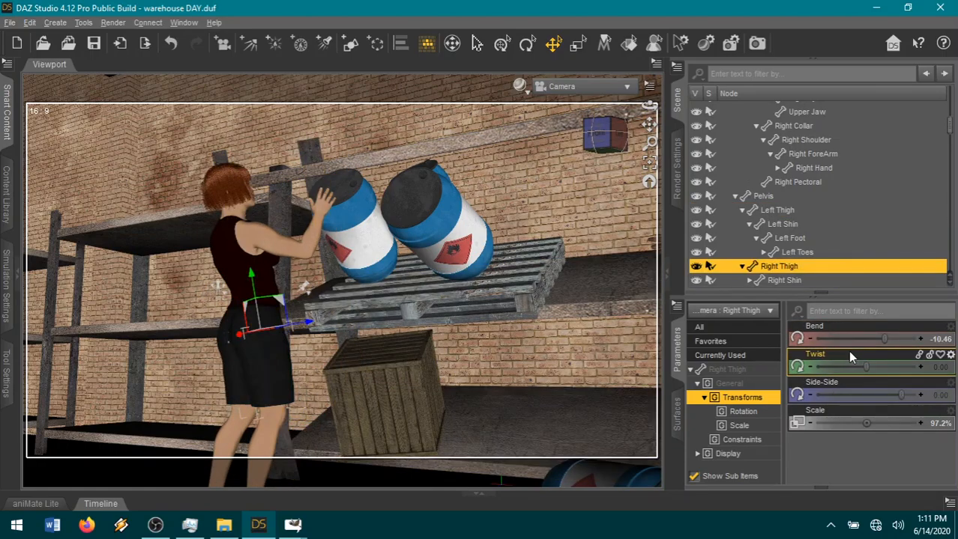
left_click_drag(881, 339, 878, 339)
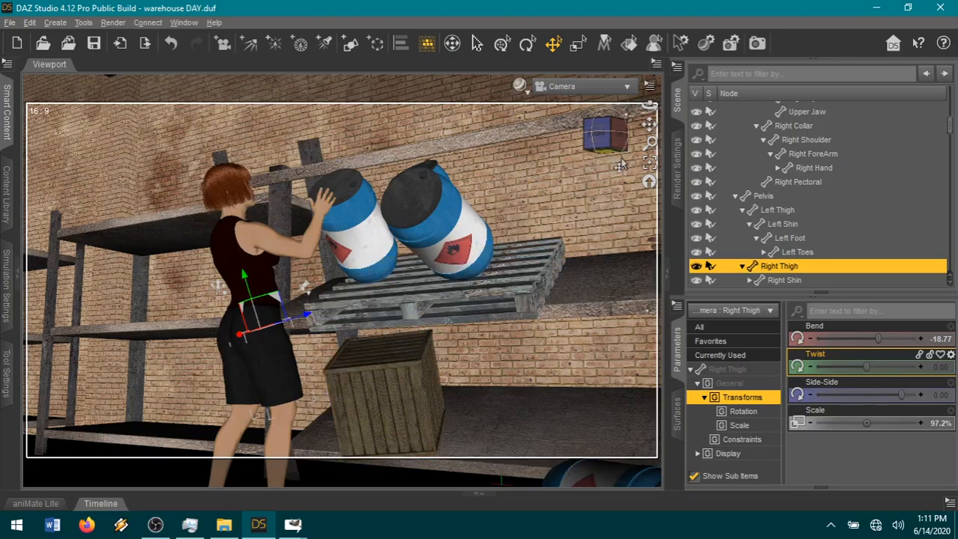
left_click_drag(605, 135, 623, 143)
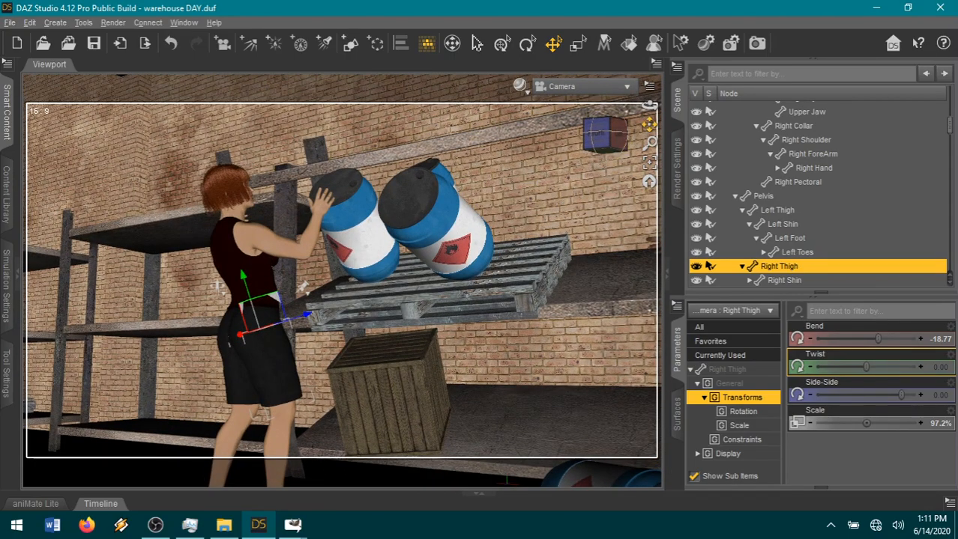
left_click_drag(646, 125, 648, 123)
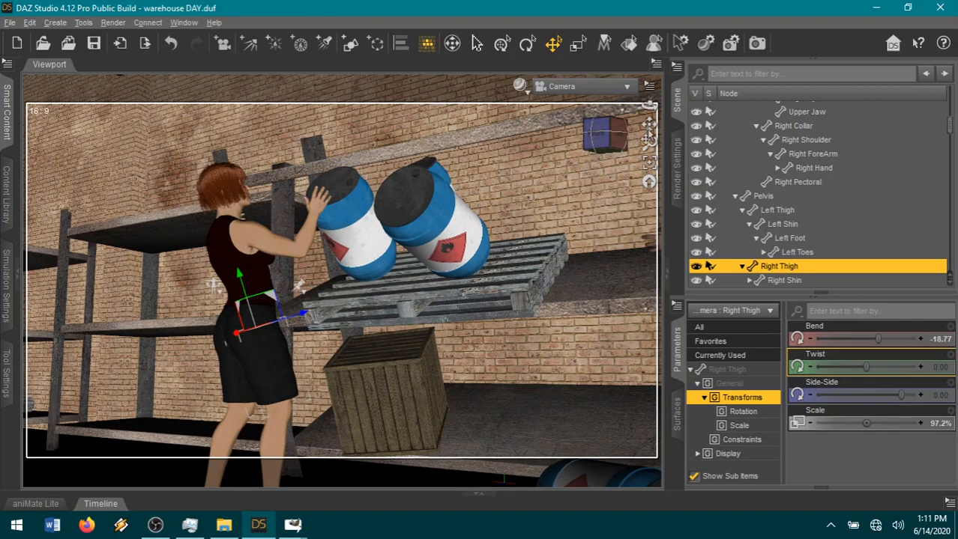
Collapse the scene hierarchy and hide the pallet, the large crate, all three canisters and the collapsing 3-tier shelf.
right_click(759, 171)
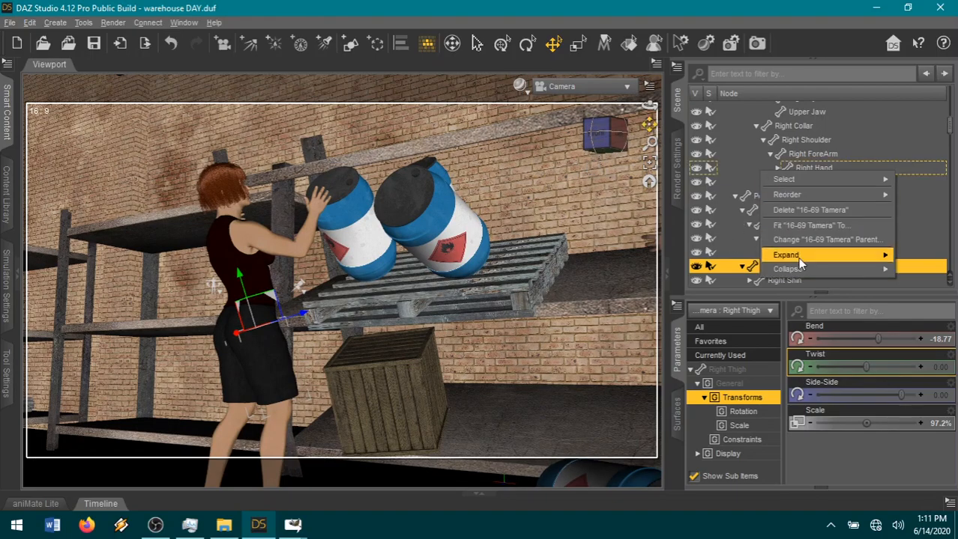
mouse_move(791, 270)
left_click(693, 271)
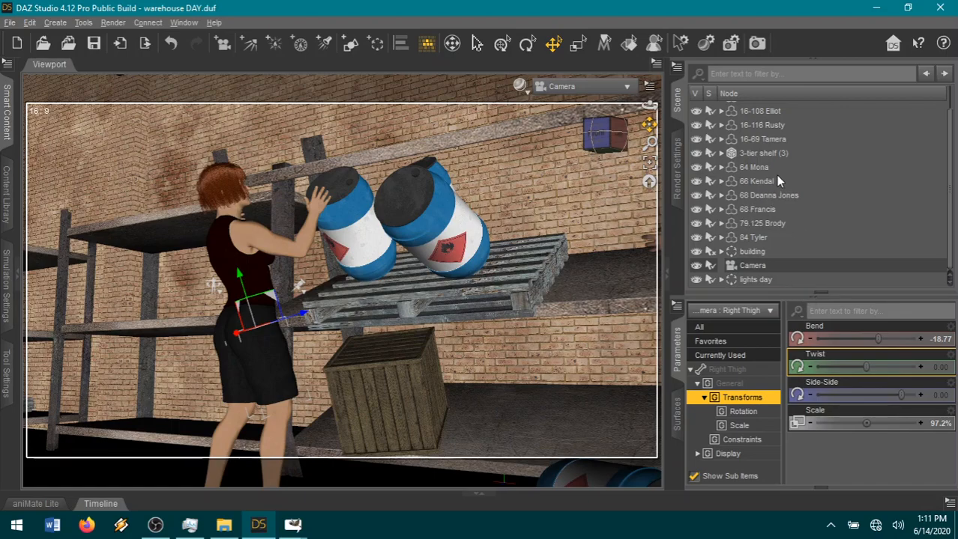
left_click(721, 153)
left_click(694, 224)
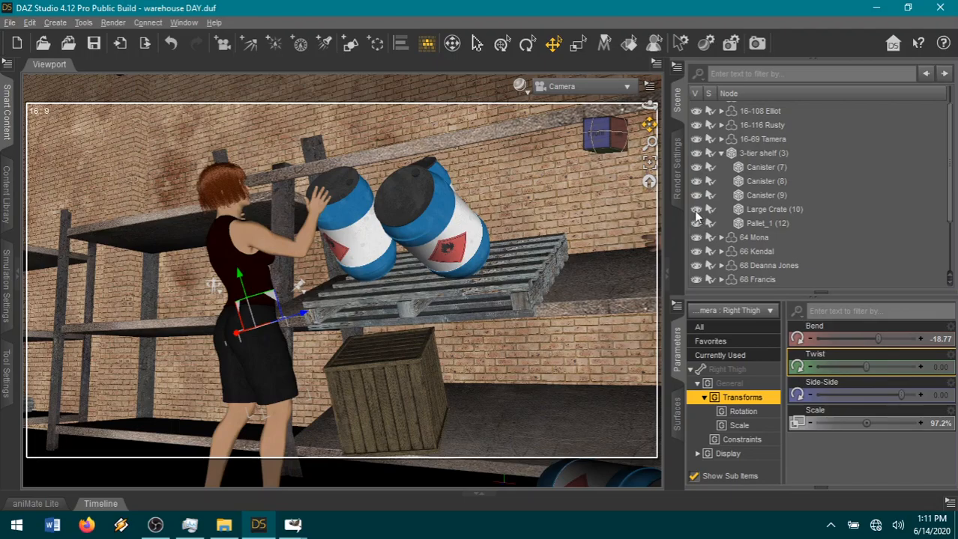
left_click(696, 211)
left_click(696, 196)
left_click(696, 181)
left_click(696, 167)
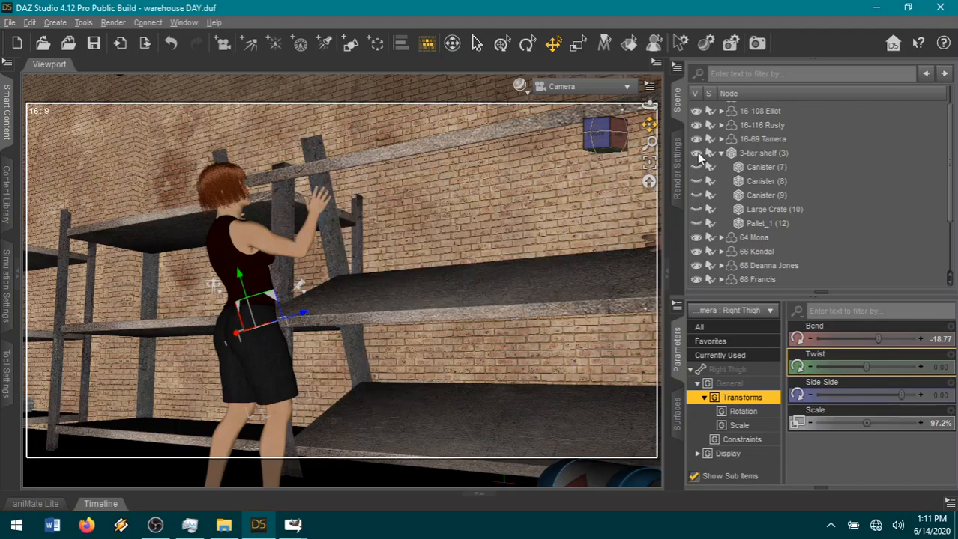
left_click(696, 153)
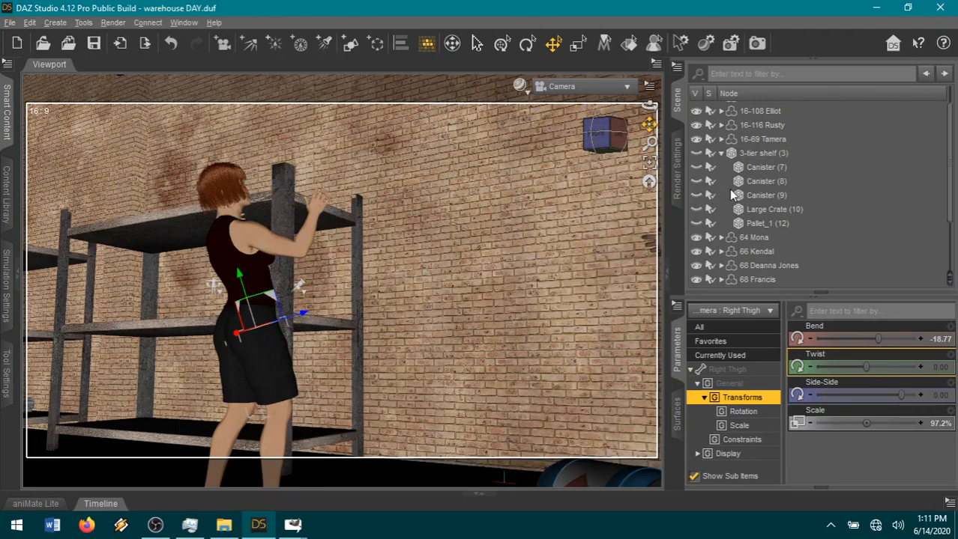
Move the red-haired woman's figure into the hidden 00clothes group to leave only the background in the shot.
scroll(802, 215, "up", 1)
left_click(786, 161)
left_click_drag(785, 161, 811, 113)
Set the render's image name to 12-108A.
left_click(677, 176)
left_click(847, 160)
type("12-108A")
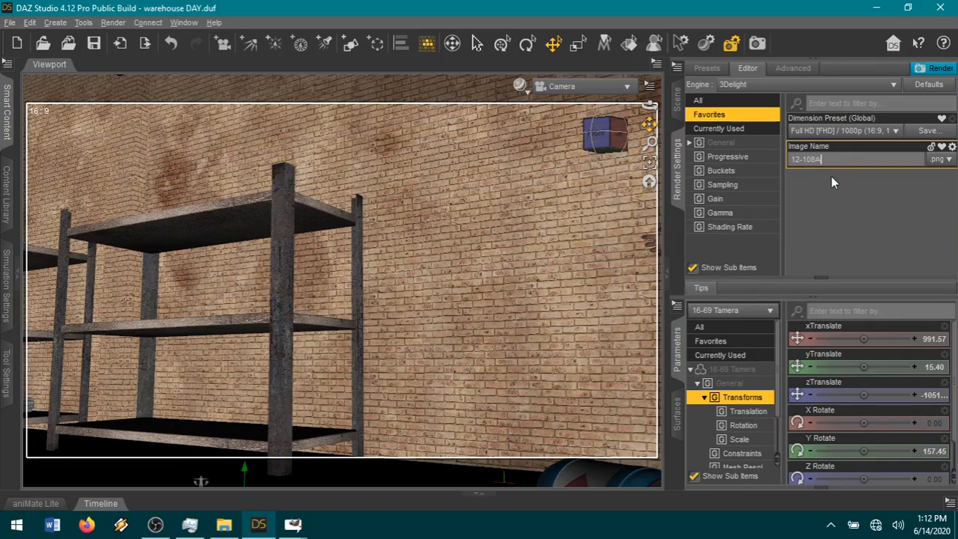
Start rendering the 12-108A background and switch to the page18.xcf comic page in GIMP.
left_click(934, 70)
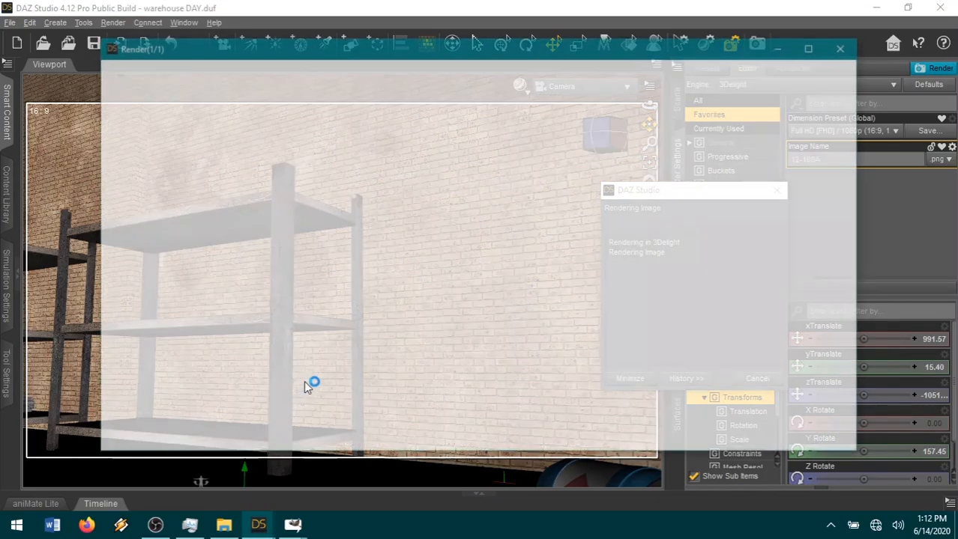
mouse_move(293, 525)
left_click(357, 476)
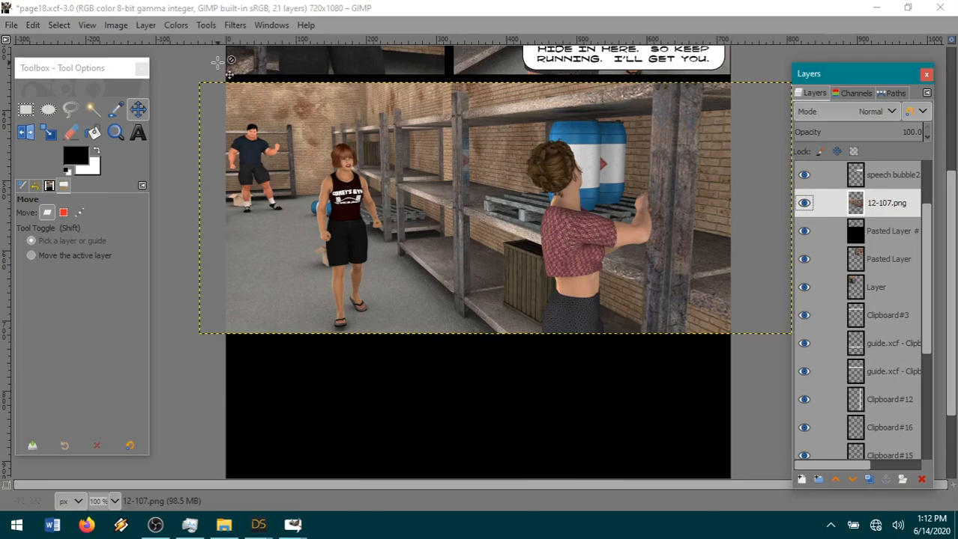
Expand the 12-107.png layer to the image size and fuzzy-select the transparent area outside the warehouse panel.
left_click(92, 109)
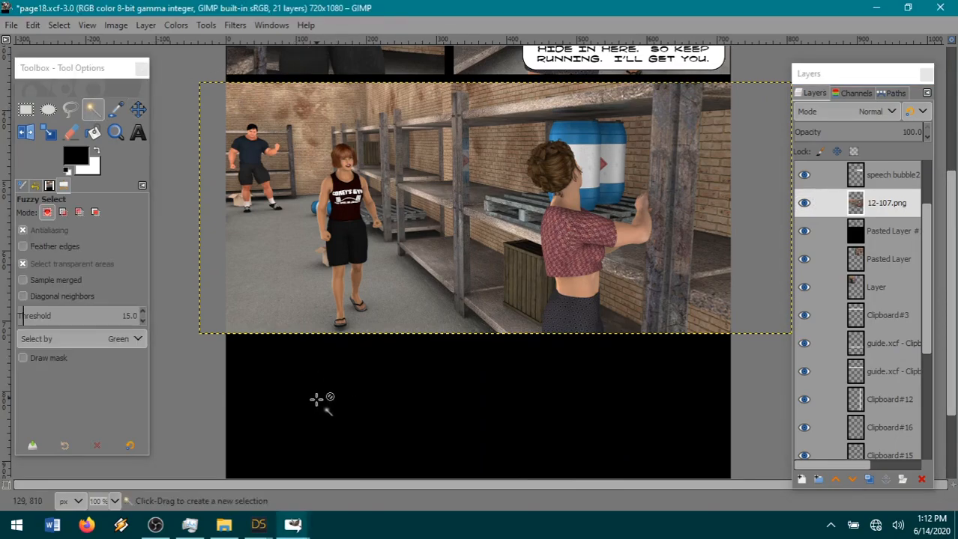
left_click(145, 26)
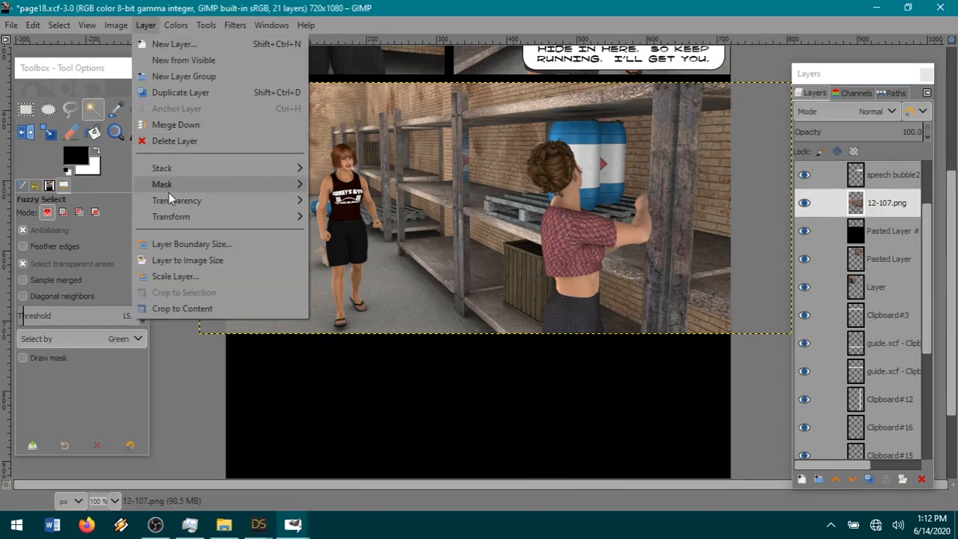
left_click(174, 259)
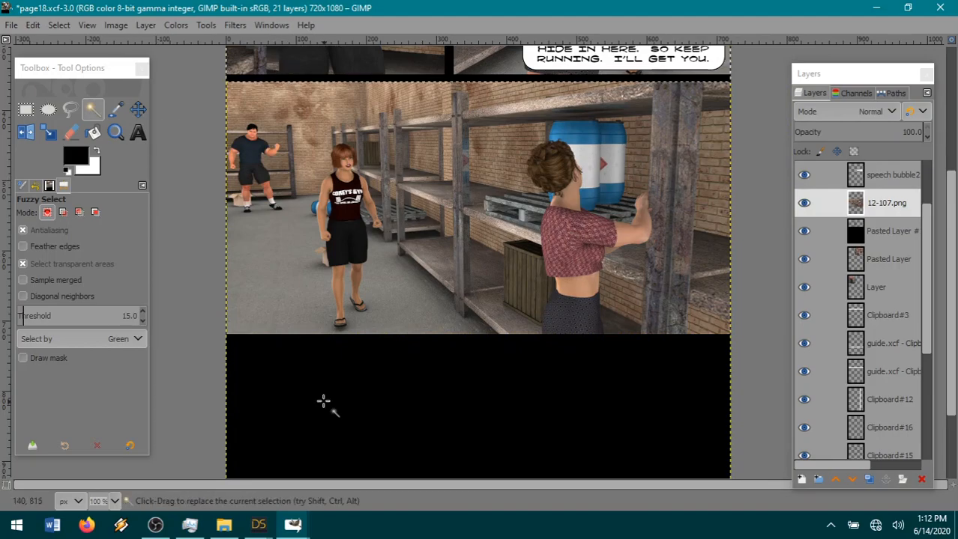
left_click(325, 403)
Cut the selected area from the black layer beneath 12-107.png, paste it in place as a new layer above 12-107.png and hide that layer.
left_click(822, 232)
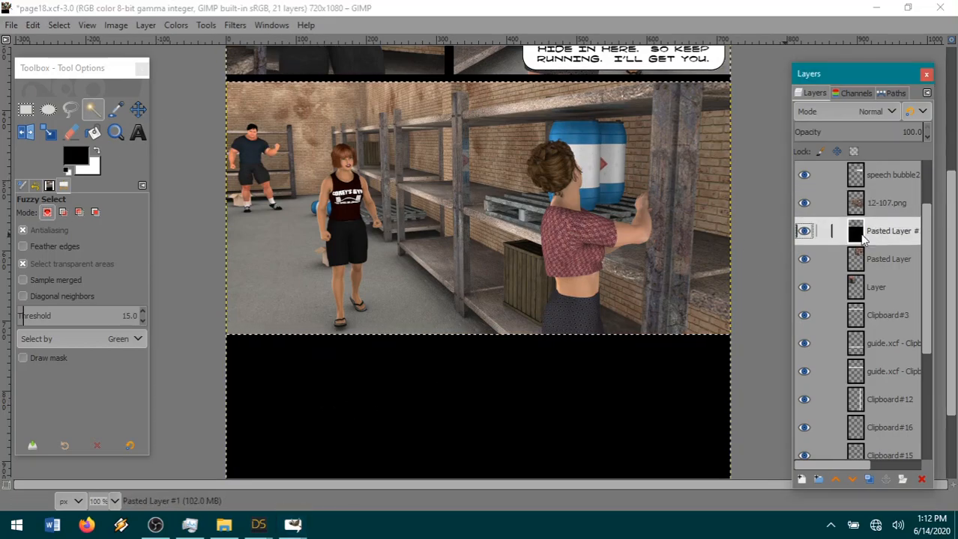
left_click(32, 25)
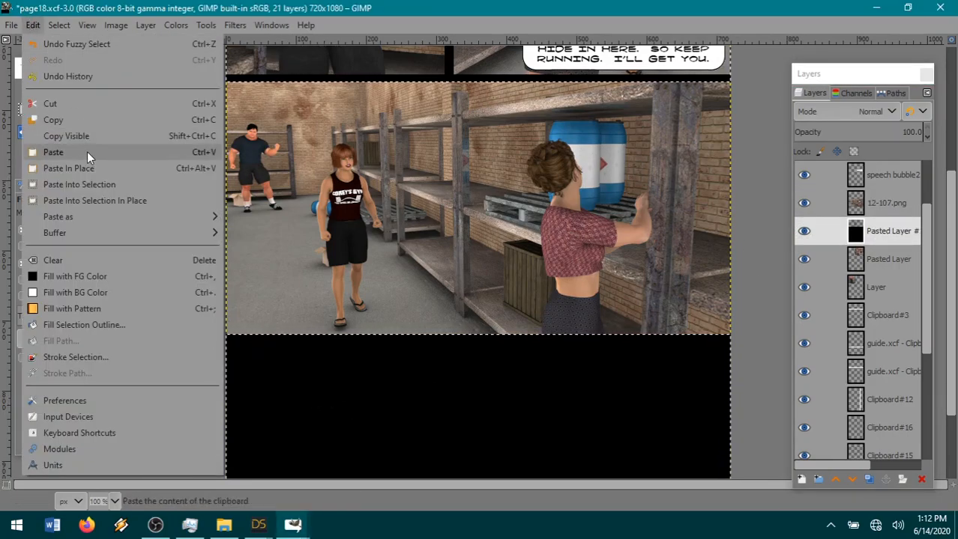
left_click(74, 102)
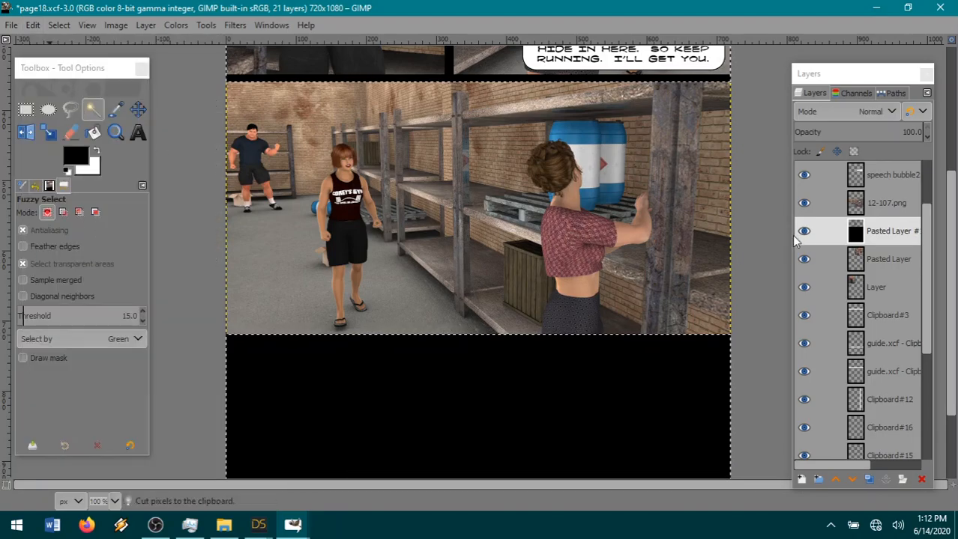
left_click(881, 201)
left_click(33, 25)
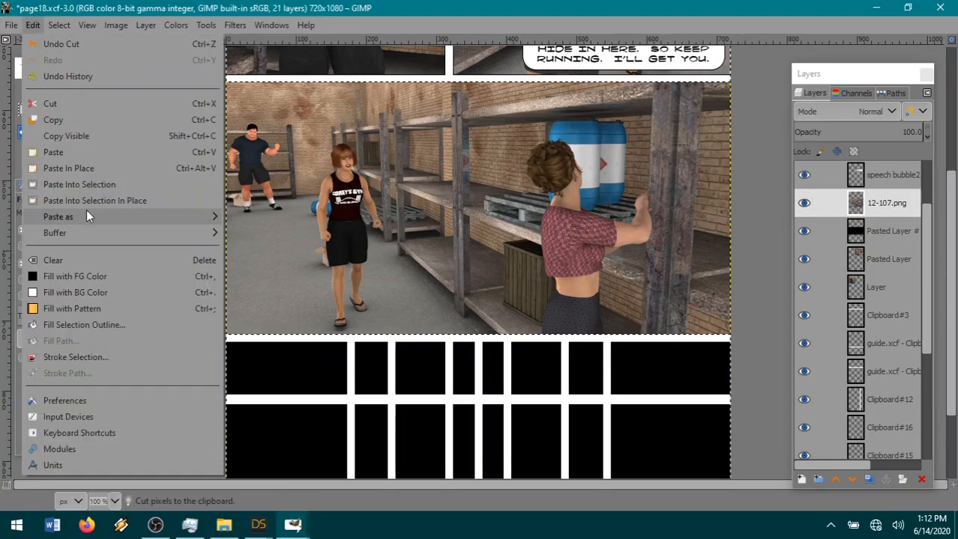
mouse_move(85, 215)
left_click(247, 217)
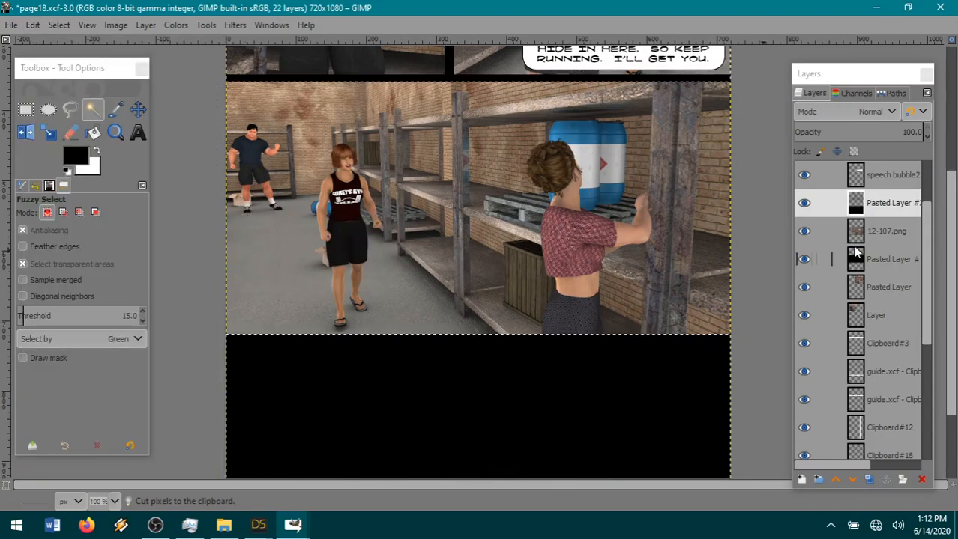
left_click(804, 202)
Invert and shrink the selection around the warehouse panel, and cut away the panel's thin outer edge on the 12-107.png layer.
left_click(883, 233)
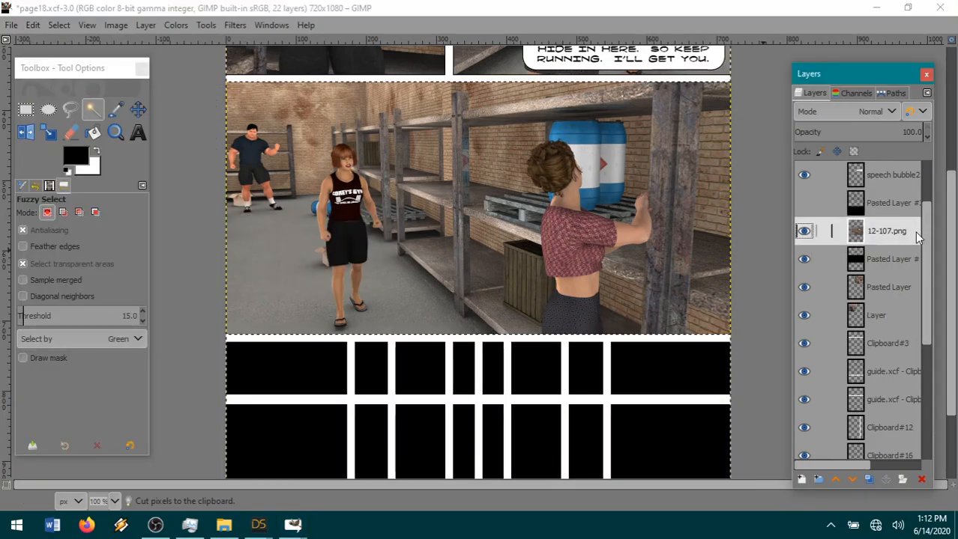
left_click(60, 25)
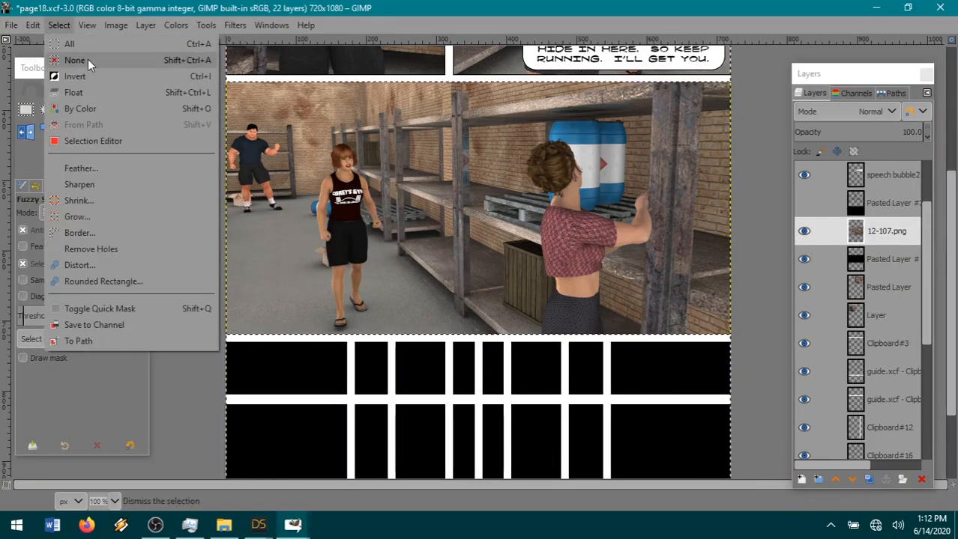
left_click(89, 78)
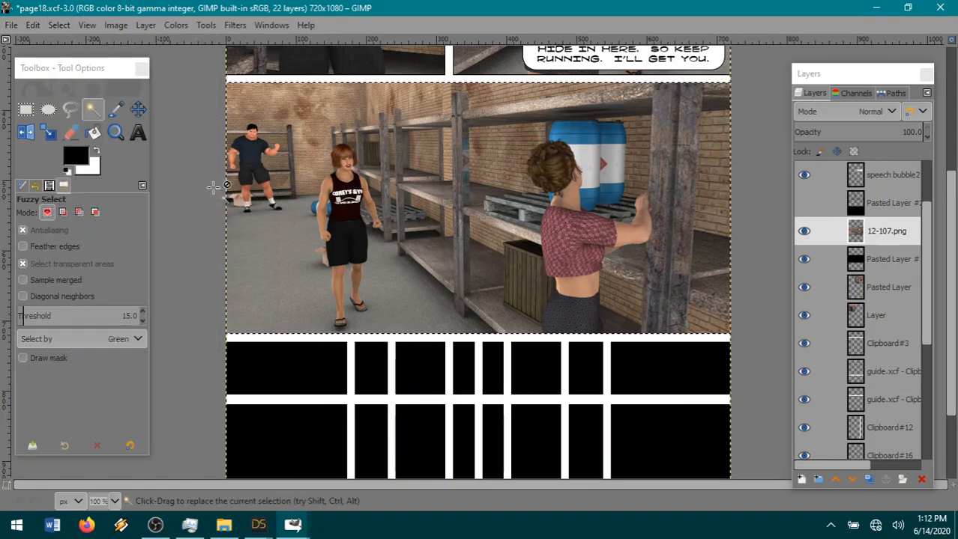
left_click(67, 30)
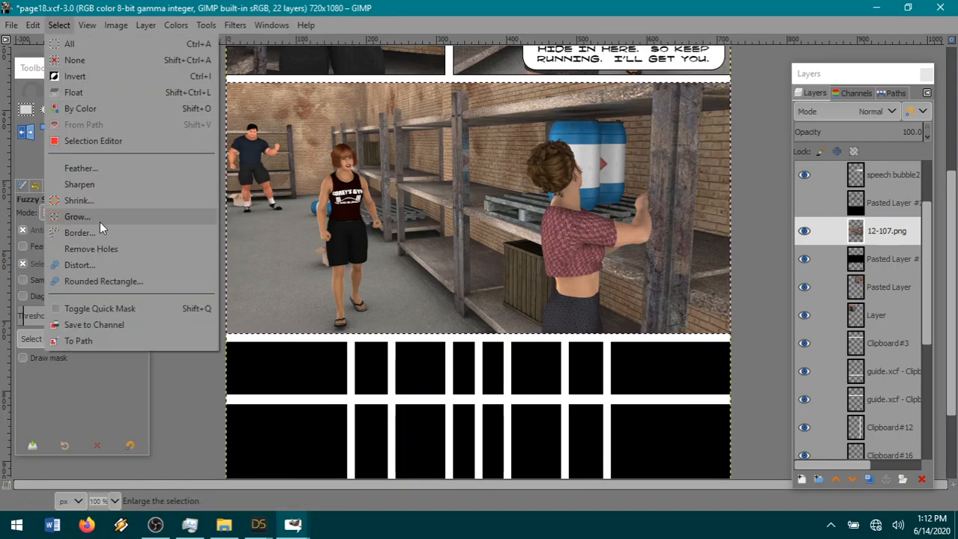
left_click(94, 200)
left_click(145, 259)
left_click(60, 26)
left_click(35, 30)
left_click(33, 25)
left_click(51, 106)
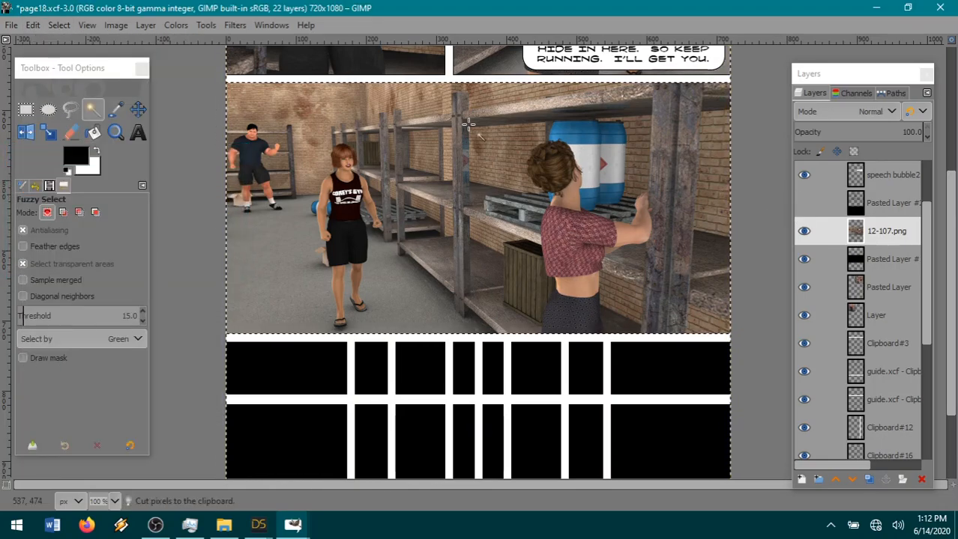
Clear the selection and merge the 12-107.png layer down into the black layer beneath it.
left_click(67, 27)
left_click(70, 60)
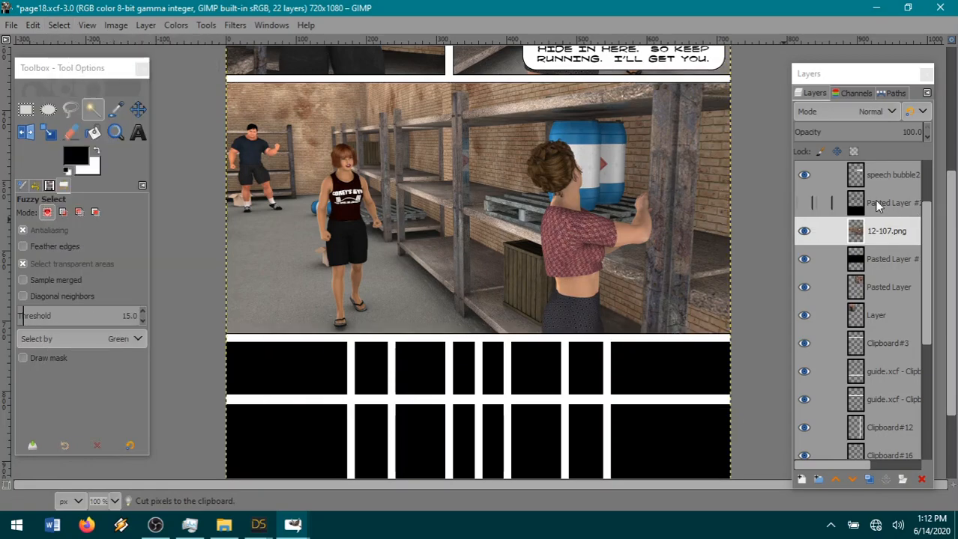
right_click(884, 234)
left_click(790, 183)
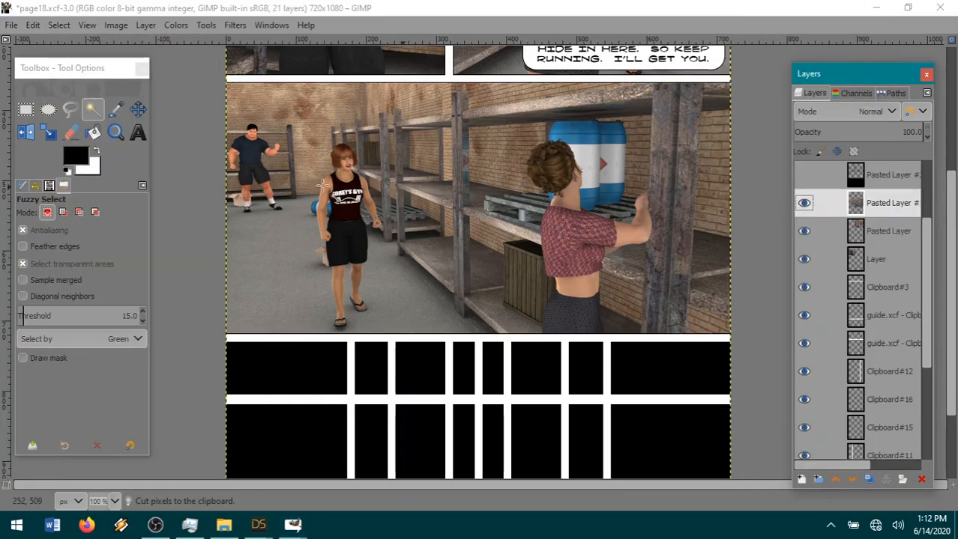
Review the page and save page18.xcf.
scroll(586, 251, "up", 5)
scroll(585, 252, "down", 5)
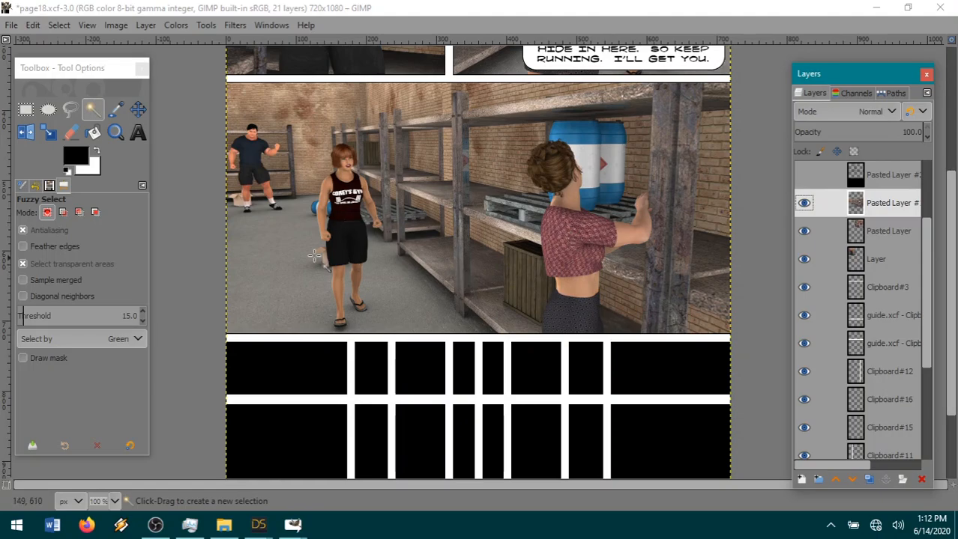
left_click(11, 24)
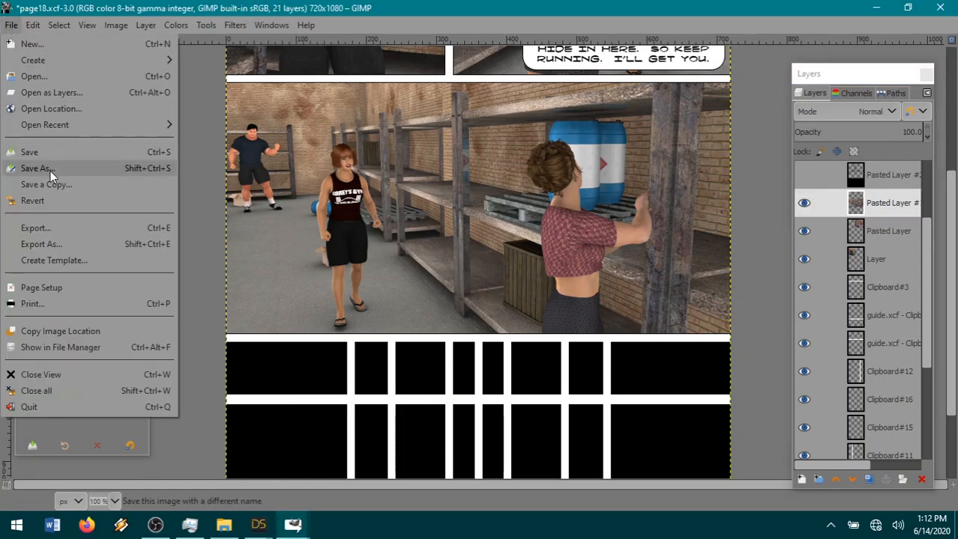
left_click(46, 152)
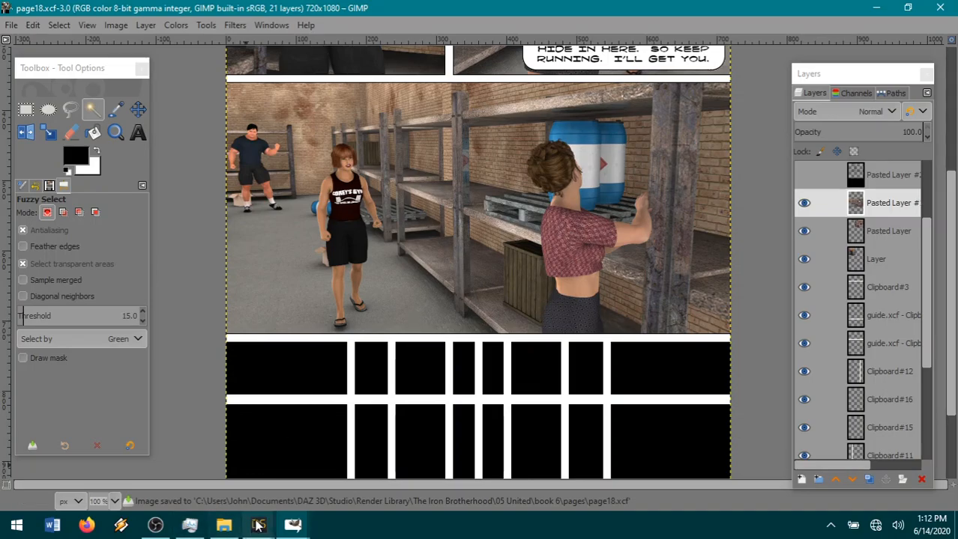
Switch back to DAZ Studio, check the finished background render and save it as 12-108A in png format.
mouse_move(257, 526)
left_click(186, 458)
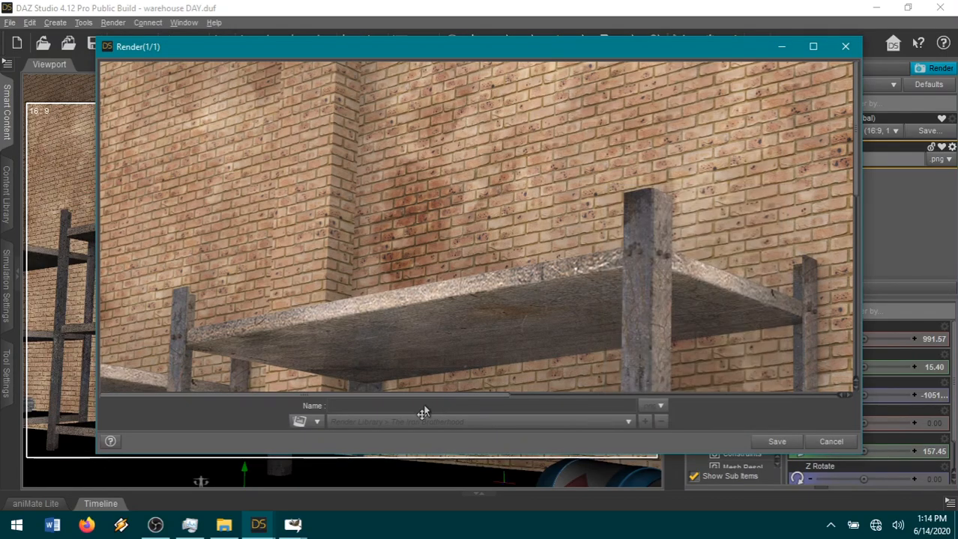
left_click_drag(396, 395, 519, 395)
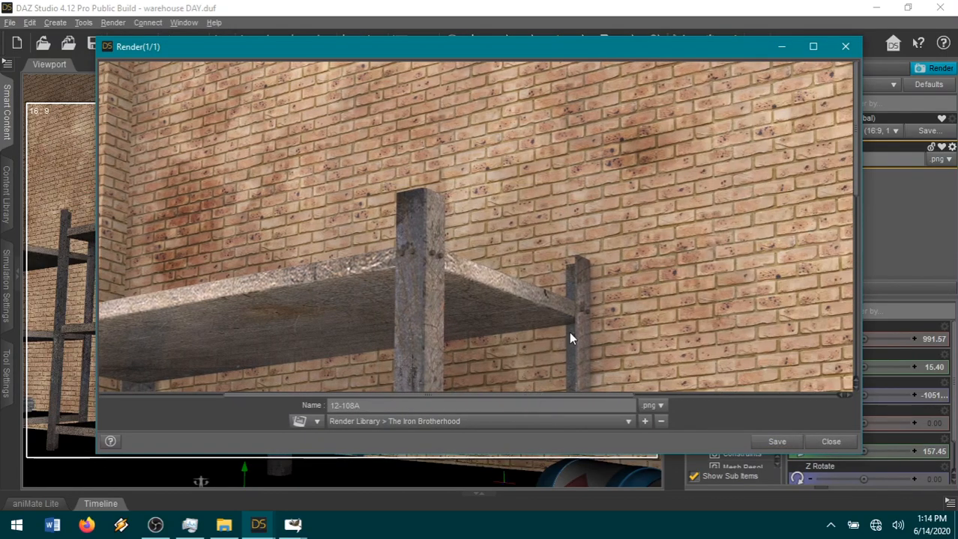
scroll(500, 353, "down", 8)
scroll(500, 356, "down", 2)
left_click(777, 442)
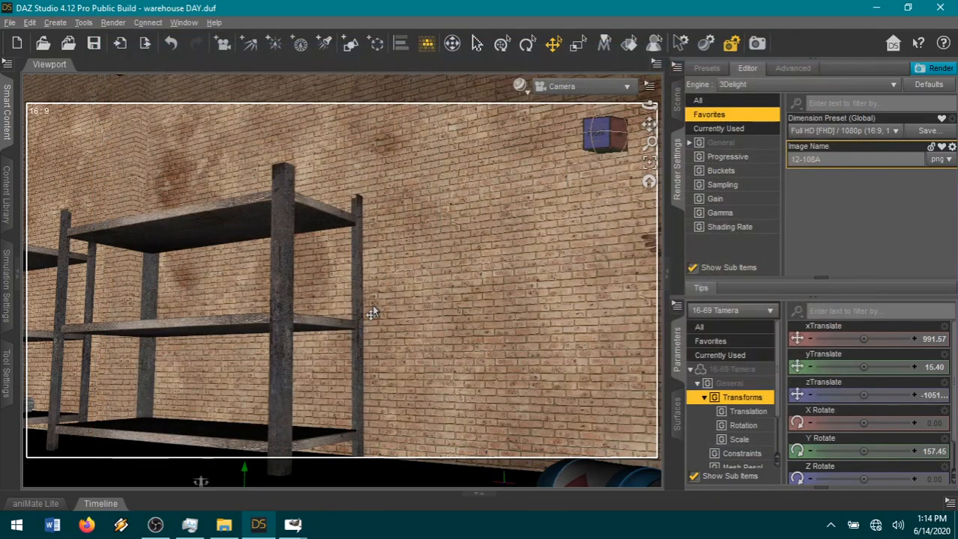
Unparent the red-haired woman's figure from the hidden 00clothes group and hide the building group.
left_click(679, 103)
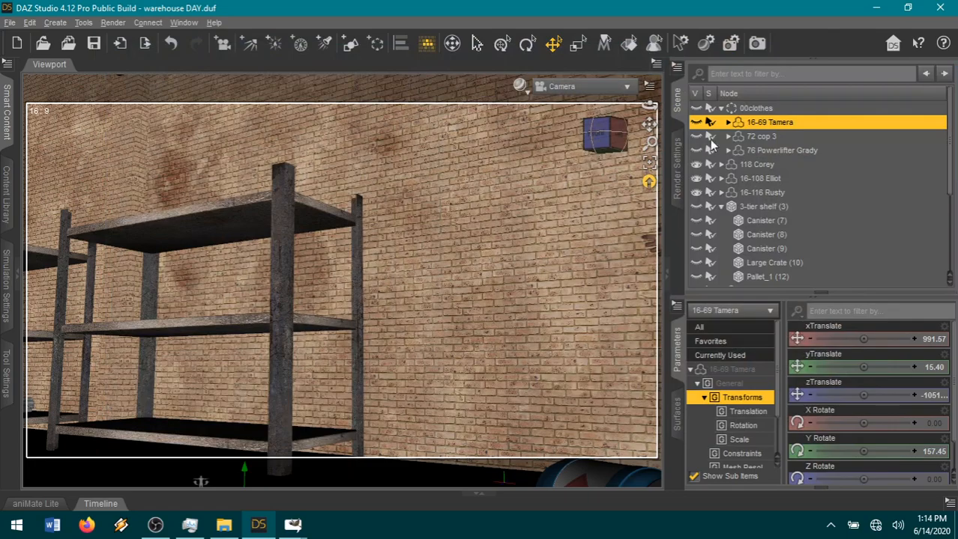
right_click(759, 123)
left_click(787, 205)
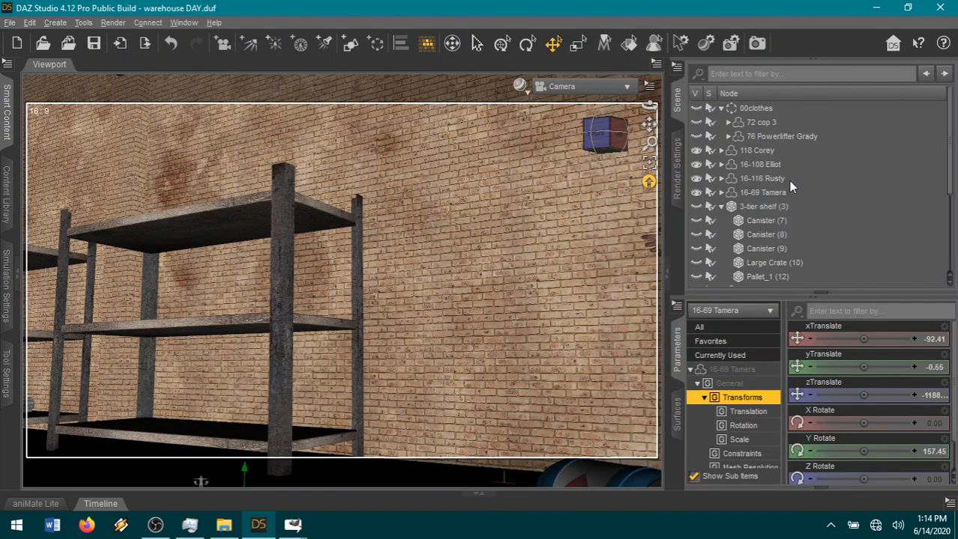
scroll(778, 182, "down", 2)
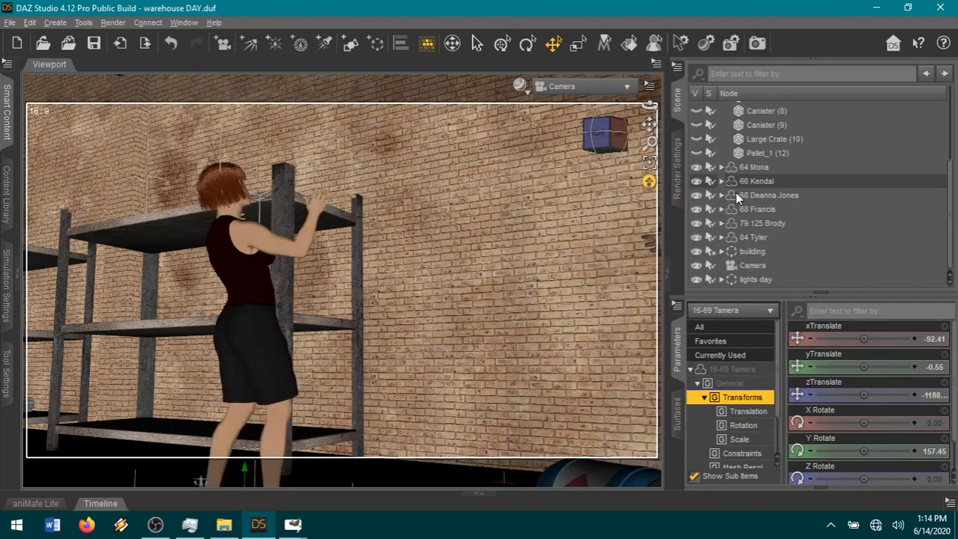
left_click(696, 255)
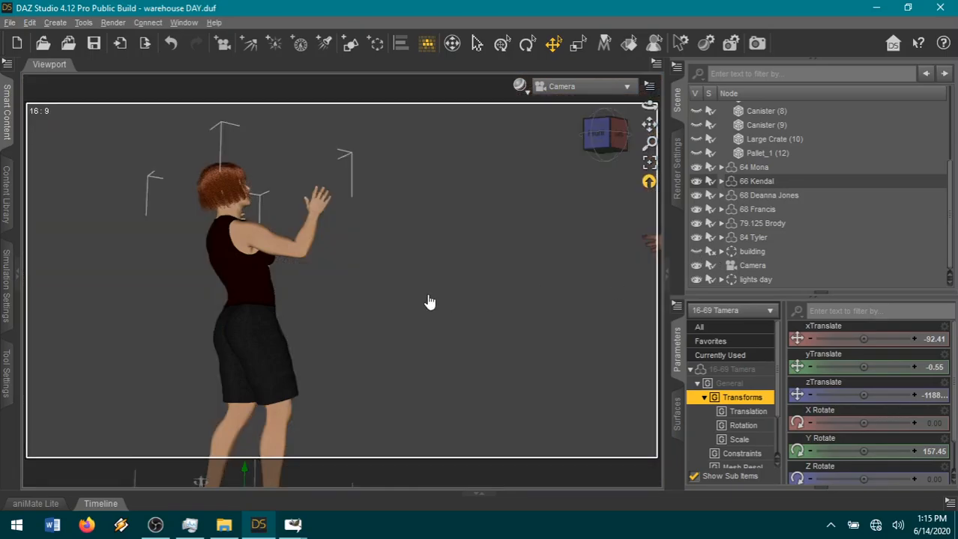
Set the render's image name to 12-108B and start rendering the woman's figure.
left_click(679, 191)
left_click(826, 159)
key("BackSpace")
type("B")
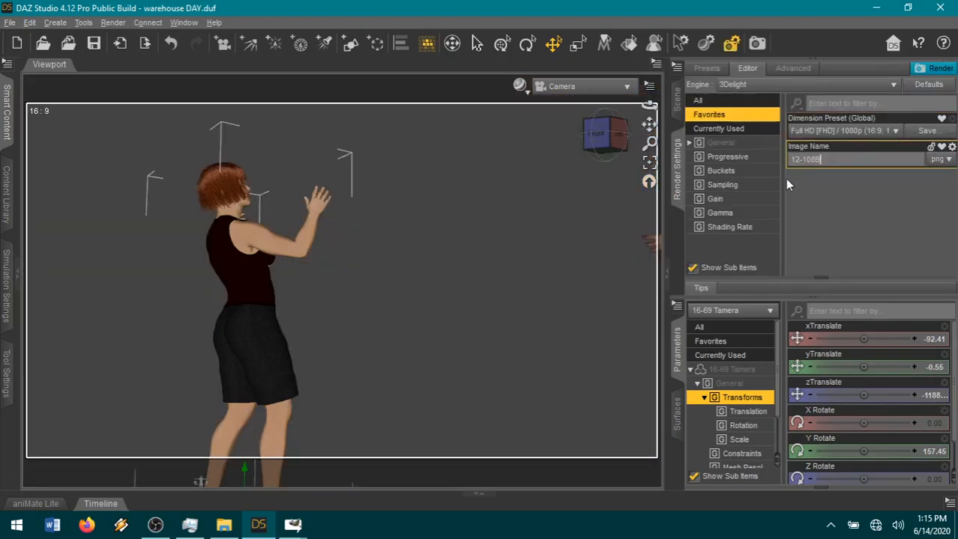
left_click(935, 71)
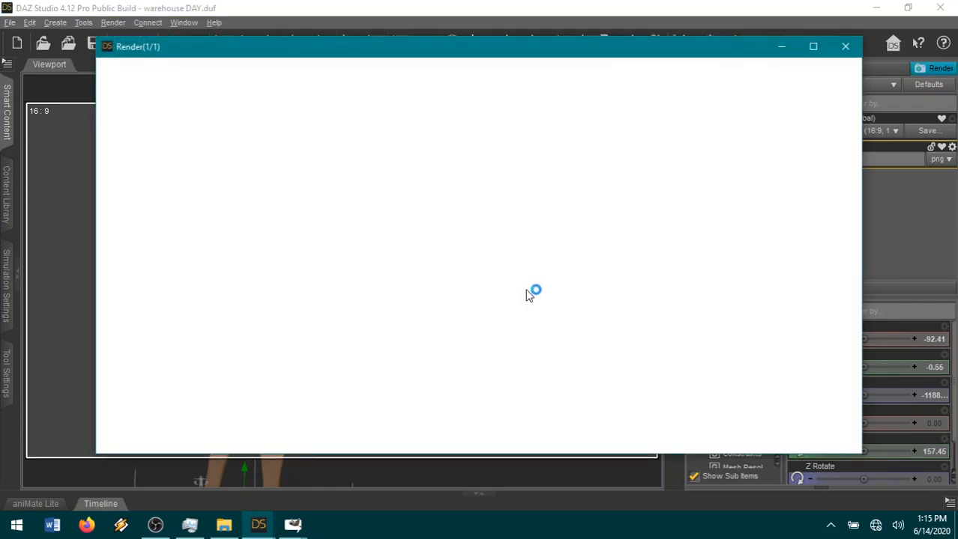
Switch to GIMP and open the 12-108A.png background render as a new image.
mouse_move(292, 524)
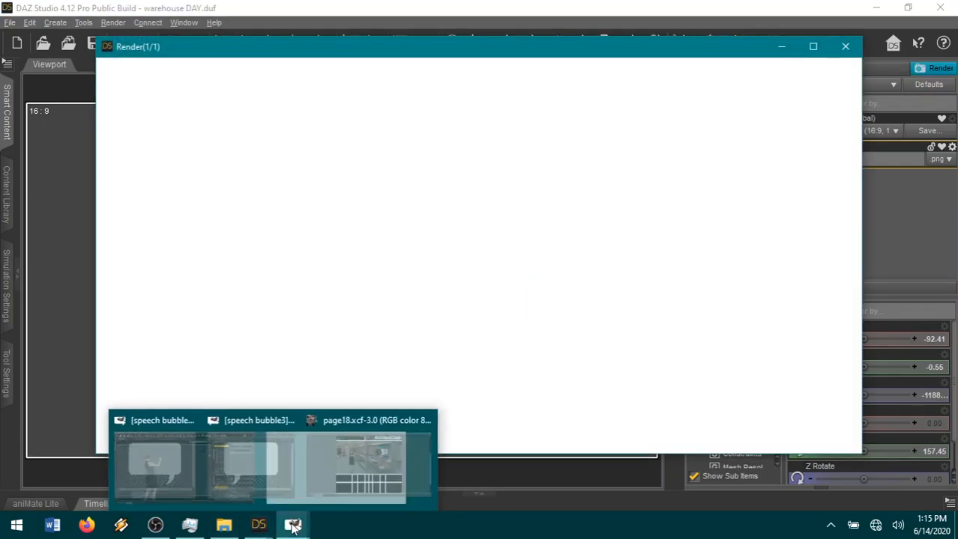
left_click(389, 479)
left_click(11, 25)
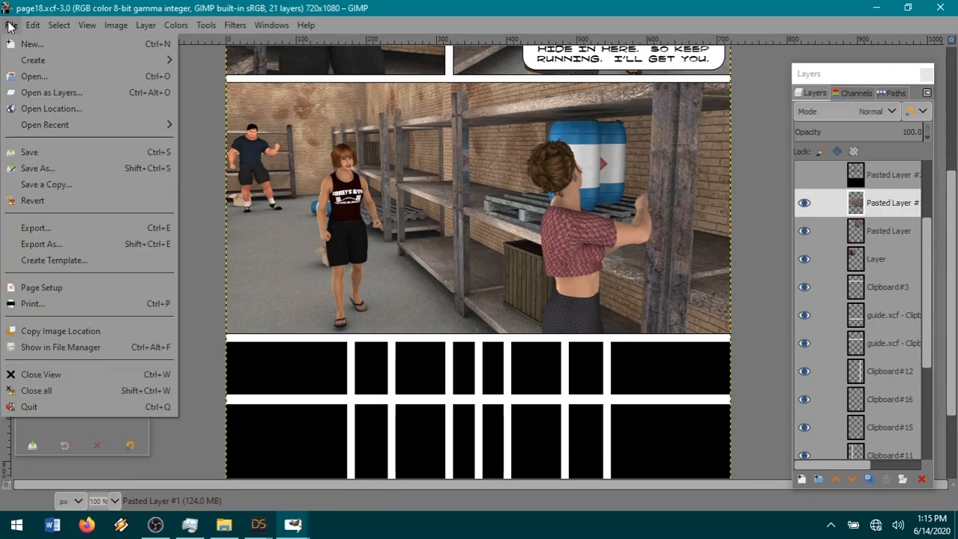
left_click(52, 76)
left_click(565, 58)
double_click(363, 270)
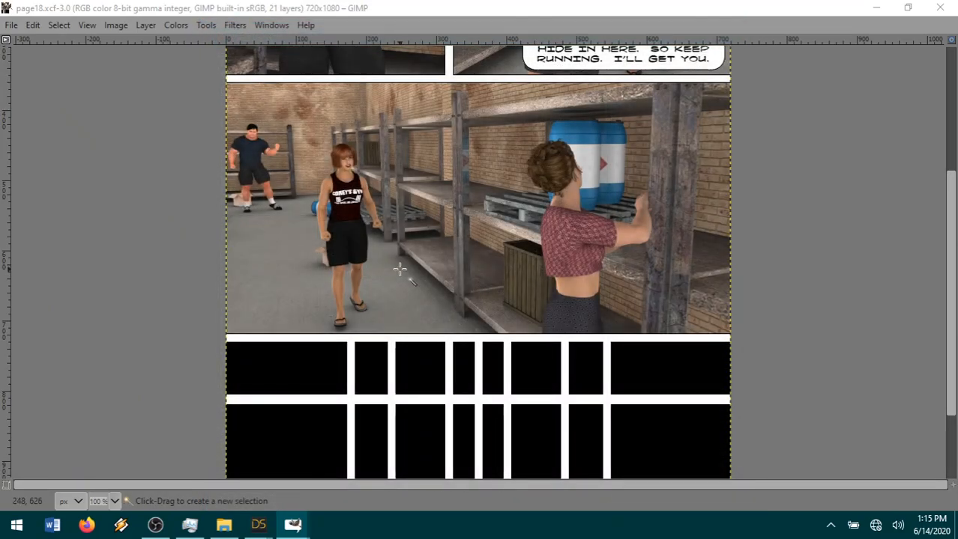
left_click(863, 13)
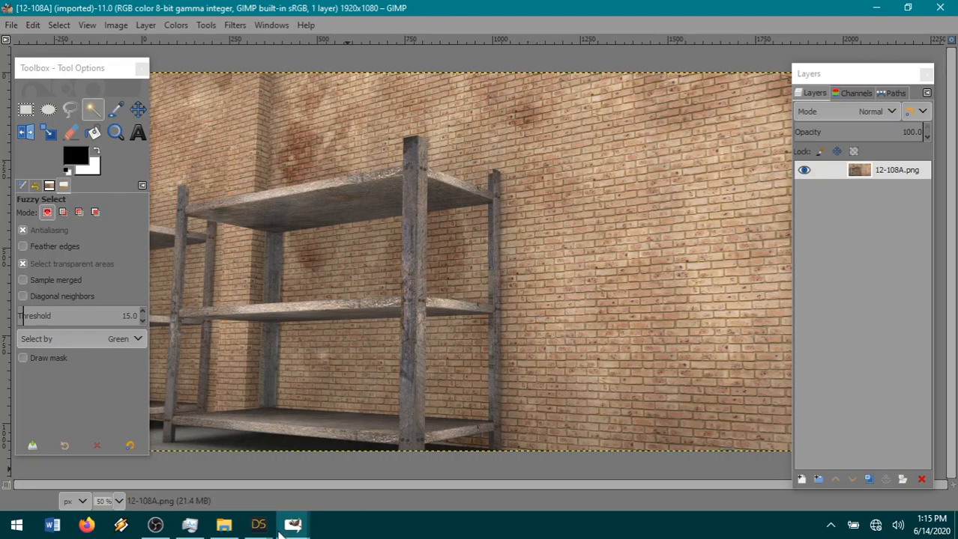
Switch back to DAZ Studio, check the finished render of the woman's figure and save it as 12-108B in png format.
left_click(259, 525)
left_click(300, 486)
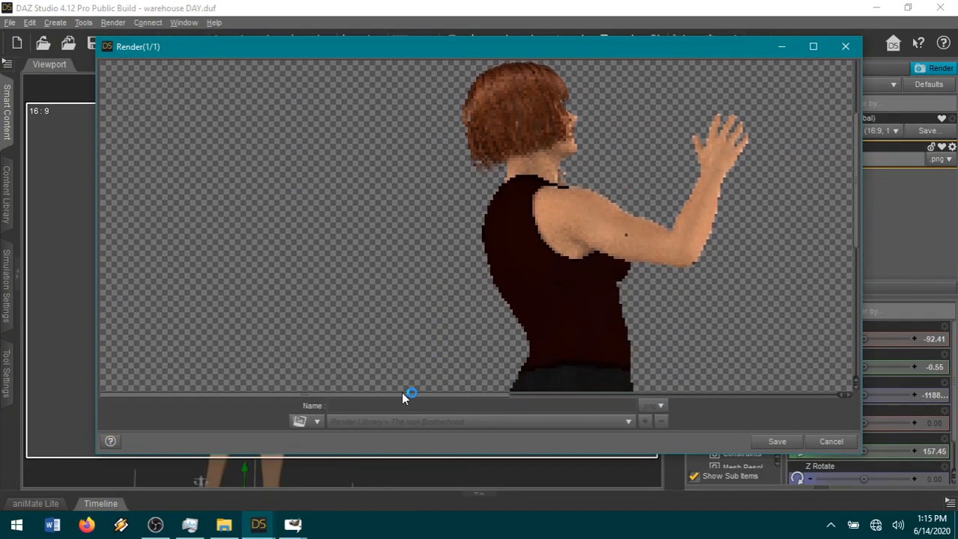
left_click_drag(401, 393, 520, 390)
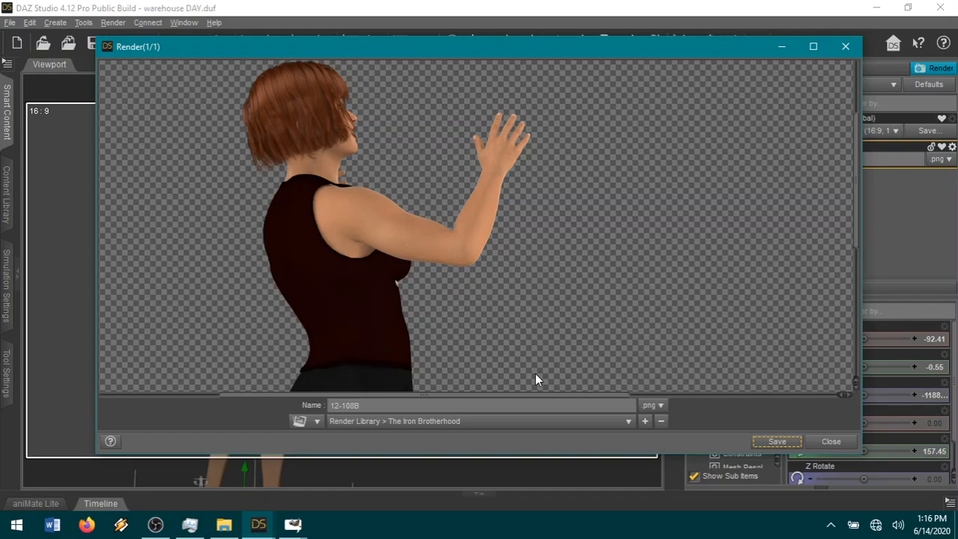
left_click(779, 442)
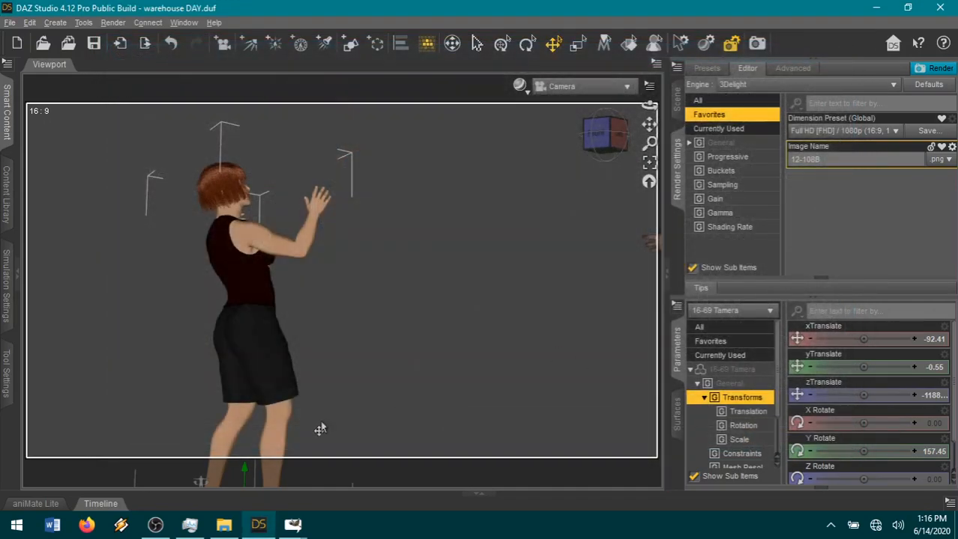
Move the red-haired woman and the figure whose hand shows at the frame's edge into the hidden 00clothes group, and show the 3-tier shelf.
left_click(680, 109)
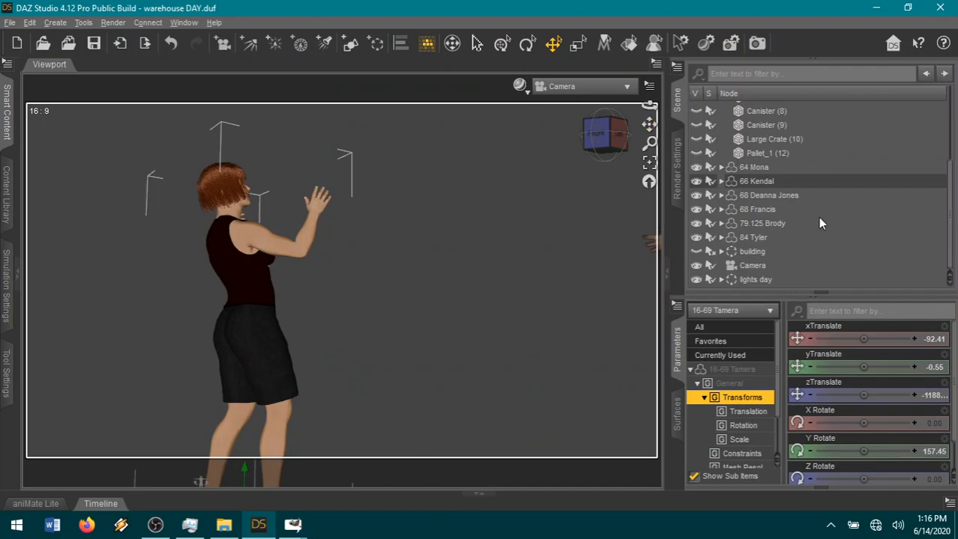
scroll(818, 218, "up", 2)
scroll(846, 194, "up", 3)
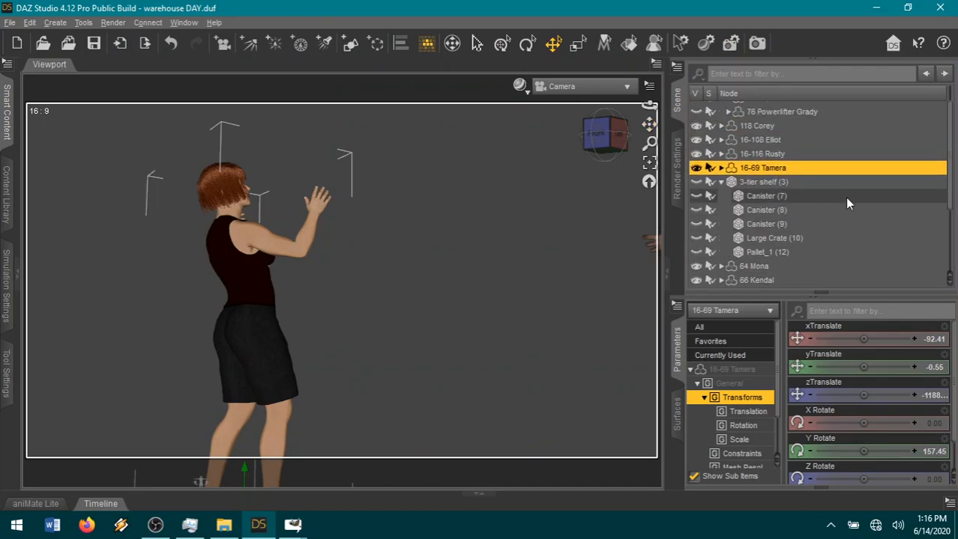
left_click_drag(793, 187, 840, 109)
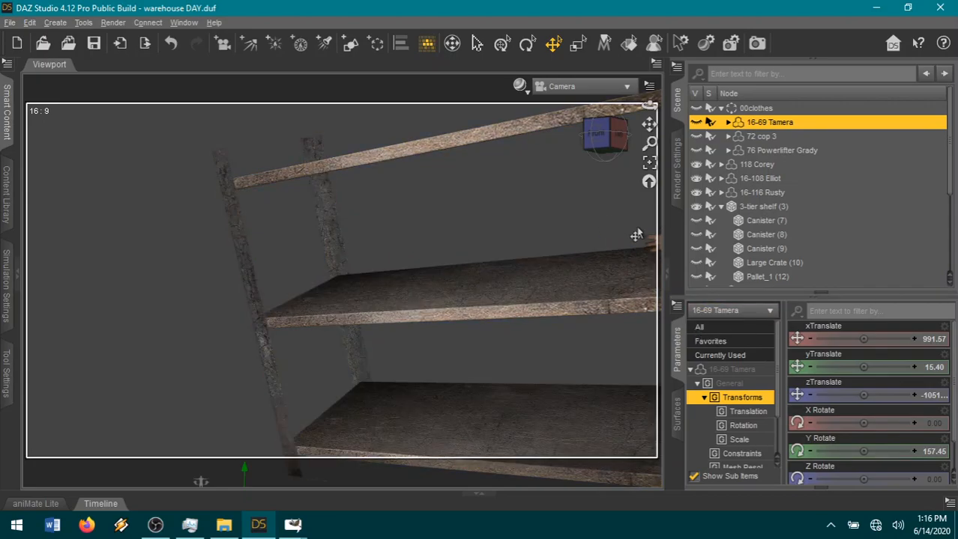
left_click(720, 207)
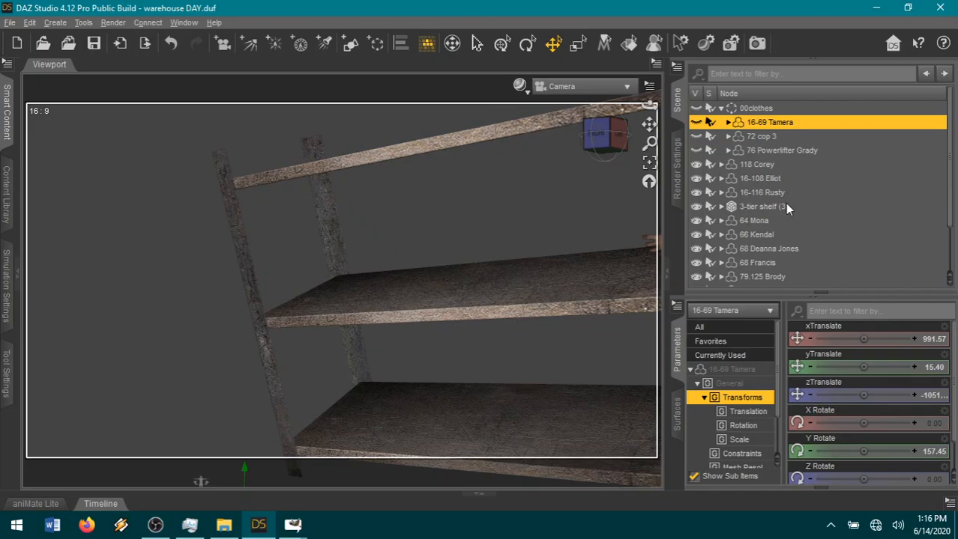
left_click_drag(784, 248, 817, 109)
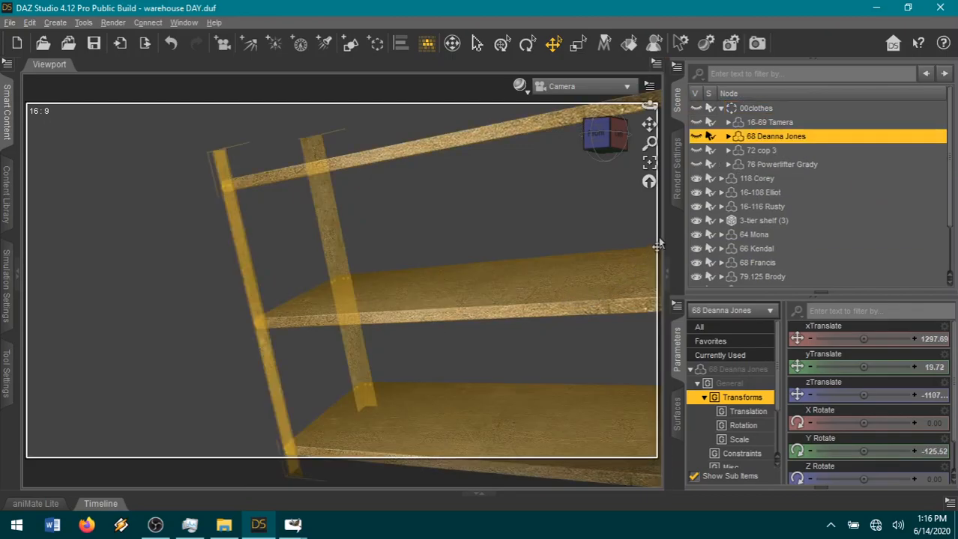
Briefly show the three canisters, the large crate and the pallet on the 3-tier shelf and hide them again.
left_click(674, 182)
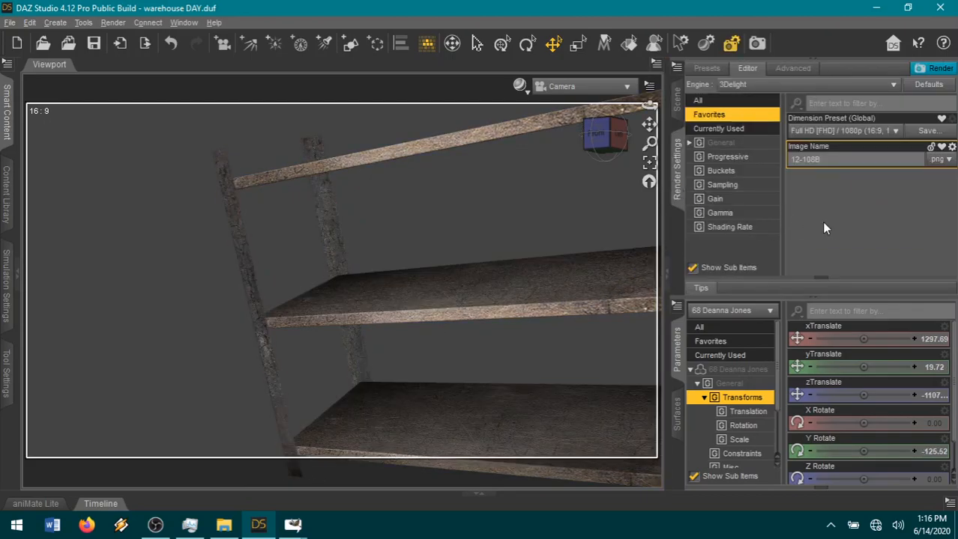
left_click(675, 105)
scroll(849, 189, "down", 1)
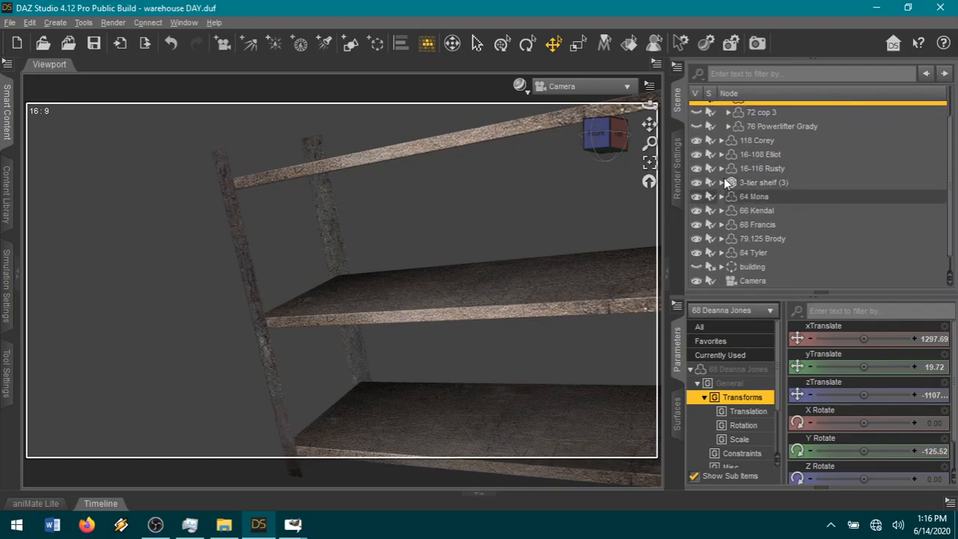
left_click(721, 182)
left_click(697, 196)
left_click(696, 210)
left_click(696, 225)
left_click(697, 238)
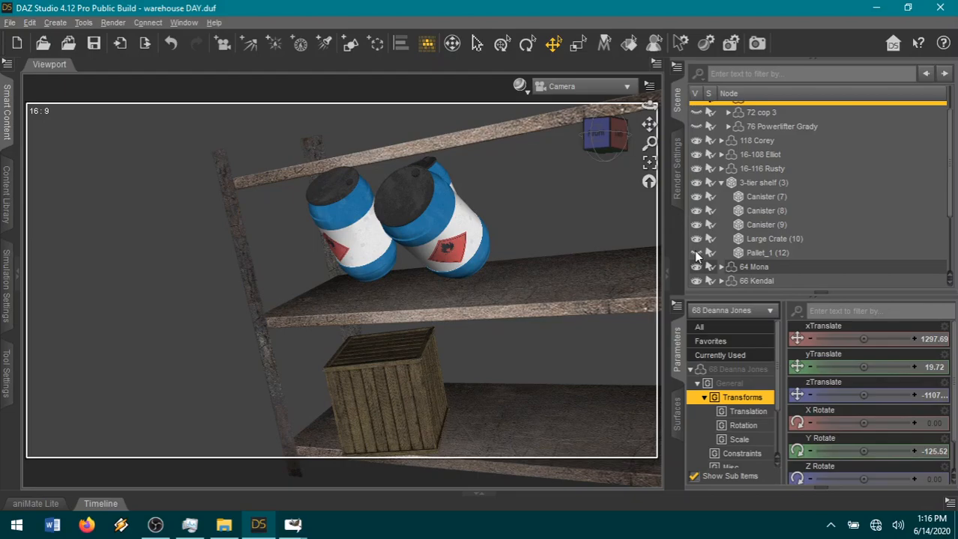
left_click(696, 254)
left_click(696, 253)
left_click(696, 238)
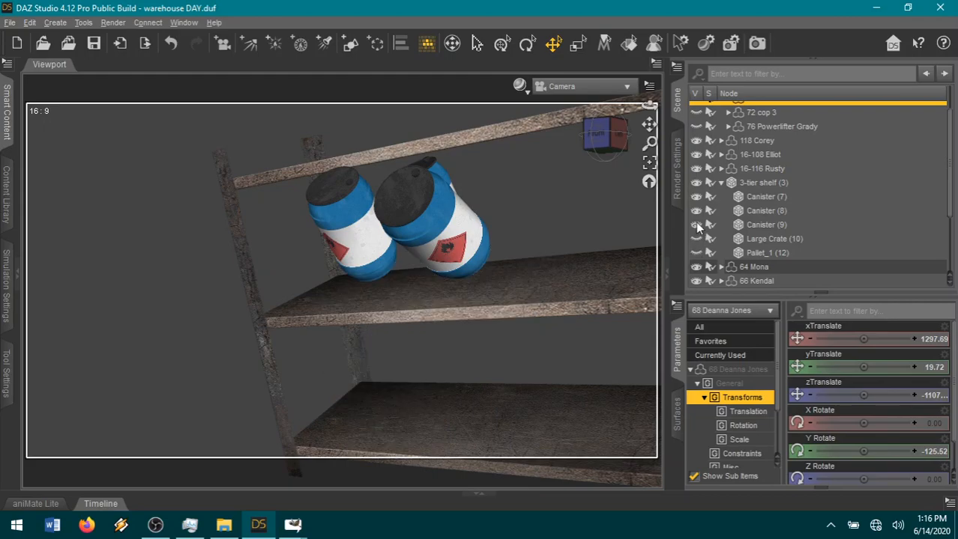
left_click(696, 224)
left_click(696, 210)
left_click(696, 196)
Select the empty 3-tier shelf, set the render's image name to 12-108C and start rendering it.
left_click(772, 183)
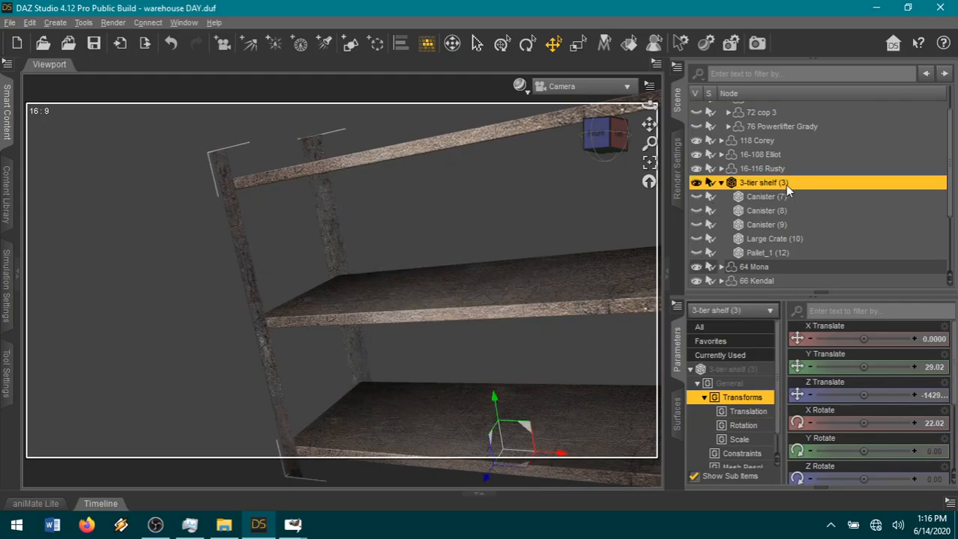
left_click(678, 183)
left_click(859, 159)
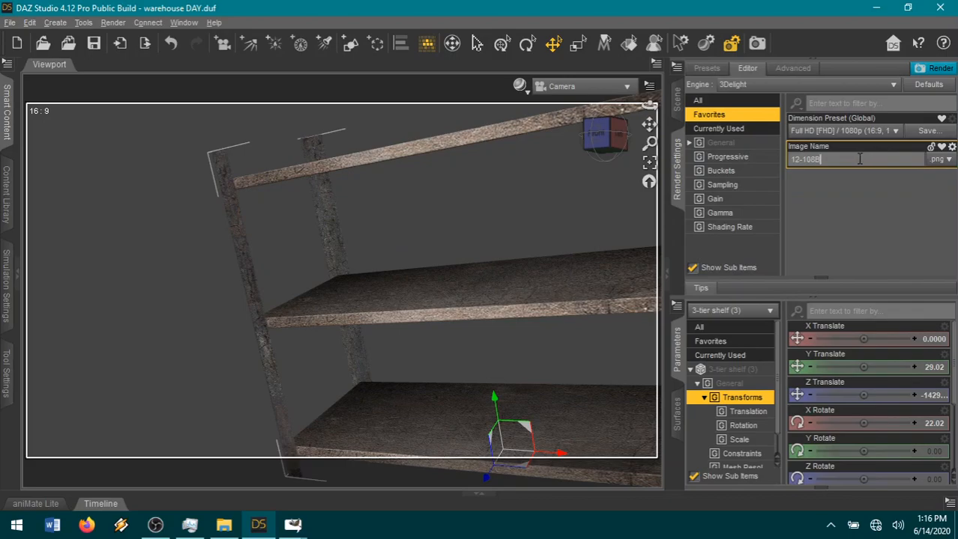
key("BackSpace")
type("C")
left_click(937, 70)
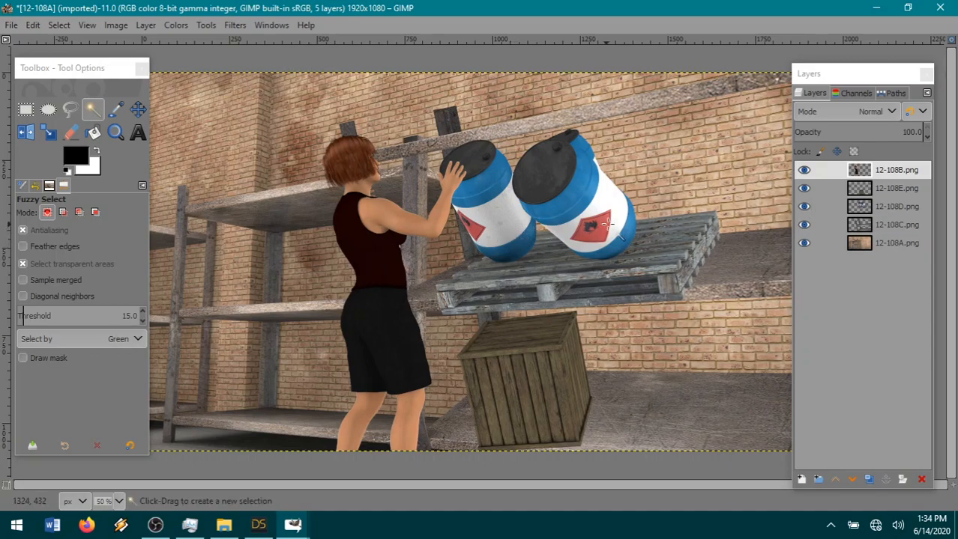
Switch to GIMP and toggle the visibility of the 12-108D layer to examine its part in the composite.
left_click(883, 225)
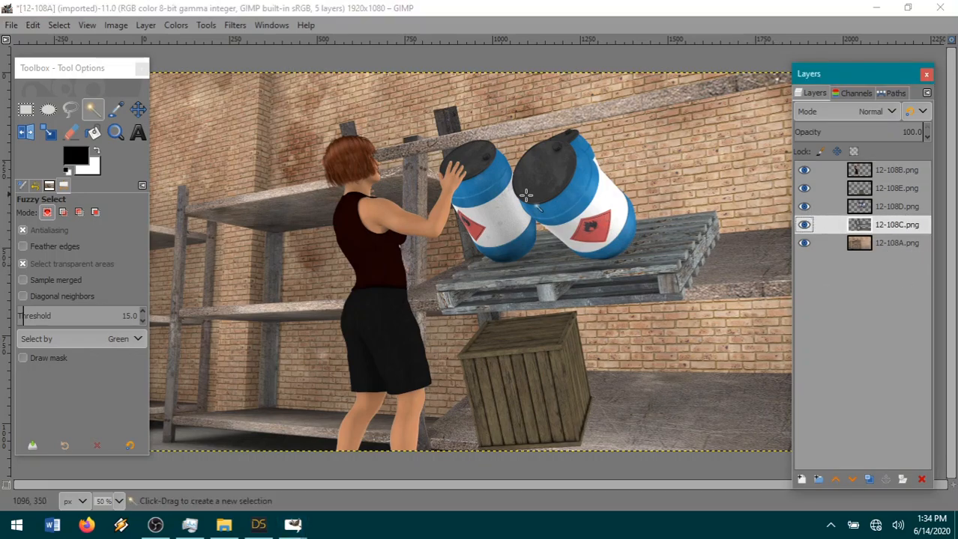
left_click(804, 208)
left_click(804, 208)
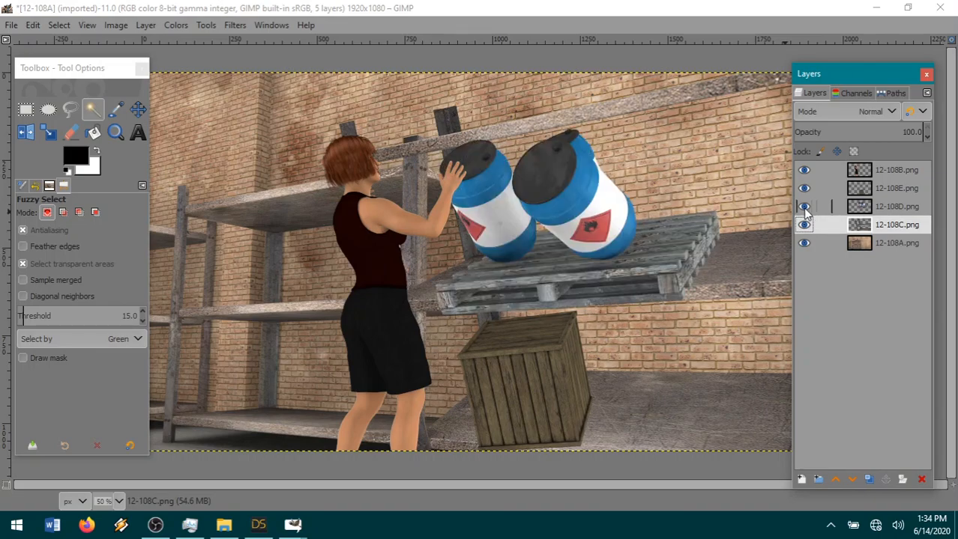
left_click(804, 208)
left_click(804, 208)
left_click(865, 245)
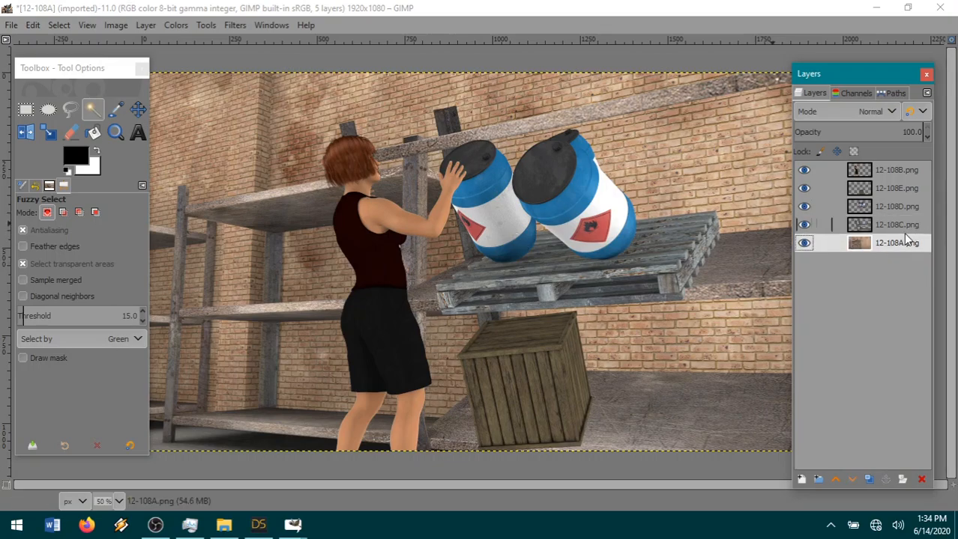
Set up a Zoom Motion Blur on the 12-108C shelf layer, centred at X 0.542, Y 0.972 with a blurring factor of -0.020.
left_click(861, 224)
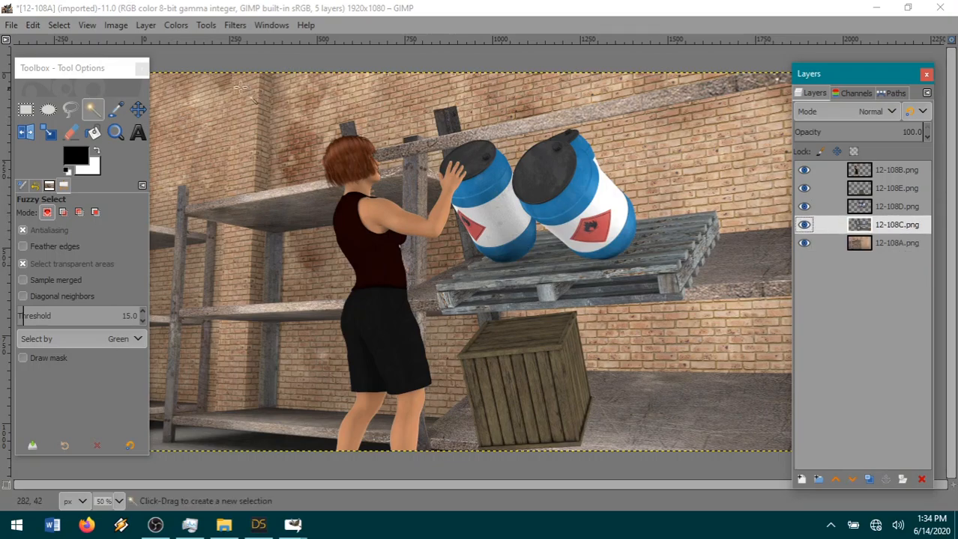
left_click(234, 26)
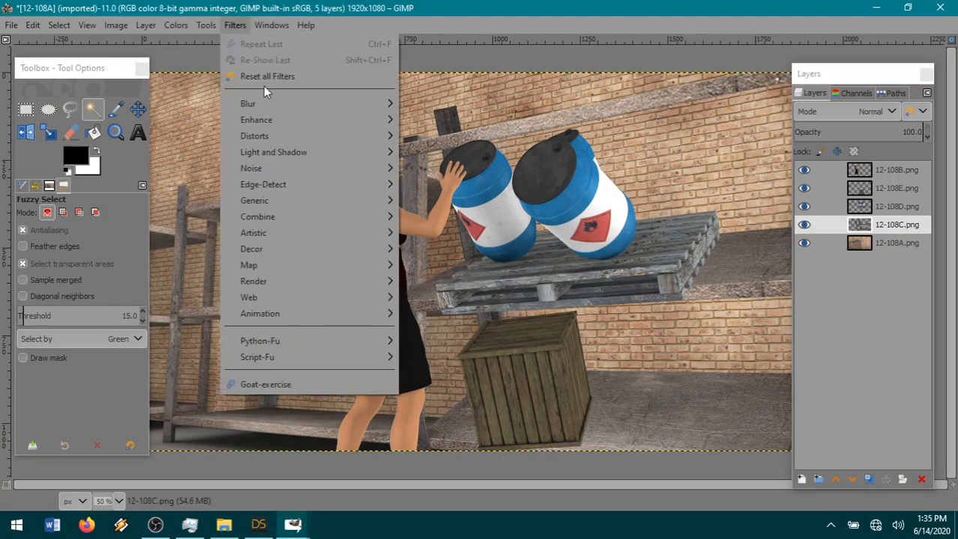
mouse_move(346, 111)
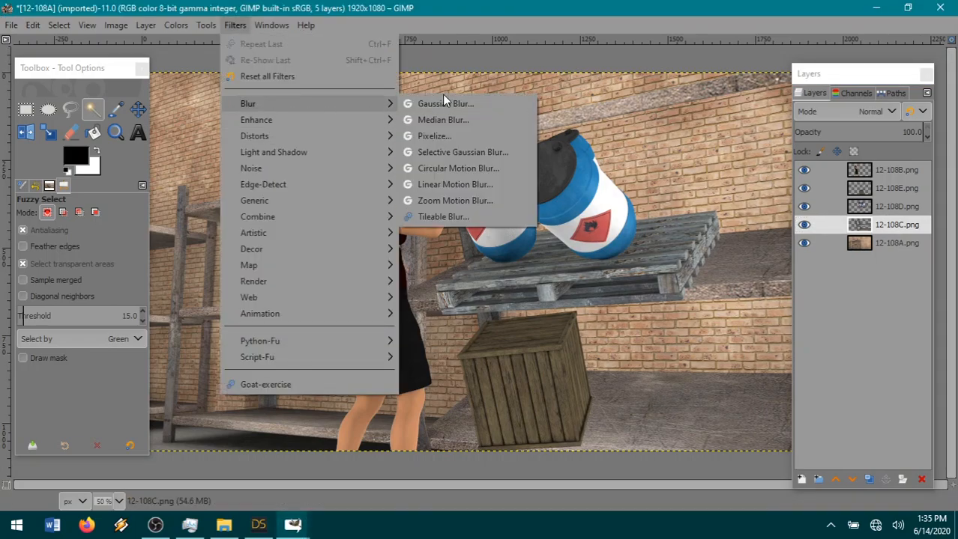
left_click(439, 197)
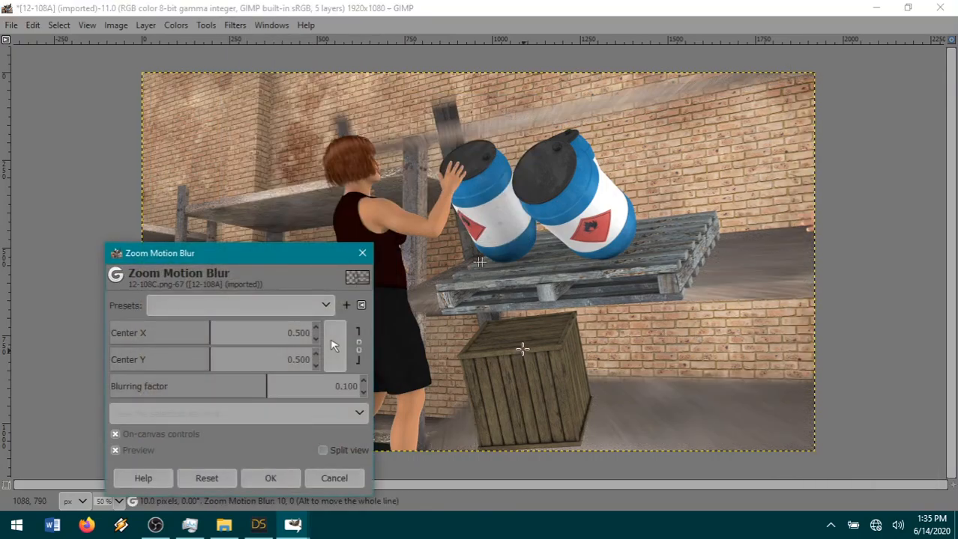
left_click_drag(484, 262, 519, 443)
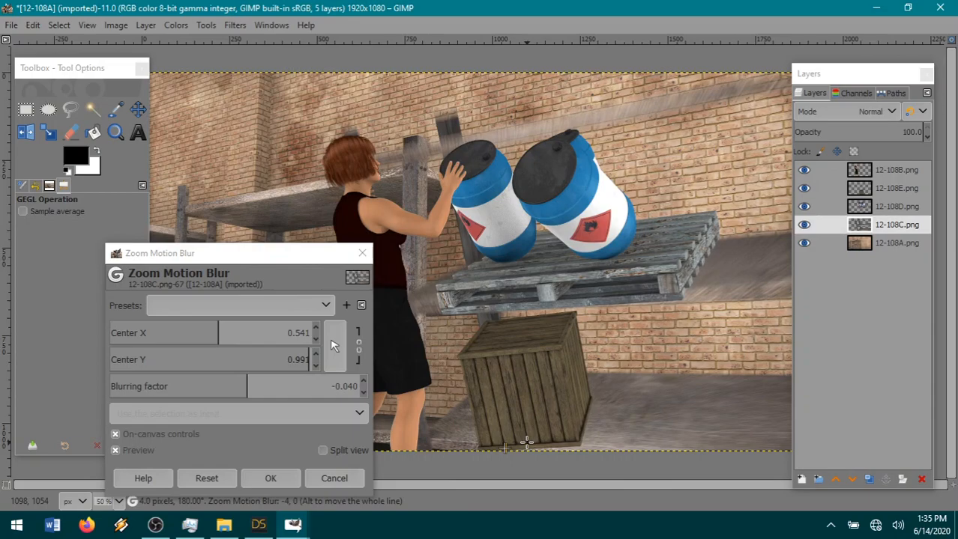
mouse_move(508, 449)
left_mouse_down()
mouse_move(519, 448)
mouse_move(506, 447)
left_mouse_up()
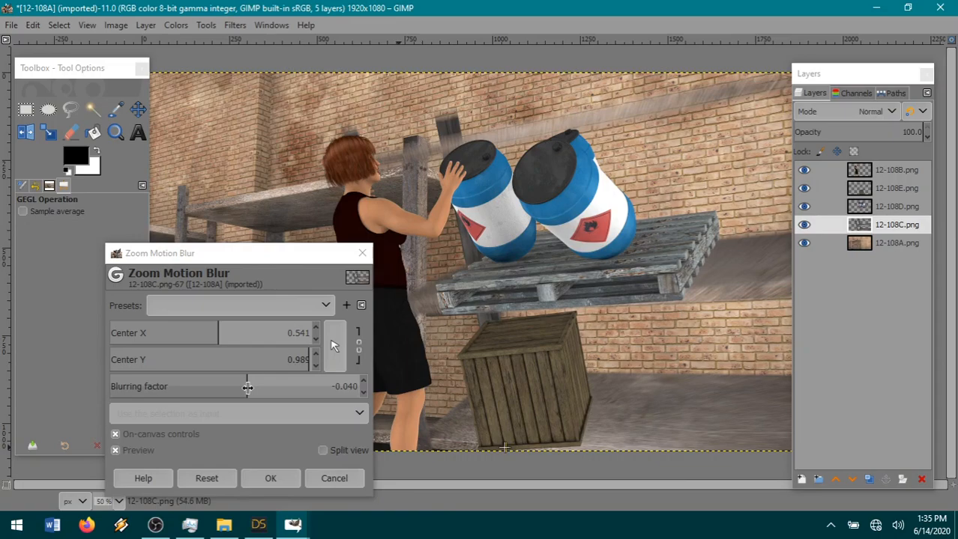
mouse_move(507, 447)
left_mouse_down()
mouse_move(498, 444)
mouse_move(505, 442)
left_mouse_up()
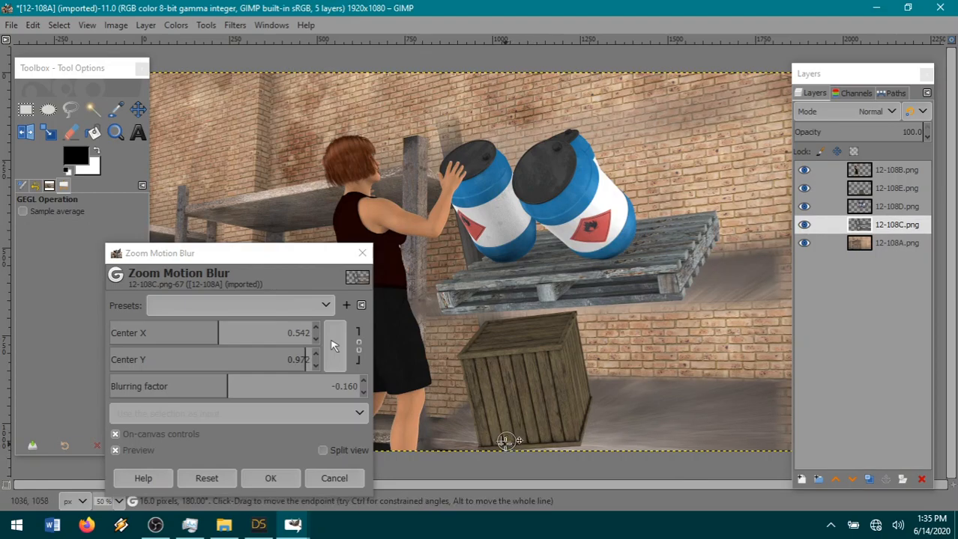
left_click_drag(502, 441, 506, 443)
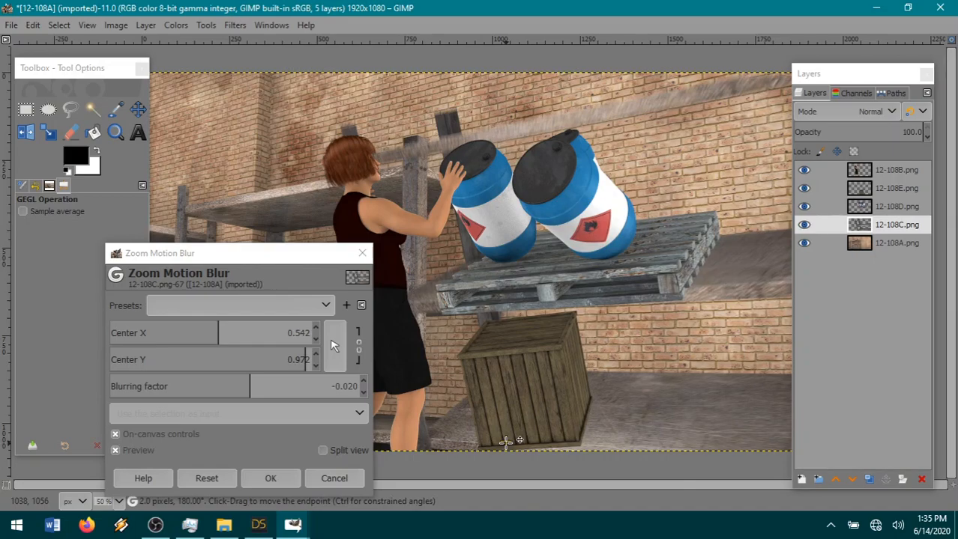
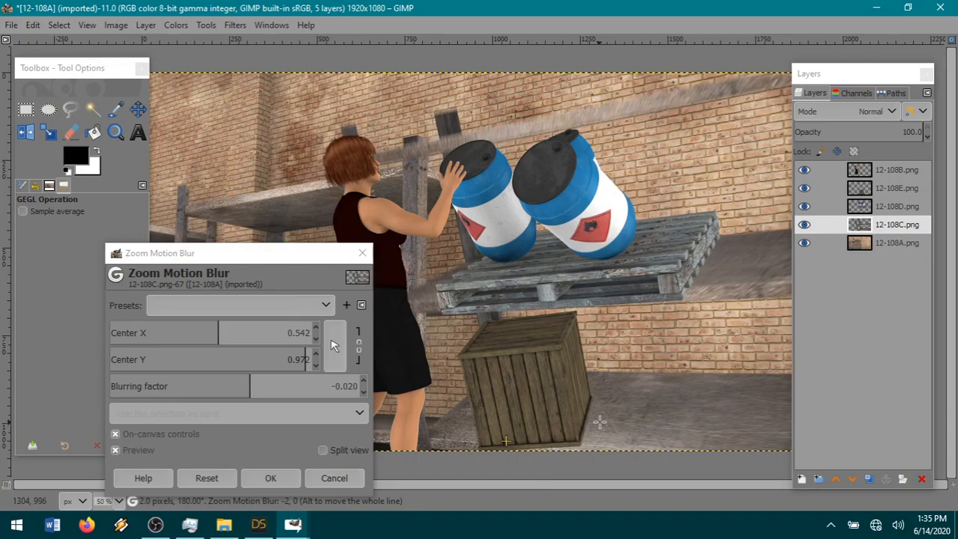
Commit the pending Zoom Motion Blur and apply a Linear Motion Blur with length 10 and angle 145 to the 12-108D layer.
left_click(904, 205)
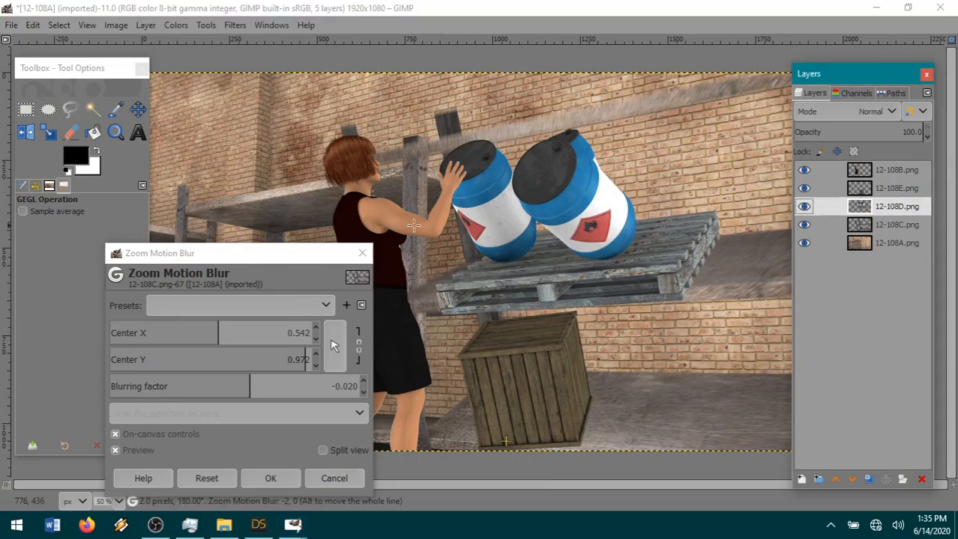
left_click(285, 474)
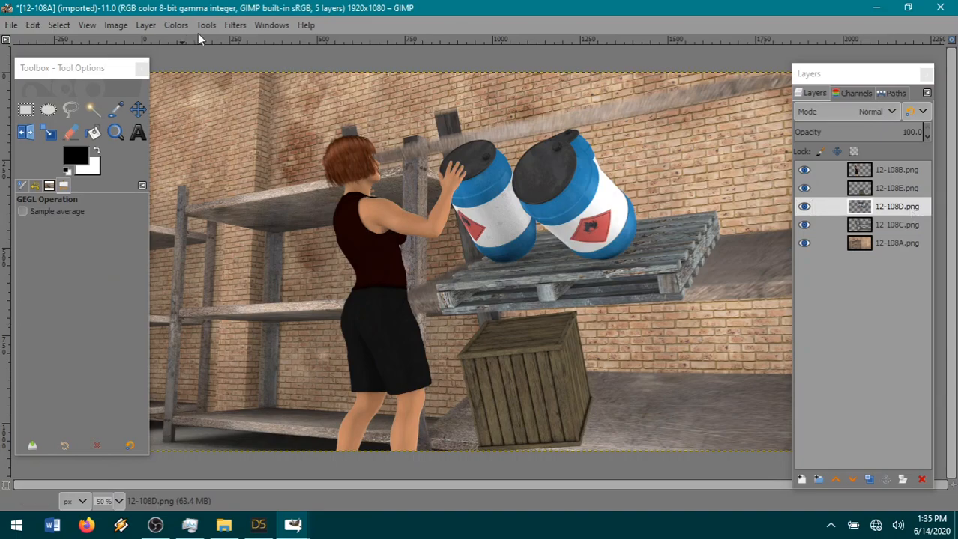
left_click(235, 25)
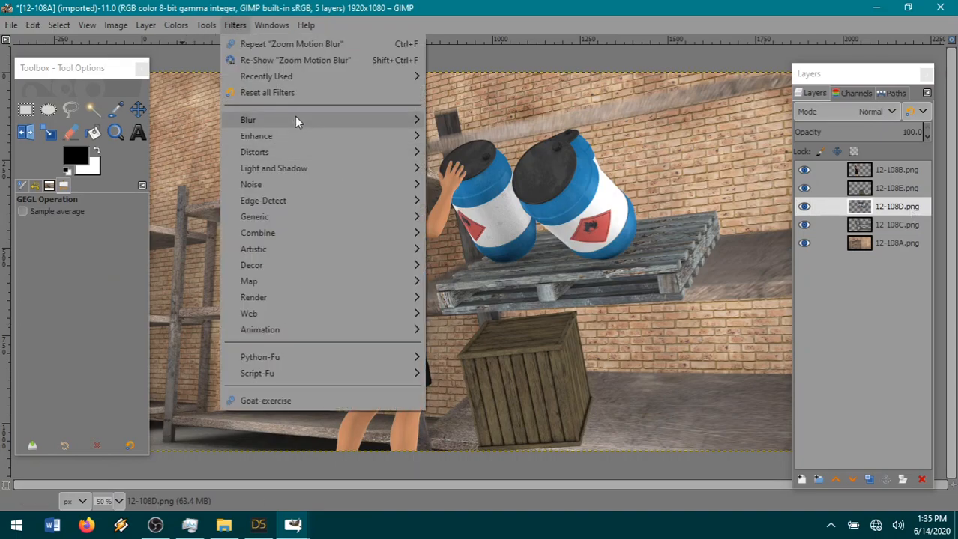
mouse_move(295, 117)
left_click(487, 201)
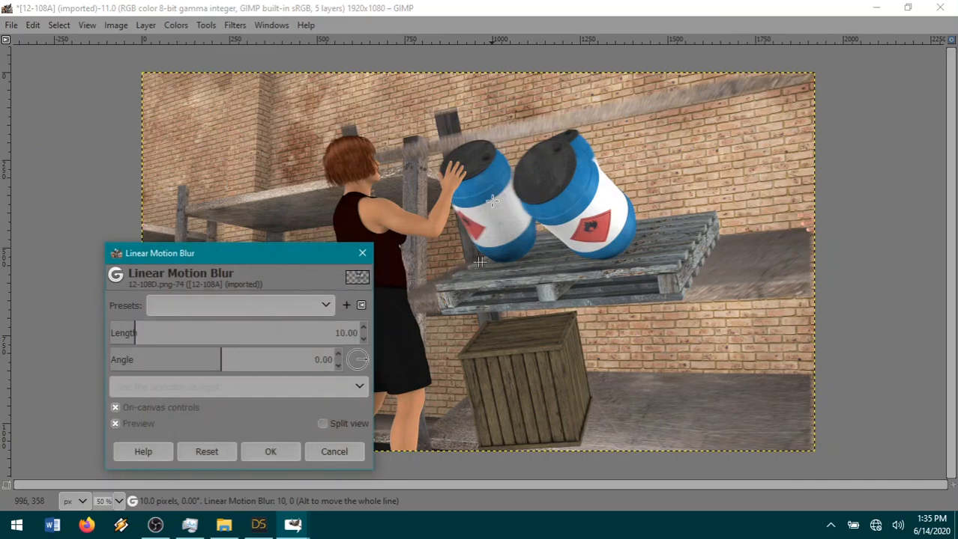
left_click_drag(366, 365, 346, 370)
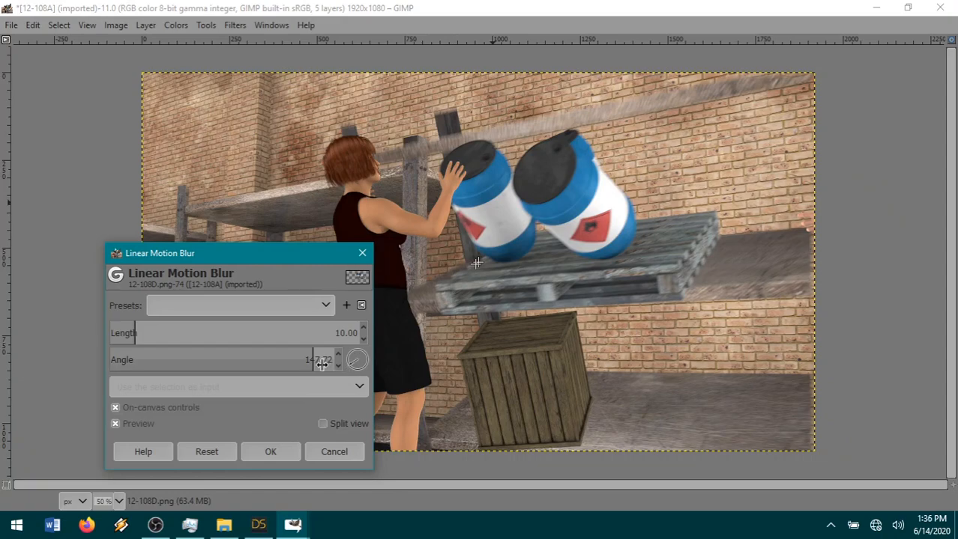
left_click(323, 363)
type("145")
key("Return")
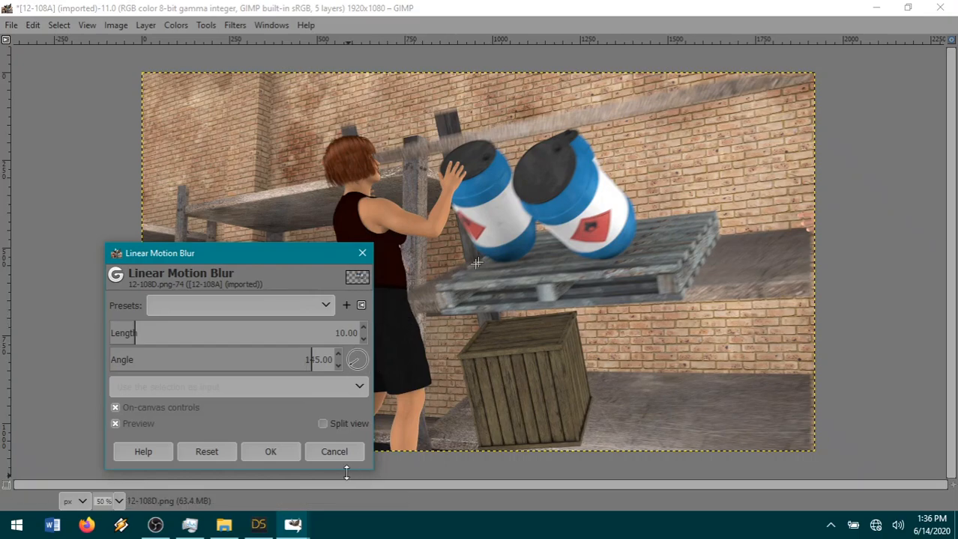
left_click(270, 452)
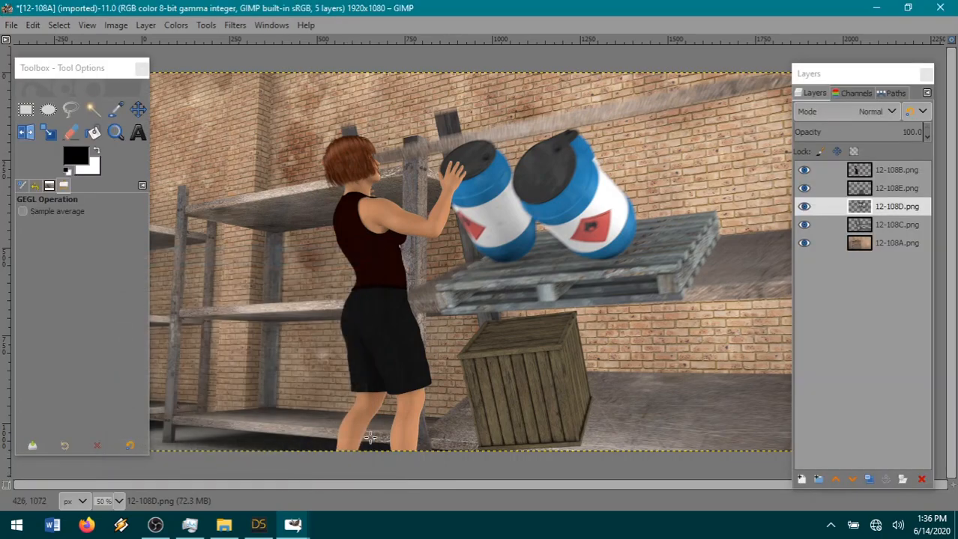
Apply a Linear Motion Blur with length 5 and angle 145 to the 12-108E crate layer.
left_click(895, 189)
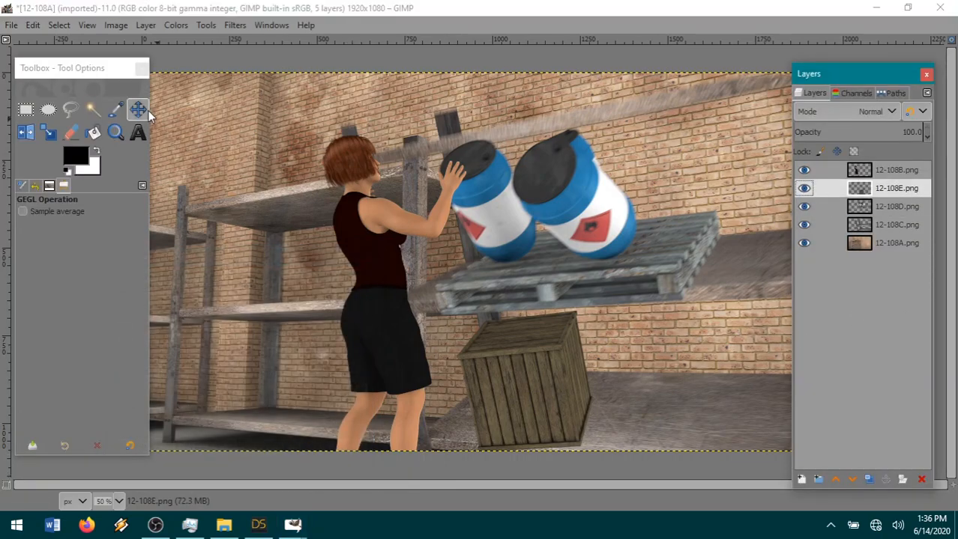
key("shift+ctrl+f")
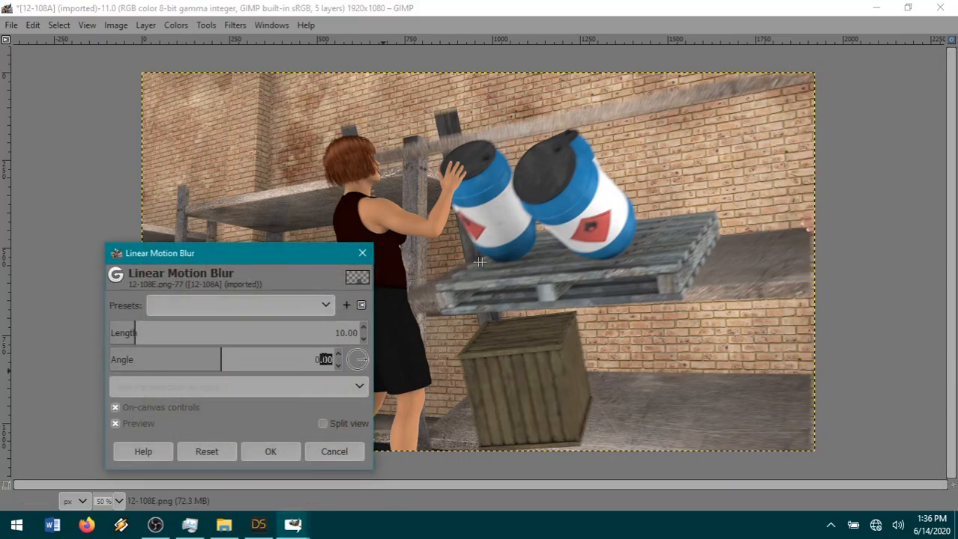
type("145")
left_click(353, 335)
type("5")
key("Return")
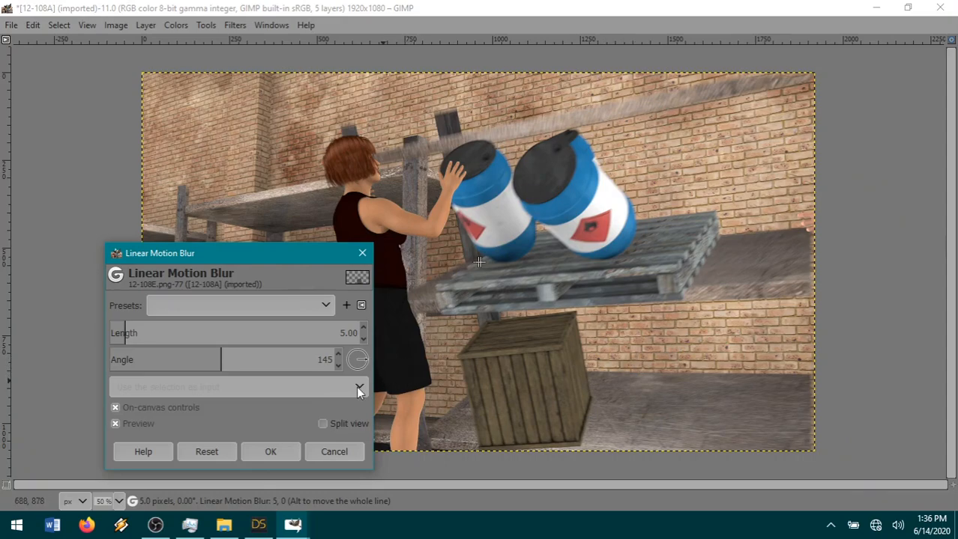
left_click(288, 452)
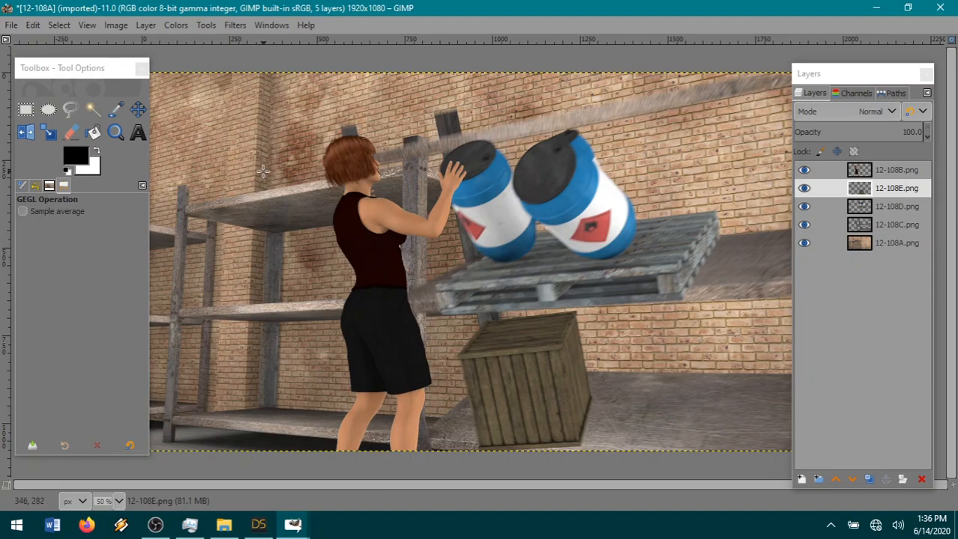
Try a Gaussian Blur of size 0.5 on the woman's layer, 12-108B.
left_click(894, 170)
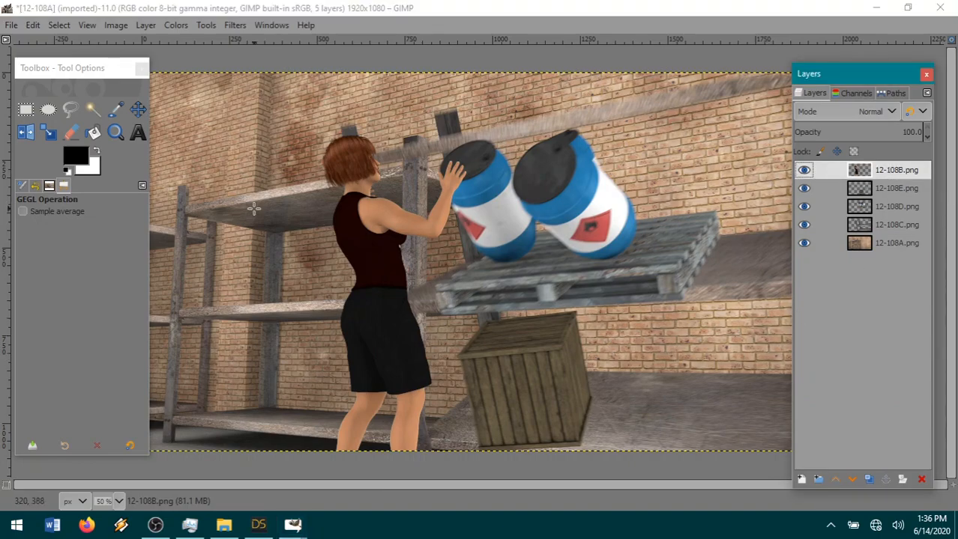
left_click(234, 25)
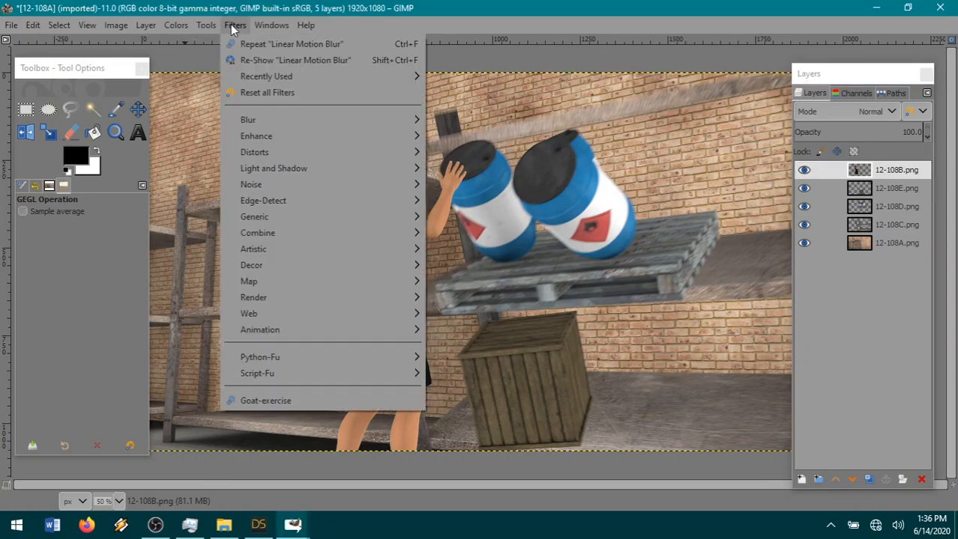
mouse_move(279, 118)
left_click(499, 120)
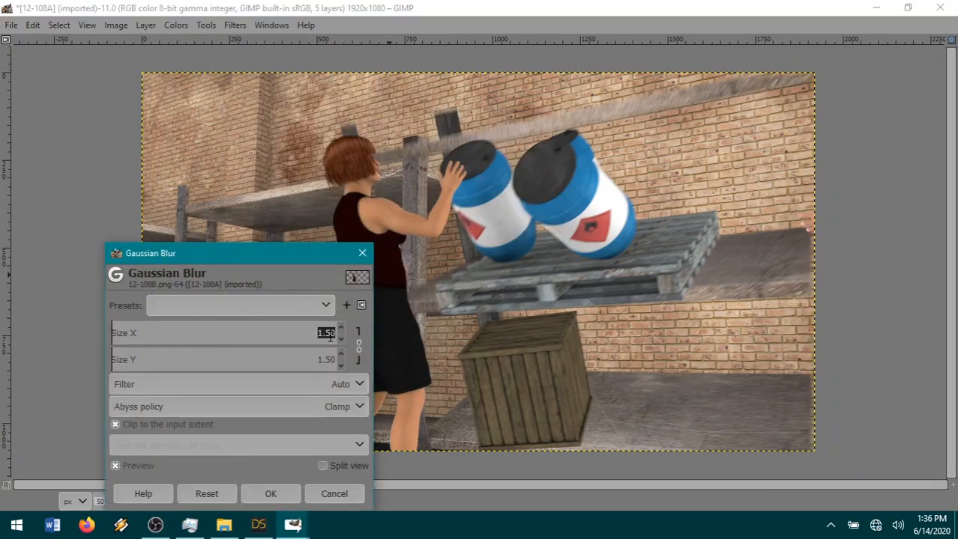
type("0.5")
key("Return")
left_click(269, 496)
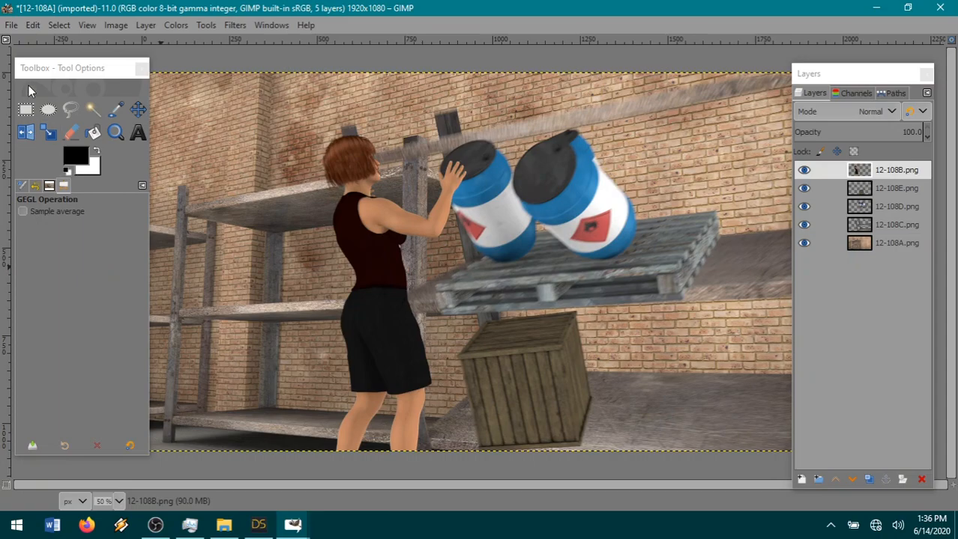
Compare the woman with and without the 0.5 Gaussian Blur by undoing and redoing it, and leave it undone.
left_click(34, 26)
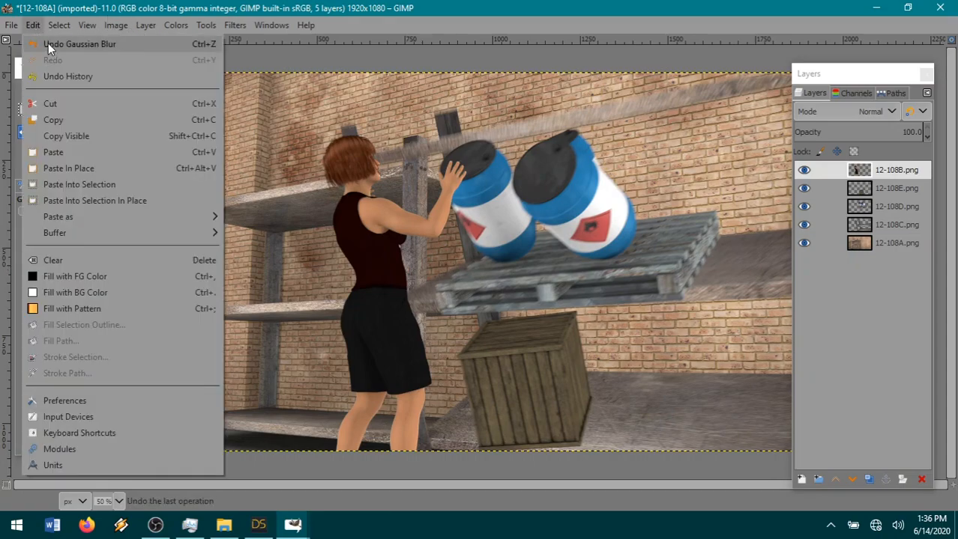
left_click(49, 44)
left_click(35, 26)
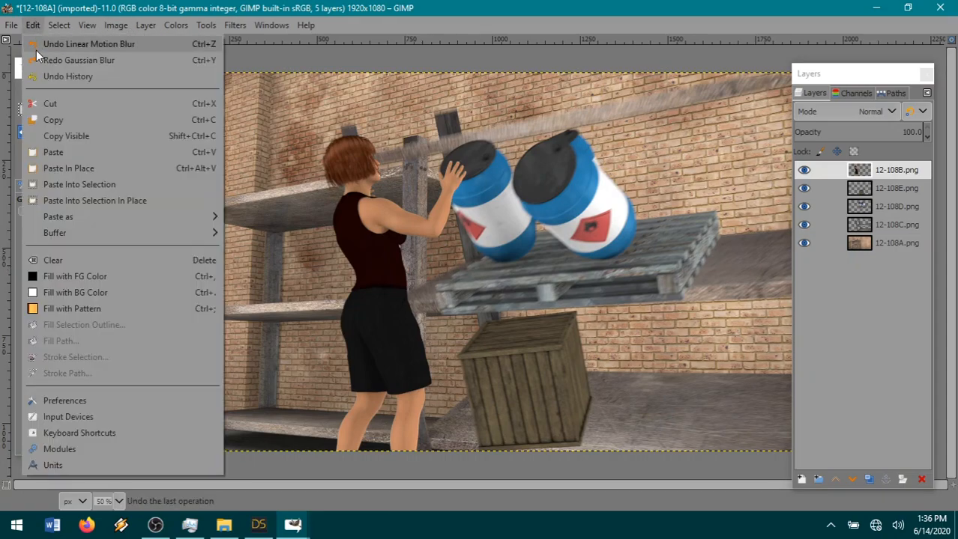
left_click(39, 61)
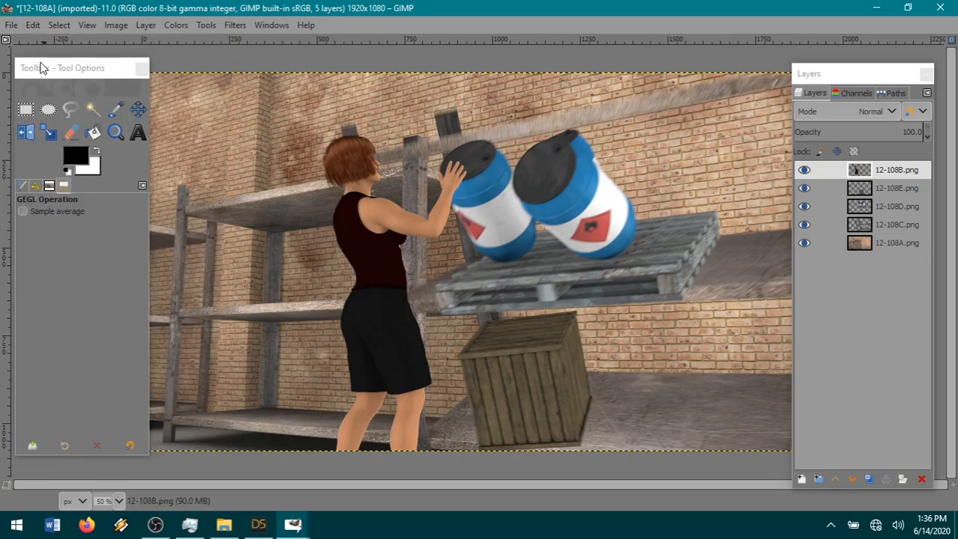
left_click(33, 25)
left_click(44, 44)
Apply a Gaussian Blur of size 0.75 in X and Y to the 12-108B layer.
left_click(231, 26)
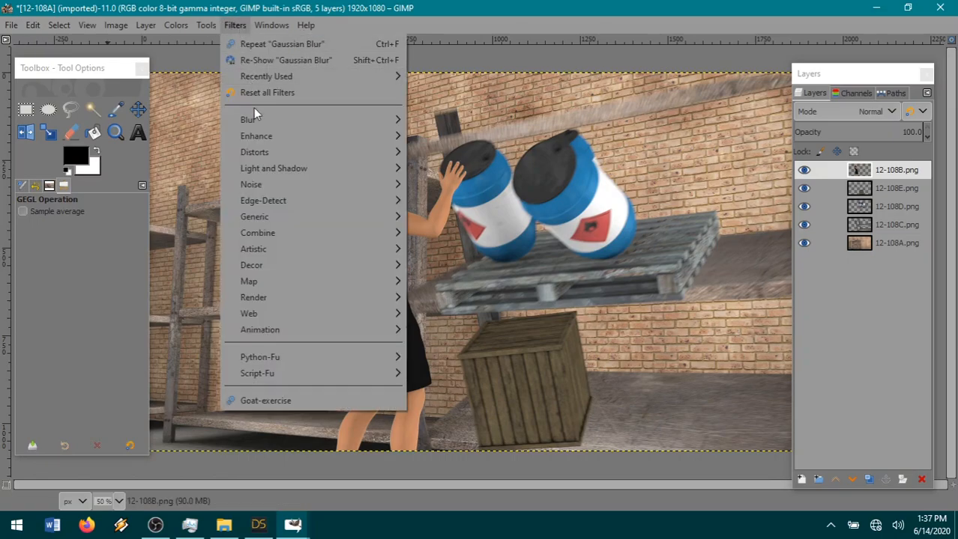
mouse_move(254, 120)
left_click(440, 119)
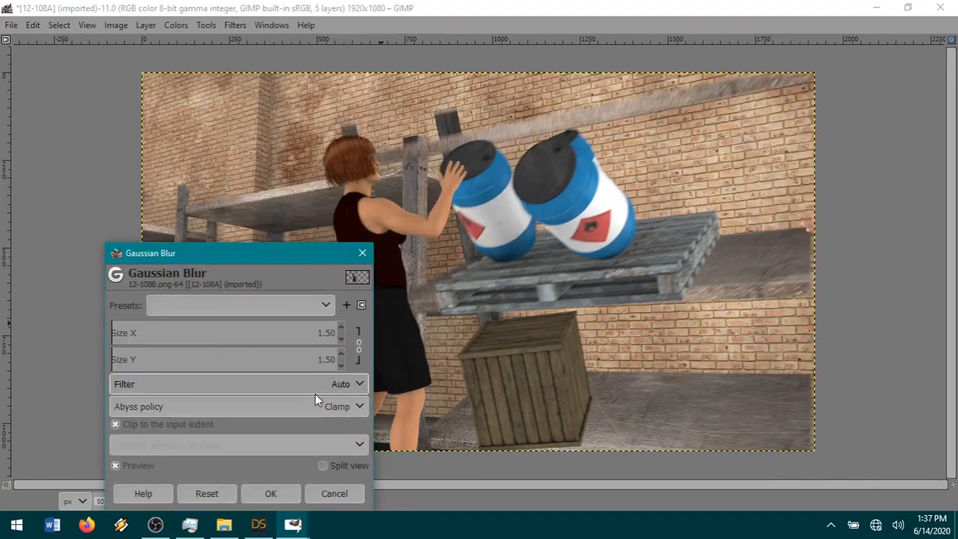
left_click(331, 333)
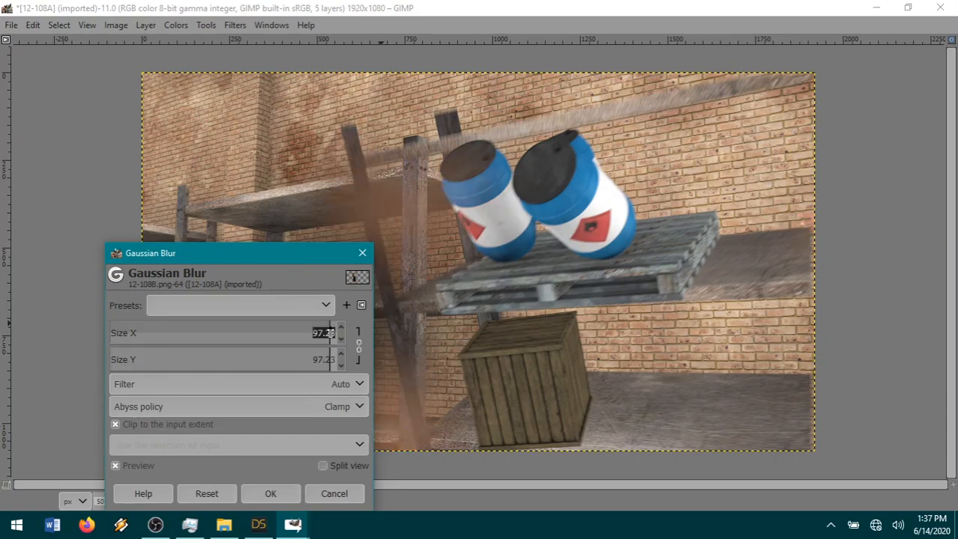
key("BackSpace")
type(".75")
key("Return")
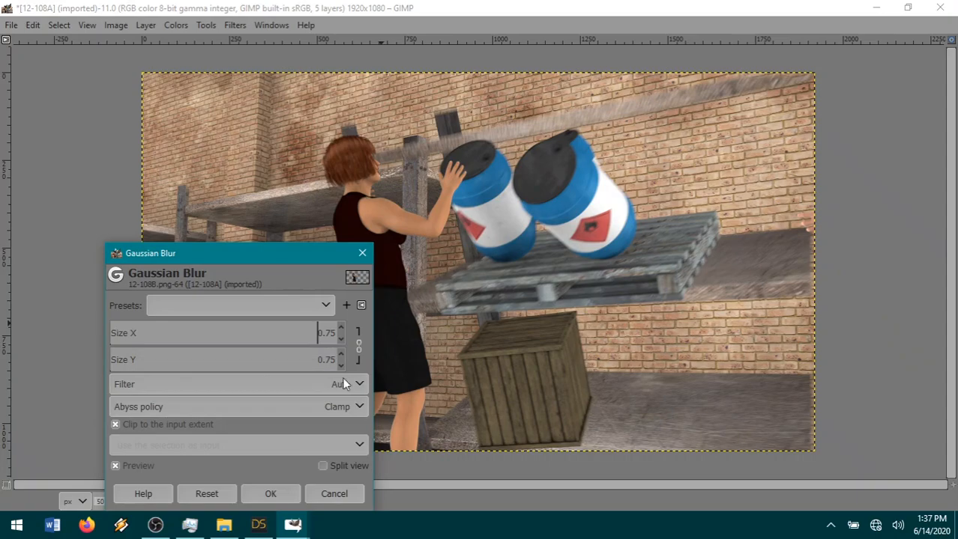
left_click(291, 493)
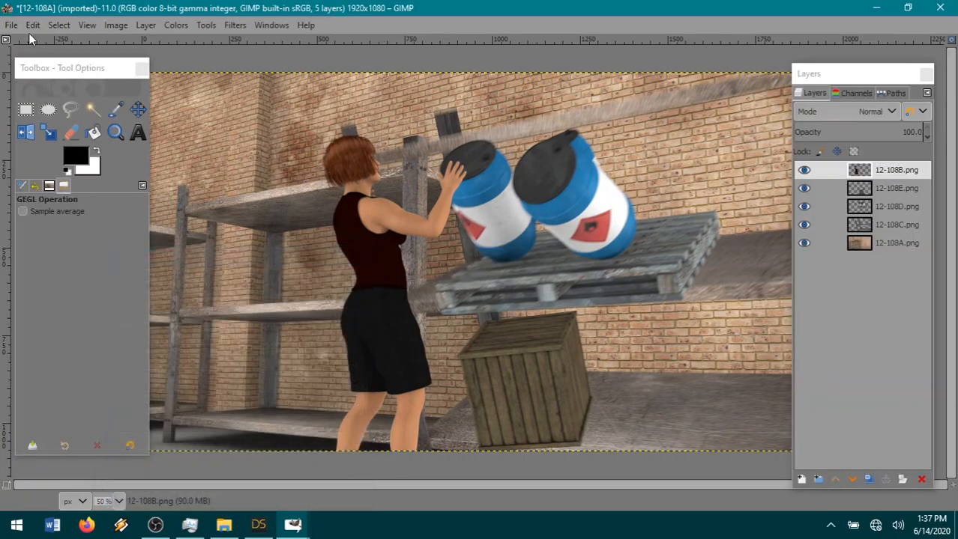
Undo and redo the 0.75 Gaussian Blur to compare the woman with and without it, leaving it applied.
left_click(32, 24)
left_click(46, 42)
left_click(33, 25)
left_click(48, 63)
left_click(49, 25)
mouse_move(27, 25)
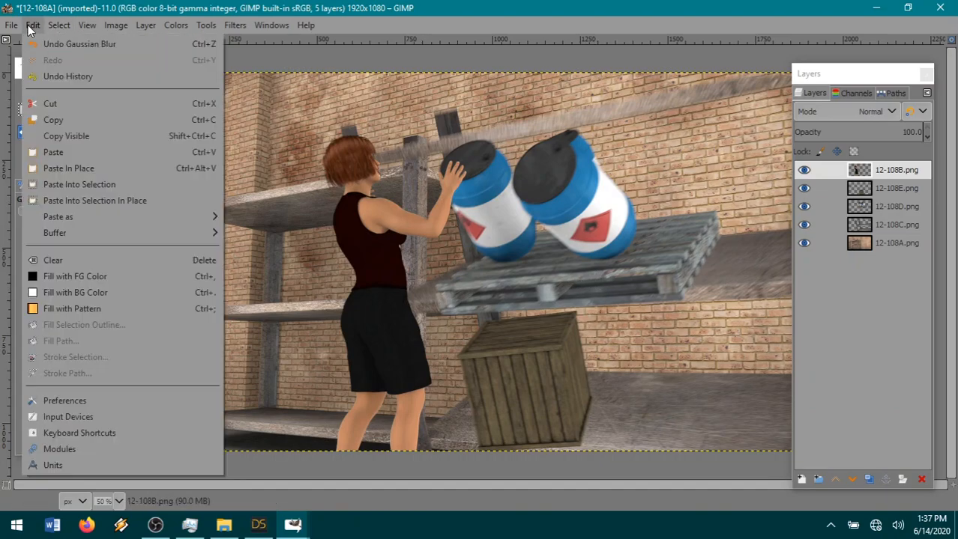
left_click(39, 43)
left_click(36, 25)
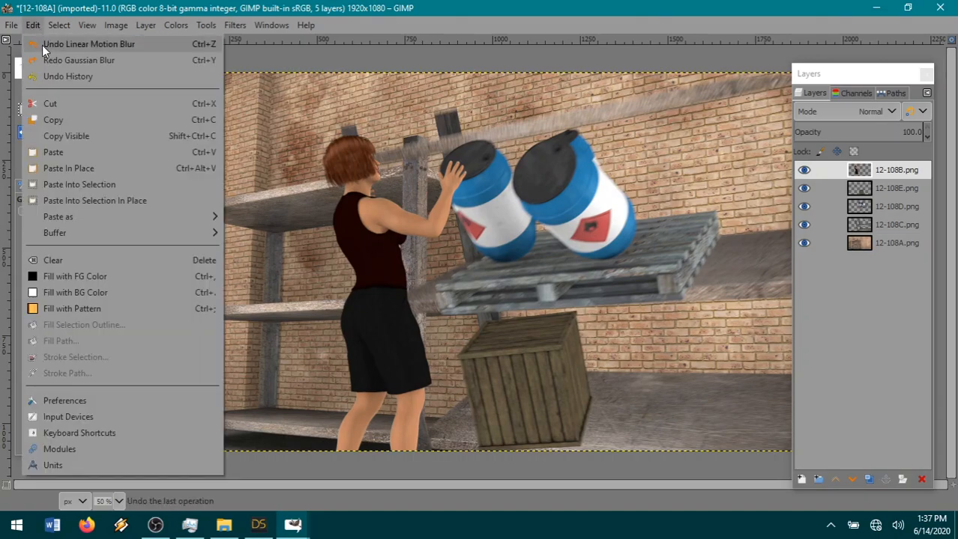
left_click(51, 60)
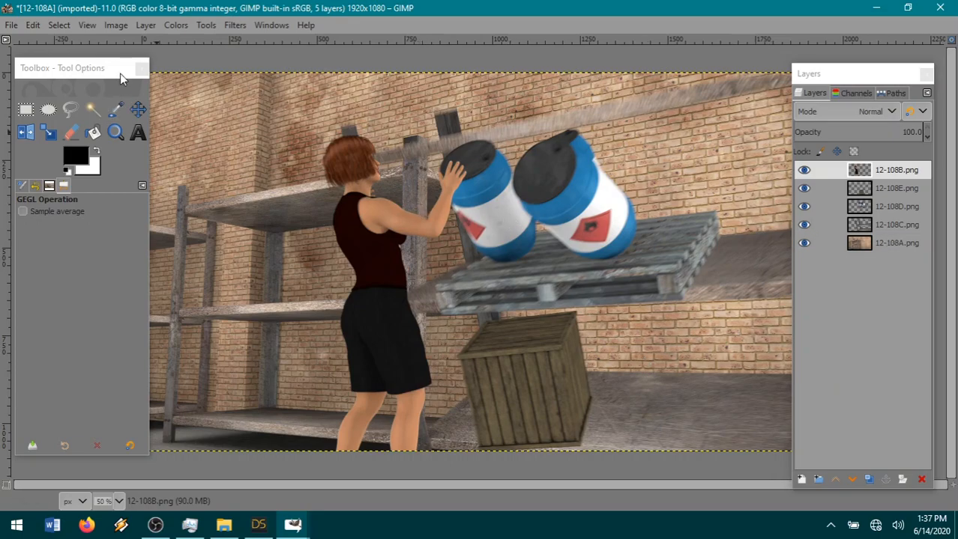
Export the composite as 12-108.png to The Iron Brotherhood folder with the default PNG options.
left_click(12, 26)
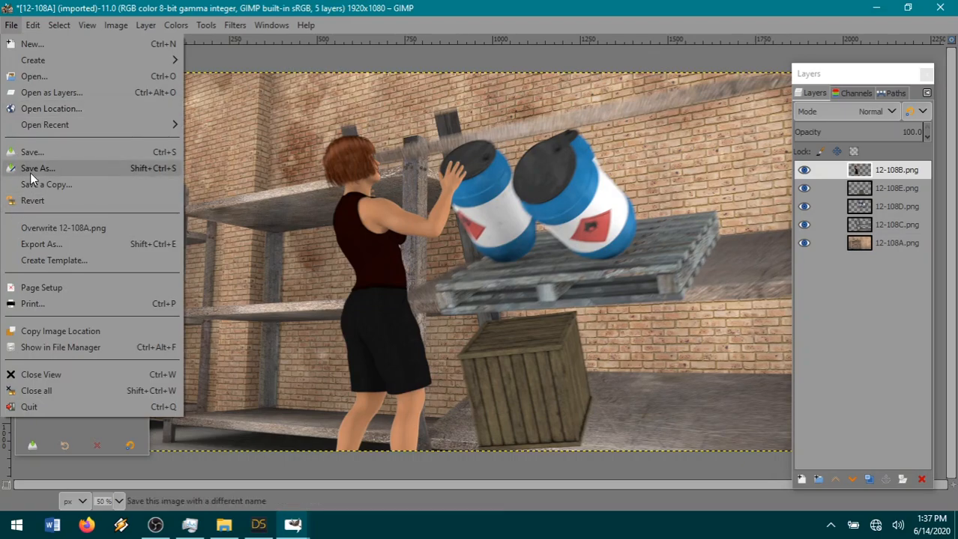
left_click(32, 244)
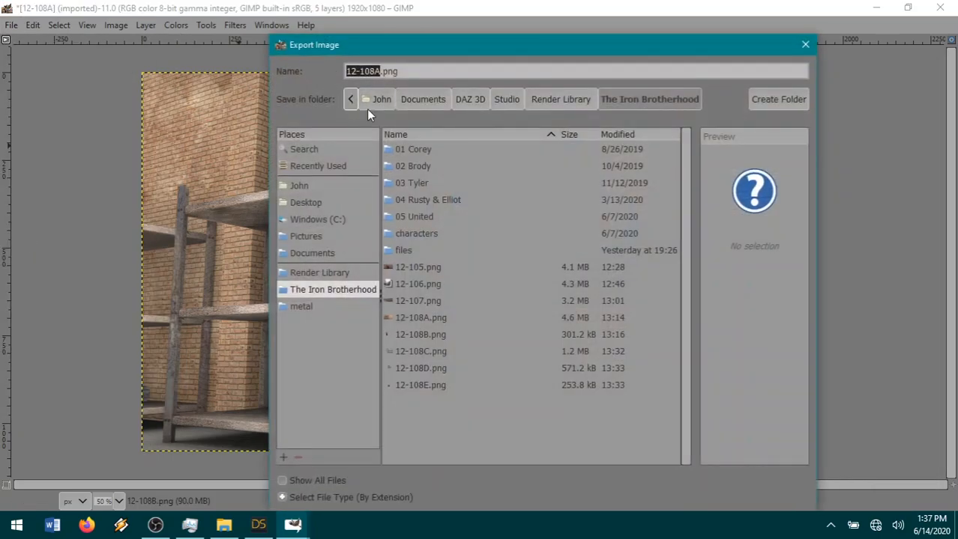
left_click(380, 71)
key("Return")
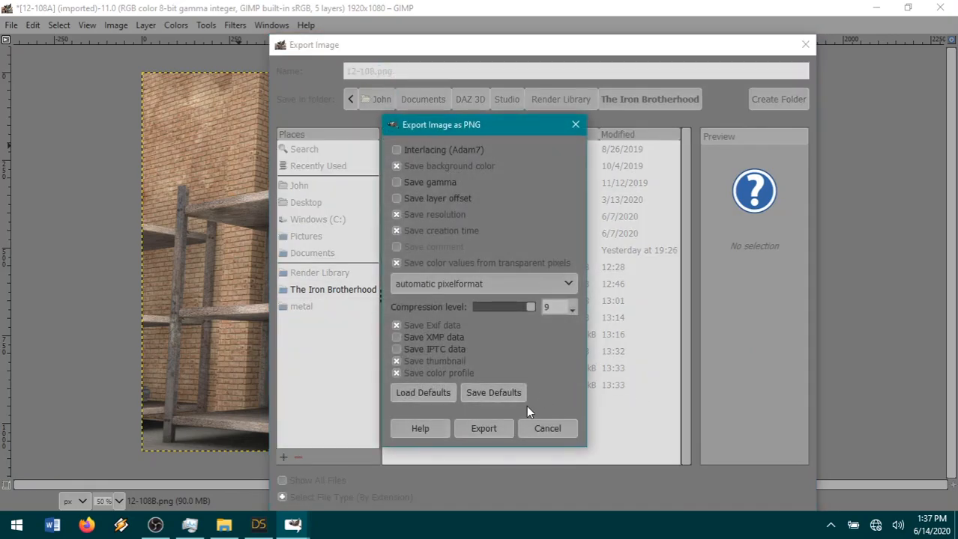
left_click(483, 428)
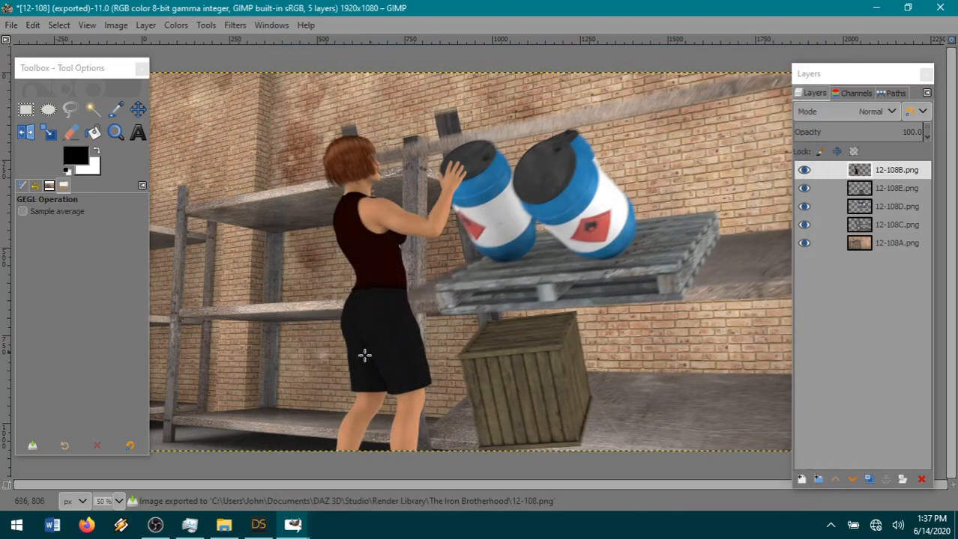
Switch to the page18.xcf comic page image in GIMP.
left_click(260, 527)
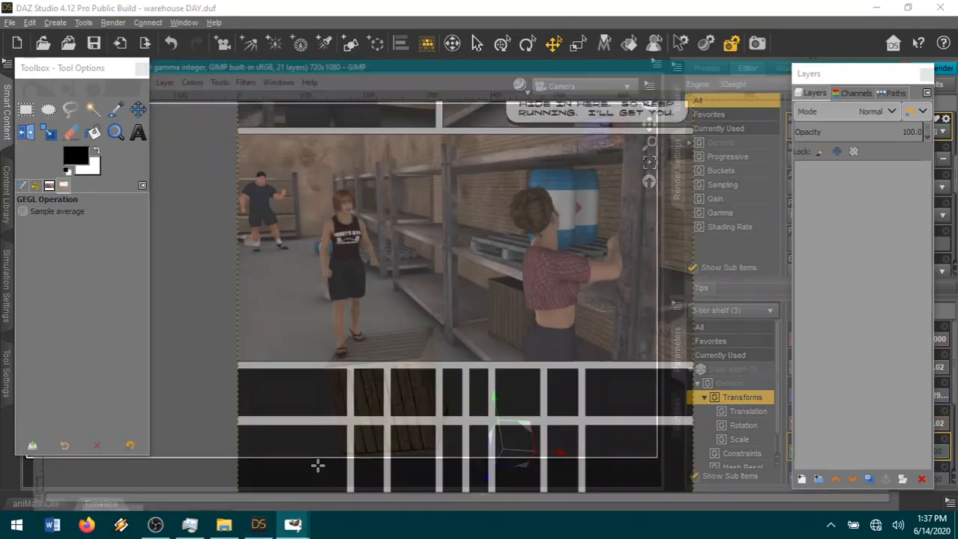
left_click(420, 466)
Open 12-108A.png as a layer in page18.xcf and undo the import.
left_click(9, 25)
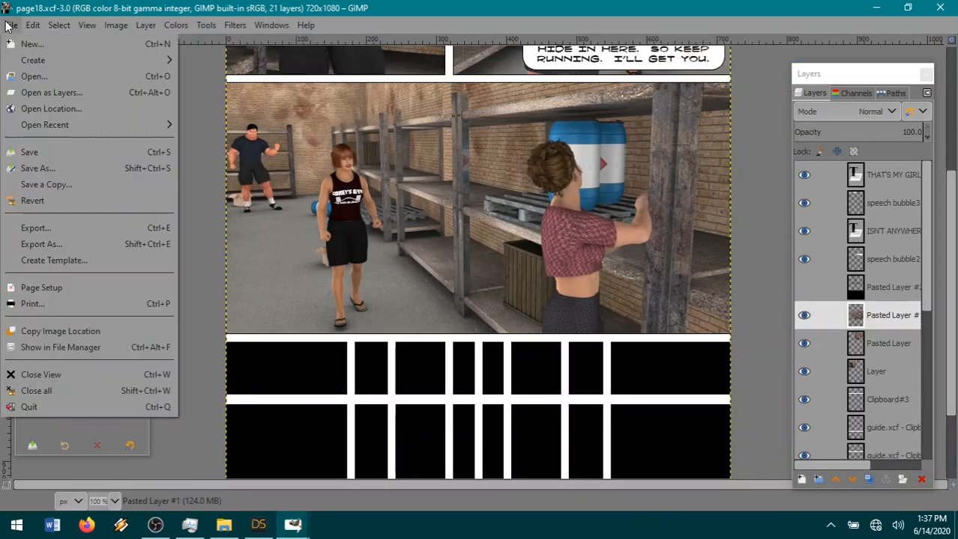
left_click(62, 92)
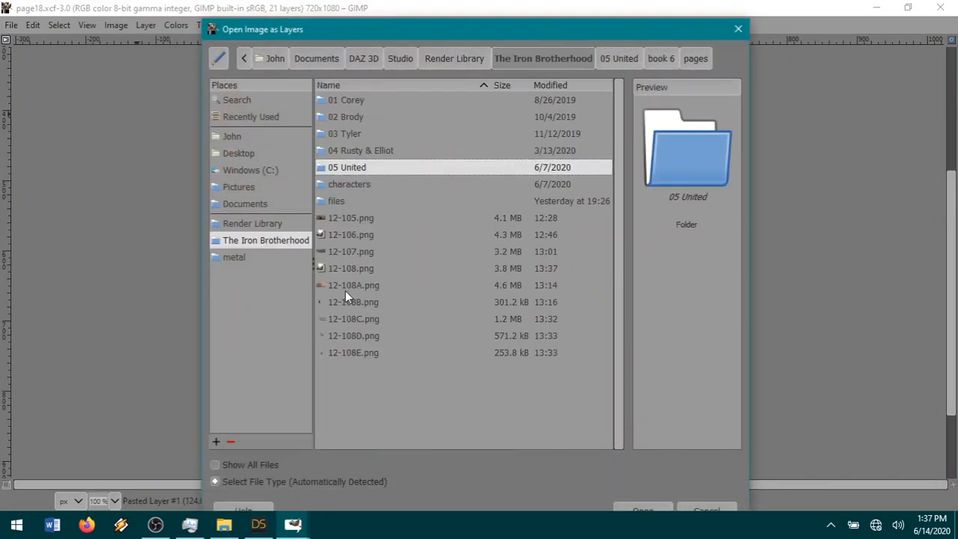
double_click(344, 290)
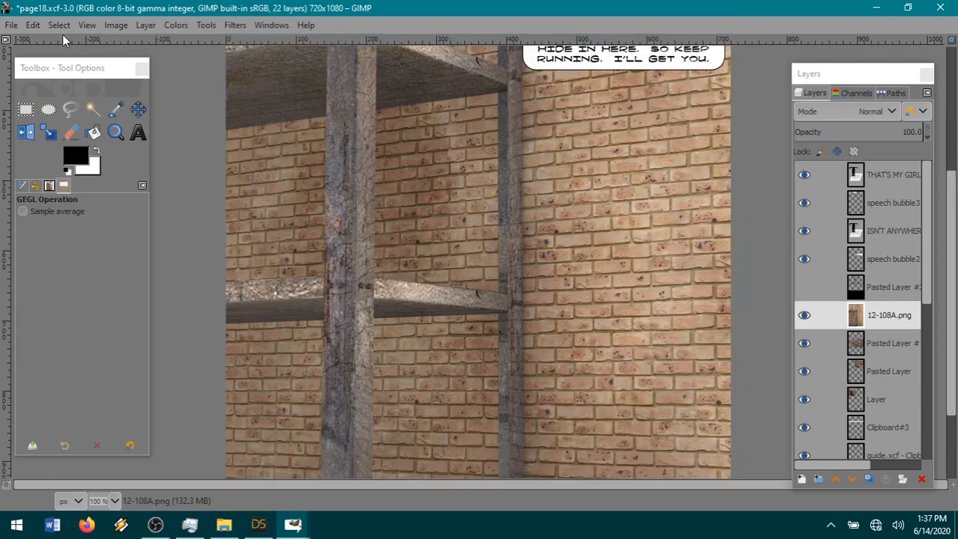
left_click(33, 24)
left_click(45, 43)
Open 12-108.png from The Iron Brotherhood folder as a new layer in page18.xcf.
left_click(12, 25)
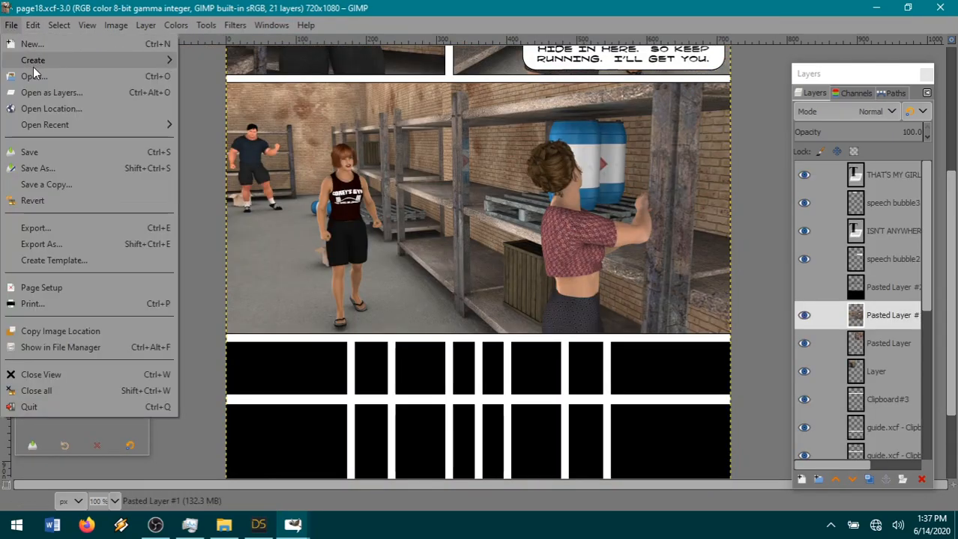
left_click(51, 92)
left_click(539, 59)
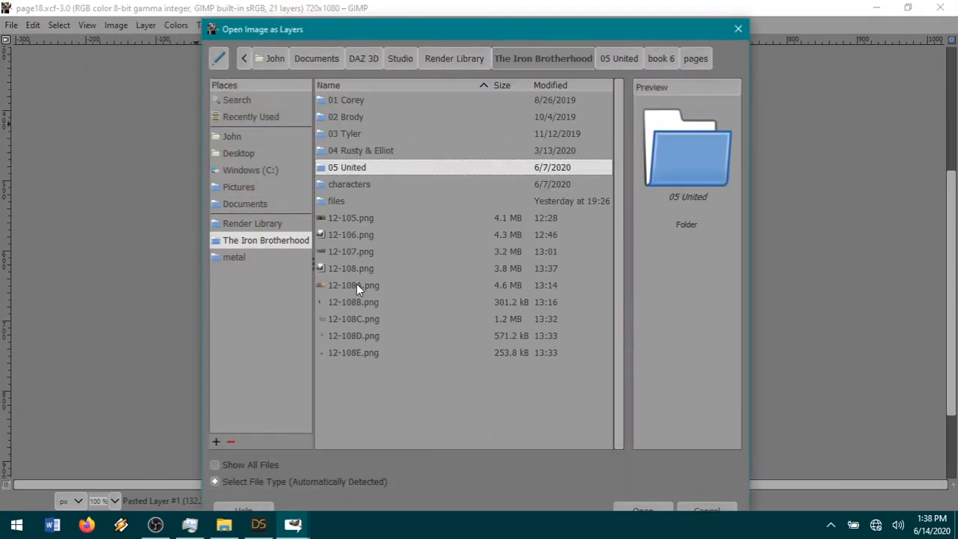
double_click(358, 268)
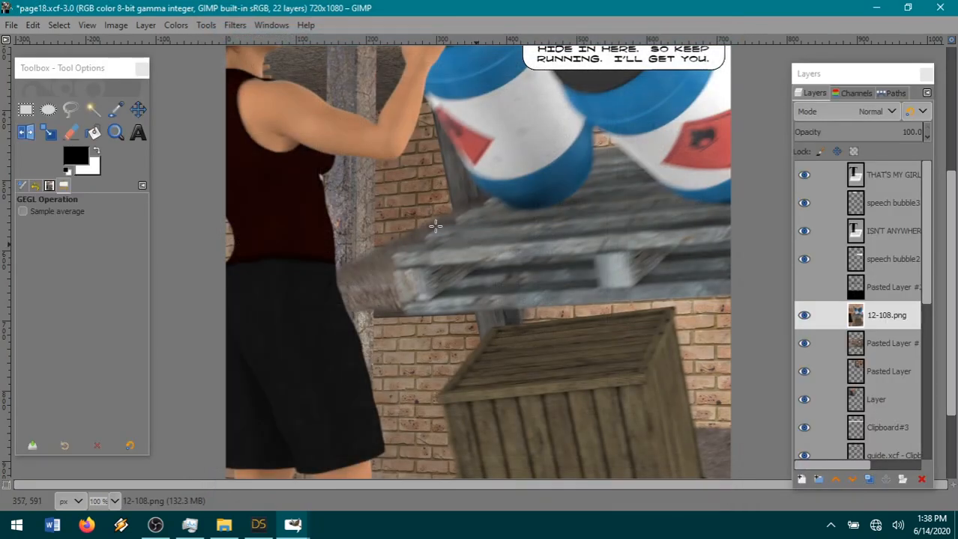
Scale the 12-108.png layer to 34%.
left_click(147, 25)
left_click(171, 276)
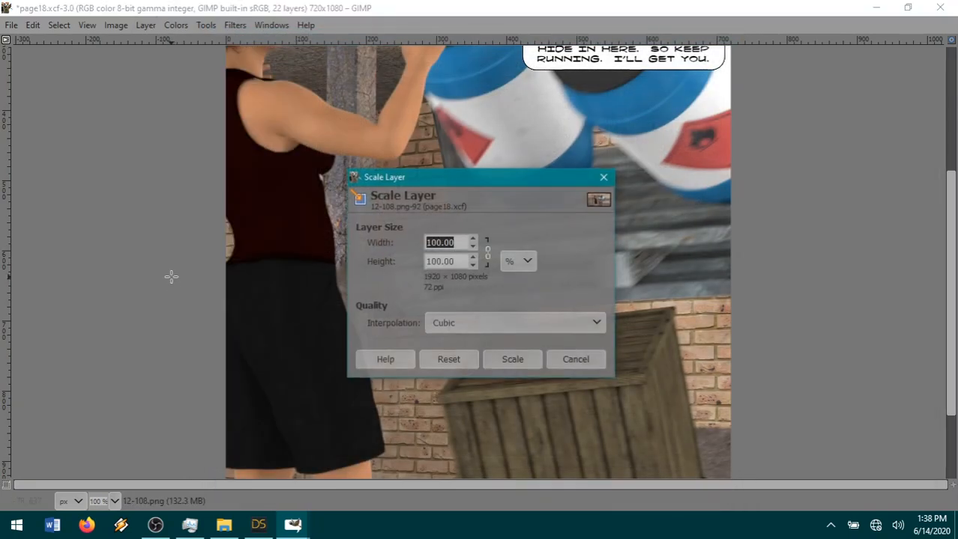
type("34")
left_click(496, 359)
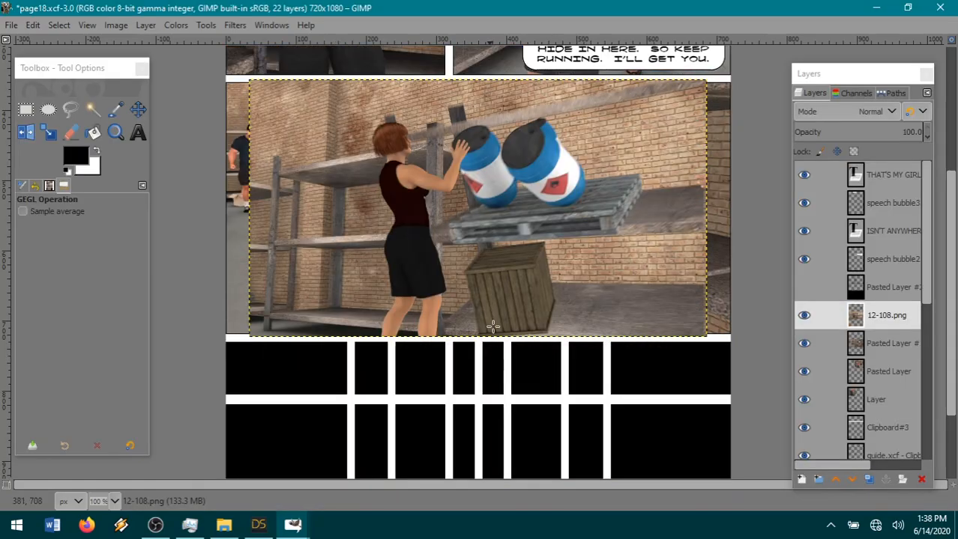
Move the 12-108.png layer into the page's lower-left area below the warehouse panel and raise it above the black panel layer.
scroll(495, 173, "down", 3)
left_click(138, 110)
left_click_drag(454, 92, 333, 341)
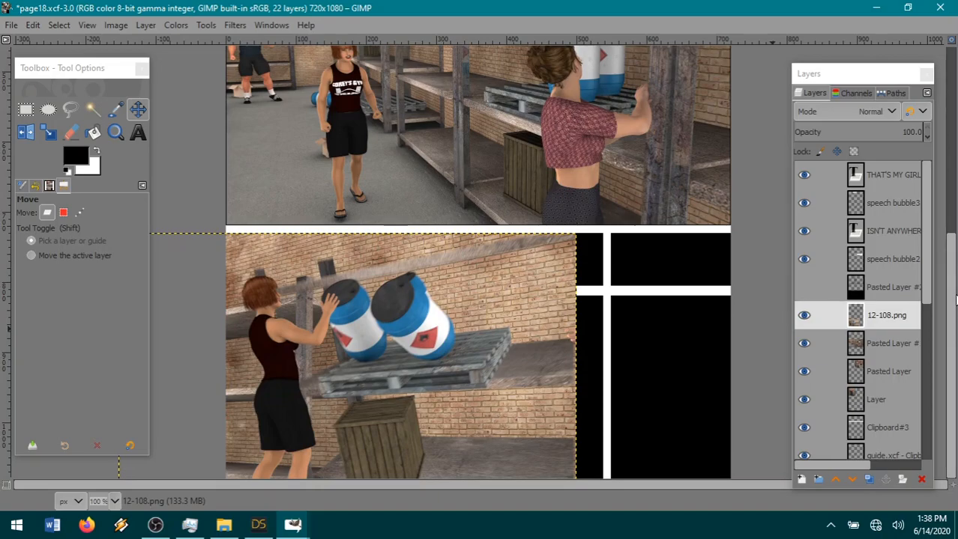
left_click_drag(891, 315, 892, 290)
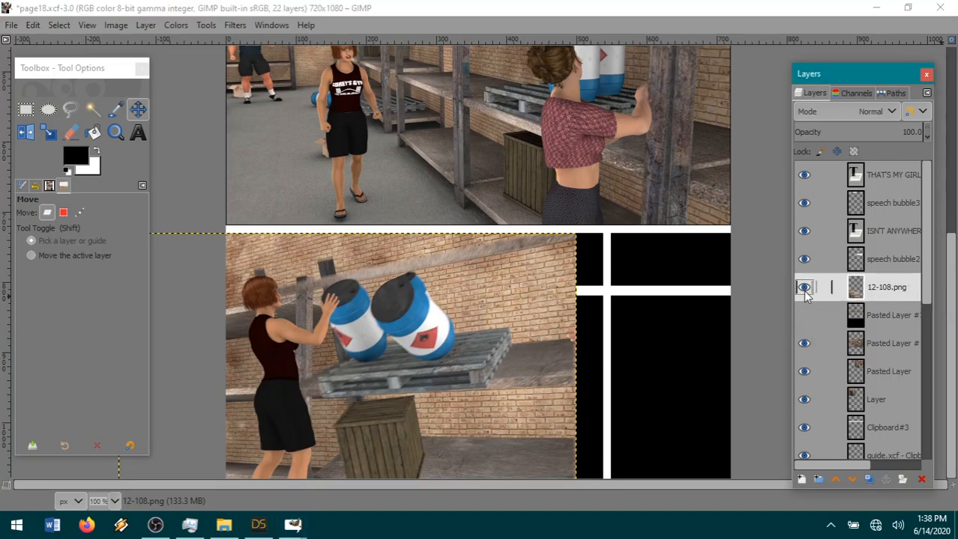
Cut the overhanging right part of the 12-108.png layer using a rectangular selection about 264 by 439 px, starting at the central gutter.
left_click(804, 289)
left_click(26, 110)
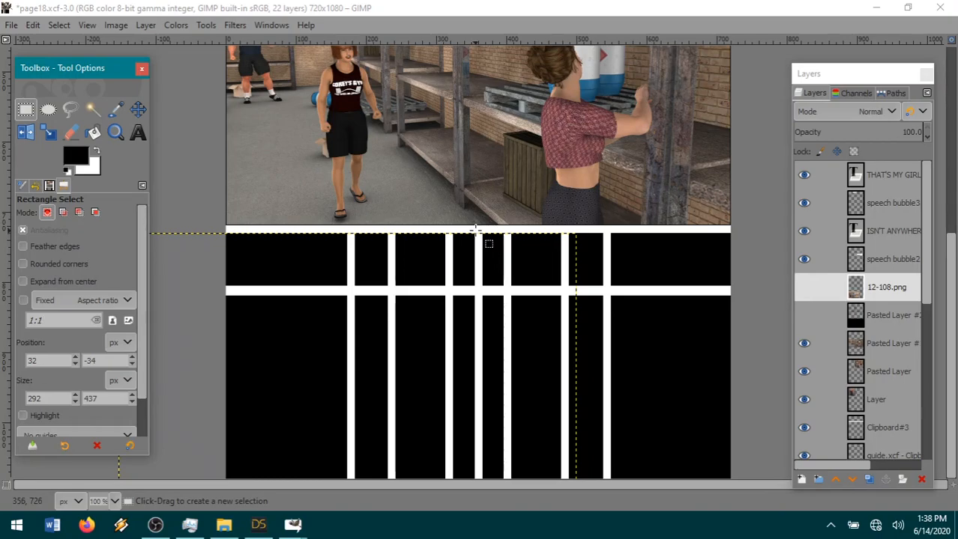
left_click_drag(475, 230, 660, 536)
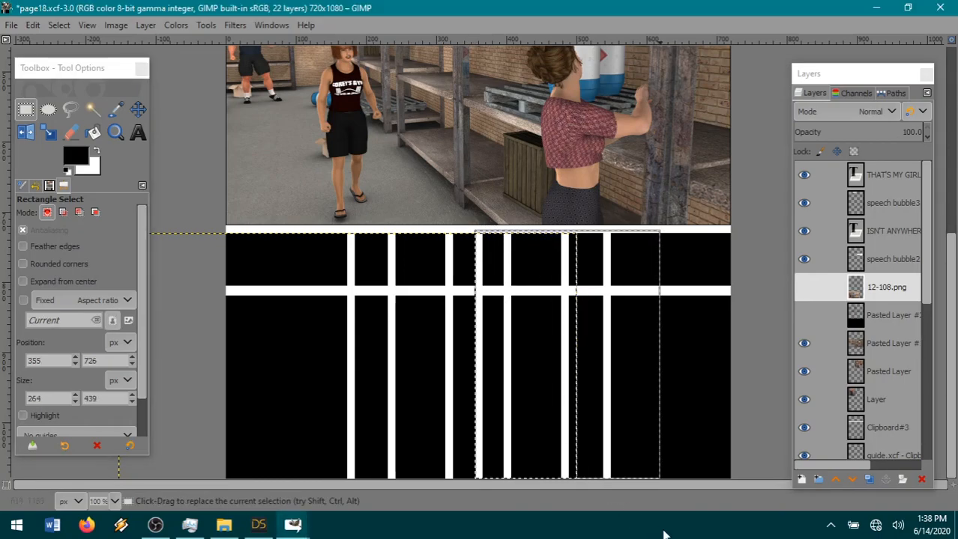
left_click(804, 289)
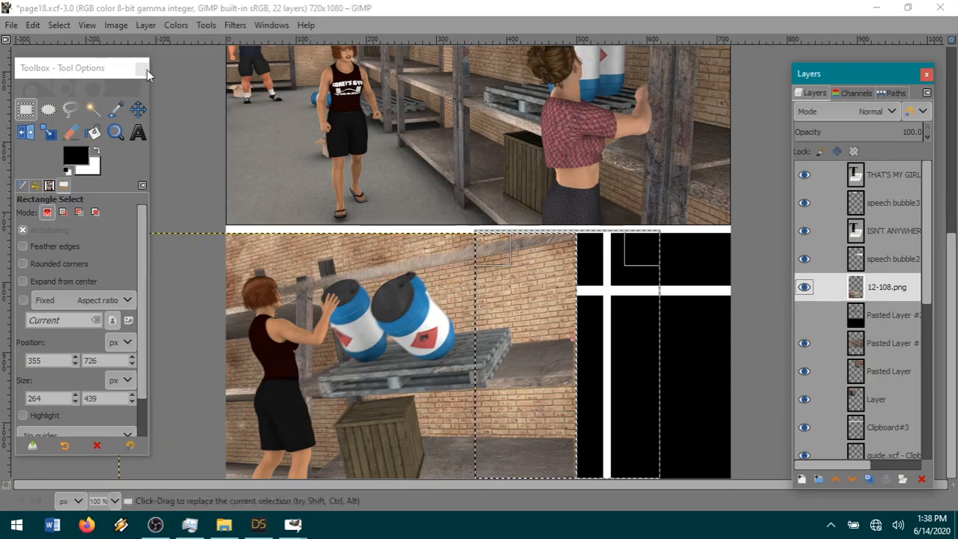
left_click(32, 25)
left_click(51, 105)
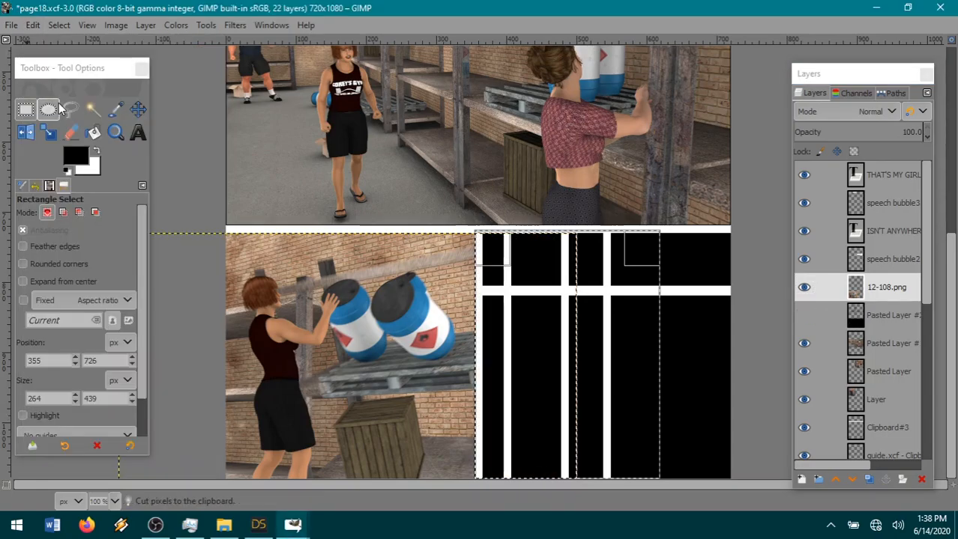
left_click(59, 24)
left_click(71, 60)
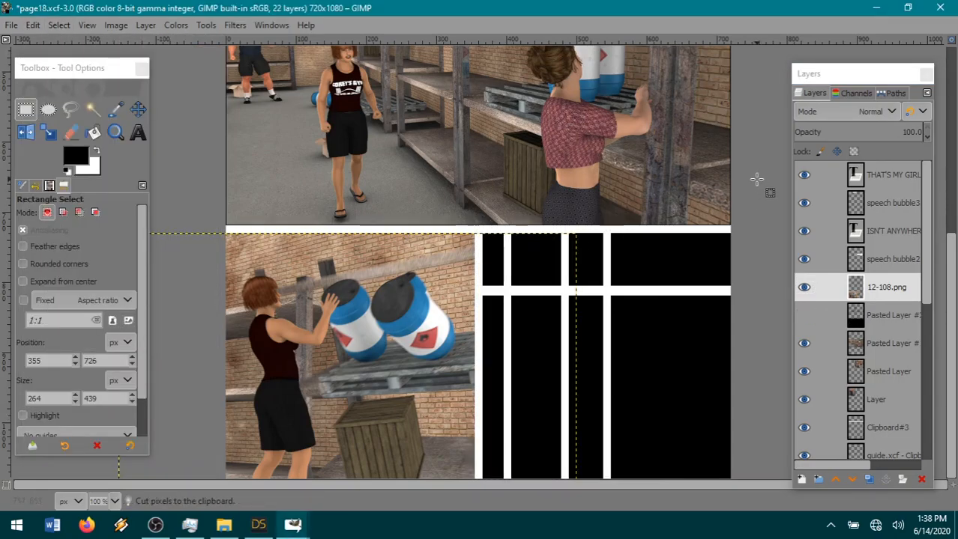
Show the black panel layer and expand the 12-108.png layer to the image size.
left_click(804, 316)
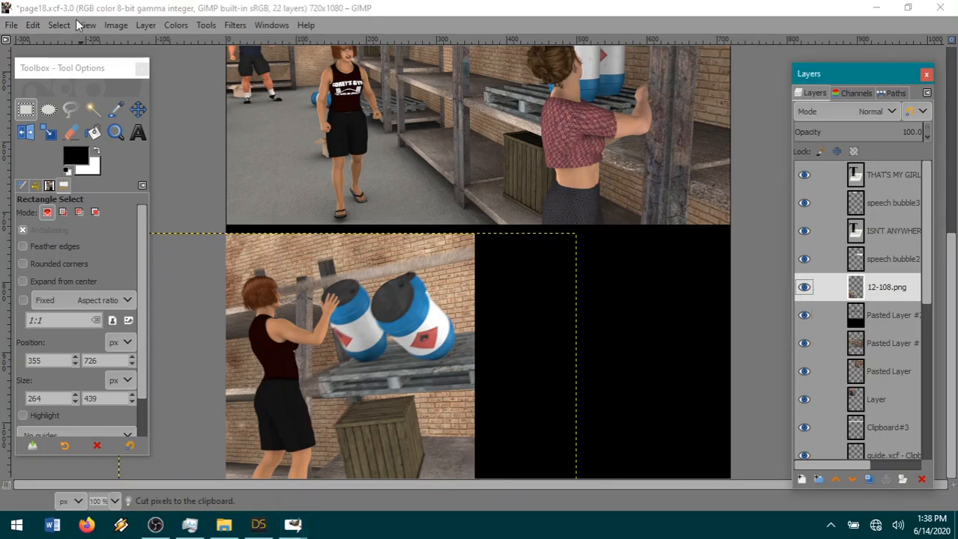
left_click(146, 25)
left_click(217, 260)
Fuzzy-select the transparent area around the 12-108.png picture and cut that area from the black panel layer below it.
left_click(93, 109)
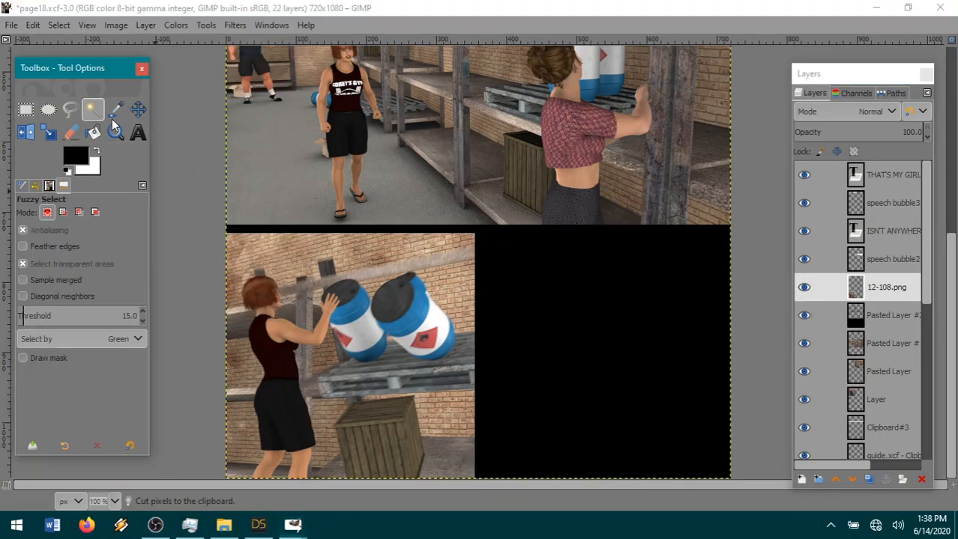
left_click(890, 315)
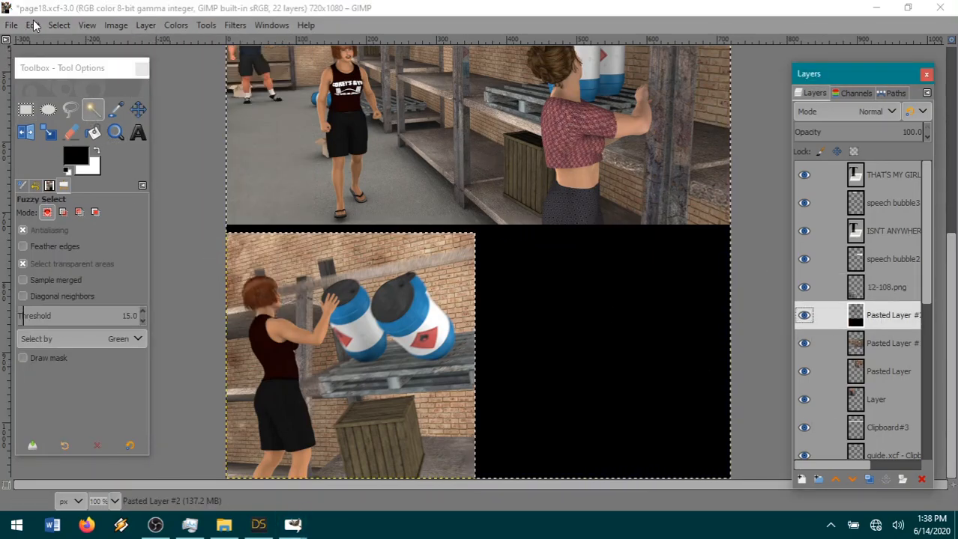
left_click(33, 25)
left_click(72, 102)
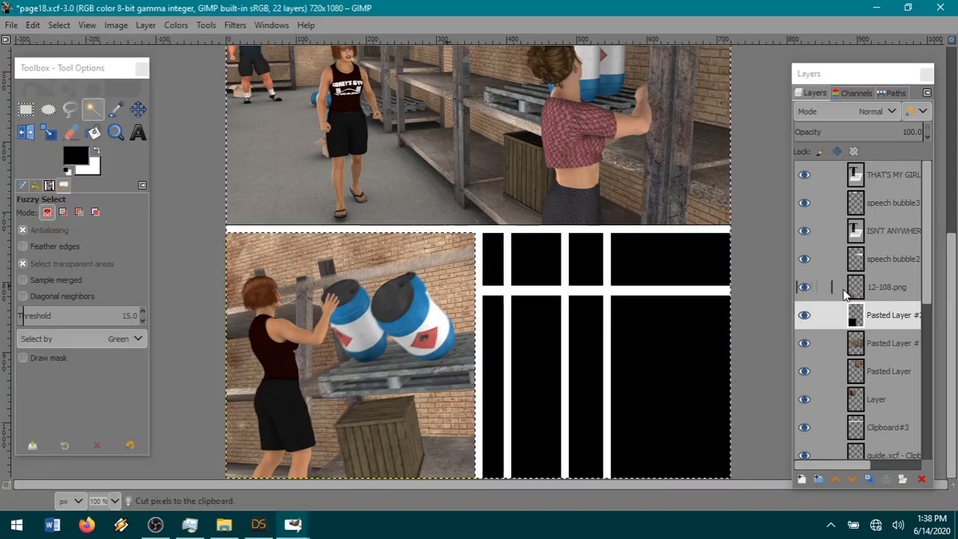
Paste the cut black area in place as a new layer above 12-108.png and hide it.
left_click(876, 288)
left_click(33, 25)
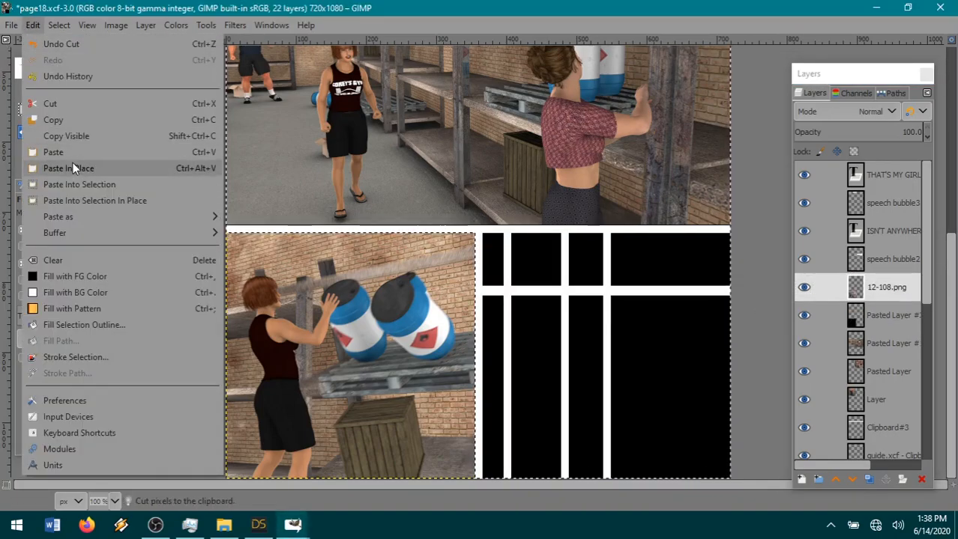
mouse_move(76, 216)
left_click(261, 217)
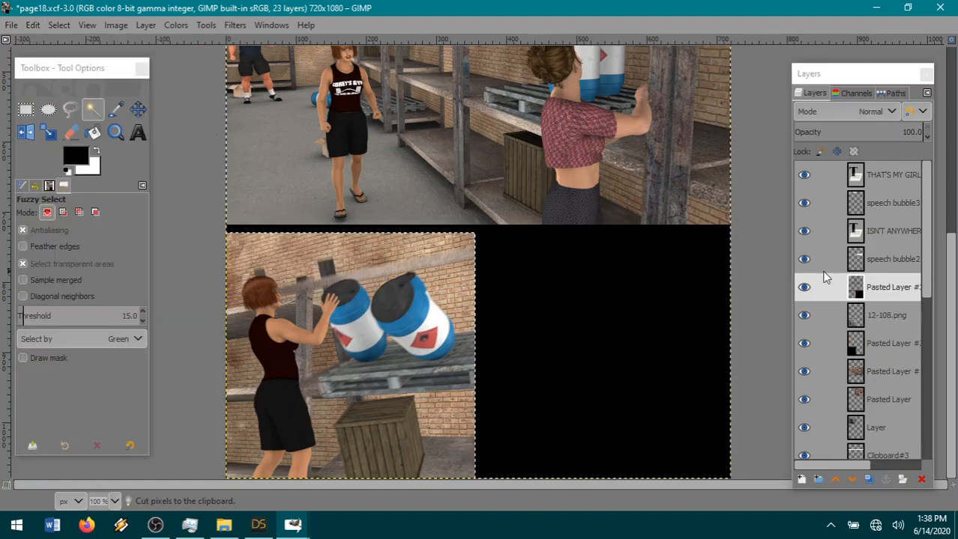
left_click(803, 287)
Trim the 12-108.png picture's edge by inverting and shrinking the selection, inverting it back and cutting, and clear the selection.
left_click(828, 315)
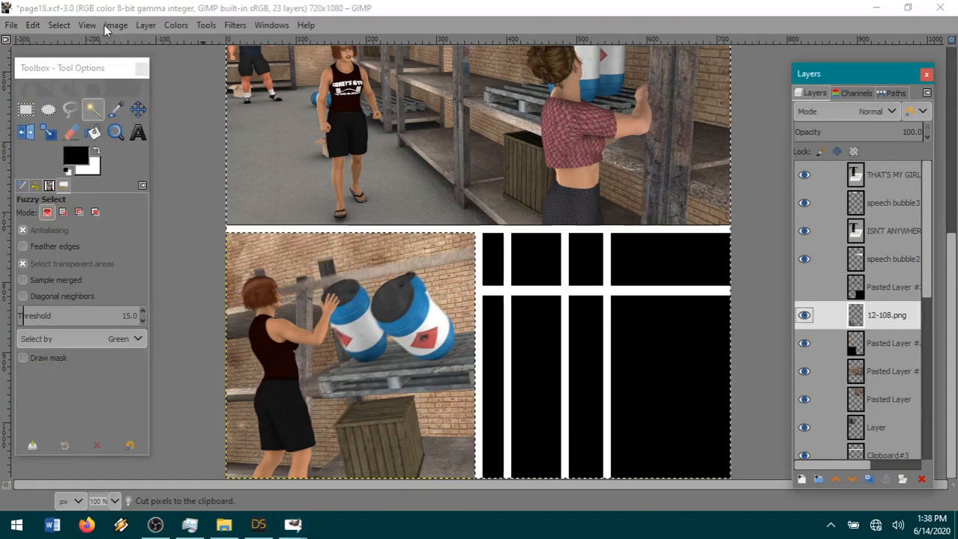
left_click(60, 24)
left_click(61, 27)
left_click(61, 27)
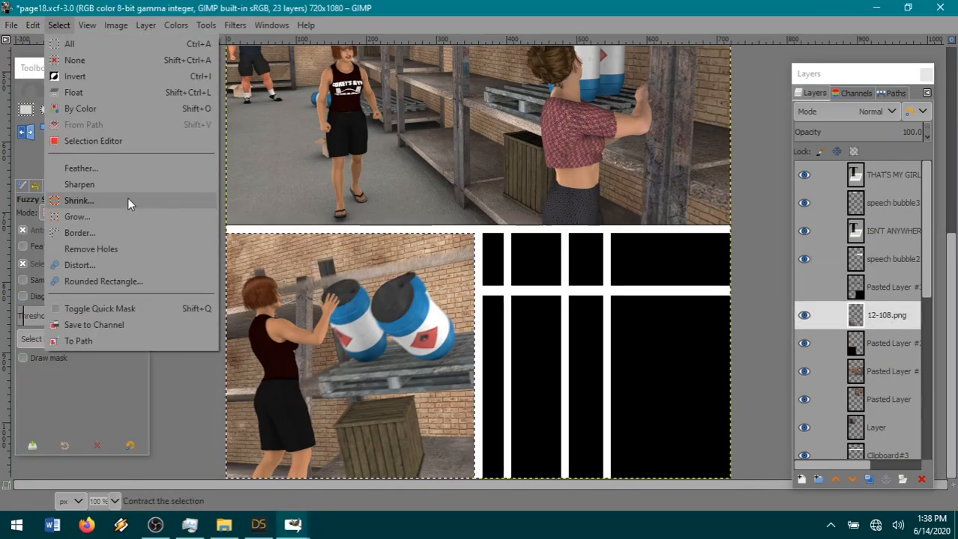
left_click(128, 199)
left_click(146, 261)
left_click(59, 25)
left_click(72, 58)
left_click(30, 25)
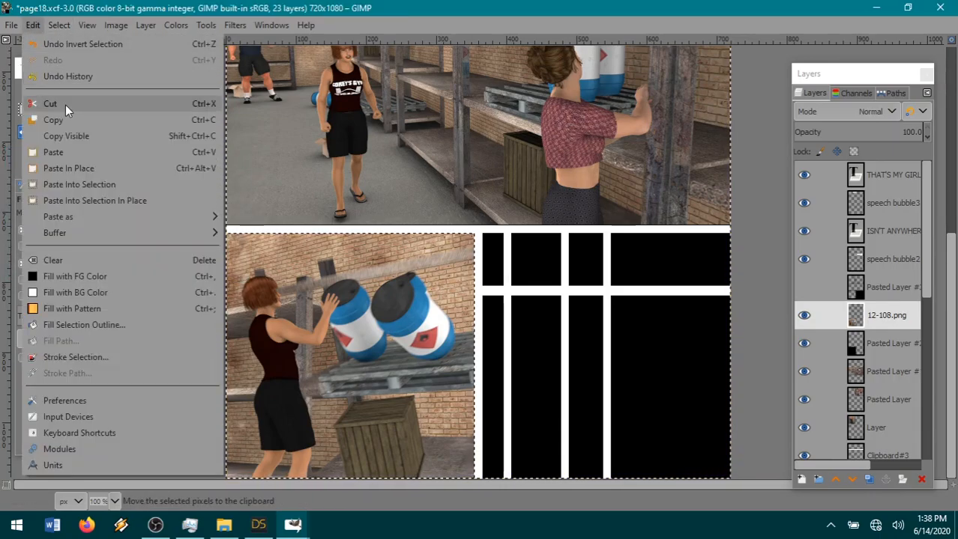
left_click(64, 100)
left_click(61, 29)
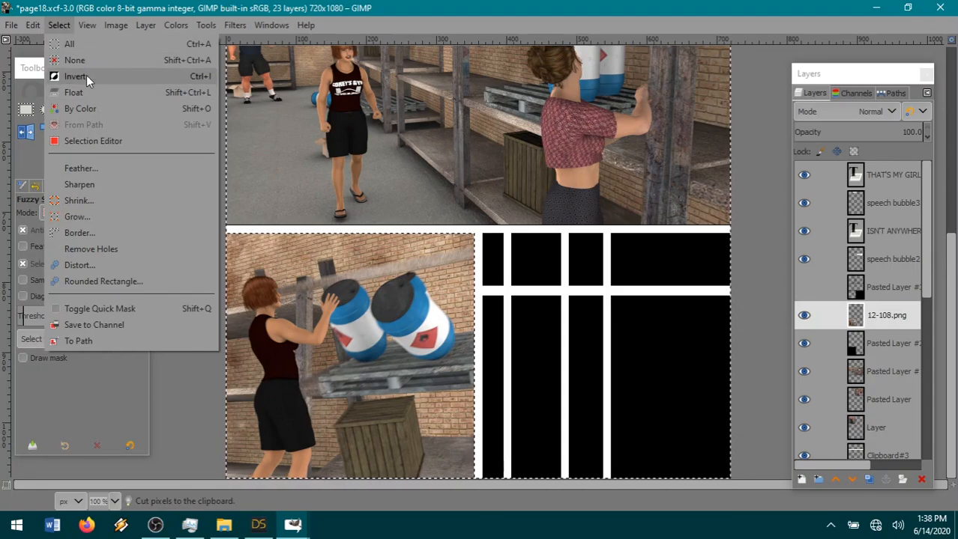
left_click(87, 61)
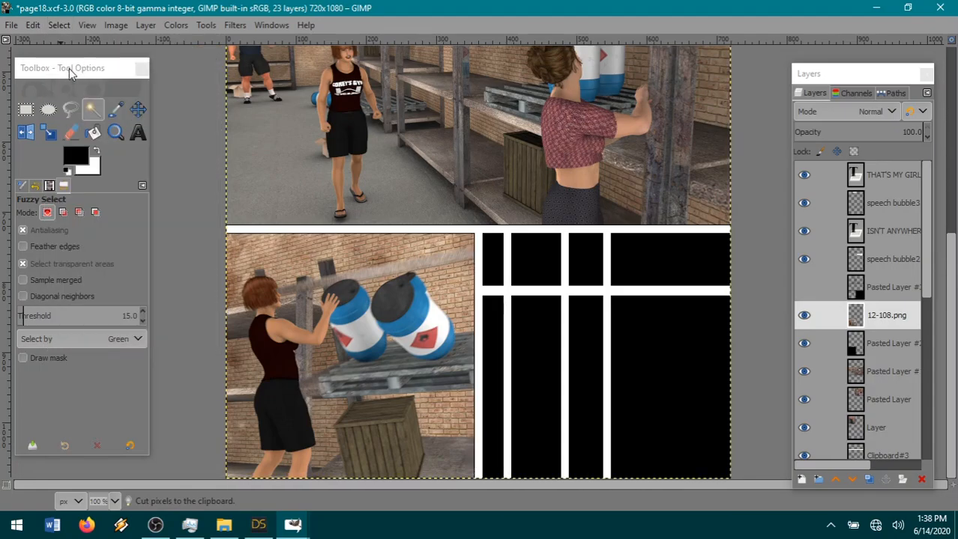
Merge the 12-108.png layer down into the black panel layer and save page18.xcf.
right_click(880, 327)
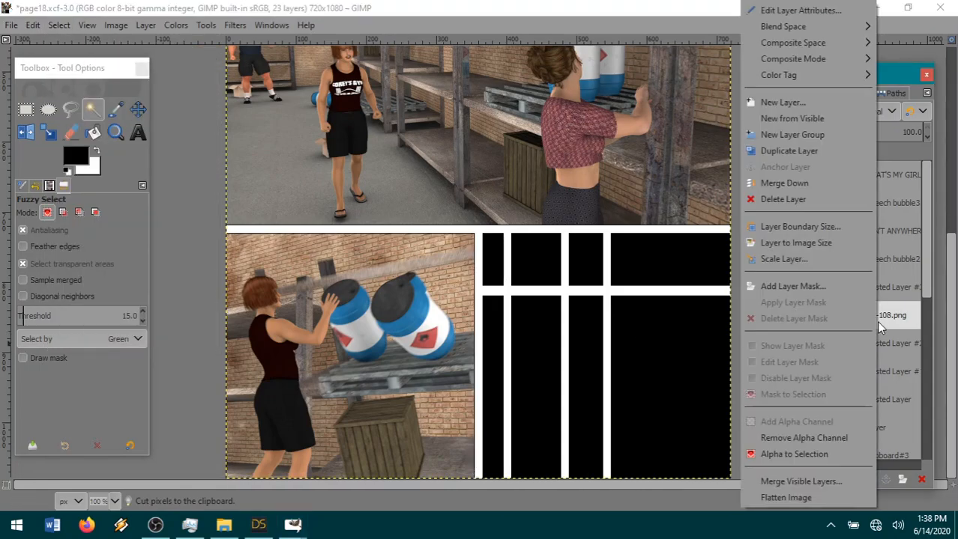
left_click(808, 186)
scroll(614, 274, "down", 5)
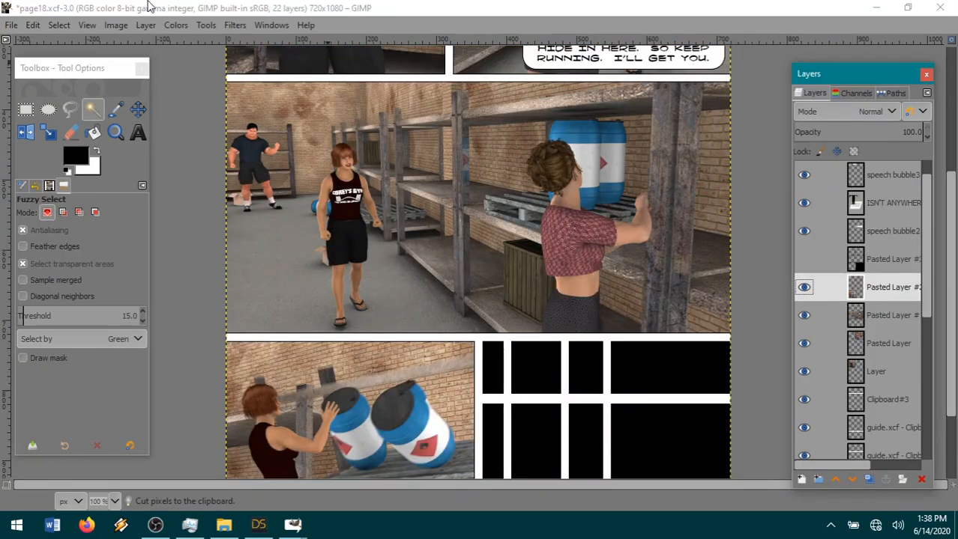
left_click(11, 24)
left_click(47, 154)
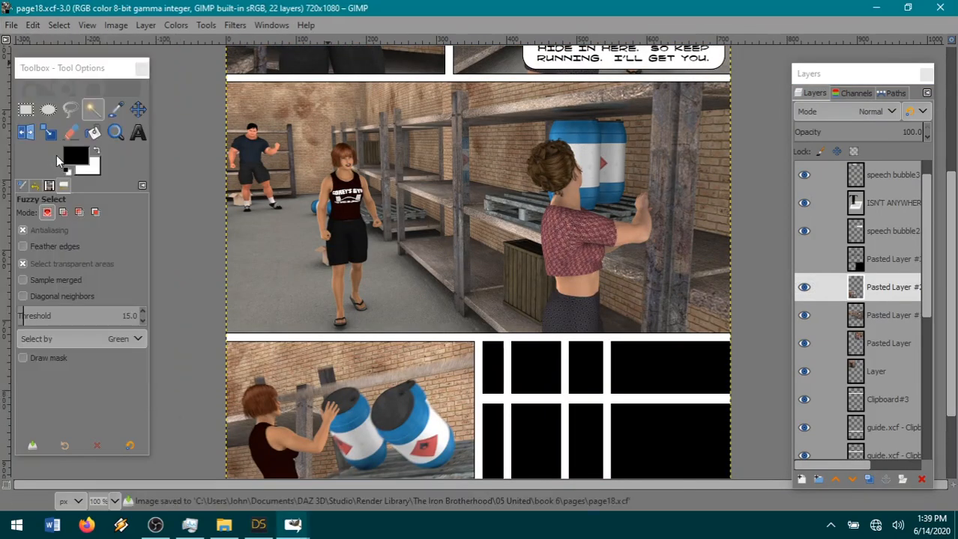
Switch to DAZ Studio and unhide 3-tier shelf (3), Canisters (7), (8) and (9), Pallet_1 (12) and the building.
left_click(260, 526)
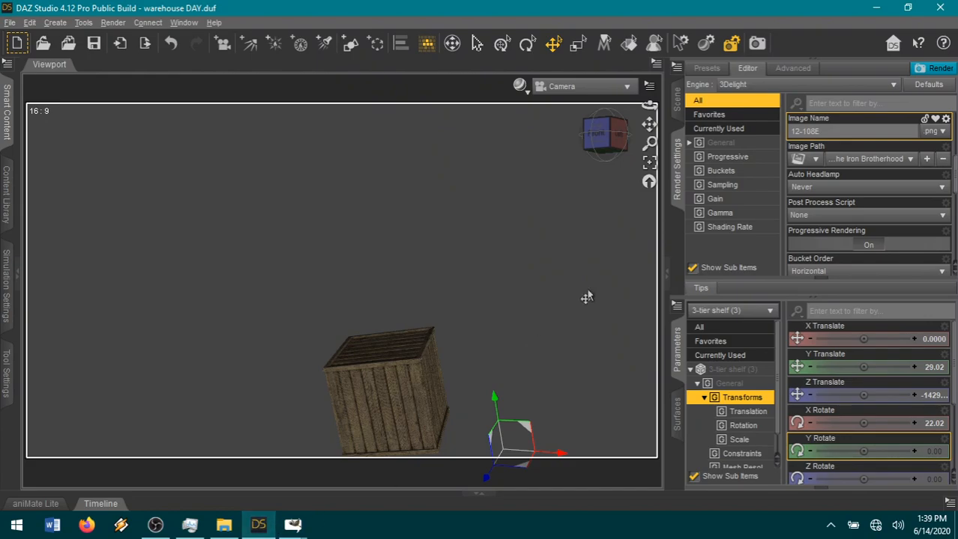
left_click(676, 112)
left_click(696, 183)
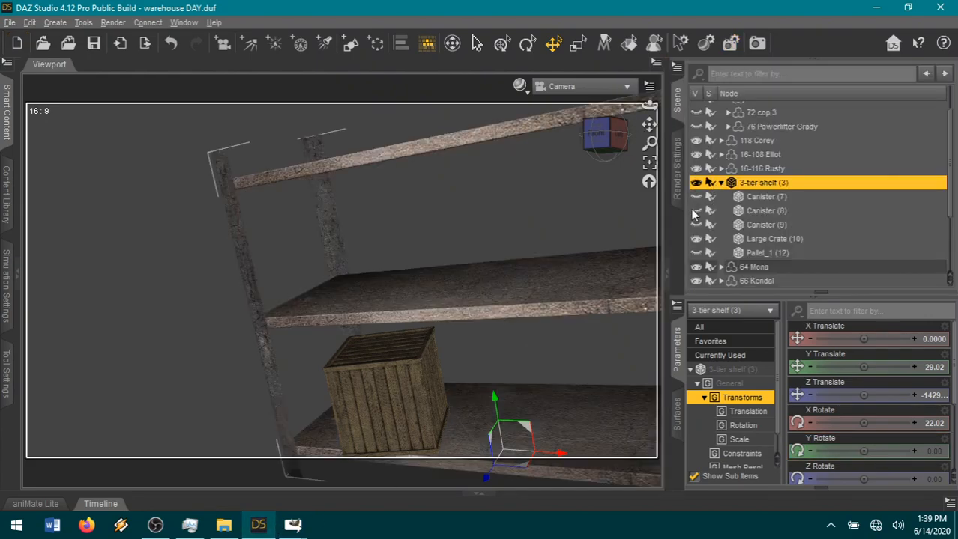
left_click(696, 197)
left_click(696, 211)
left_click(696, 224)
left_click(696, 253)
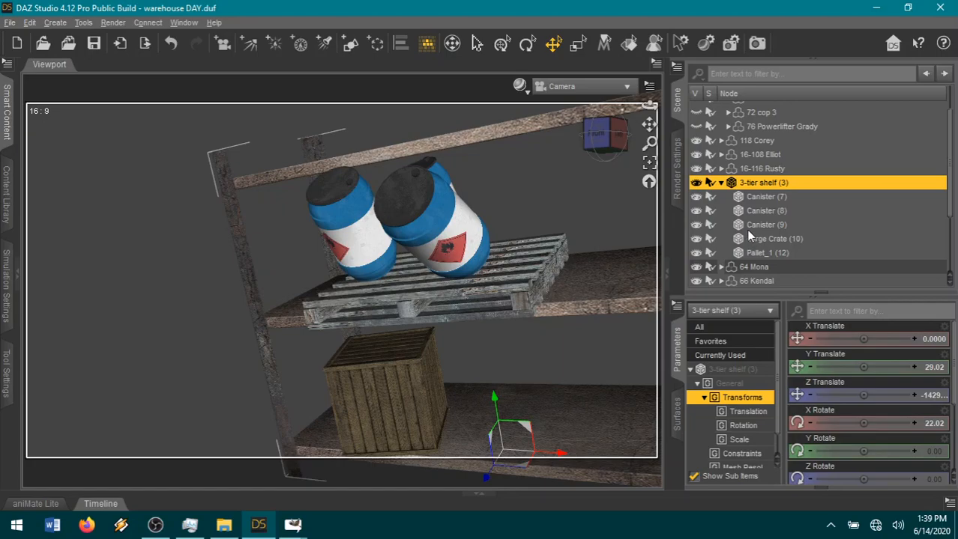
scroll(755, 240, "down", 2)
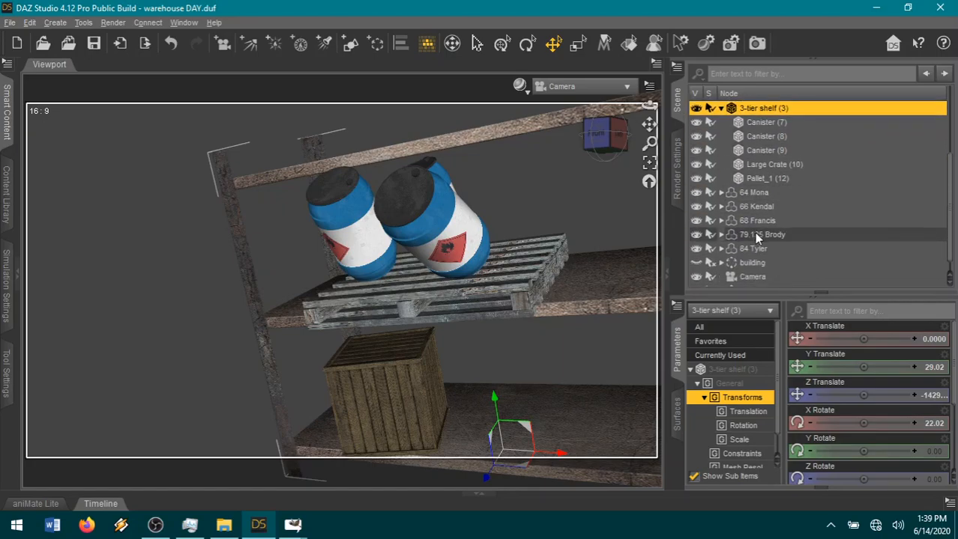
left_click(696, 252)
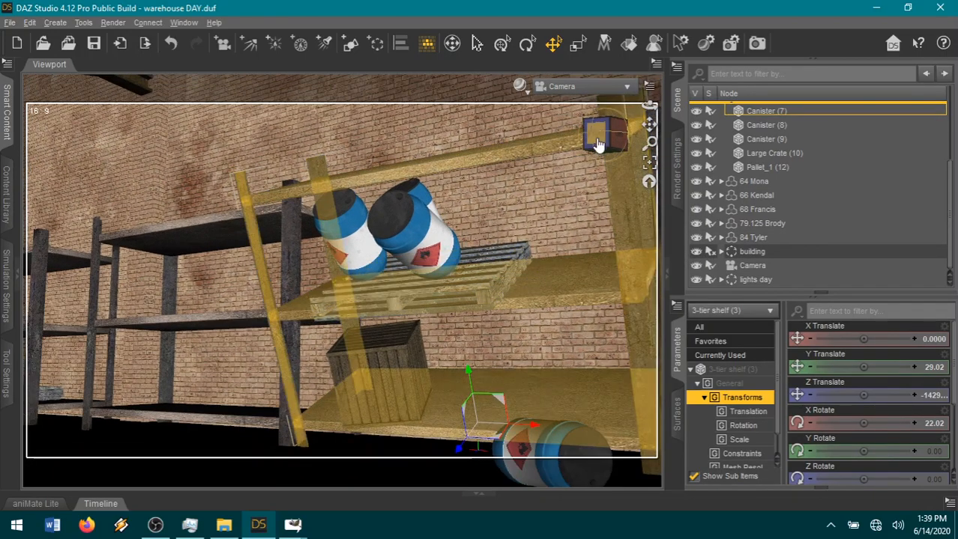
Turn the camera to look down the warehouse aisle beside the tipping shelf and unparent Canister (7) from 3-tier shelf (3).
left_click_drag(597, 145, 610, 153)
left_click_drag(646, 124, 604, 144)
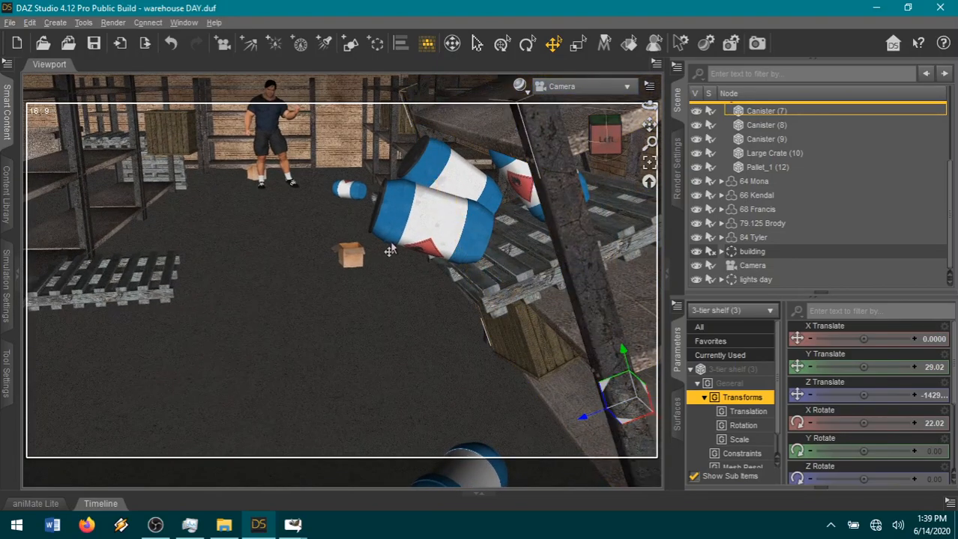
left_click(404, 236)
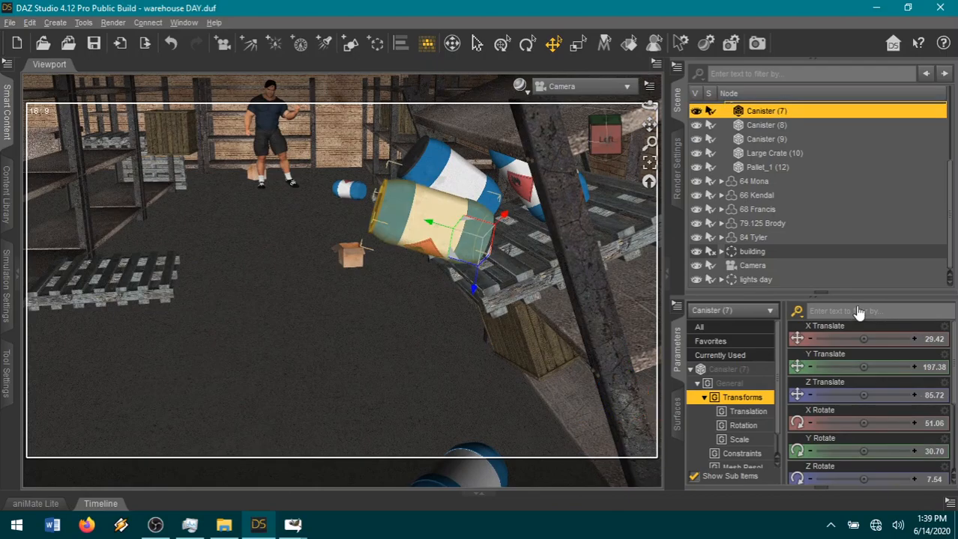
right_click(789, 111)
left_click(832, 182)
scroll(449, 293, "down", 4)
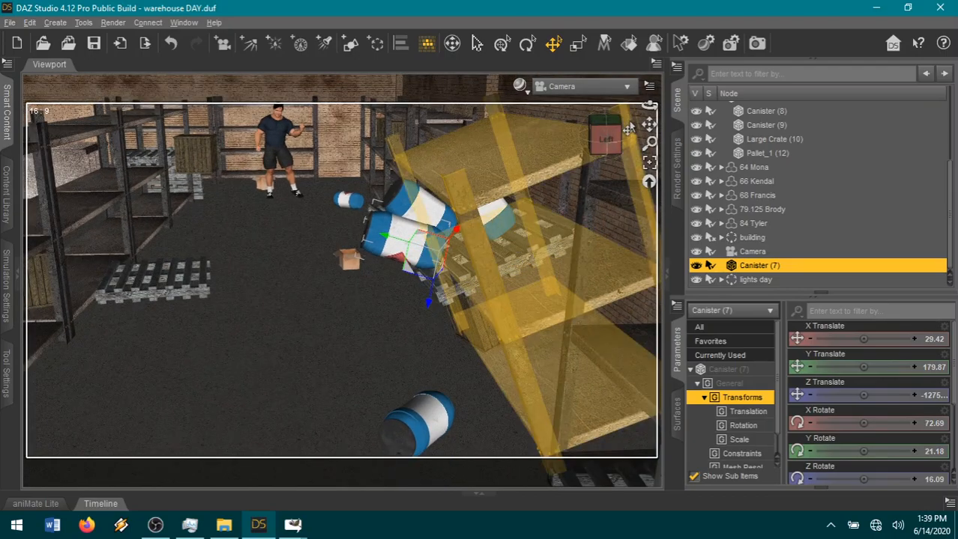
left_click_drag(649, 125, 672, 115)
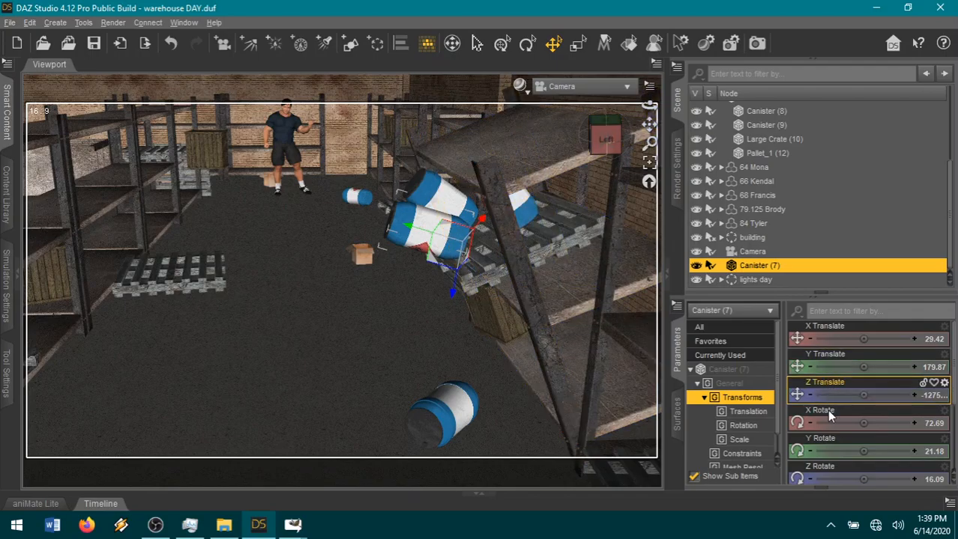
Set Canister (7)'s X Rotate to 90 and Z Rotate to 0, and drop it to the floor.
scroll(869, 432, "down", 1)
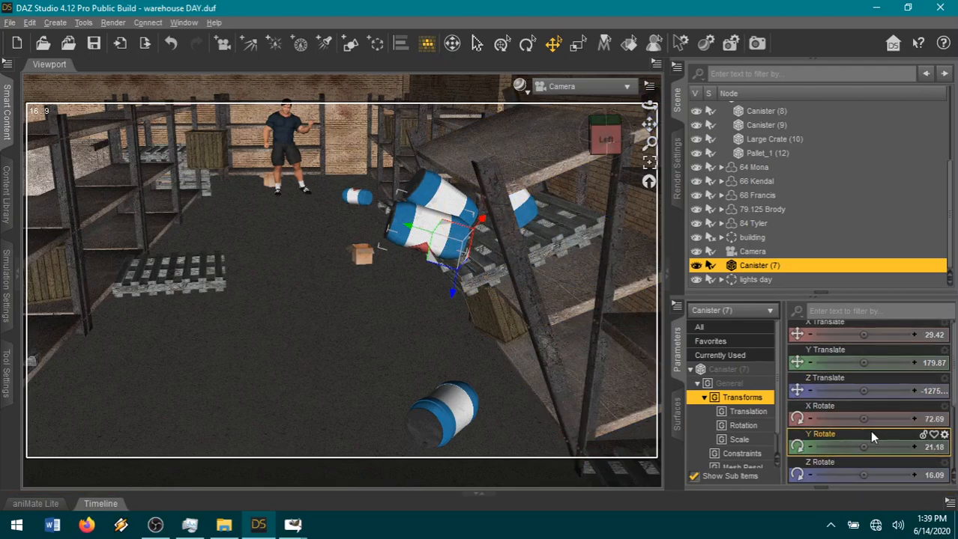
left_click(941, 420)
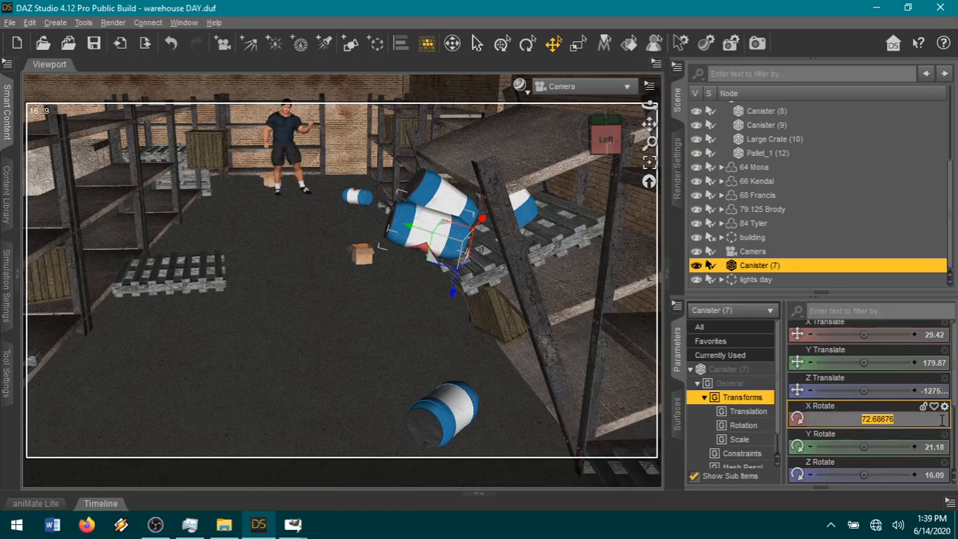
key("Return")
left_click(935, 480)
type("0")
key("Return")
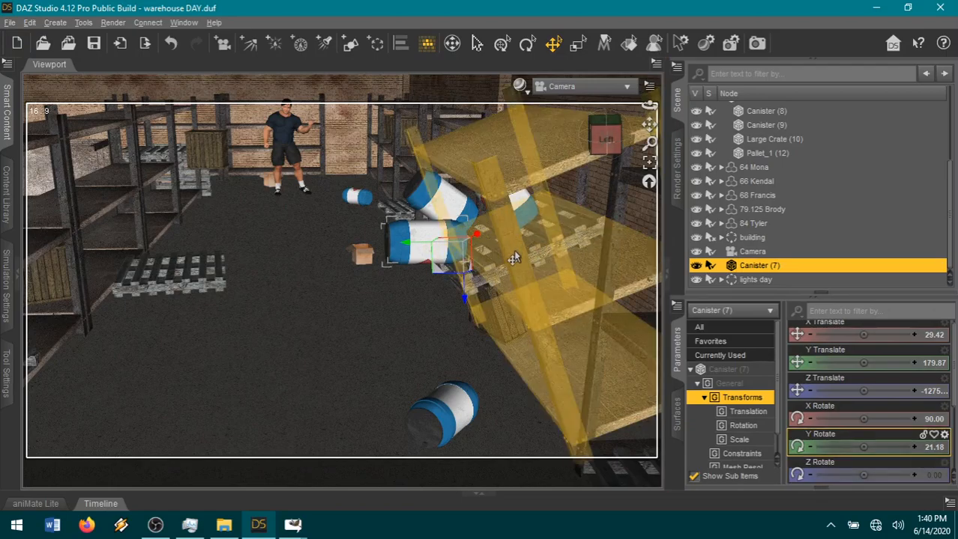
key("ctrl+d")
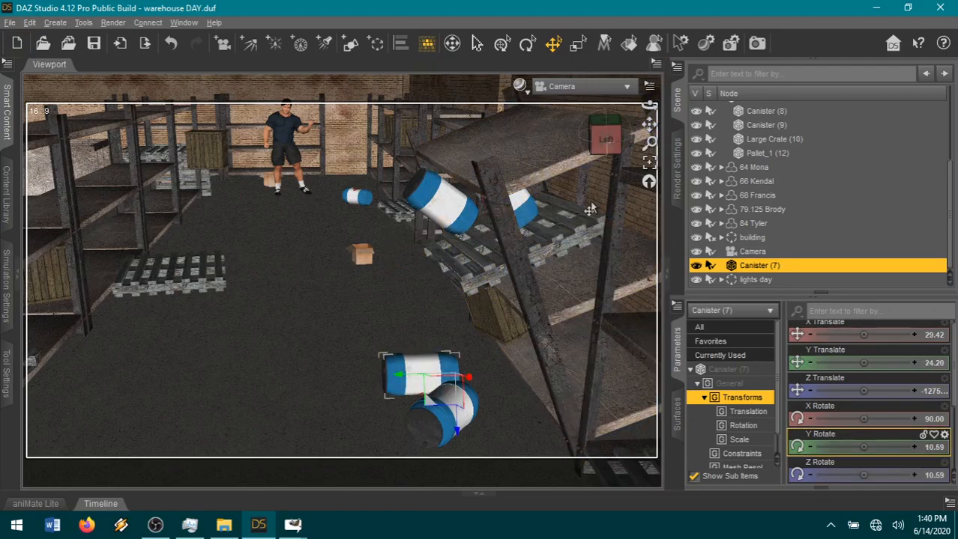
Zero Canister (7)'s Y Rotate and Z Rotate so that it lies straight on the floor.
left_click_drag(607, 133, 643, 136)
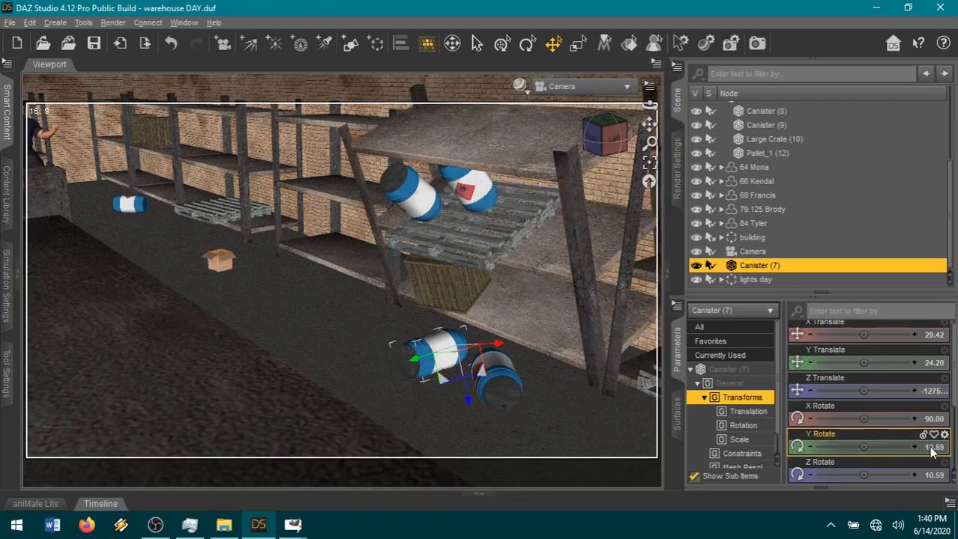
left_click(932, 448)
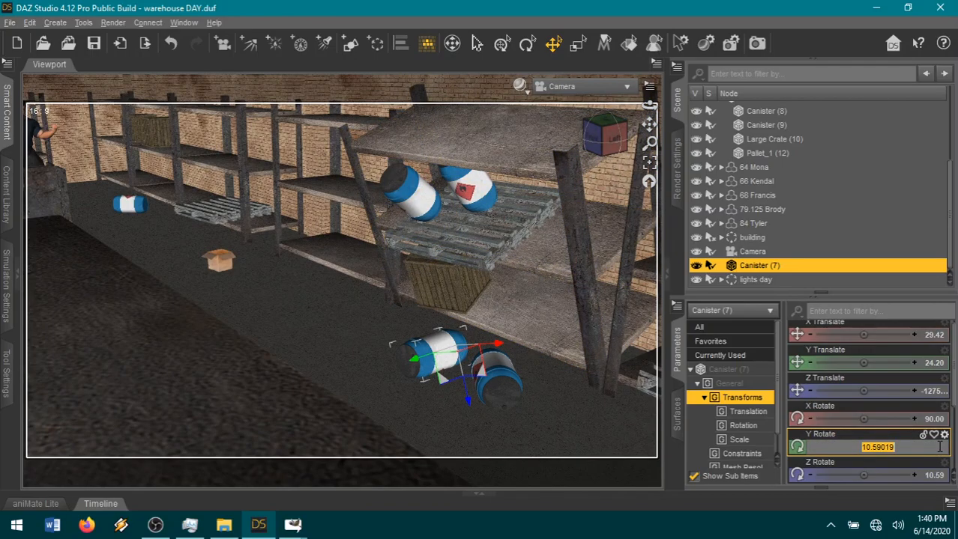
type("0")
key("Return")
left_click(939, 477)
type("00")
key("Return")
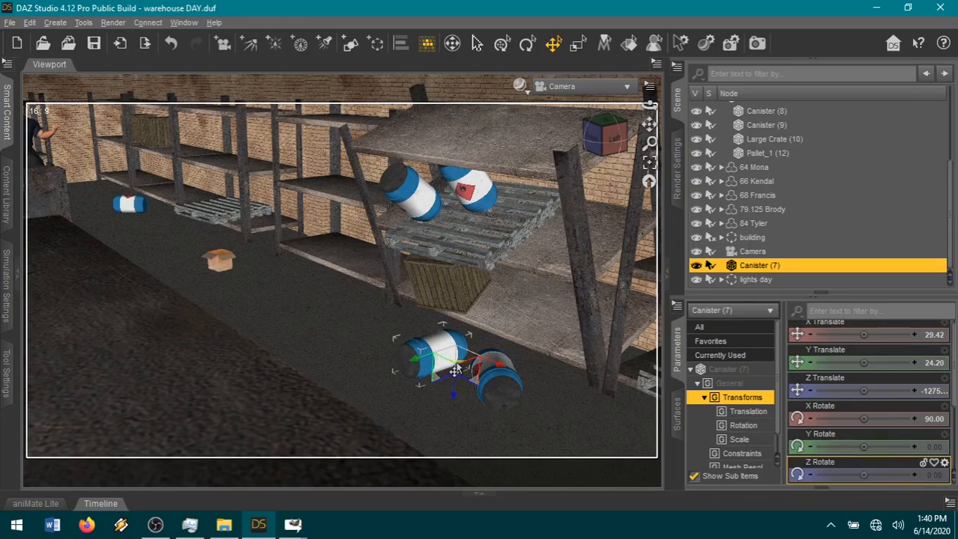
Move Canister (7) across the aisle to the opposite shelves, at about X 56, Y 92 and Z -917.
left_click_drag(451, 371, 357, 414)
mouse_move(606, 142)
left_mouse_down()
mouse_move(591, 162)
mouse_move(618, 142)
left_mouse_up()
left_click_drag(280, 425, 106, 399)
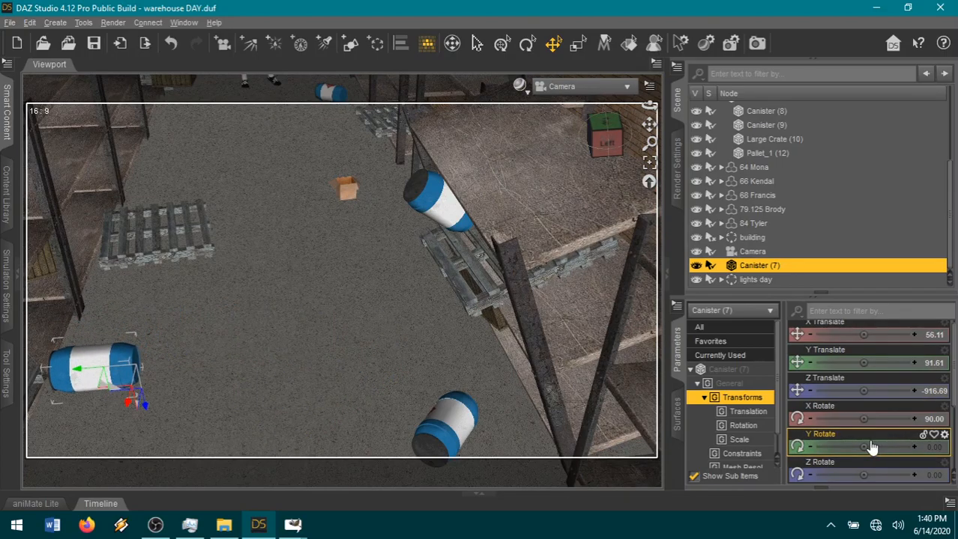
Set Canister (7)'s Y Rotate to 180 and swing the canister to an X Rotate of about -26.
mouse_move(863, 447)
left_mouse_down()
mouse_move(890, 447)
mouse_move(877, 454)
left_mouse_up()
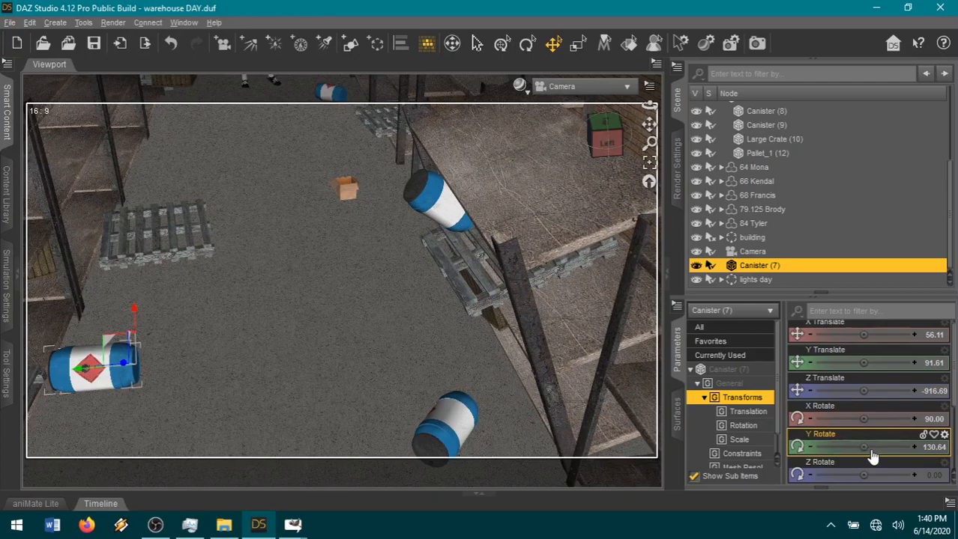
left_click(941, 447)
type("180")
key("Return")
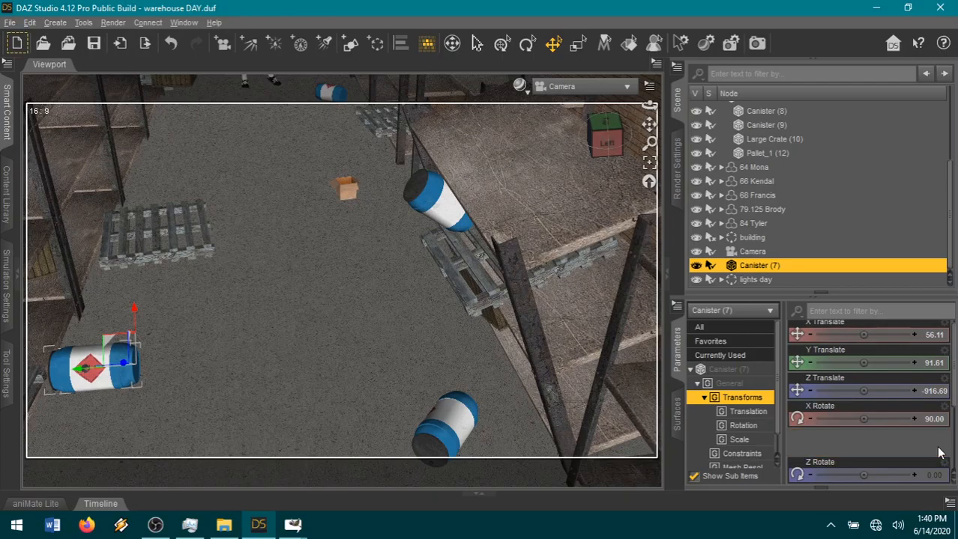
left_click(527, 42)
left_click_drag(107, 400, 150, 408)
Shift Canister (7) toward the camera in the foreground of the aisle, to about X 147 and Z -836.
left_click(553, 42)
left_click_drag(113, 401, 53, 397)
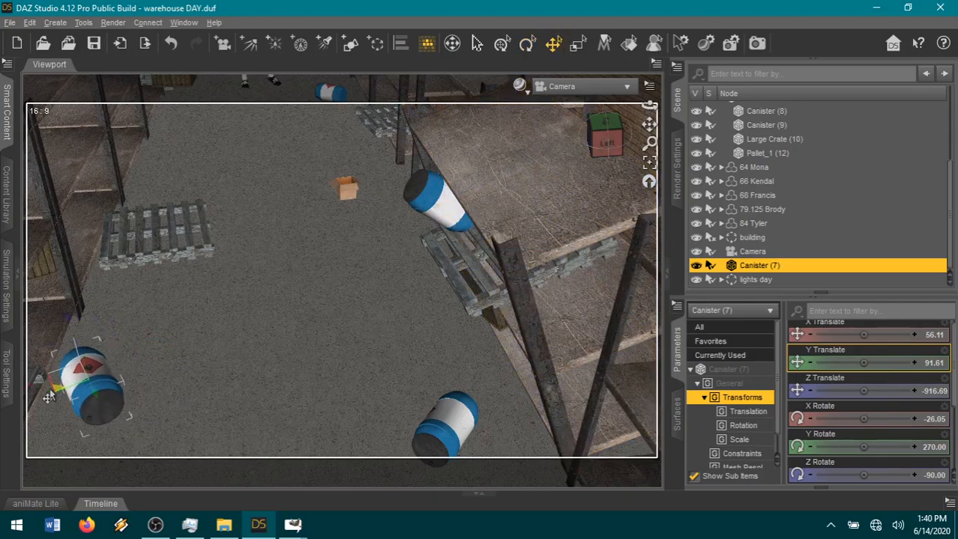
left_click_drag(649, 124, 612, 120)
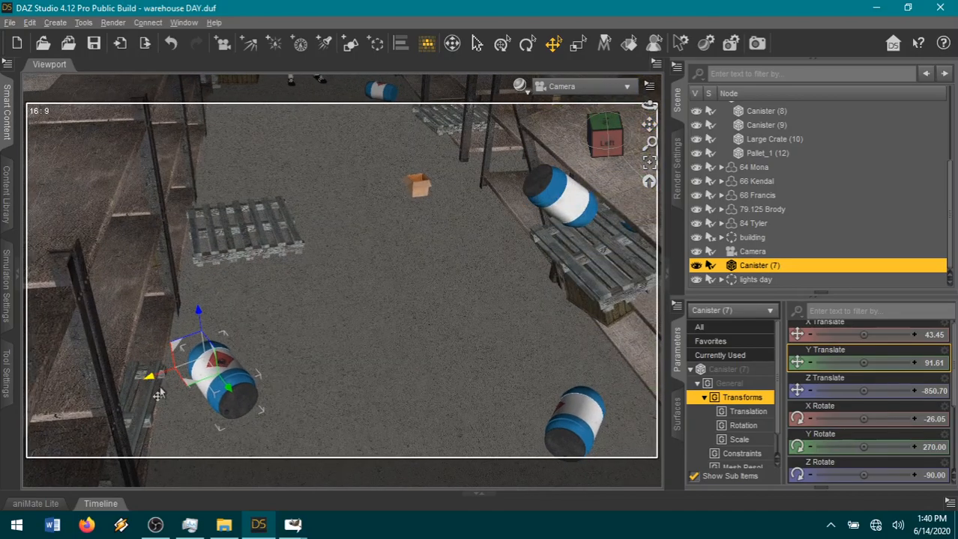
left_click_drag(185, 390, 160, 471)
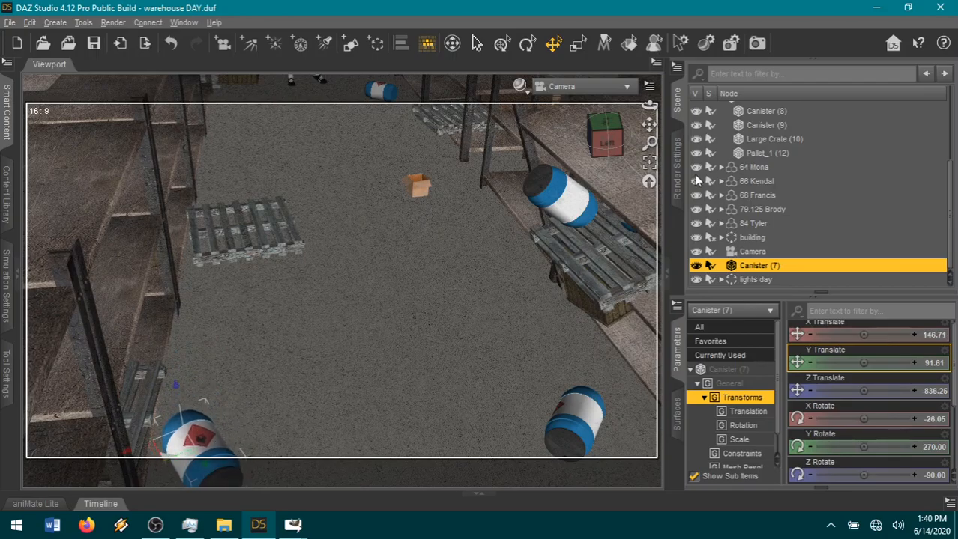
Set Canister (9)'s rotation to X 90, Y 0 and Z 0, and unparent it from 3-tier shelf (3).
left_click(571, 213)
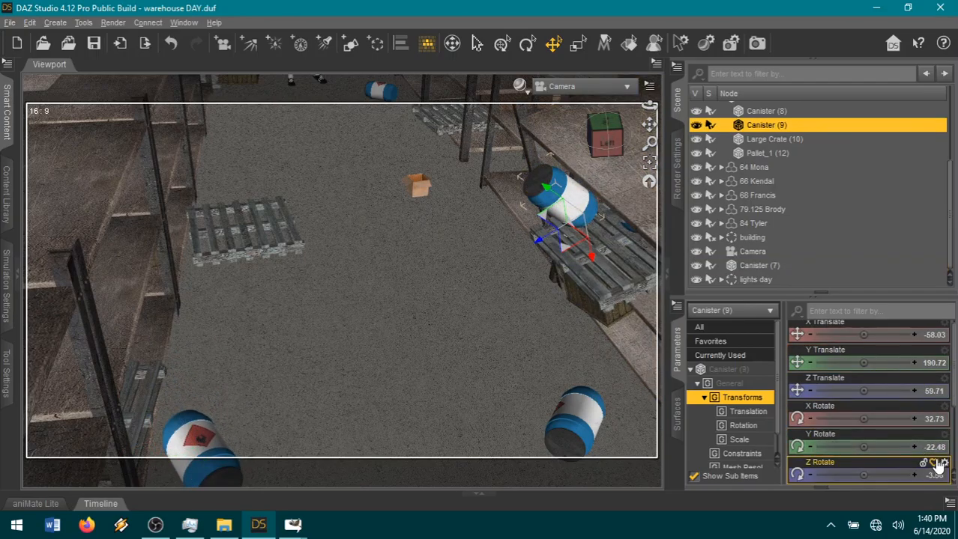
left_click(936, 448)
type("0")
key("Return")
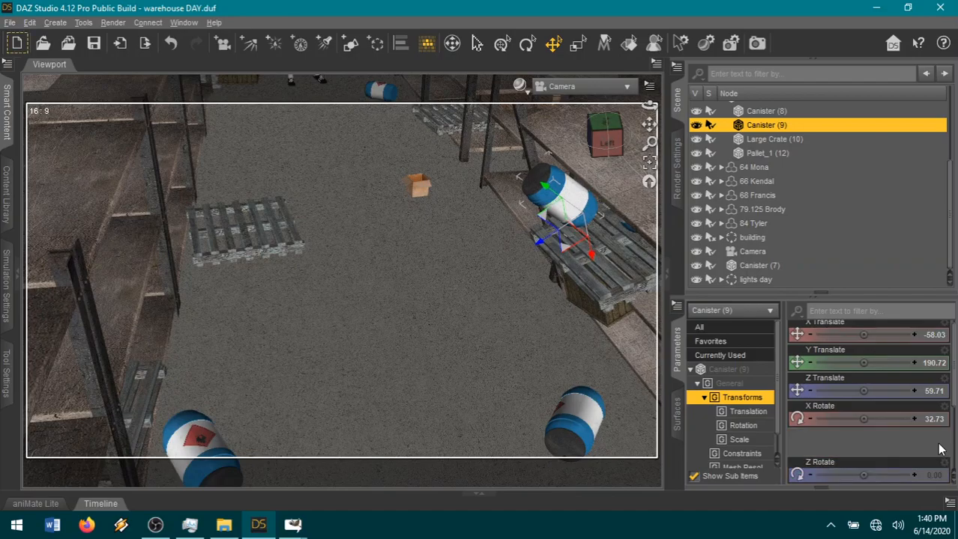
left_click(937, 419)
type("90")
key("Return")
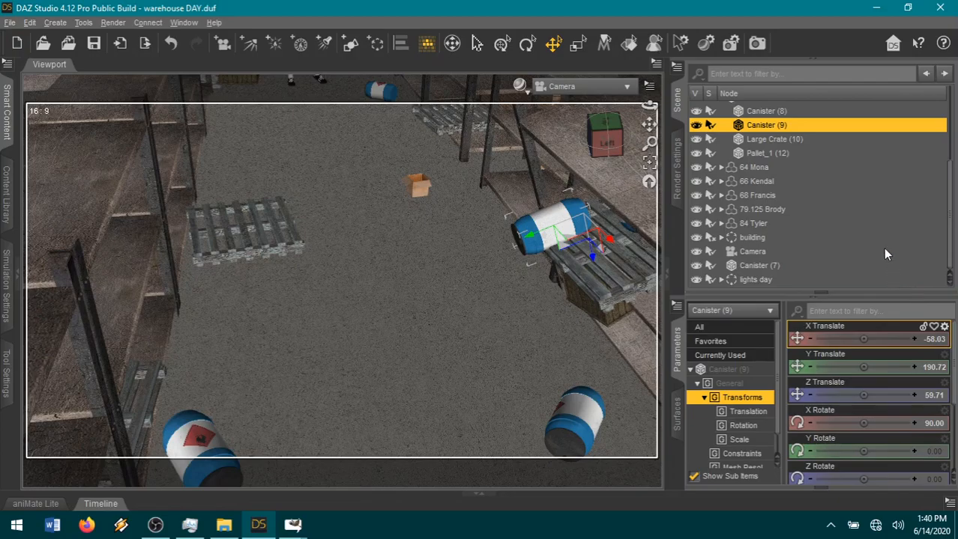
right_click(825, 137)
left_click(841, 196)
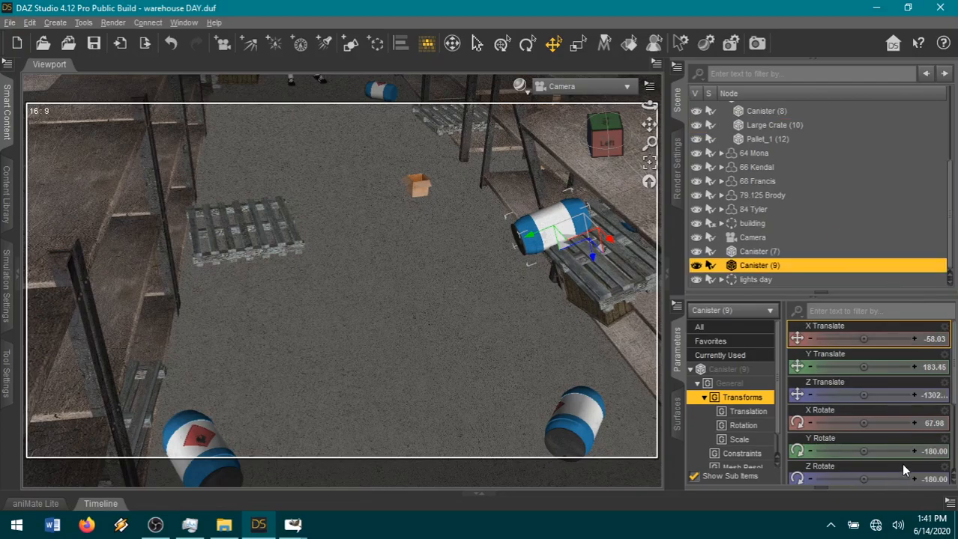
Restore the unparented Canister (9)'s rotation to X 90, Y 0 and Z 0, and drop it to the floor.
left_click(939, 419)
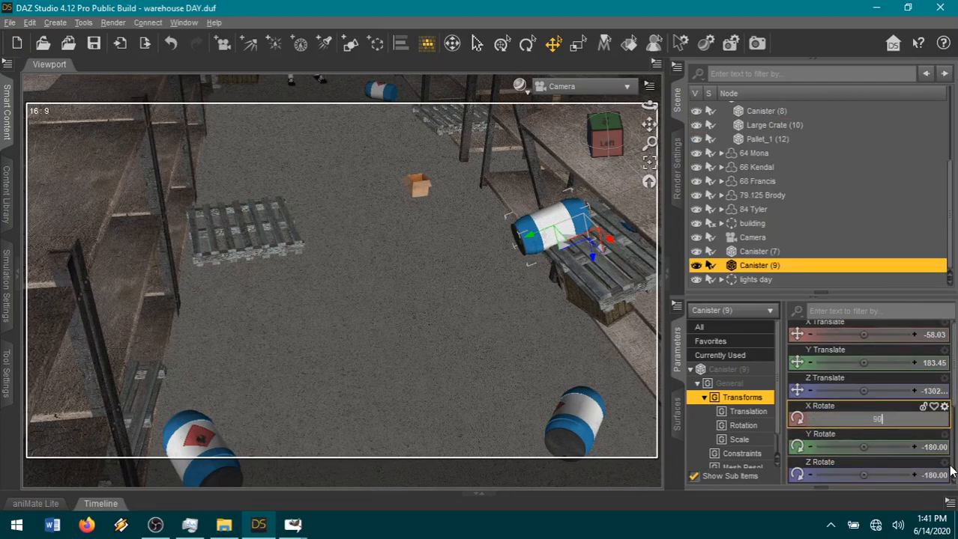
type("90")
key("Return")
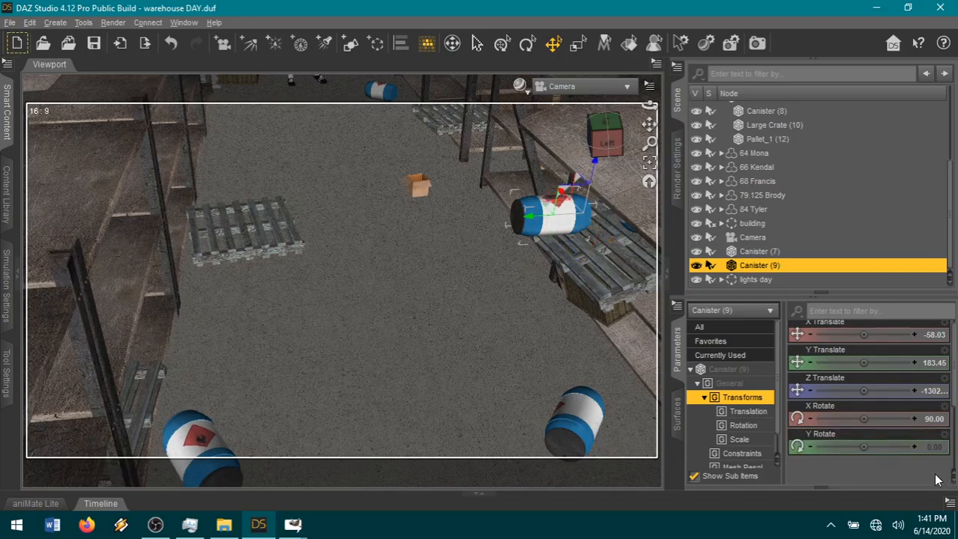
key("ctrl+d")
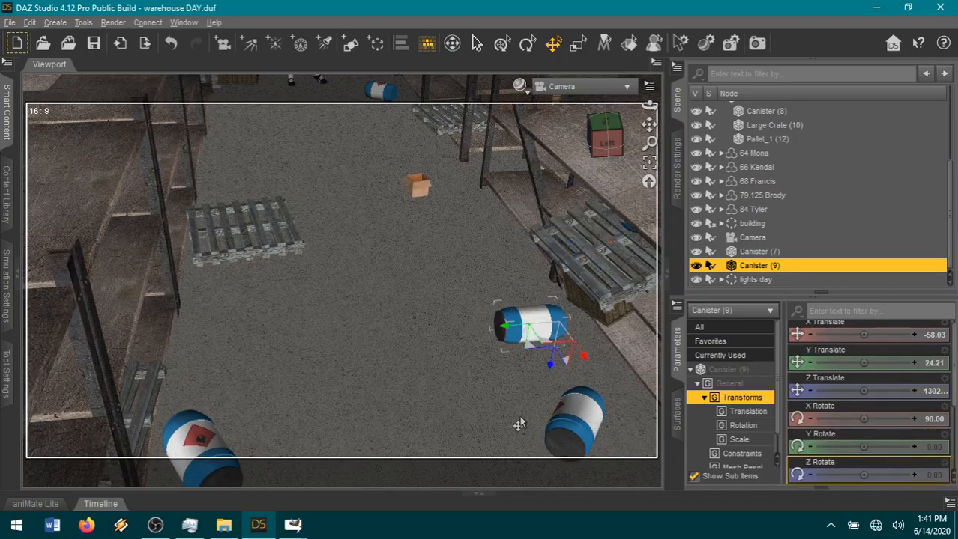
Slide Canister (9) across the aisle to about X -85, Z -964 and turn it to an X Rotate of about 26.
left_click_drag(541, 349, 259, 353)
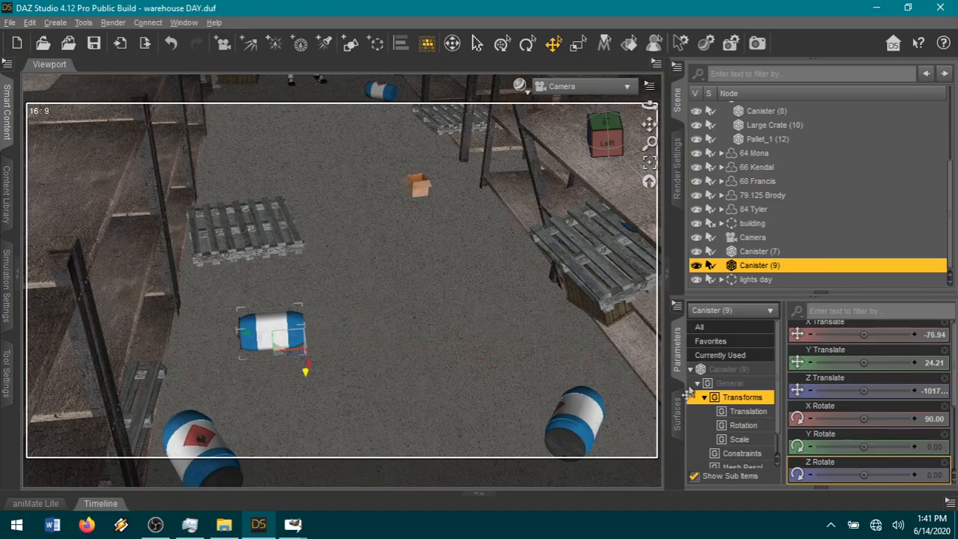
left_click(527, 44)
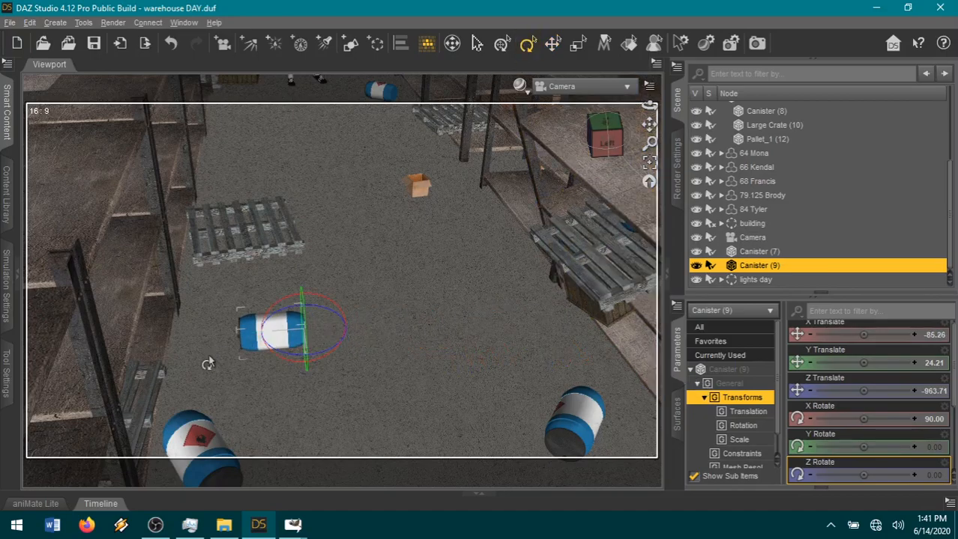
left_click_drag(286, 358, 262, 360)
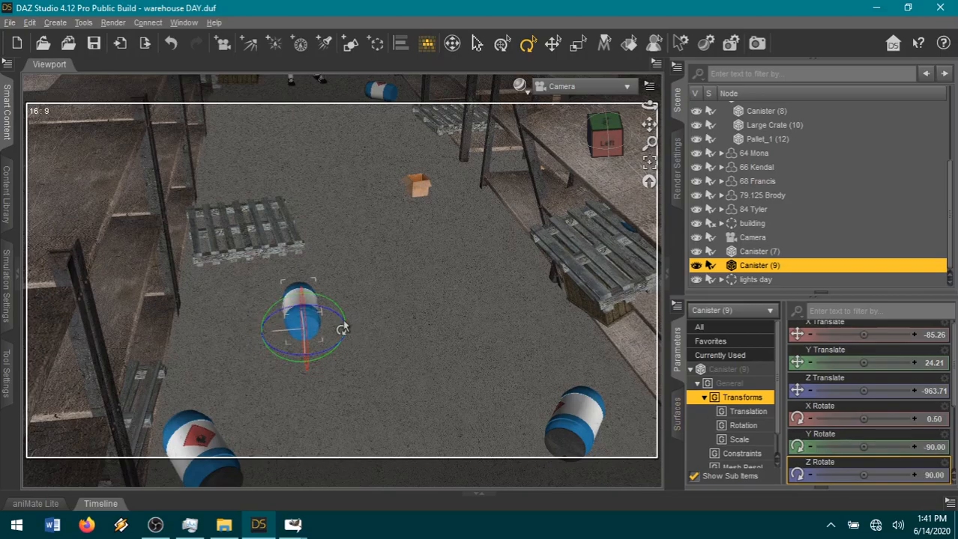
left_click_drag(326, 319, 323, 318)
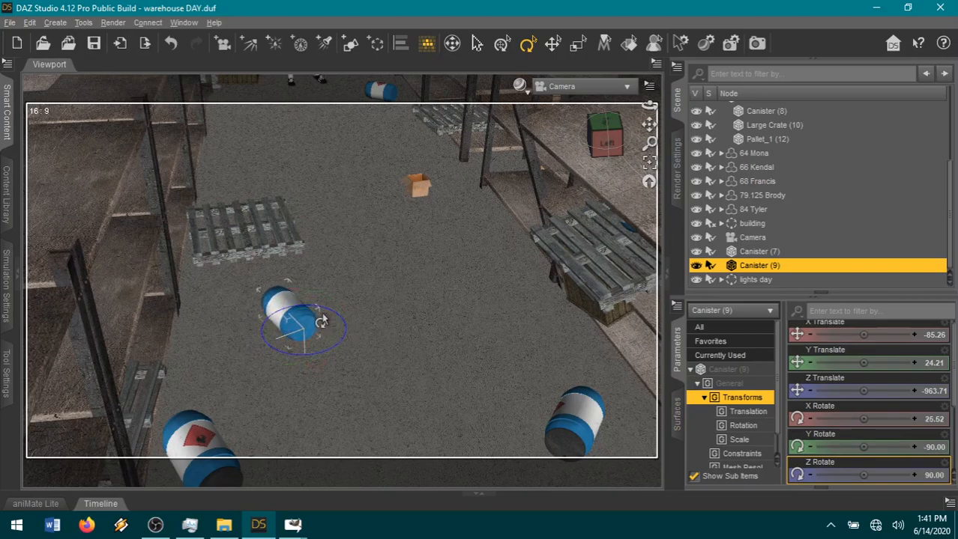
Roll Canister (9) to a Y Rotate of about 42 to show its hazard label, and shift its Z Translate to about -906.
left_click(323, 319)
left_click(325, 321)
left_click(321, 305)
left_click(311, 301)
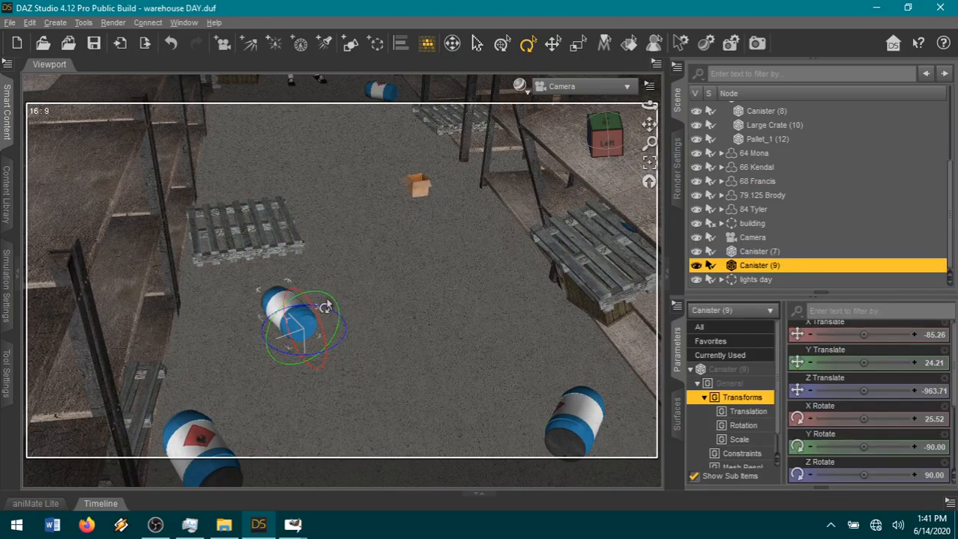
left_click_drag(313, 302, 372, 363)
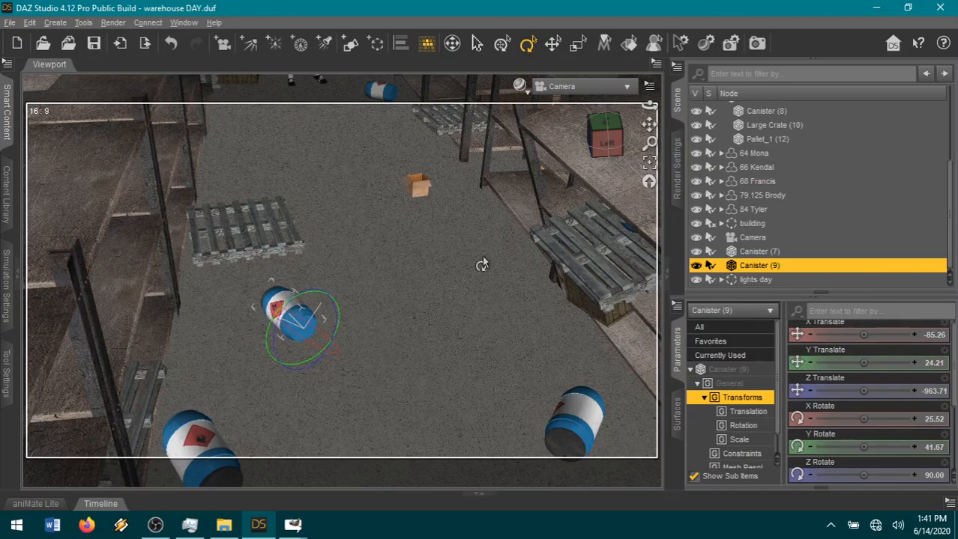
left_click(553, 41)
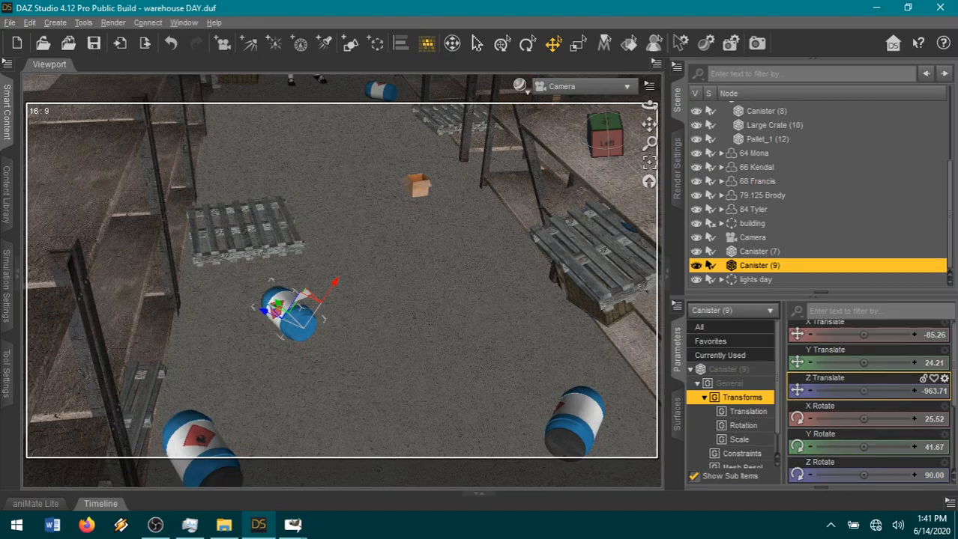
mouse_move(863, 391)
left_mouse_down()
mouse_move(881, 391)
mouse_move(859, 397)
left_mouse_up()
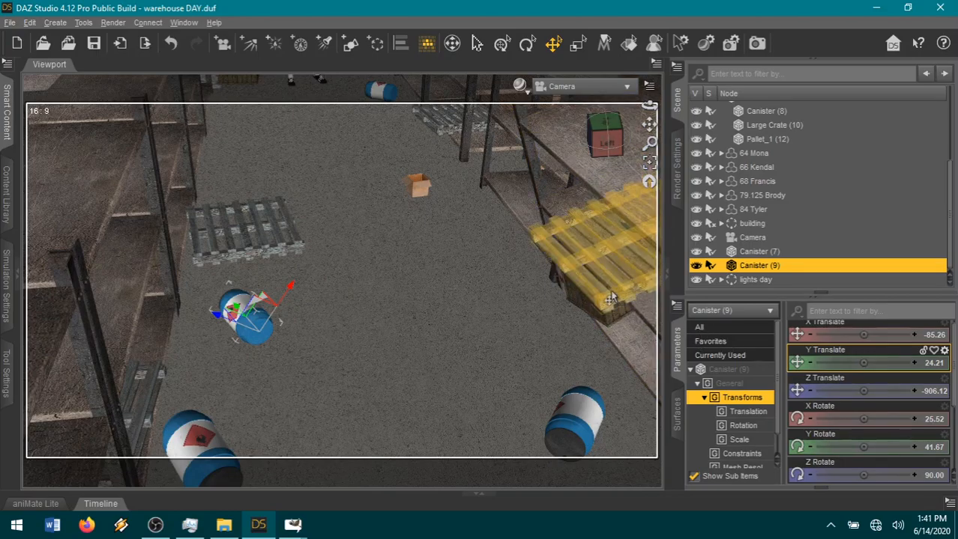
Reframe the camera to include the tipping shelf's front post and unparent Canister (8) from 3-tier shelf (3).
scroll(544, 365, "down", 3)
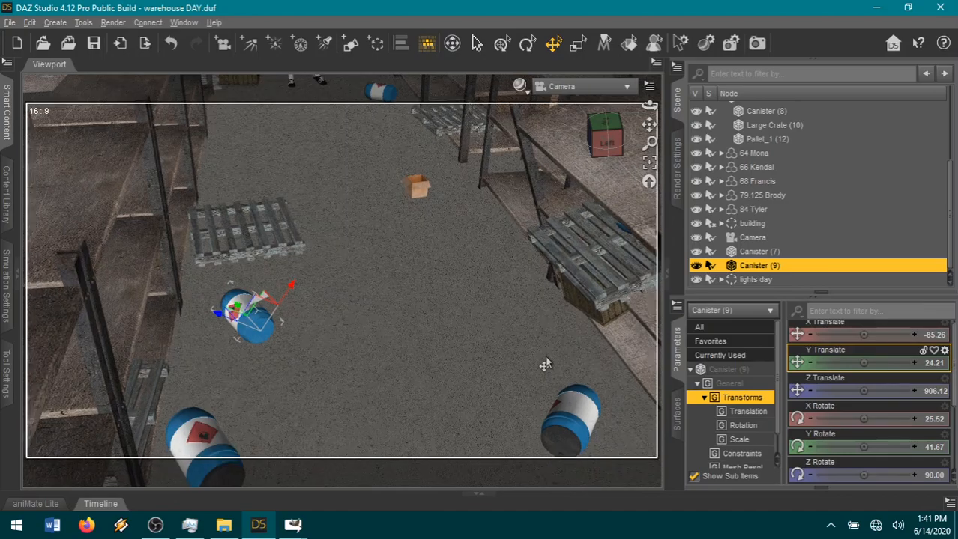
left_click_drag(652, 126, 620, 120)
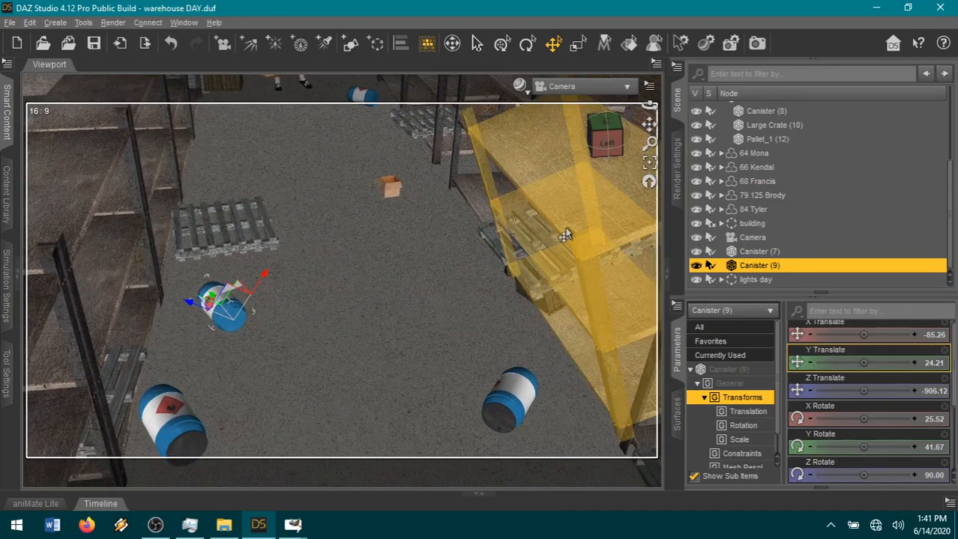
scroll(772, 174, "up", 1)
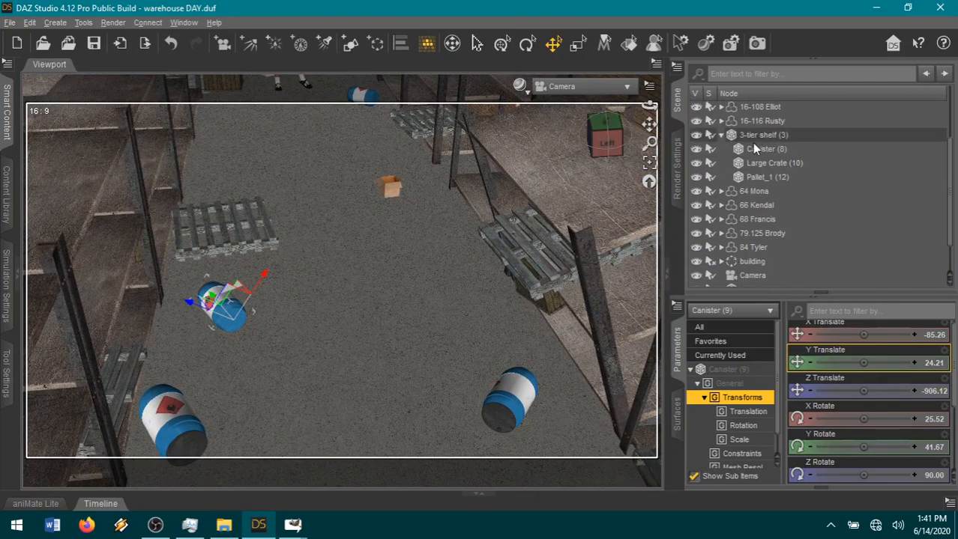
left_click(752, 149)
right_click(752, 149)
left_click(801, 219)
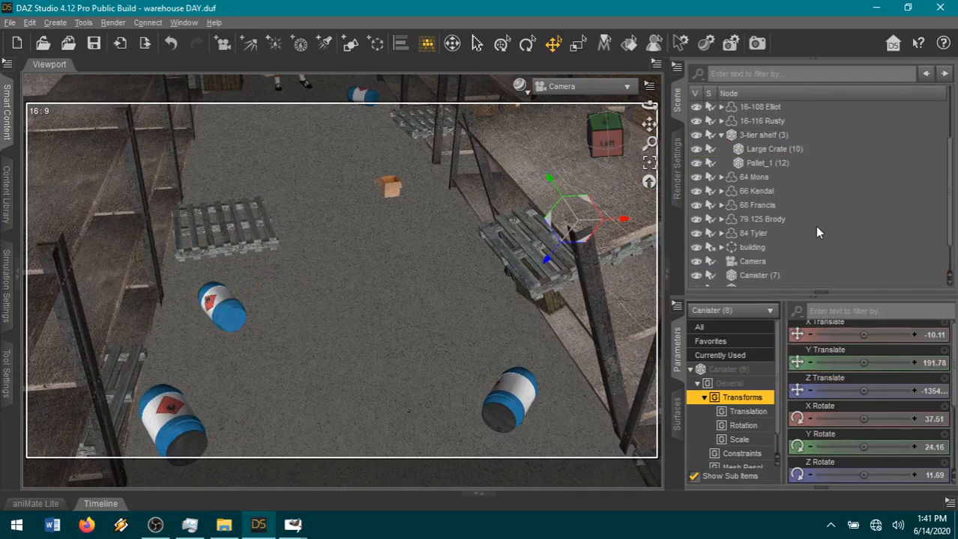
Set Canister (8)'s rotation to X 90, Y 0 and Z 0.
left_click(933, 419)
type("90")
key("Return")
left_click(934, 447)
type("0")
key("Return")
left_click(934, 475)
type("0")
key("Return")
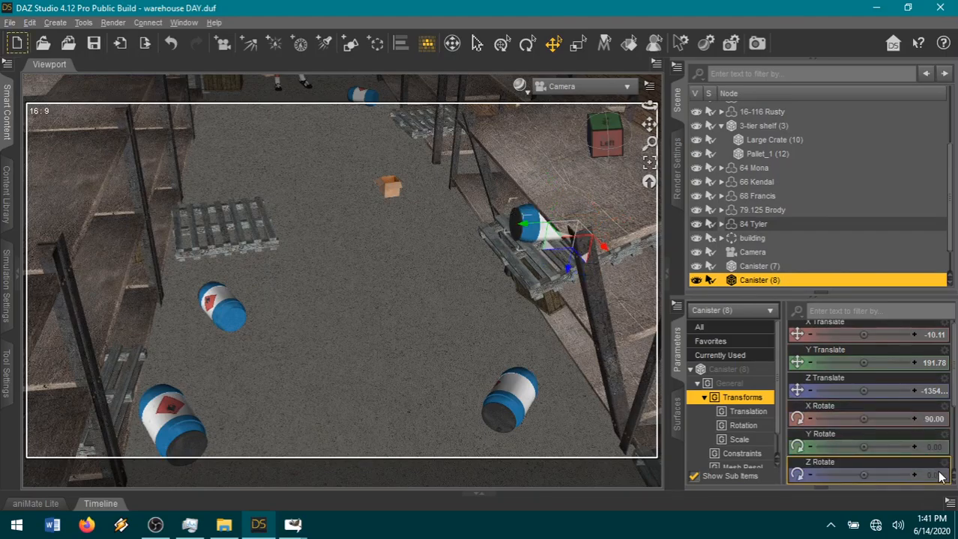
Drop Canister (8) to the floor and slide it beside Canister (9), to about X -64 and Z -1021.
key("ctrl+d")
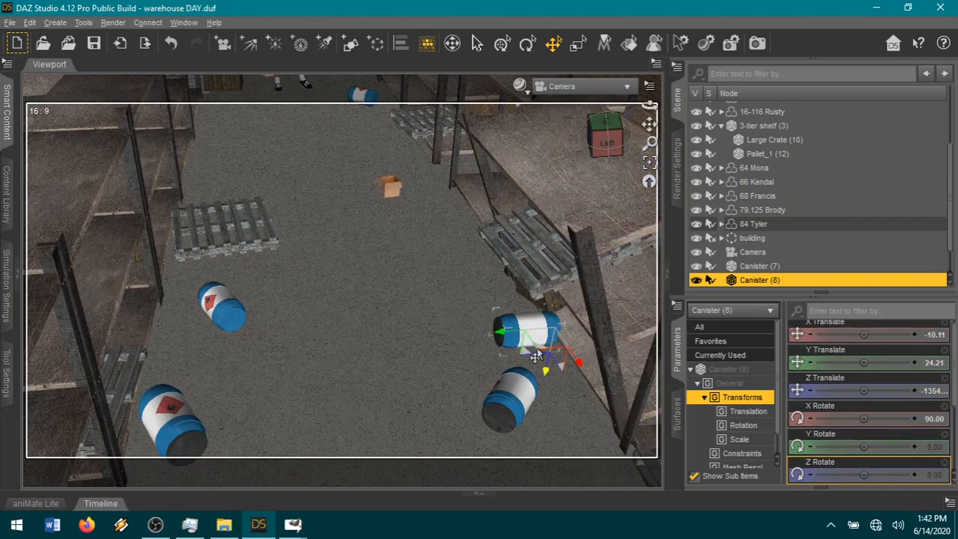
left_click_drag(528, 351, 286, 355)
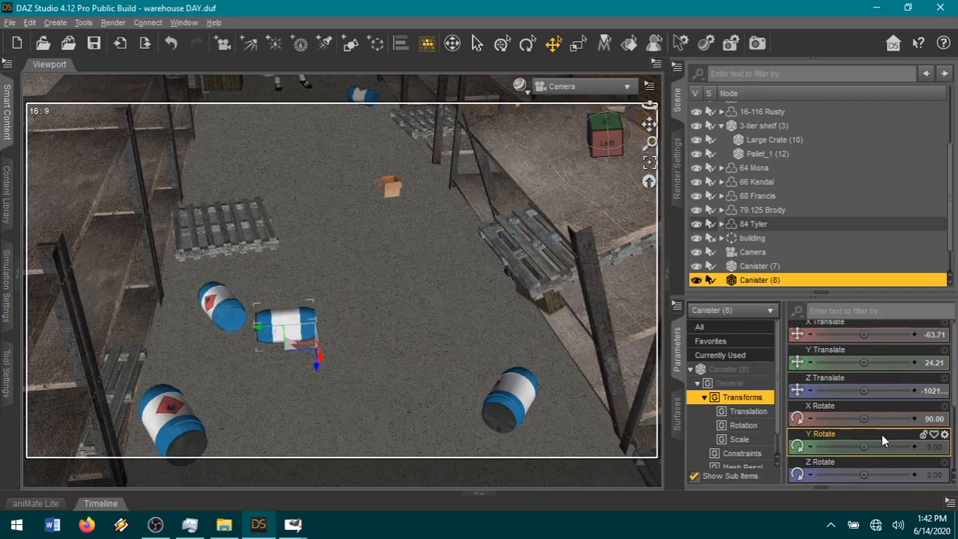
Rotate Canister (8) to about X -68, Y 235 and Z -90 so it lies at an angle on the floor.
left_click(527, 42)
left_click_drag(291, 350, 315, 352)
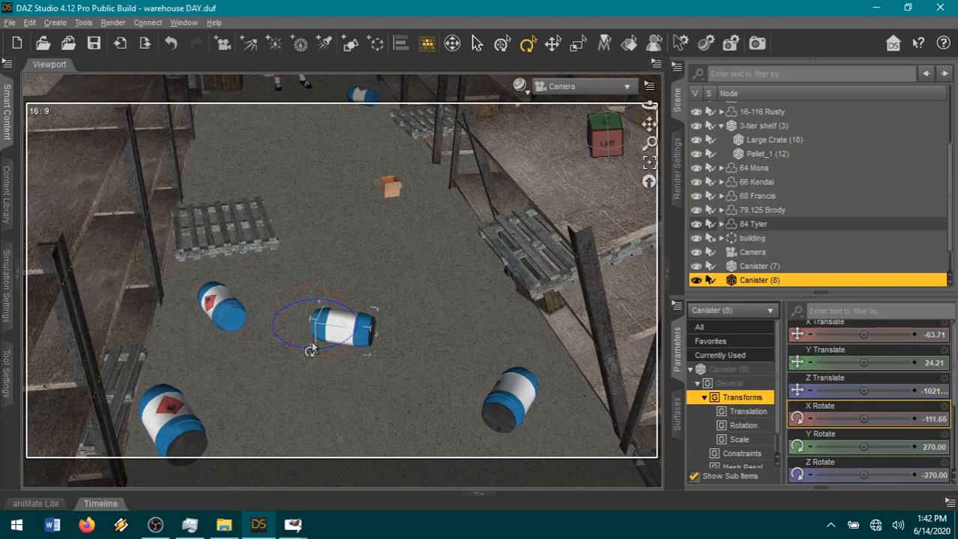
left_click_drag(305, 311, 299, 366)
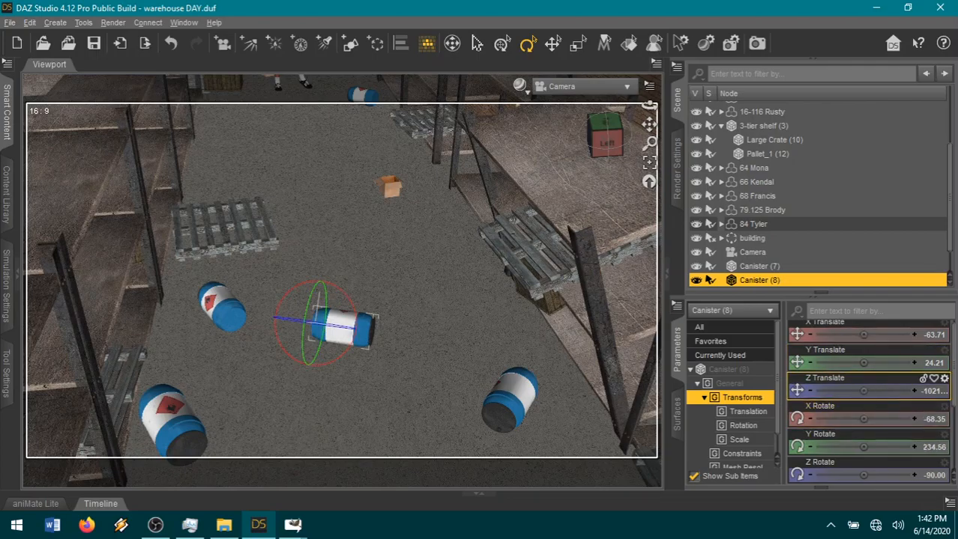
Reposition Canister (8) on the floor to an X Translate of about -20 and a Z Translate of about -929.
left_click_drag(863, 390, 886, 390)
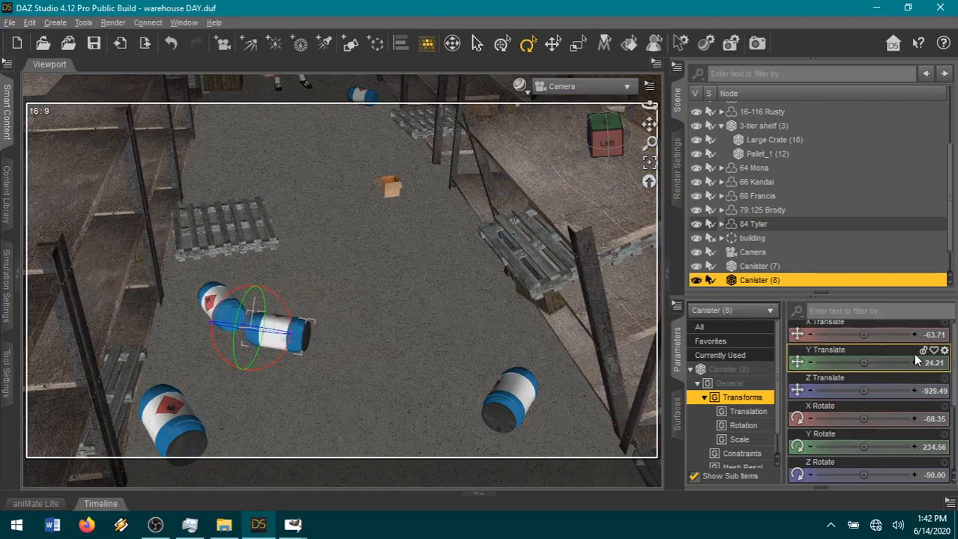
scroll(862, 339, "up", 1)
left_click_drag(860, 337, 882, 337)
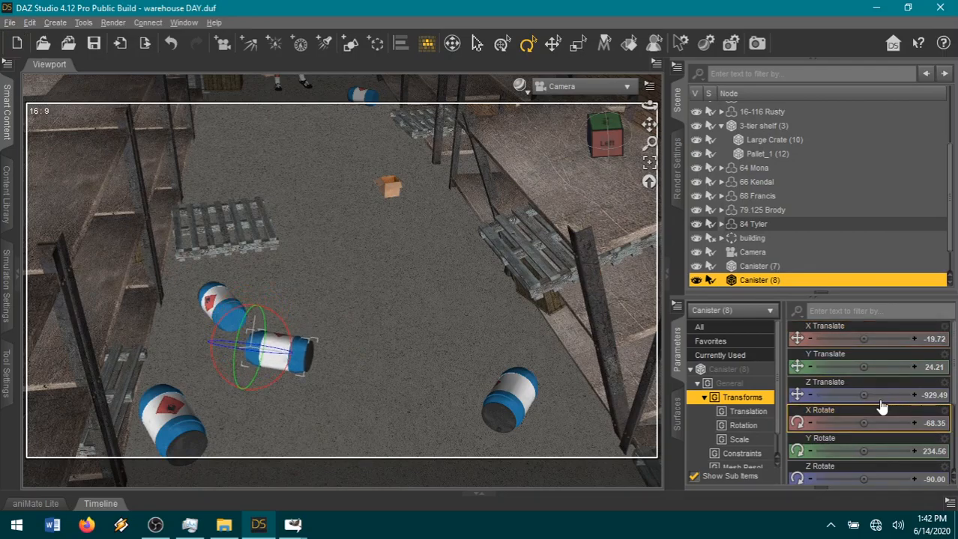
Set the X Rotate of 3-tier shelf (3) to 90 and drop the shelf to the floor.
left_click(608, 363)
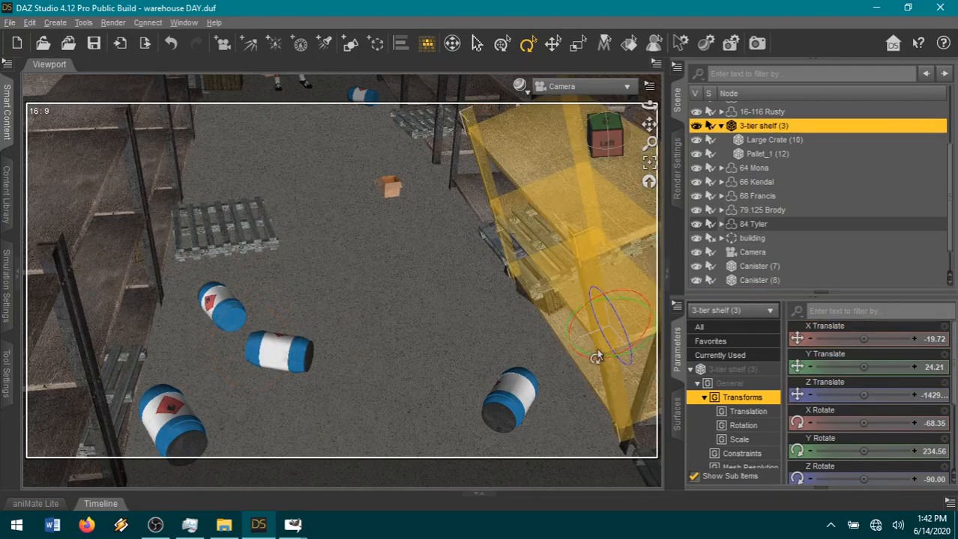
left_click(935, 421)
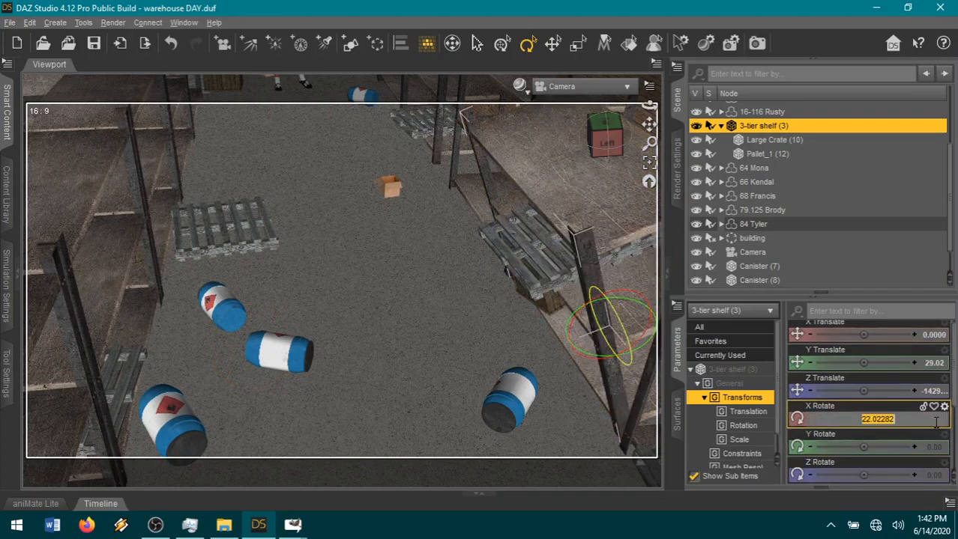
key("Return")
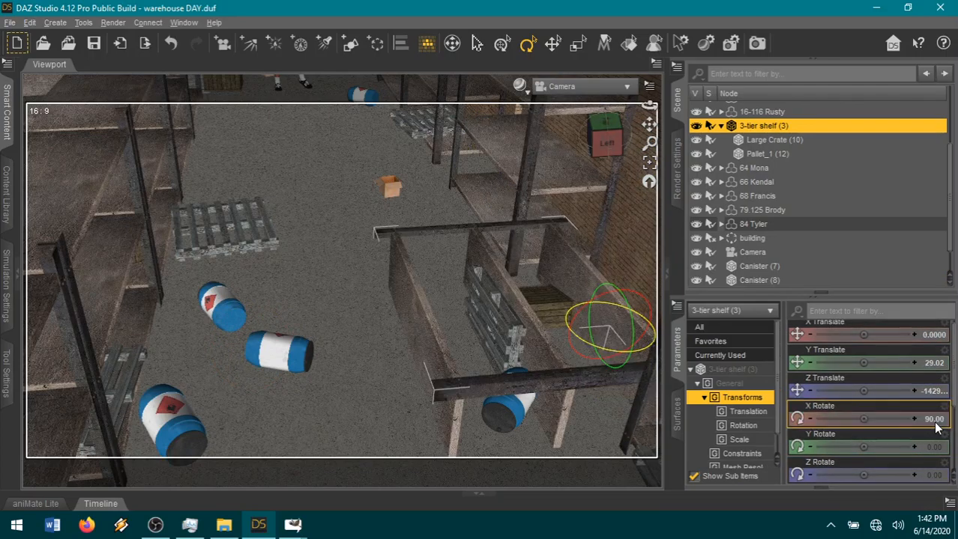
key("ctrl+d")
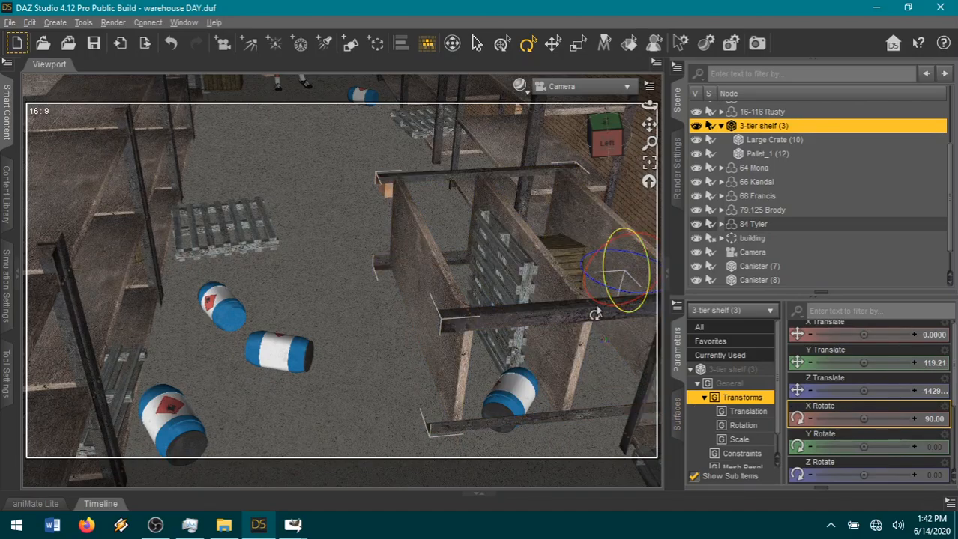
Move the fallen 3-tier shelf (3) into the aisle and lower it, to about Y 77 and Z -1341.
left_click(552, 43)
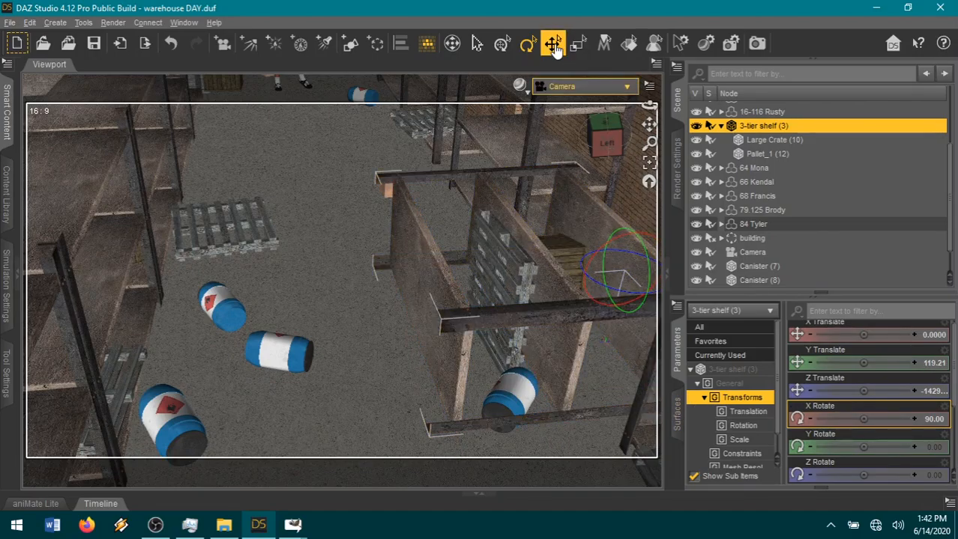
left_click_drag(567, 290, 500, 288)
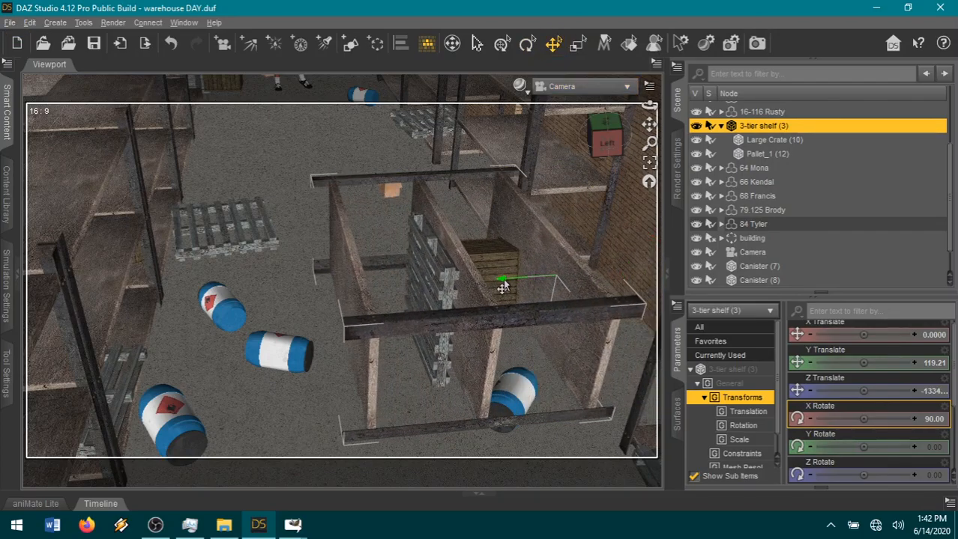
left_click_drag(544, 330, 537, 356)
left_click_drag(494, 316, 498, 315)
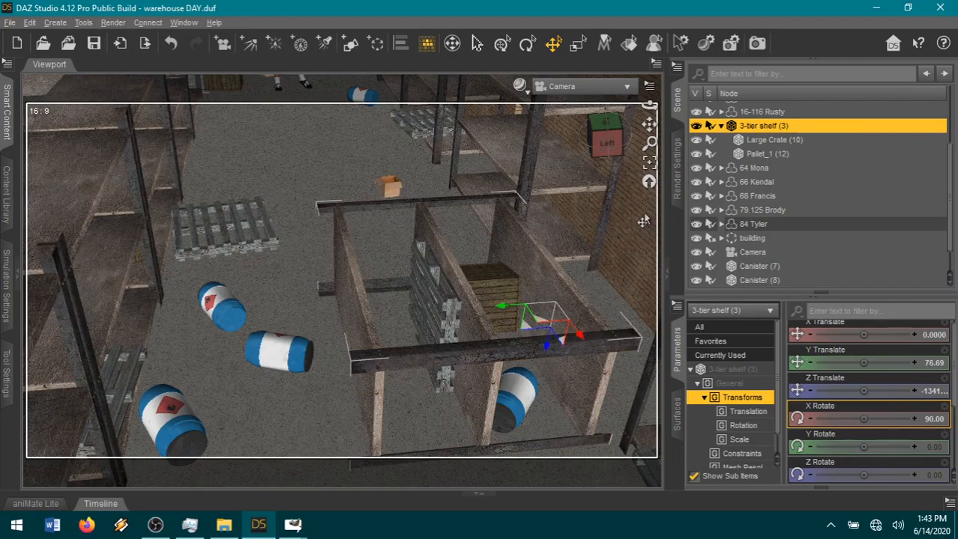
Unparent Pallet_1 (12) from 3-tier shelf (3).
mouse_move(609, 144)
left_mouse_down()
mouse_move(574, 140)
mouse_move(623, 144)
left_mouse_up()
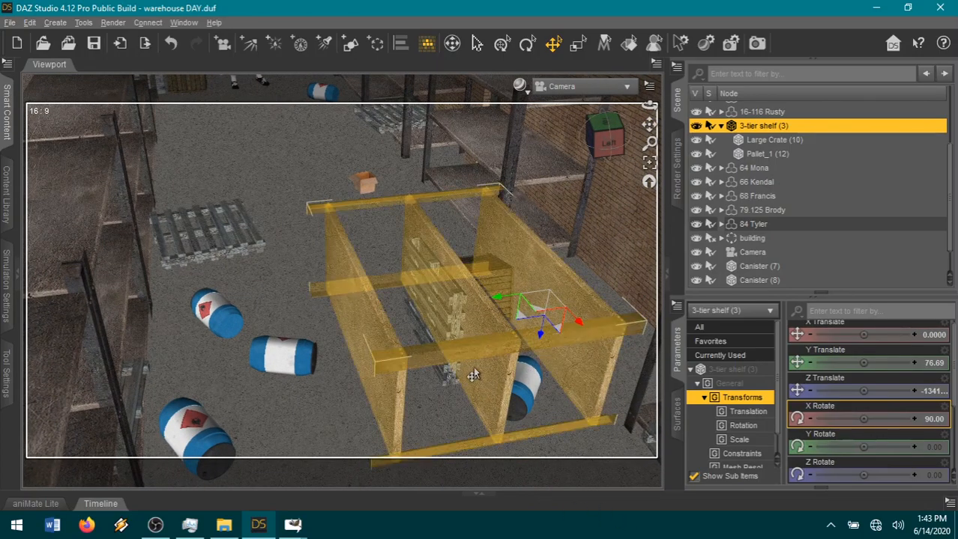
left_click(438, 320)
right_click(777, 160)
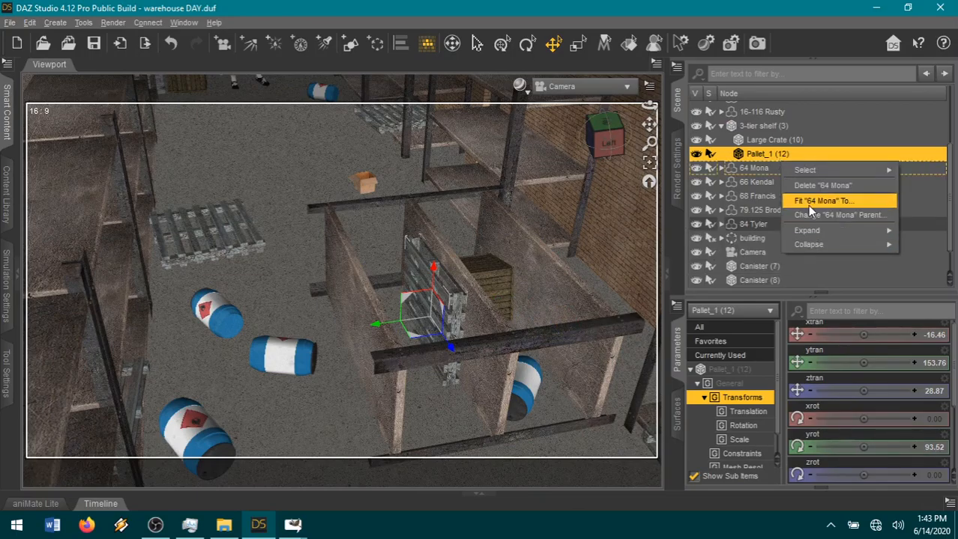
left_click(772, 161)
right_click(762, 155)
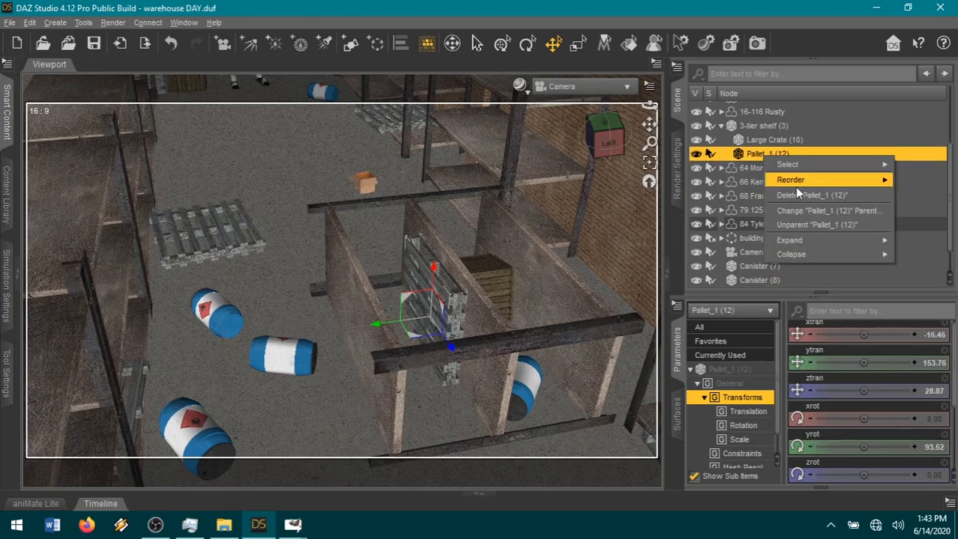
left_click(795, 225)
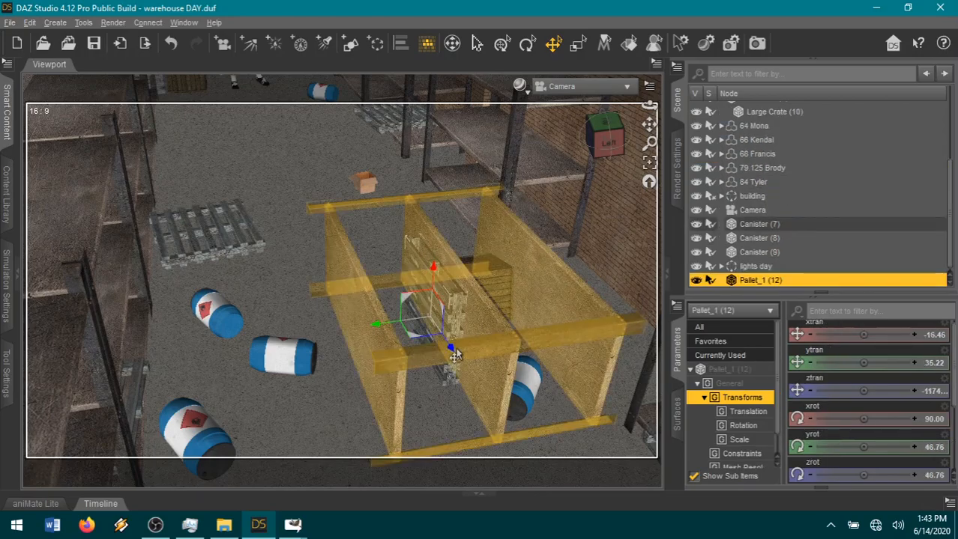
Move Pallet_1 (12) to about ytran 78 and ztran -1146, and set its yrot and zrot to 45.
left_click_drag(454, 357, 462, 358)
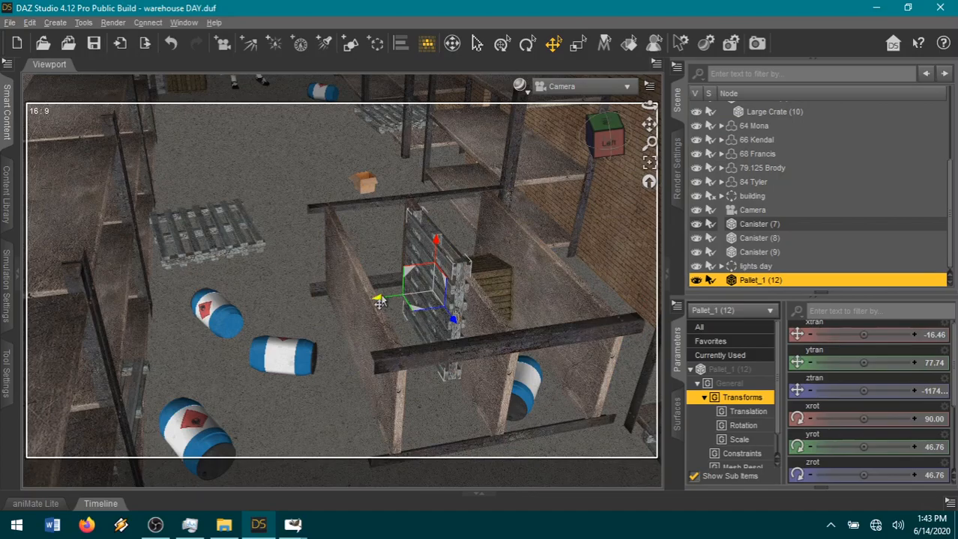
left_click_drag(376, 306, 353, 303)
left_click_drag(605, 149, 599, 149)
left_click(939, 448)
type("45")
key("Return")
left_click(934, 476)
type("45")
key("Return")
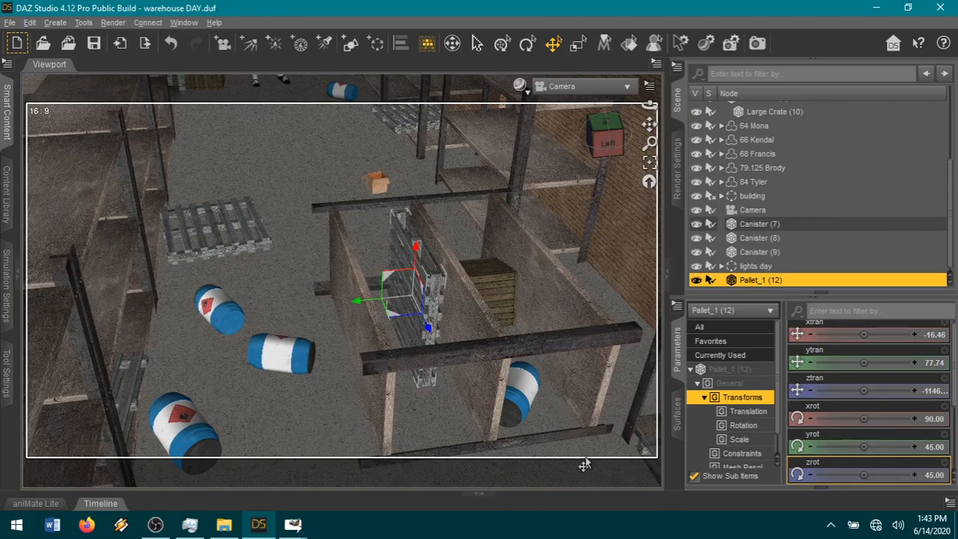
Tilt Pallet_1 (12) inside the fallen shelf to an xrot of about 114, yrot -270 and zrot 0.
key("Down")
left_click_drag(593, 143, 575, 144)
left_click(527, 43)
left_click_drag(422, 285, 412, 285)
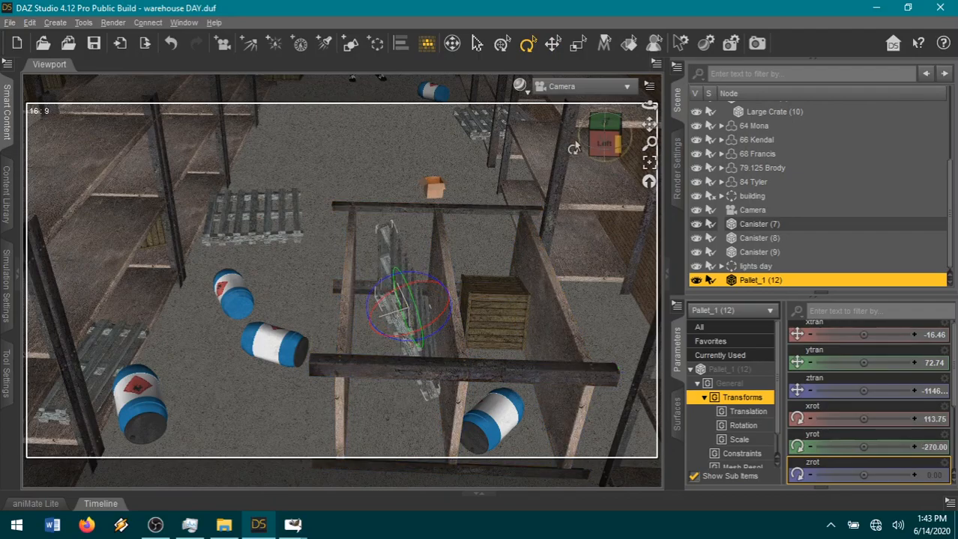
Drop Pallet_1 (12) to the floor and lean it against the shelf board at a ztran of about -1114.
left_click(552, 45)
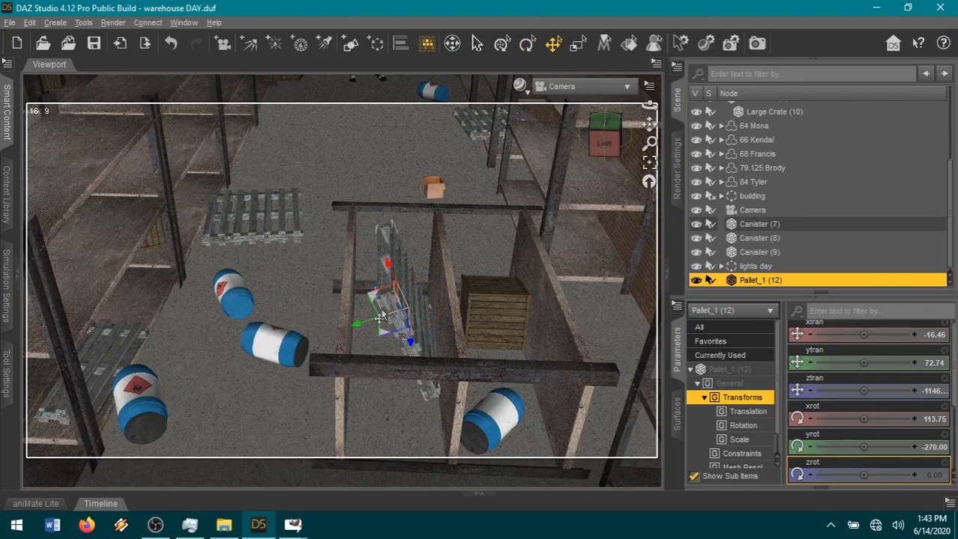
mouse_move(365, 306)
left_mouse_down()
mouse_move(350, 301)
mouse_move(348, 310)
left_mouse_up()
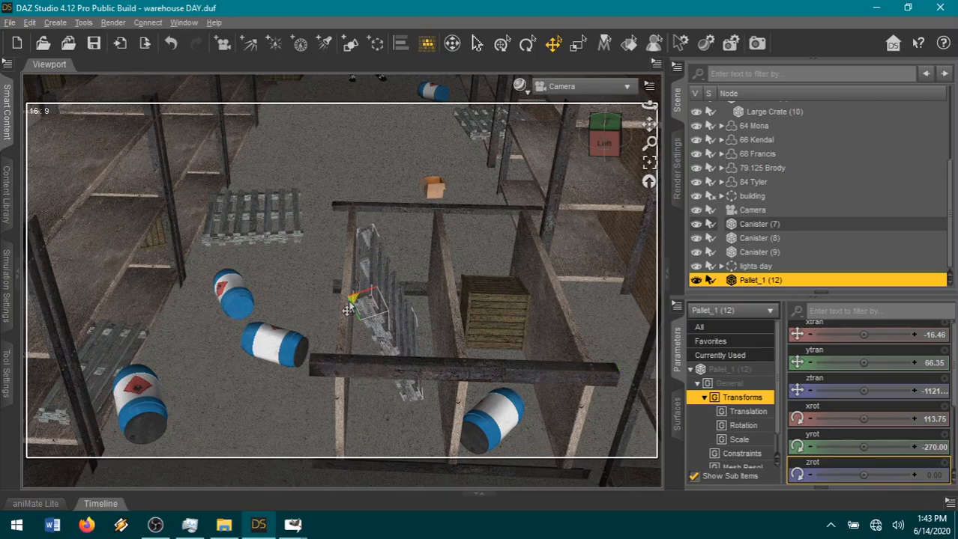
key("ctrl+d")
scroll(474, 265, "up", 3)
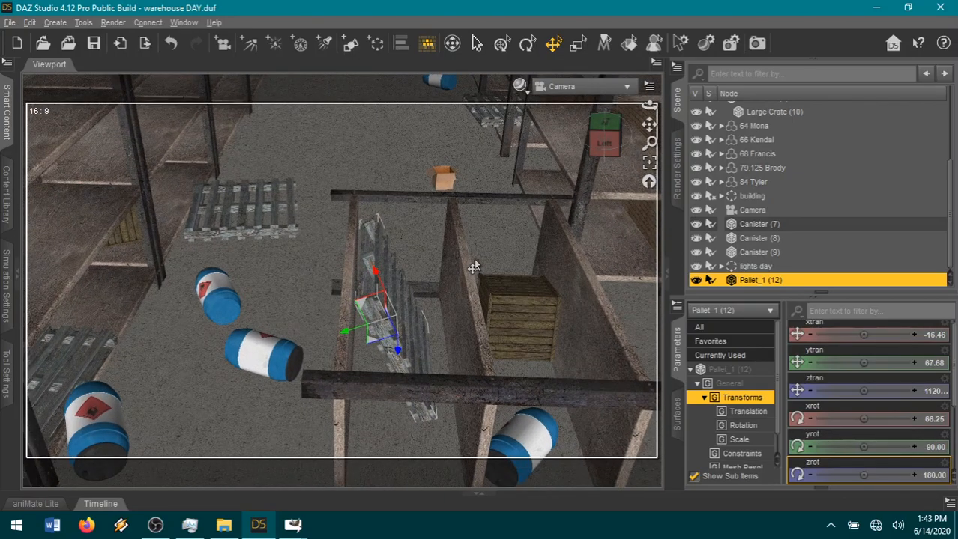
scroll(466, 270, "up", 3)
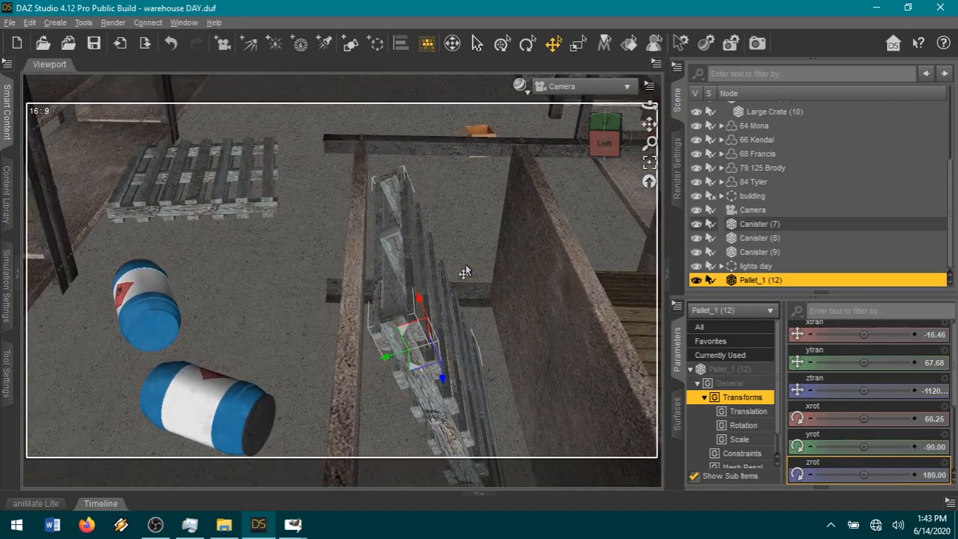
left_click_drag(395, 350, 387, 340)
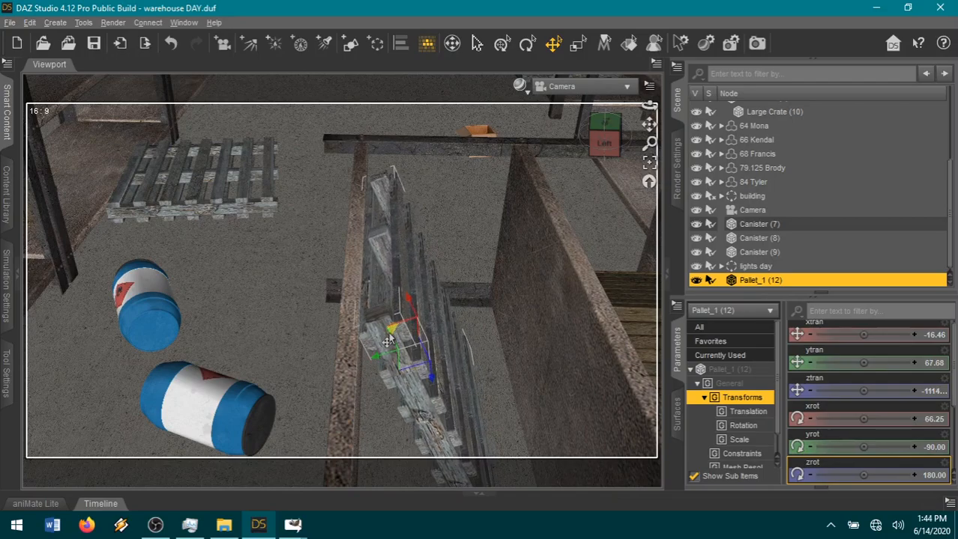
Unparent Large Crate (10) from 3-tier shelf (3).
left_click_drag(621, 140, 619, 118)
left_click(779, 112)
right_click(782, 118)
left_click(801, 183)
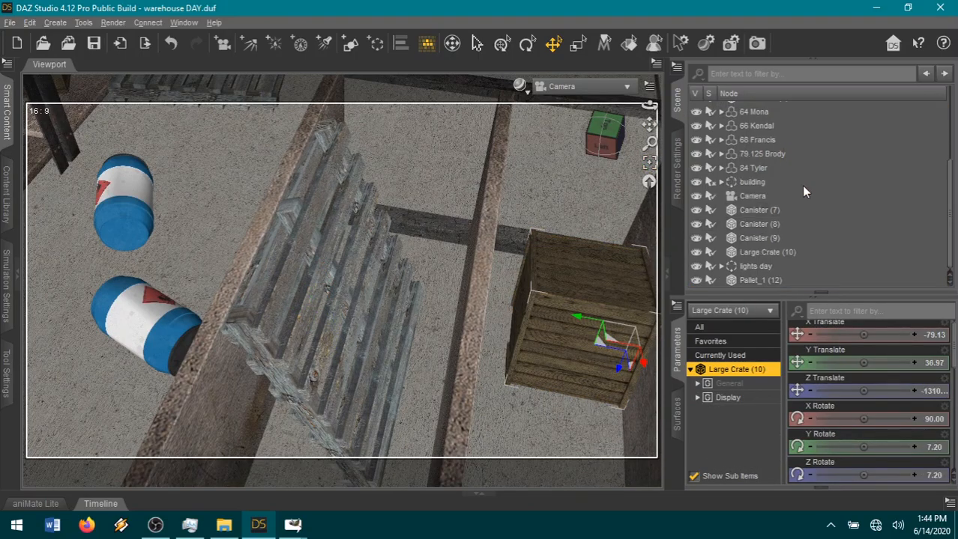
Set Large Crate (10)'s Y Rotate and Z Rotate to 0.
left_click(935, 449)
type("0")
key("Return")
left_click(933, 475)
type("0")
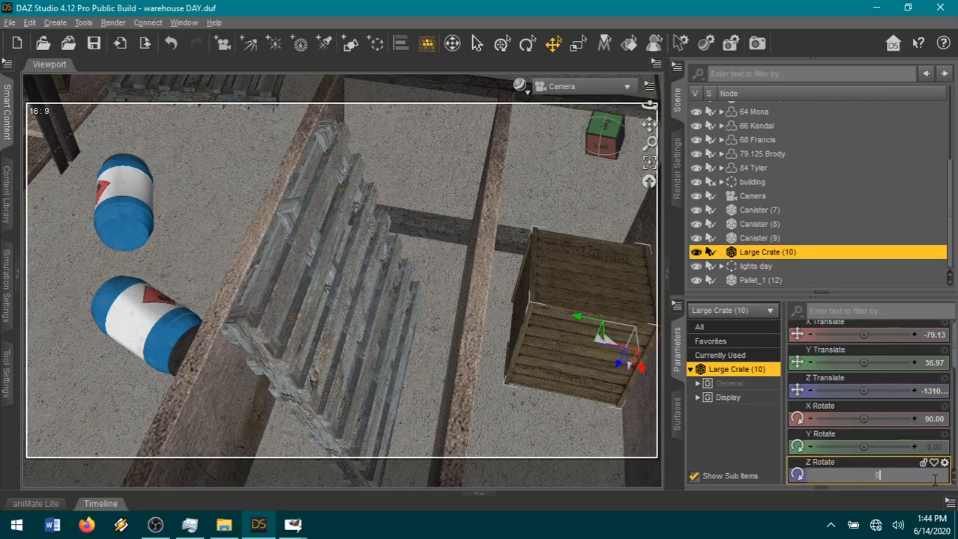
key("Return")
Settle Large Crate (10) on the floor at a Z Translate of about -1297 and turn it by about 12 degrees.
key("ctrl+d")
left_click_drag(576, 320, 558, 319)
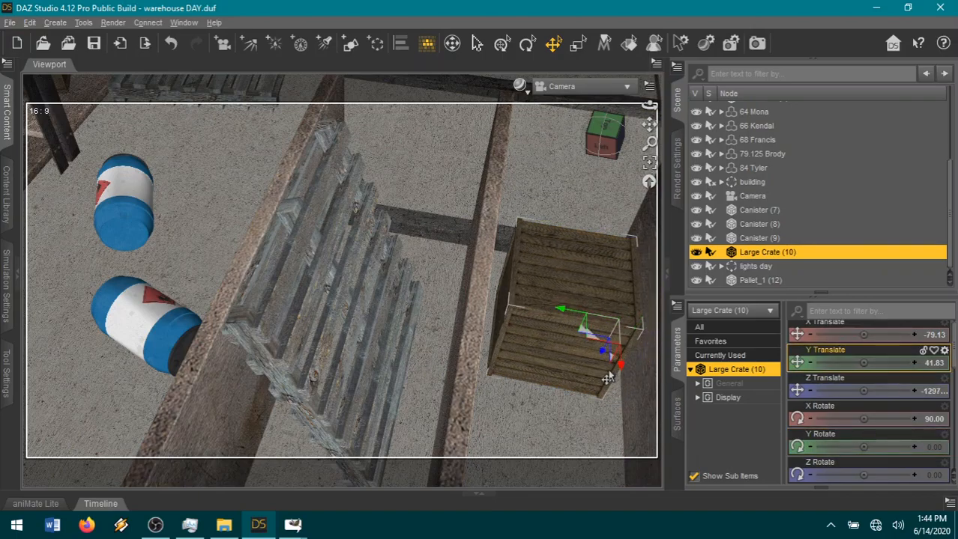
left_click(525, 45)
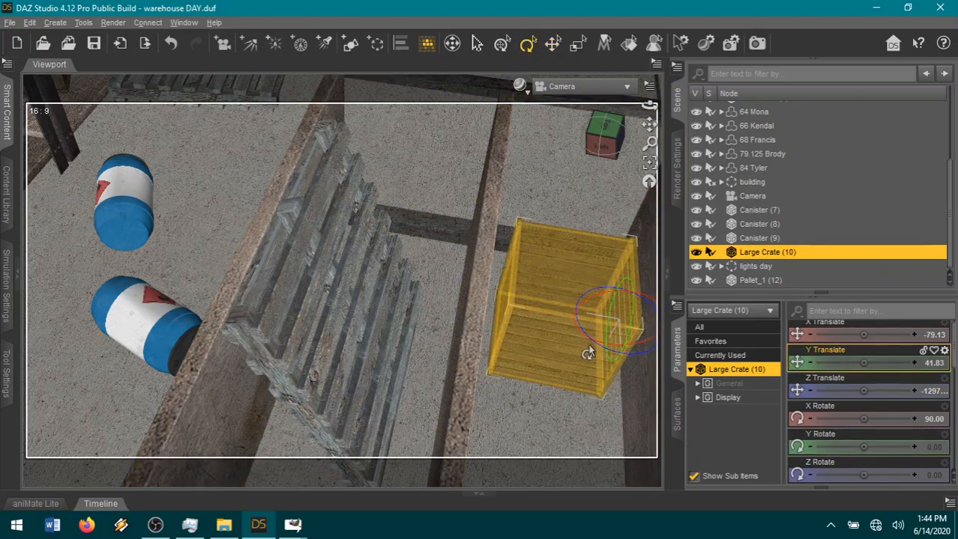
left_click_drag(583, 341, 588, 345)
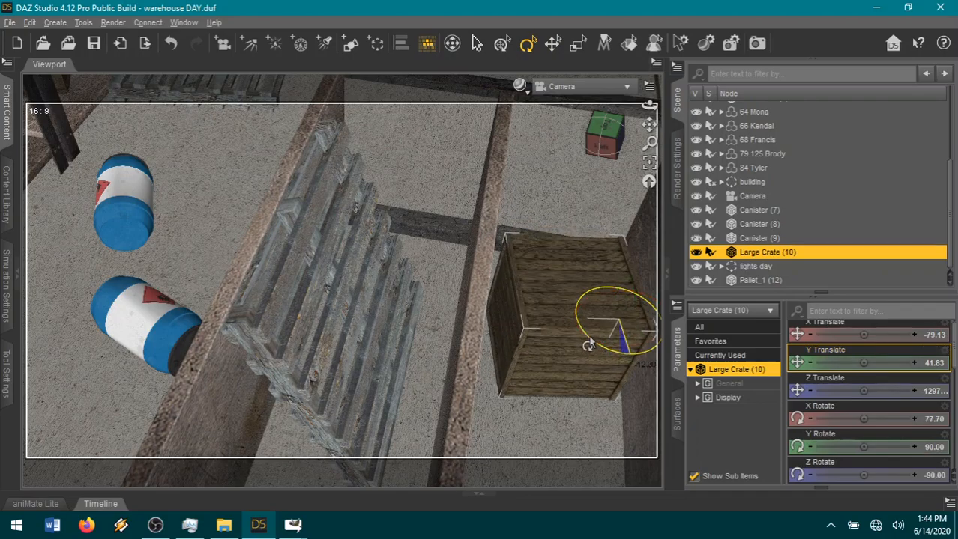
Drop the fallen 3-tier shelf (3) onto the warehouse floor.
scroll(506, 346, "down", 5)
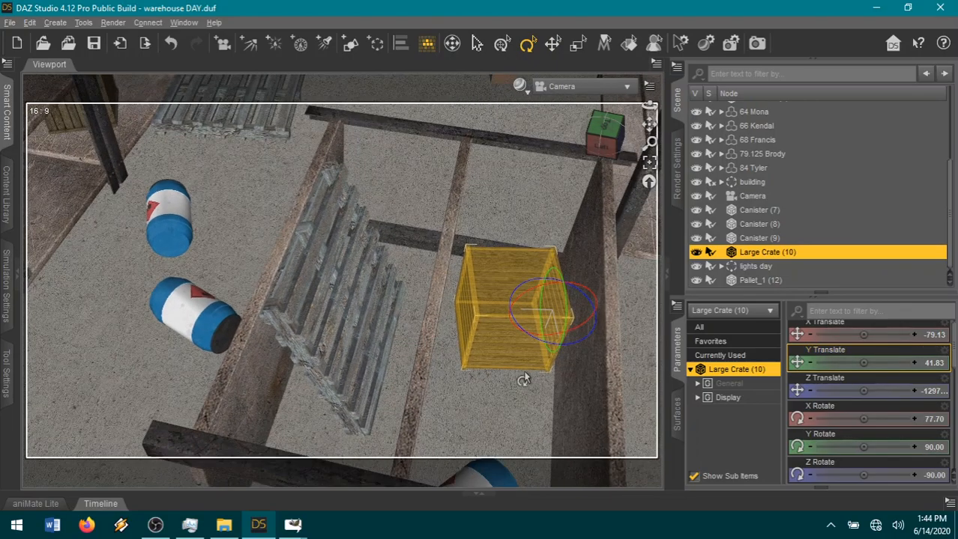
scroll(530, 358, "up", 3)
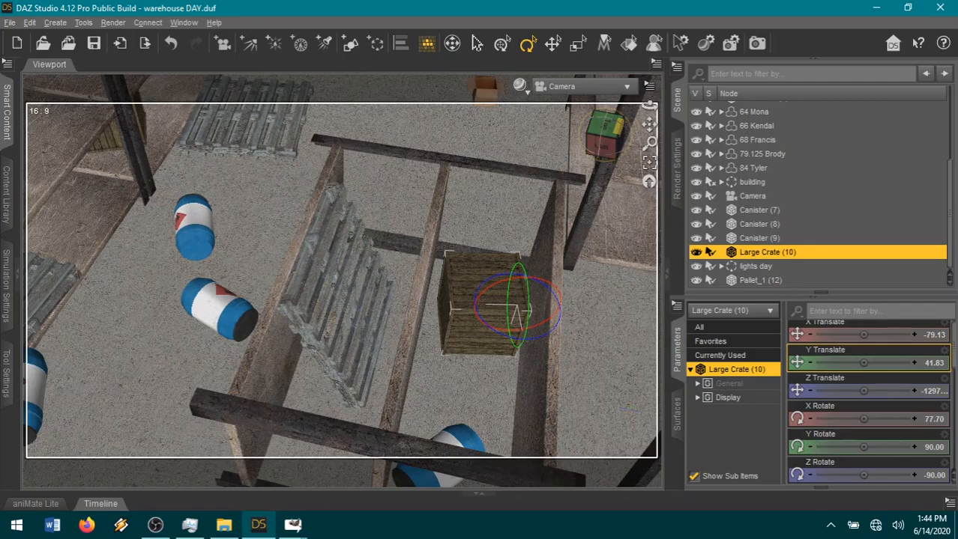
scroll(530, 358, "up", 5)
left_click_drag(620, 159, 622, 135)
left_click(510, 340)
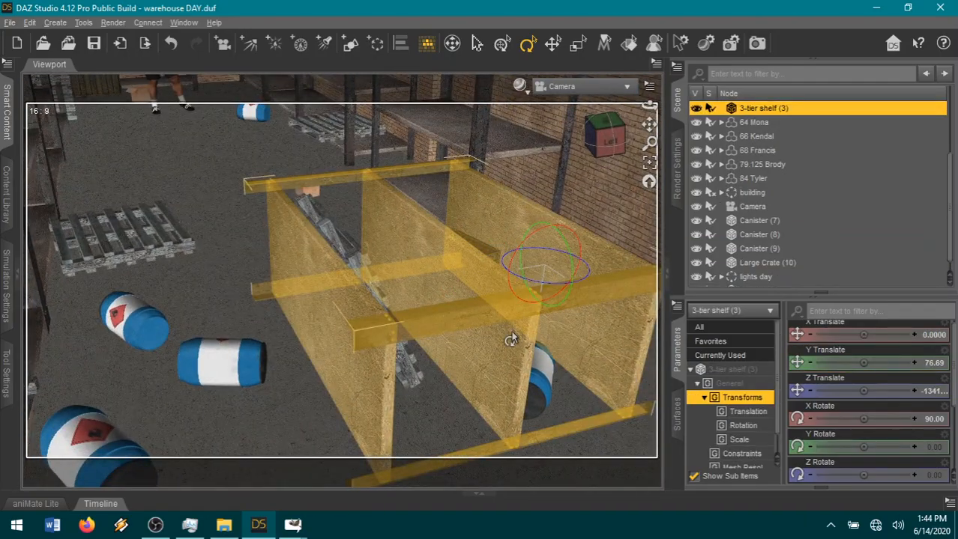
key("ctrl+d")
Drop Canister (7) to the floor from a low, level camera angle.
mouse_move(594, 145)
left_mouse_down()
mouse_move(583, 140)
mouse_move(610, 141)
left_mouse_up()
left_click_drag(650, 106, 643, 83)
left_click(535, 271)
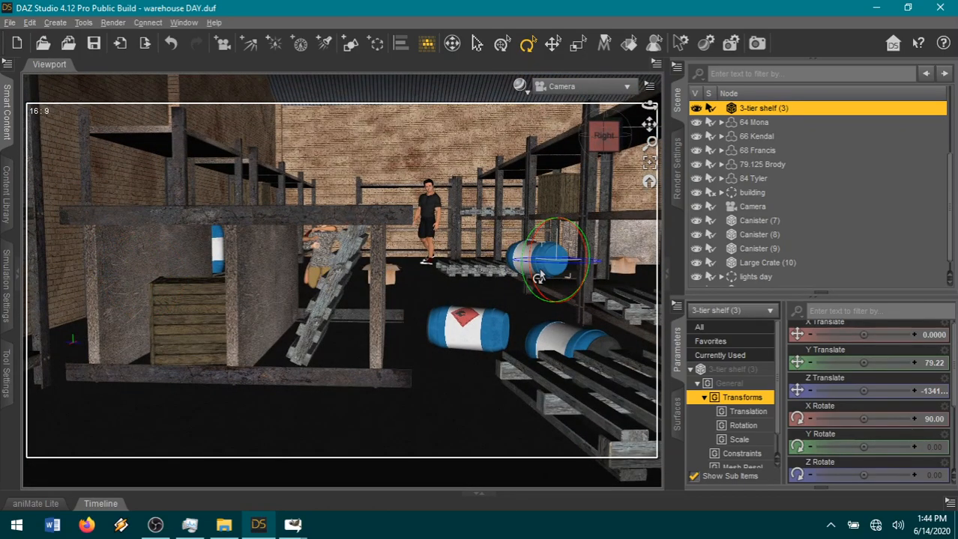
key("ctrl+d")
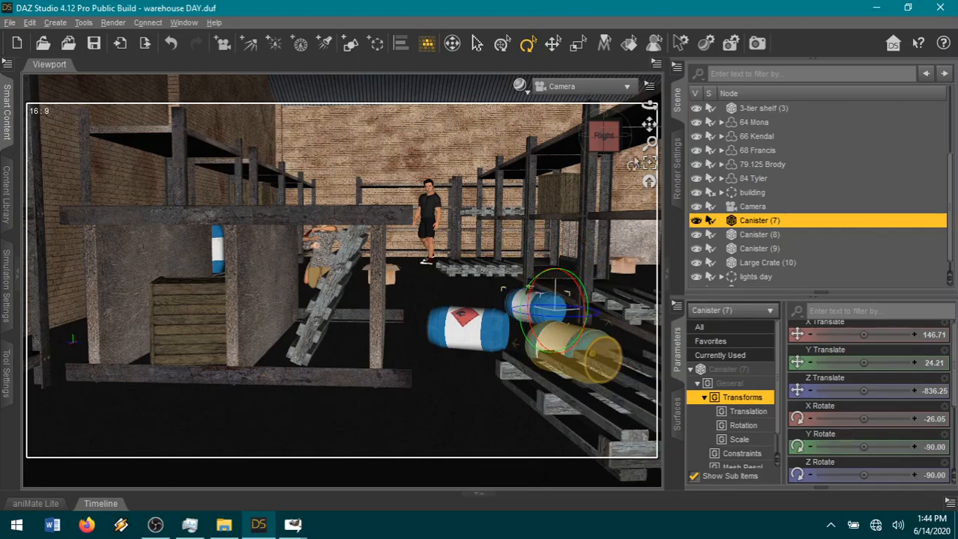
Examine the three fallen canisters and the toppled shelf close up and from wider camera angles.
left_click_drag(650, 105, 616, 152)
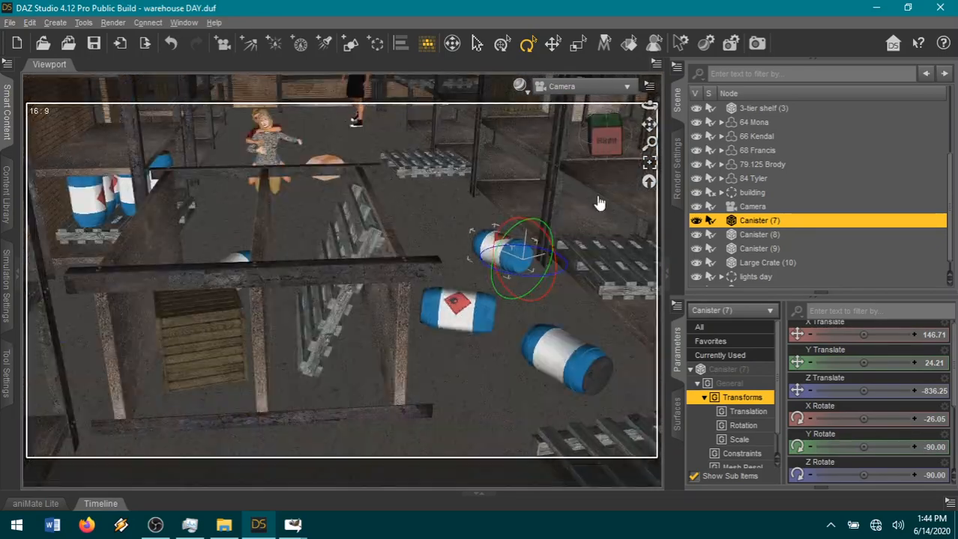
left_click(571, 359)
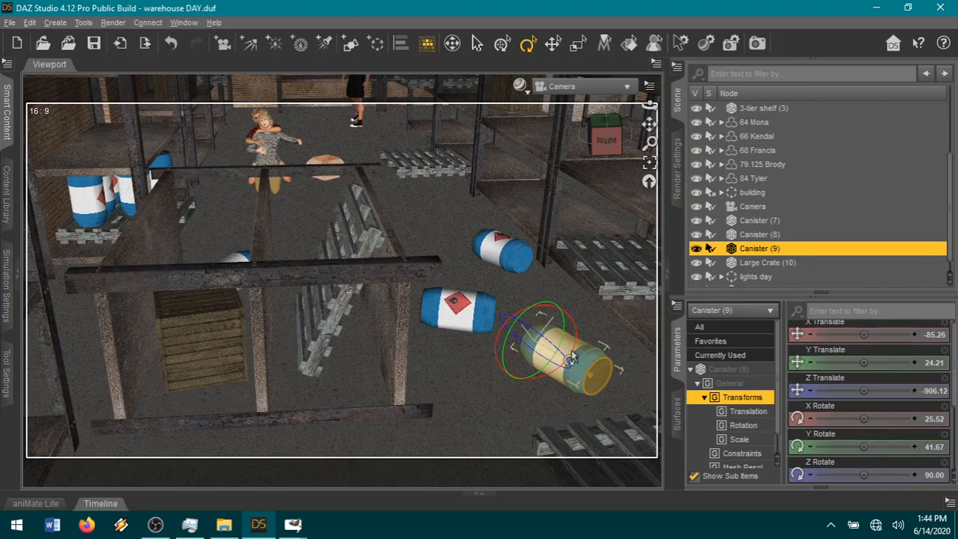
left_click(458, 320)
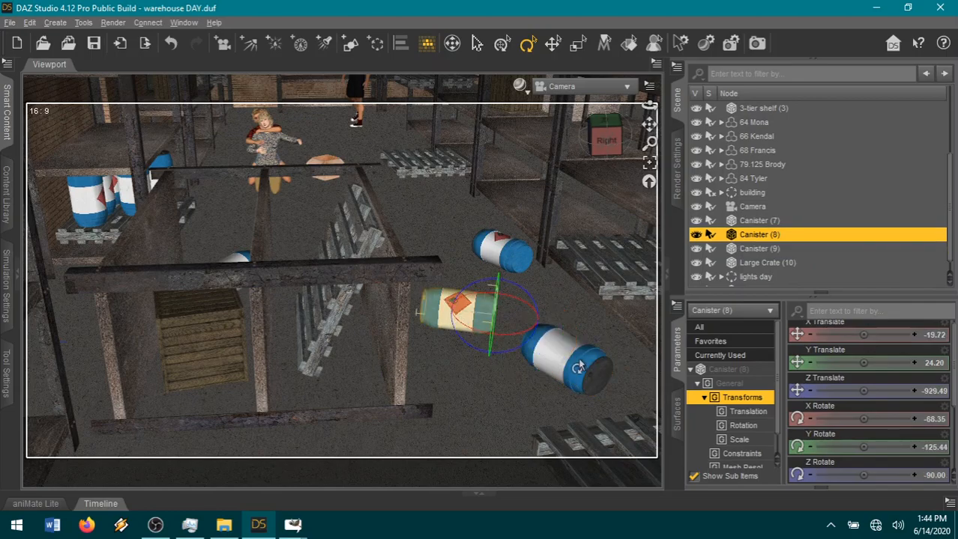
left_click(569, 366)
left_click(649, 162)
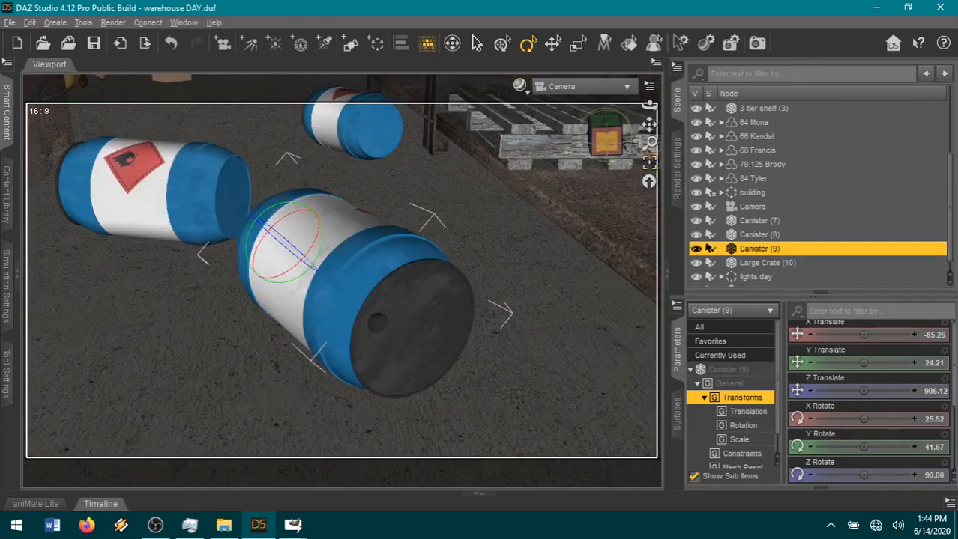
left_click_drag(649, 106, 628, 112)
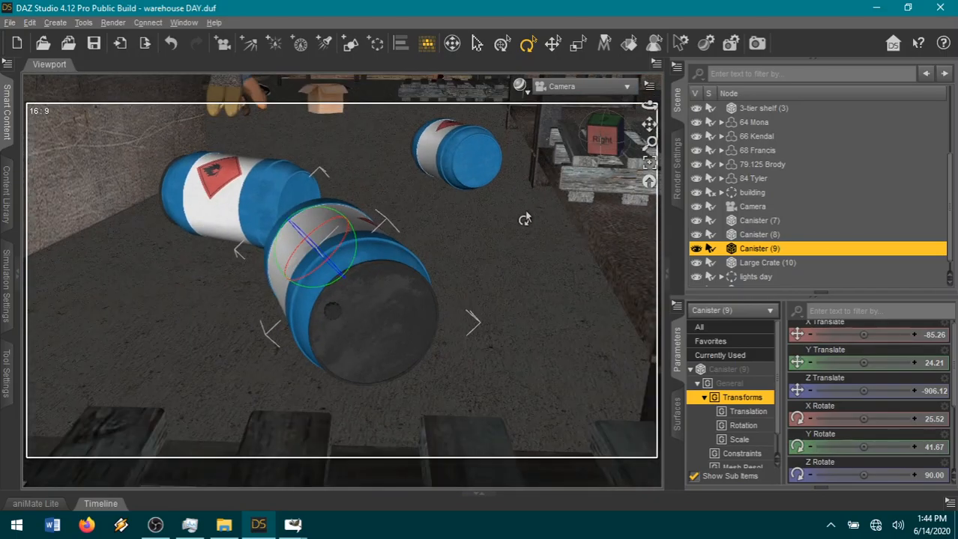
scroll(525, 219, "down", 8)
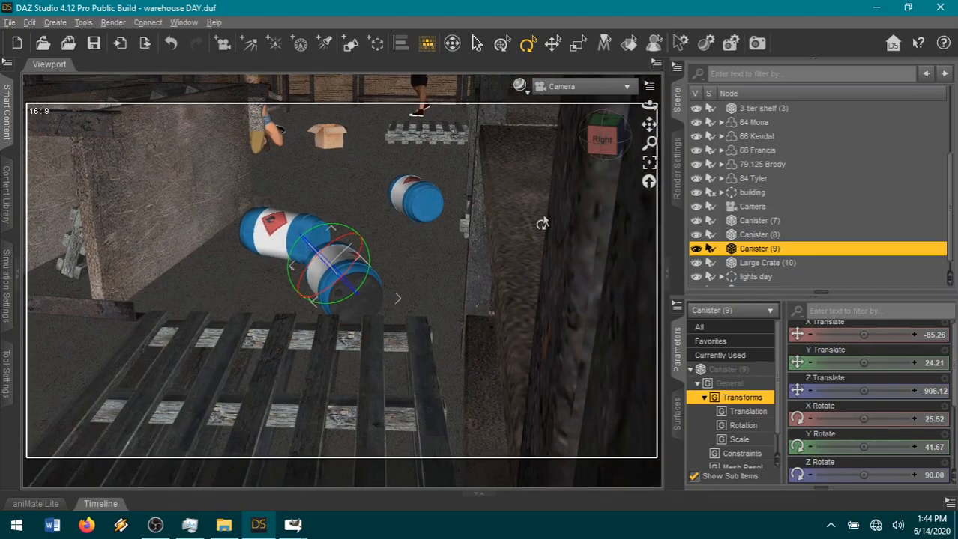
left_click_drag(649, 125, 796, 145)
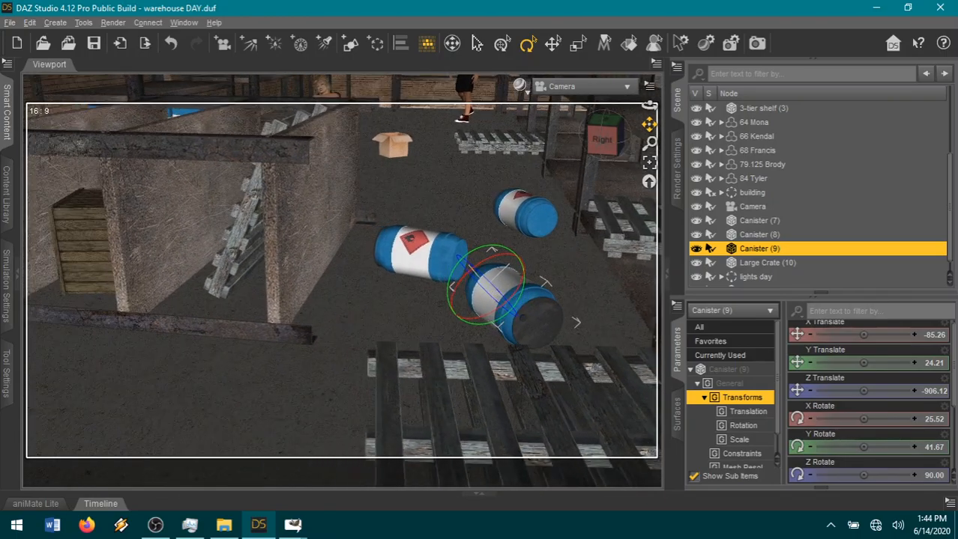
scroll(360, 242, "down", 3)
scroll(454, 240, "down", 5)
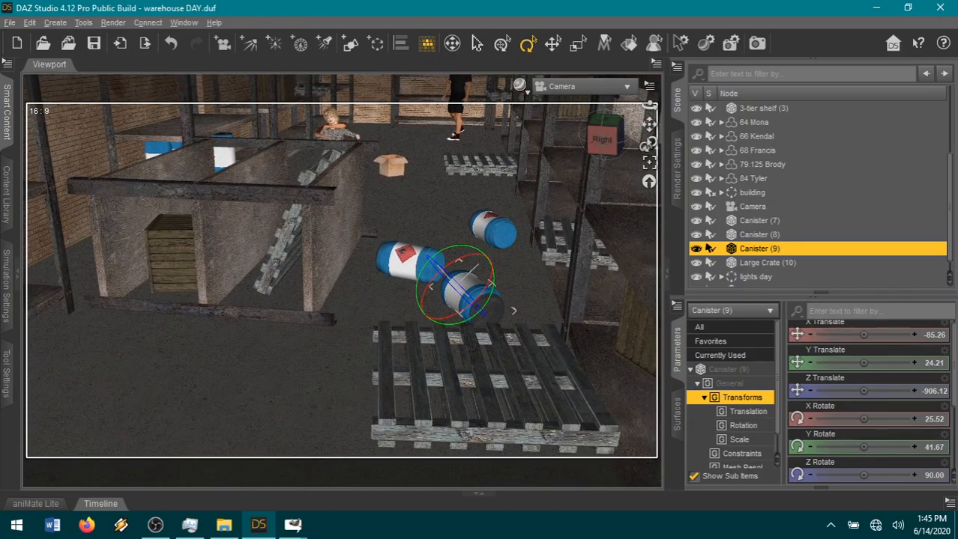
left_click_drag(648, 125, 786, 192)
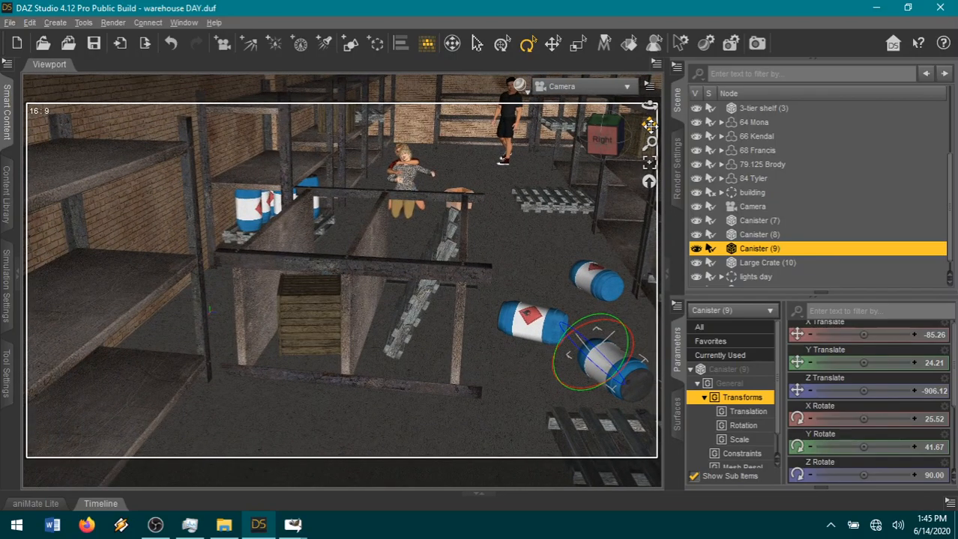
mouse_move(606, 145)
left_mouse_down()
mouse_move(658, 153)
mouse_move(628, 159)
mouse_move(592, 140)
left_mouse_up()
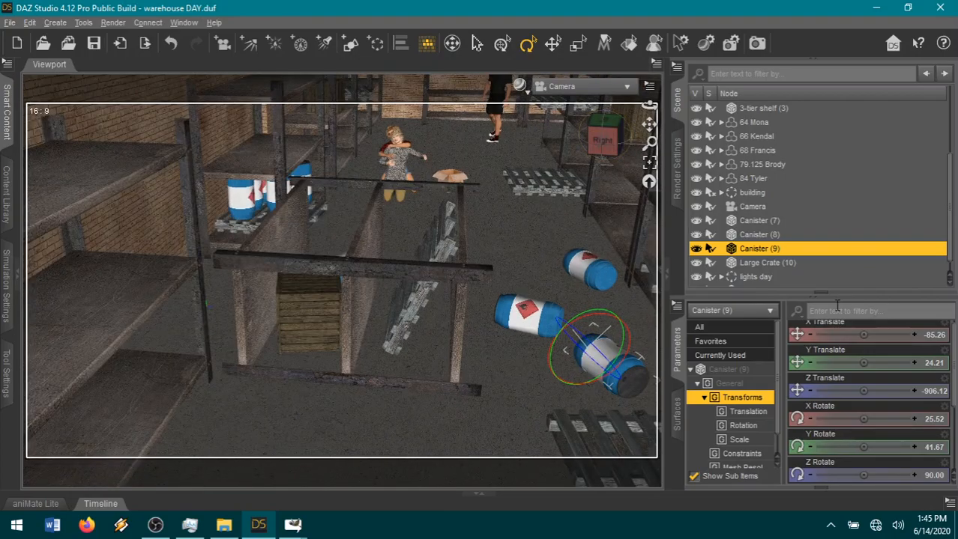
Move Canisters (7), (8) and (9), Large Crate (10), Pallet_1 (12) and 3-tier shelf (3) into the building's warehouse junk group.
left_click(801, 300)
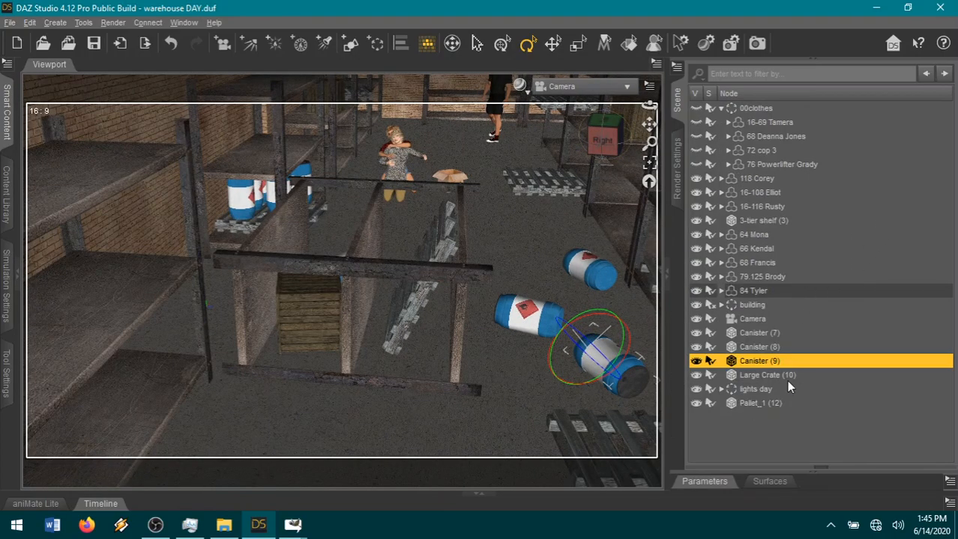
left_click(758, 332, "shift")
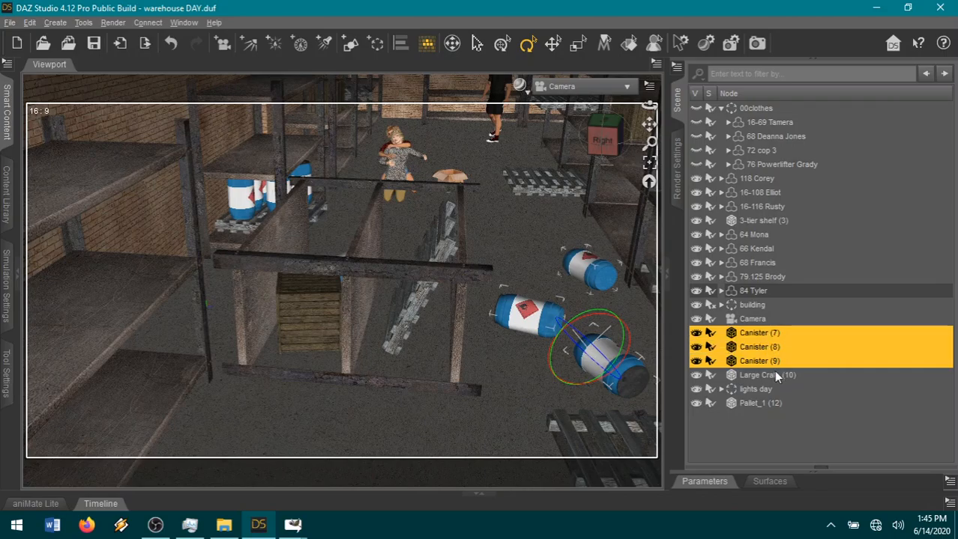
left_click(774, 374, "ctrl")
left_click(780, 403, "ctrl")
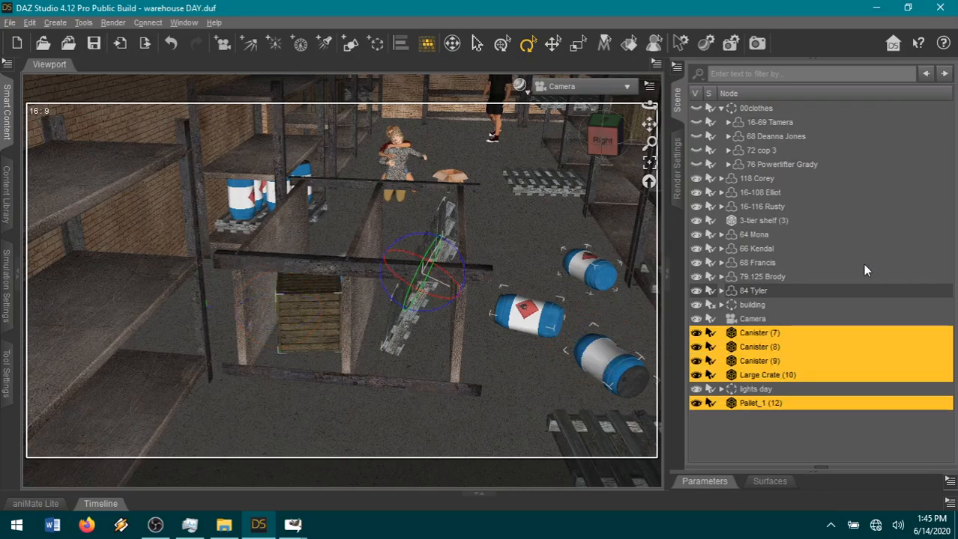
left_click(823, 220, "ctrl")
left_click_drag(777, 334, 889, 389)
scroll(883, 386, "down", 3)
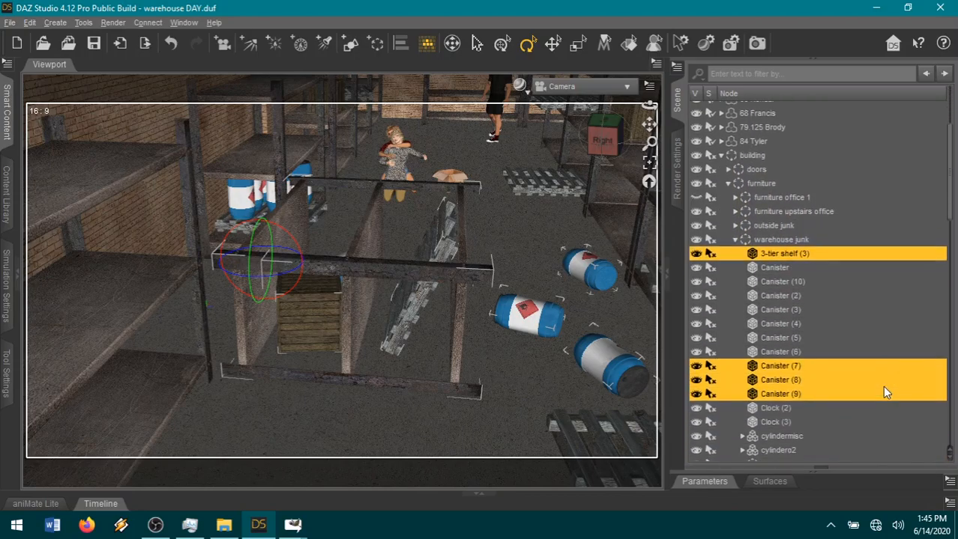
Look through the warehouse junk group's contents and view the floor arrangement from farther back.
left_click(779, 240)
scroll(787, 359, "down", 1)
scroll(787, 359, "down", 15)
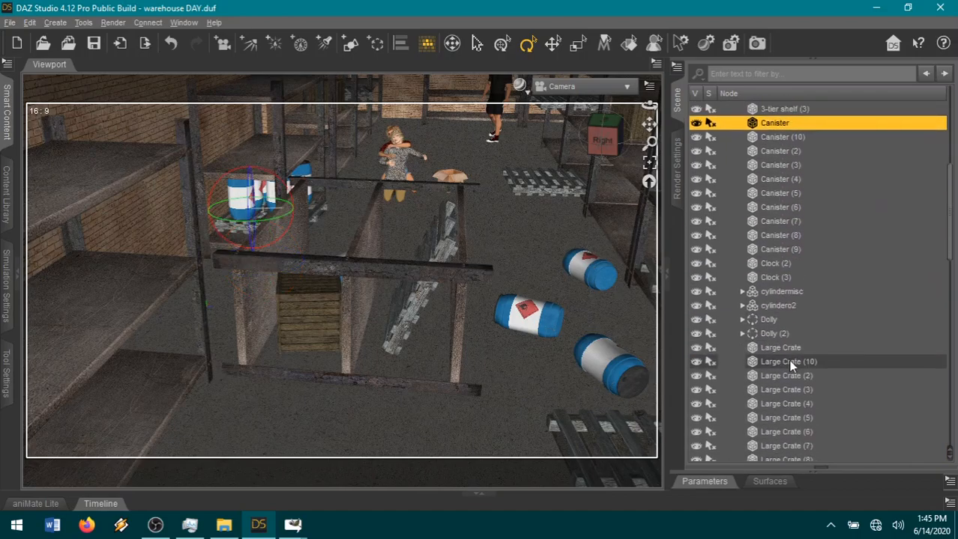
scroll(788, 361, "down", 2)
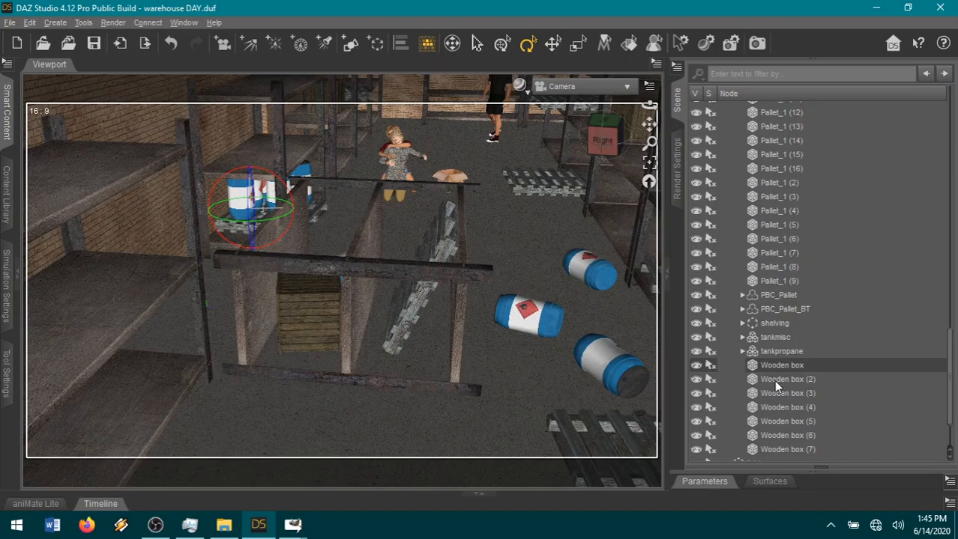
scroll(567, 346, "down", 5)
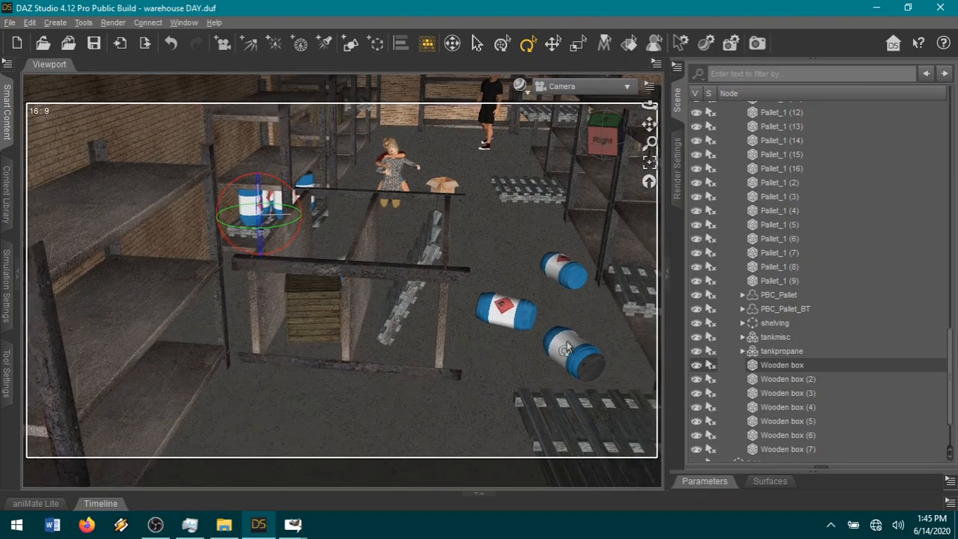
scroll(568, 347, "down", 3)
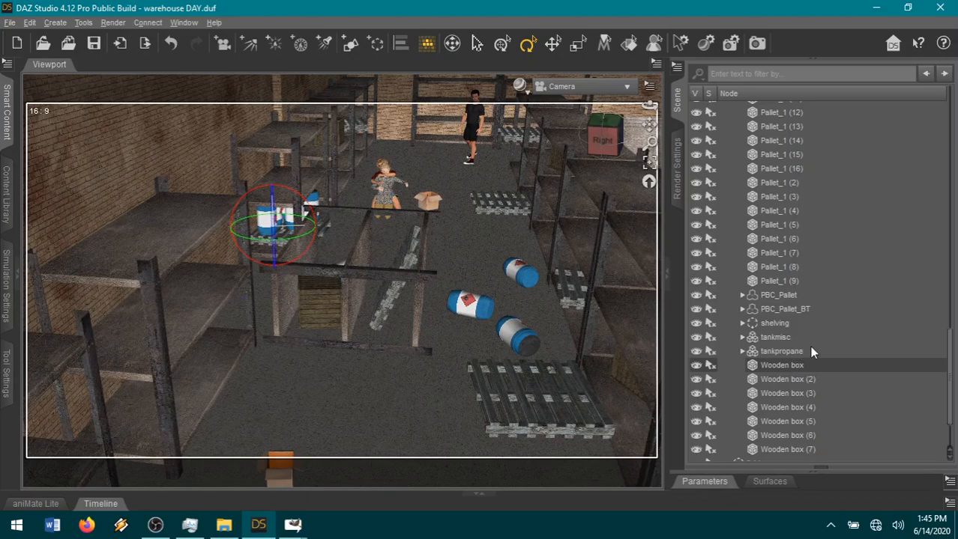
scroll(809, 348, "down", 2)
scroll(809, 347, "up", 10)
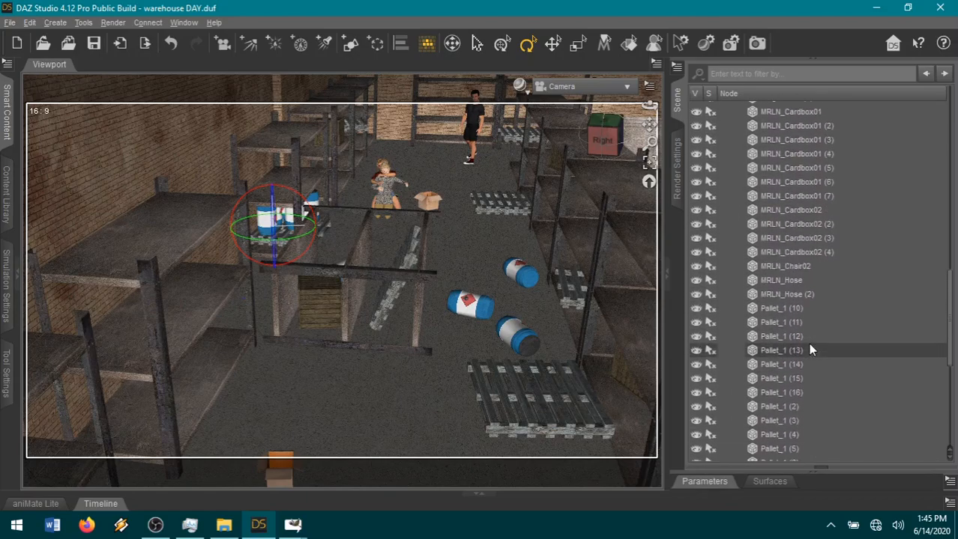
scroll(807, 343, "up", 2)
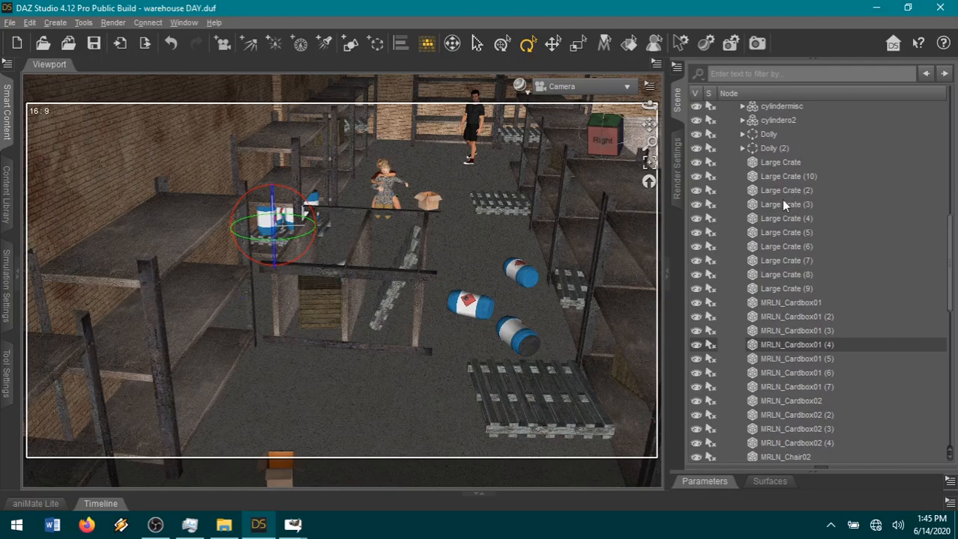
Expand the shelving group inside warehouse junk and make its hidden Group (2) visible.
scroll(830, 292, "down", 8)
scroll(830, 296, "down", 1)
left_click(742, 377)
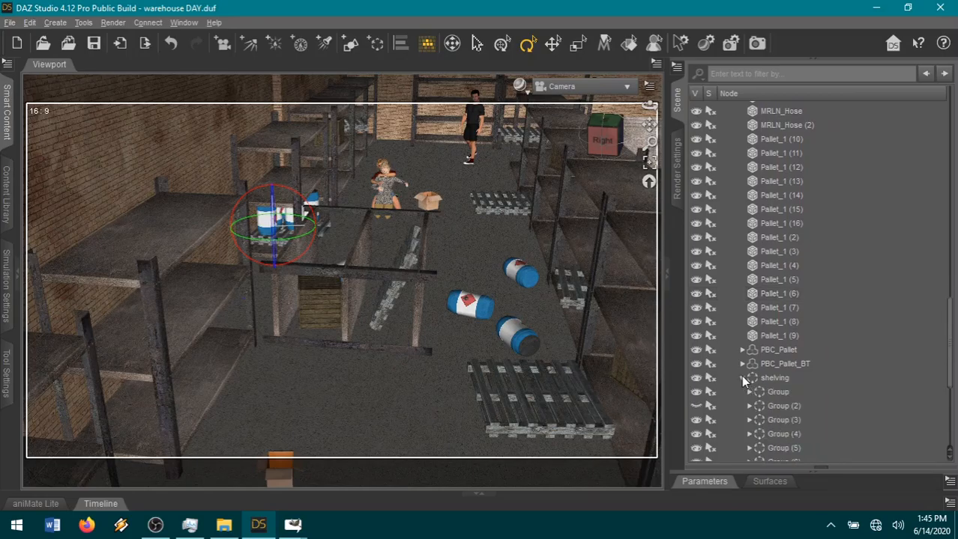
scroll(836, 359, "down", 4)
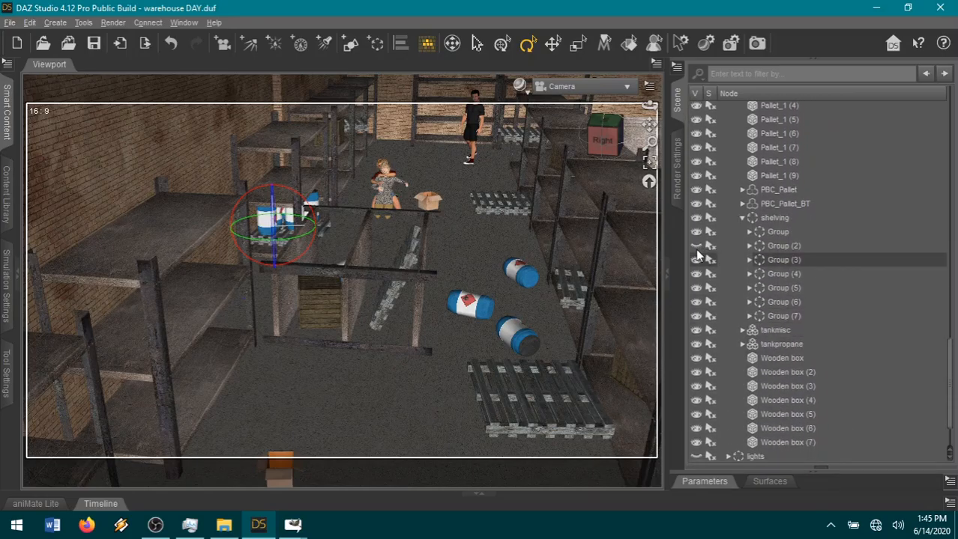
left_click(696, 247)
Inspect the shelving from several camera angles, temporarily hiding the shelving group named Group to identify its shelves.
left_click_drag(603, 141, 629, 143)
scroll(571, 160, "up", 8)
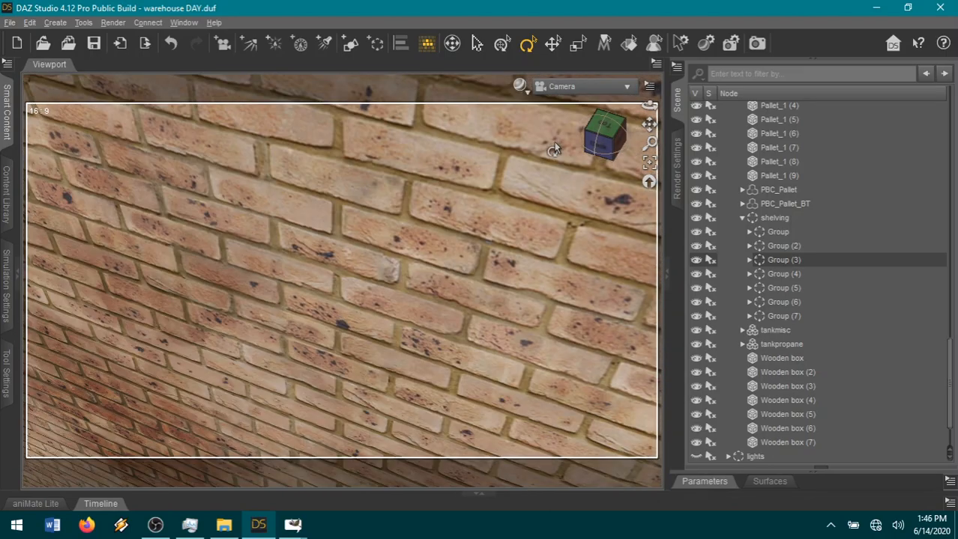
scroll(555, 146, "up", 10)
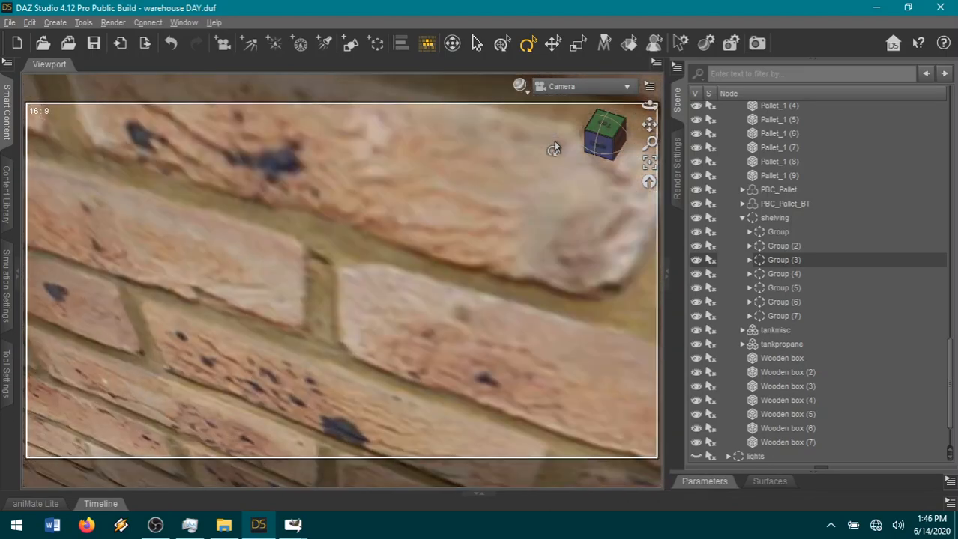
left_click_drag(645, 126, 610, 141)
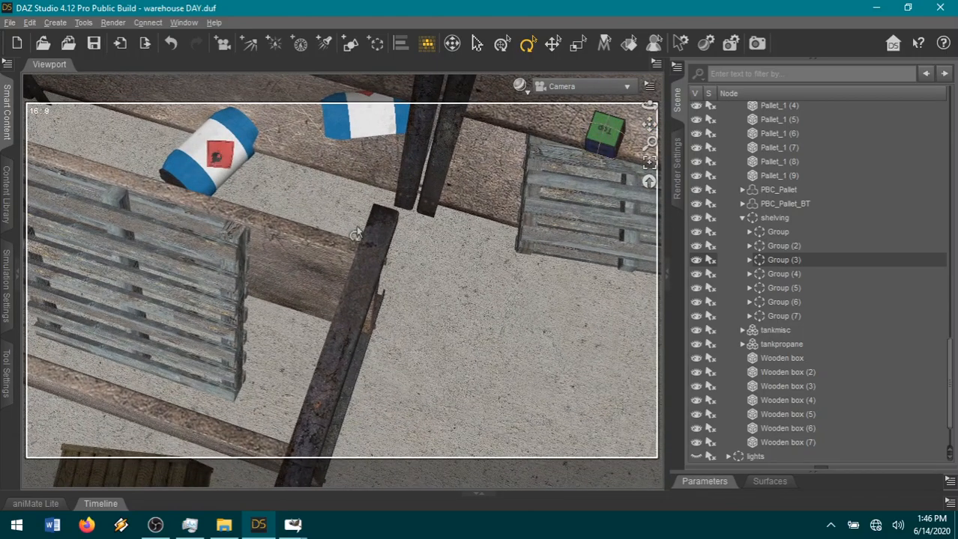
scroll(840, 297, "up", 2)
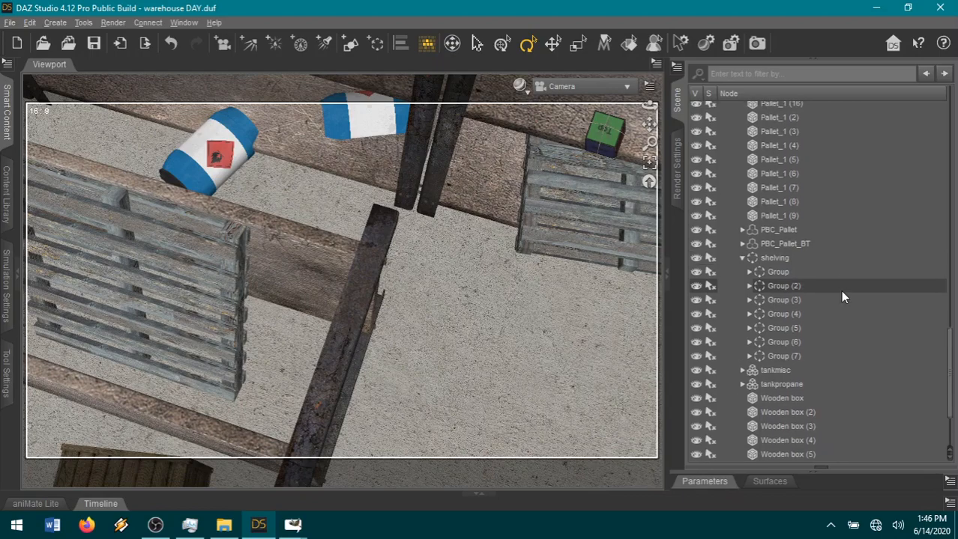
left_click(776, 290)
left_click(778, 274)
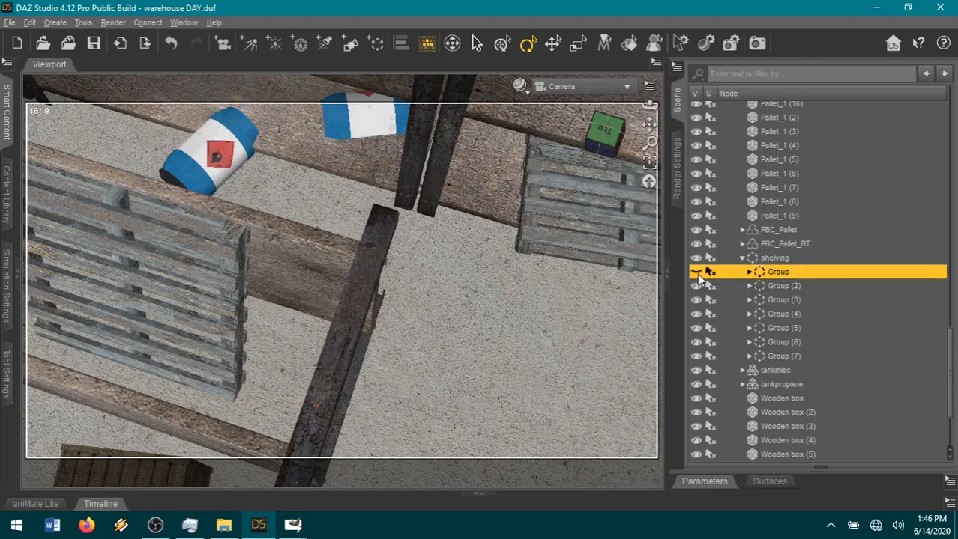
left_click_drag(609, 141, 604, 136)
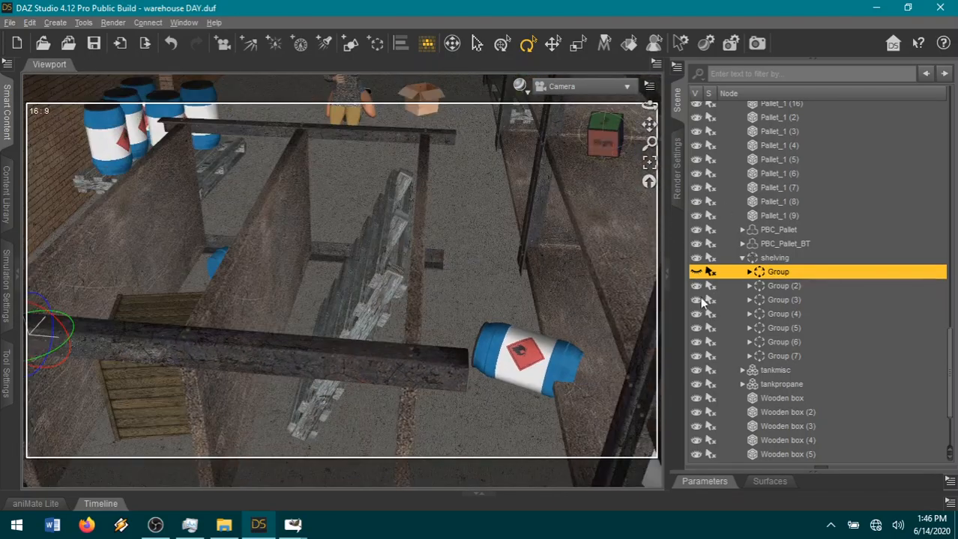
Move 3-tier shelf (3) from warehouse junk into the shelving subgroup named Group and collapse that subgroup.
scroll(827, 277, "up", 10)
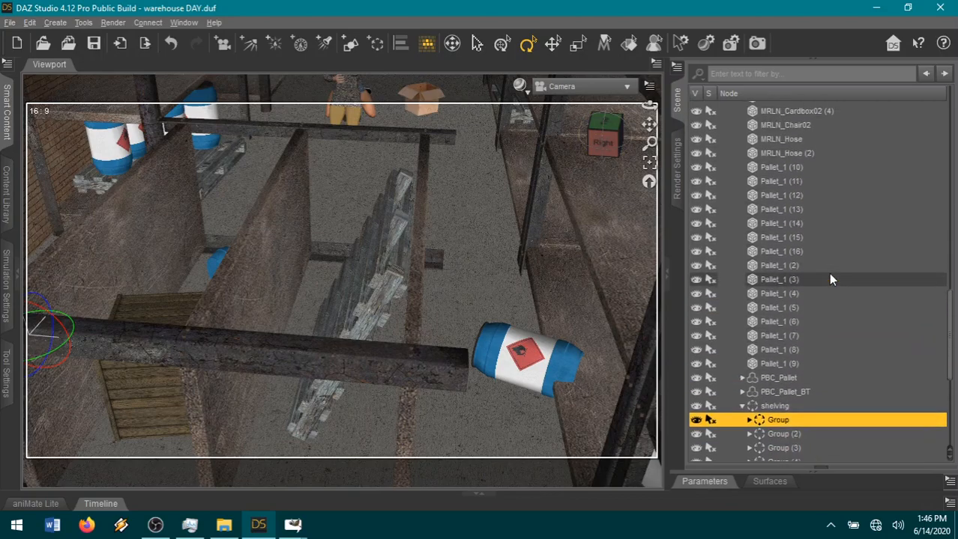
scroll(827, 274, "up", 7)
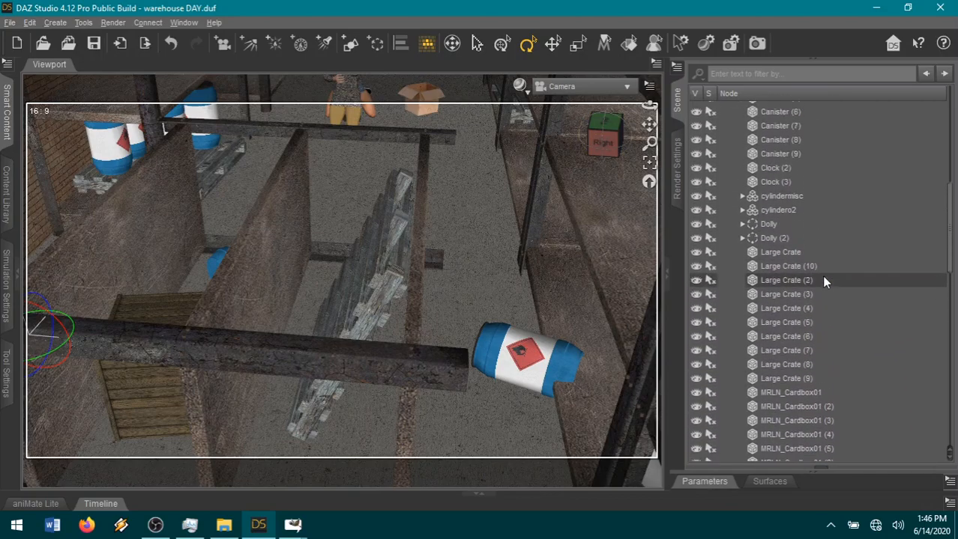
left_click_drag(784, 162, 826, 323)
left_click(748, 311)
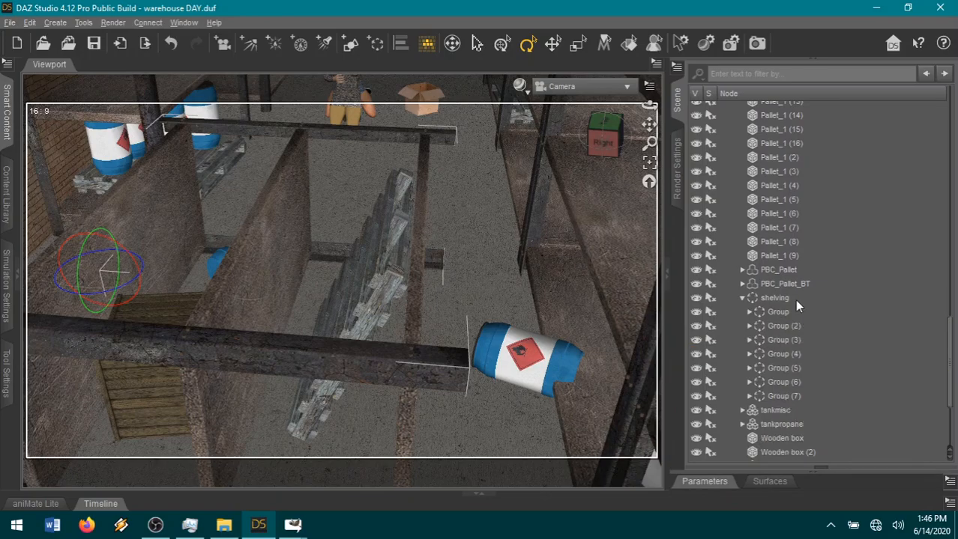
Step through the warehouse junk canisters to identify which one lies fallen across the lower shelf beside the toppled shelving.
scroll(837, 240, "up", 7)
scroll(826, 240, "up", 10)
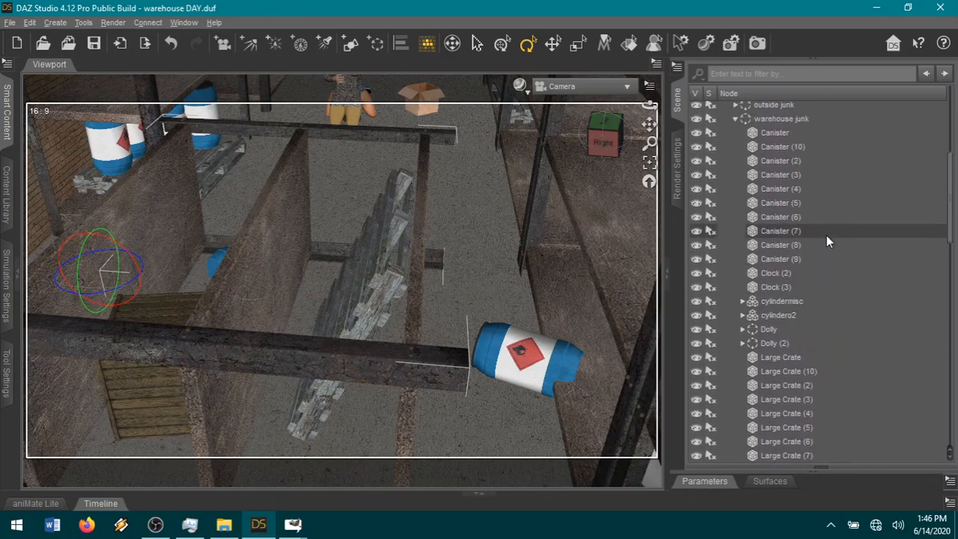
left_click_drag(603, 144, 654, 146)
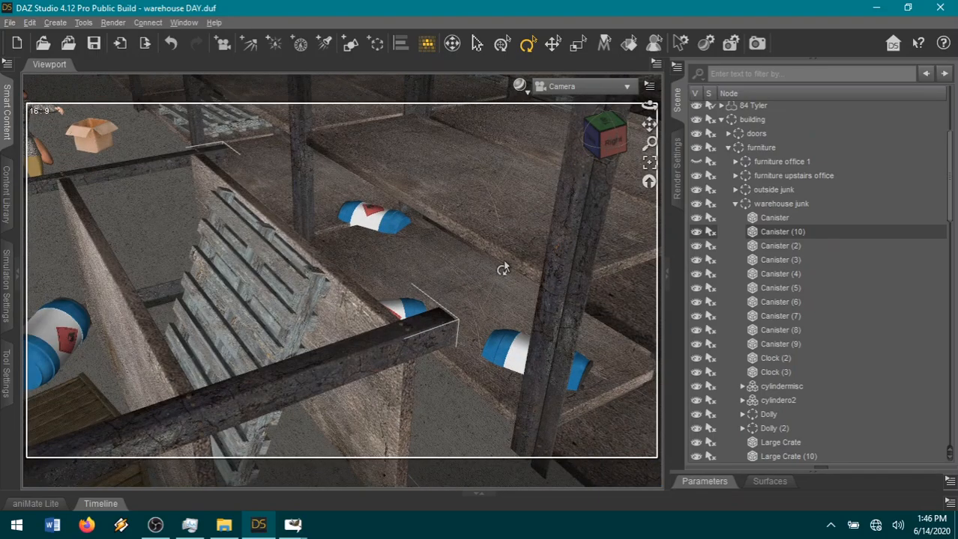
scroll(503, 270, "down", 4)
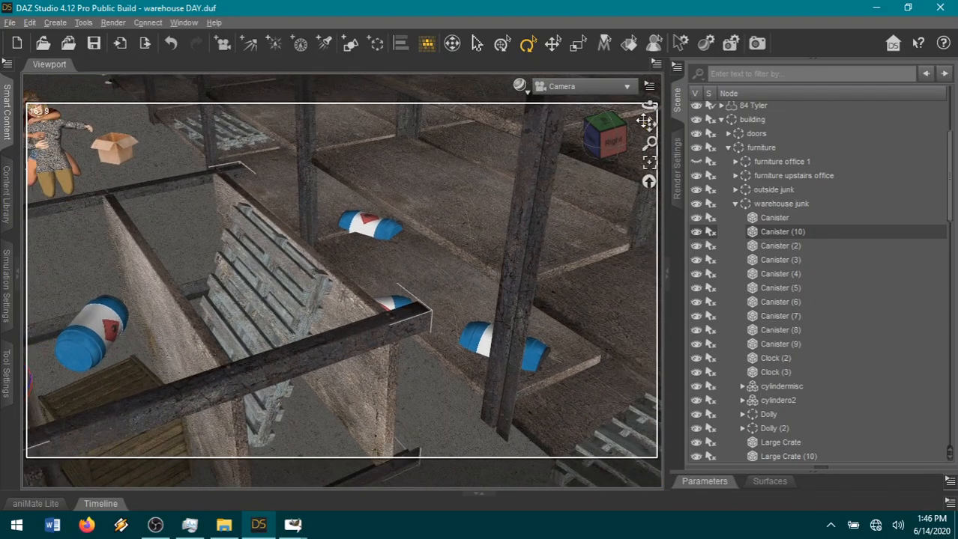
left_click_drag(649, 125, 654, 193)
scroll(551, 295, "down", 3)
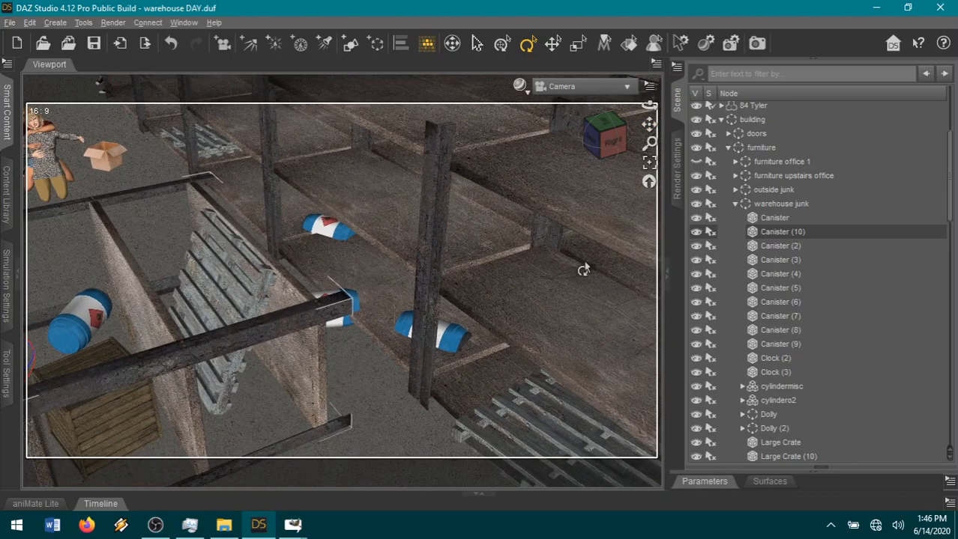
left_click(775, 218)
left_click(776, 232)
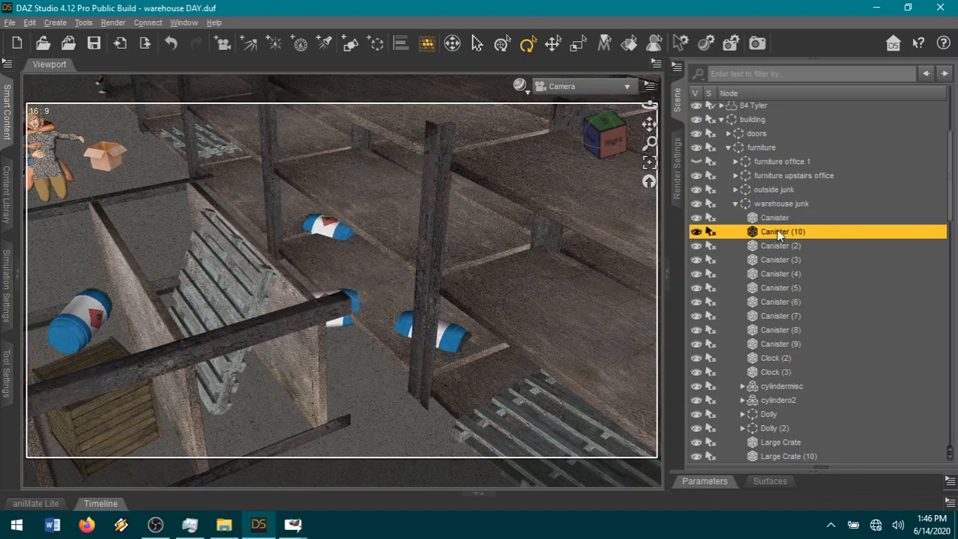
left_click(777, 246)
left_click(779, 260)
left_click(783, 274)
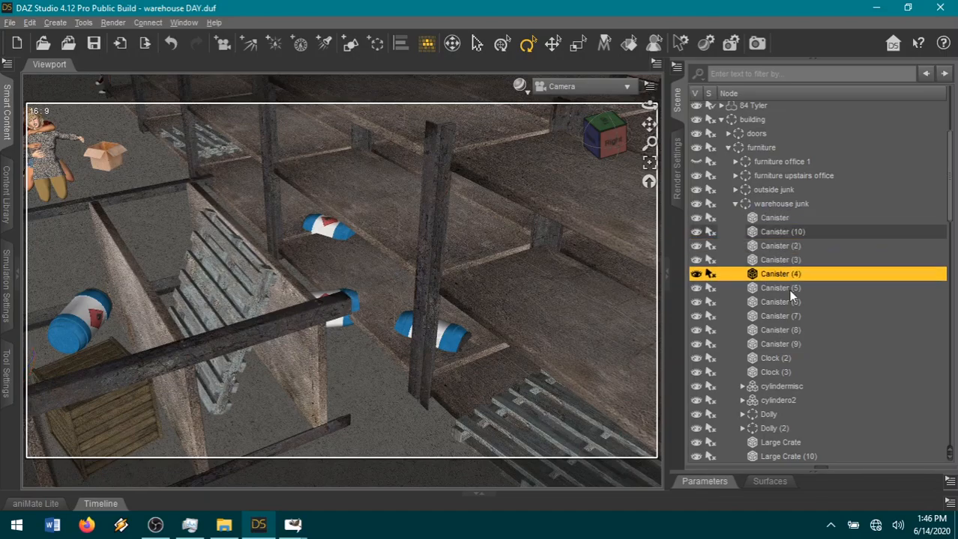
left_click(787, 288)
left_click(786, 300)
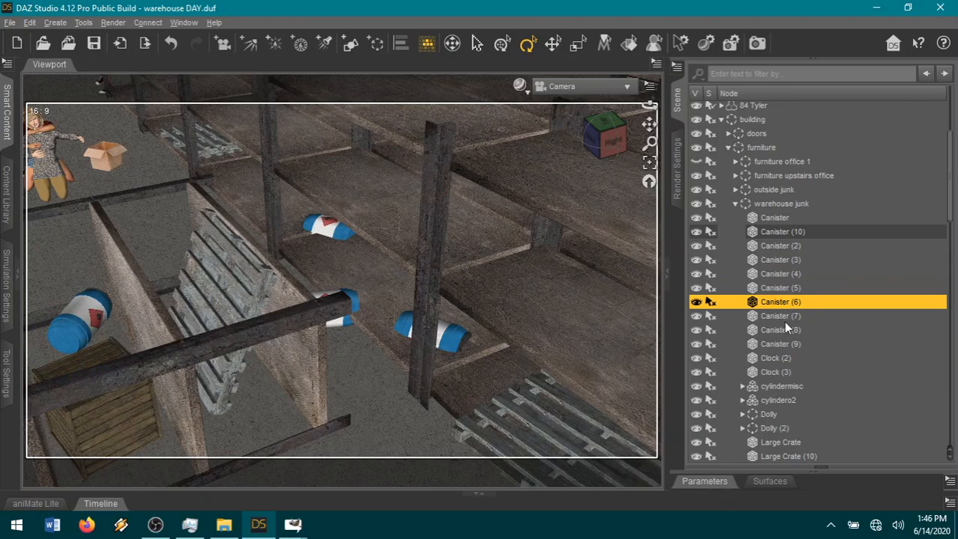
left_click(783, 319)
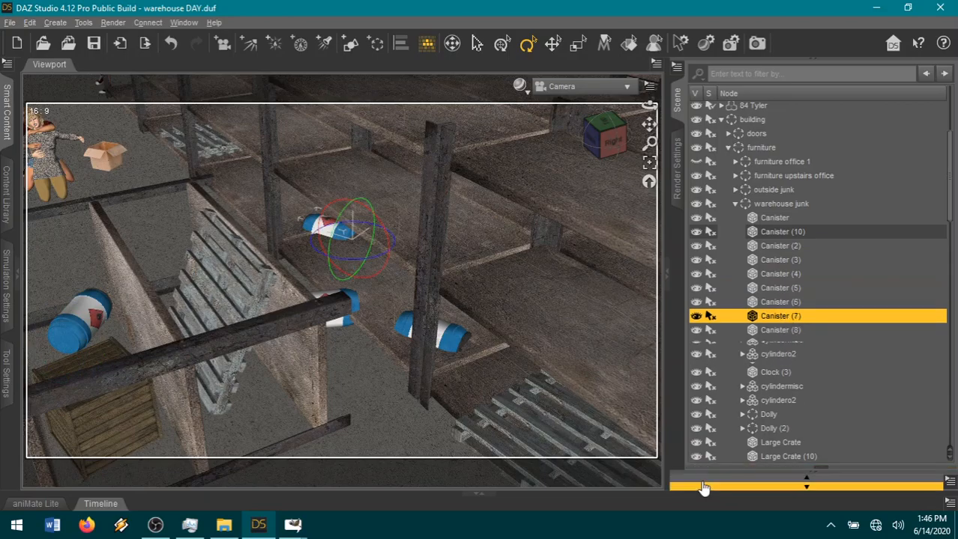
Move Canister (7) out of the shelf onto the open floor, at X Translate 259.38 and Z Translate -964.02.
left_click(705, 481)
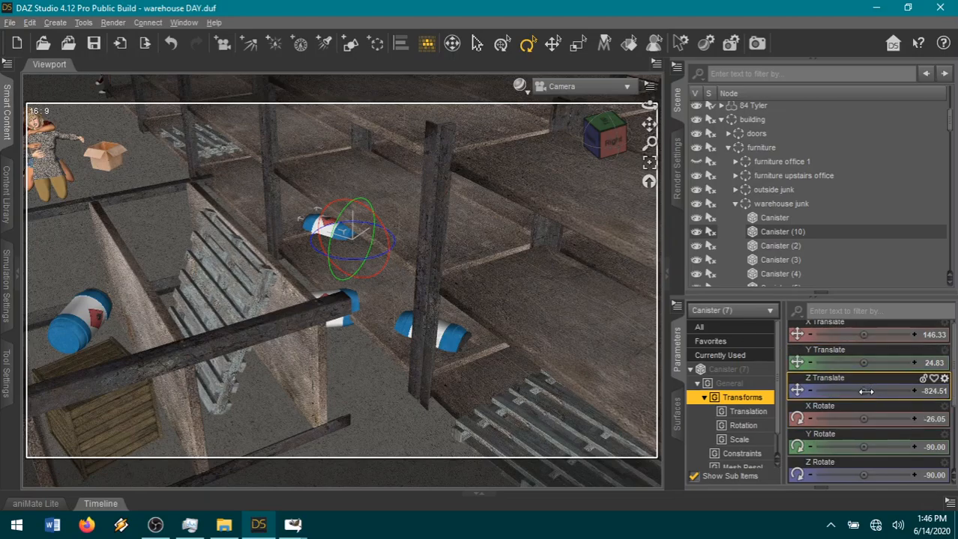
left_click_drag(865, 390, 839, 390)
left_click(606, 129)
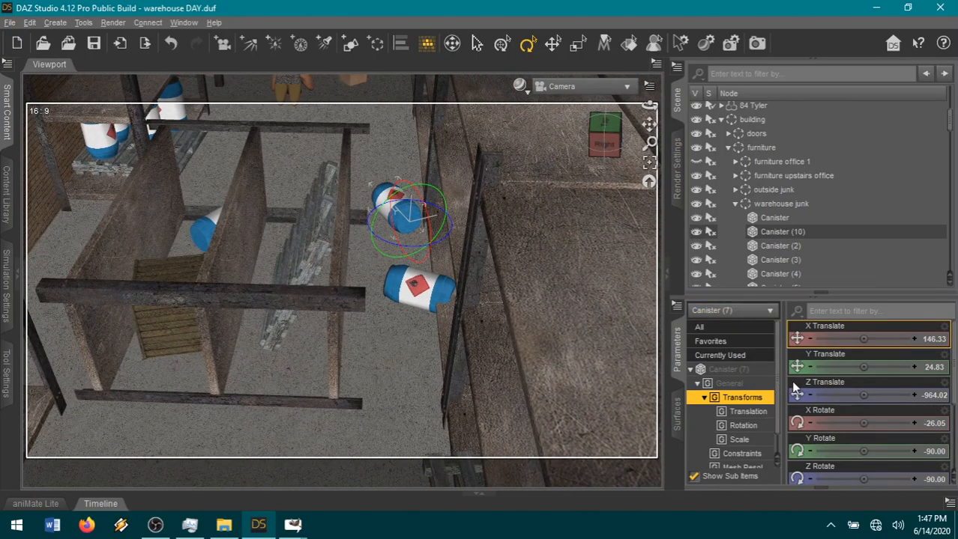
left_click_drag(884, 424, 876, 424)
left_click(170, 45)
left_click_drag(845, 339, 892, 339)
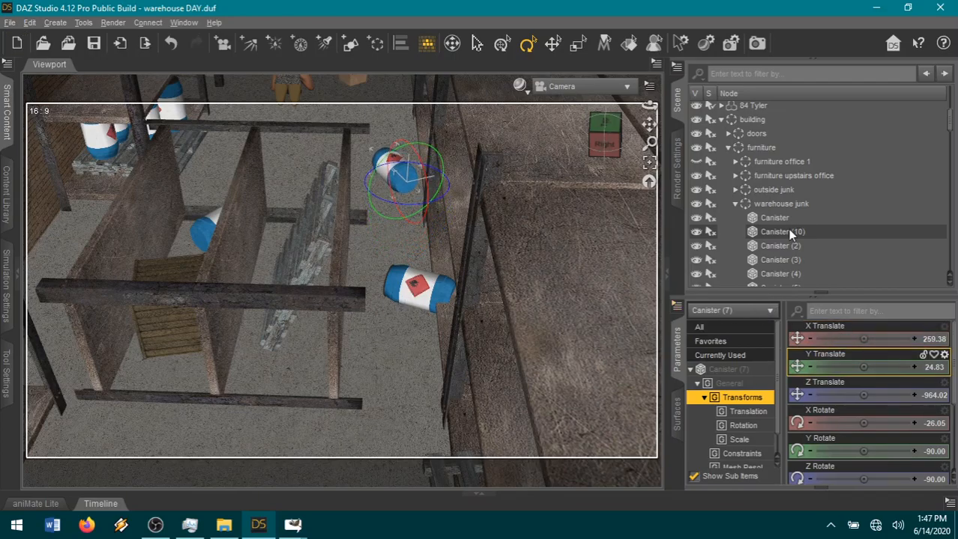
Shift Canister (8) away from the standing shelves by setting its Z Translate to -950.84.
scroll(791, 229, "down", 5)
left_click(777, 140)
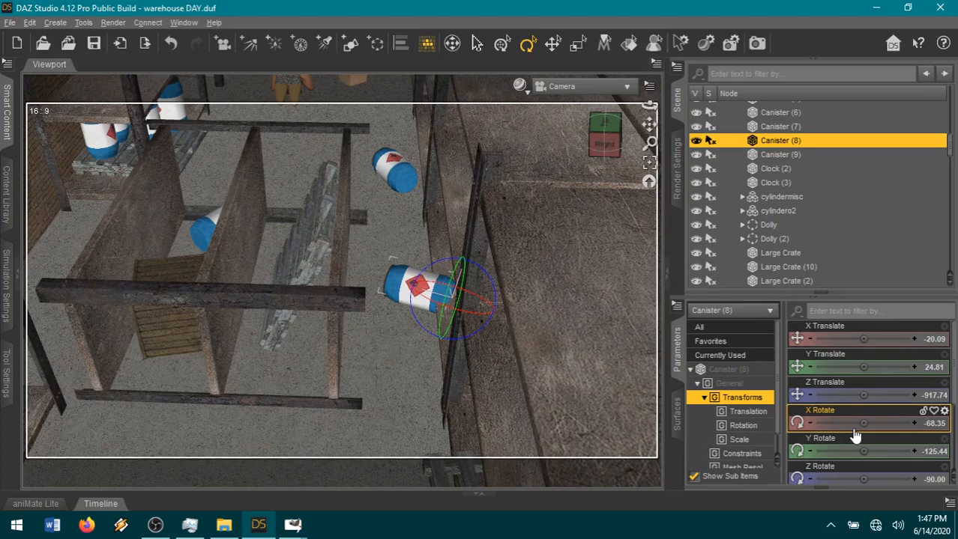
left_click_drag(861, 398, 847, 398)
Raise Canister (9) to Y Translate 62.97 and push it onto the lower shelf at Z Translate -773.68.
left_click_drag(605, 151, 671, 129)
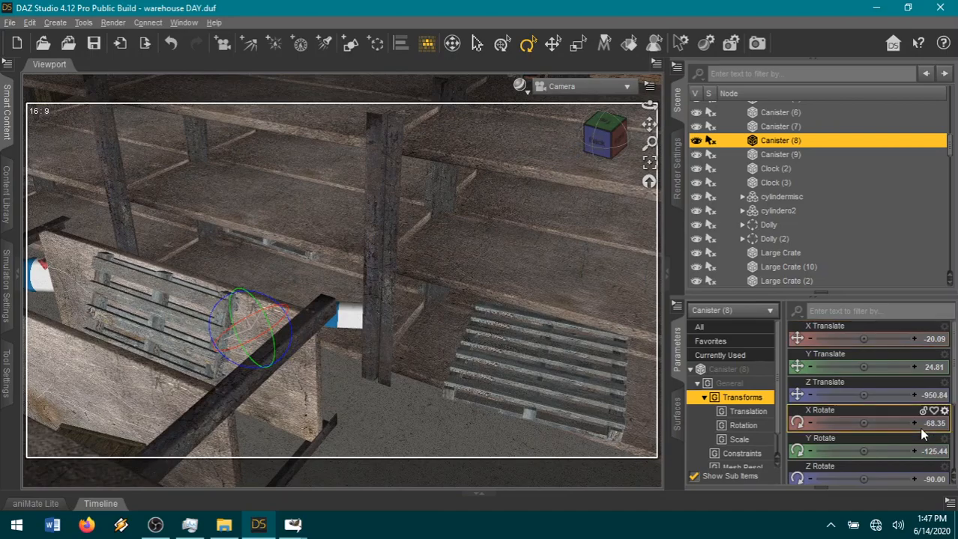
left_click(787, 156)
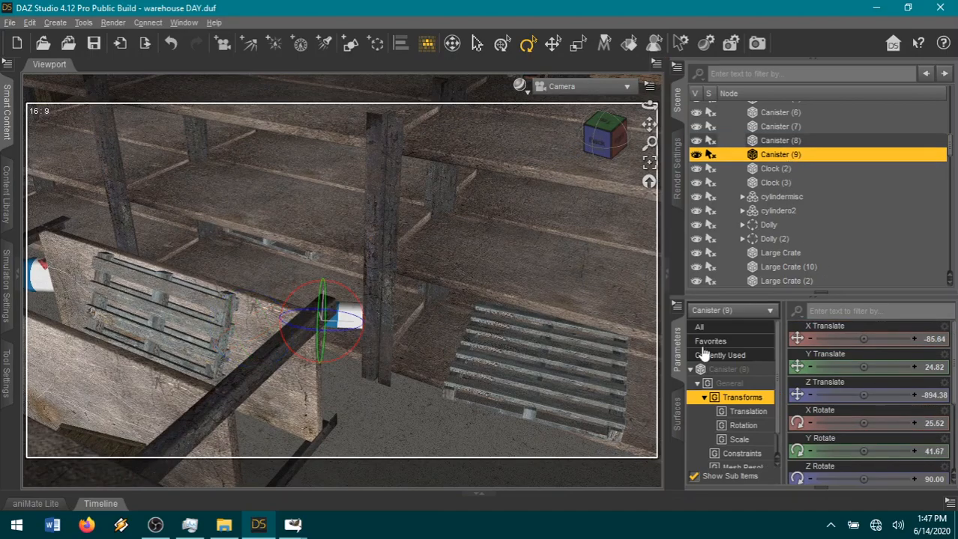
left_click_drag(858, 369, 866, 369)
left_click_drag(616, 153, 631, 152)
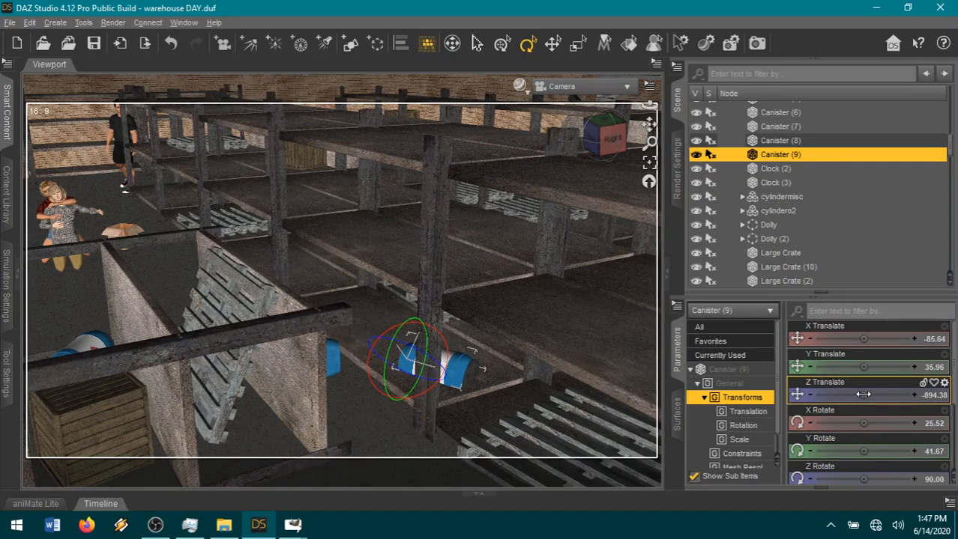
left_click_drag(866, 367, 882, 367)
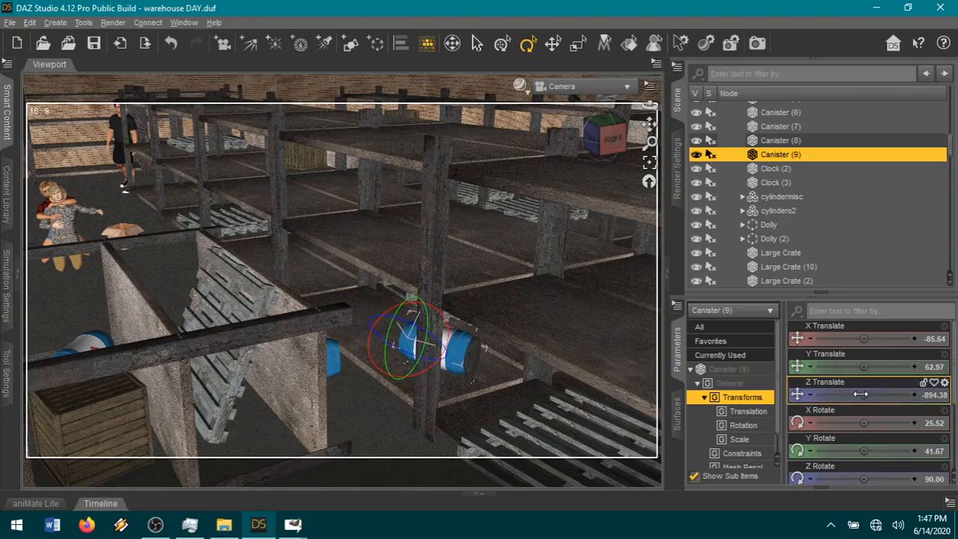
left_click_drag(875, 395, 880, 394)
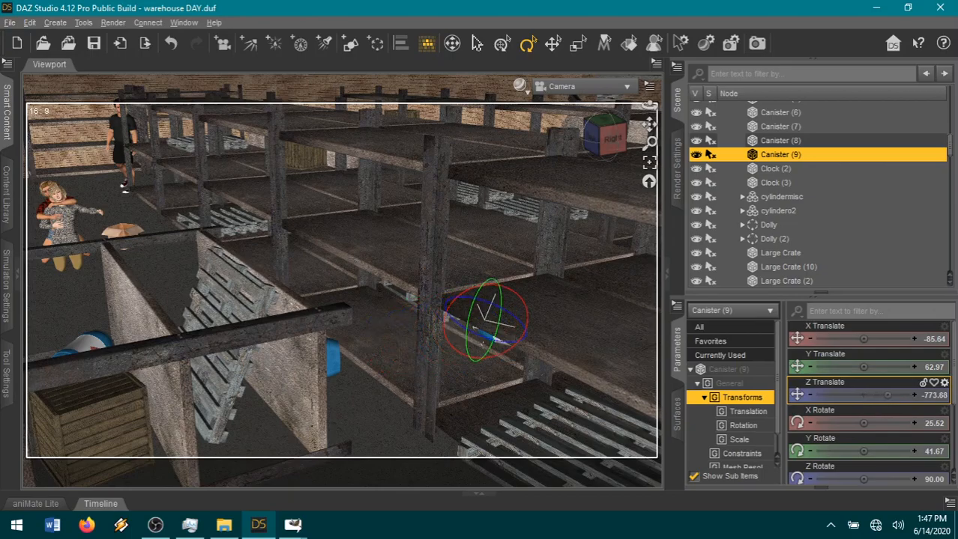
Frame Canister (9) on its shelf, set its X Translate to -61.62, and check its placement from the opposite side.
scroll(528, 365, "down", 2)
scroll(529, 365, "down", 4)
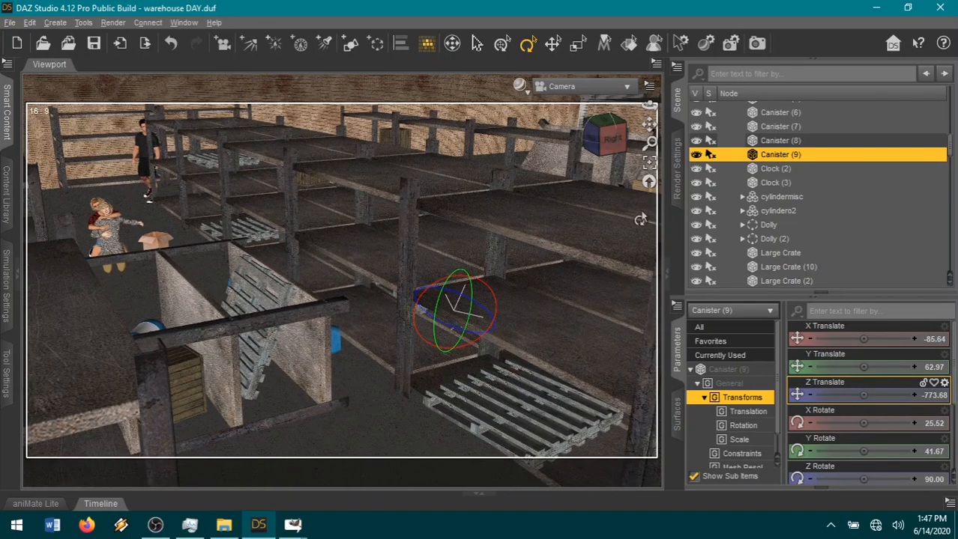
left_click(610, 143)
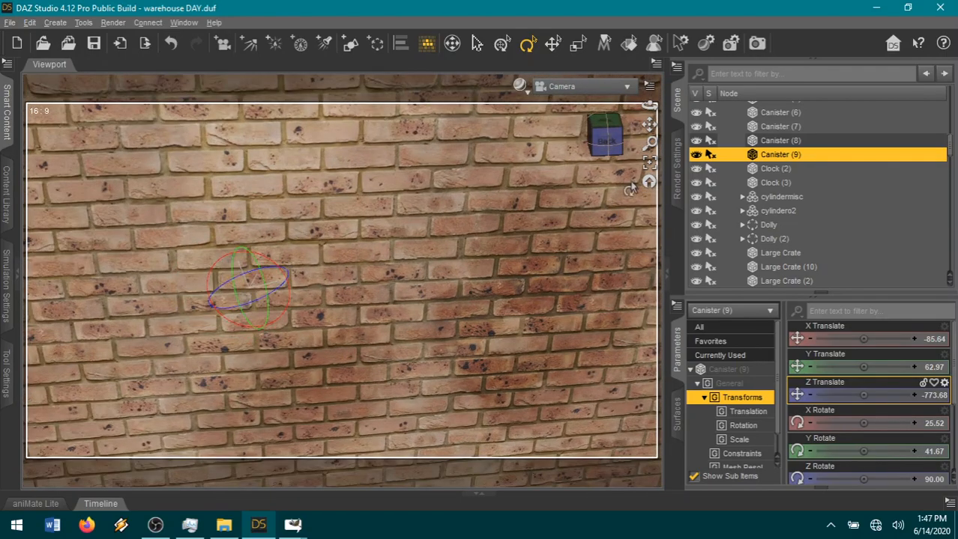
left_click(648, 164)
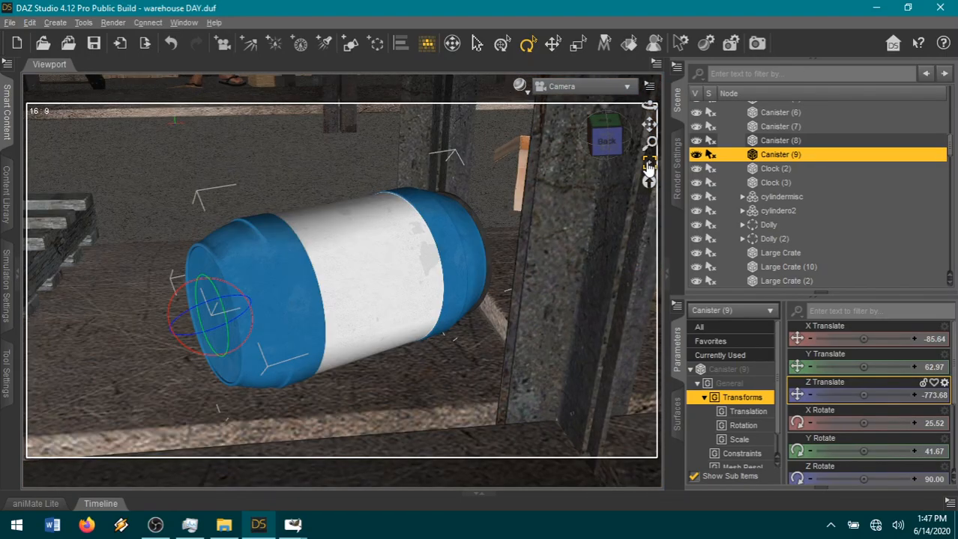
mouse_move(607, 142)
left_mouse_down()
mouse_move(606, 122)
mouse_move(602, 141)
left_mouse_up()
left_click_drag(857, 343, 884, 343)
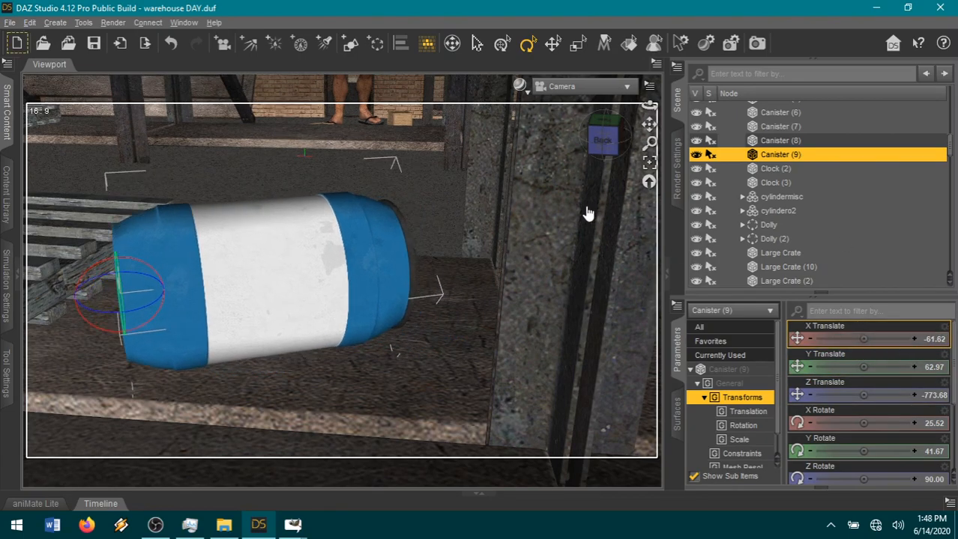
left_click_drag(615, 143, 592, 143)
scroll(574, 195, "down", 3)
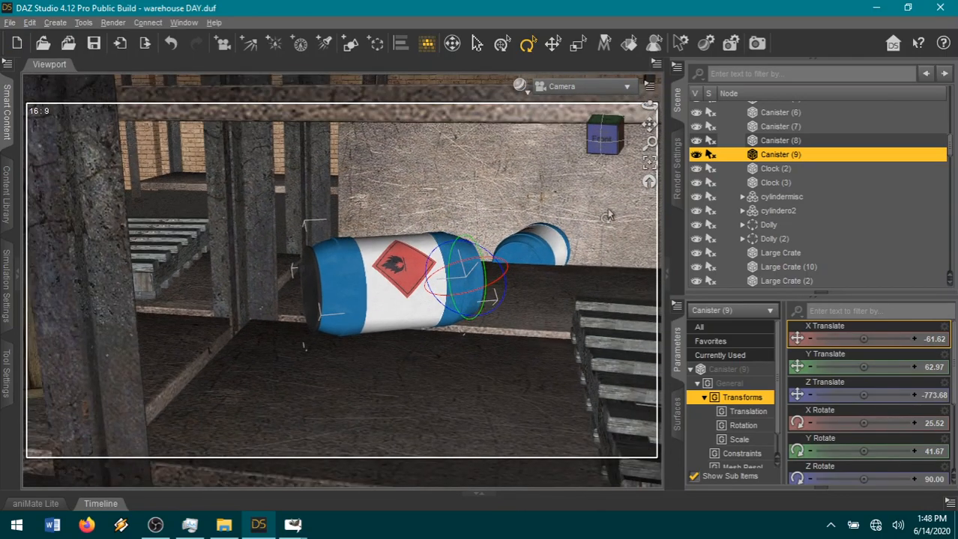
Unparent the first two figures, numbered 16-69 and 68, from the hidden 00clothes group.
scroll(777, 238, "up", 10)
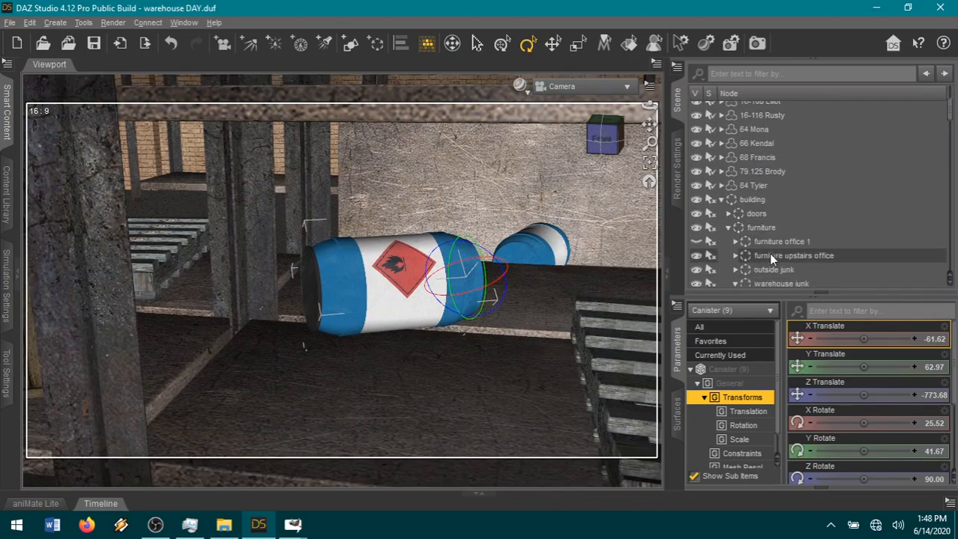
scroll(779, 212, "up", 3)
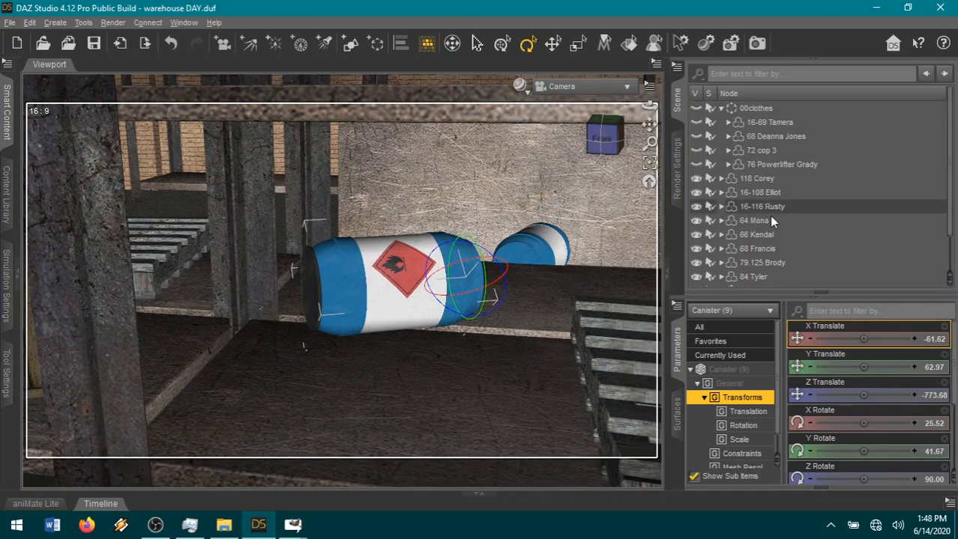
left_click(784, 124)
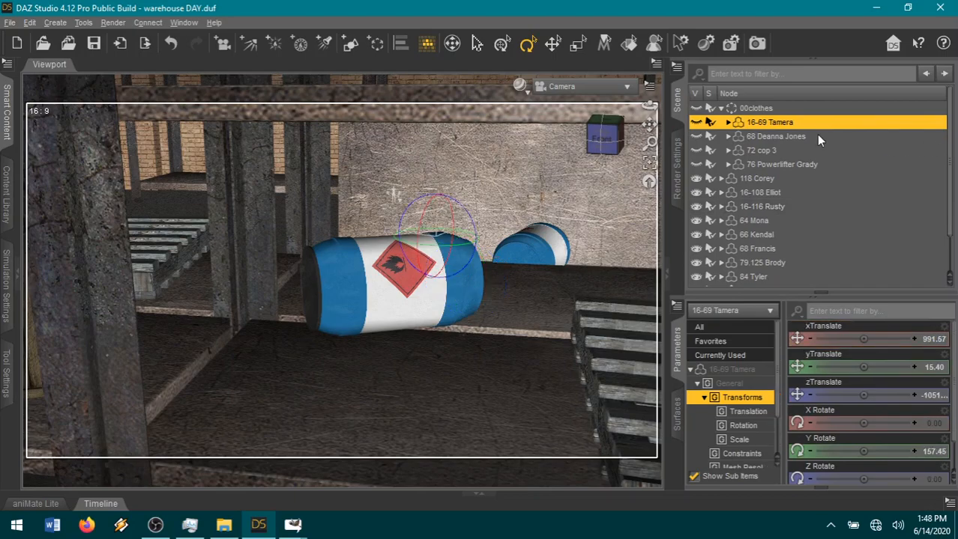
left_click(813, 137, "ctrl")
right_click(806, 142)
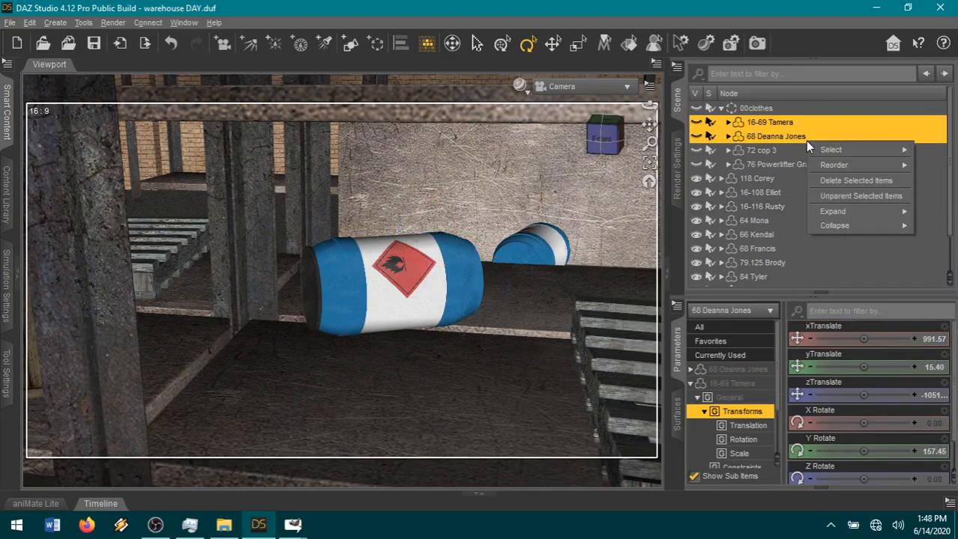
left_click(841, 196)
left_click(781, 178)
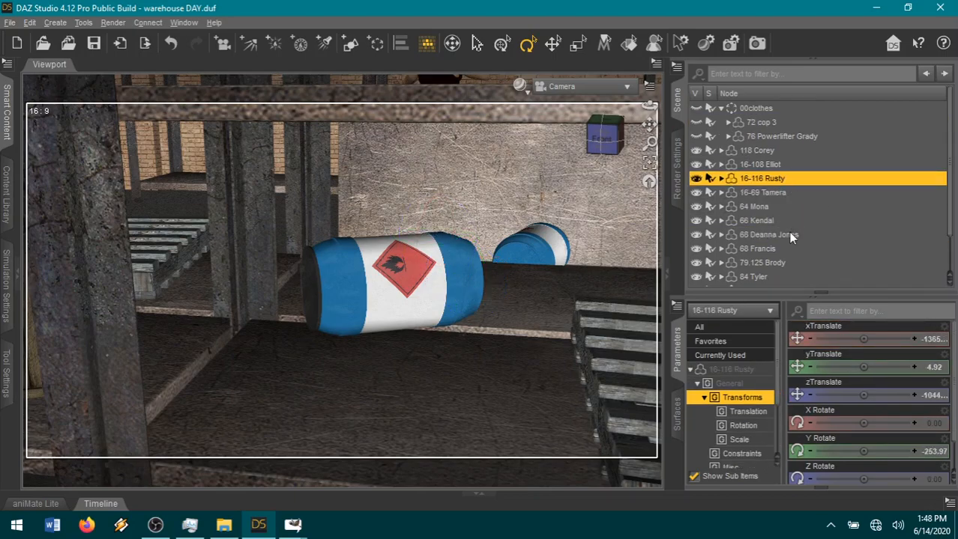
Move the unparented figure numbered 68 to X Translate 257.60 beside the toppled shelving and set its Y Rotate to -85.90.
left_click(788, 235)
left_click(649, 167)
left_click_drag(608, 141, 597, 157)
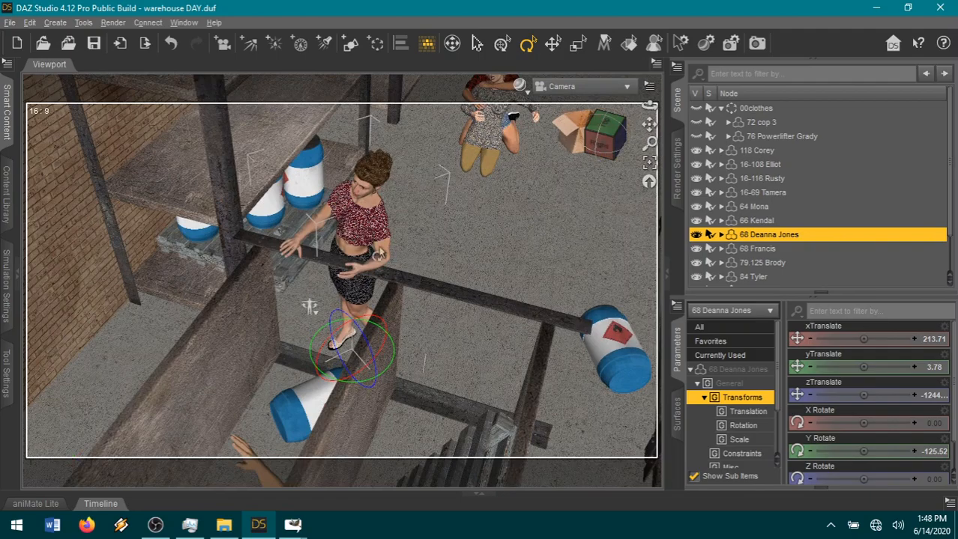
left_click(552, 44)
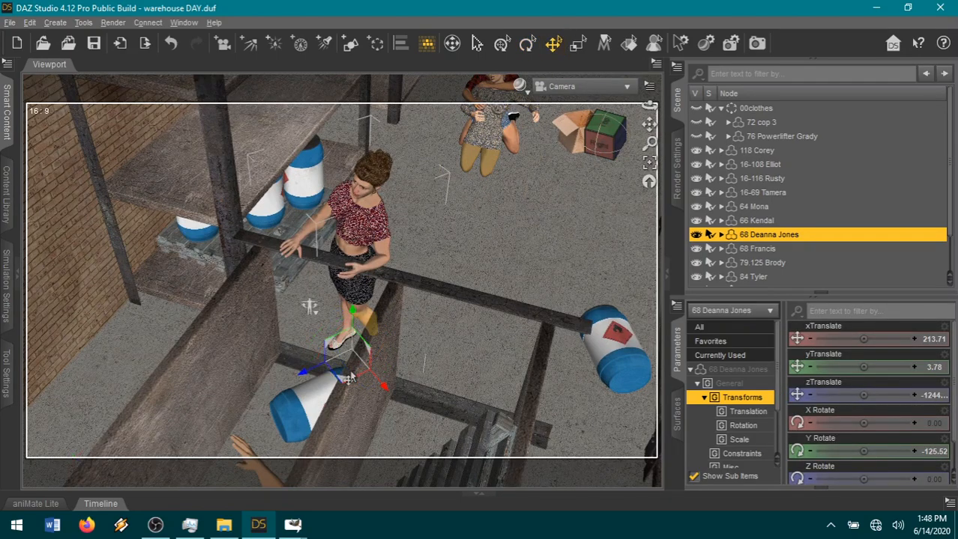
left_click_drag(344, 388, 363, 358)
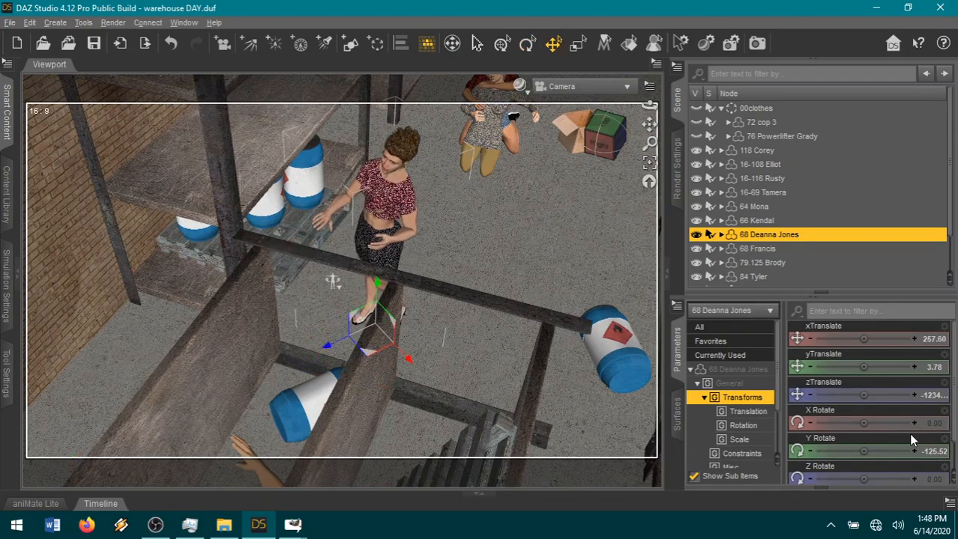
left_click_drag(865, 449, 884, 450)
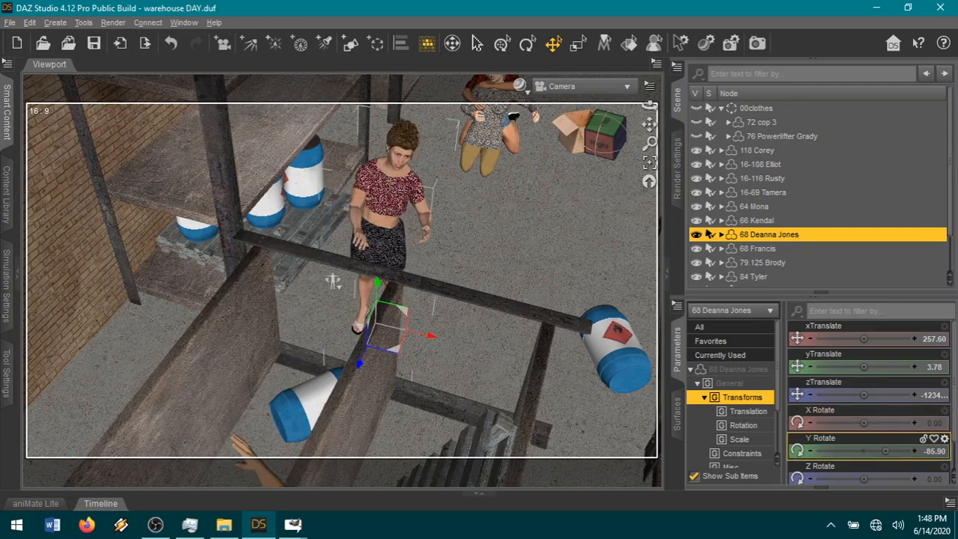
Reset the Abdomen, Abdomen 2 and Chest bones of the standing woman to zero rotation.
left_click(381, 231)
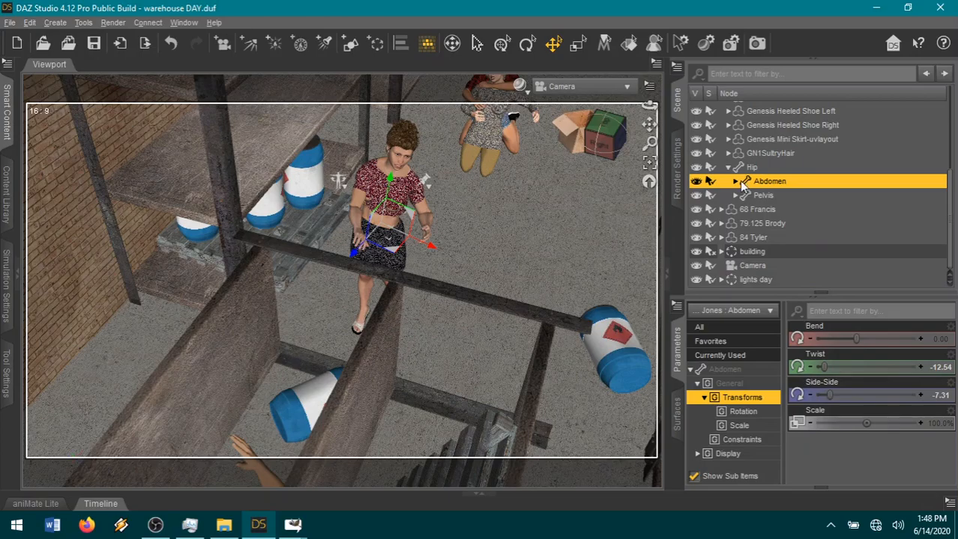
left_click(736, 181)
left_click(742, 194)
left_click(776, 209, "shift")
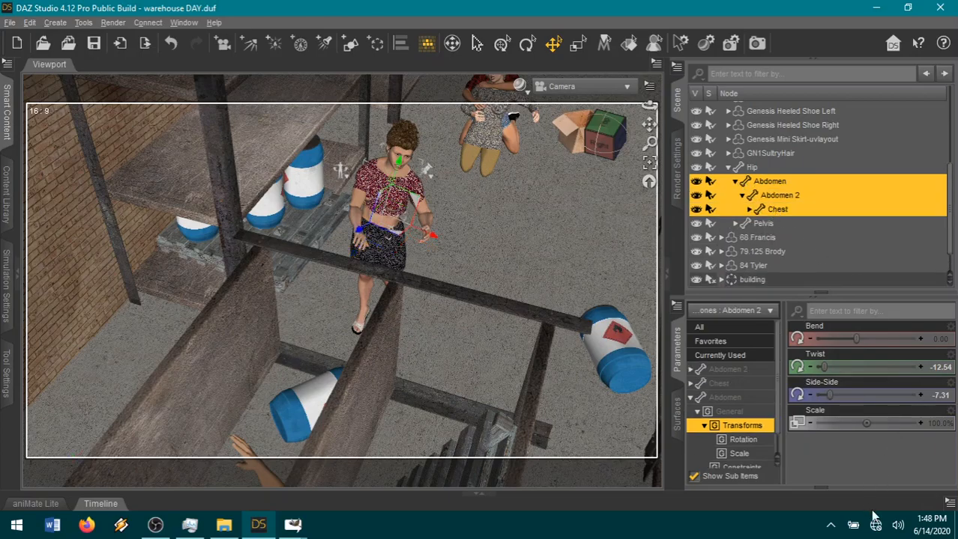
left_click(948, 506)
left_click(829, 187)
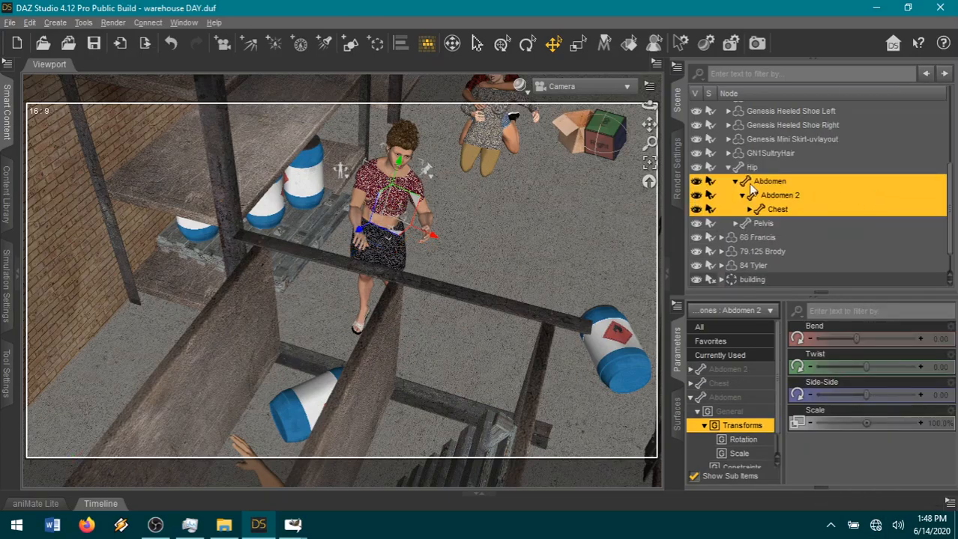
Delete the timeline keys of the standing woman's left and right collar and shoulder bones.
left_click(367, 176)
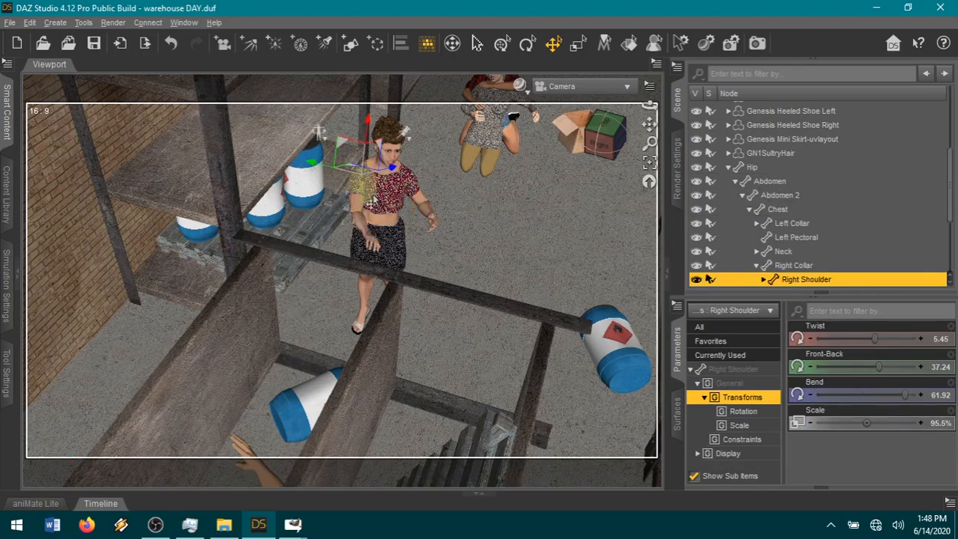
left_click(382, 184, "ctrl")
left_click(407, 188, "ctrl")
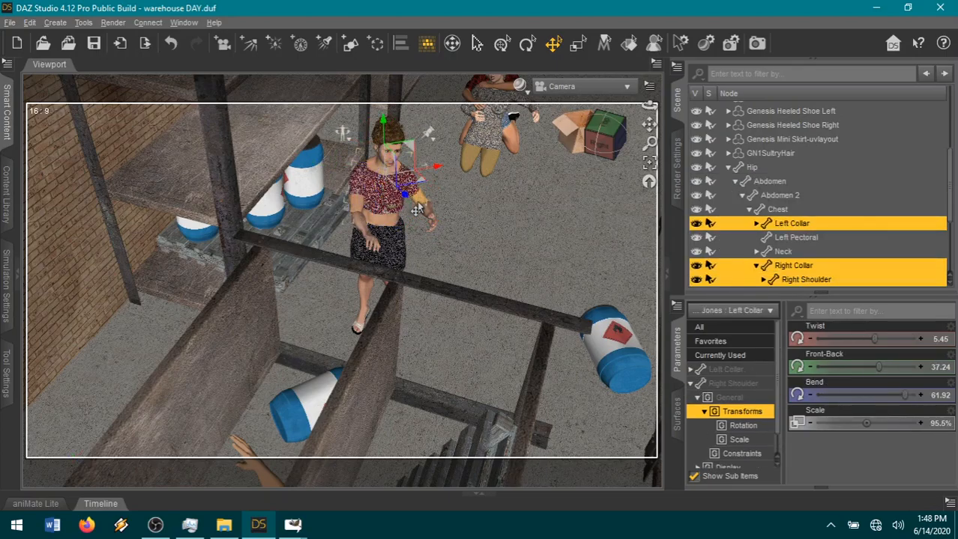
left_click(417, 208, "ctrl")
left_click(949, 503)
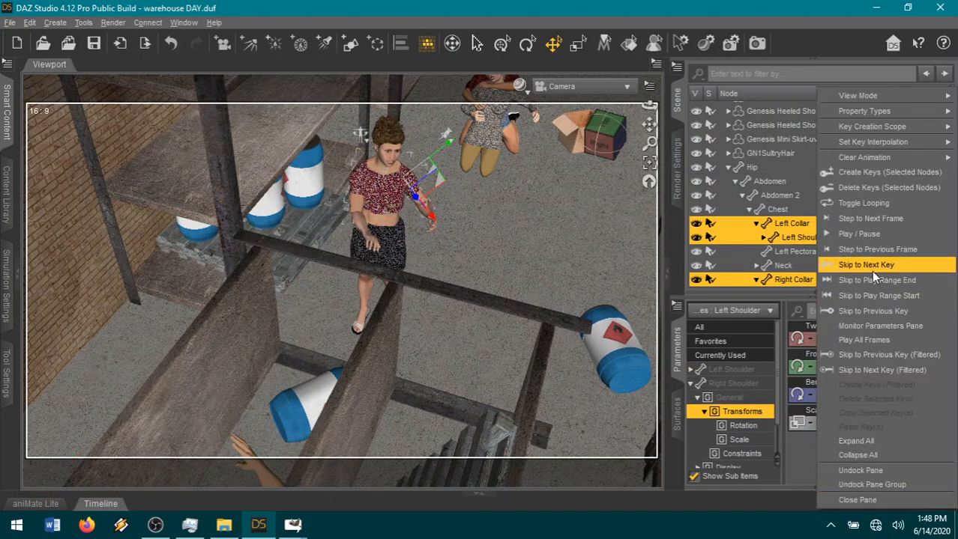
left_click(913, 188)
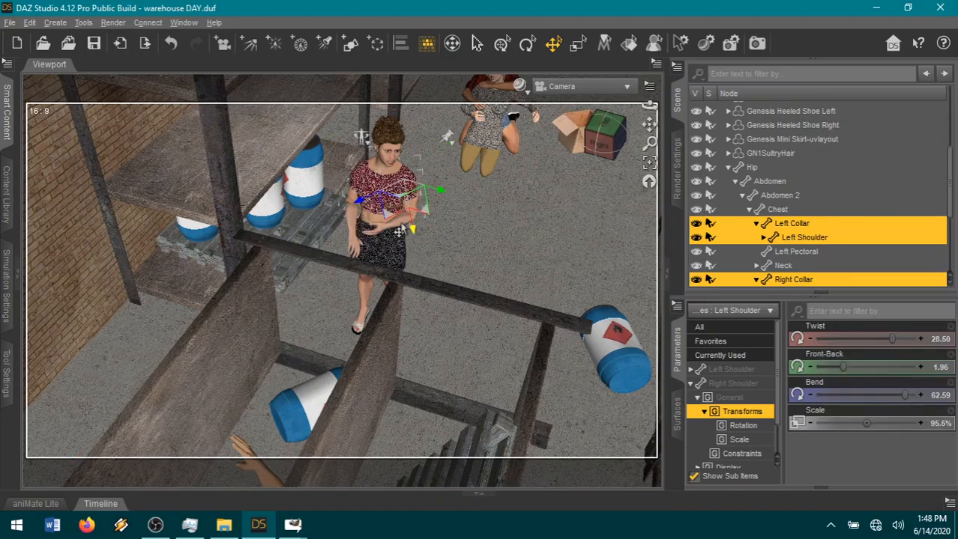
Delete the timeline keys of the standing woman's left forearm, right forearm and right hand.
left_click(399, 230)
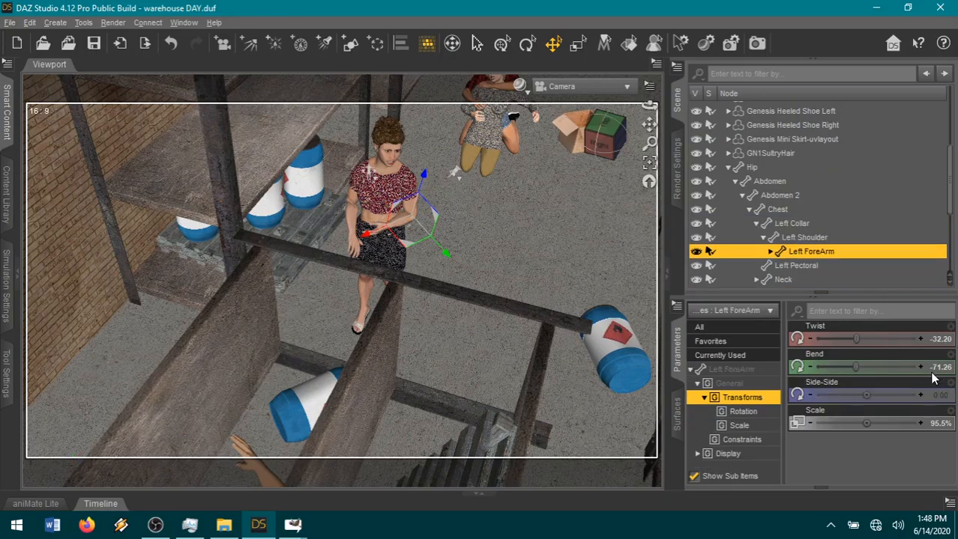
left_click(949, 503)
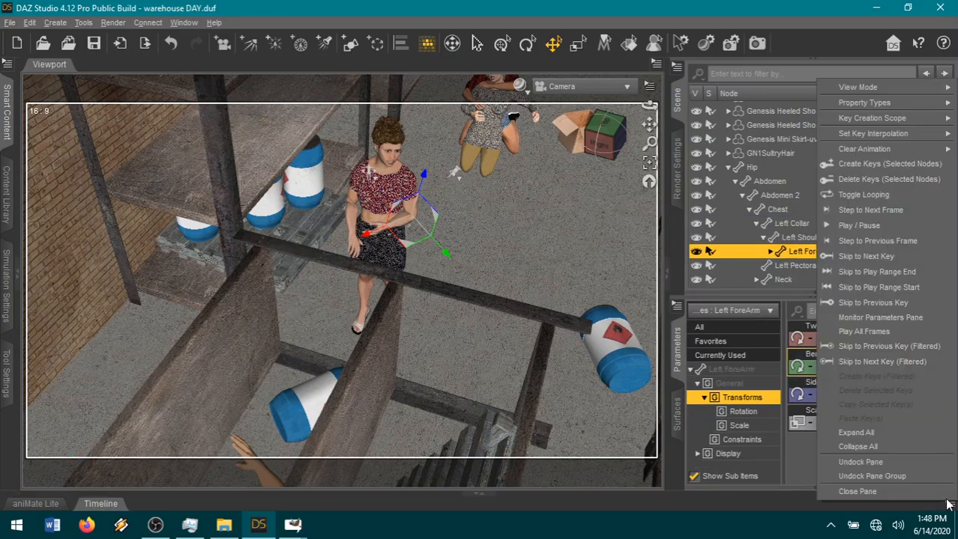
left_click(858, 180)
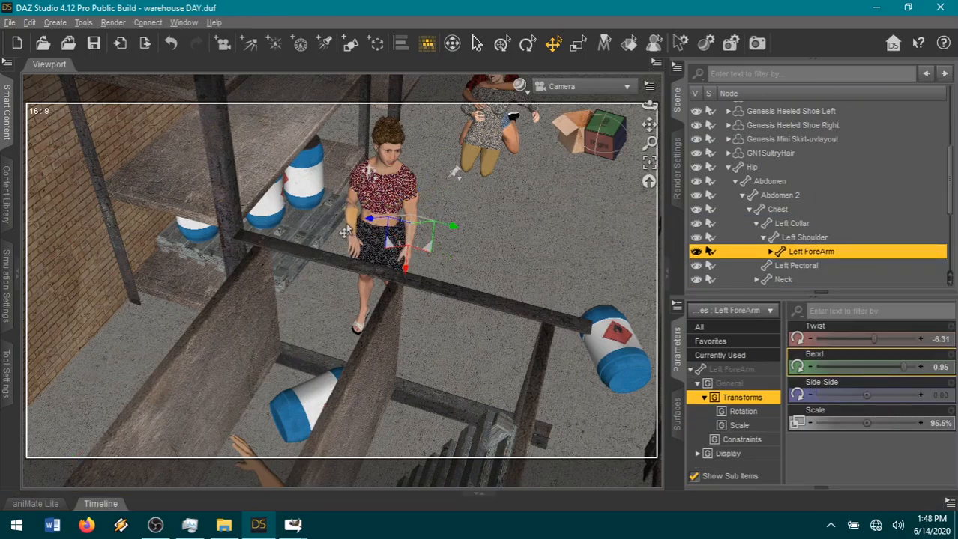
left_click(946, 504)
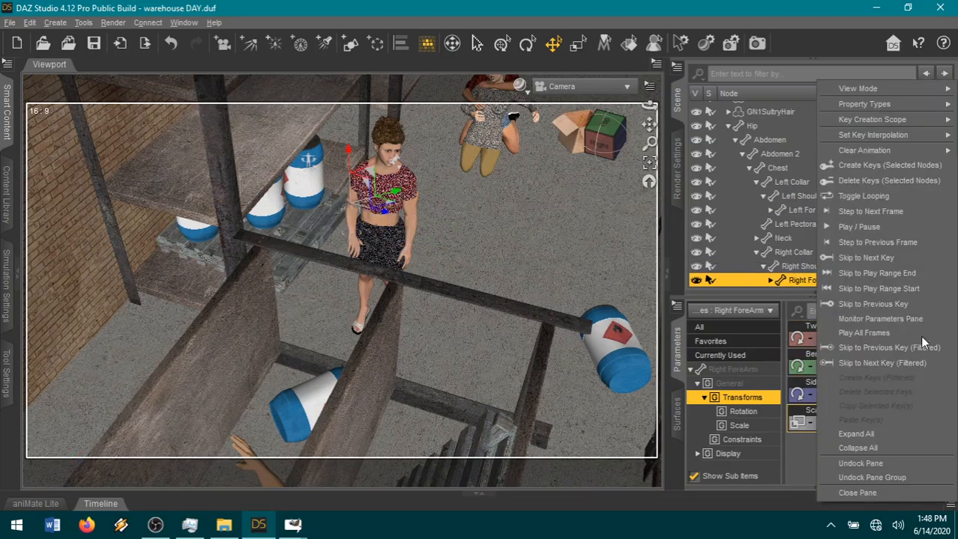
left_click(872, 183)
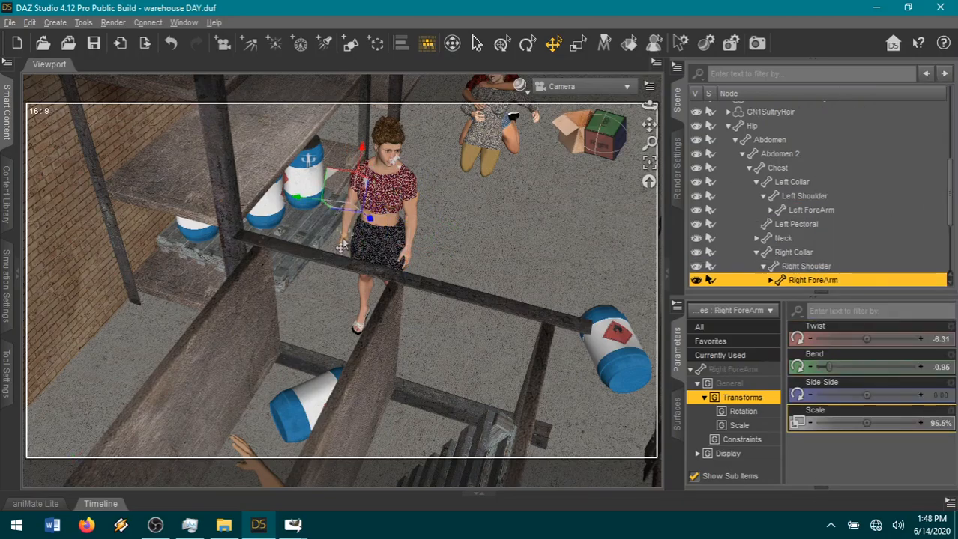
left_click(347, 259)
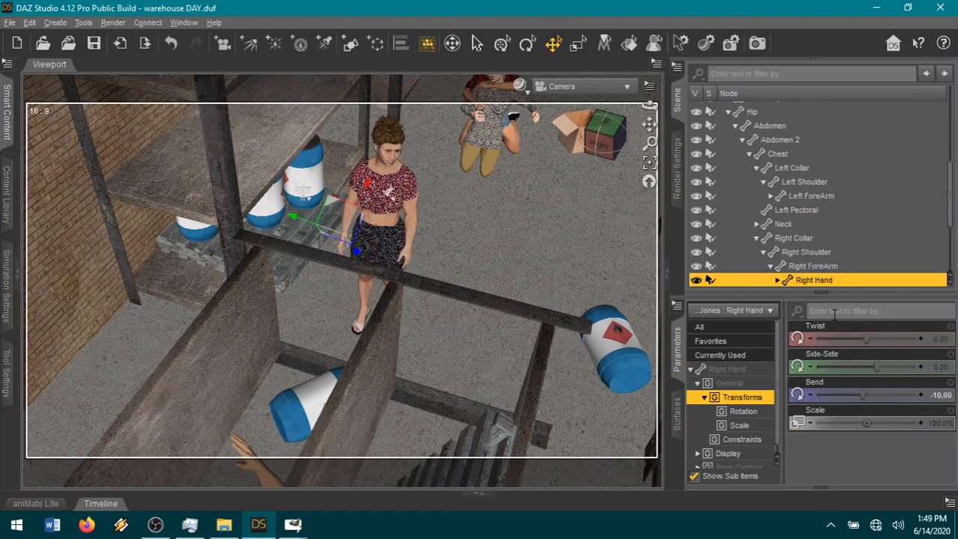
left_click(948, 504)
left_click(858, 175)
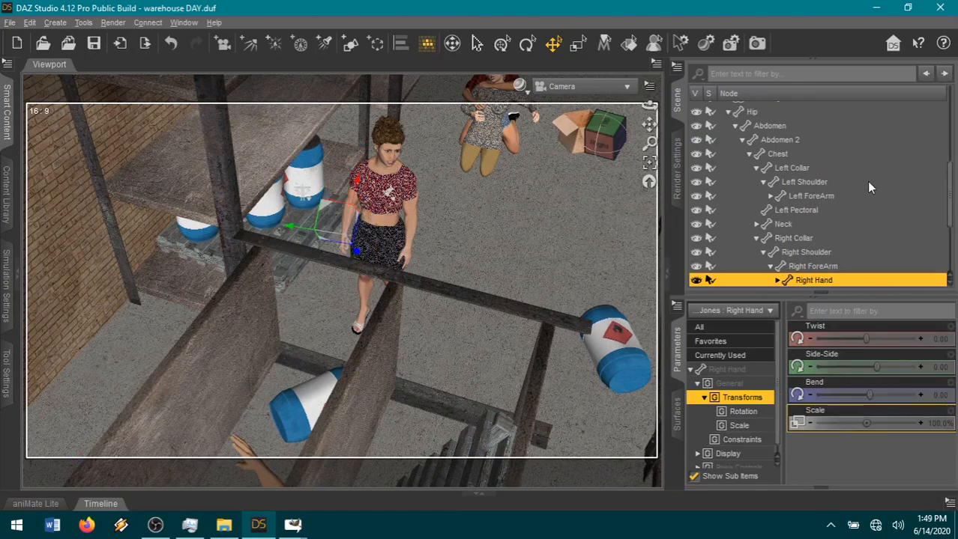
Expand the standing woman's Right Hand bone in the scene hierarchy to list all its finger bones.
scroll(517, 247, "up", 6)
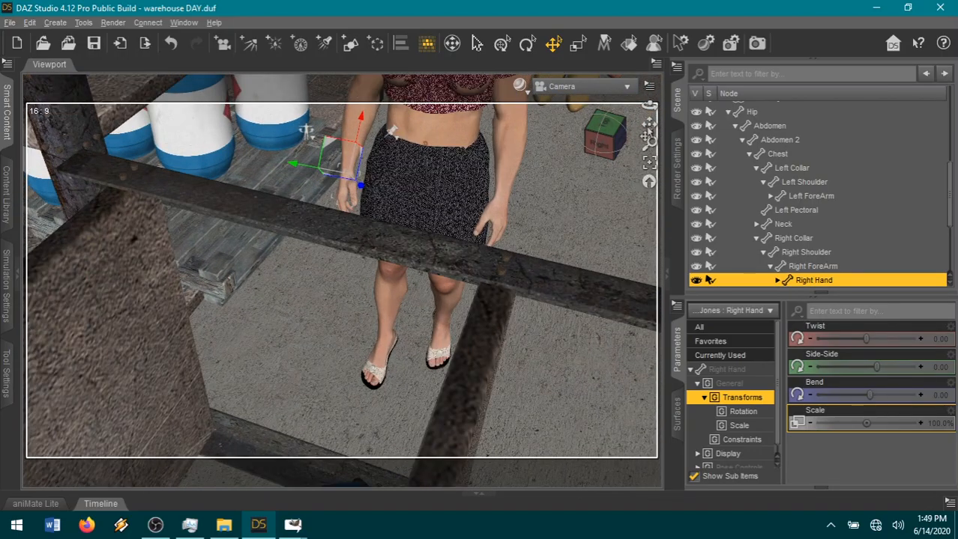
scroll(544, 189, "up", 4)
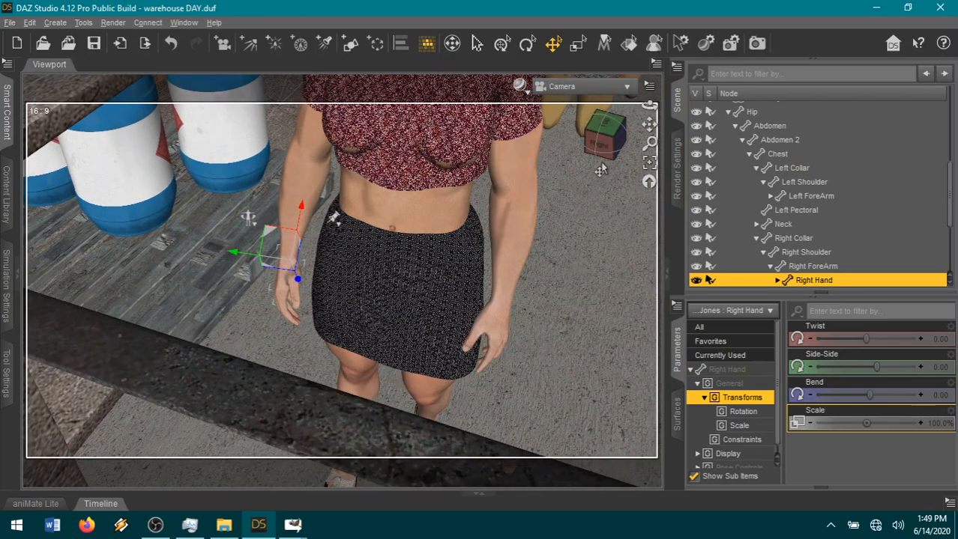
left_click_drag(604, 142, 582, 160)
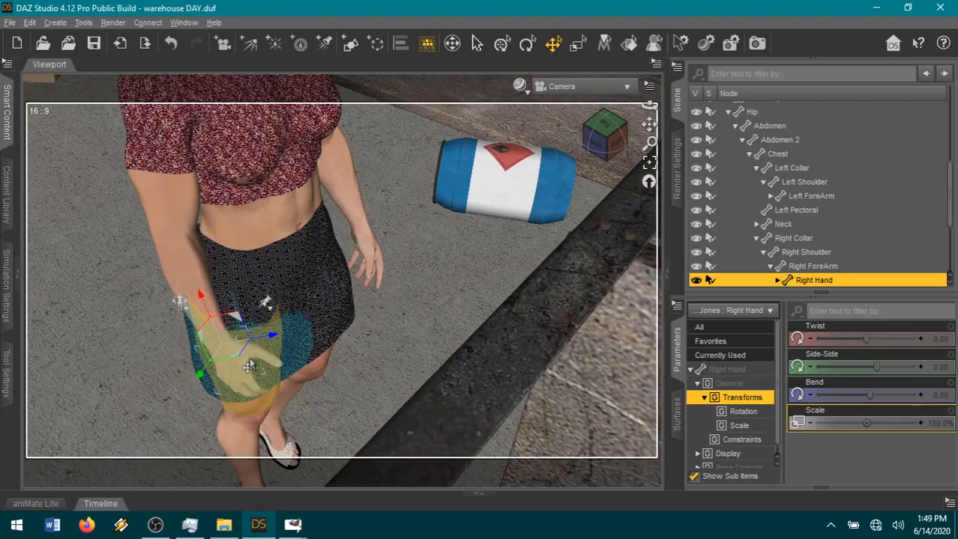
scroll(825, 225, "down", 3)
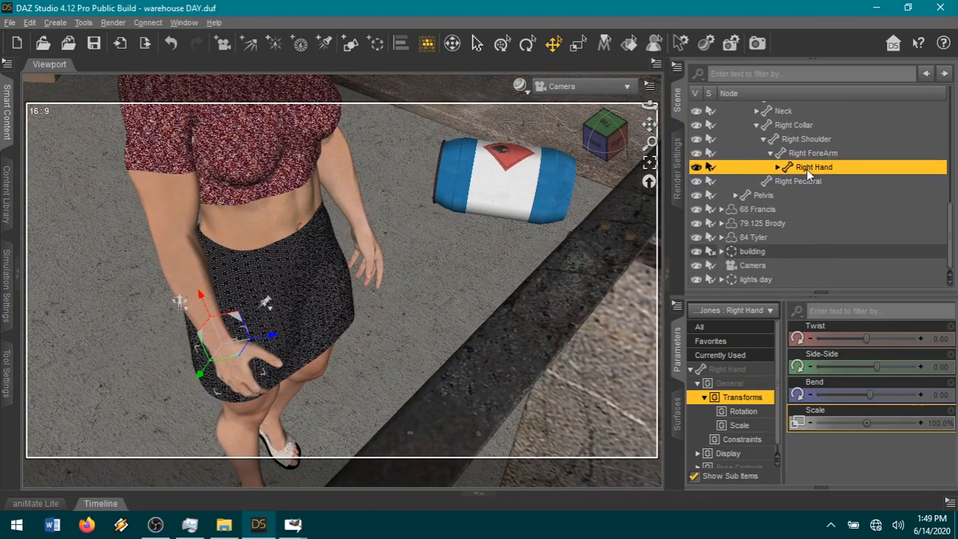
right_click(806, 172)
mouse_move(849, 254)
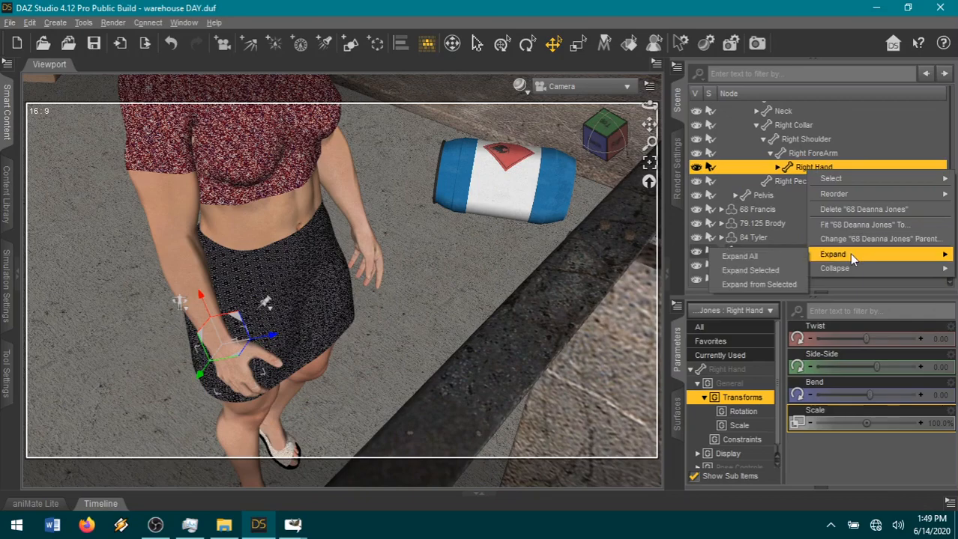
left_click(785, 285)
Delete the timeline keys of all right-hand finger bones, from Right Carpal 1 through Right Thumb 3.
scroll(865, 211, "down", 4)
scroll(865, 211, "up", 3)
left_click(829, 145)
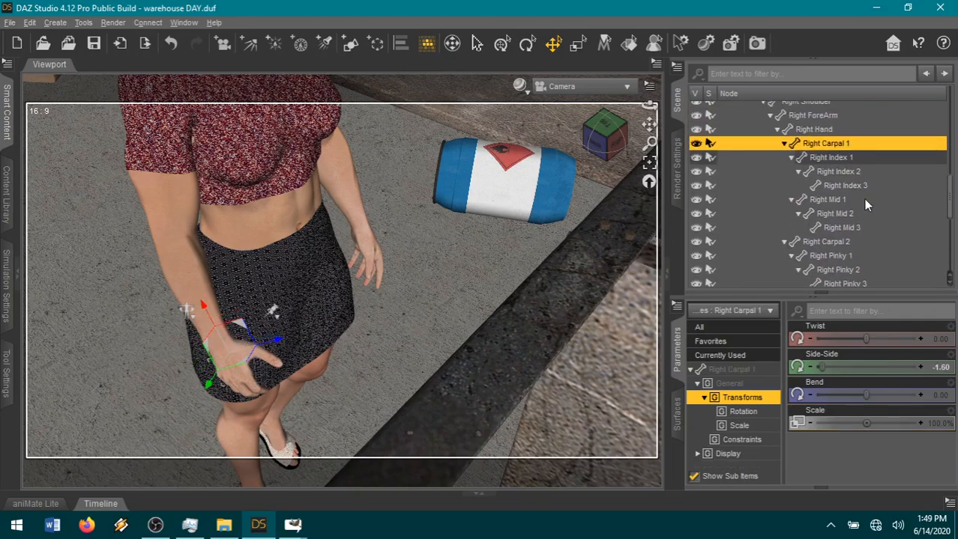
scroll(862, 206, "down", 5)
left_click(828, 177, "shift")
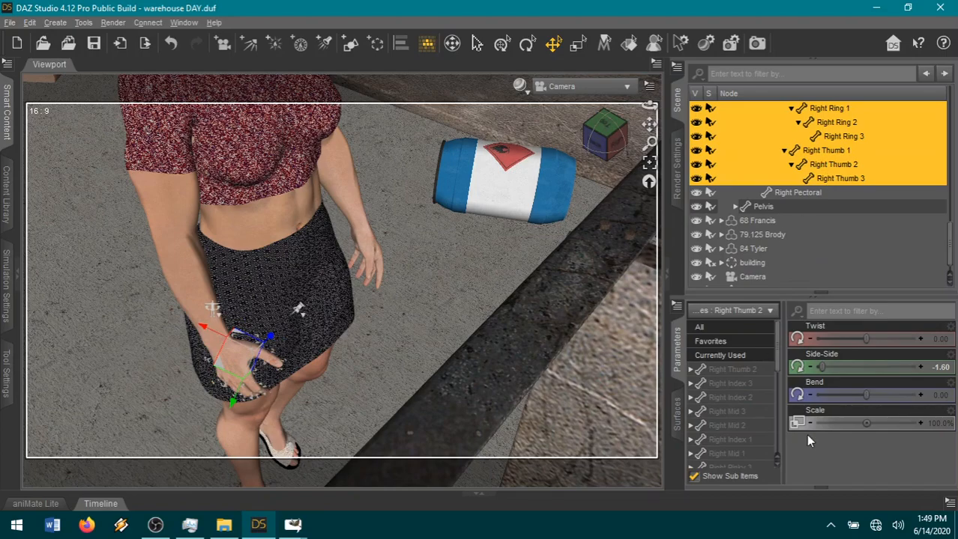
left_click(949, 505)
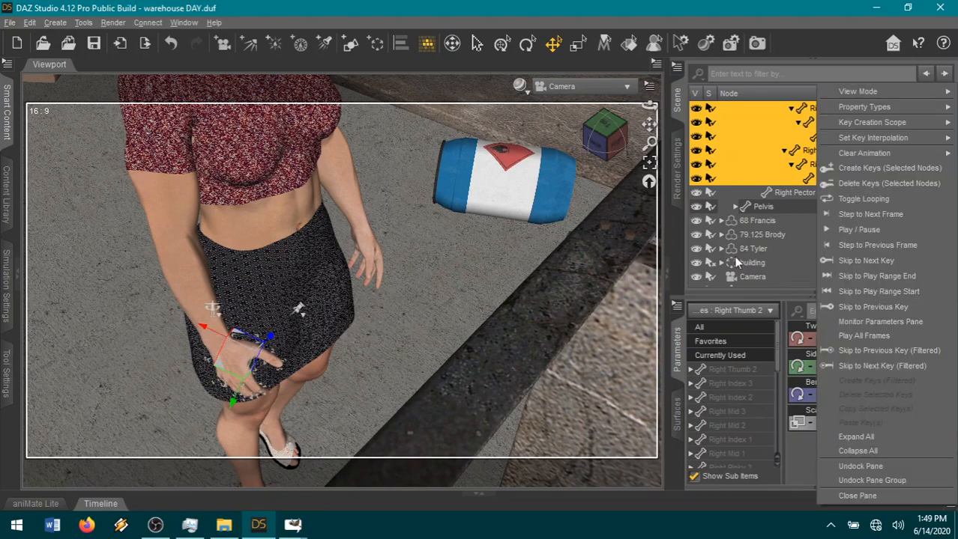
left_click(856, 187)
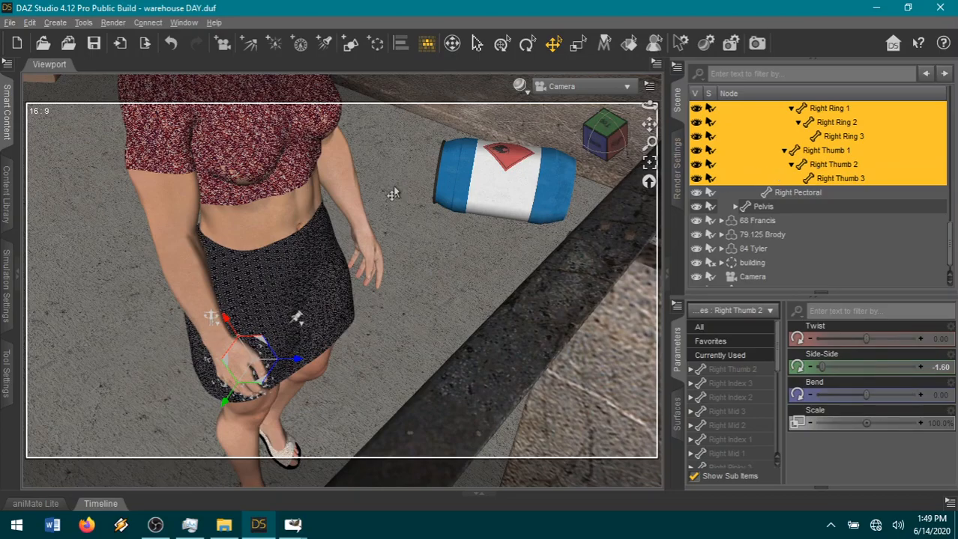
Set the standing woman's Right Index Finger Bend to -0.10 and Right Mid Finger Bend to -0.060.
left_click_drag(615, 142, 579, 145)
scroll(568, 307, "up", 1)
scroll(566, 305, "down", 3)
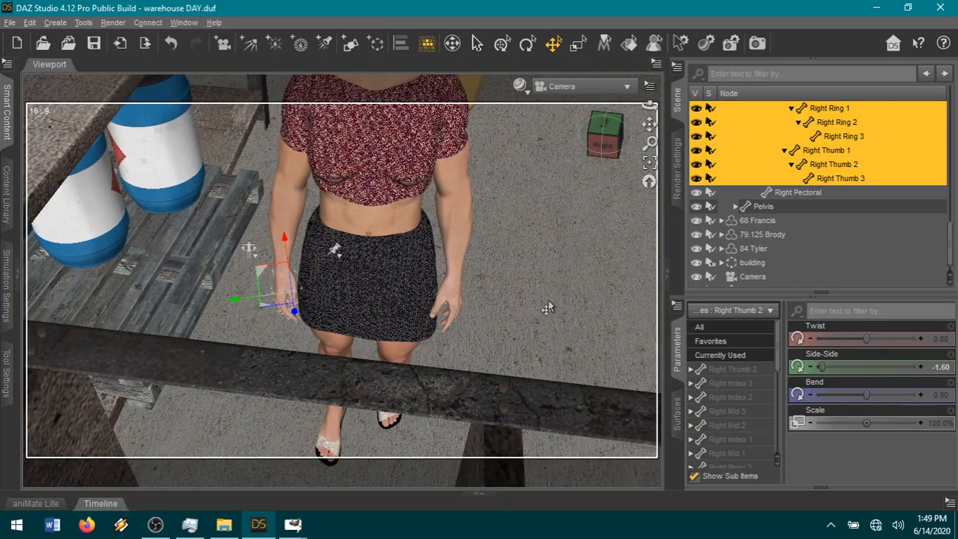
left_click(273, 287)
left_click(727, 371)
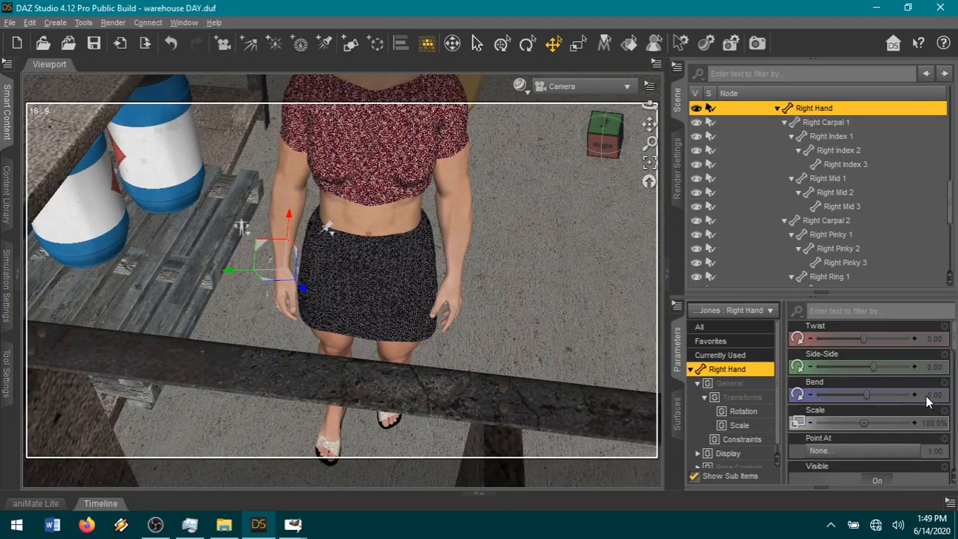
scroll(914, 419, "down", 10)
mouse_move(861, 363)
left_mouse_down()
mouse_move(859, 389)
mouse_move(861, 364)
left_mouse_up()
scroll(475, 260, "down", 4)
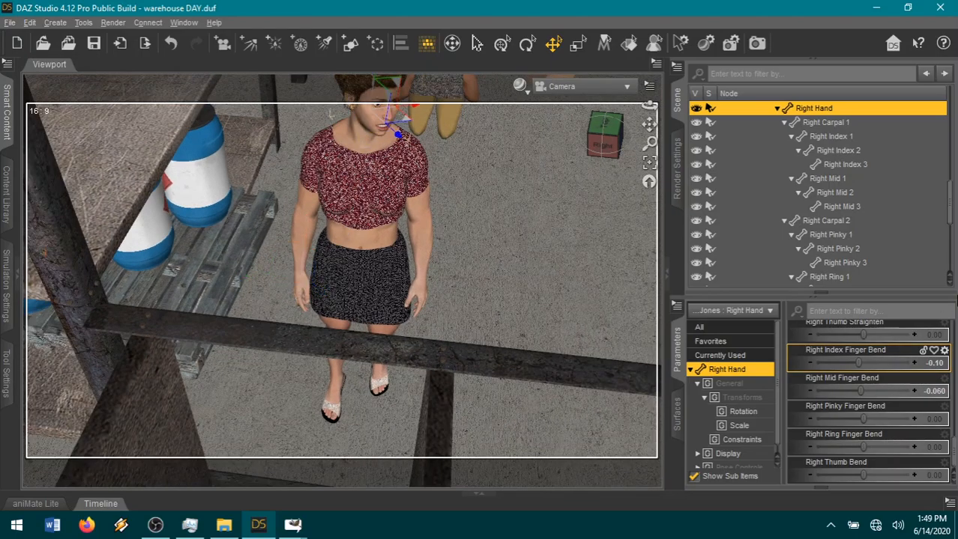
Set the standing woman's Neck-Head Twist to -0.045 and Neck-Head Side-Side to -0.10, and reduce her Afraid expression to 0.045.
left_click(393, 124)
left_click(727, 357)
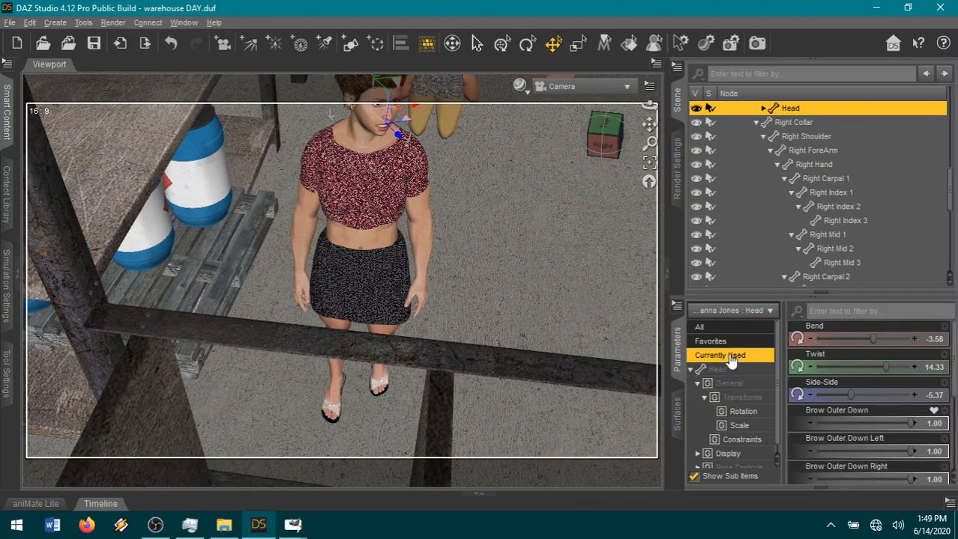
scroll(923, 415, "down", 5)
left_click(861, 475)
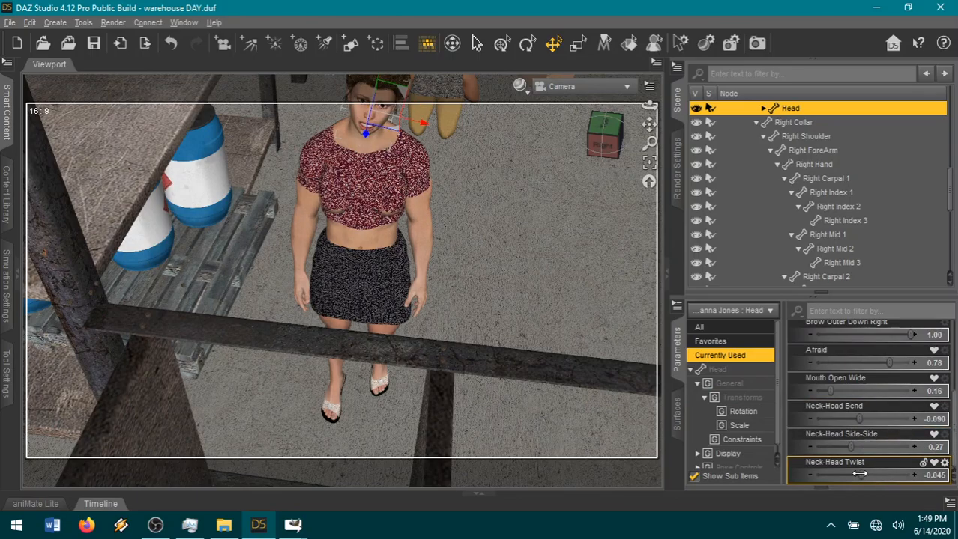
left_click(856, 447)
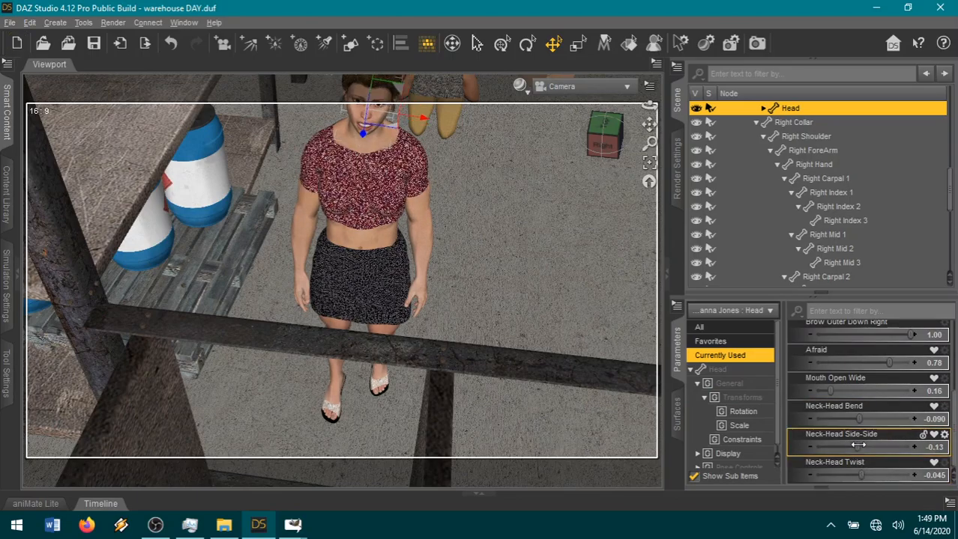
left_click(834, 363)
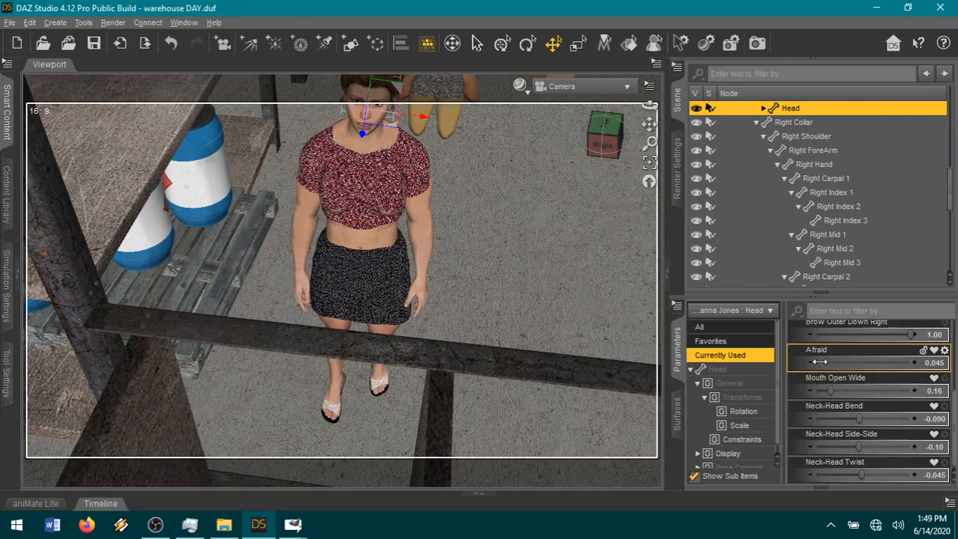
scroll(824, 393, "up", 4)
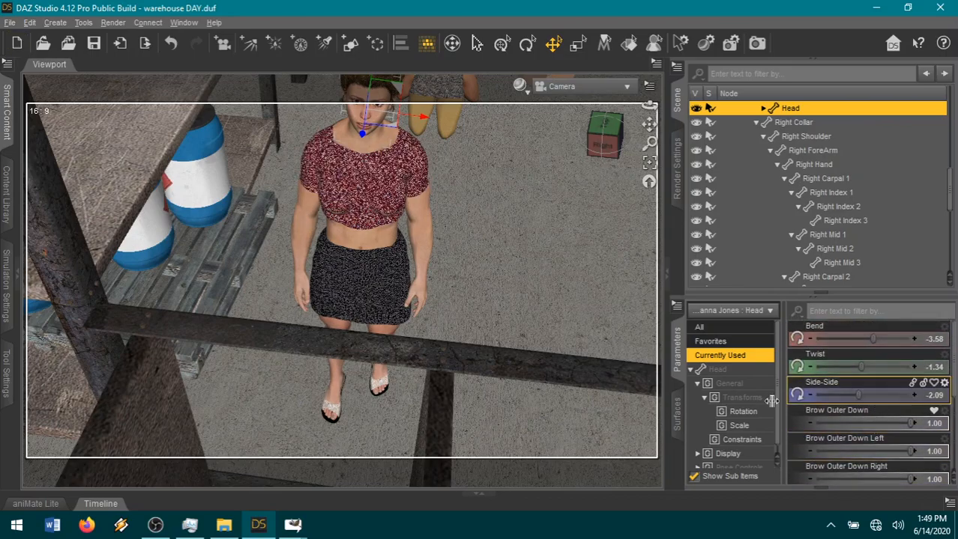
Frame the kneeling woman in the grey sweater by her head and bring her left side into close view.
left_click_drag(644, 124, 645, 124)
scroll(564, 170, "up", 5)
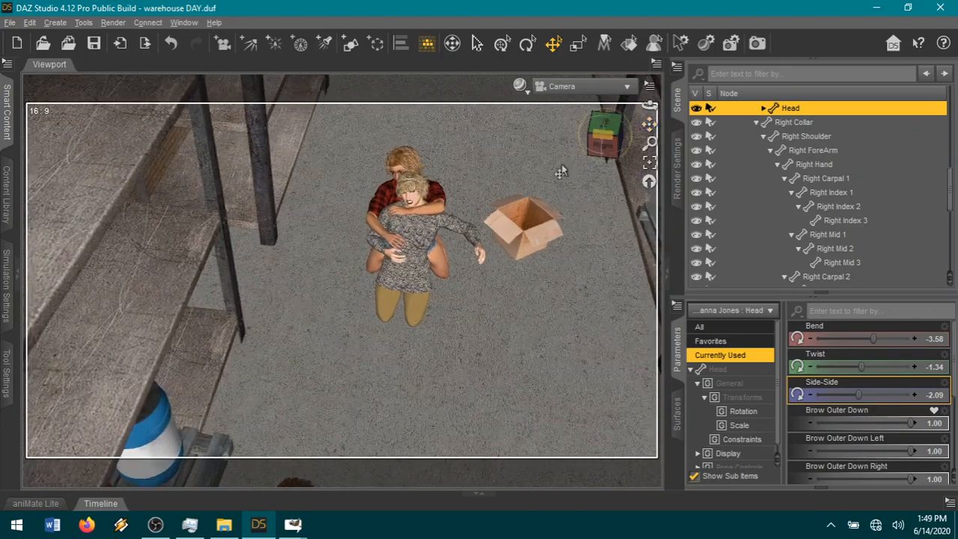
left_click(441, 179)
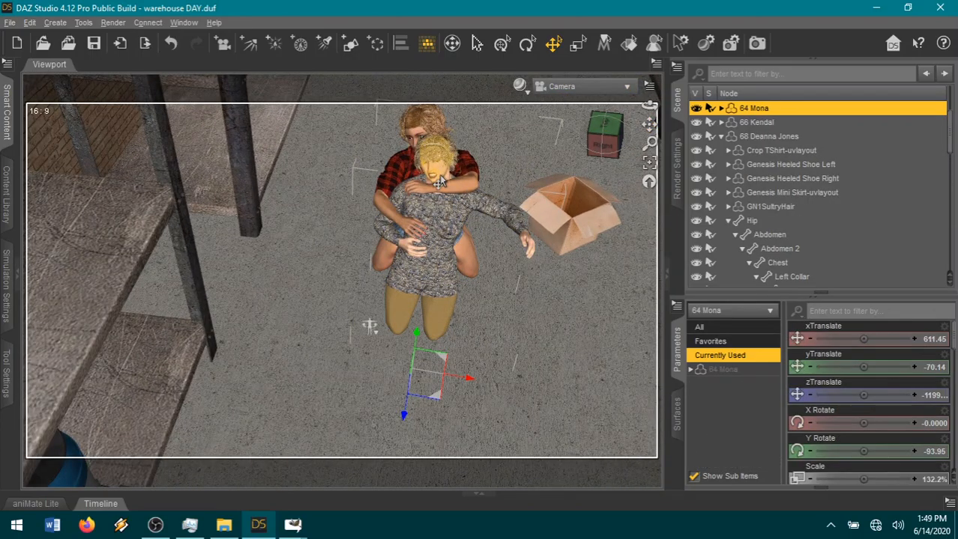
left_click(434, 154)
left_click_drag(646, 126, 604, 124)
scroll(572, 202, "up", 5)
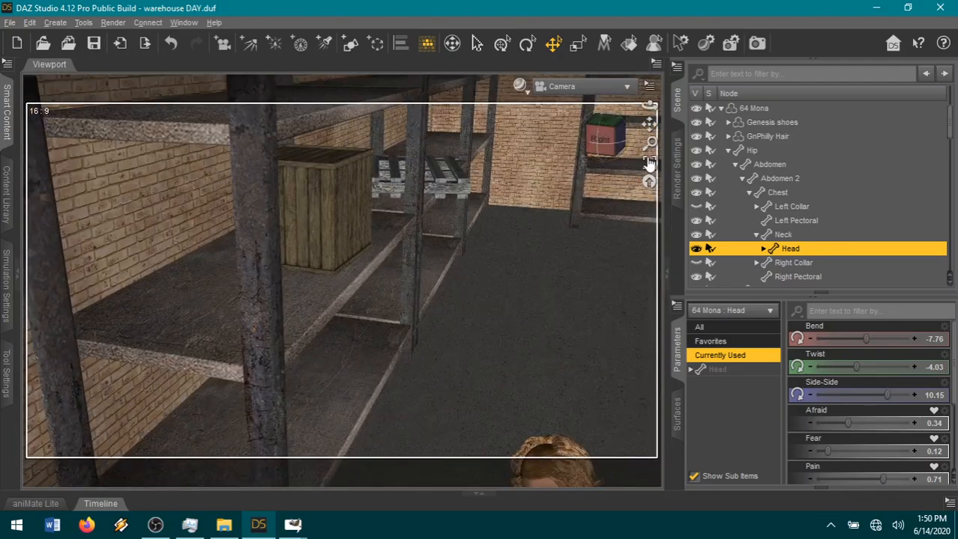
left_click(649, 163)
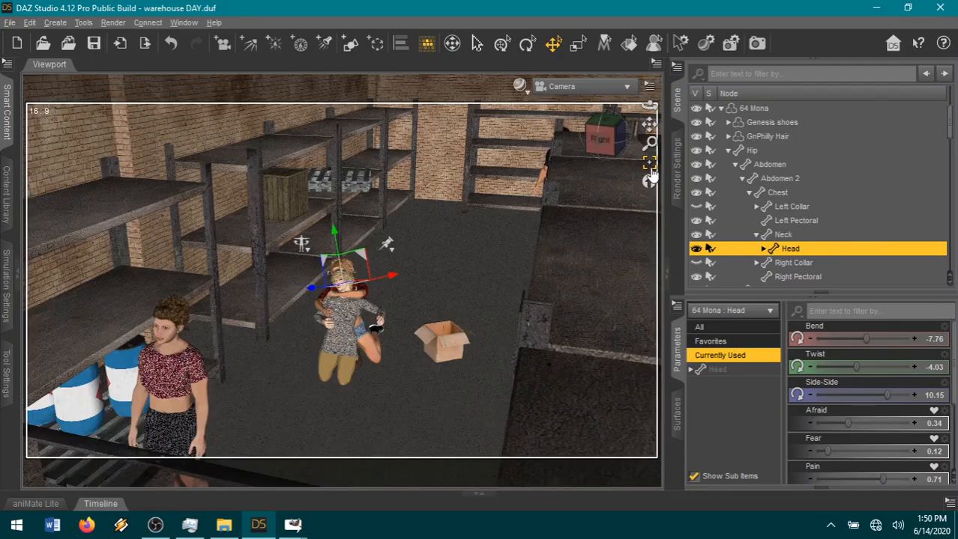
scroll(466, 270, "up", 8)
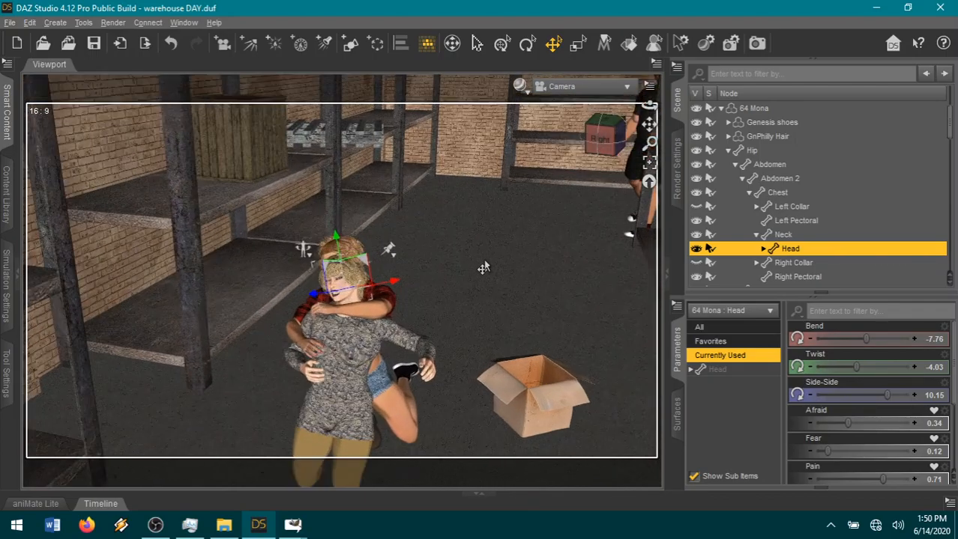
scroll(483, 268, "up", 2)
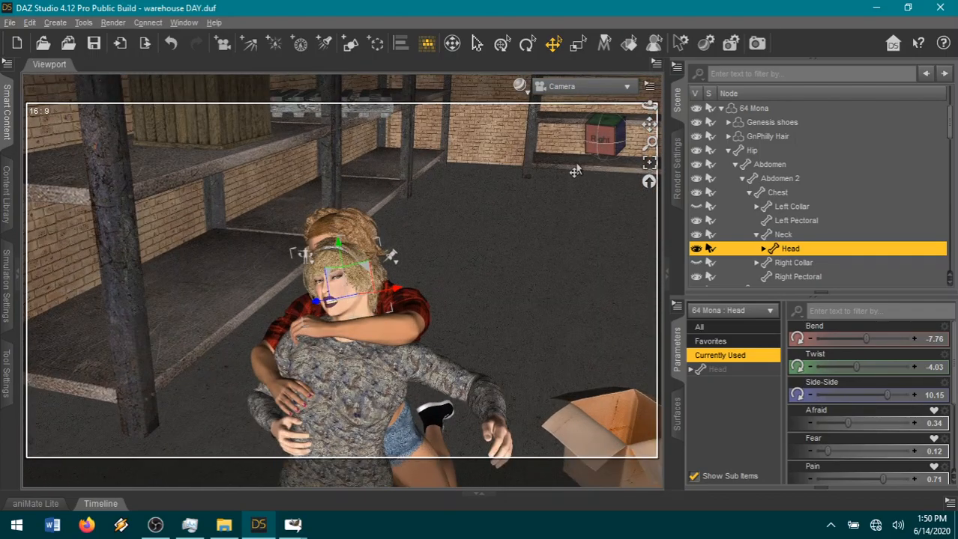
left_click_drag(608, 144, 650, 125)
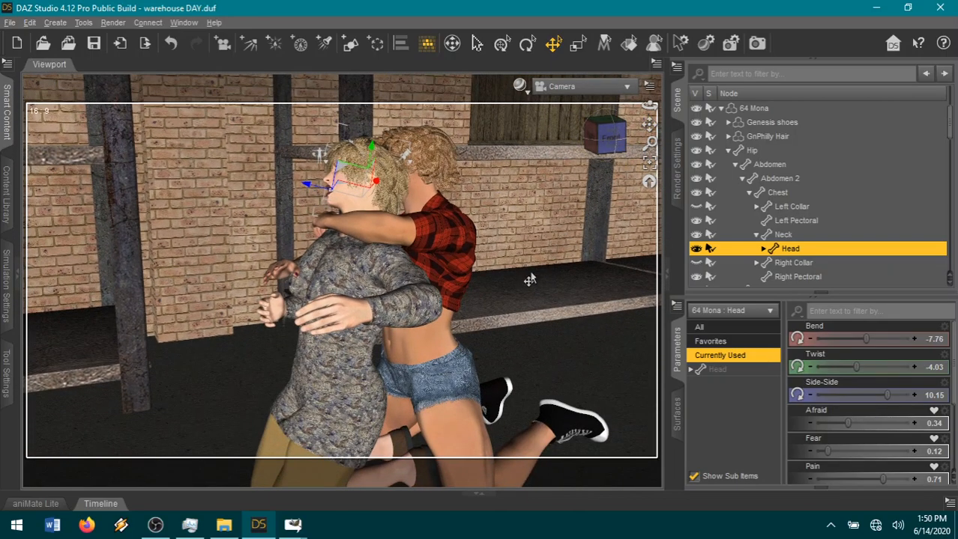
Set the sweater woman's Left Shoulder Front-Back to 25.00 and Bend to -75.00, and her Left Collar Front-Back to 17.00.
left_click(424, 313)
left_click(434, 323)
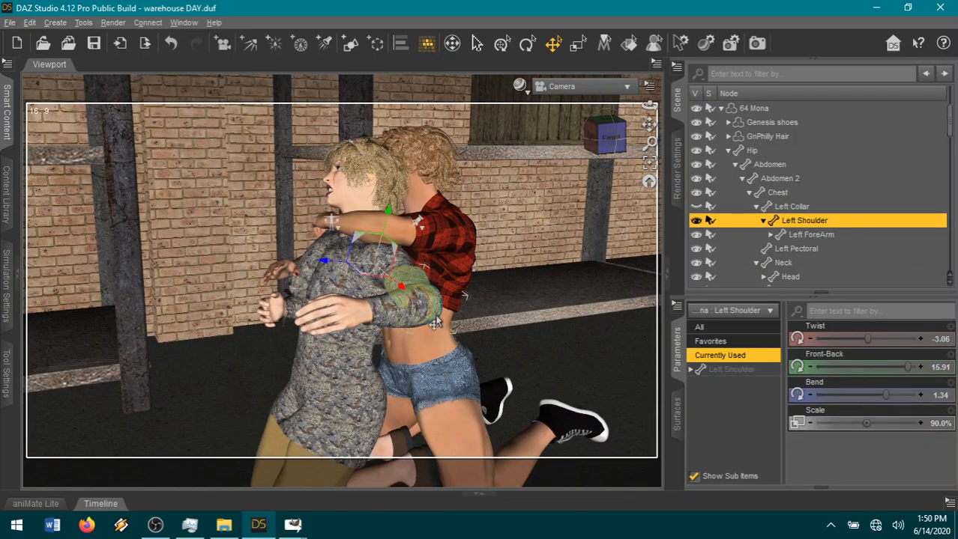
left_click_drag(893, 367, 930, 371)
left_click_drag(860, 395, 814, 401)
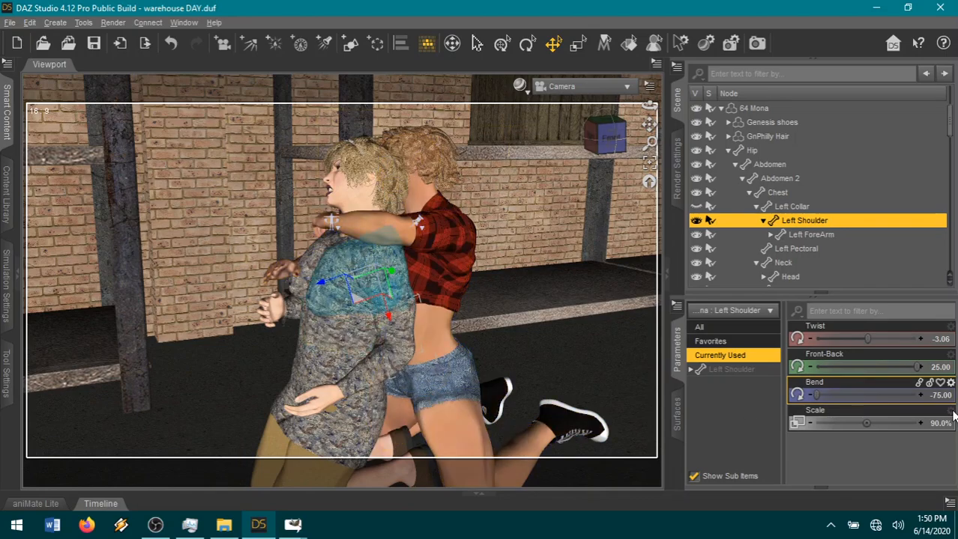
left_click(331, 221)
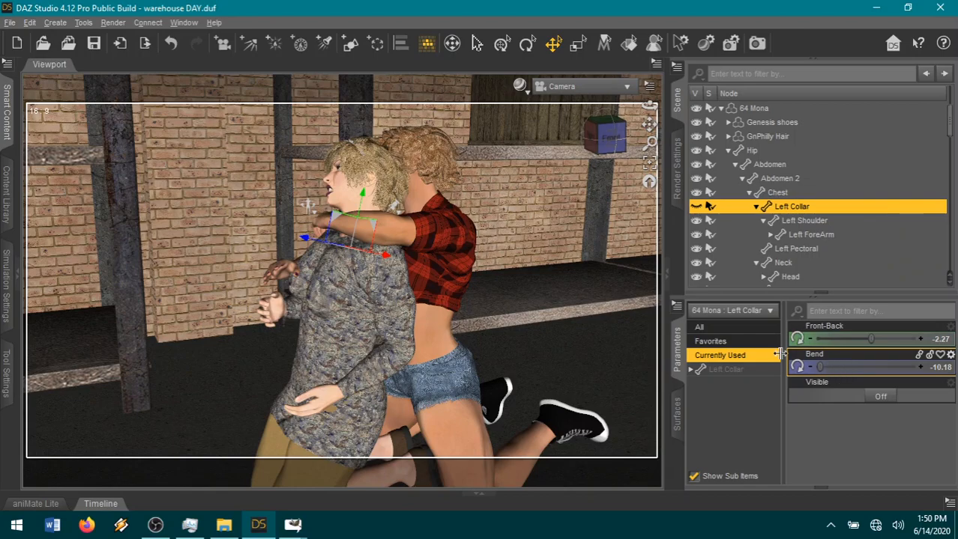
left_click_drag(873, 340, 919, 343)
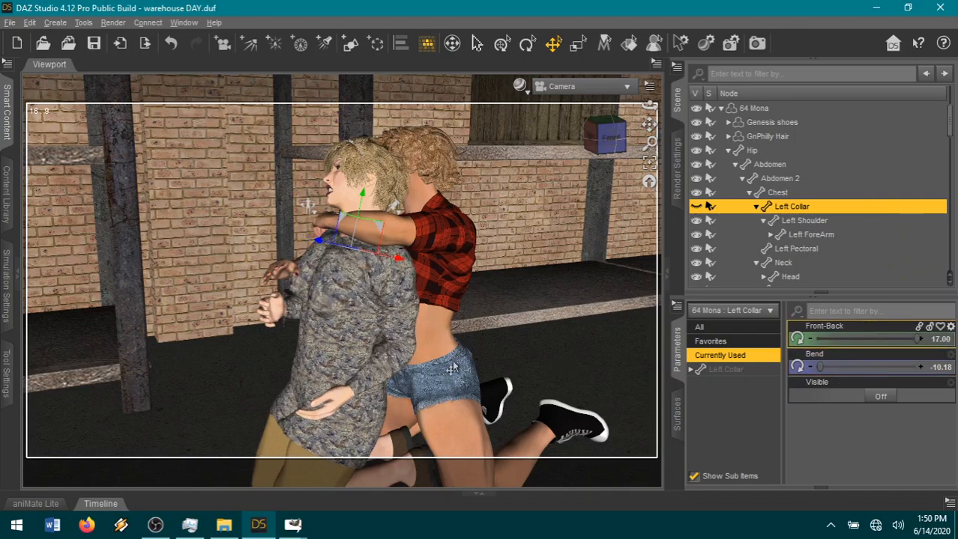
Set the sweater woman's Left Shoulder Bend to -45.77 and her Left ForeArm Bend to -82.80.
left_click(403, 341)
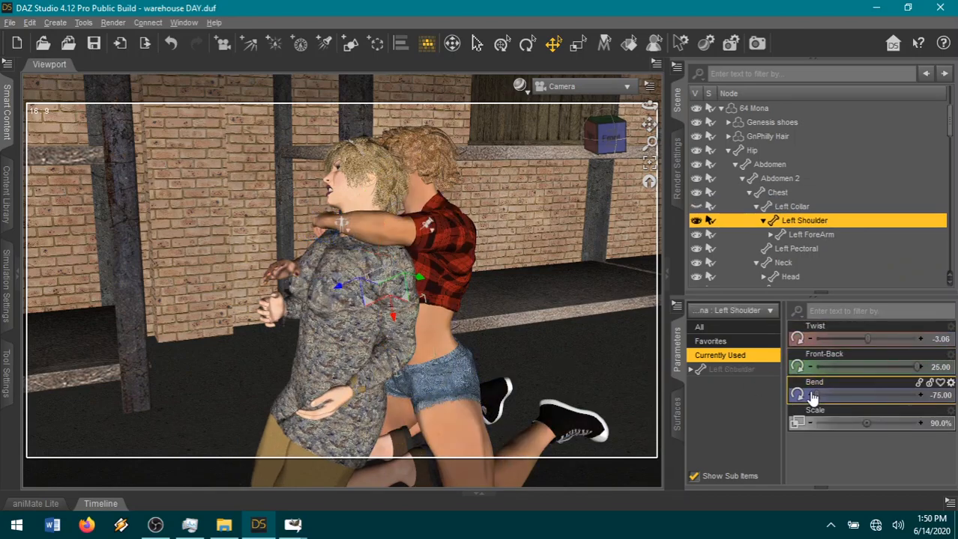
left_click_drag(824, 393, 869, 392)
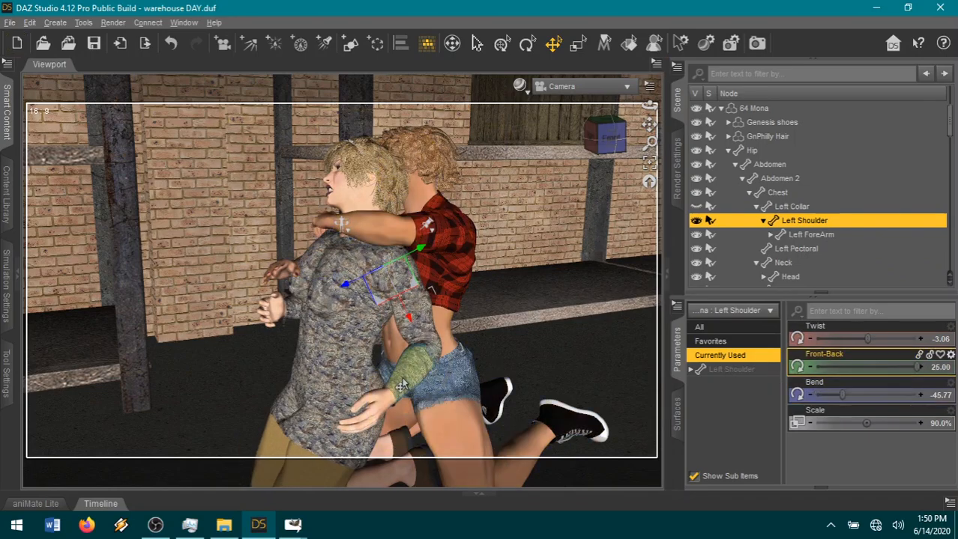
left_click_drag(860, 368, 847, 368)
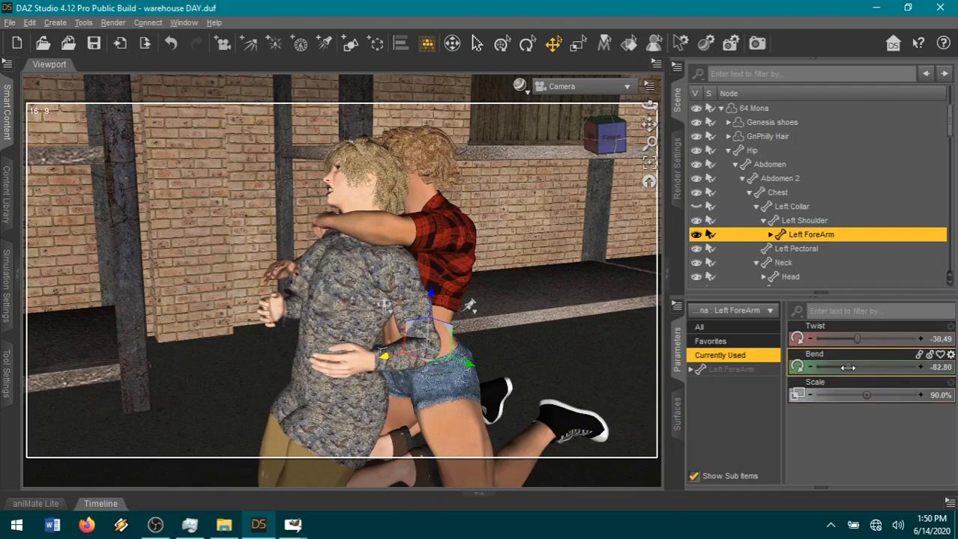
Set the sweater woman's Abdomen 2 Twist to 16.42 and her head's Eyes Side-Side to 1.00.
left_click(308, 340)
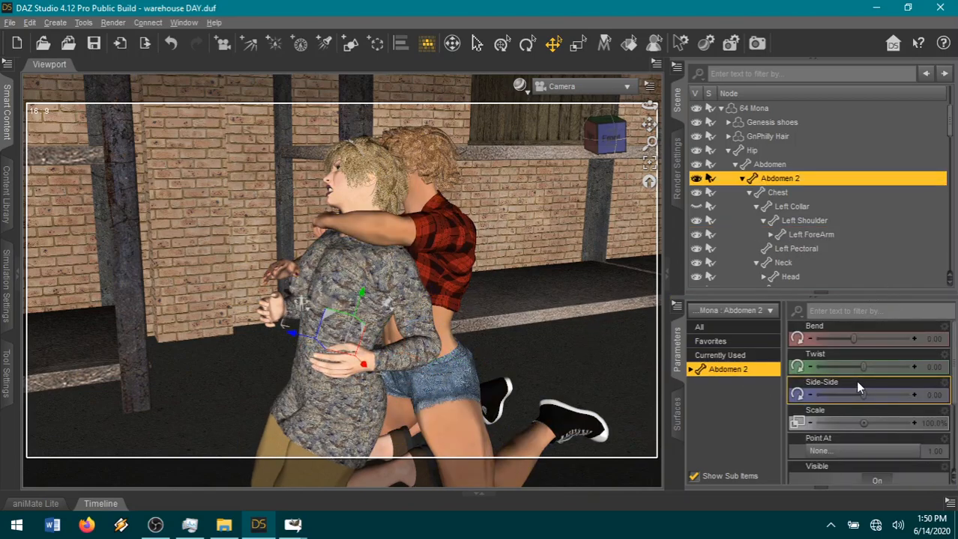
left_click_drag(864, 367, 901, 368)
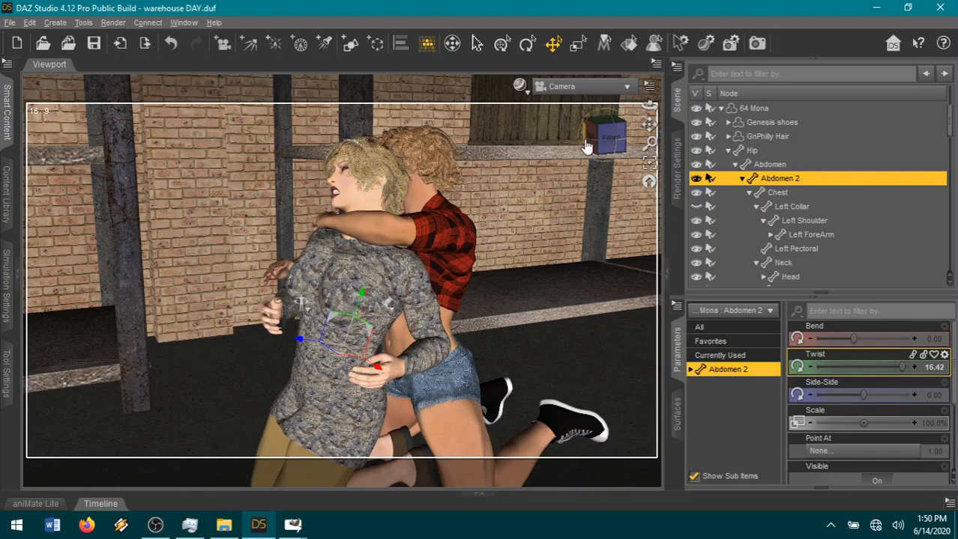
left_click(362, 197)
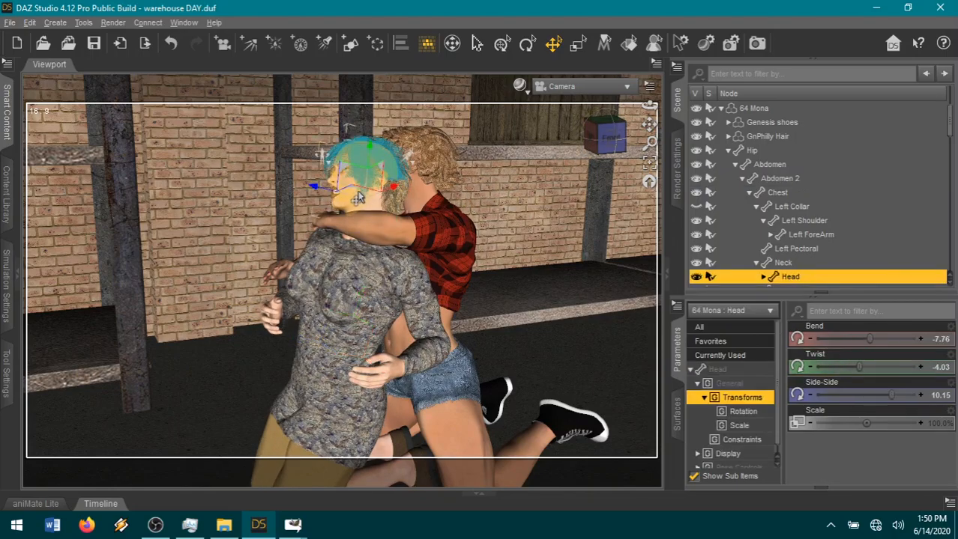
left_click(711, 341)
scroll(894, 425, "down", 2)
scroll(894, 424, "down", 3)
scroll(873, 439, "down", 5)
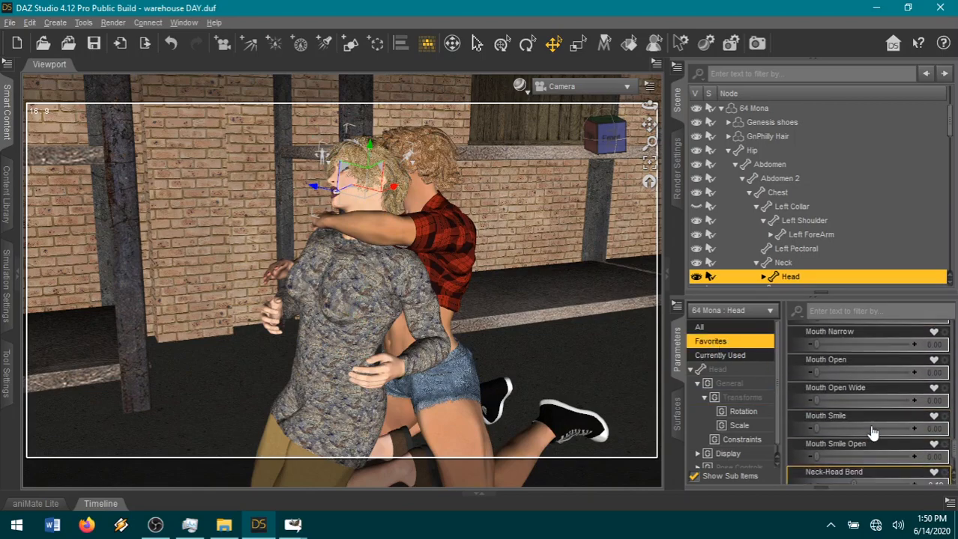
left_click_drag(904, 447, 783, 447)
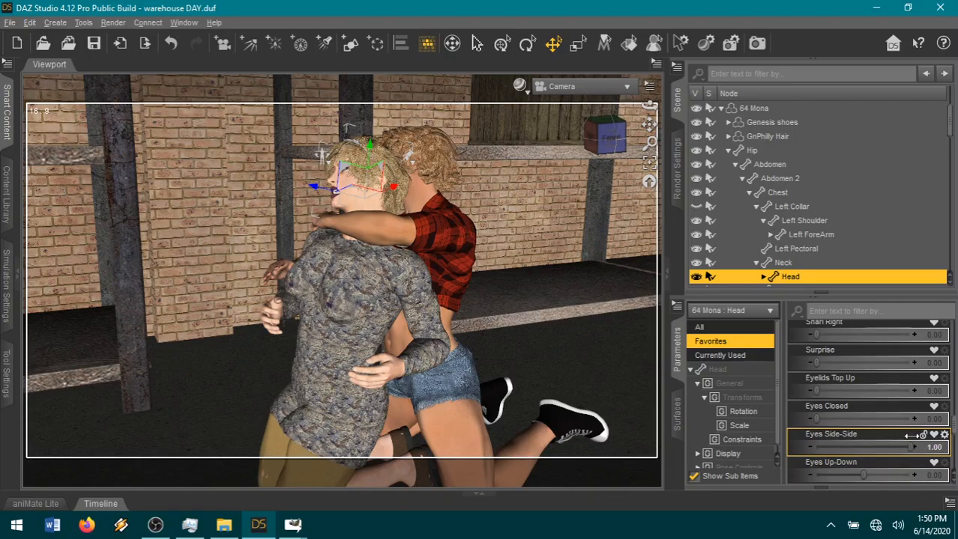
Raise the sweater woman's left knee by setting her Left Thigh Bend to -90.77 and Side-Side to 17.17.
mouse_move(607, 136)
left_mouse_down()
mouse_move(667, 149)
mouse_move(609, 155)
mouse_move(567, 140)
mouse_move(589, 136)
left_mouse_up()
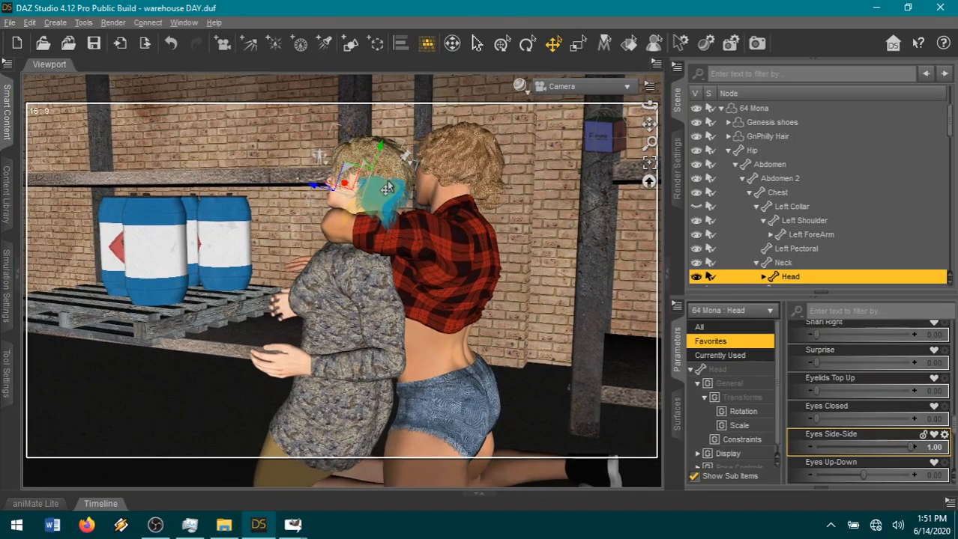
left_click(348, 345)
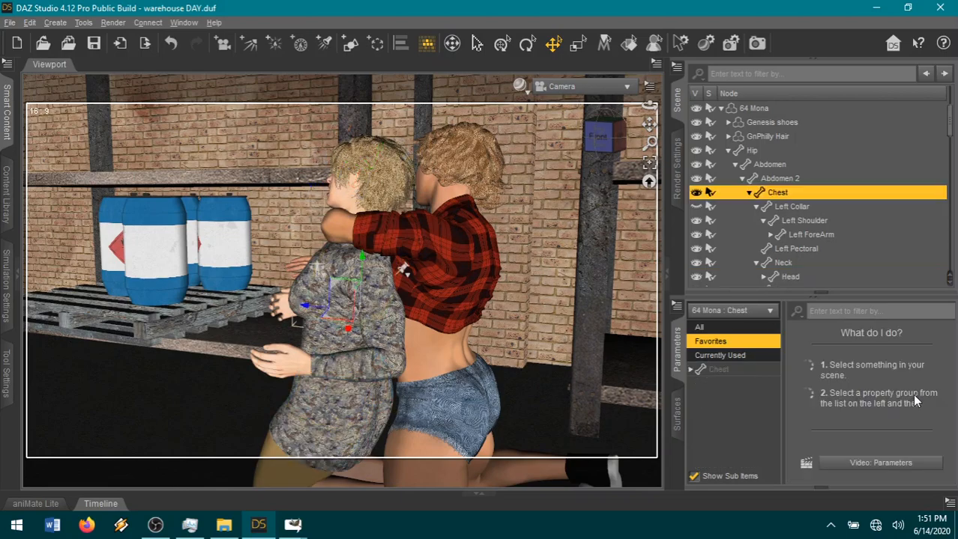
left_click(743, 370)
left_click_drag(611, 146, 517, 150)
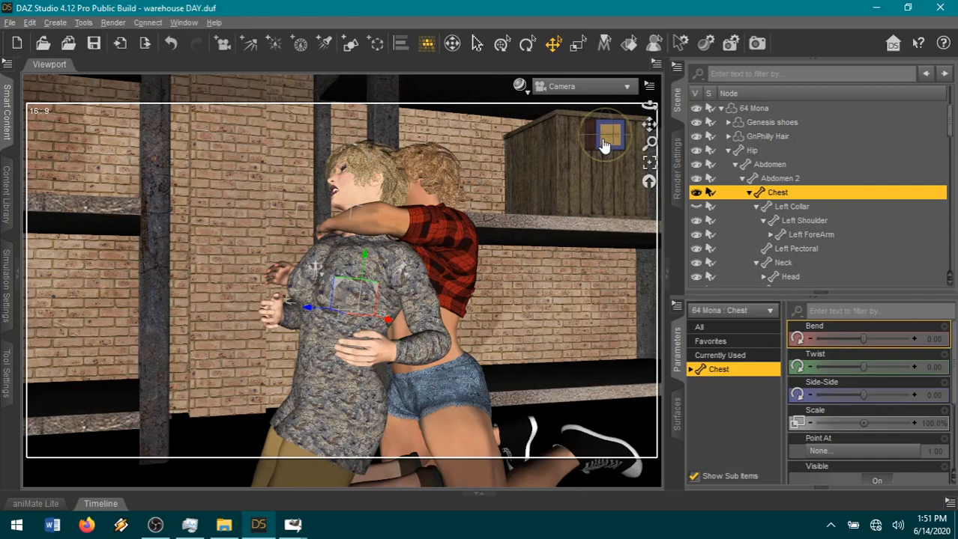
left_click_drag(612, 134, 560, 222)
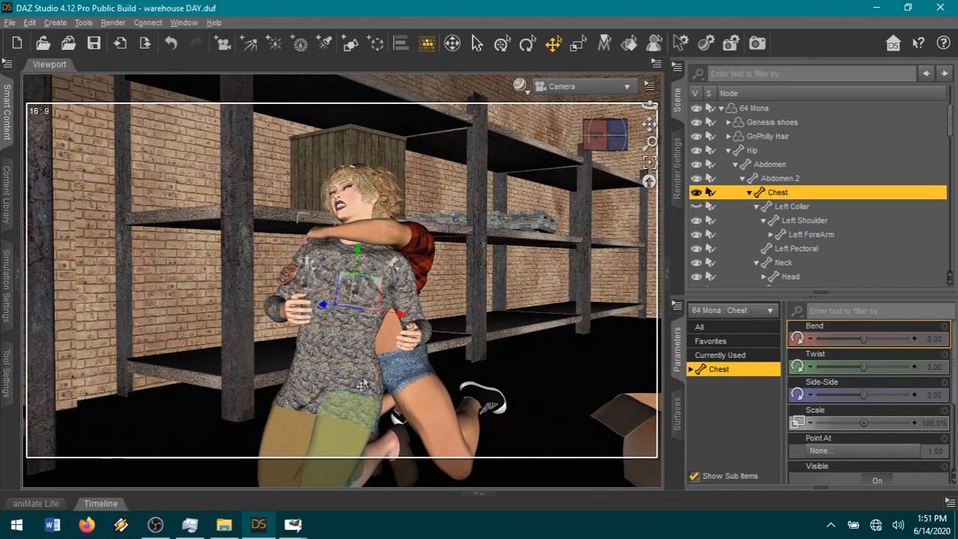
left_click(336, 452)
left_click_drag(844, 341, 822, 330)
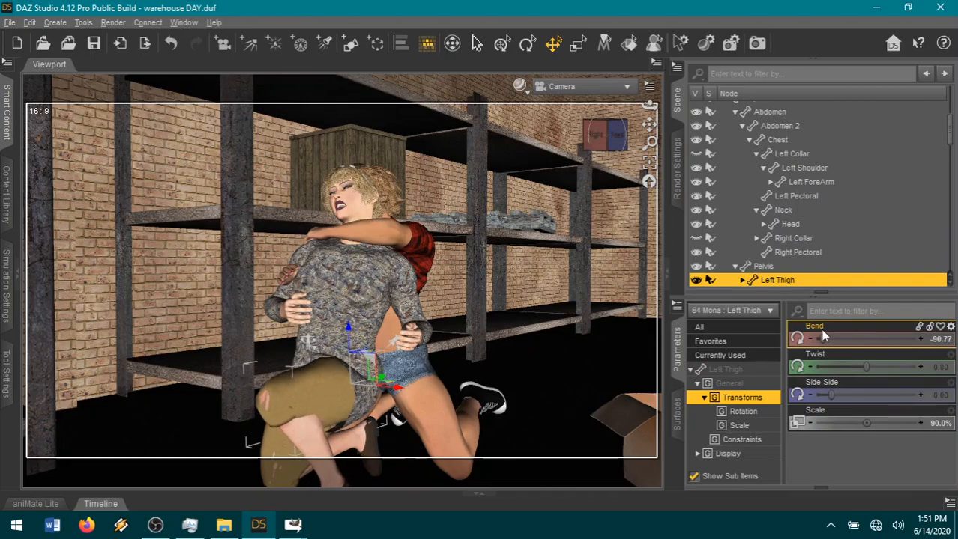
left_click_drag(834, 395, 848, 395)
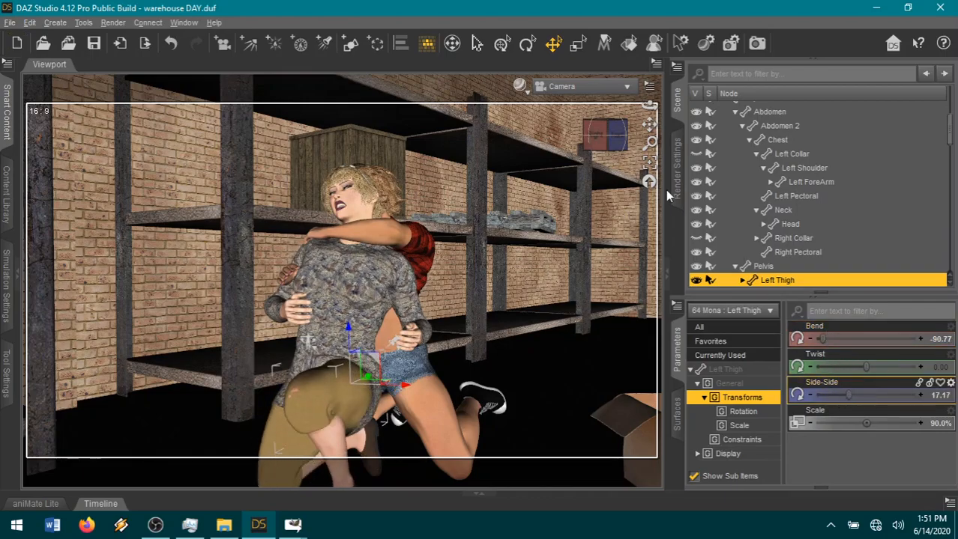
Set the sweater woman's Left Thigh Bend to -80.62 and her Left Shin Bend to 105.73.
mouse_move(608, 146)
left_mouse_down()
mouse_move(555, 146)
mouse_move(607, 137)
left_mouse_up()
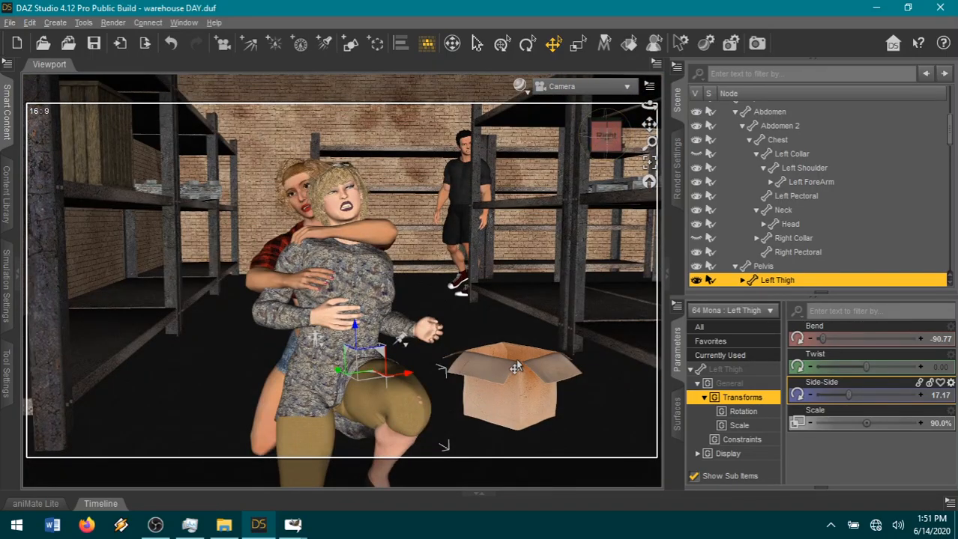
scroll(515, 367, "down", 2)
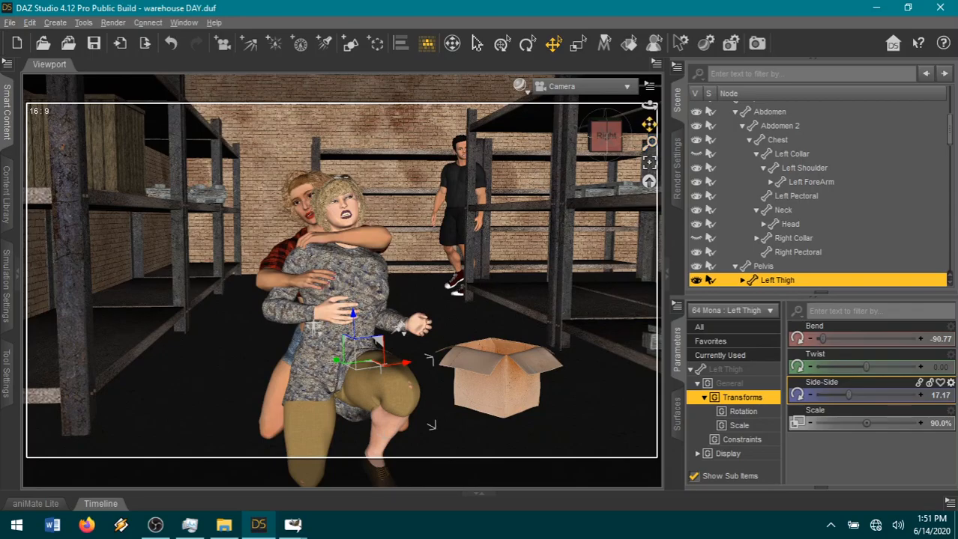
middle_click_drag(517, 361, 487, 273)
scroll(517, 361, "down", 1)
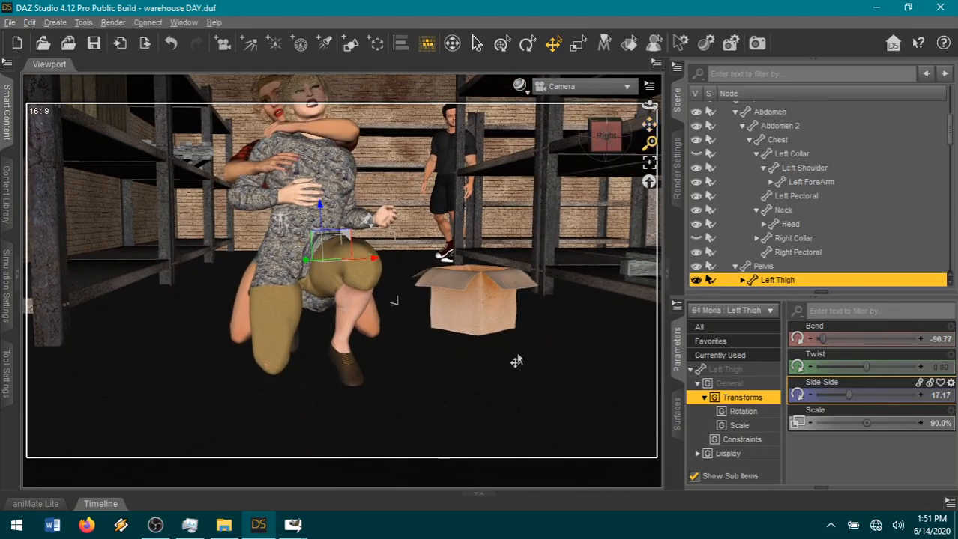
left_click(332, 366)
left_click_drag(849, 341, 831, 338)
left_click(327, 262)
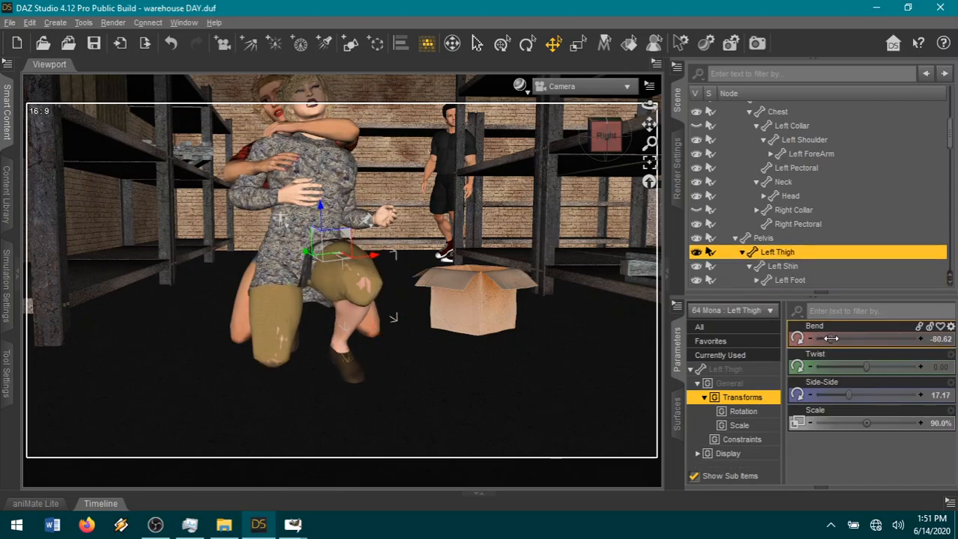
left_click(347, 339)
left_click_drag(903, 339, 892, 338)
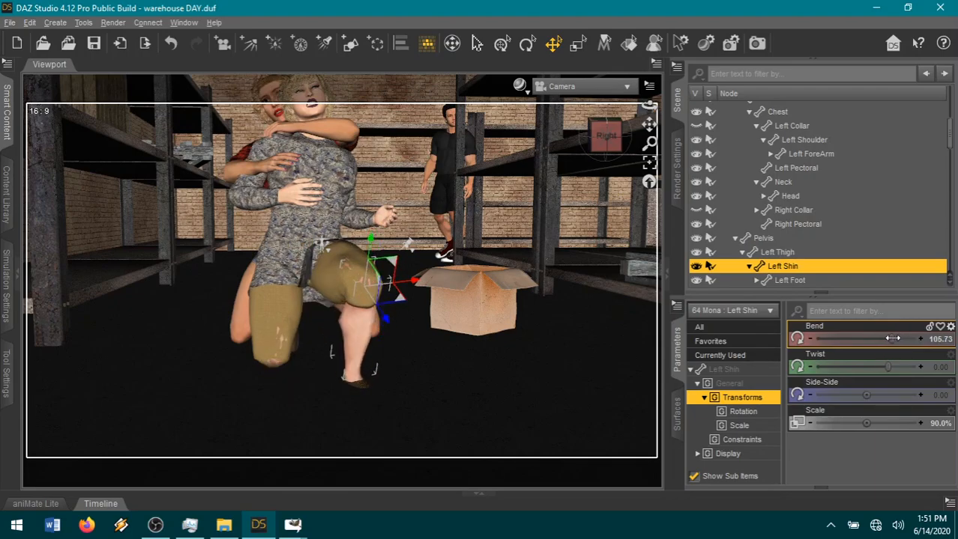
Refine the sweater woman's raised left leg by setting Left Thigh Bend to -95.38 and Left Shin Bend to 113.36.
left_click(323, 277)
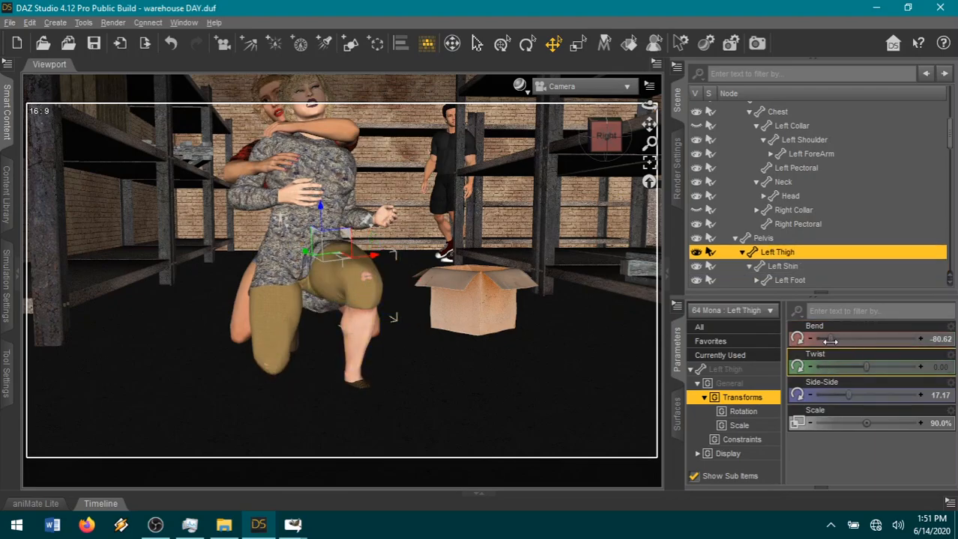
left_click_drag(827, 340, 818, 339)
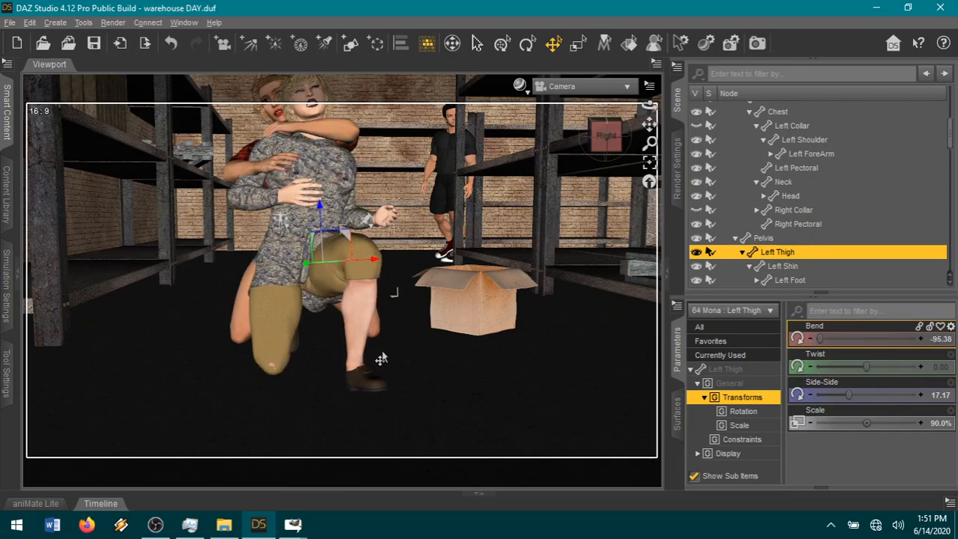
left_click(356, 324)
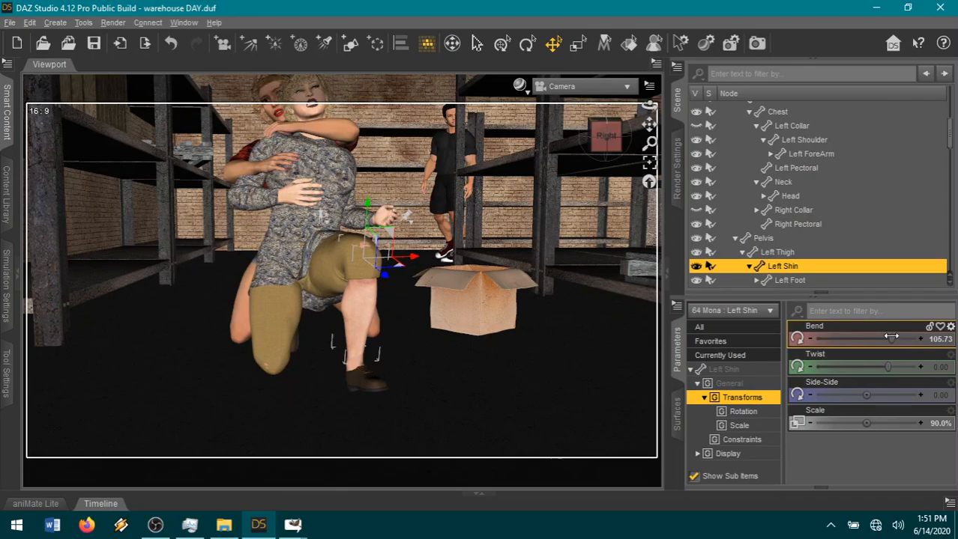
left_click_drag(892, 339, 896, 339)
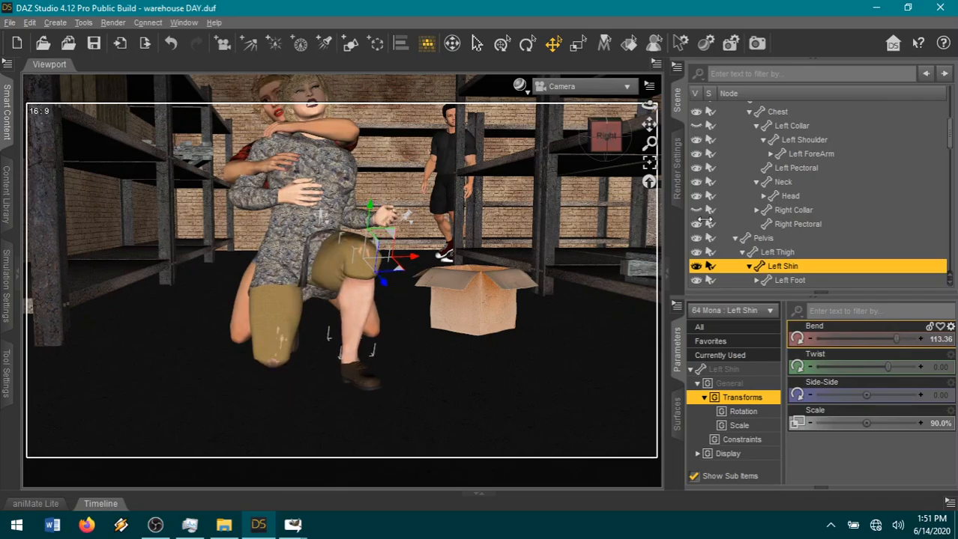
left_click_drag(648, 124, 562, 135)
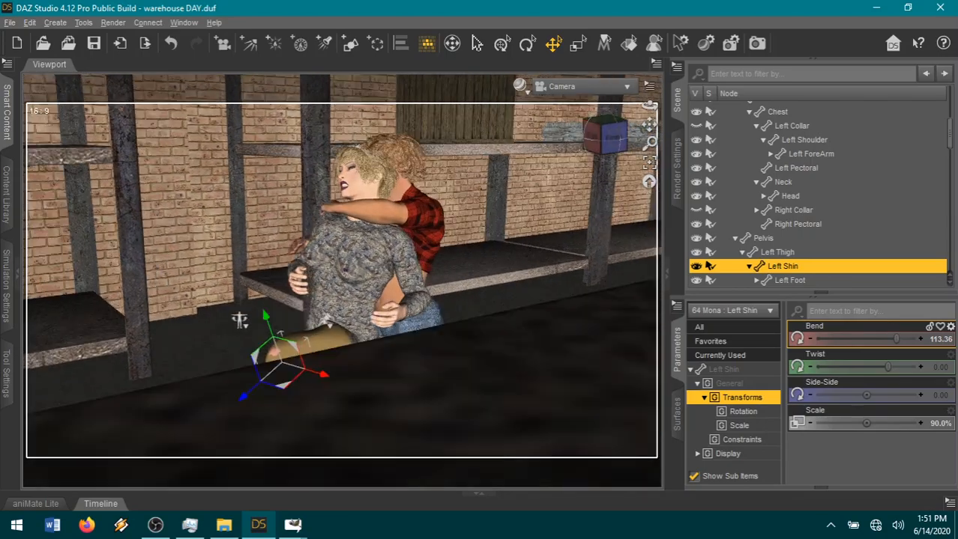
left_click(607, 136)
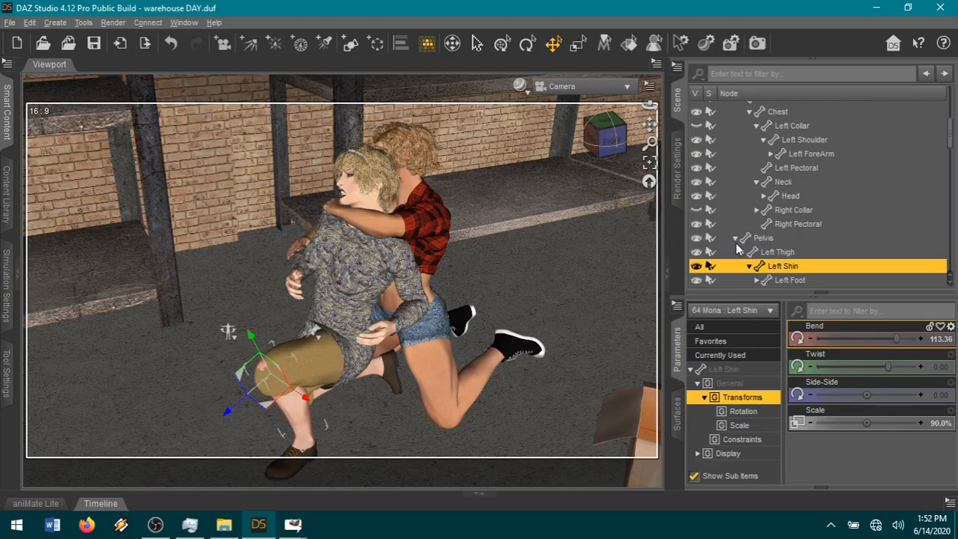
Collapse 64 Mona's collar and pelvis branches in the scene hierarchy, and parent 66 Kendal to 64 Mona's Chest.
scroll(842, 209, "up", 3)
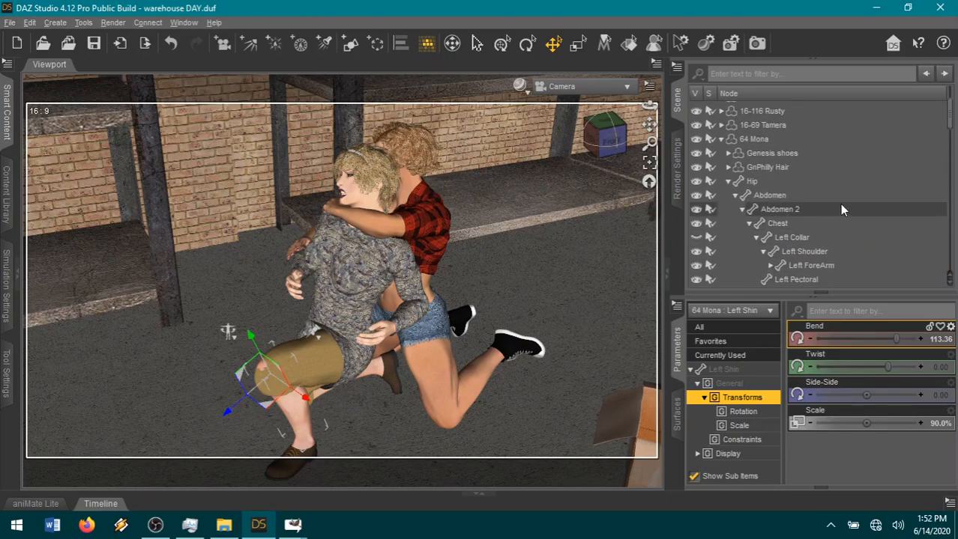
left_click(754, 239)
left_click(756, 268)
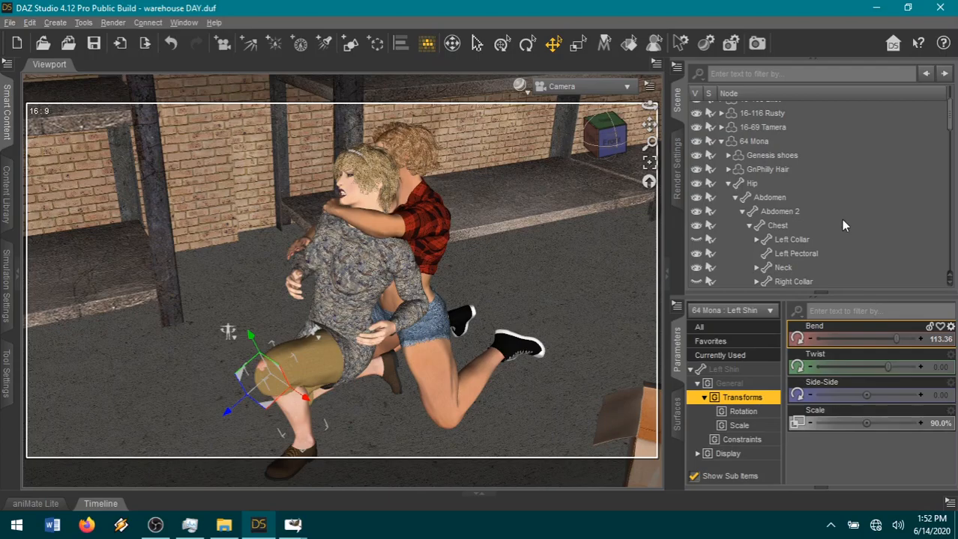
scroll(858, 183, "up", 3)
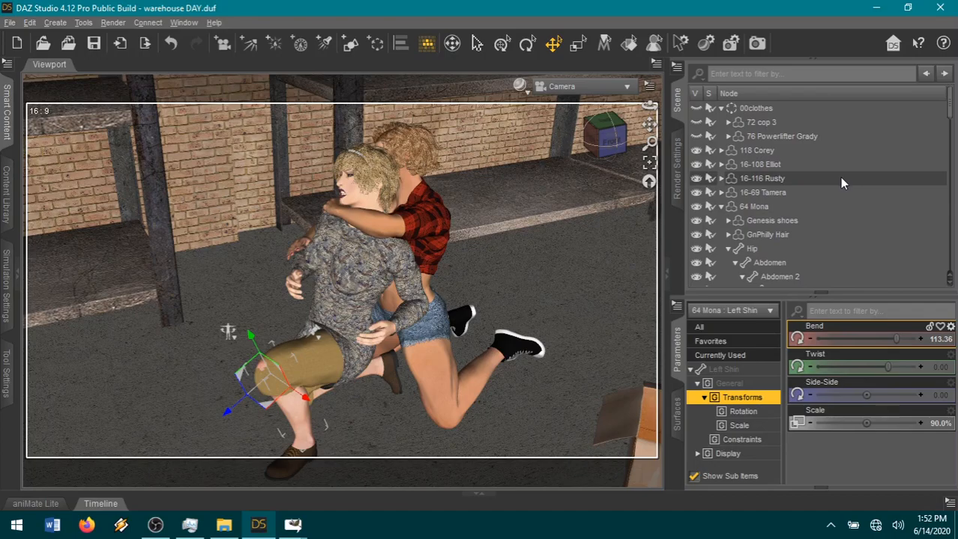
scroll(839, 177, "down", 5)
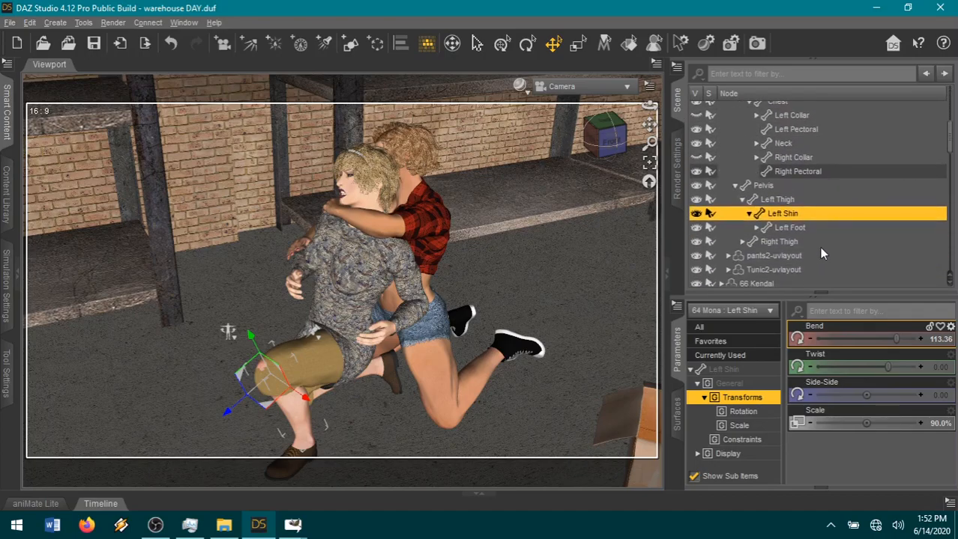
left_click(734, 185)
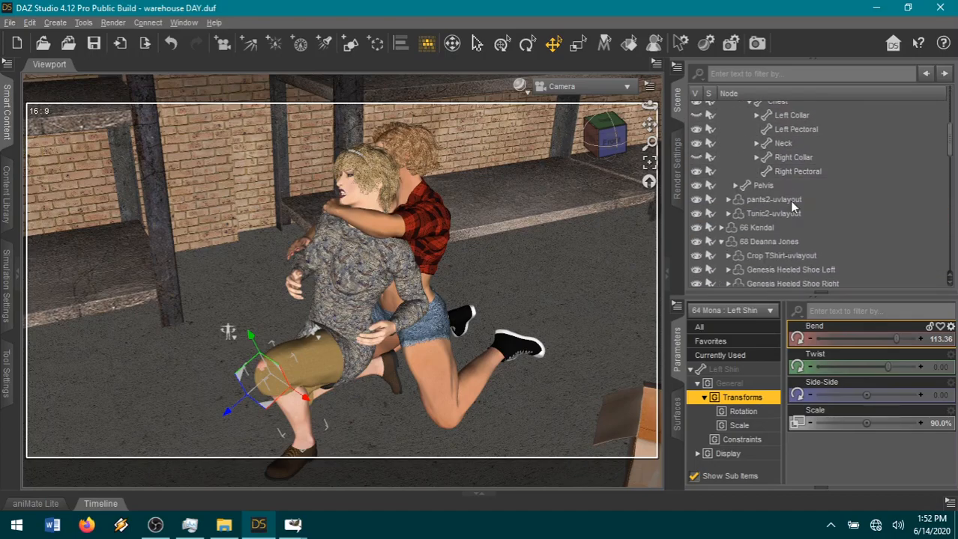
left_click_drag(756, 229, 860, 146)
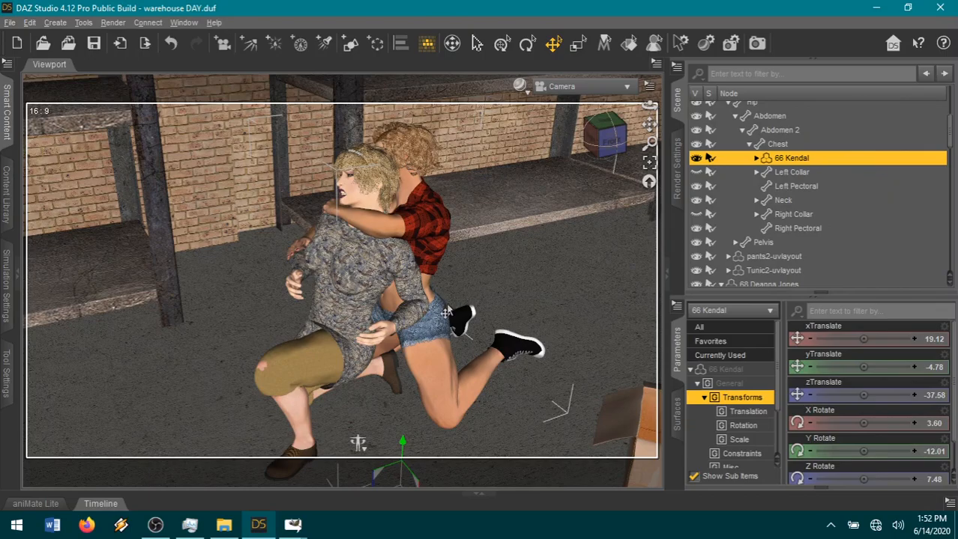
Bend 64 Mona's Abdomen to about -16.85 and her Chest to about 11.04.
left_click_drag(610, 138, 587, 195)
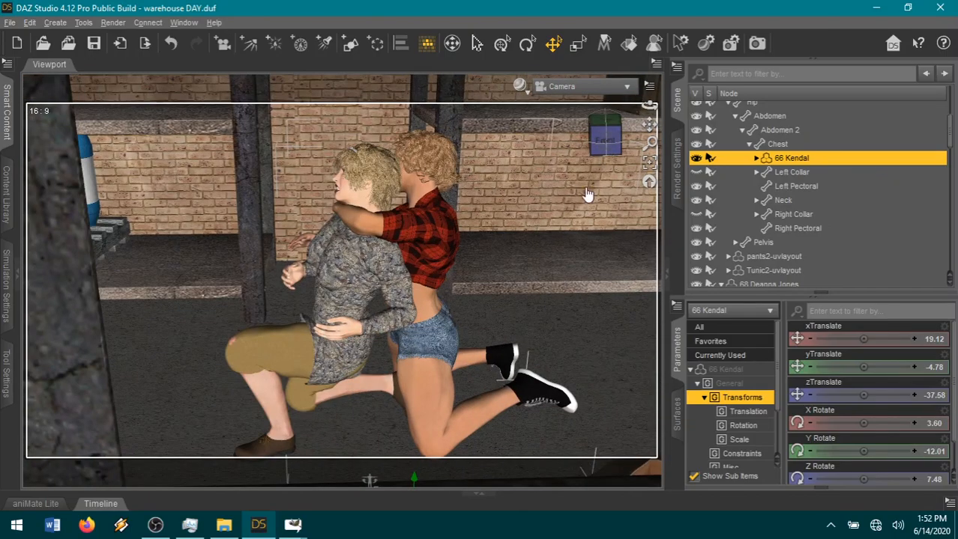
left_click(320, 324)
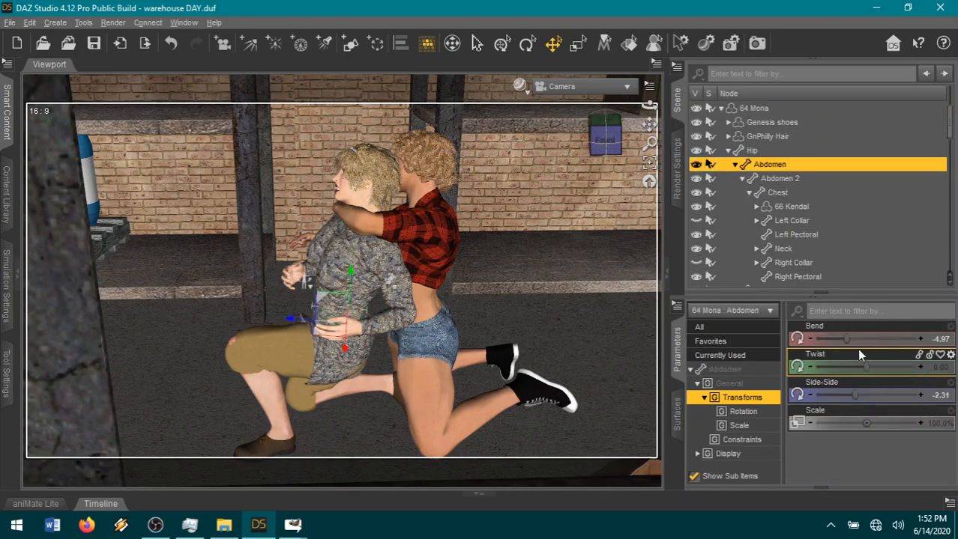
left_click_drag(840, 344, 822, 337)
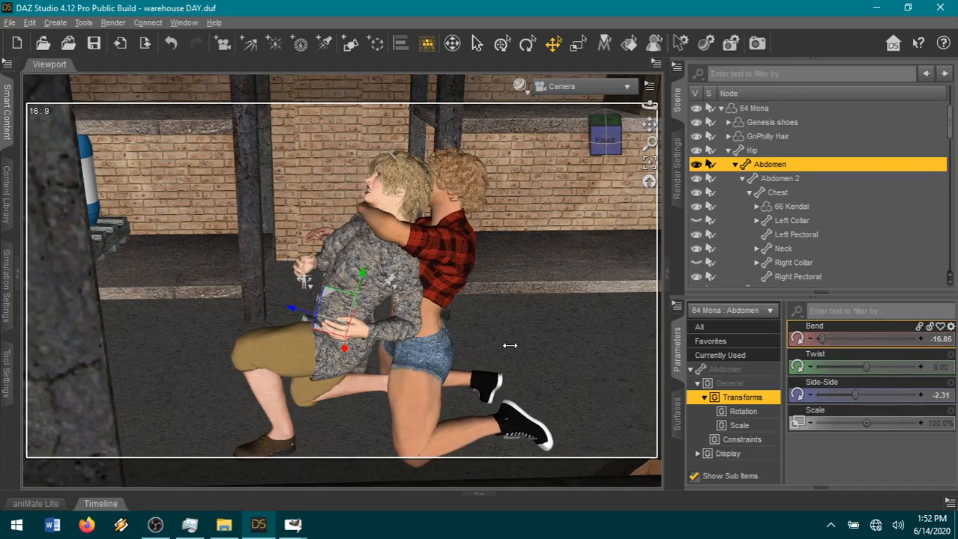
left_click(354, 299)
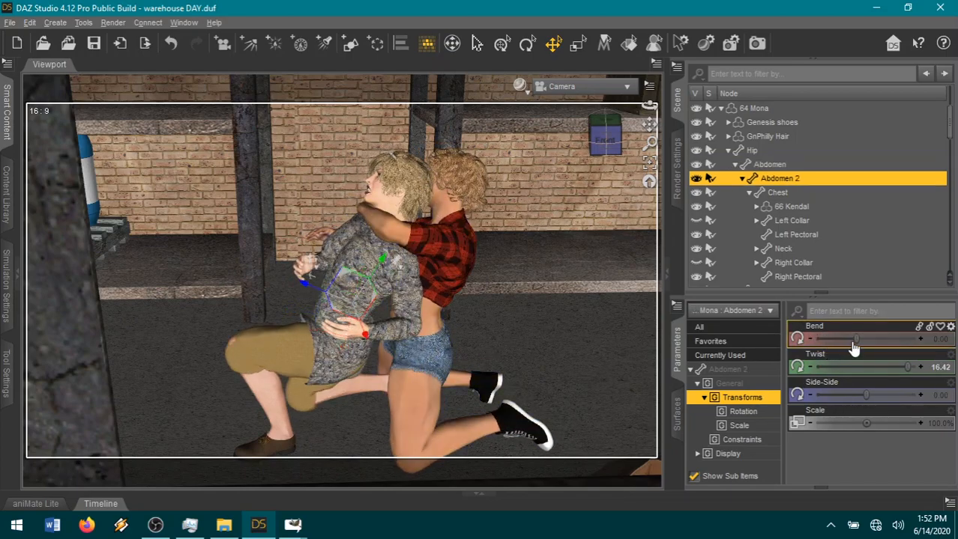
left_click(359, 242)
left_click_drag(859, 338, 889, 337)
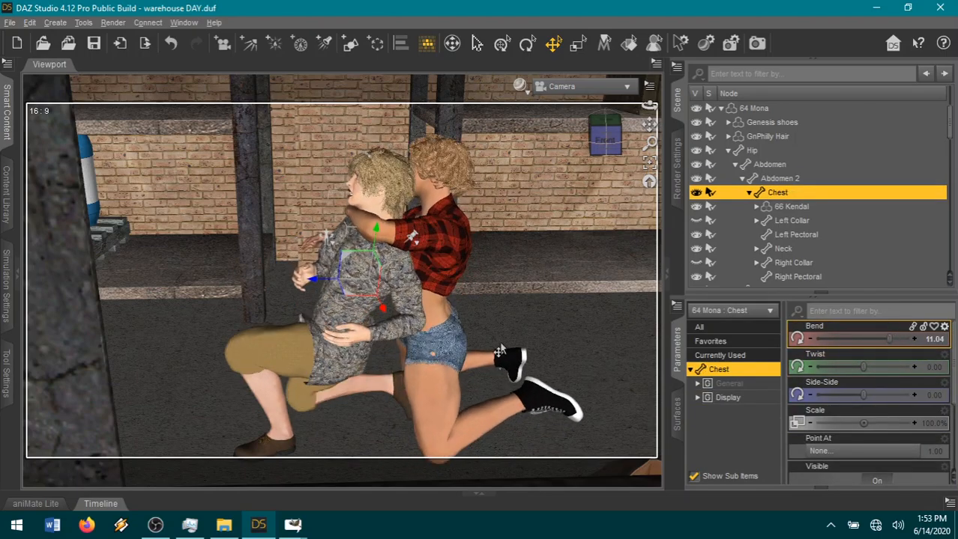
Set the bend of 66 Kendal's Pelvis to -15 and bend both of her thighs forward together.
left_click(447, 343)
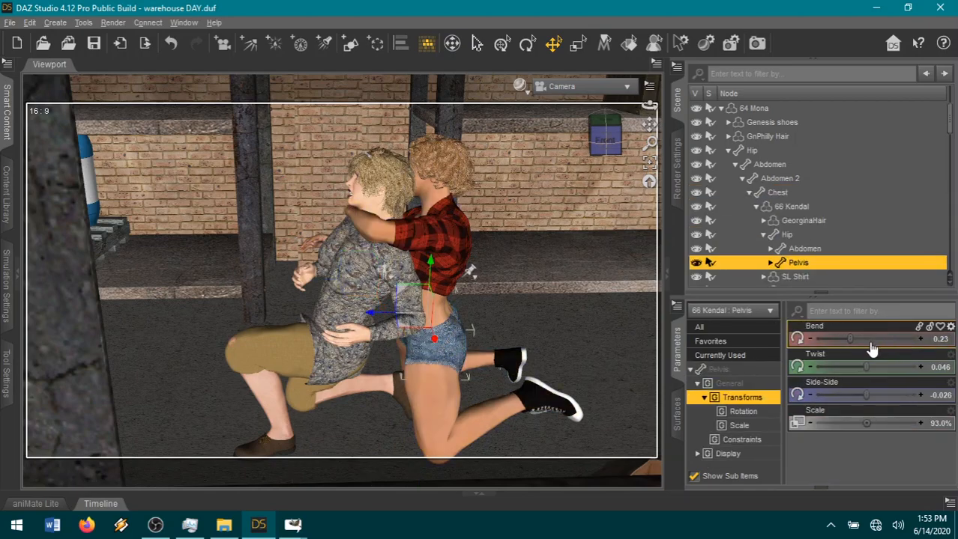
left_click_drag(865, 338, 779, 341)
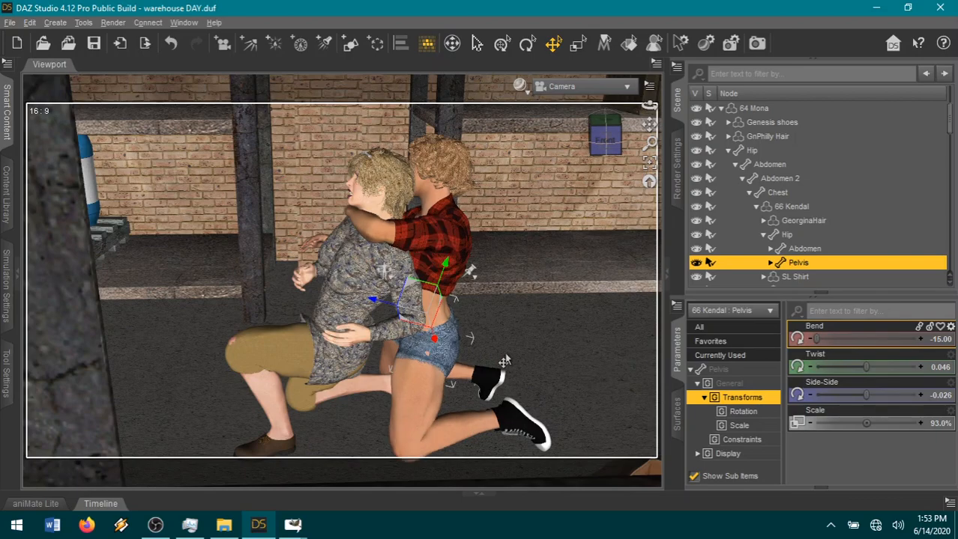
left_click(412, 402)
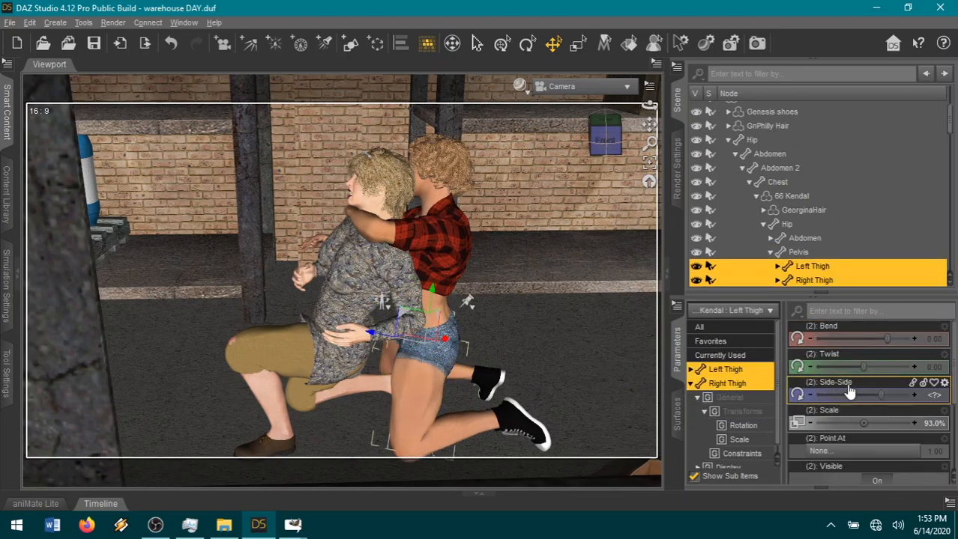
left_click_drag(880, 338, 870, 338)
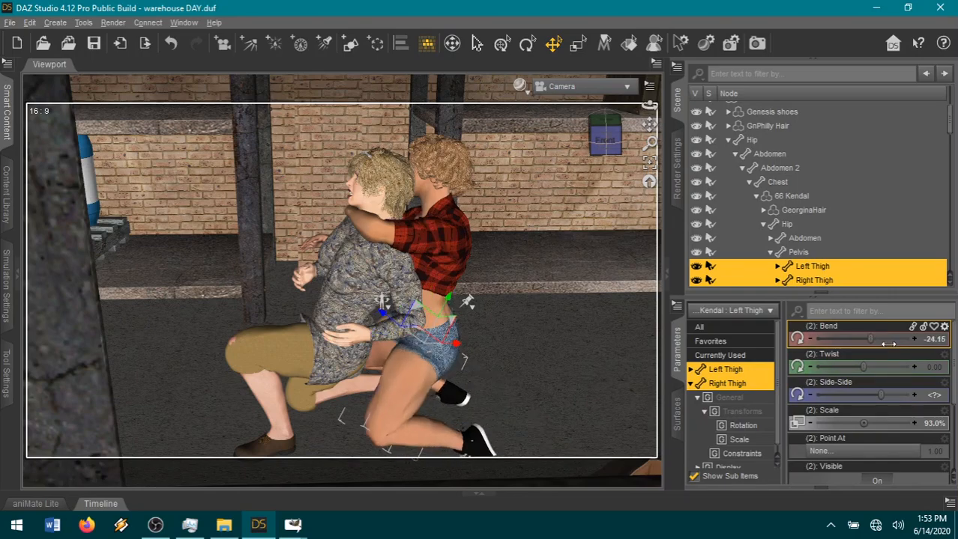
Bend both of 66 Kendal's shins to about 126.37 and set her Right Foot's Side-Side to -10.
left_click(432, 416)
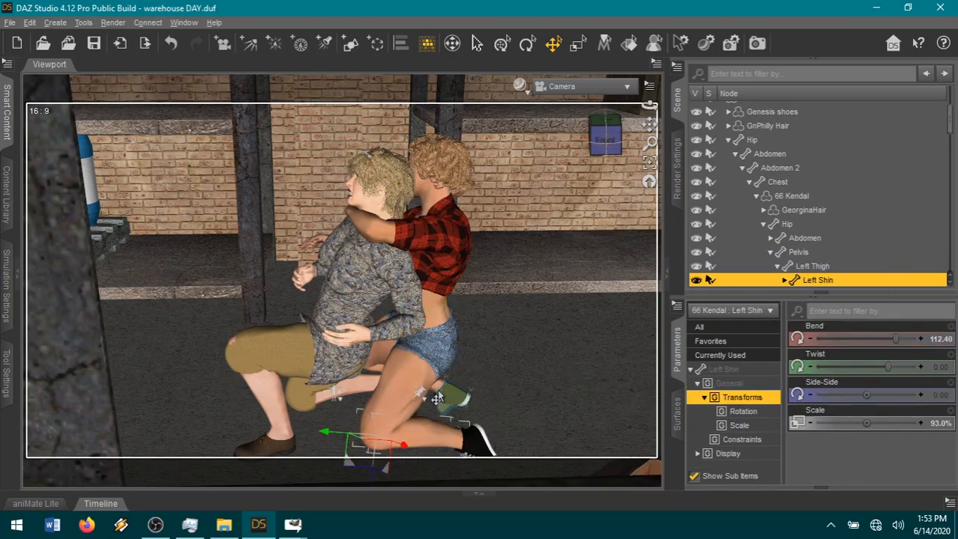
left_click(436, 397, "ctrl")
left_click(727, 372)
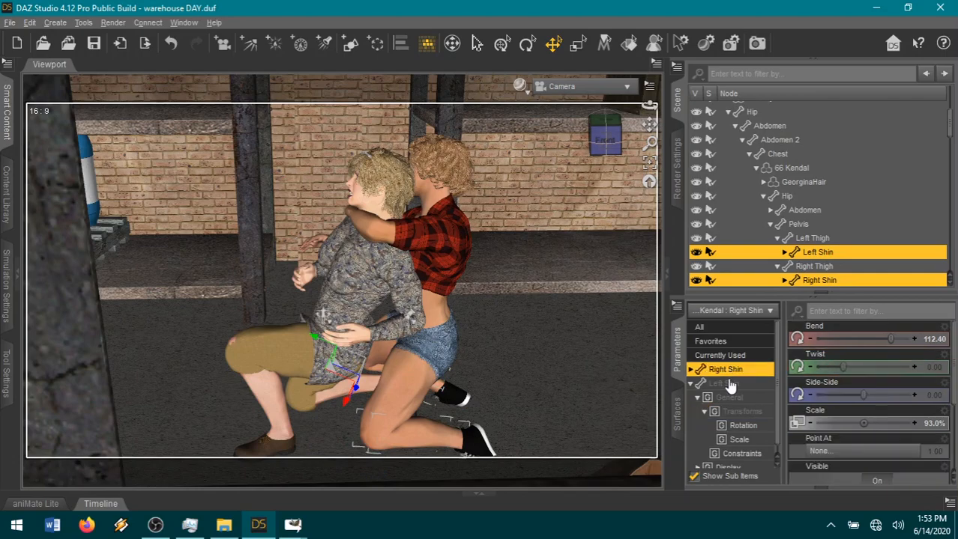
left_click(728, 383, "ctrl")
left_click_drag(886, 338, 899, 339)
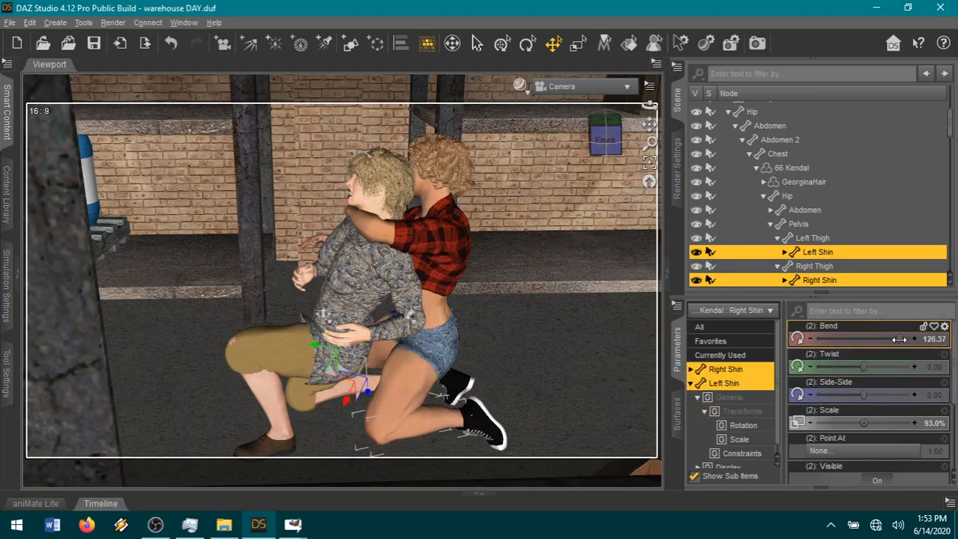
left_click(457, 391)
left_click_drag(867, 368, 774, 385)
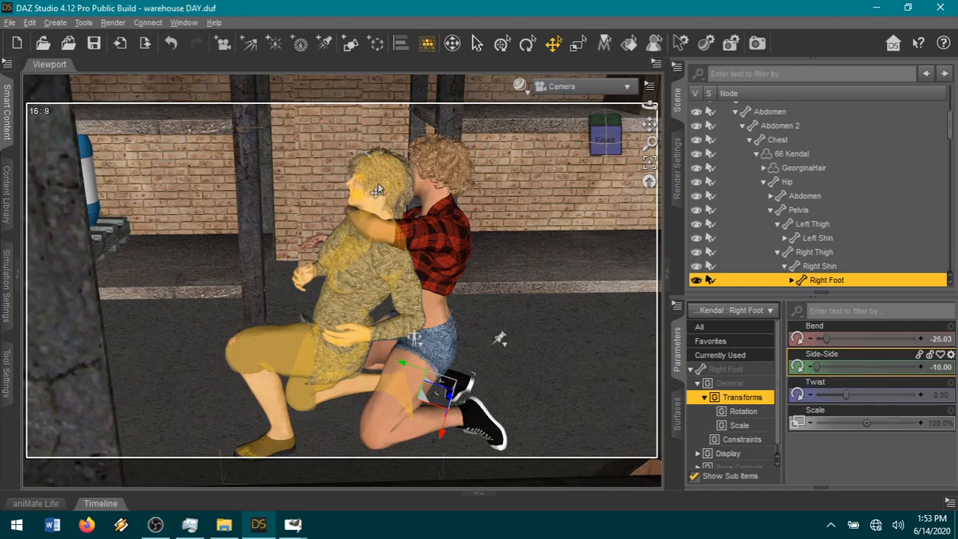
Tilt 64 Mona's head back with a Neck-Head Bend of about -0.66.
left_click(361, 218)
left_click(375, 180)
left_click(712, 341)
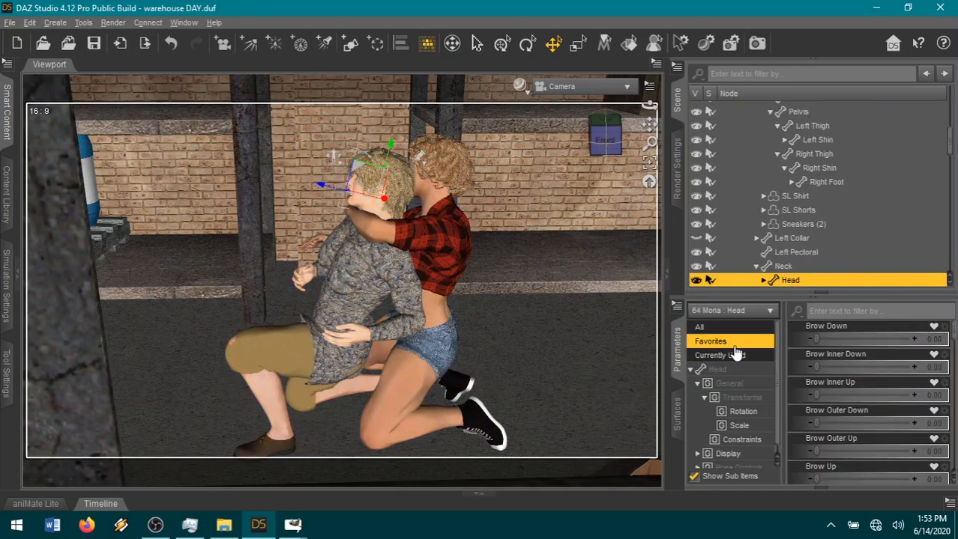
scroll(873, 392, "down", 10)
left_click_drag(838, 424, 831, 416)
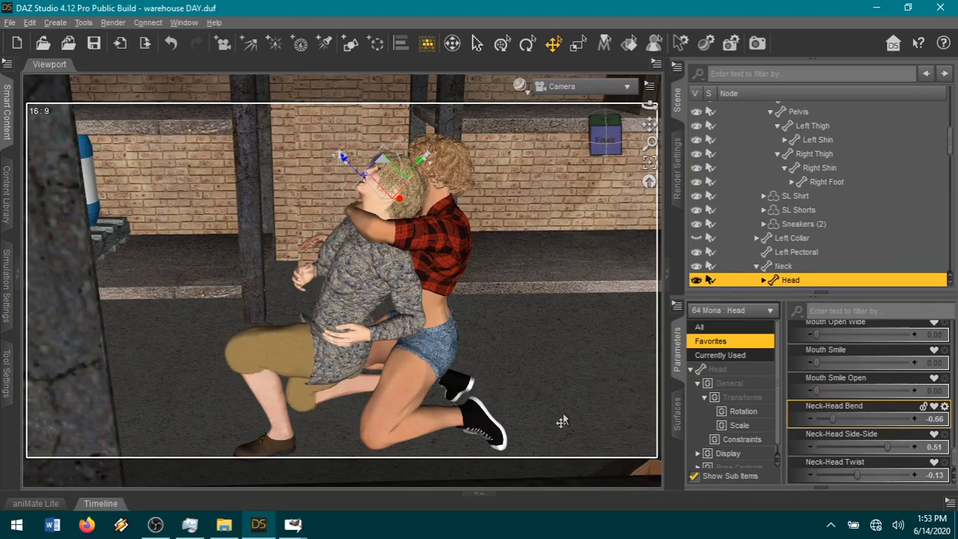
Set the bend of 64 Mona's Right Foot to -35.
left_click_drag(594, 141, 637, 152)
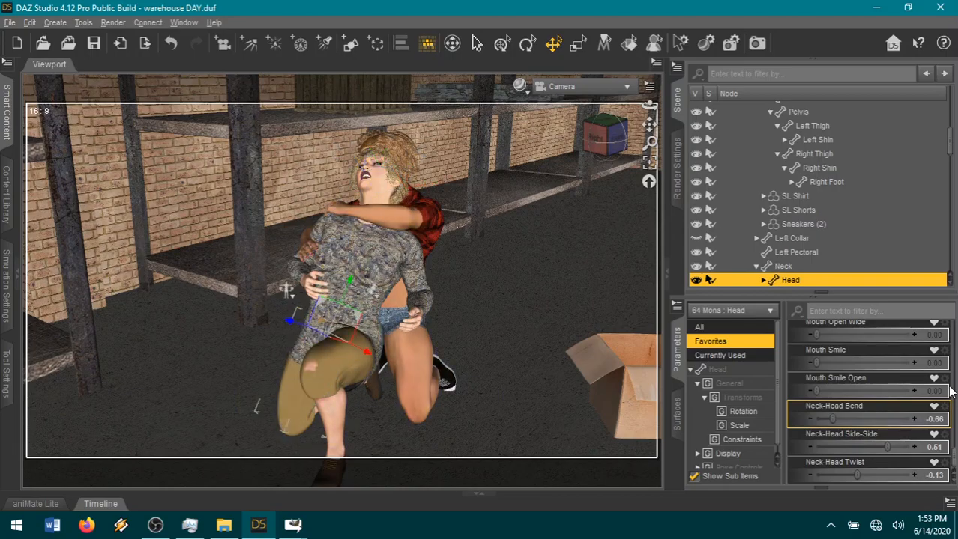
mouse_move(813, 339)
left_mouse_down()
mouse_move(852, 339)
mouse_move(815, 338)
left_mouse_up()
left_click(350, 398)
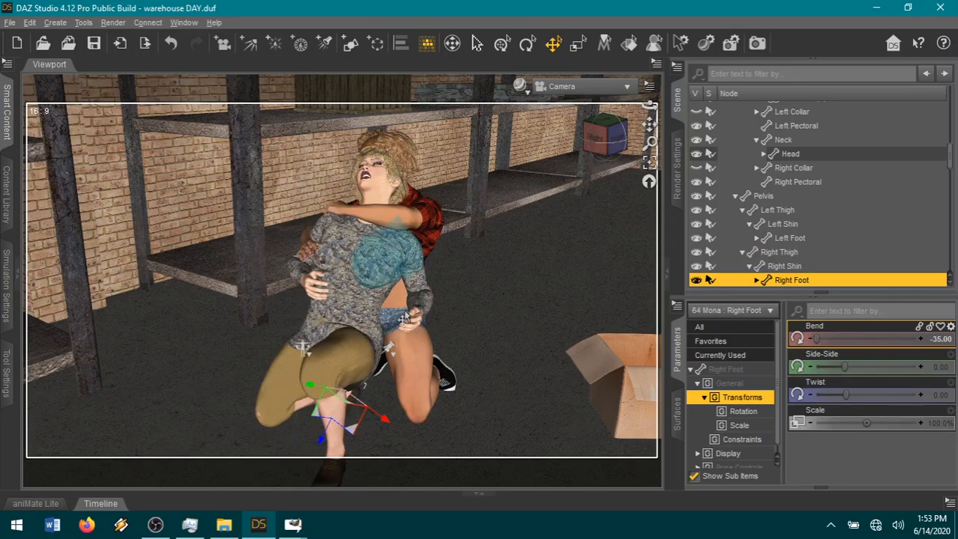
Pose 64 Mona's Right Shoulder with Front-Back at -25, Bend at about 42.69 and Twist at about 1.82.
left_click(294, 267)
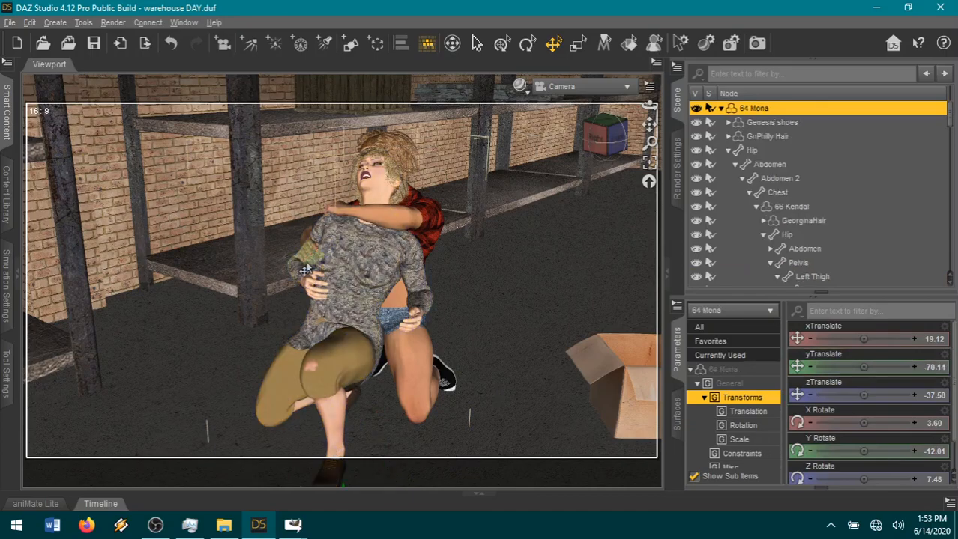
left_click(382, 299)
left_click_drag(840, 369, 813, 368)
left_click_drag(891, 395, 886, 395)
left_click_drag(889, 341, 872, 340)
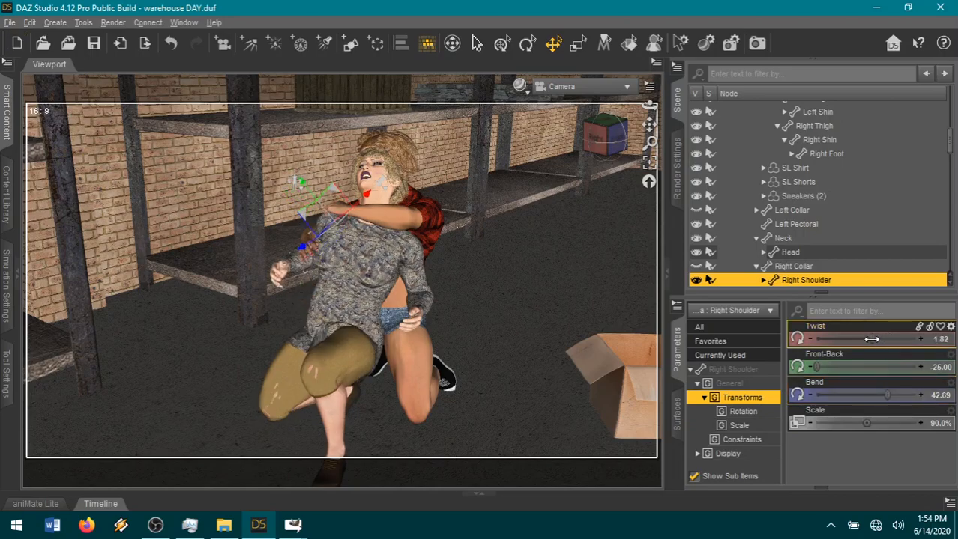
Pose 64 Mona's Right ForeArm with Twist at about 19.51 and Bend at about 59.72.
left_click(298, 270)
left_click_drag(889, 367, 892, 338)
left_click_drag(851, 367, 869, 367)
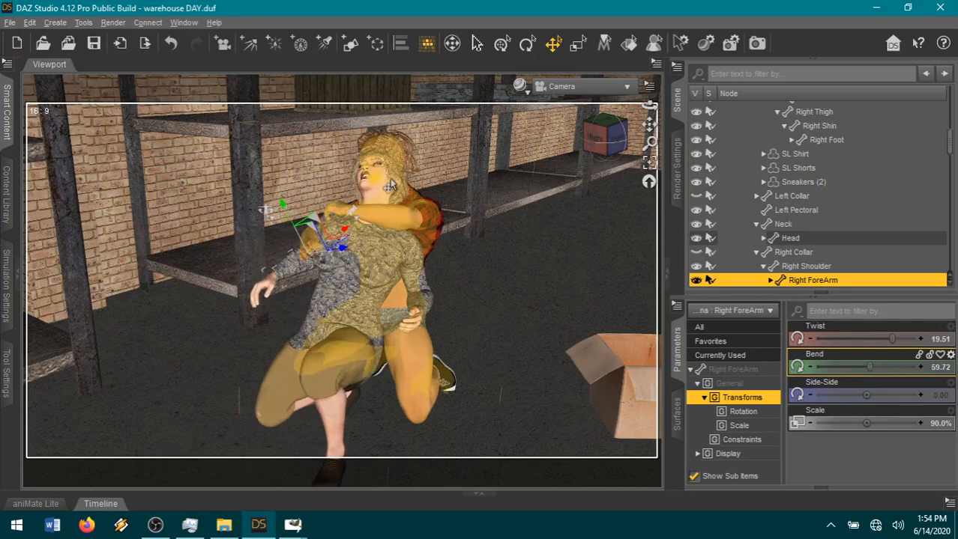
Bring 64 Mona's head forward with a Neck-Head Bend of about -0.24.
left_click(375, 182)
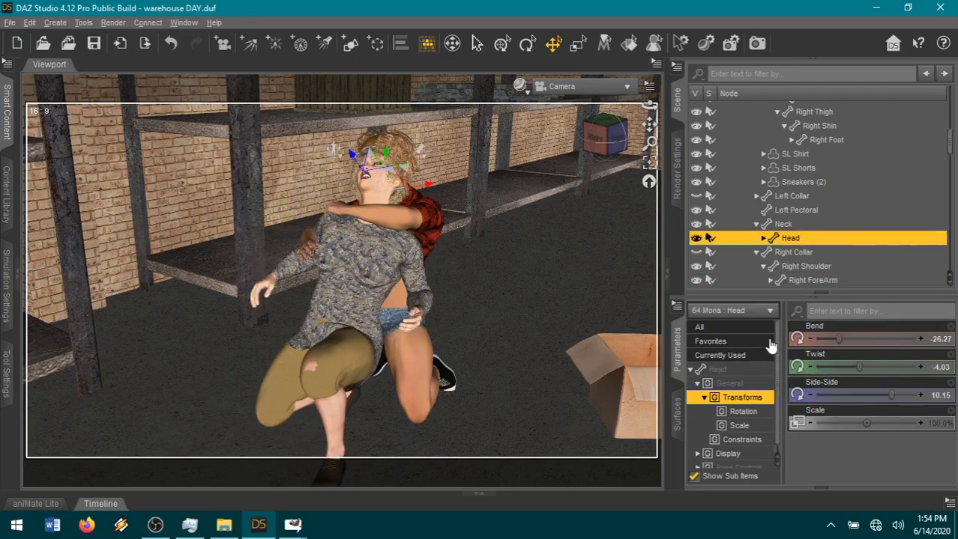
left_click(710, 340)
scroll(873, 437, "down", 5)
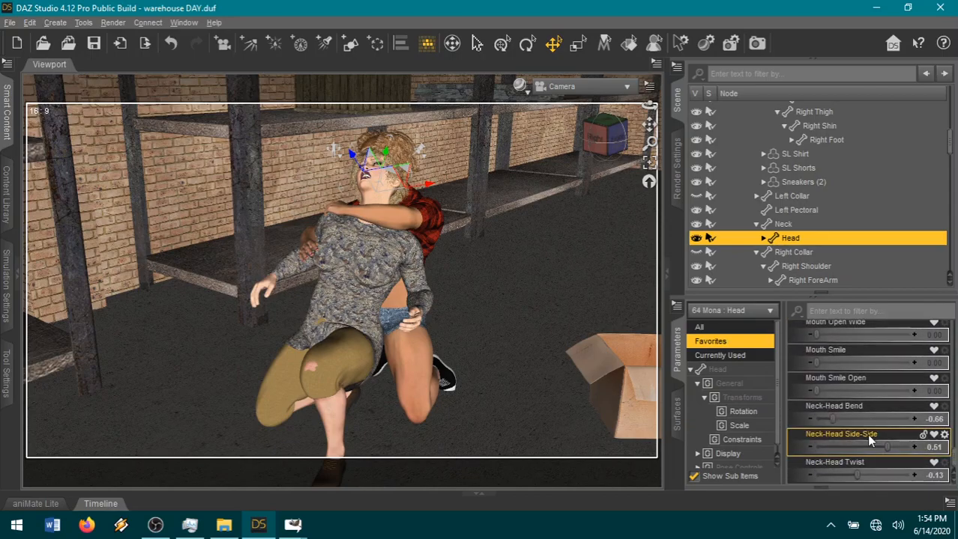
left_click_drag(833, 418, 852, 416)
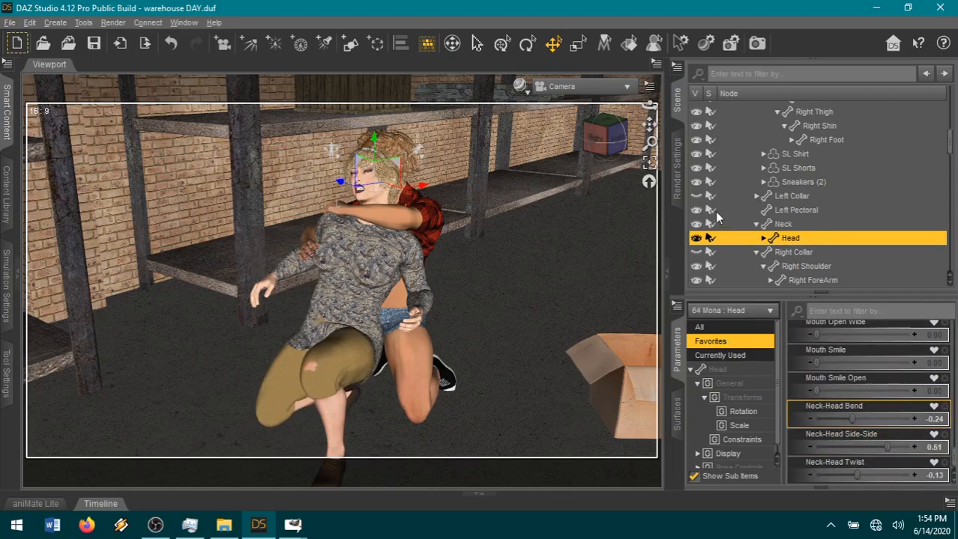
Change 64 Mona's facial expression by setting Afraid to 0 and Angry to about 0.99.
mouse_move(601, 141)
left_mouse_down()
mouse_move(622, 145)
mouse_move(604, 145)
left_mouse_up()
scroll(588, 184, "up", 2)
scroll(560, 221, "down", 1)
scroll(559, 222, "down", 1)
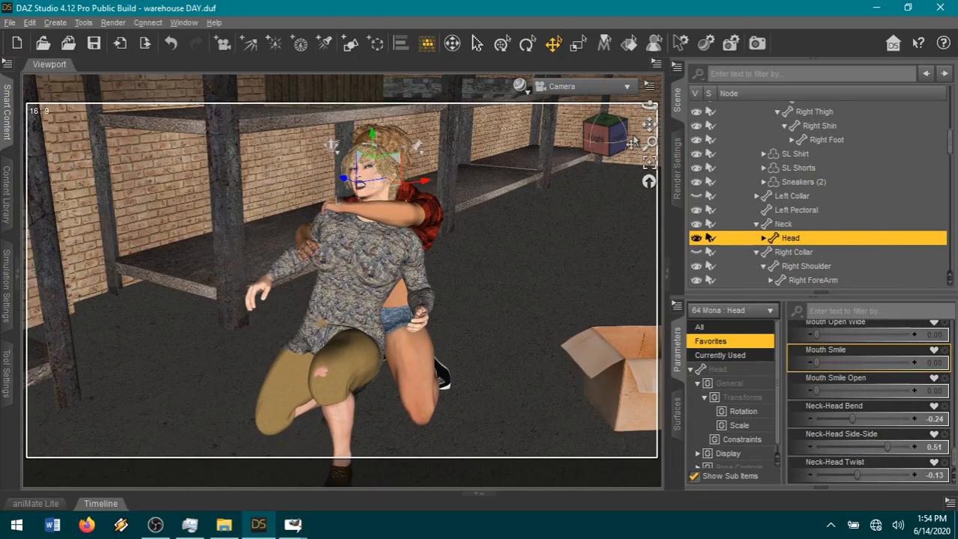
scroll(848, 434, "up", 5)
scroll(864, 419, "up", 6)
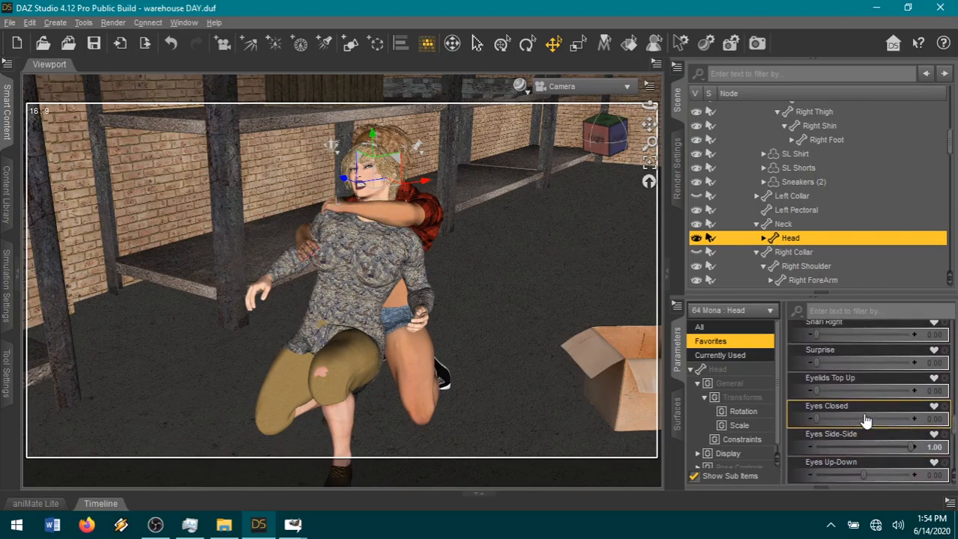
scroll(864, 421, "up", 6)
scroll(865, 422, "up", 1)
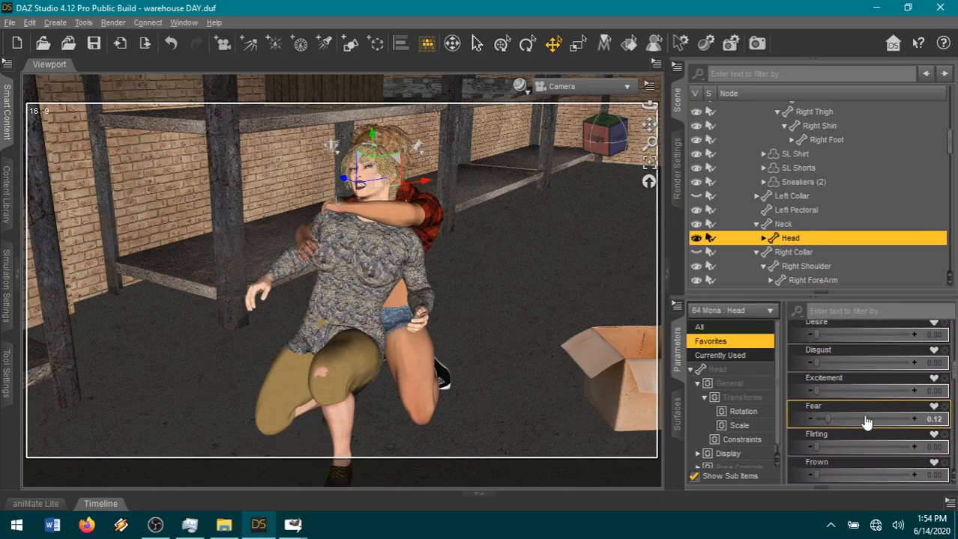
scroll(865, 422, "up", 8)
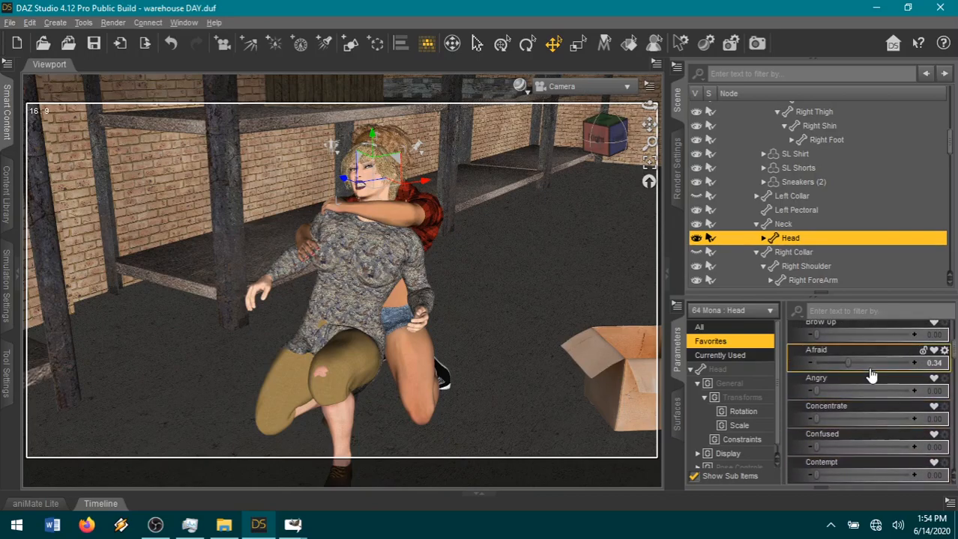
left_click_drag(858, 388, 903, 393)
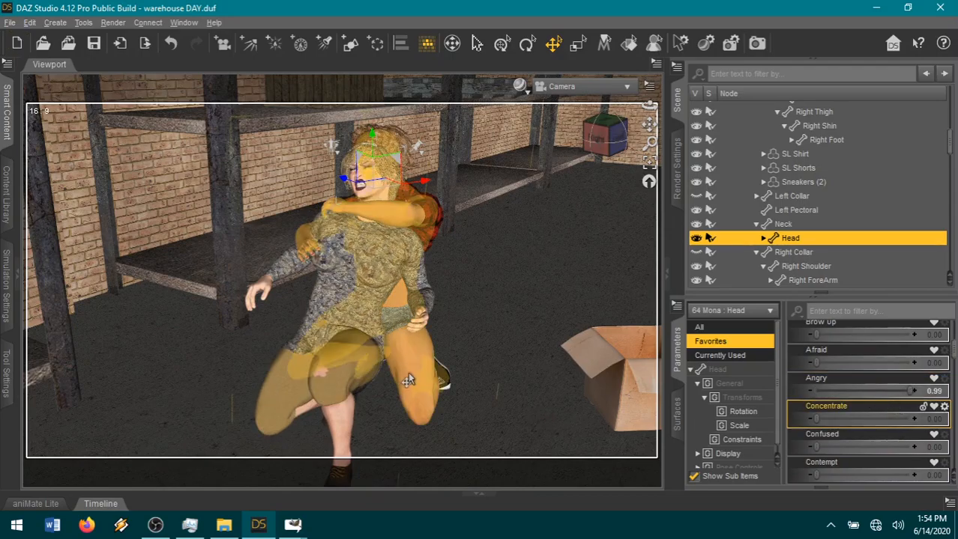
Pose 66 Kendal's left leg with Left Thigh Bend at about -55.67 and Twist at -42.54, and Left Shin Bend at about 130.82.
left_click(408, 376)
left_click(725, 370)
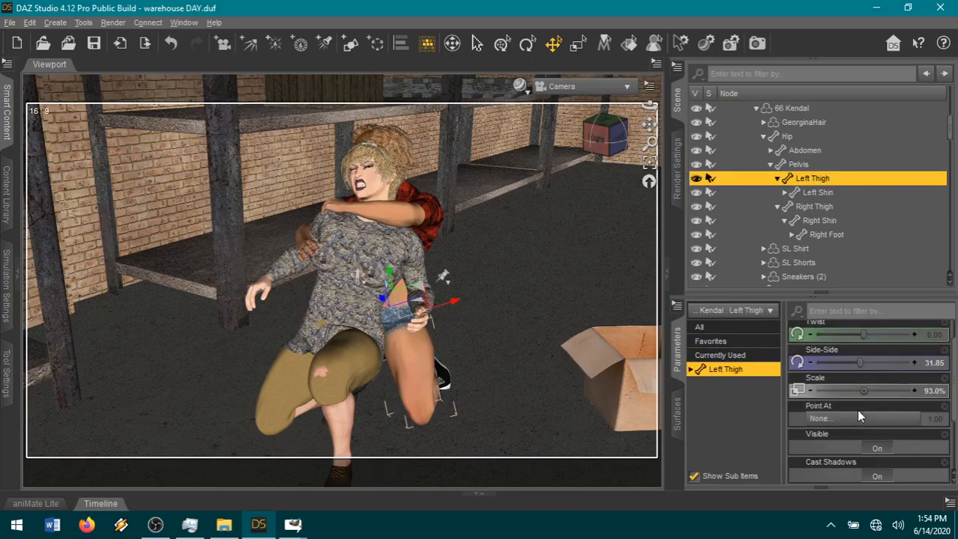
left_click_drag(868, 345, 849, 346)
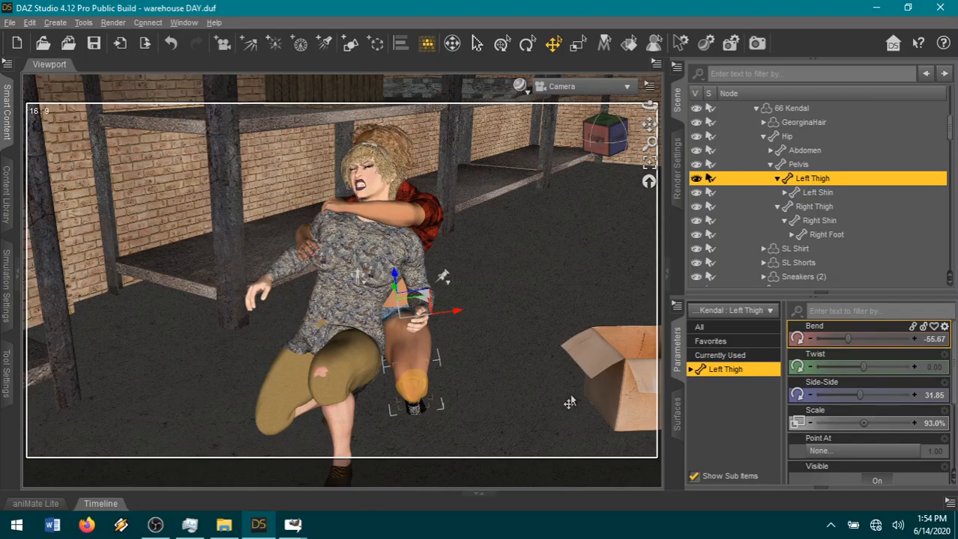
left_click(415, 407)
left_click_drag(836, 341, 727, 369)
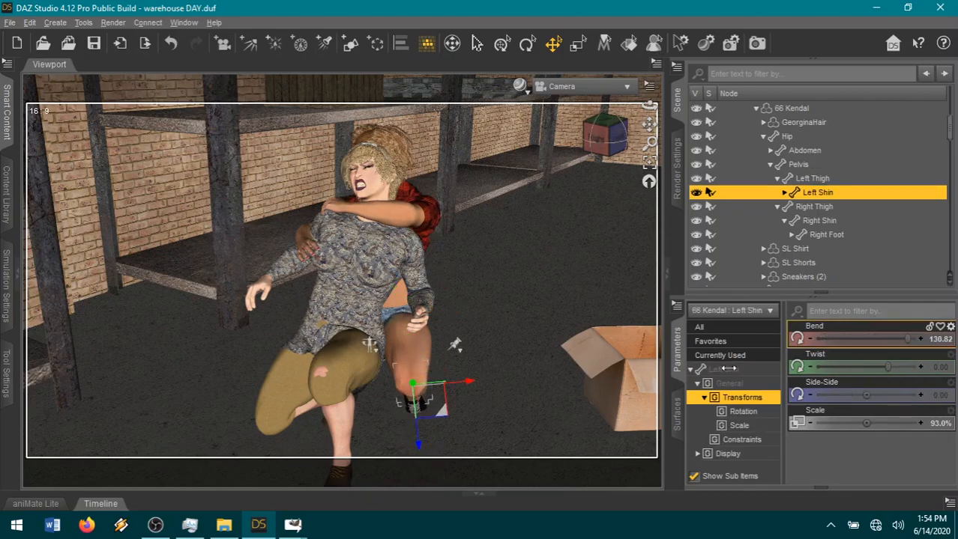
left_click(411, 355)
left_click_drag(846, 367, 837, 371)
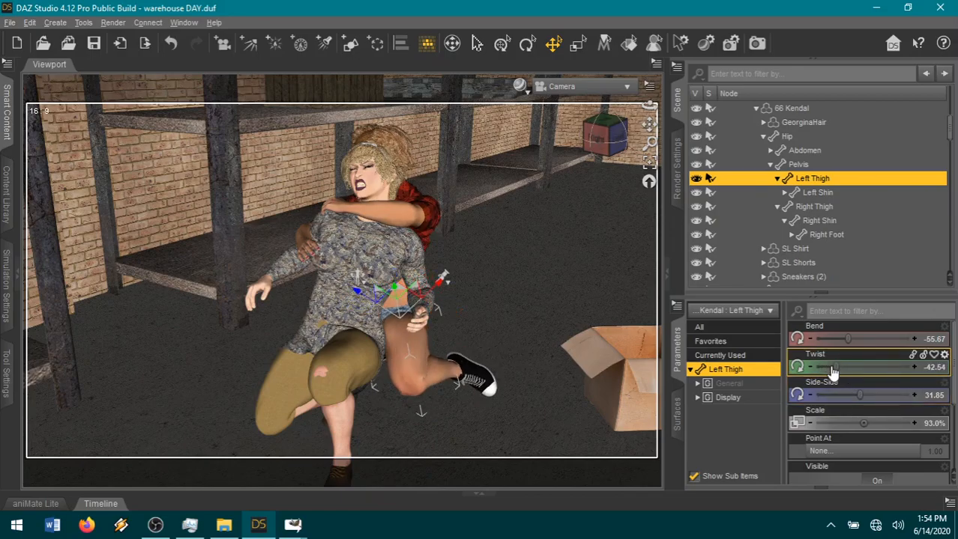
Tilt 66 Kendal's Pelvis to a Side-Side value of about -8.18.
left_click(382, 324)
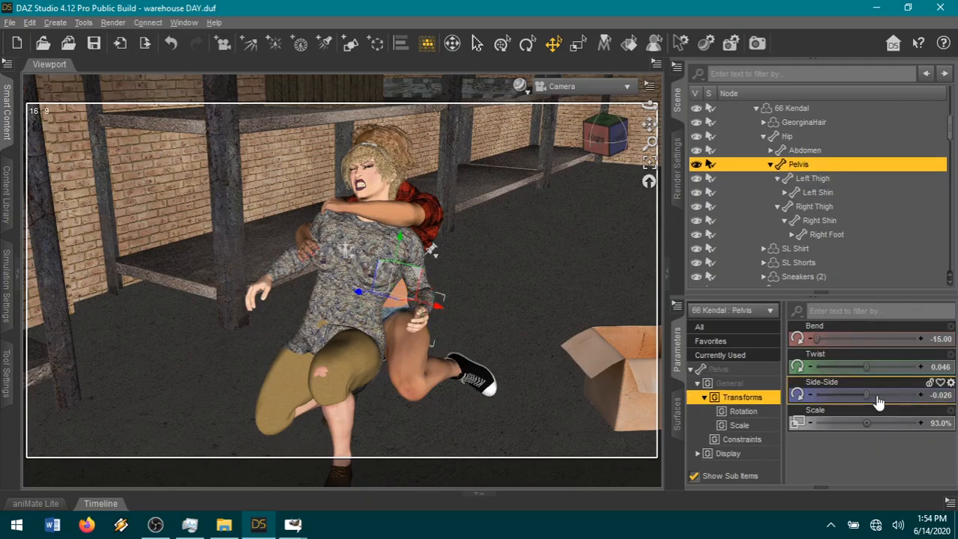
left_click_drag(861, 401, 825, 395)
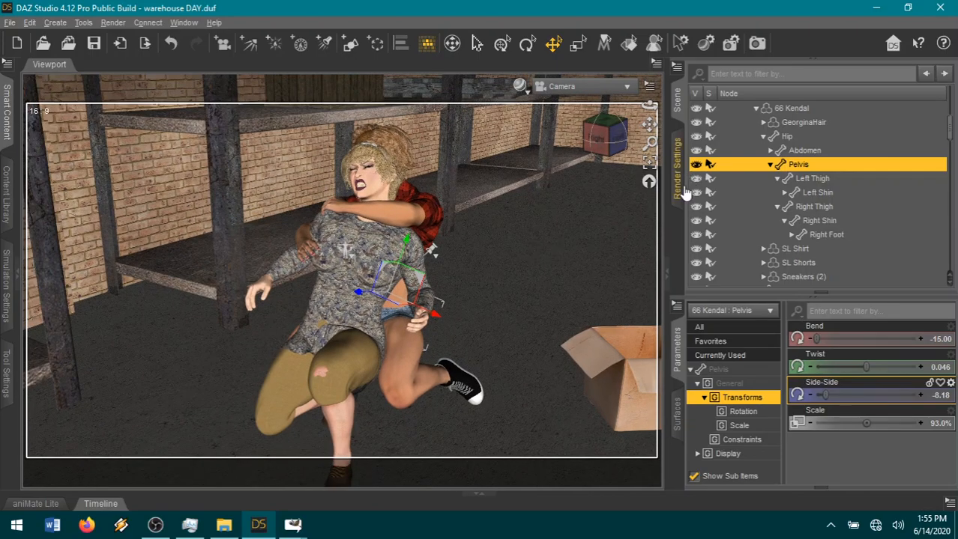
left_click(676, 188)
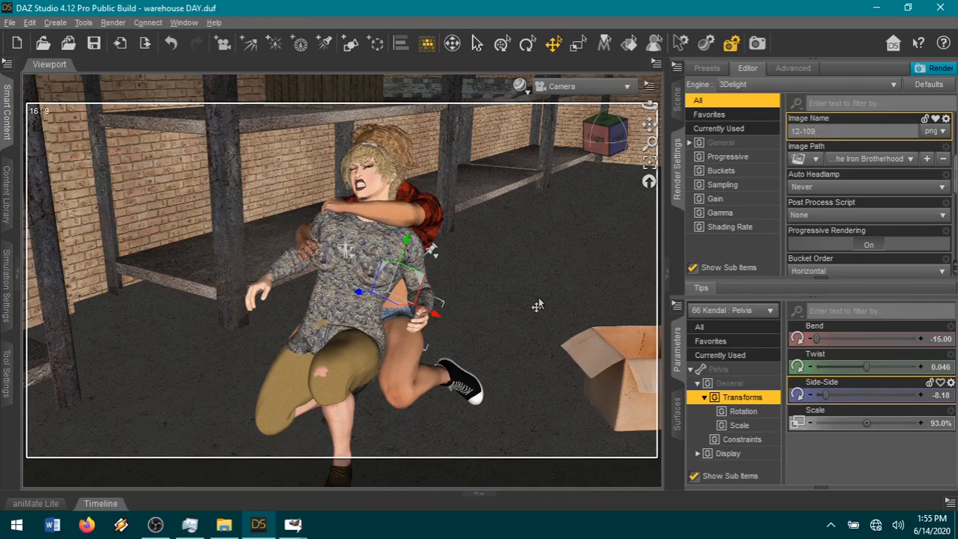
left_click(677, 112)
Unparent 66 Kendal from 64 Mona's Chest, and collapse 64 Mona's Hip and the 66 Kendal hierarchy.
scroll(757, 193, "up", 3)
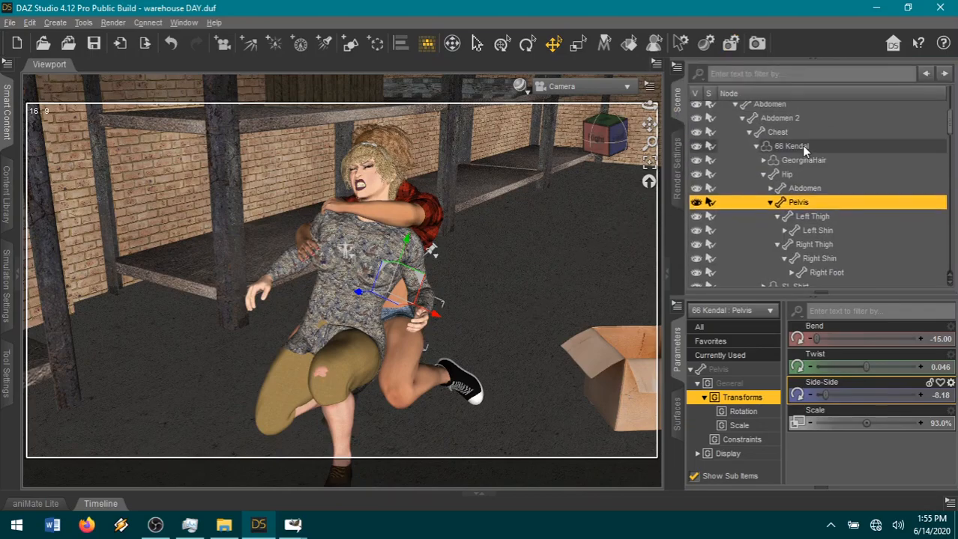
left_click(801, 146)
right_click(801, 147)
left_click(817, 229)
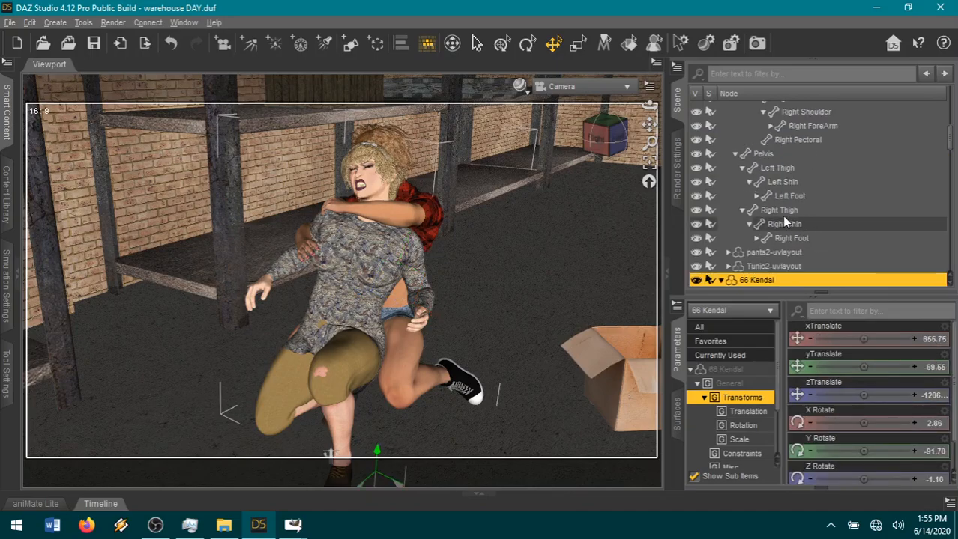
scroll(788, 210, "up", 5)
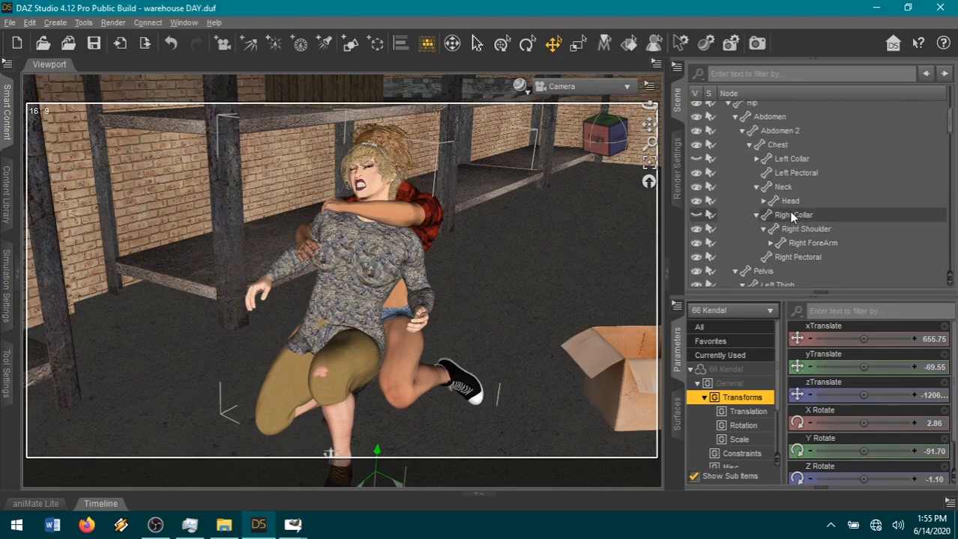
left_click(727, 174)
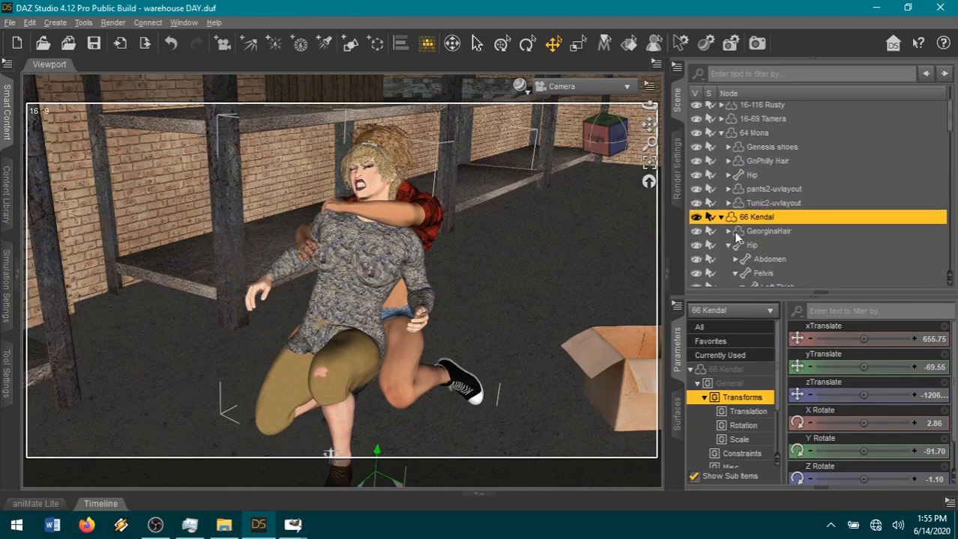
left_click(721, 217)
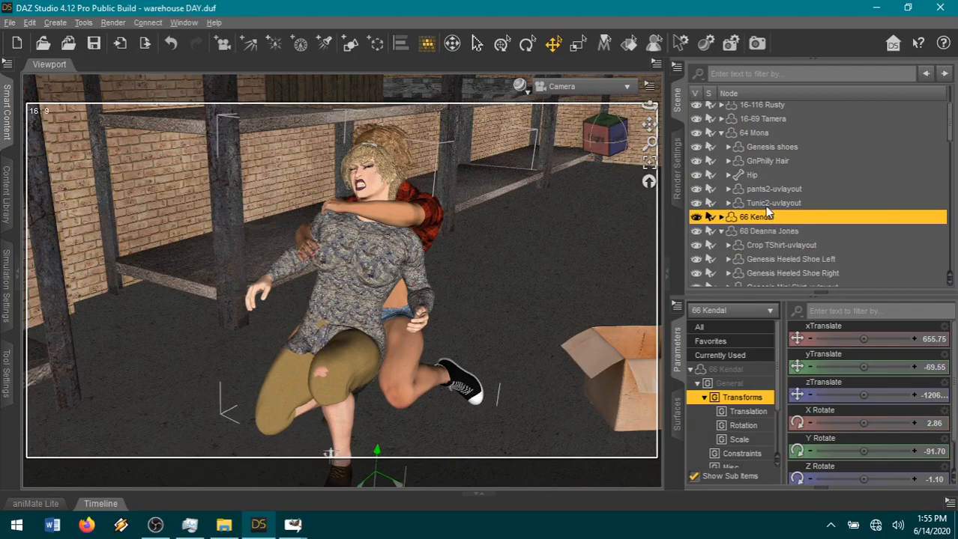
Try 10 Smoothing Iterations and 10 Collision Iterations on 64 Mona's pants2-uvlayout, and undo the changes.
left_click(766, 189)
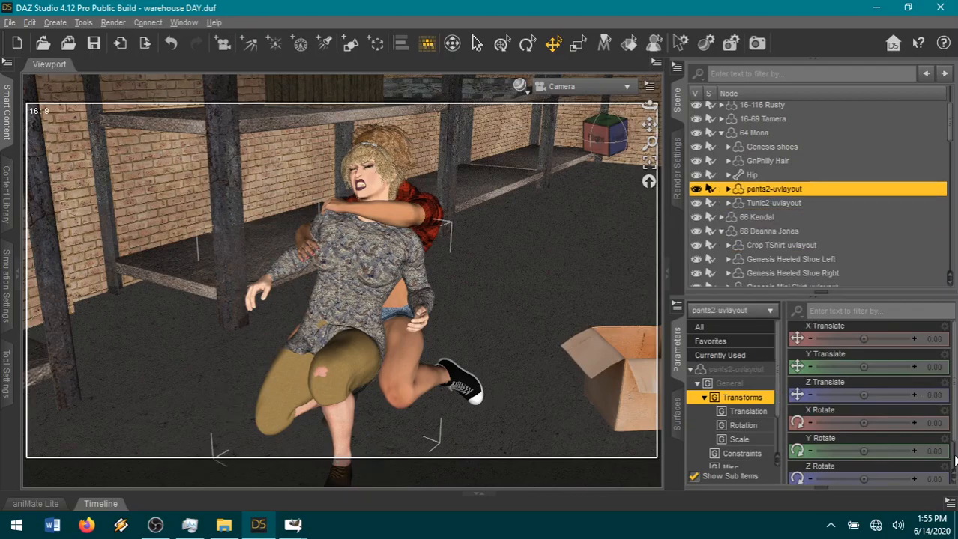
left_click(726, 372)
scroll(894, 413, "down", 10)
scroll(881, 426, "down", 5)
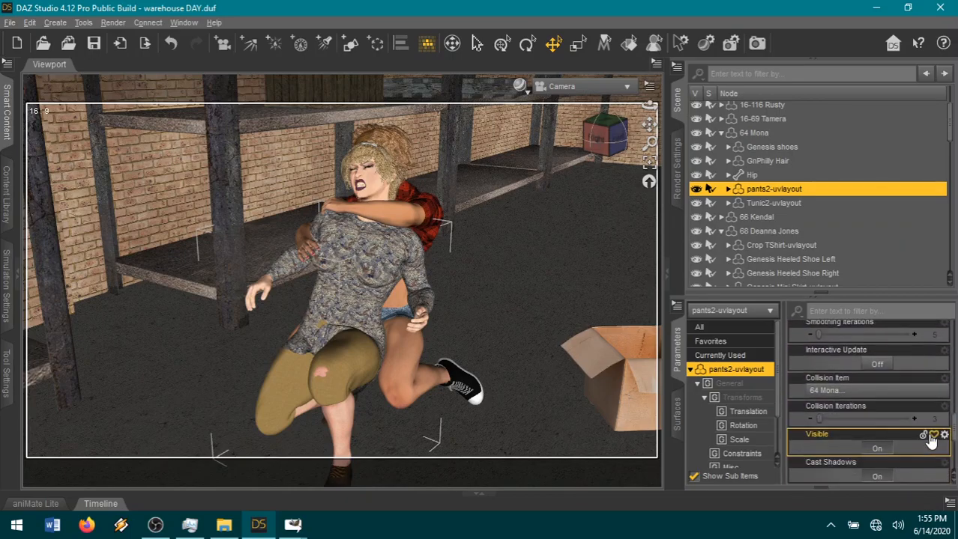
left_click(934, 420)
type("8")
key("Return")
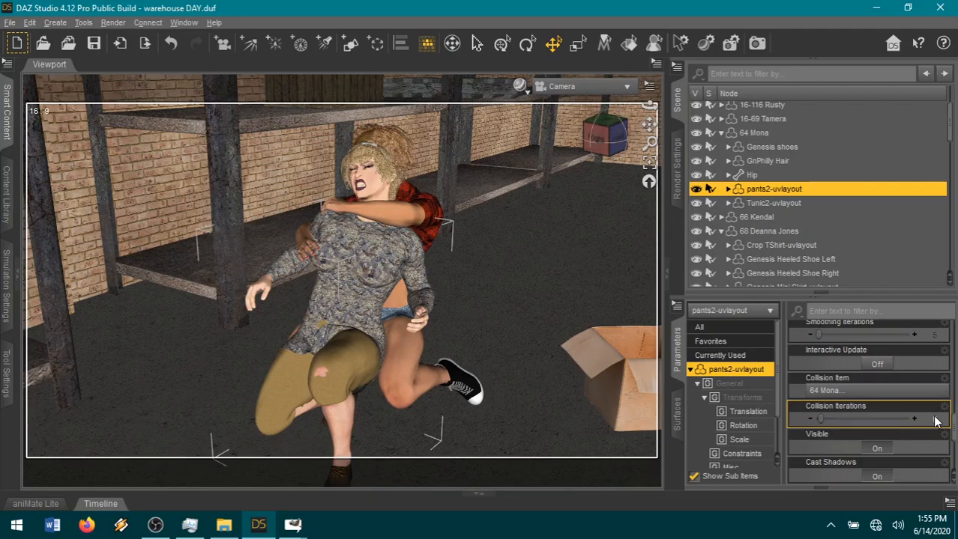
left_click(934, 336)
type("10")
key("Return")
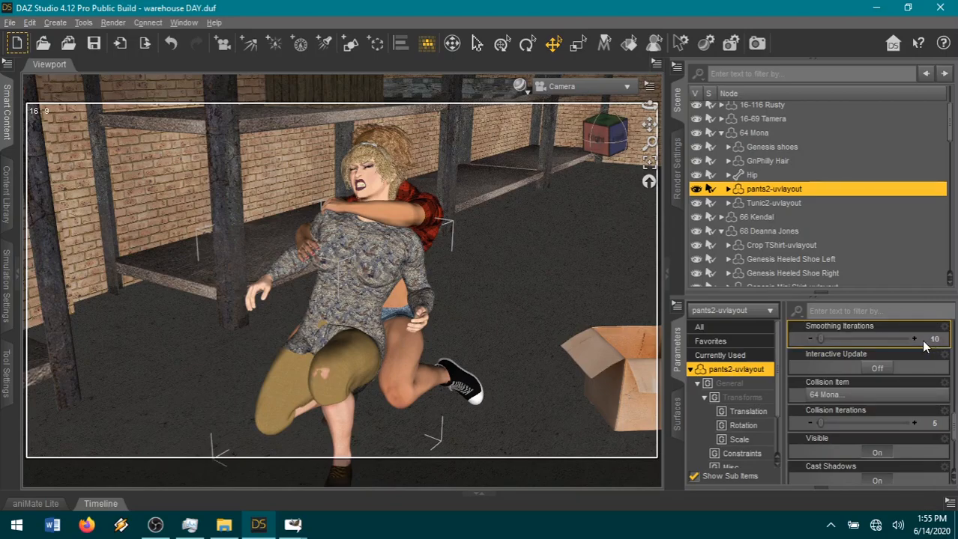
left_click(932, 424)
key("Return")
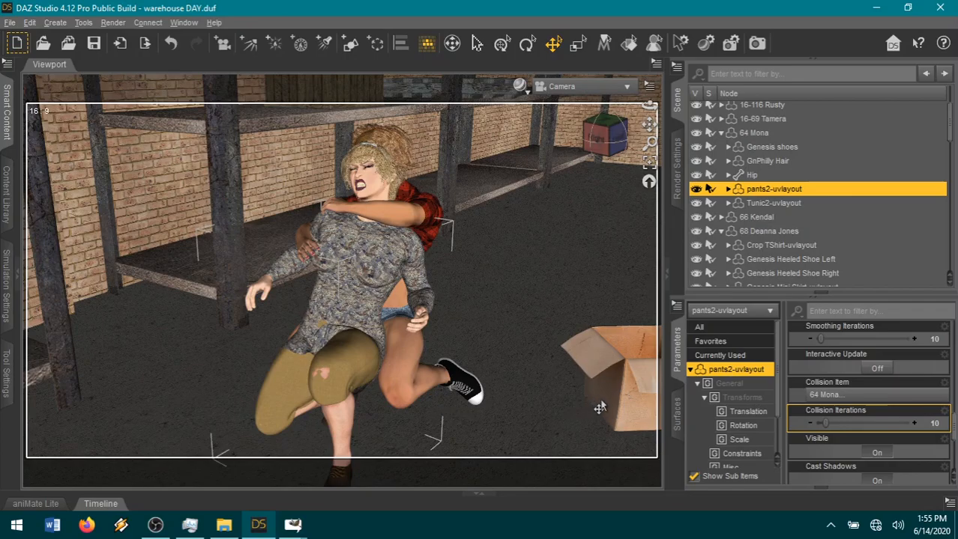
left_click(176, 48)
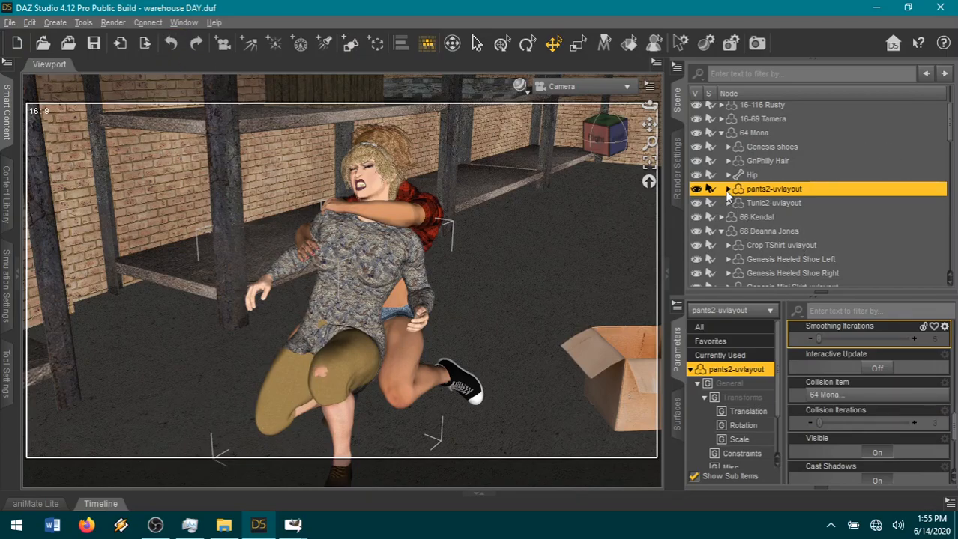
Select the Left Shin and Right Shin bones of 64 Mona's pants2-uvlayout together and display both bones' parameters.
left_click(727, 189)
left_click(735, 203)
left_click(742, 232)
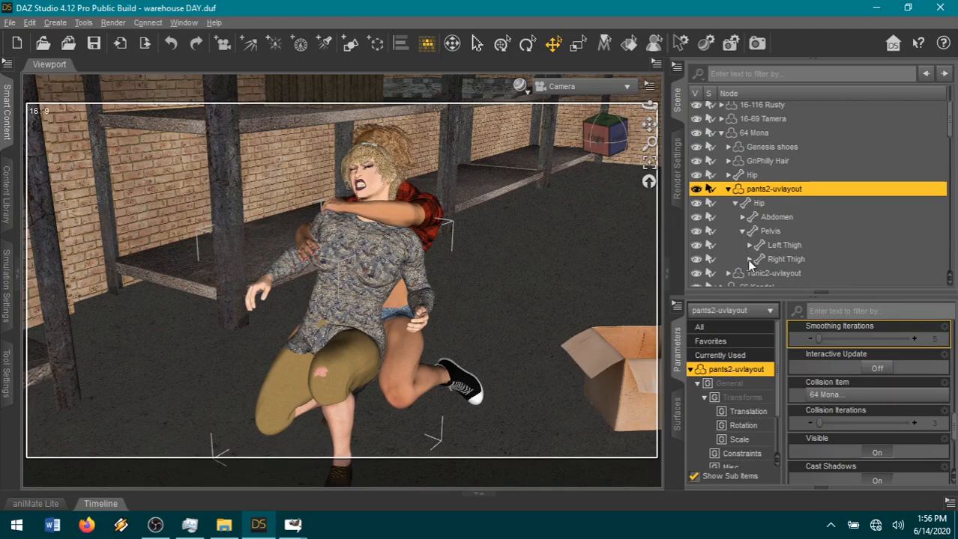
left_click(748, 259)
left_click(748, 245)
scroll(792, 211, "down", 2)
left_click(784, 171)
left_click(793, 184)
left_click(802, 213, "ctrl")
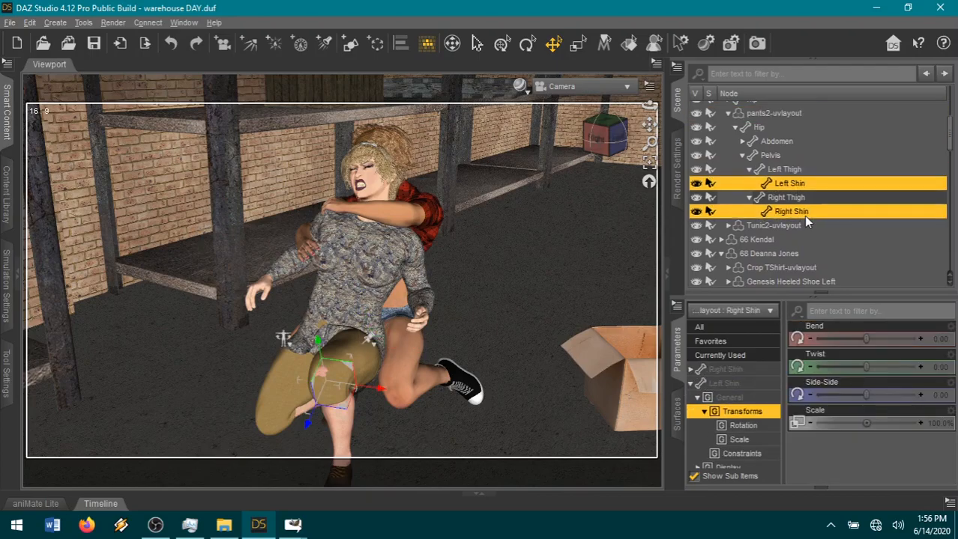
left_click(732, 369)
left_click(733, 385, "ctrl")
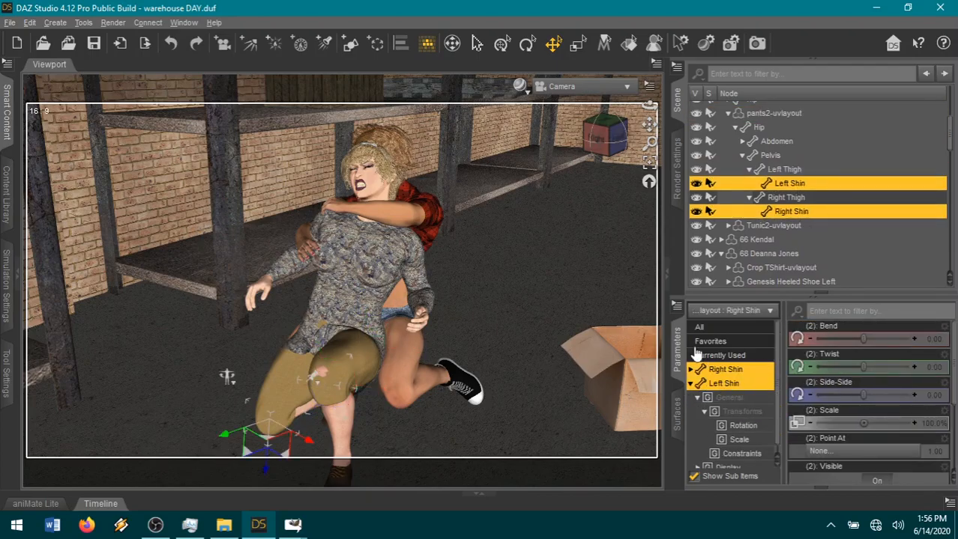
Show the hidden parameters and raise the Z Scale of both pants shins slightly above 101.5%.
left_click(676, 307)
mouse_move(704, 9)
left_click(862, 10)
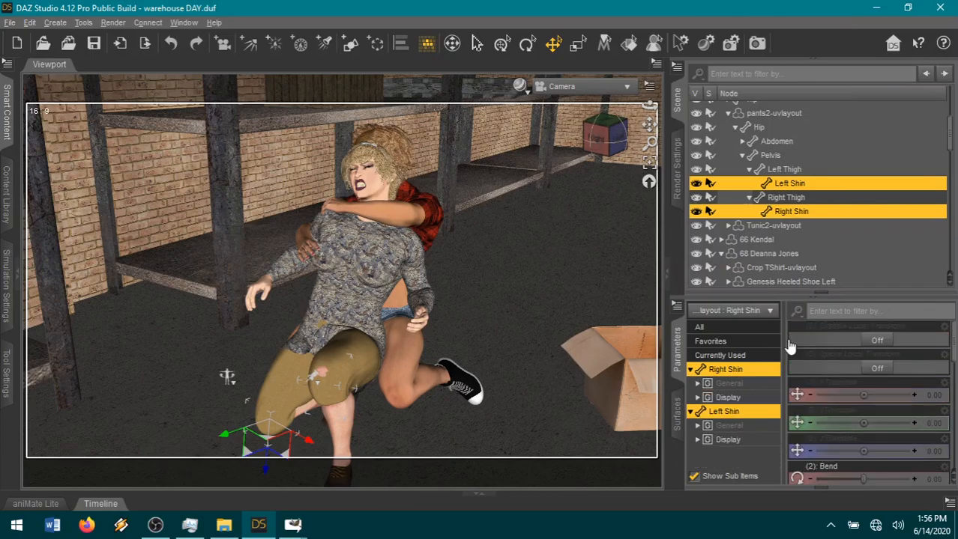
scroll(869, 416, "down", 5)
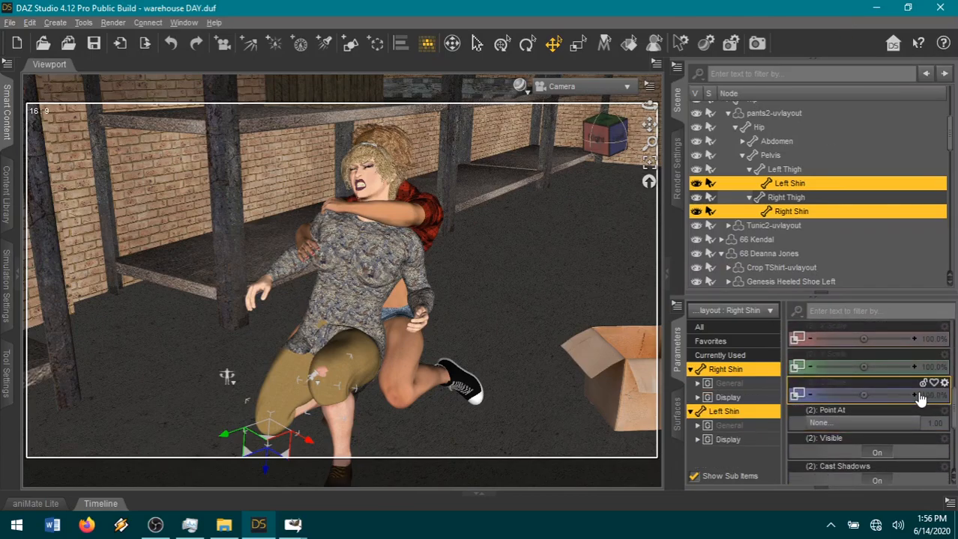
left_click_drag(913, 399, 915, 399)
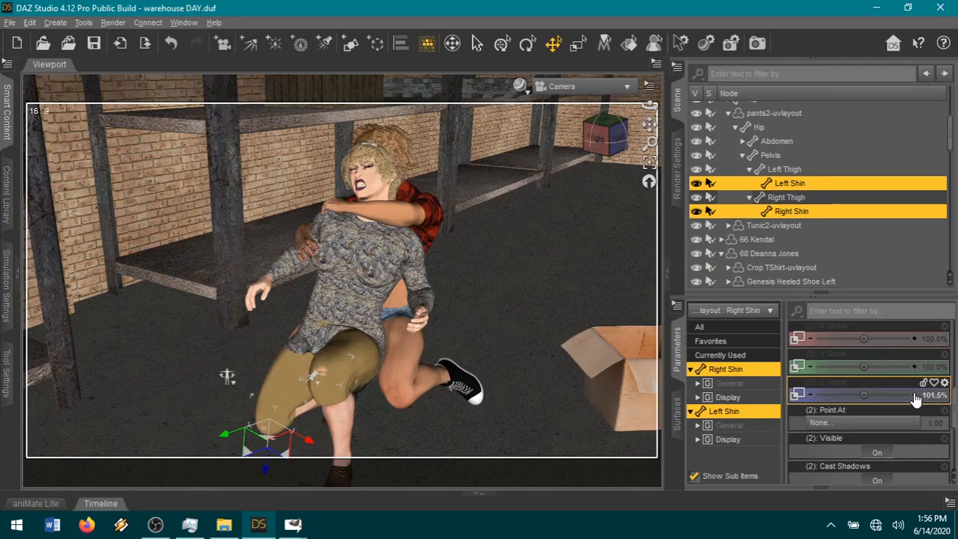
left_click(916, 399)
left_click(916, 400)
Set the Z Scale of the pants' Left Thigh and Right Thigh bones together to 102.5%.
left_click(802, 197)
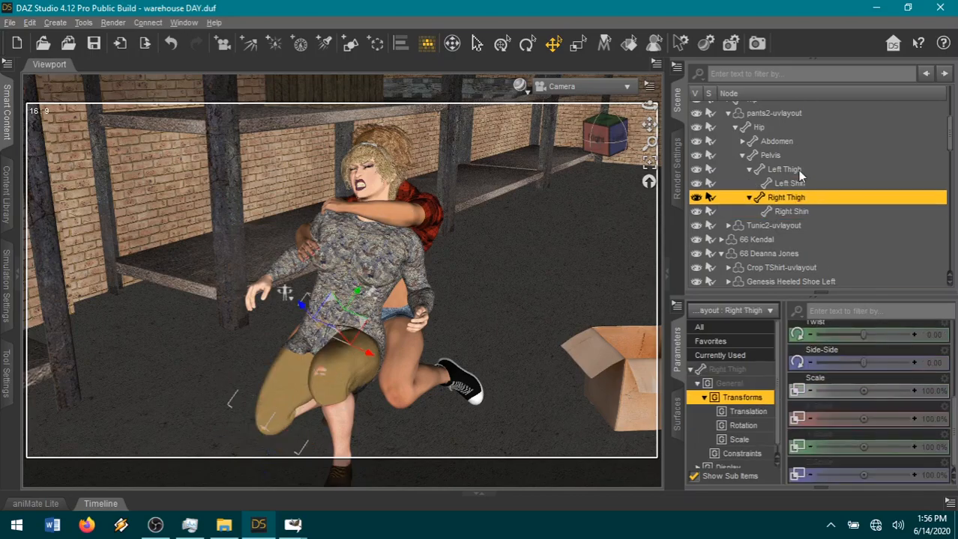
left_click(797, 170, "ctrl")
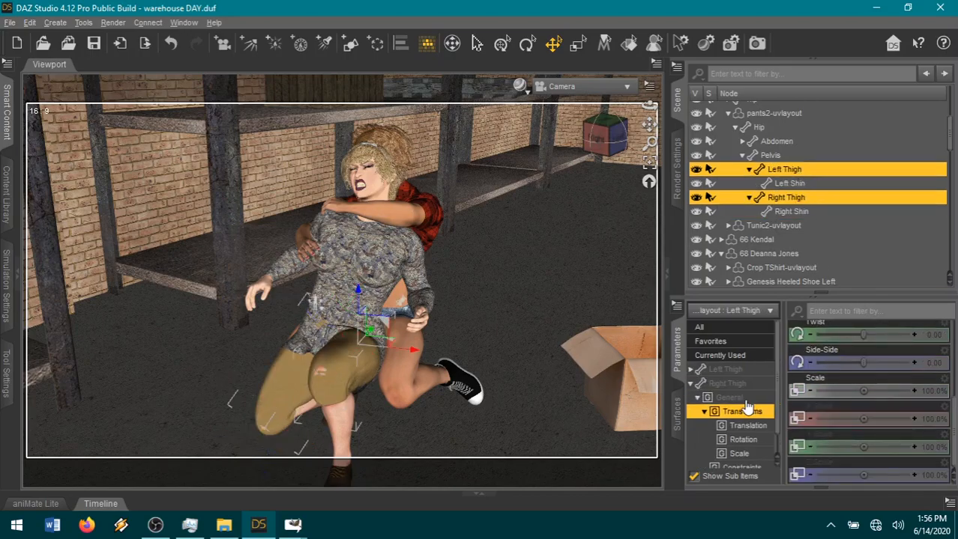
left_click(914, 477)
left_click(914, 478)
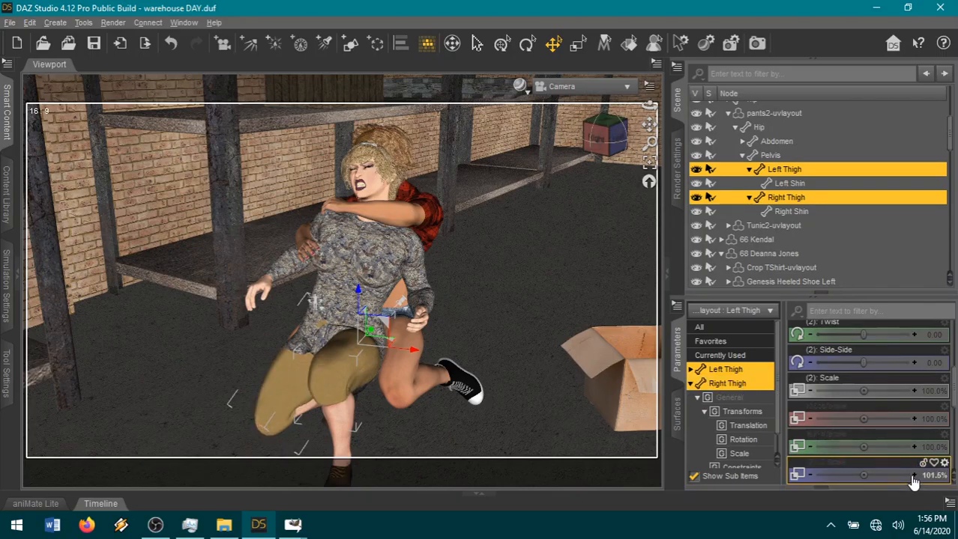
left_click(913, 478)
left_click(913, 478)
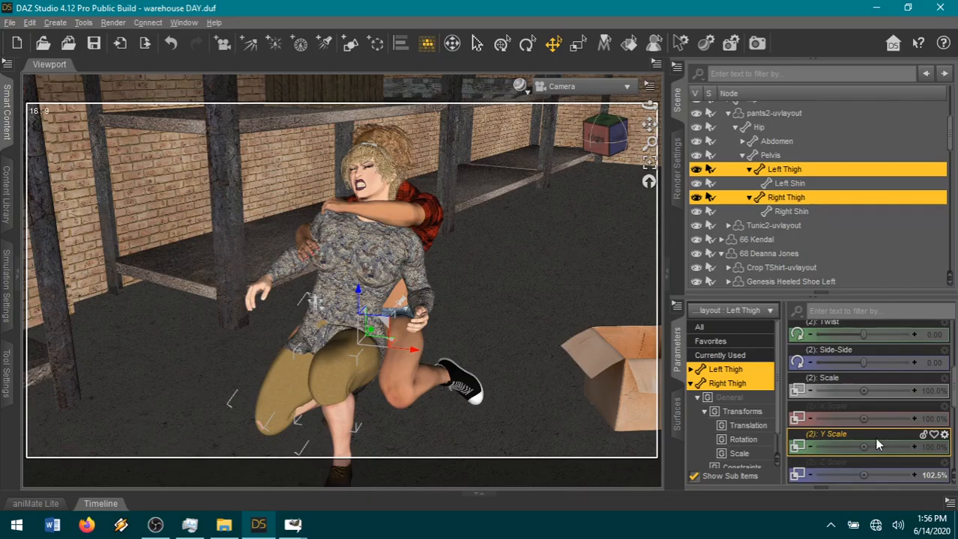
Collapse the pants' hierarchy and hide the Right Thigh of 64 Mona's own body.
left_click(725, 116)
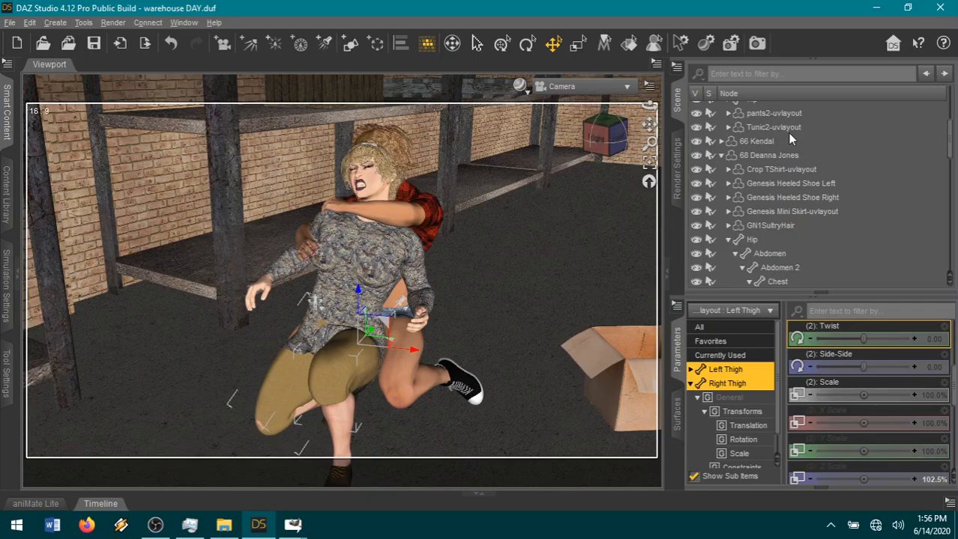
scroll(770, 211, "up", 3)
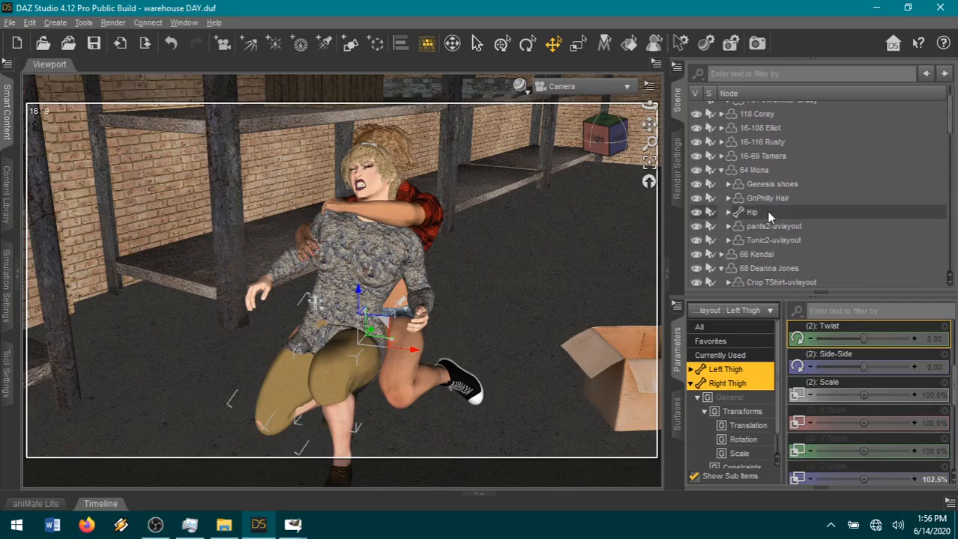
left_click(728, 213)
scroll(810, 240, "down", 3)
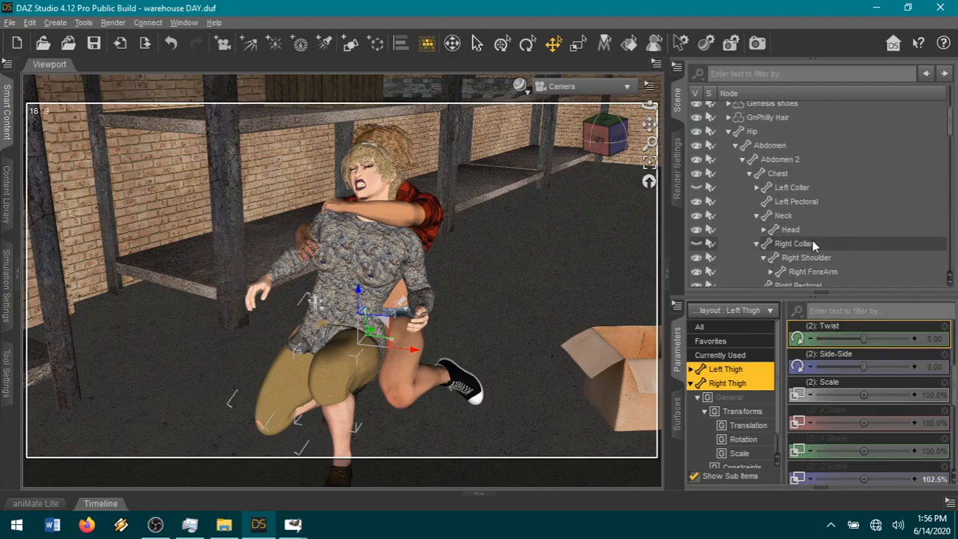
scroll(810, 241, "down", 2)
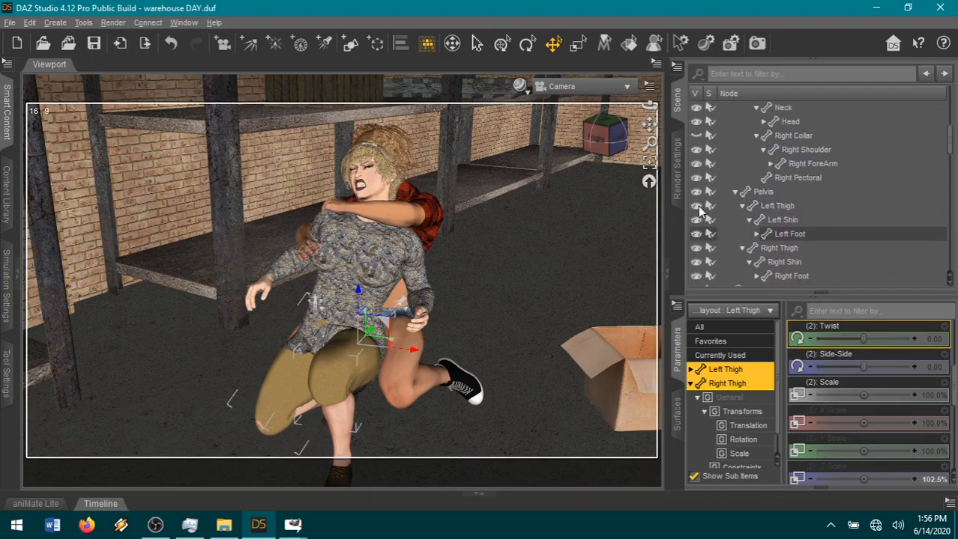
left_click(696, 249)
scroll(835, 243, "up", 10)
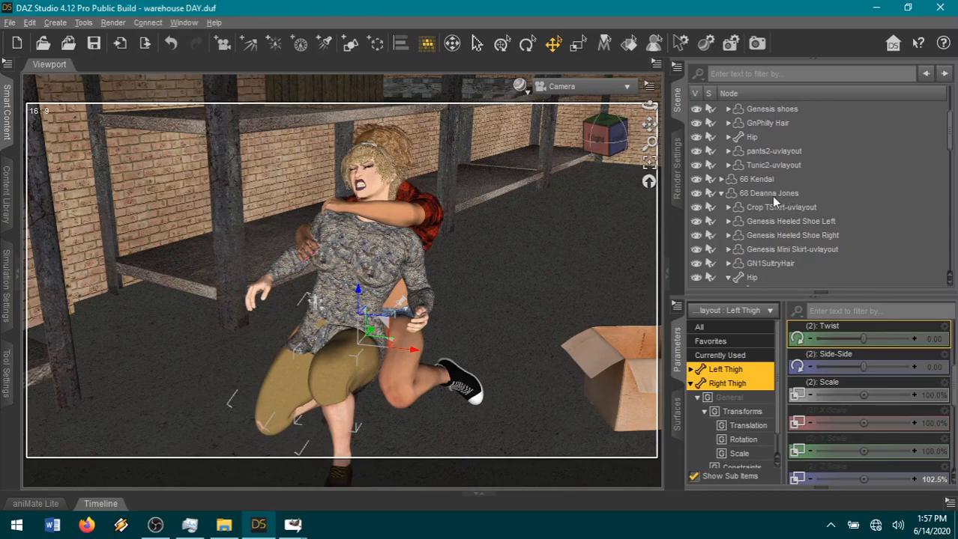
Expand 64 Mona's Tunic2-uvlayout down to its Abdomen bone and set the Abdomen's Z Scale to 101.0%.
left_click(760, 166)
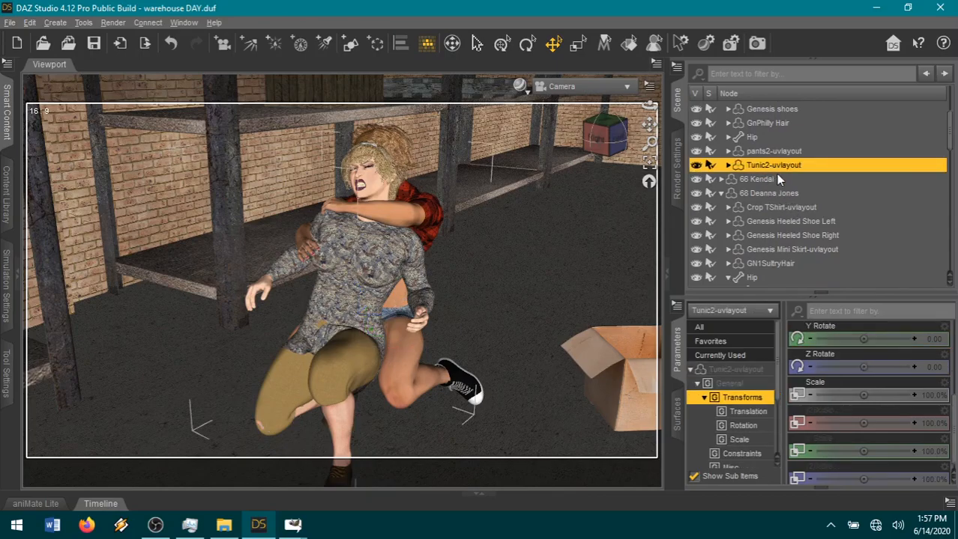
left_click(727, 165)
left_click(734, 179)
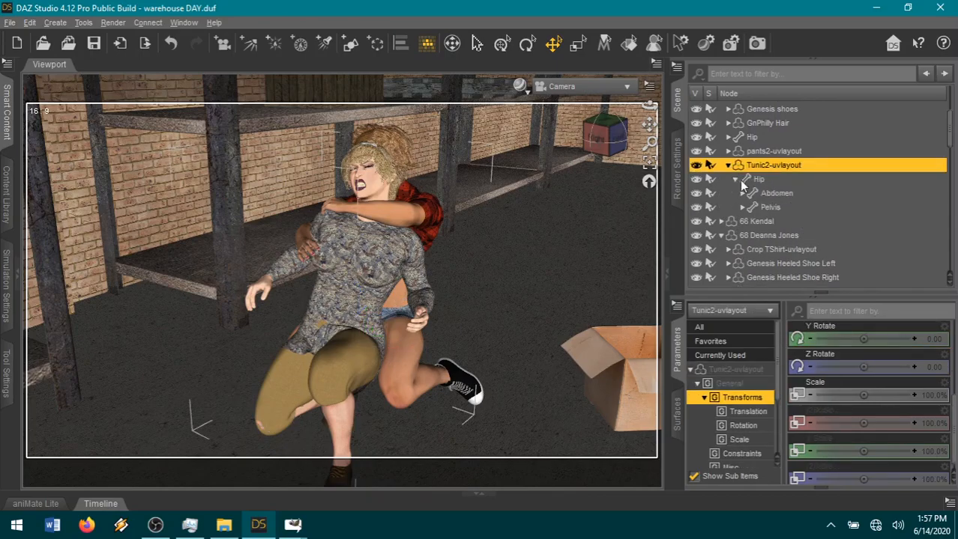
left_click(742, 193)
left_click(777, 193)
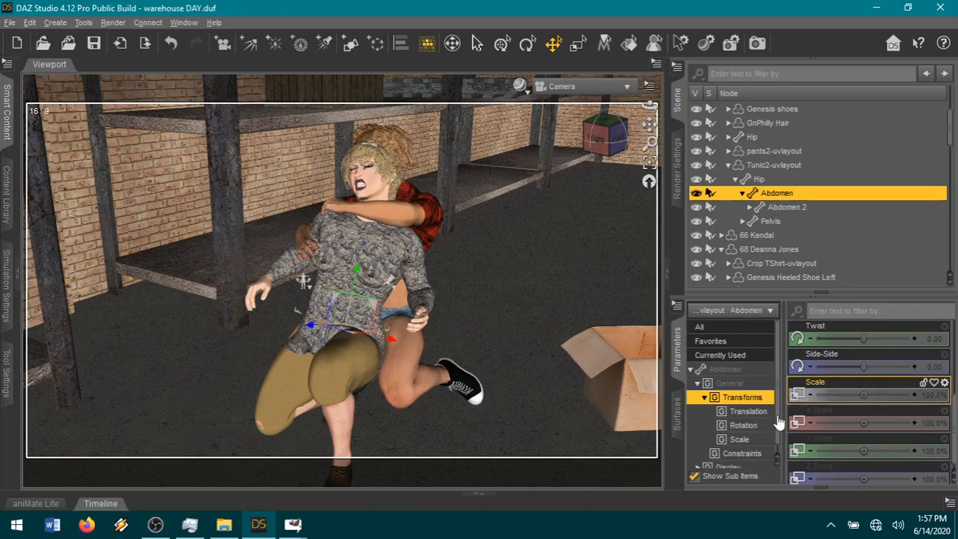
left_click(914, 477)
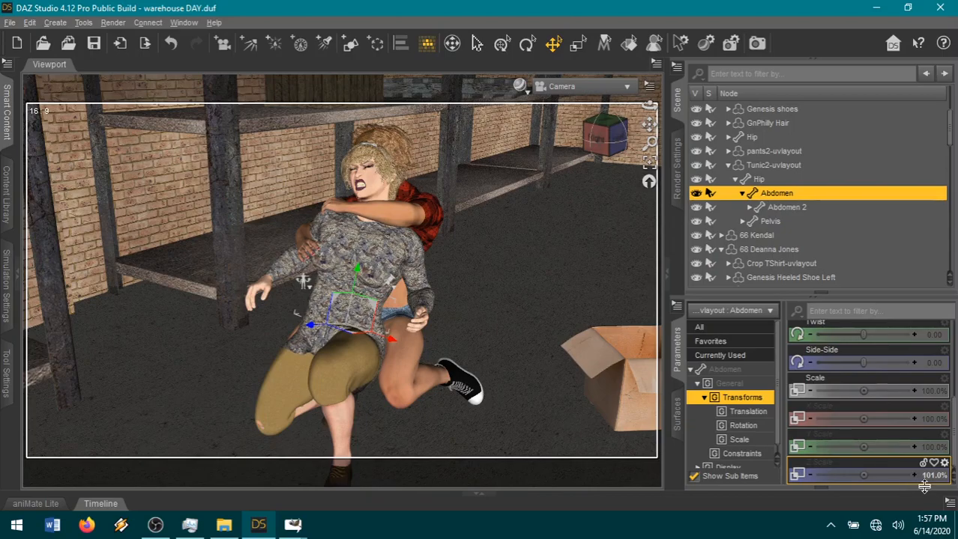
Check Mona's clothing in Perspective View and set the Y Scale of the pants2-uvlayout Right Thigh bone to 100.5%.
left_click(620, 89)
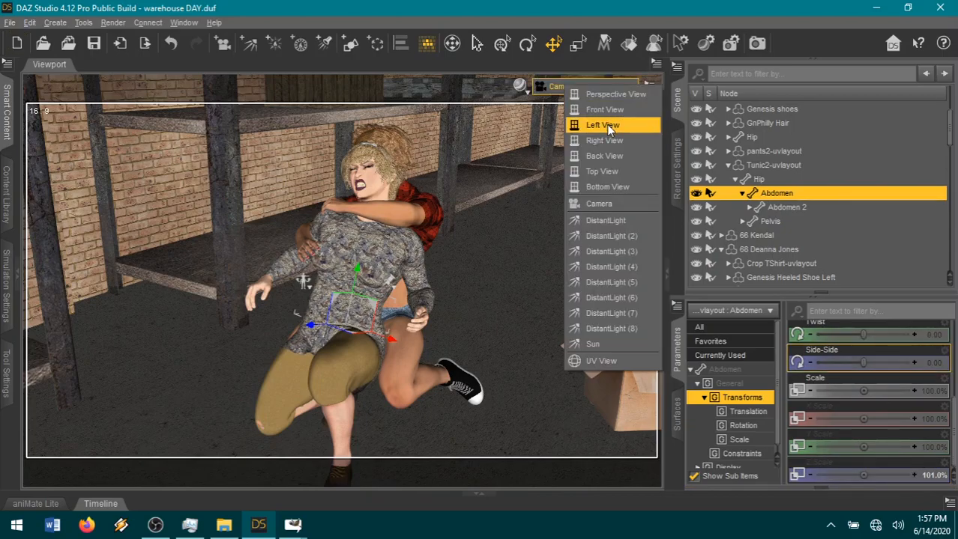
left_click(610, 95)
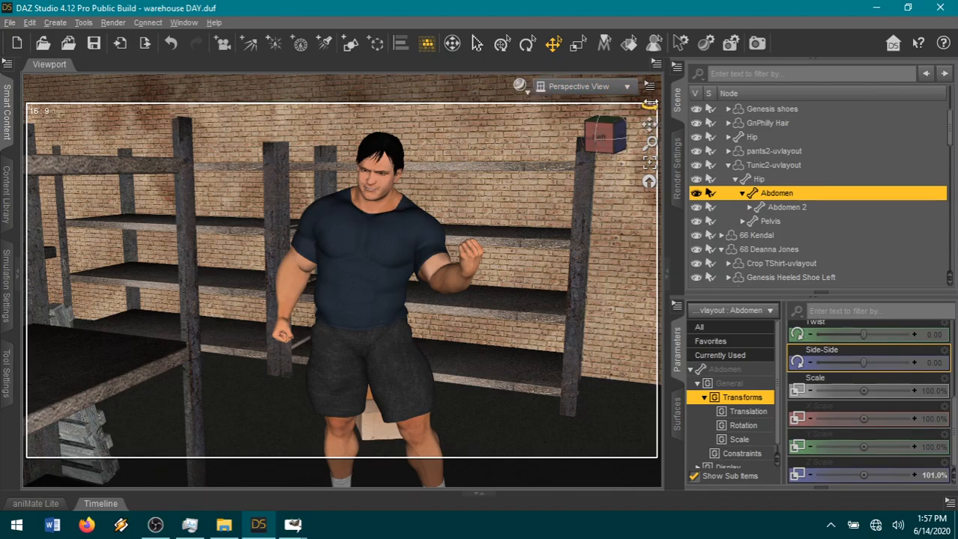
left_click(649, 162)
left_click_drag(610, 149, 584, 181)
scroll(584, 182, "down", 3)
left_click_drag(607, 144, 561, 180)
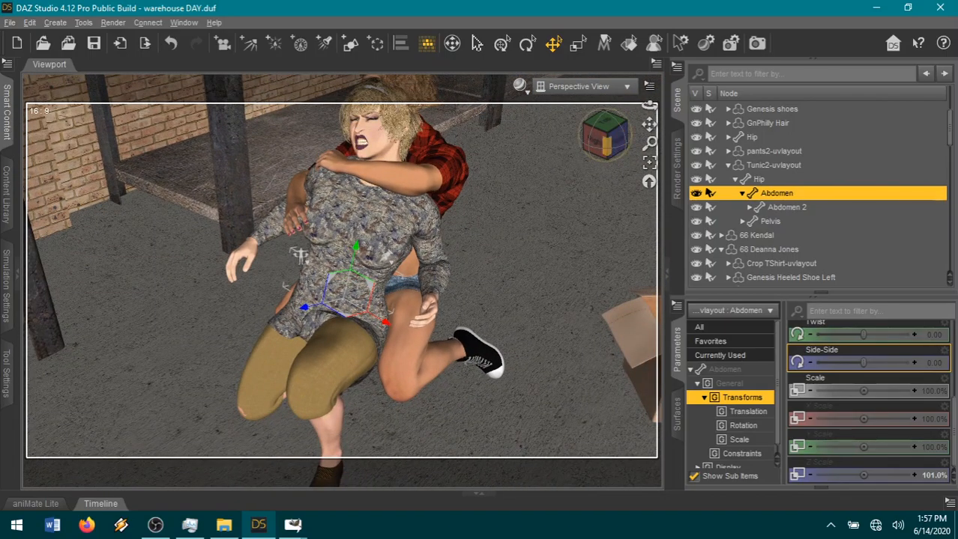
left_click(594, 141)
left_click_drag(603, 135, 592, 150)
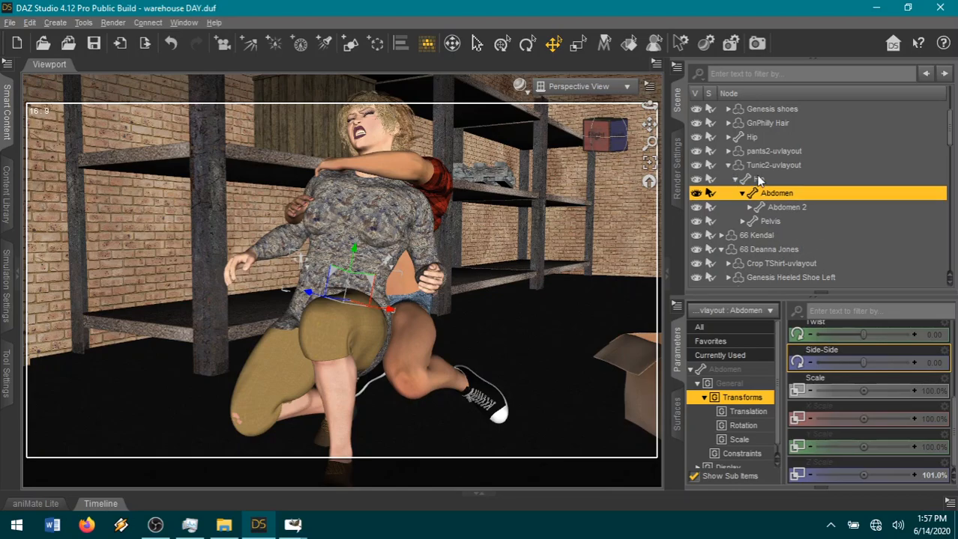
left_click(728, 150)
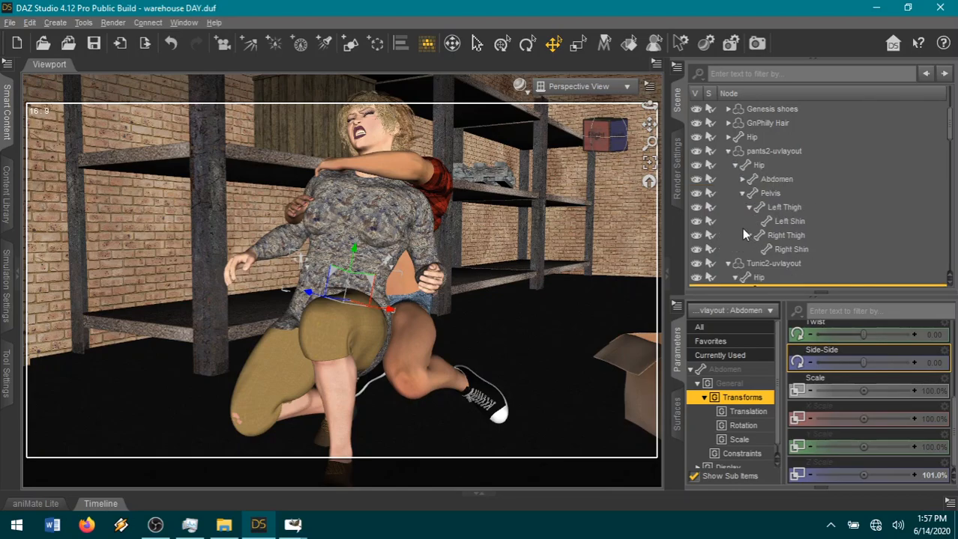
left_click(798, 235)
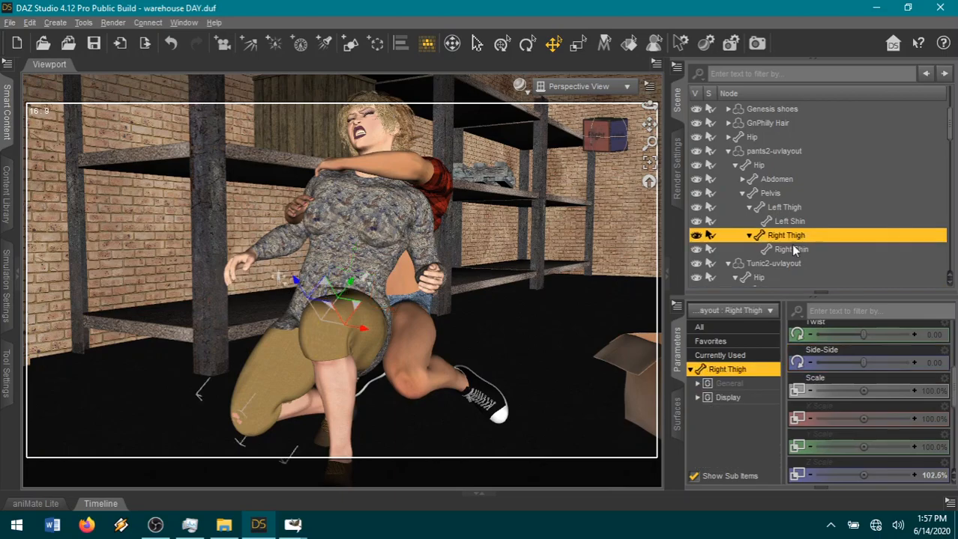
left_click(913, 447)
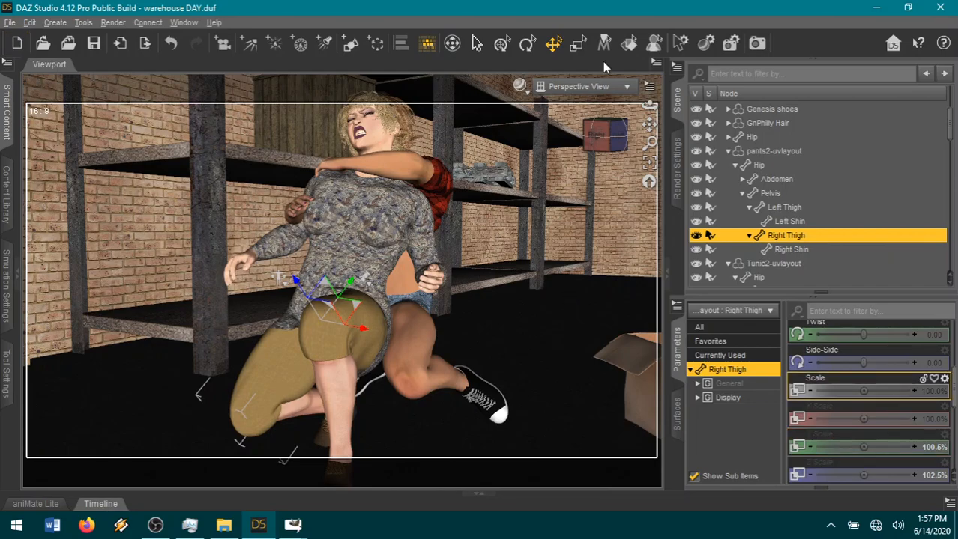
Return the viewport to the Camera view and display the render settings.
left_click(600, 87)
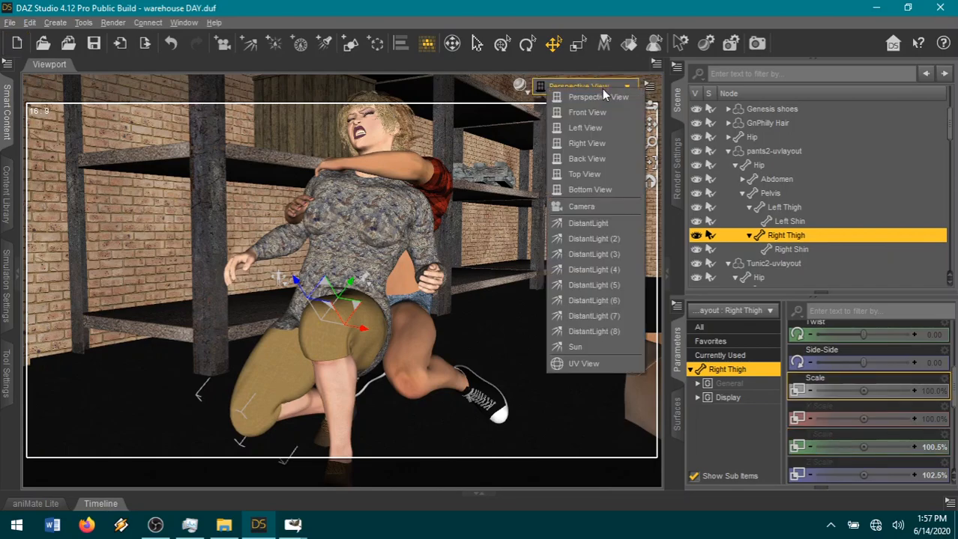
left_click(589, 209)
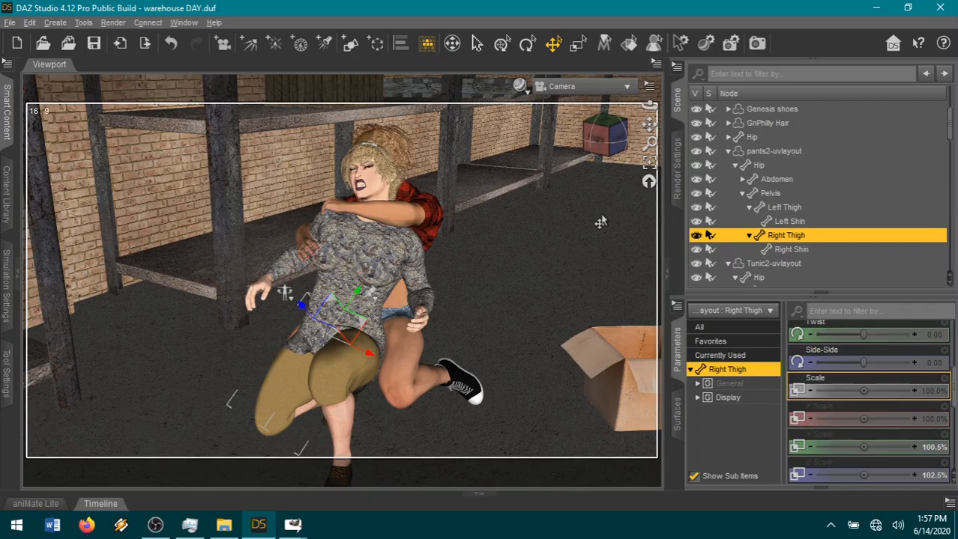
left_click(676, 159)
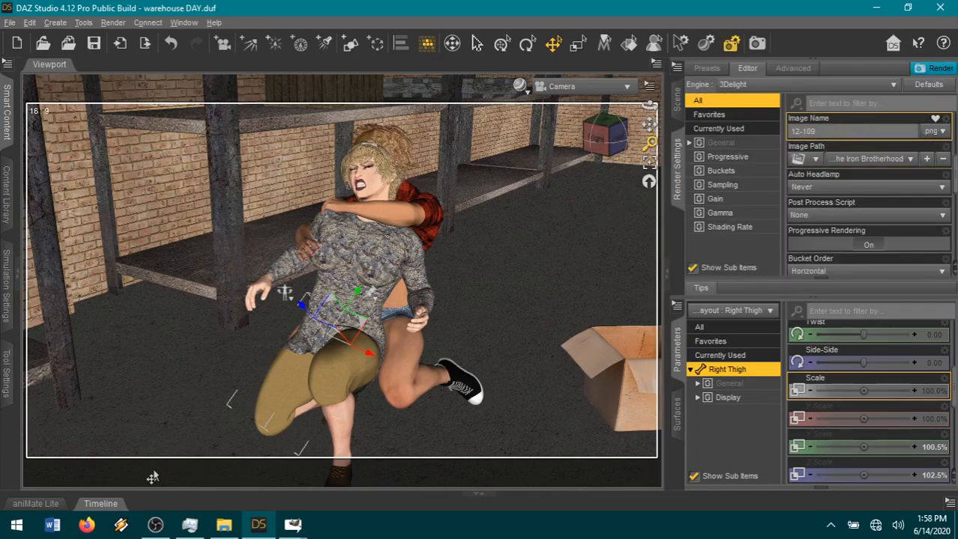
In File Explorer, move the renders 12-105 through 12-108E from The Iron Brotherhood folder into the book 6 folder.
left_click(224, 525)
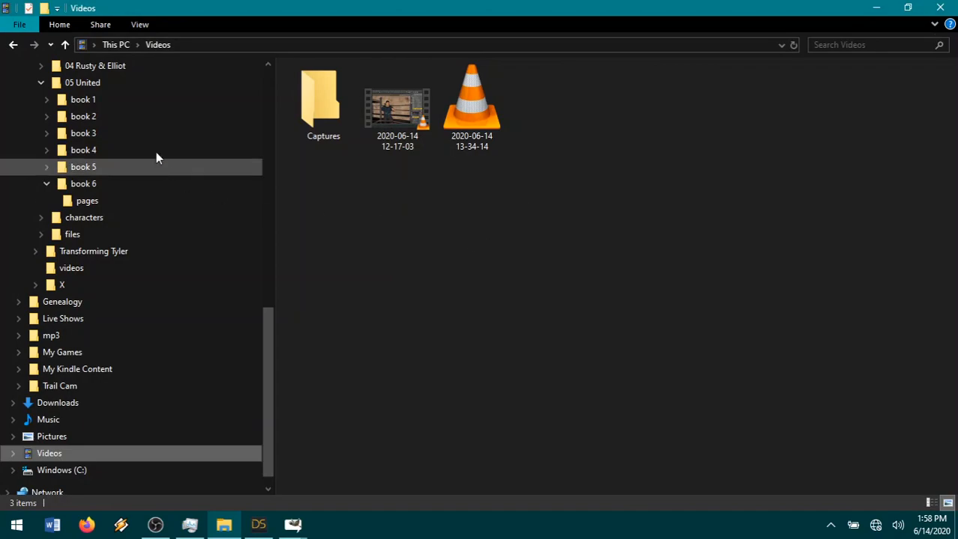
left_click(158, 83)
left_click(116, 68)
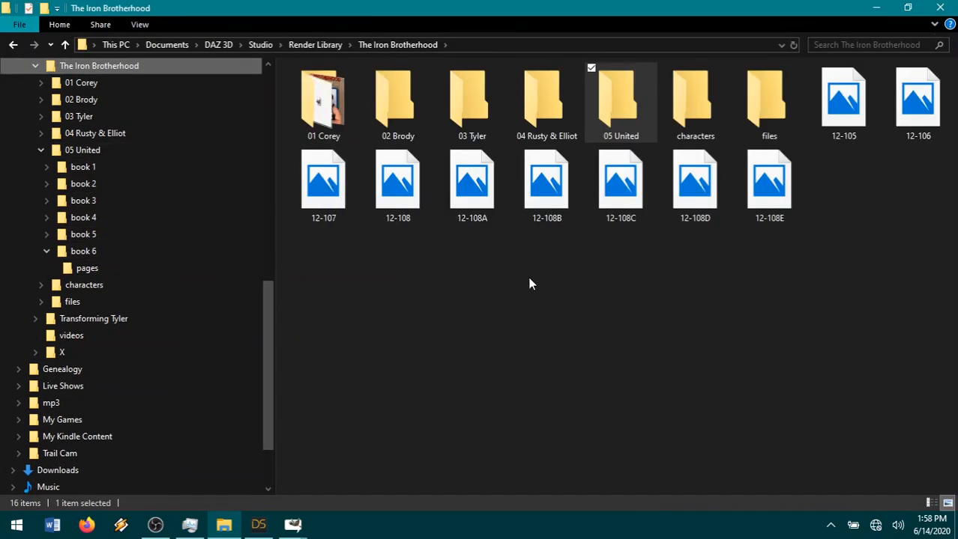
left_click(761, 210)
left_click(834, 127, "shift")
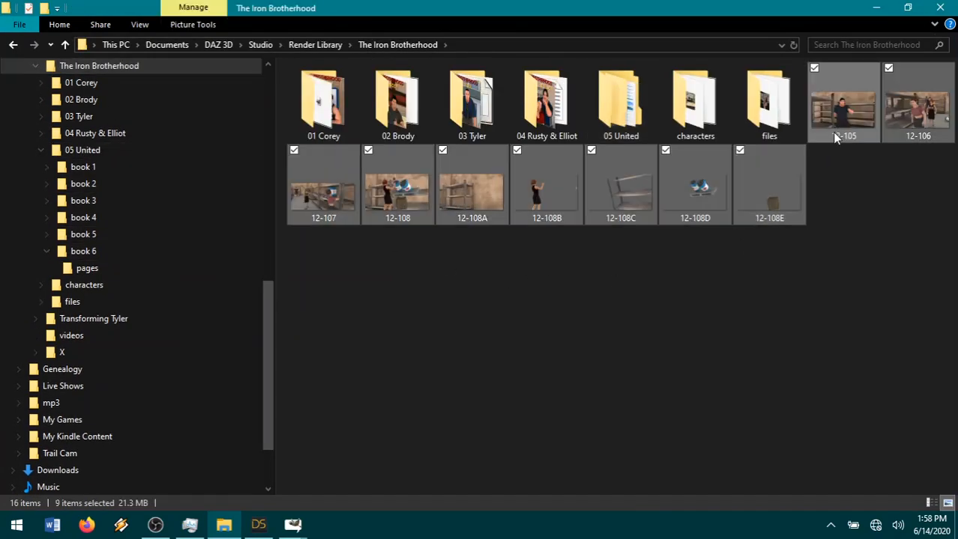
left_click_drag(326, 189, 236, 260)
left_click(875, 9)
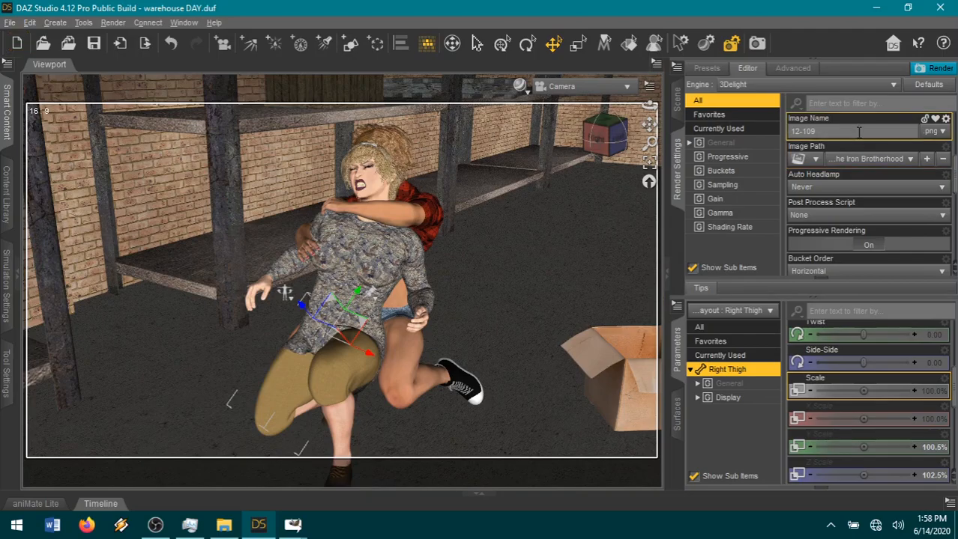
Render the Camera view with 3Delight as 12-109 and maximize the render window.
left_click(938, 69)
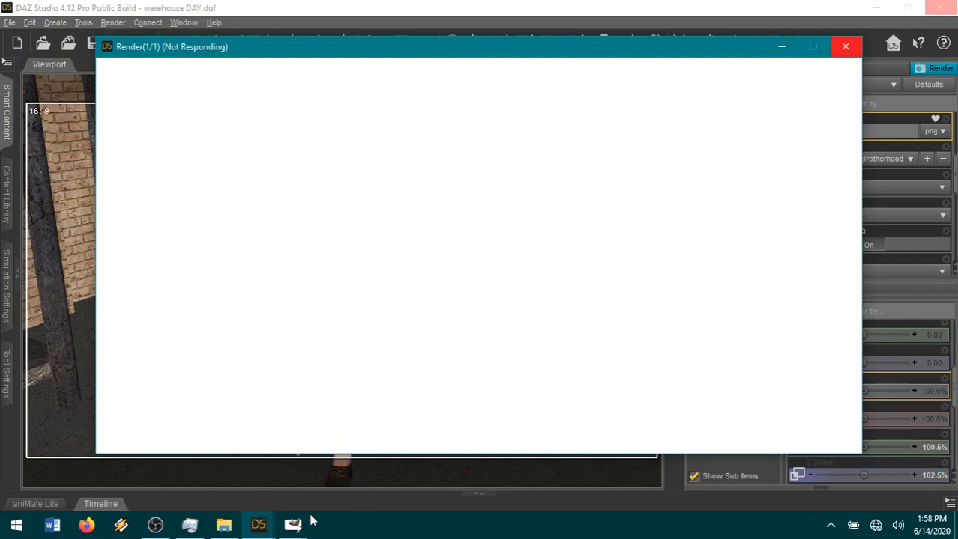
mouse_move(310, 520)
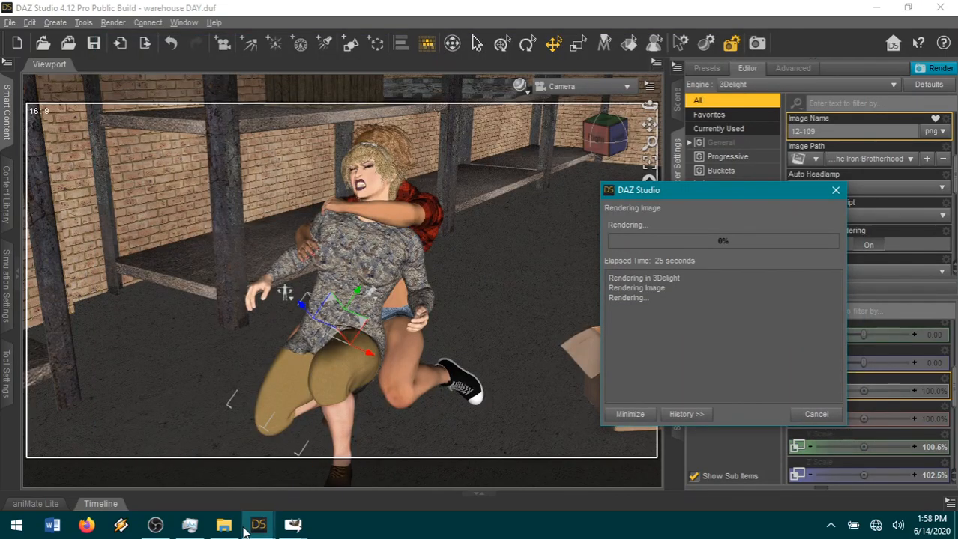
mouse_move(259, 524)
left_click(273, 491)
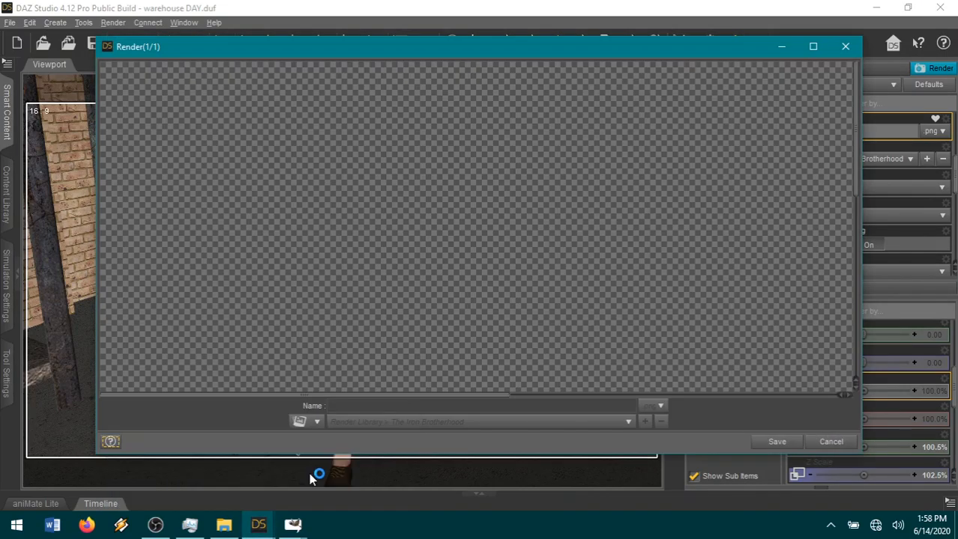
double_click(443, 51)
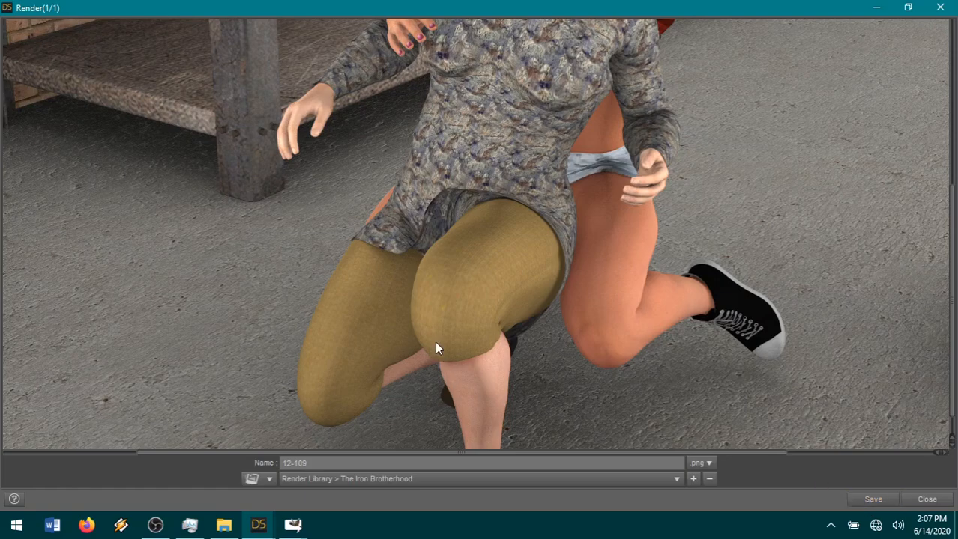
Examine the render for clothing poke-through, save it as 12-109 in png format, and close the render window.
scroll(676, 344, "up", 5)
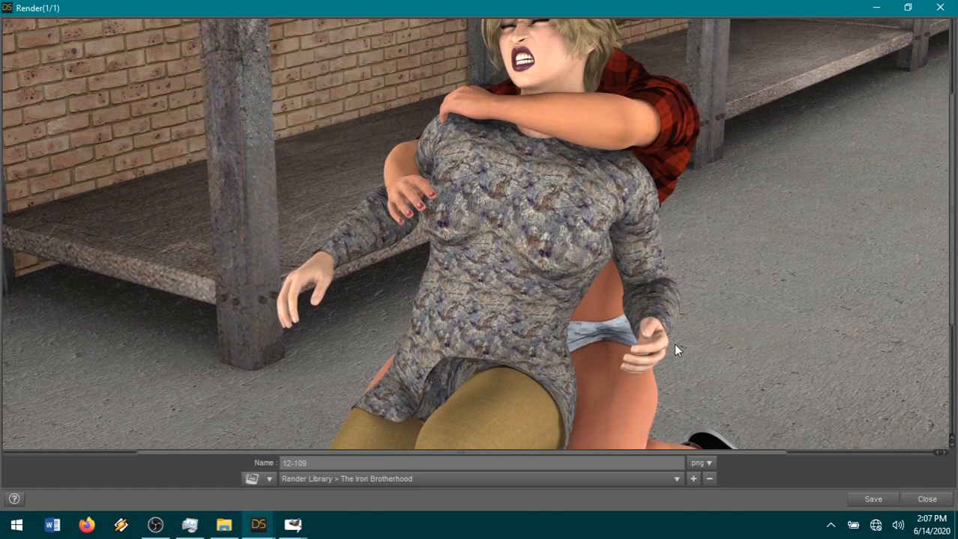
scroll(449, 238, "down", 5)
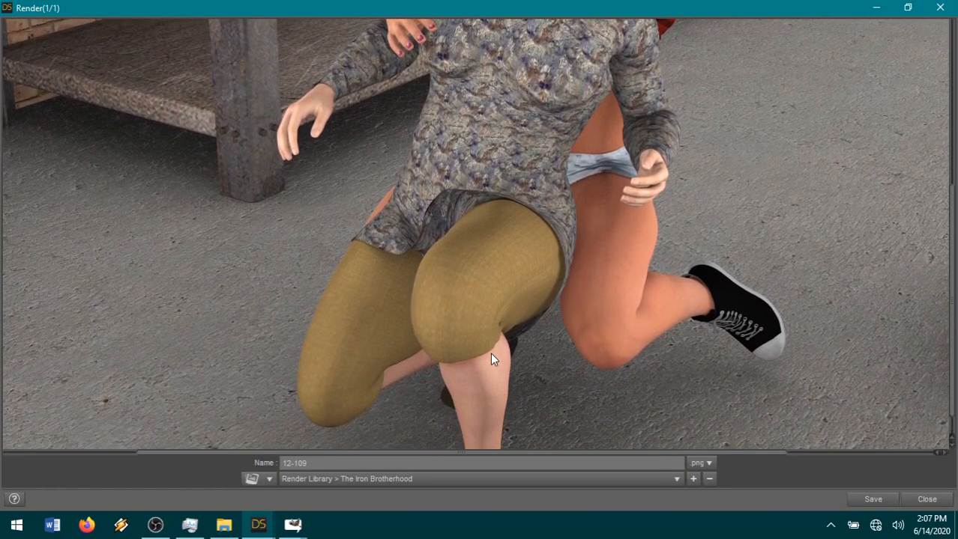
scroll(576, 280, "up", 3)
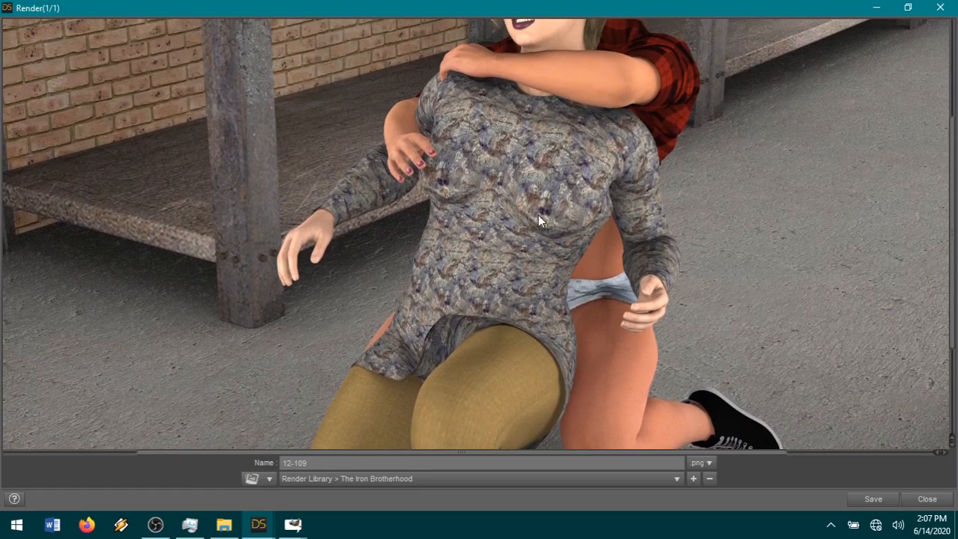
scroll(658, 335, "down", 4)
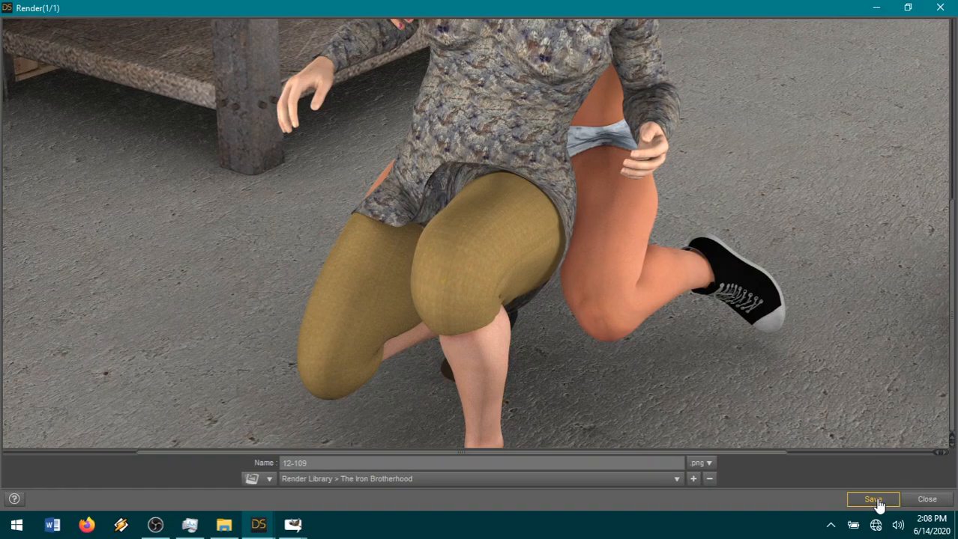
left_click(913, 502)
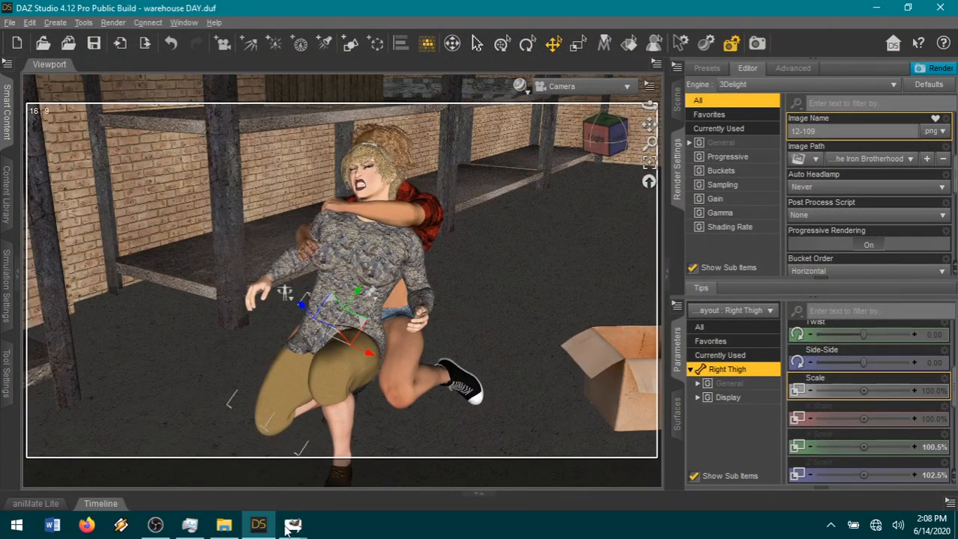
Switch to GIMP's page18.xcf and open 12-109.png from The Iron Brotherhood folder as a new layer.
mouse_move(292, 524)
left_click(377, 489)
left_click(12, 24)
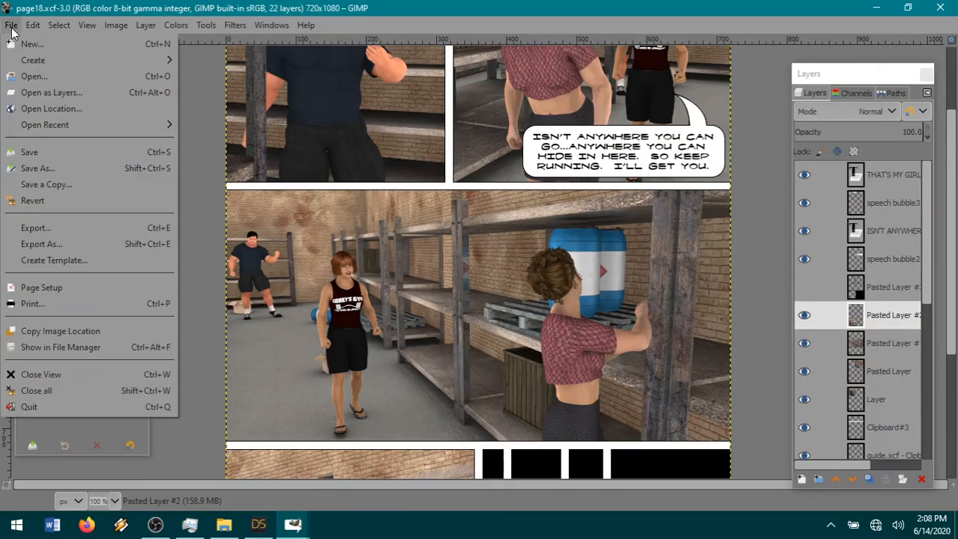
left_click(56, 92)
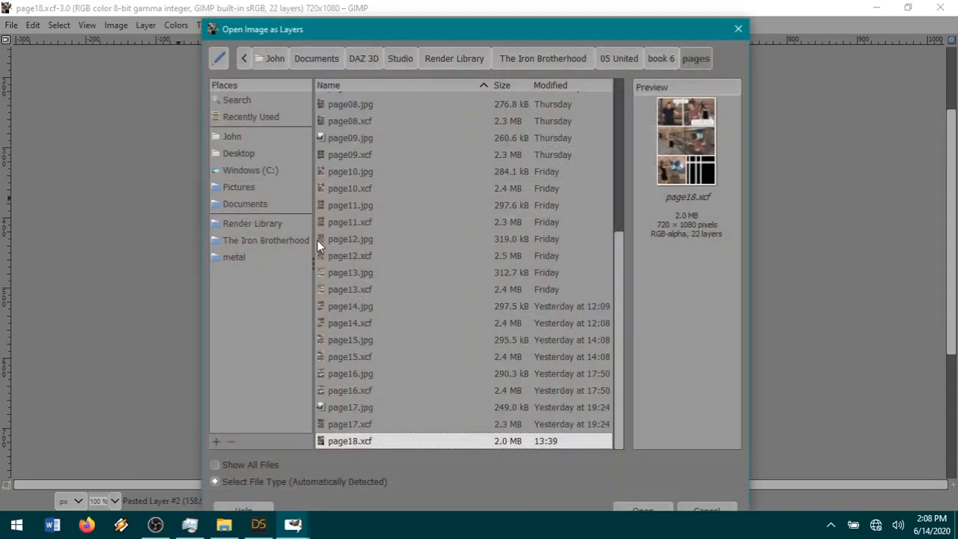
left_click(560, 62)
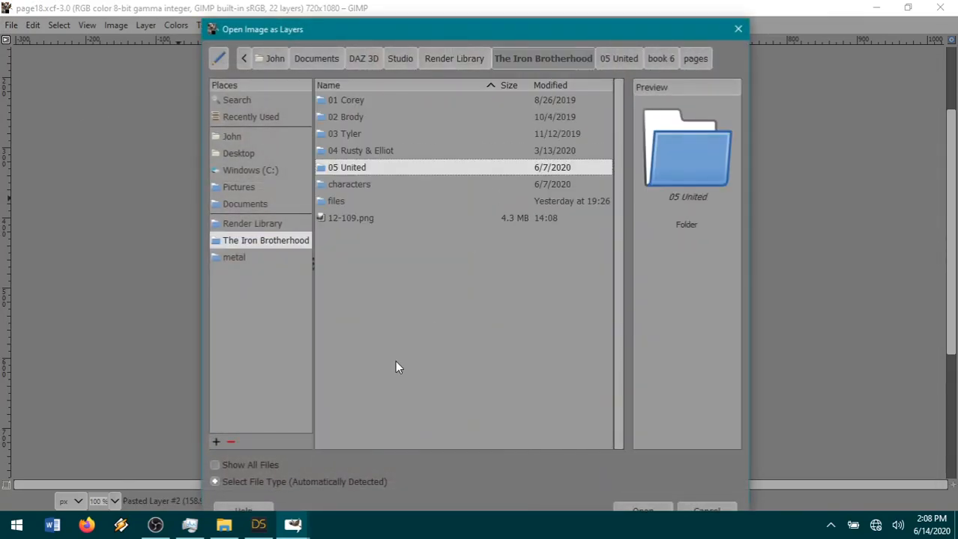
double_click(353, 219)
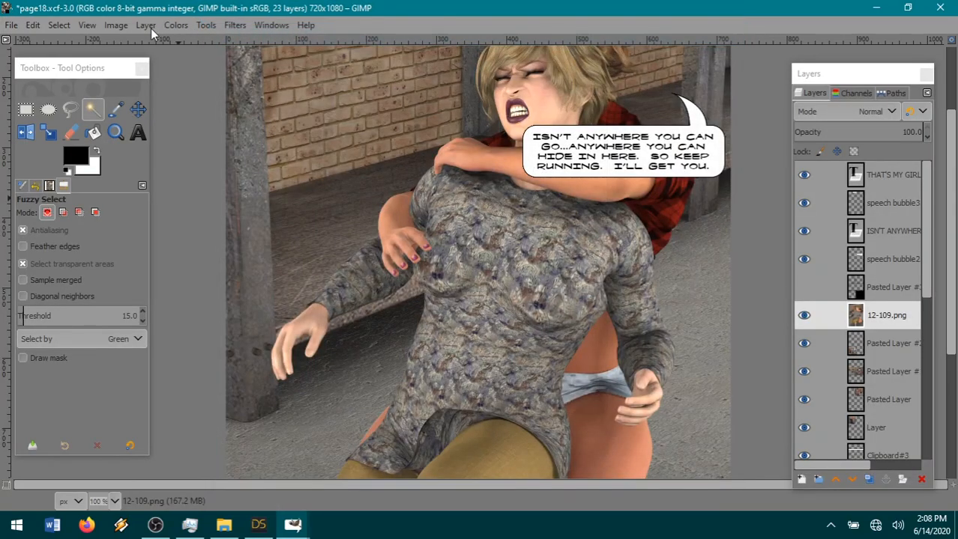
Scale the 12-109.png layer to 34%.
left_click(150, 27)
left_click(202, 278)
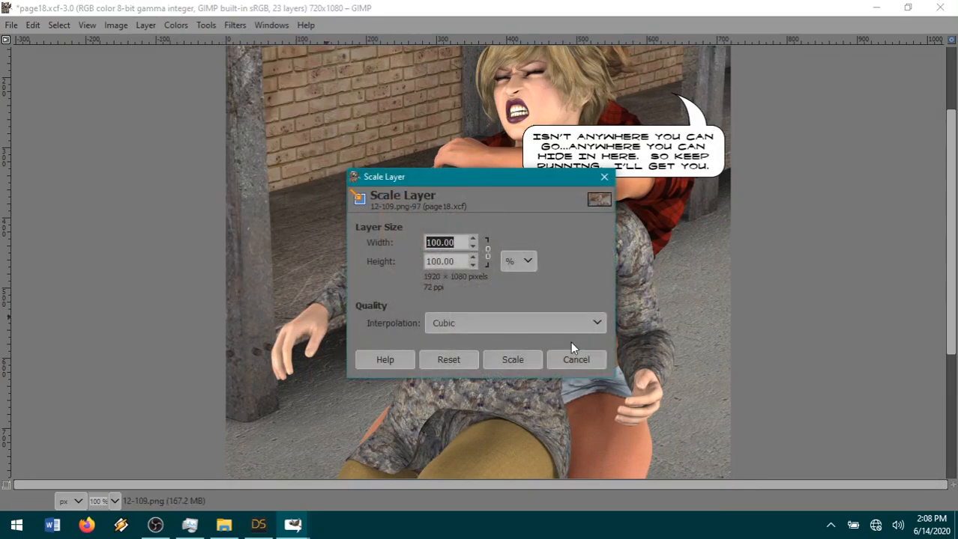
type("34")
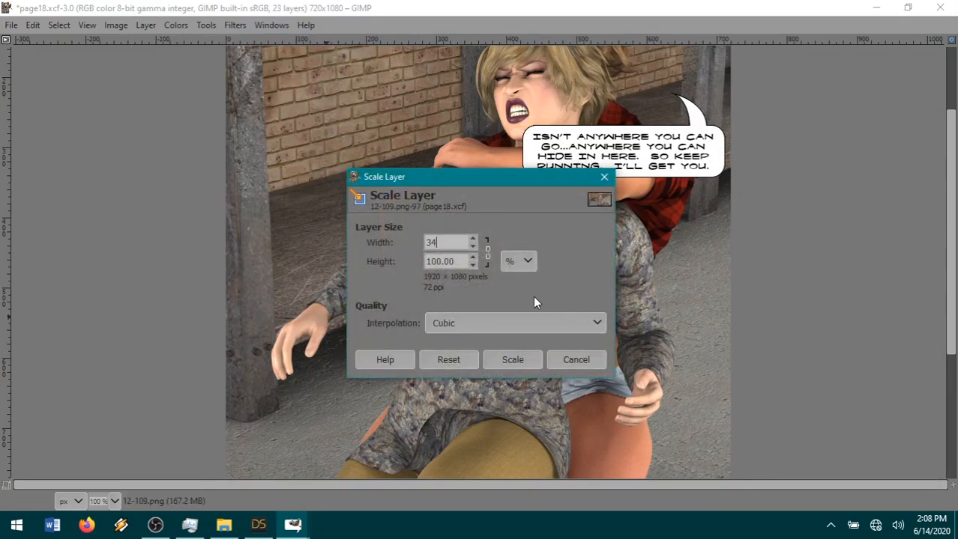
left_click(512, 359)
Move the 12-109.png layer over the black panel area in the page's lower-right corner, with both figures inside the page.
left_click(137, 108)
scroll(524, 303, "down", 5)
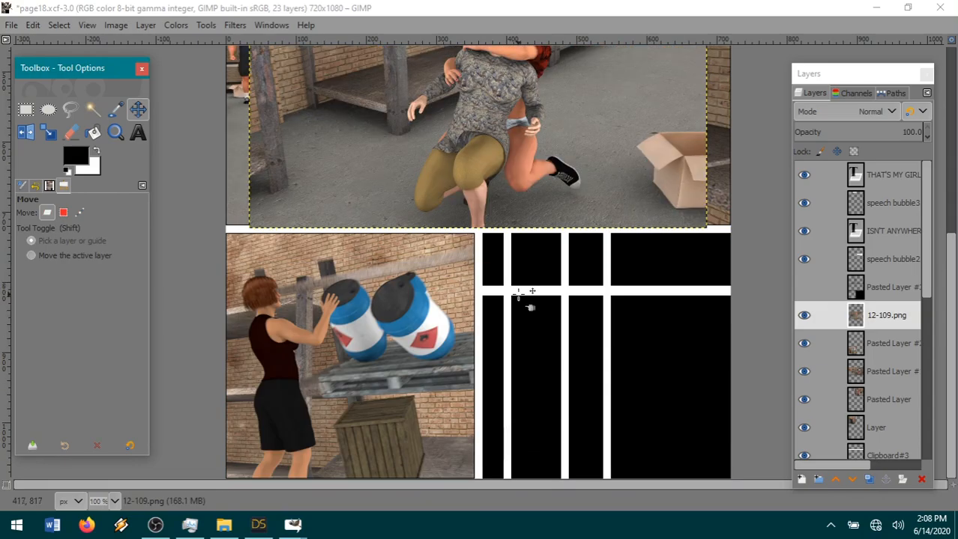
left_click_drag(490, 126, 608, 364)
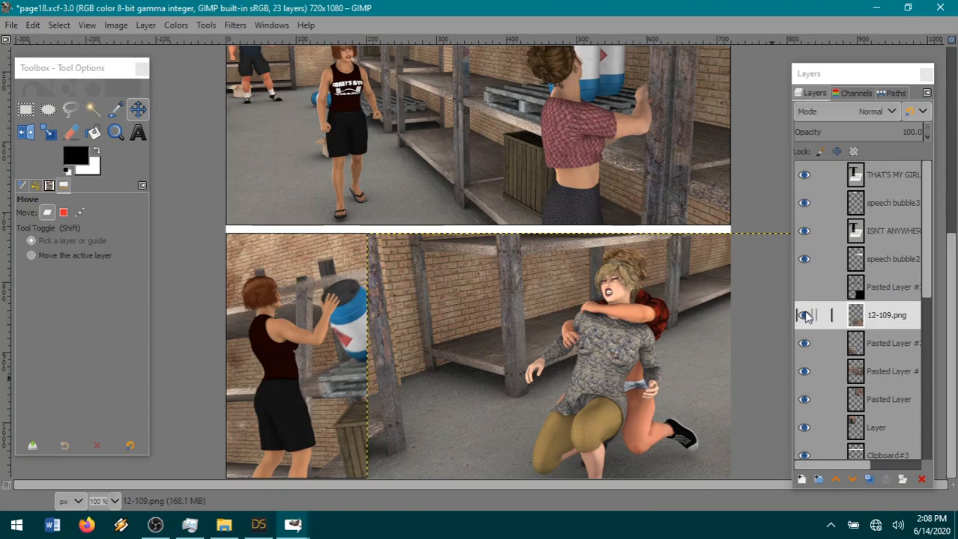
Raise the 12-109.png layer above the black panel layer, Pasted Layer #3, and hide it.
left_click(892, 321)
left_click_drag(892, 321, 890, 284)
left_click(806, 289)
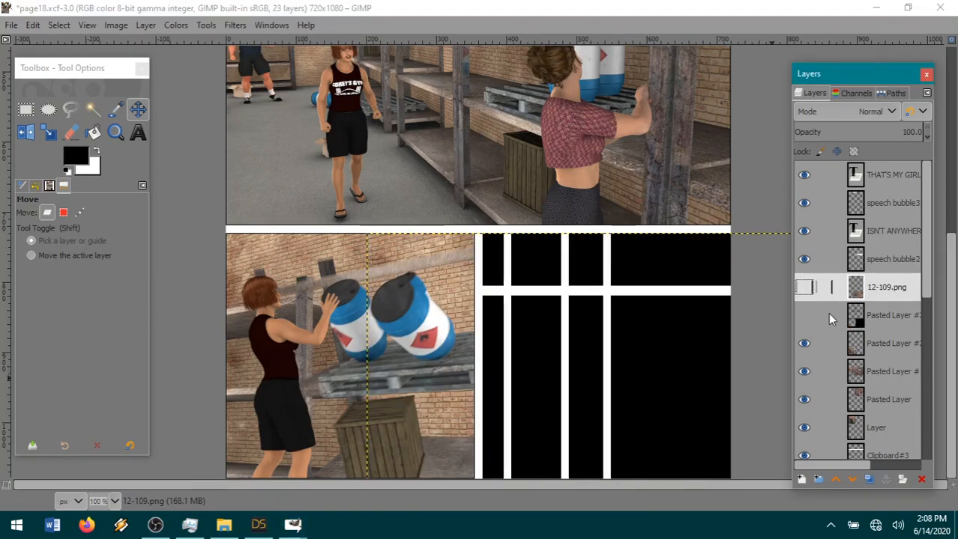
Cut the part of the 12-109.png layer covering the barrel panel and gutter with a rectangular selection of about 292 × 438 px, and clear the selection.
left_click(25, 114)
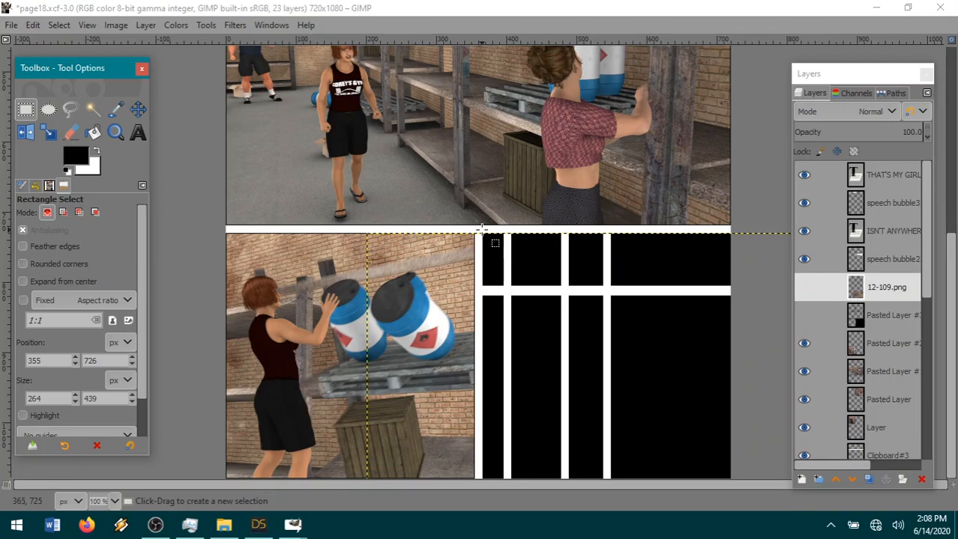
left_click_drag(482, 229, 283, 527)
left_click(803, 287)
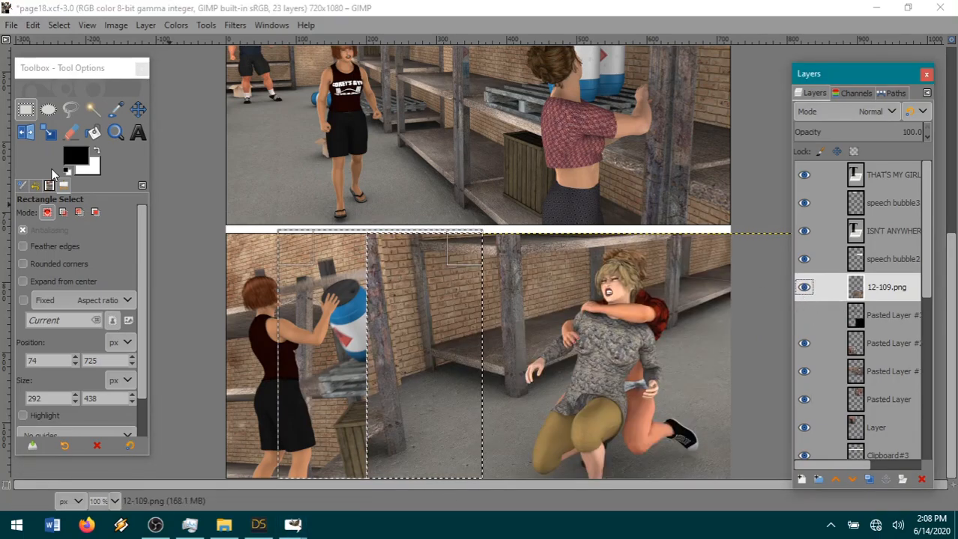
left_click(33, 25)
left_click(65, 105)
left_click(59, 25)
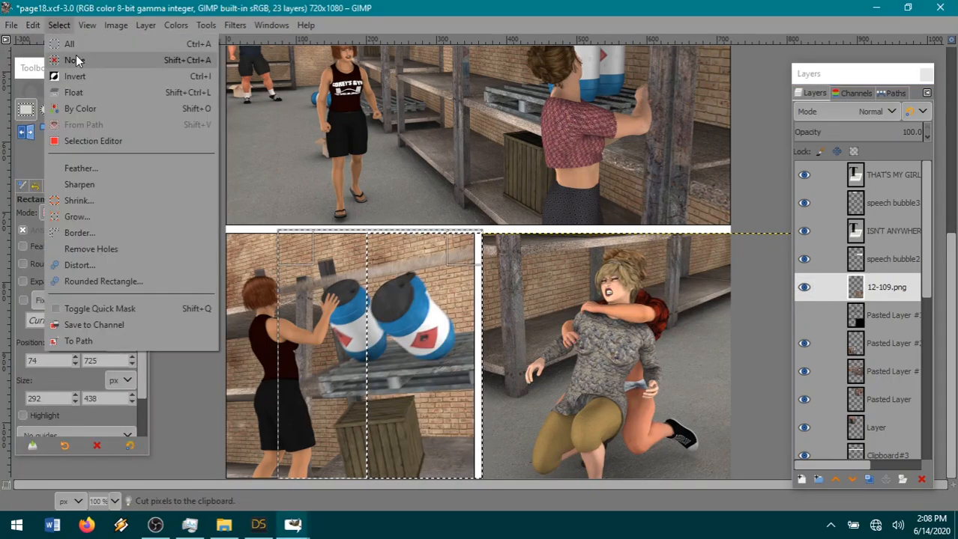
left_click(76, 56)
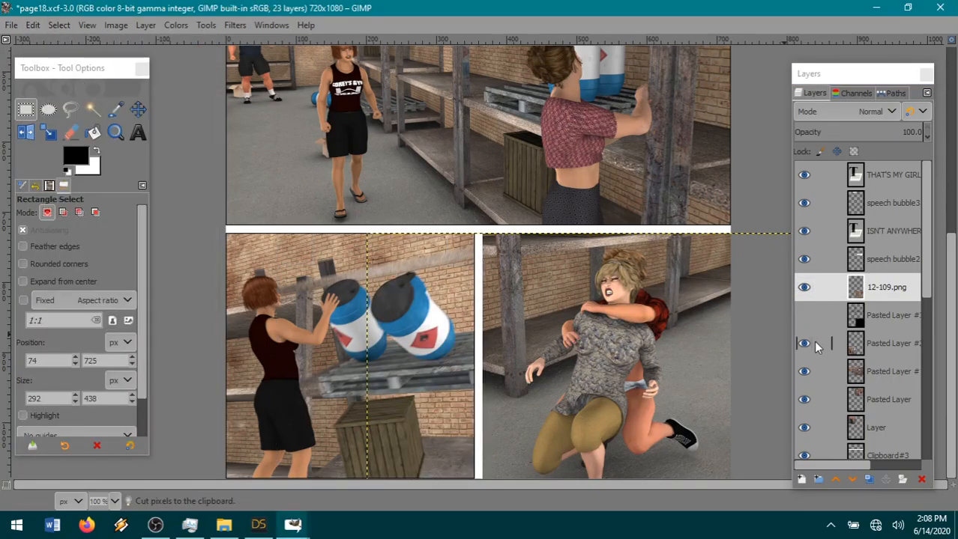
Show the black Pasted Layer #3 and resize the 12-109.png layer to the image size.
left_click(804, 315)
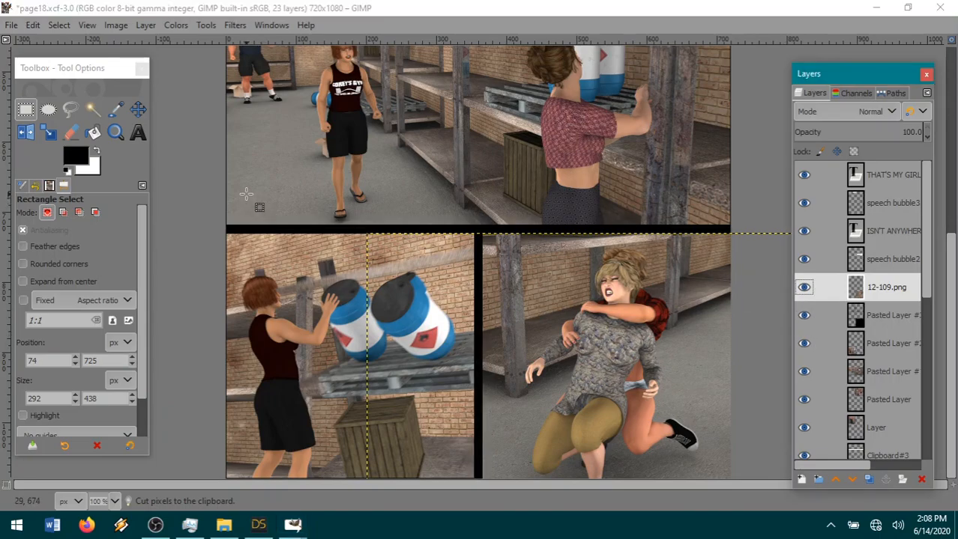
left_click(148, 27)
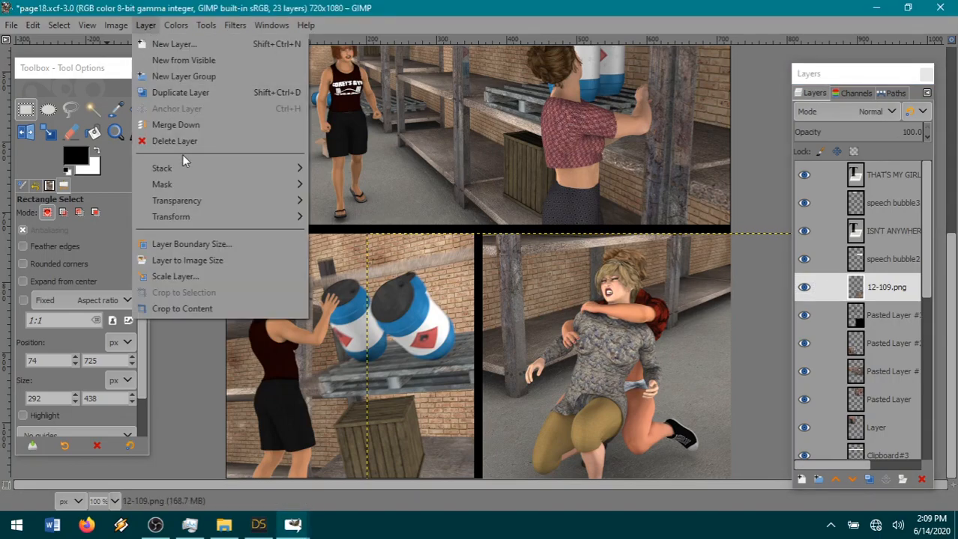
left_click(191, 263)
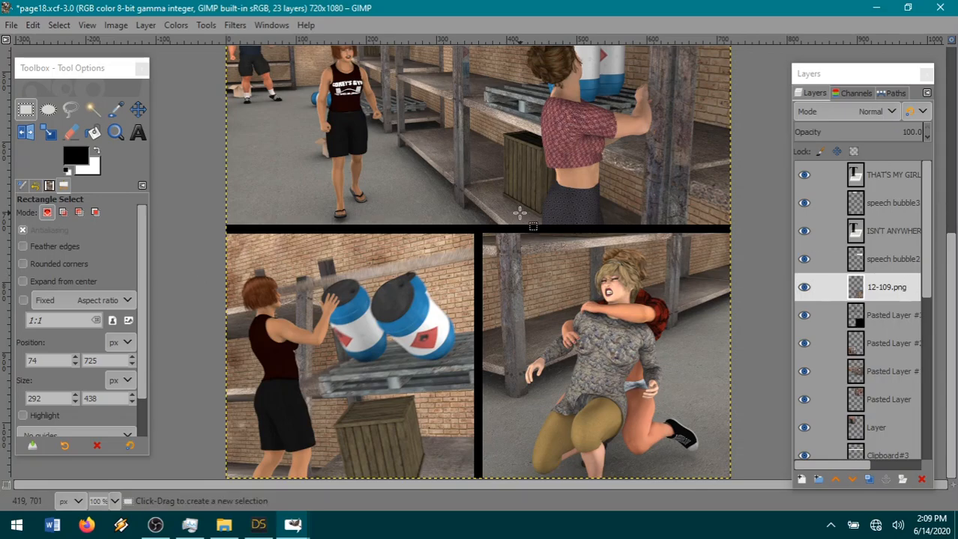
Fuzzy-select the transparent area around the 12-109.png picture and cut that area from Pasted Layer #3.
left_click(92, 110)
left_click(390, 135)
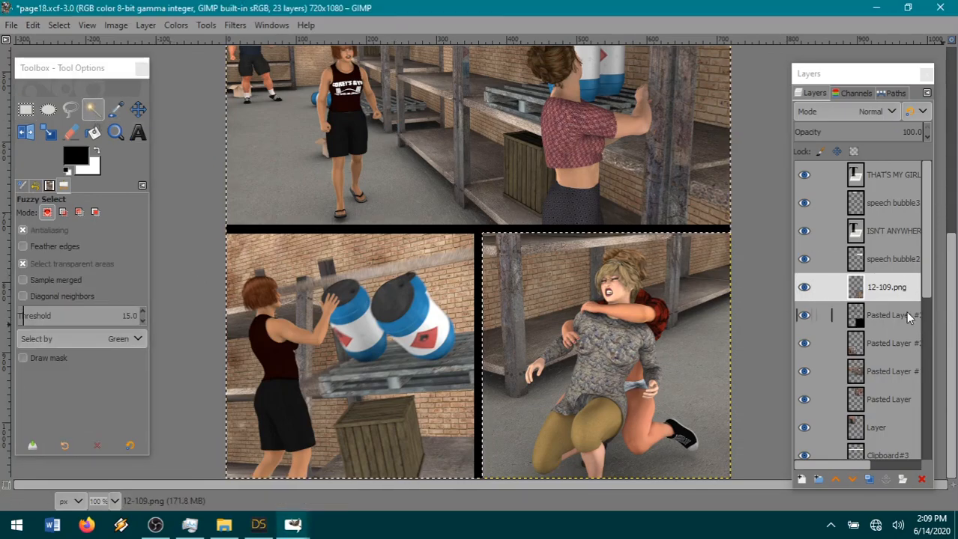
left_click(912, 320)
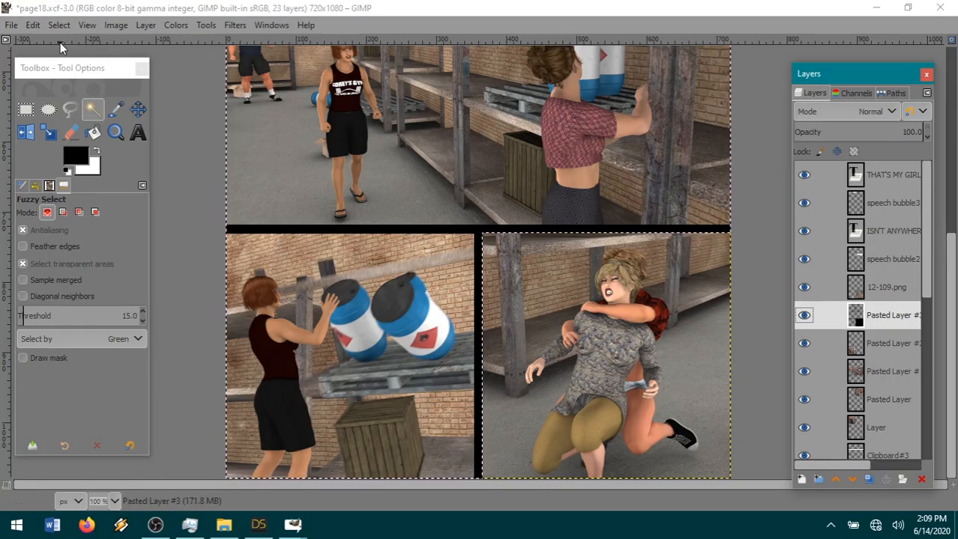
left_click(888, 287)
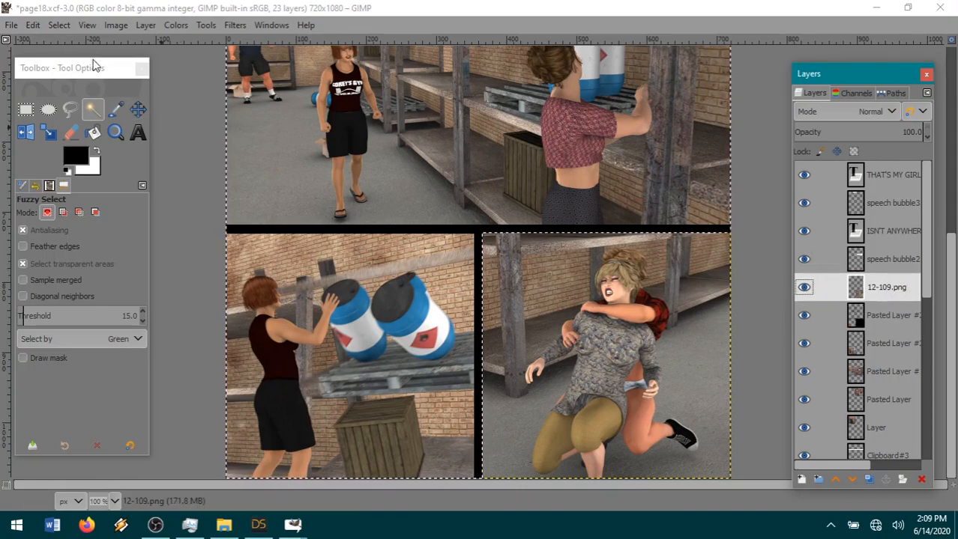
left_click(858, 315)
left_click(33, 25)
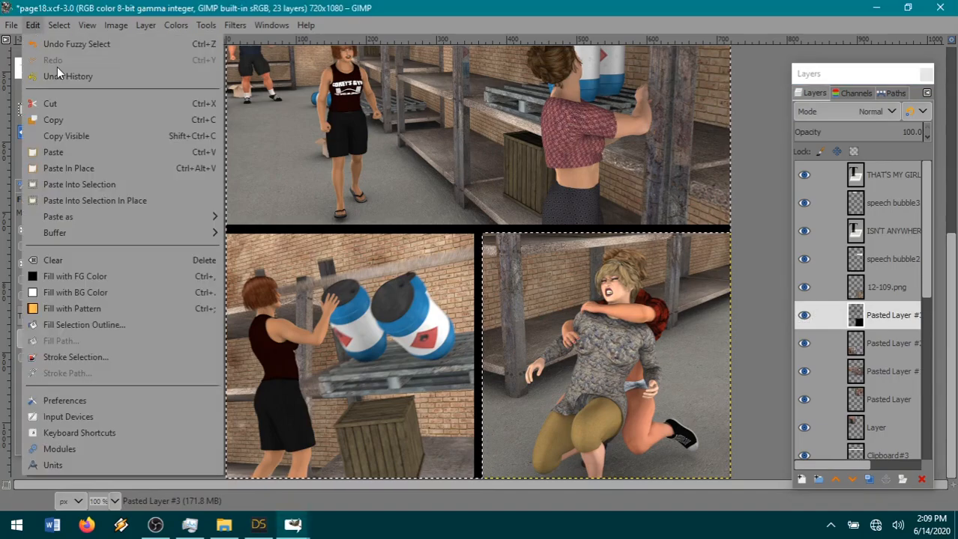
left_click(51, 104)
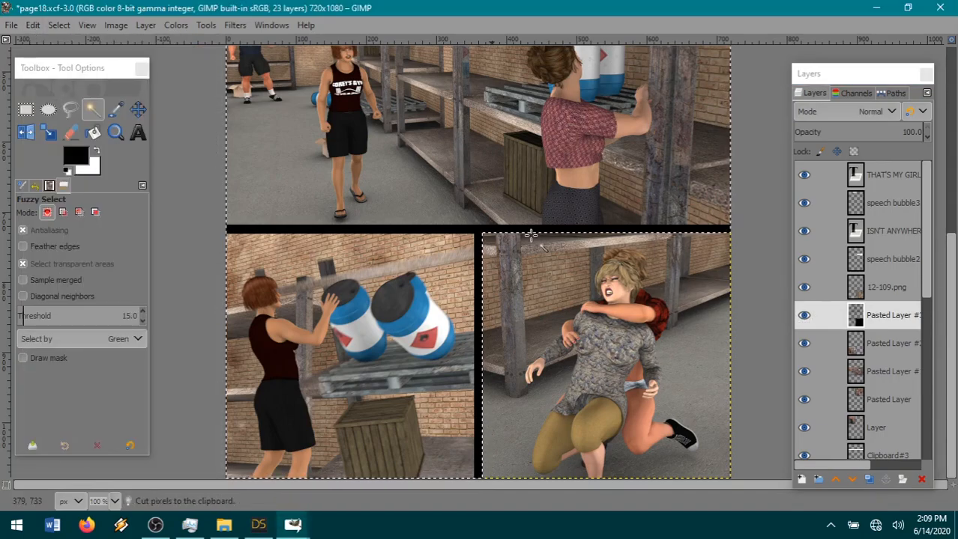
Invert the selection to cover the 12-109.png picture and shrink it slightly.
left_click(875, 288)
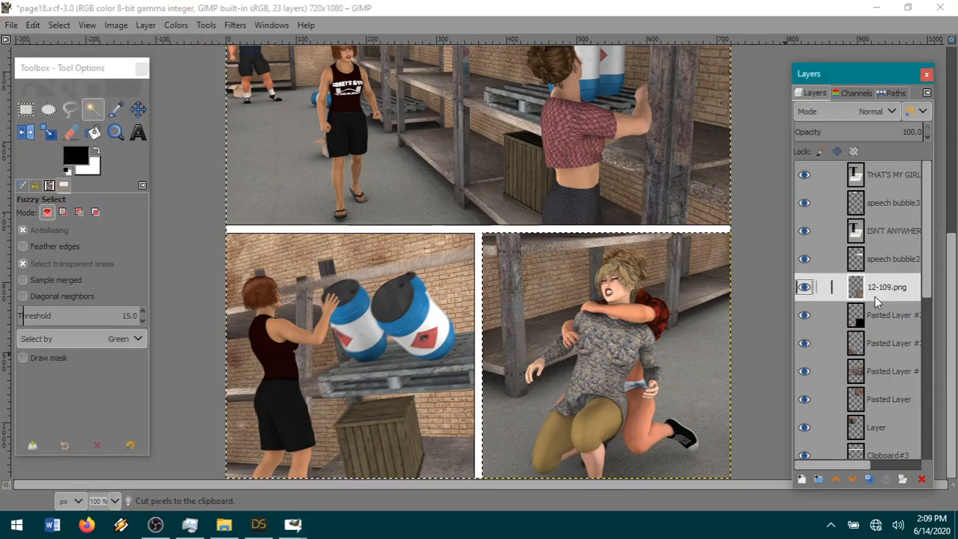
left_click(60, 27)
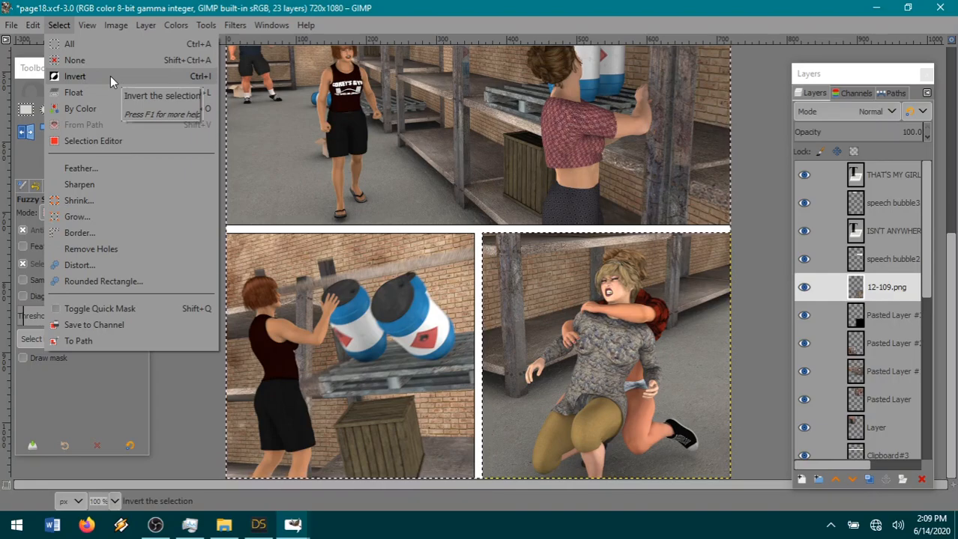
left_click(110, 76)
left_click(59, 24)
left_click(78, 200)
left_click(140, 268)
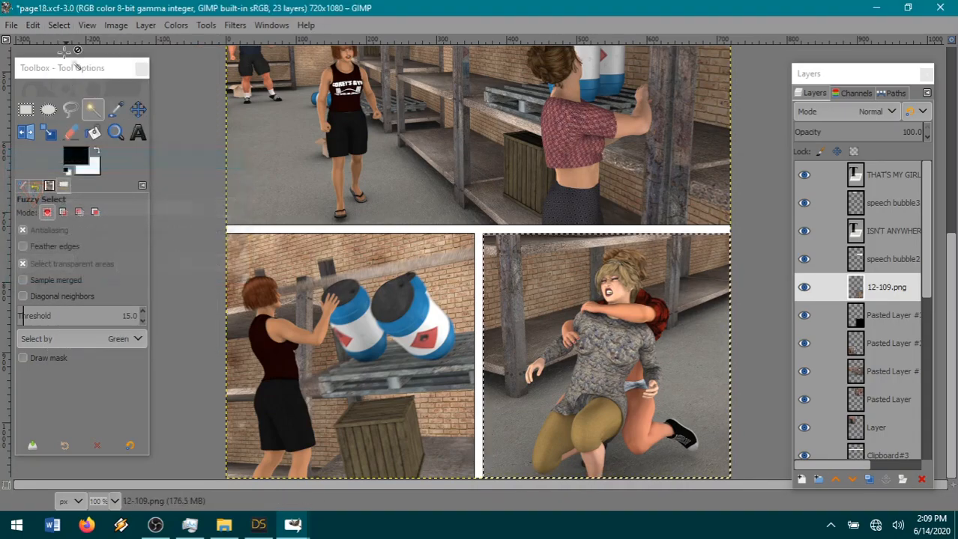
Invert the shrunken selection to cut the thin outer edge from the 12-109.png layer, and clear the selection.
left_click(59, 24)
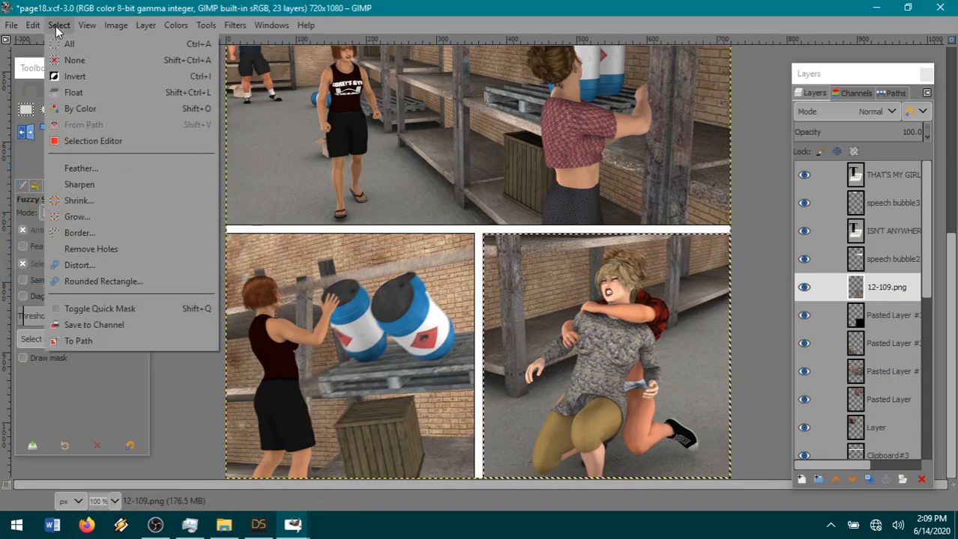
left_click(88, 76)
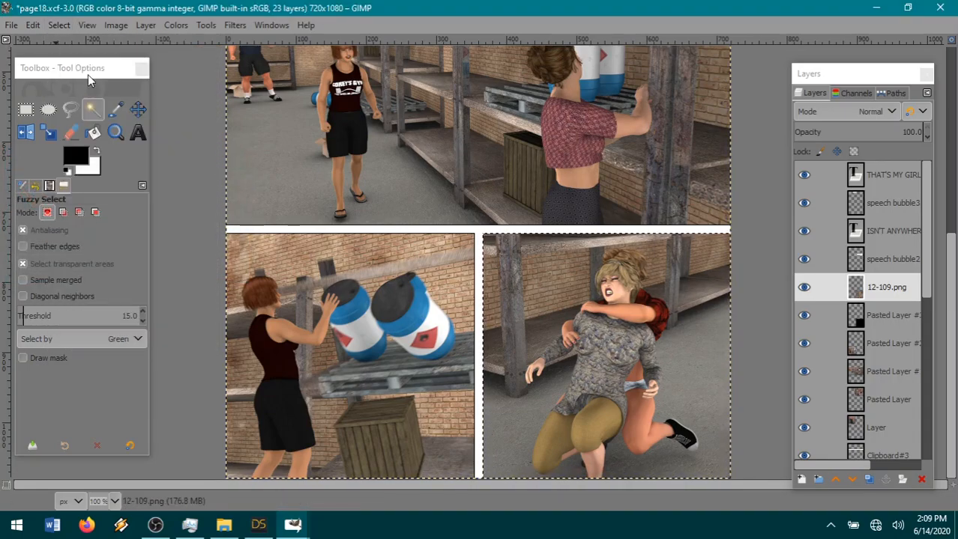
left_click(36, 25)
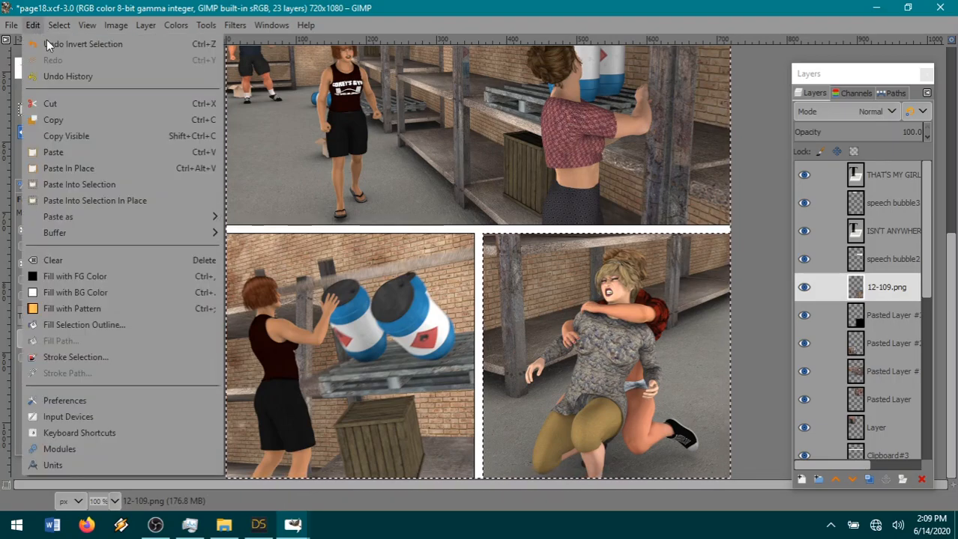
left_click(68, 103)
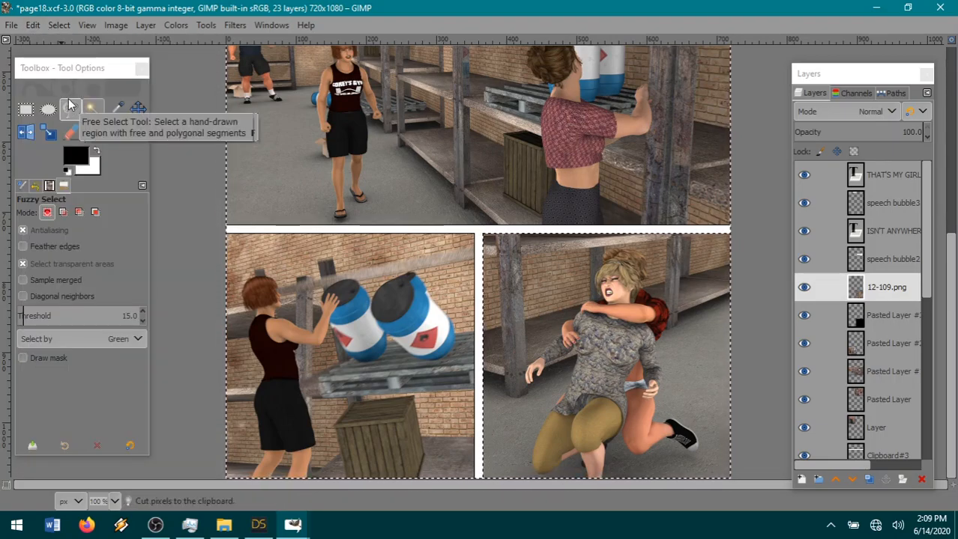
left_click(54, 25)
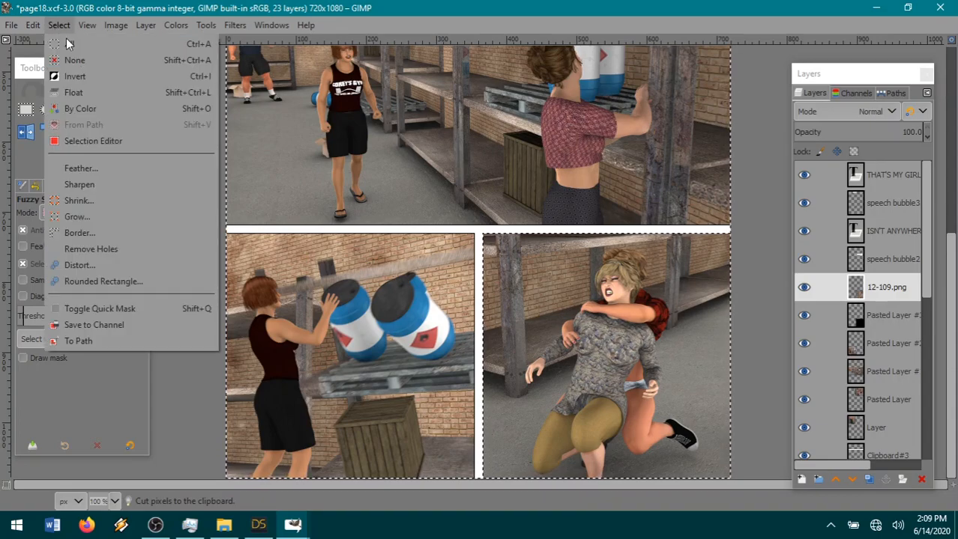
left_click(101, 60)
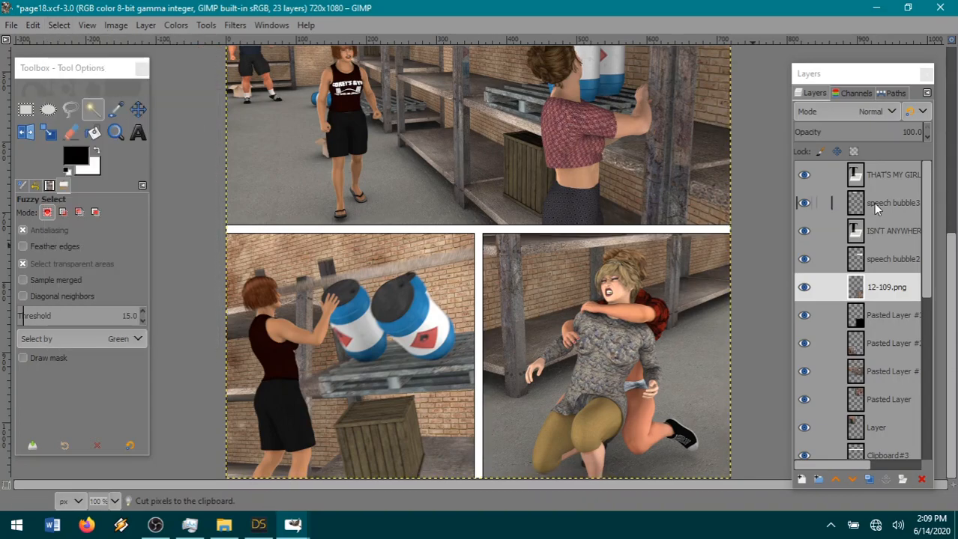
Merge the 12-109.png layer down into Pasted Layer #3 and save page18.xcf.
right_click(883, 295)
scroll(503, 370, "up", 5)
scroll(503, 370, "down", 5)
left_click(11, 25)
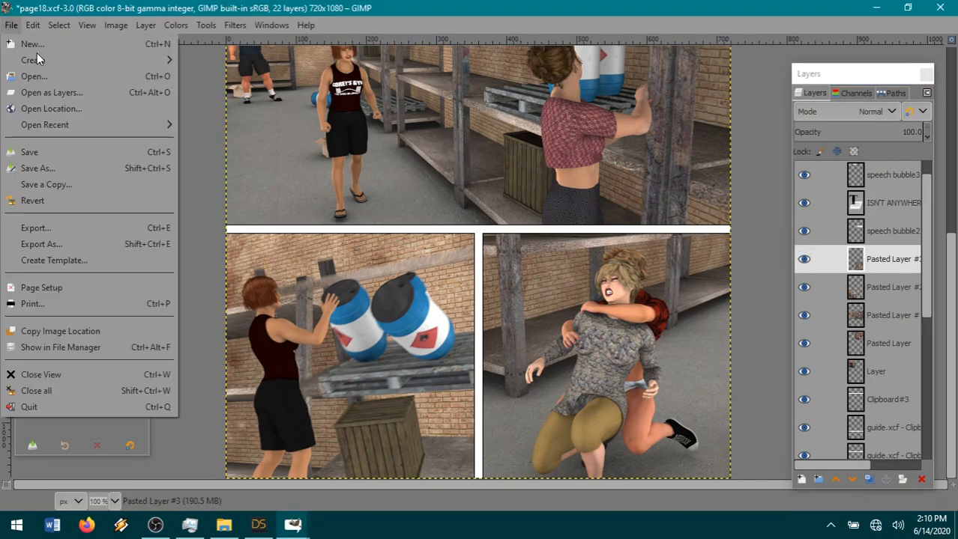
left_click(29, 157)
Flatten the image and export it as page18.jpg with quality 90 to the book 6 pages folder.
left_click(116, 25)
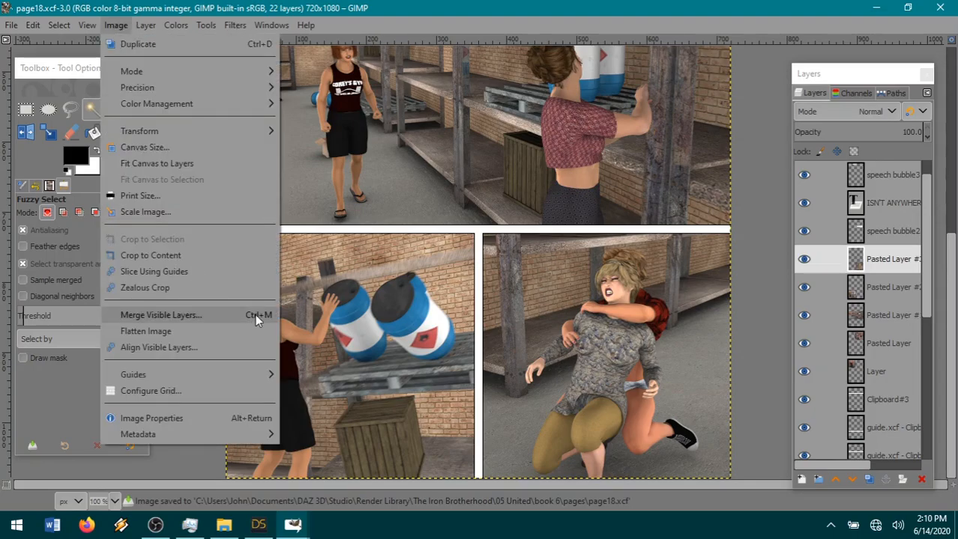
left_click(149, 332)
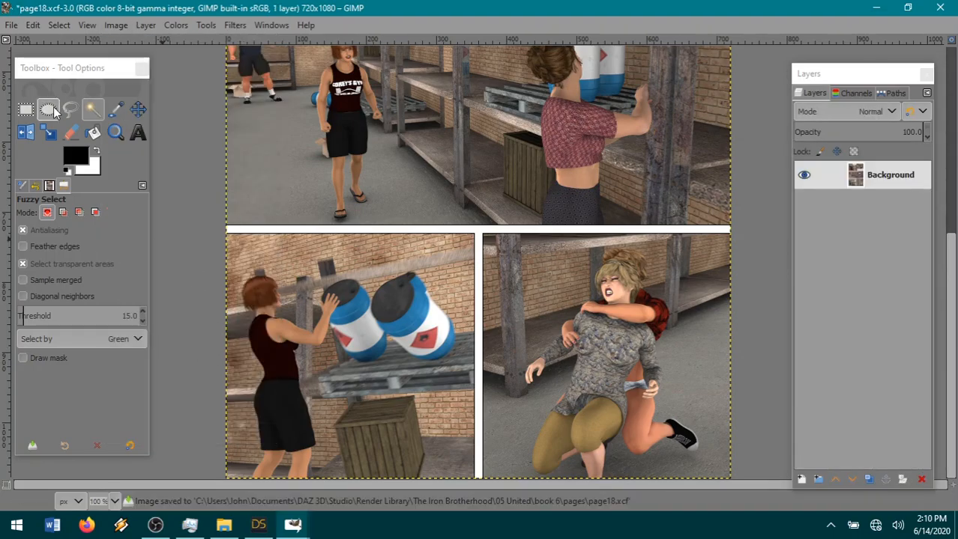
left_click(10, 25)
left_click(57, 229)
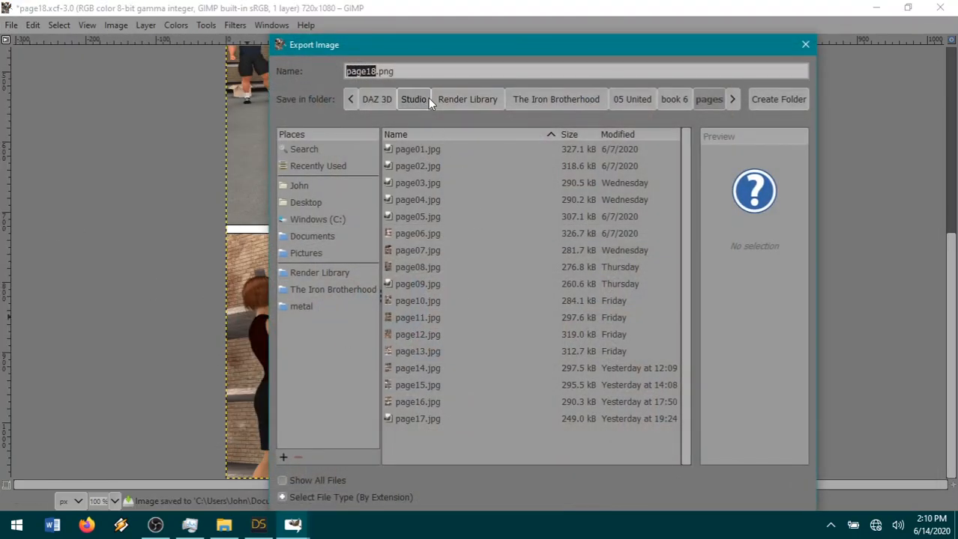
left_click(418, 419)
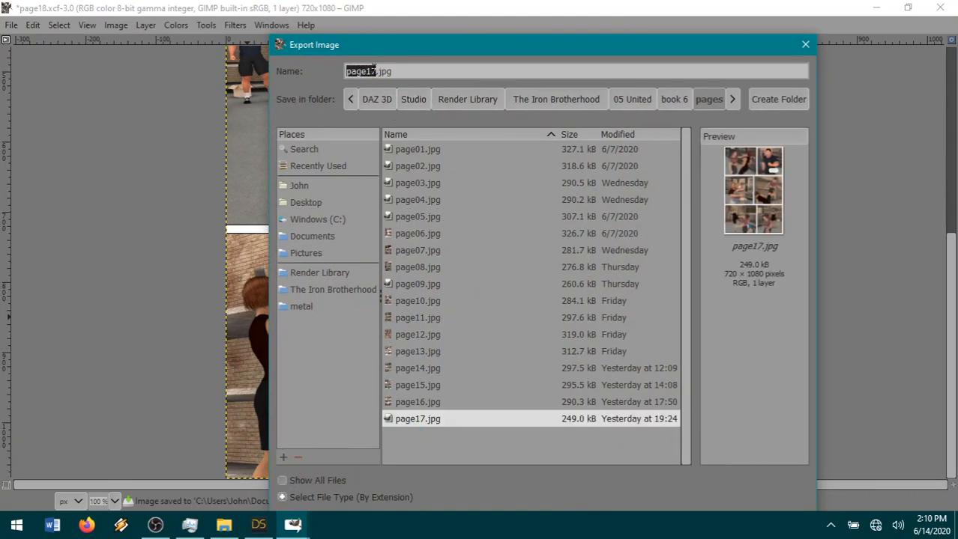
left_click(373, 72)
key("BackSpace")
type("8")
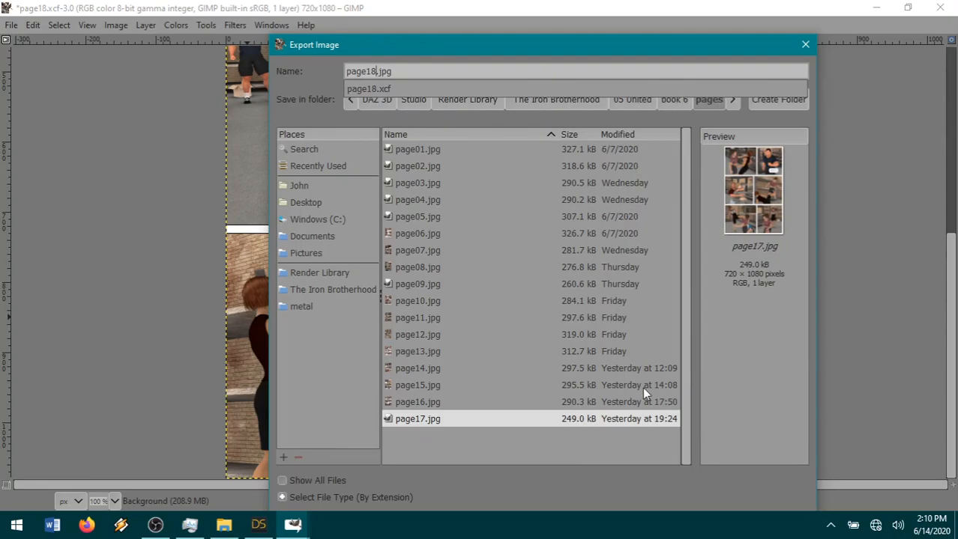
key("Return")
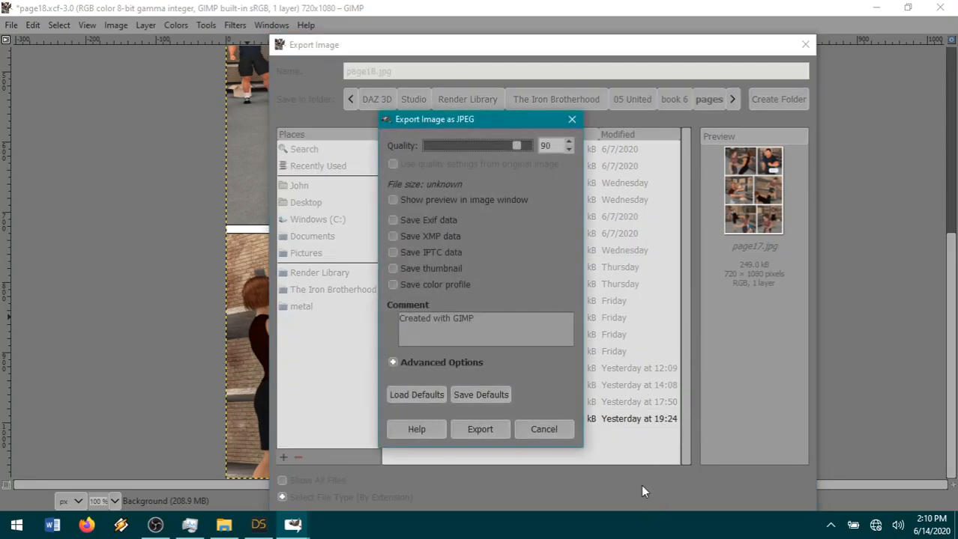
left_click(479, 430)
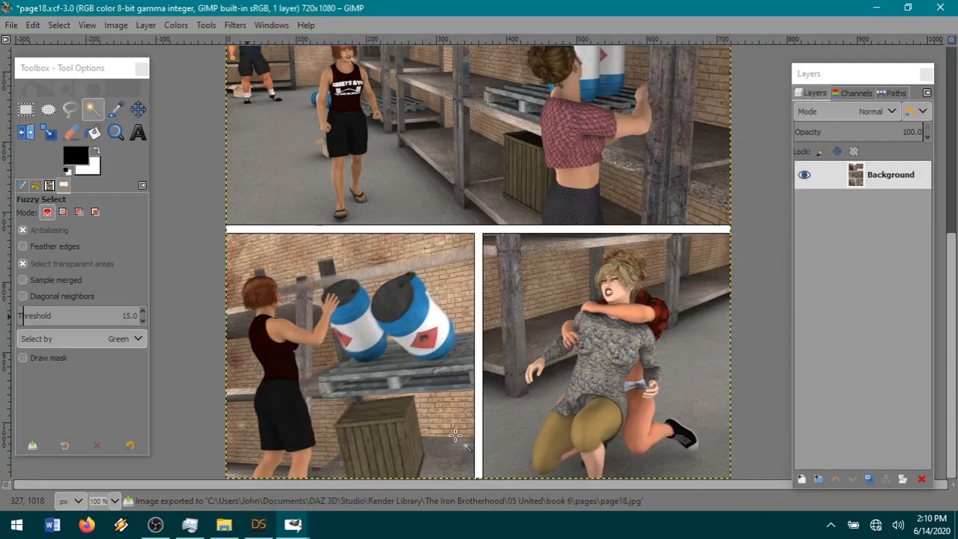
Switch to File Explorer and open page18.jpg from the book 6 pages folder.
left_click(224, 526)
scroll(188, 285, "up", 1)
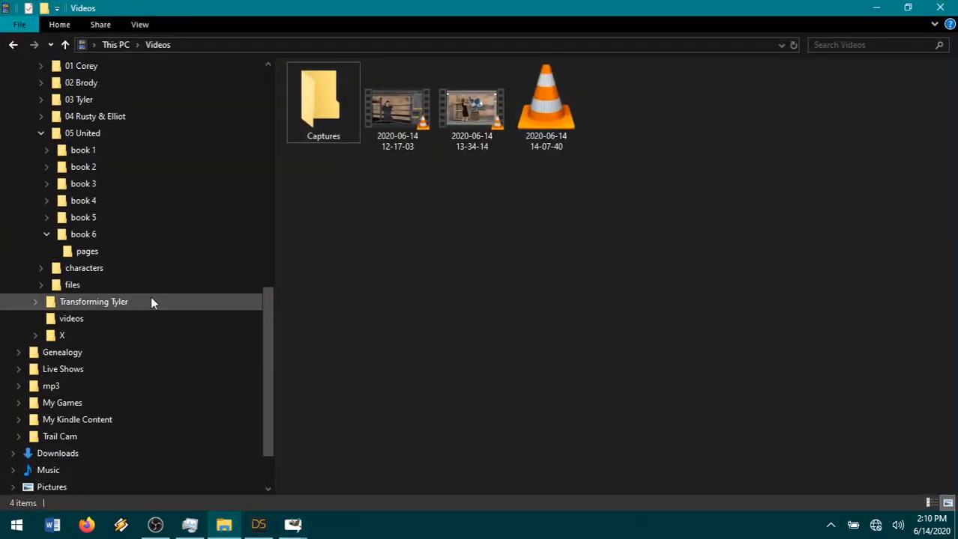
left_click(94, 252)
double_click(935, 356)
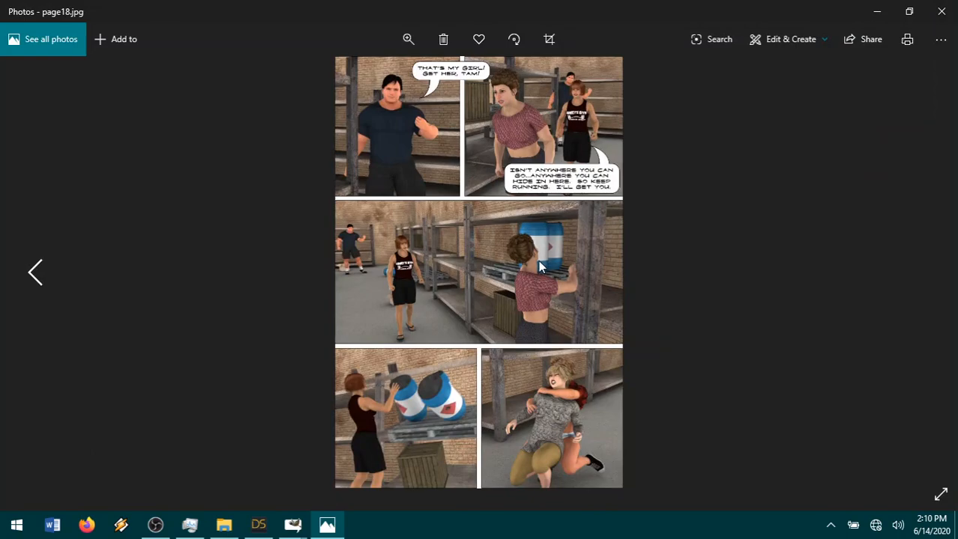
Examine the panels of page18.jpg enlarged from the top row to the bottom row, and close the image viewer.
scroll(535, 275, "up", 4)
left_click_drag(532, 189, 524, 320)
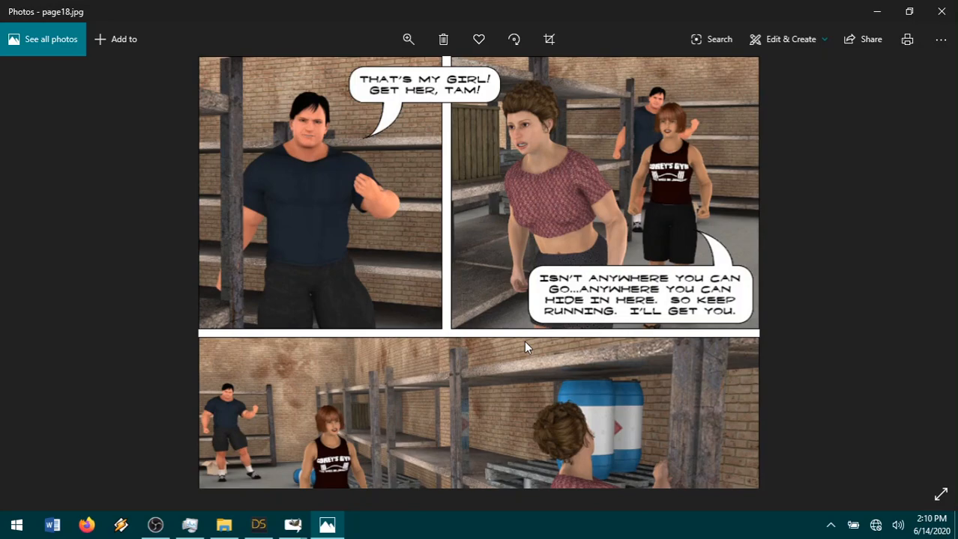
left_click_drag(554, 375, 552, 201)
left_click_drag(549, 352, 547, 291)
left_click_drag(618, 406, 557, 310)
left_click_drag(649, 402, 623, 341)
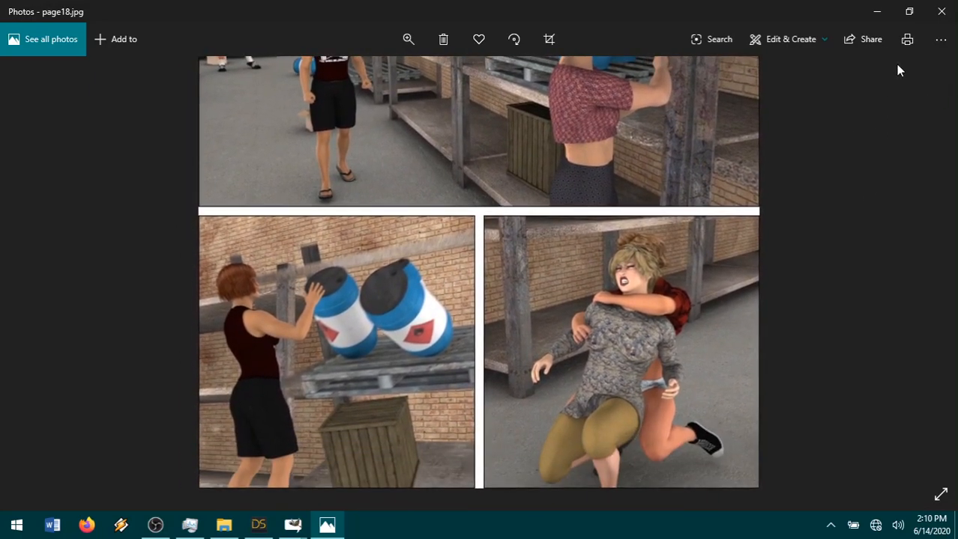
left_click(936, 18)
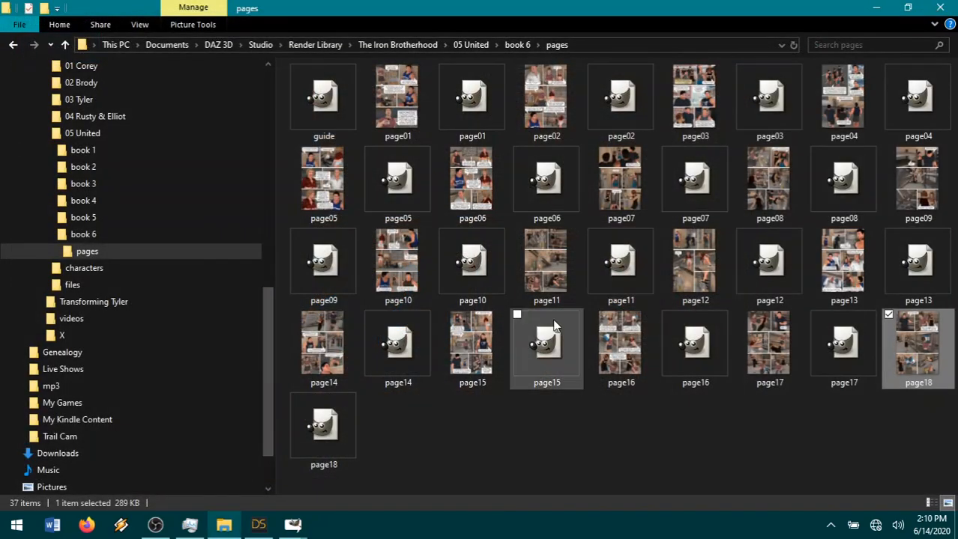